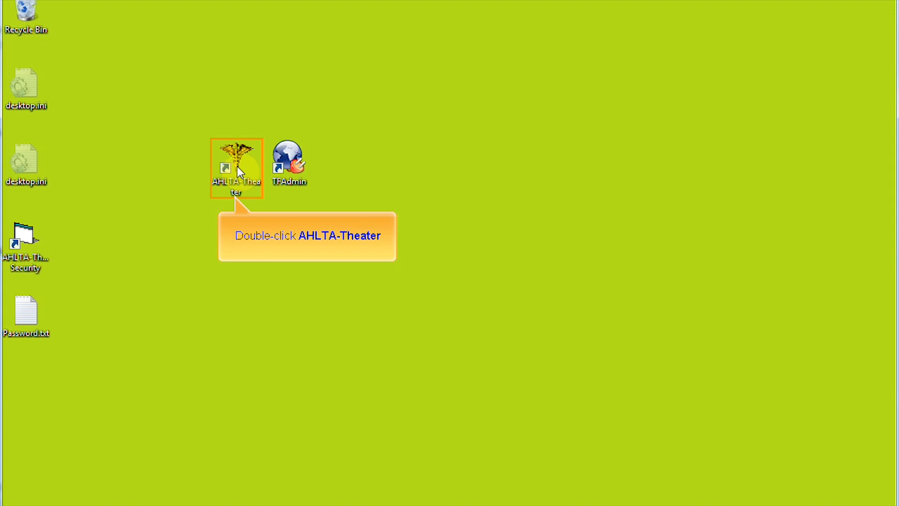
# Step: Launch AHLTA-Theater, acknowledge the DoD monitoring warning, and put the cursor in the User Id field
pyautogui.doubleClick(236, 167)
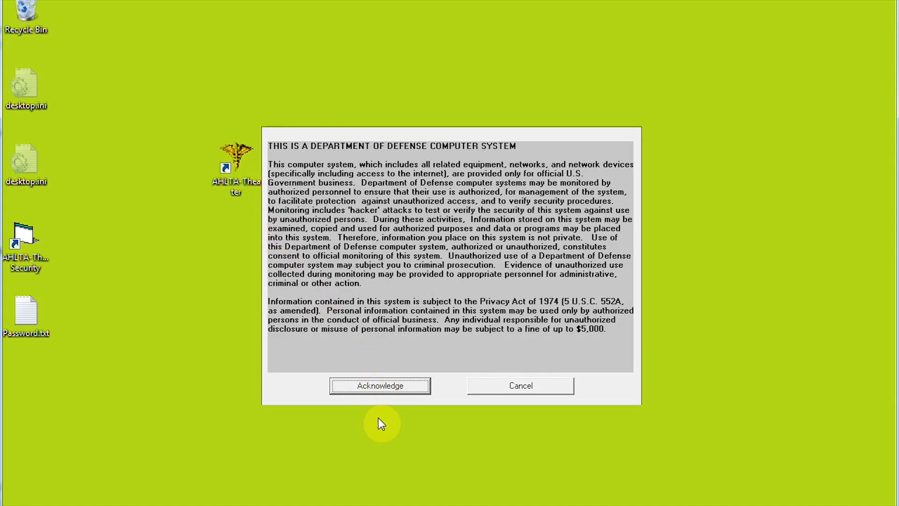
pyautogui.click(389, 392)
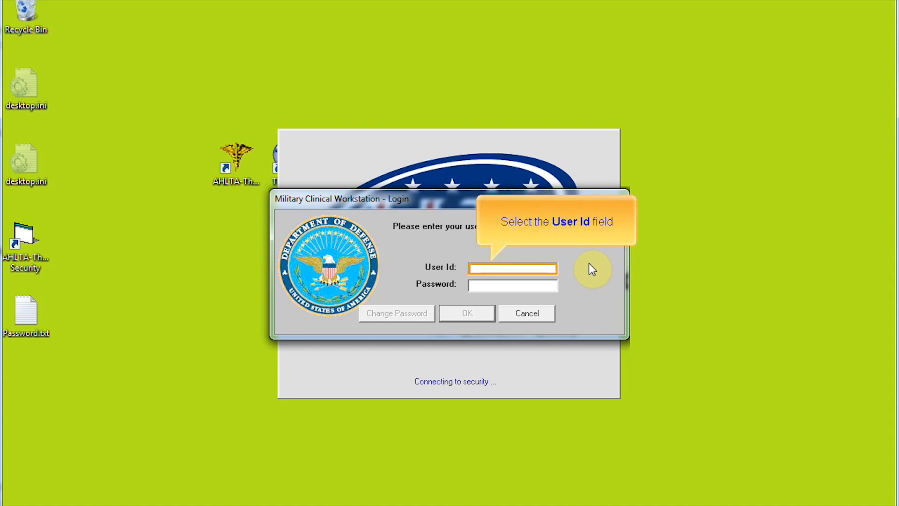
pyautogui.click(485, 274)
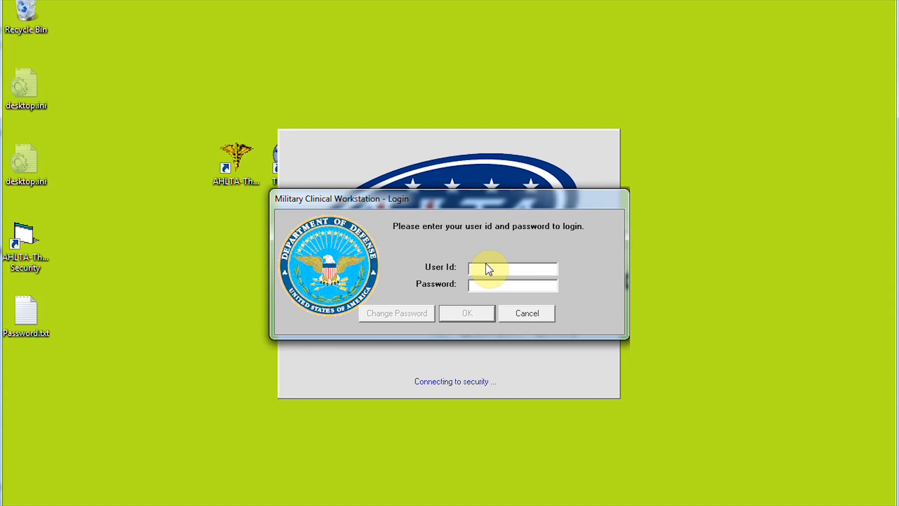
# Step: Sign in to the Military Clinical Workstation with the user ID and account password
pyautogui.write('RDoc')
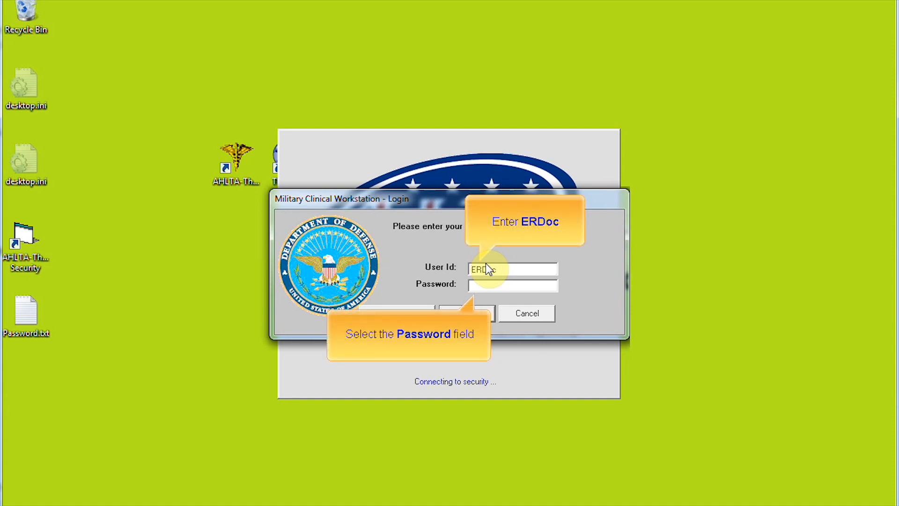
pyautogui.click(503, 284)
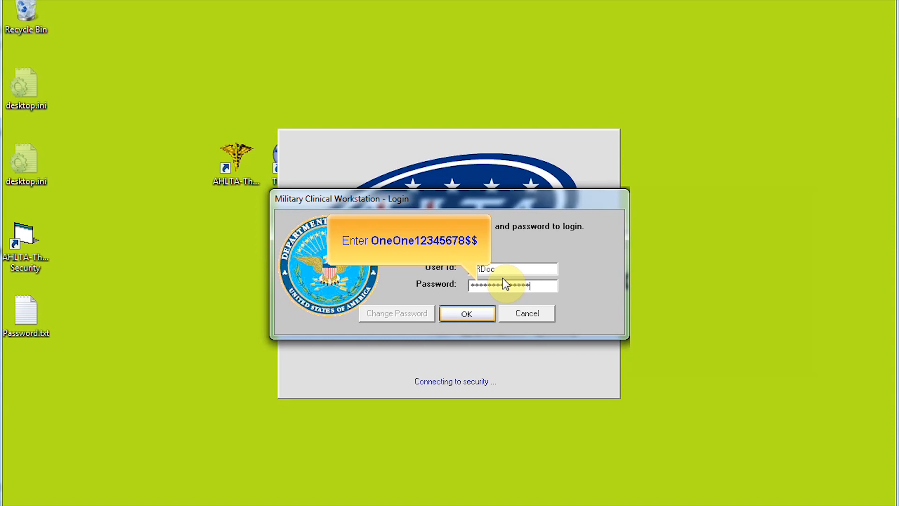
pyautogui.click(481, 316)
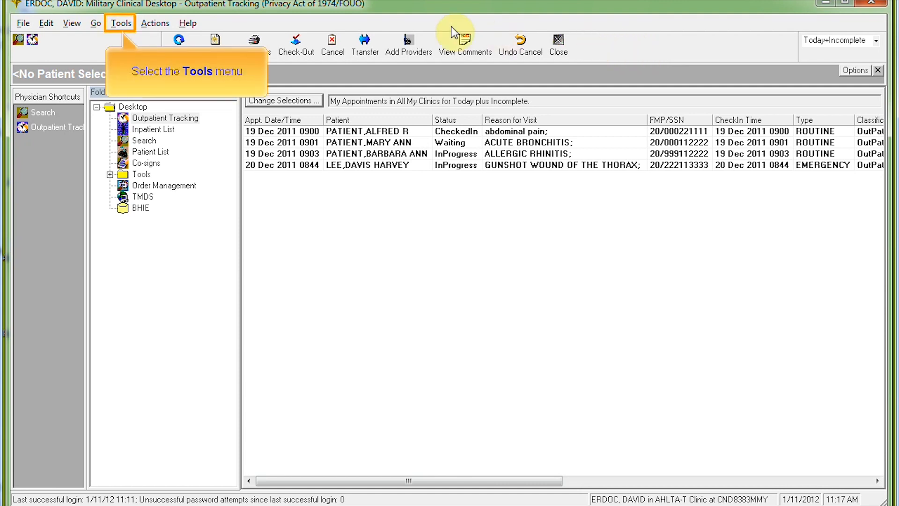
# Step: Open the Tools menu once the Outpatient Tracking desktop has loaded
pyautogui.click(120, 26)
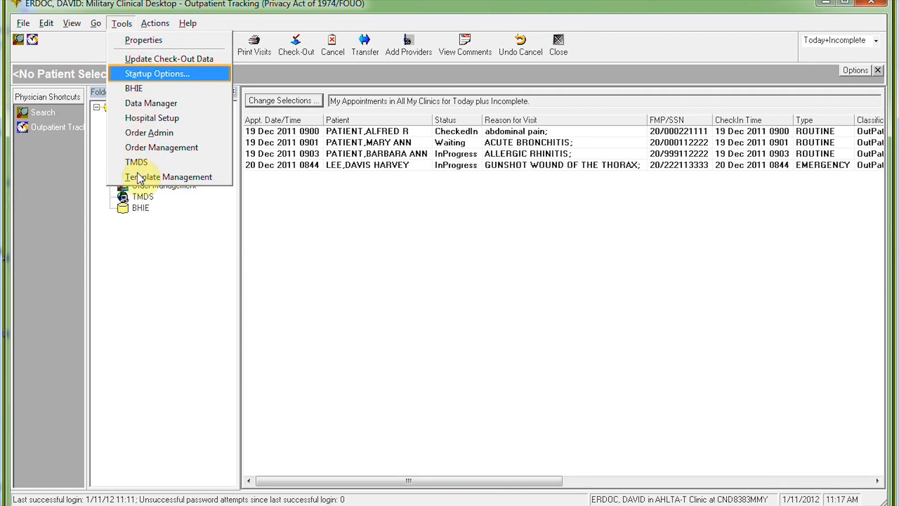
# Step: Choose Startup Options from the Tools menu
pyautogui.click(155, 74)
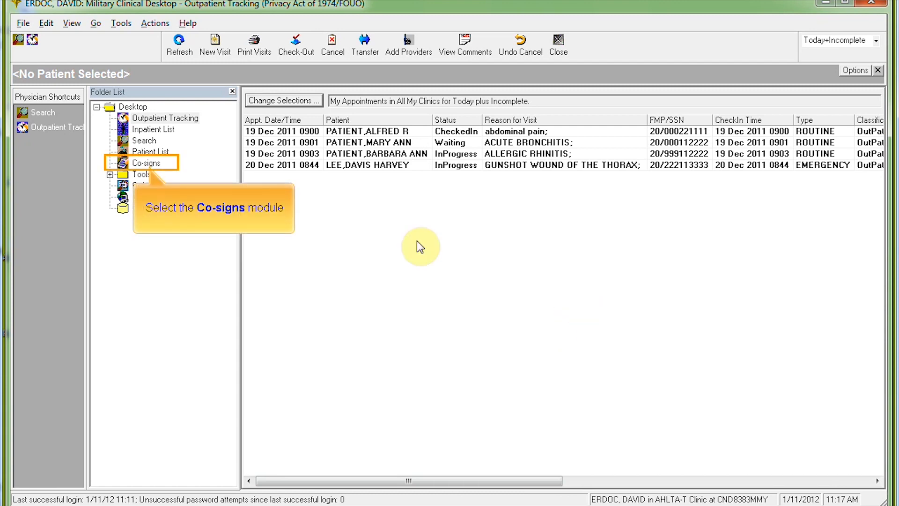
pyautogui.click(149, 164)
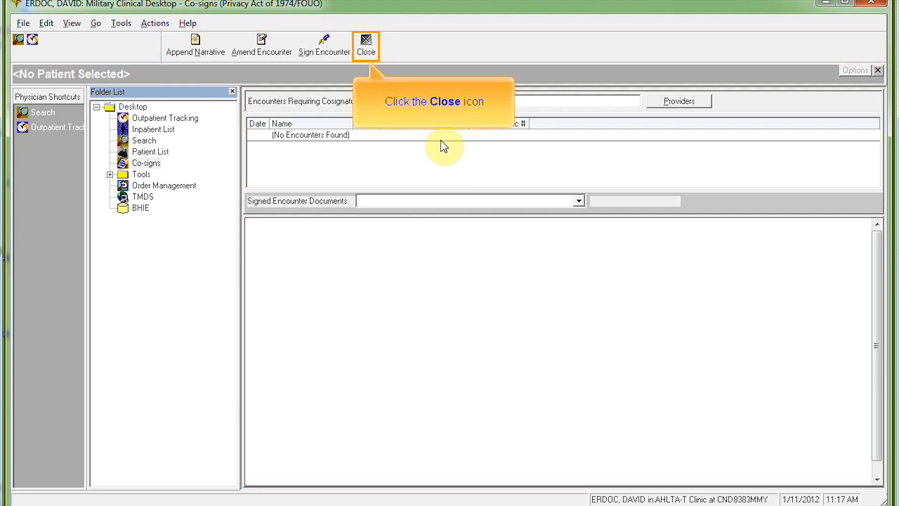
pyautogui.click(367, 46)
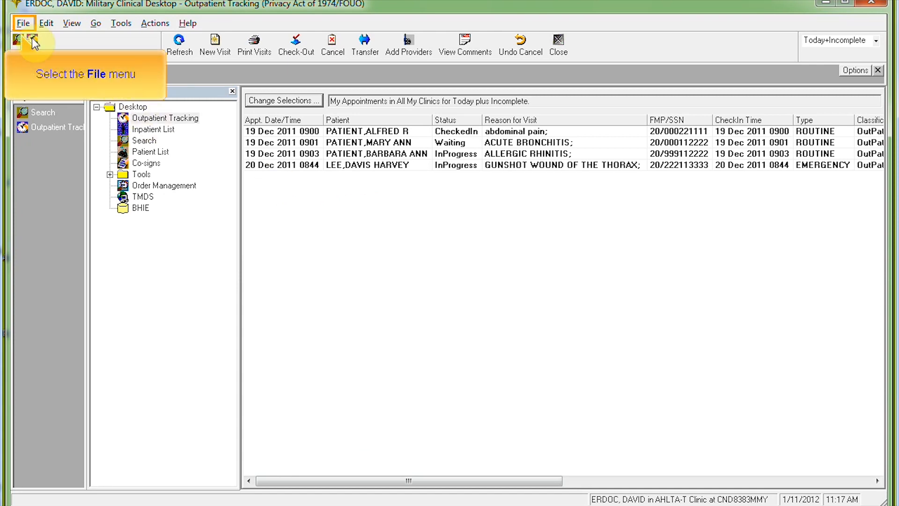
# Step: Exit AHLTA-Theater through File > Exit and confirm Yes at the prompt
pyautogui.click(21, 23)
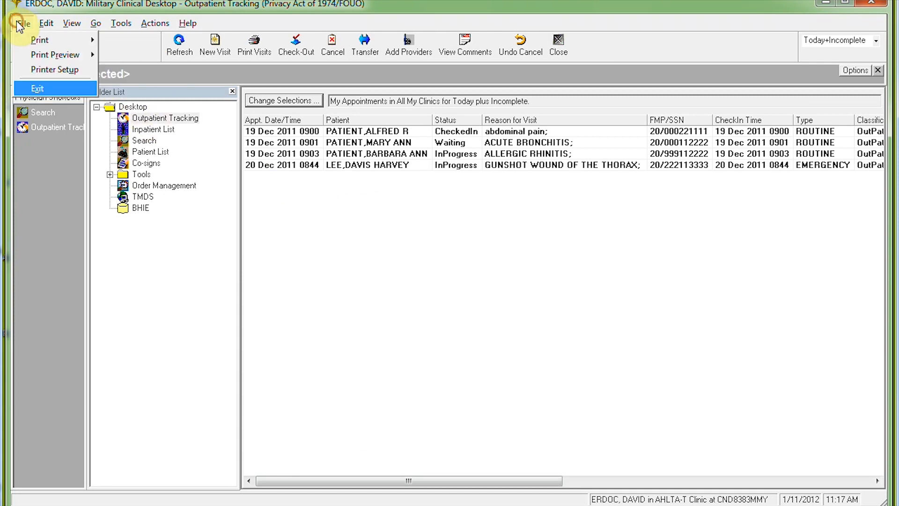
pyautogui.click(41, 88)
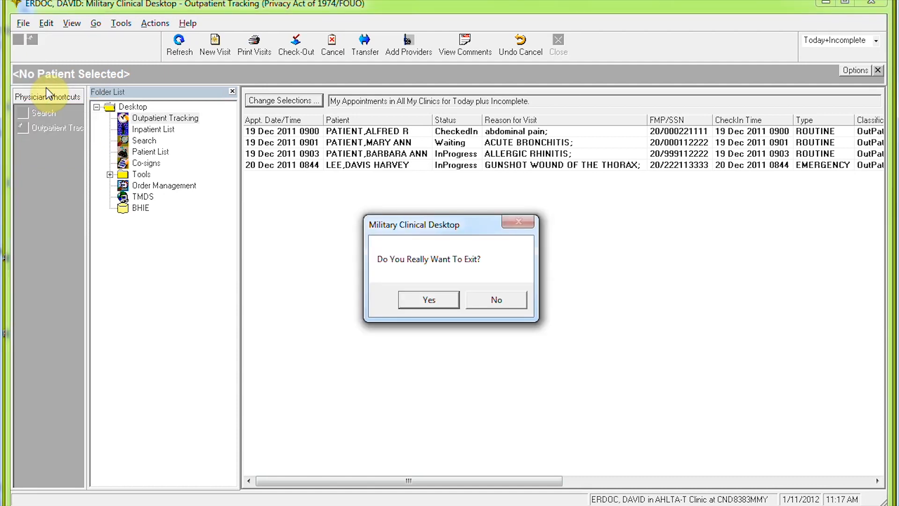
pyautogui.click(439, 302)
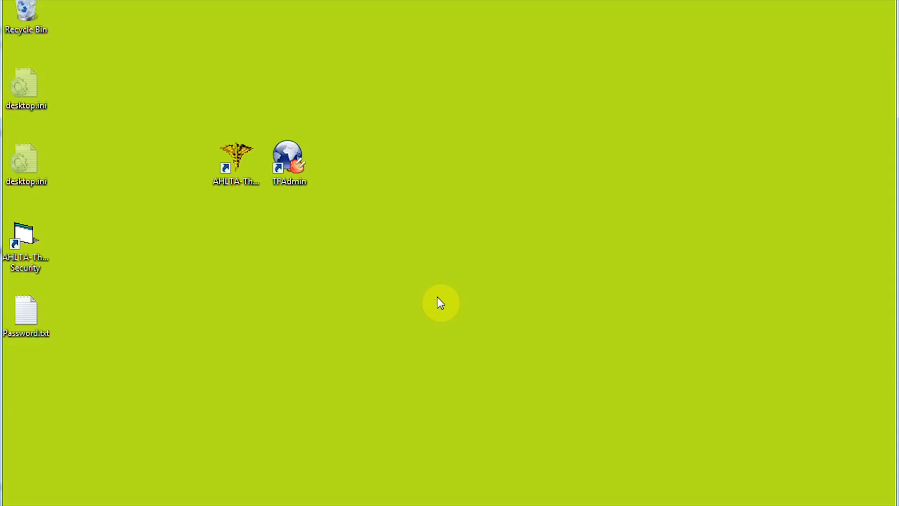
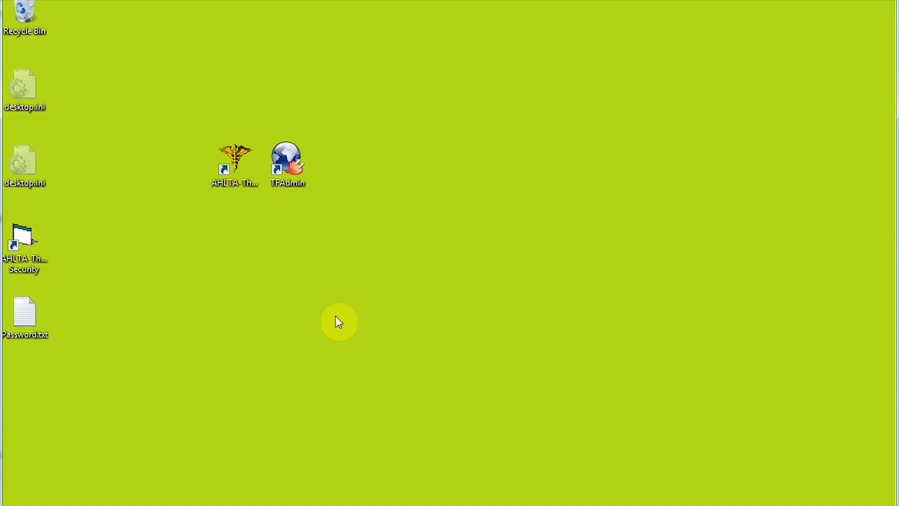
# Step: Launch AHLTA-Theater, acknowledge the security warning, and sign in with the user id and password
pyautogui.doubleClick(236, 159)
pyautogui.click(379, 385)
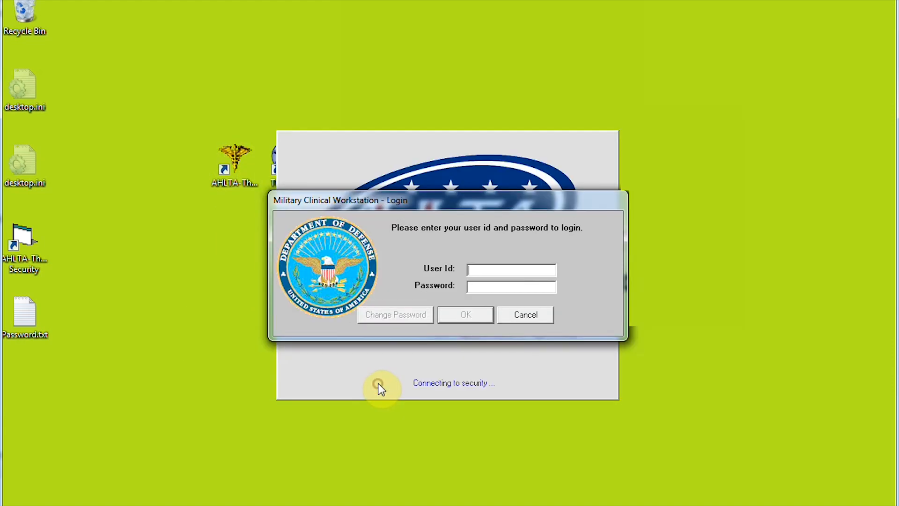
pyautogui.click(482, 270)
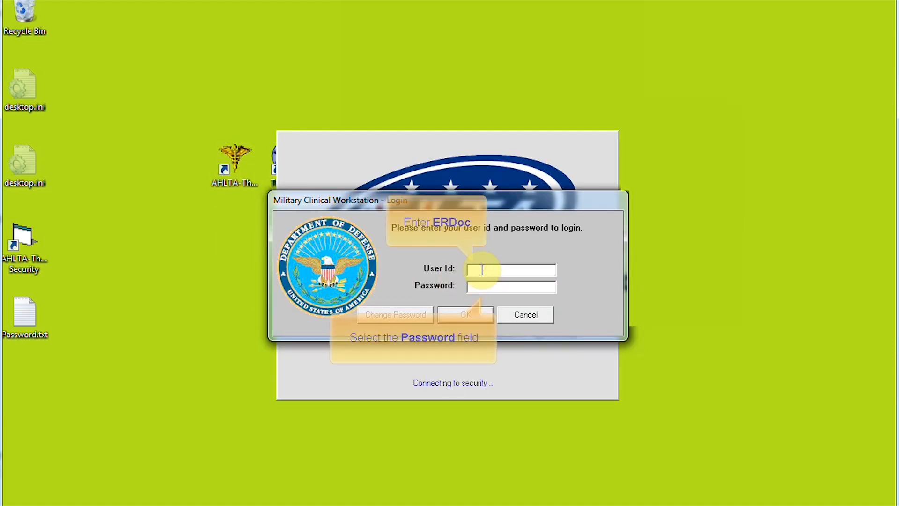
pyautogui.write('ERDoc')
pyautogui.click(482, 286)
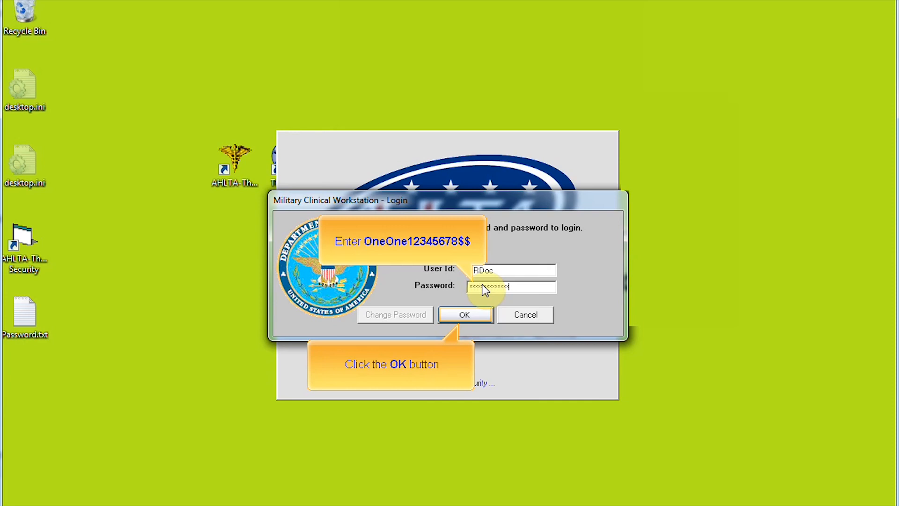
pyautogui.click(479, 314)
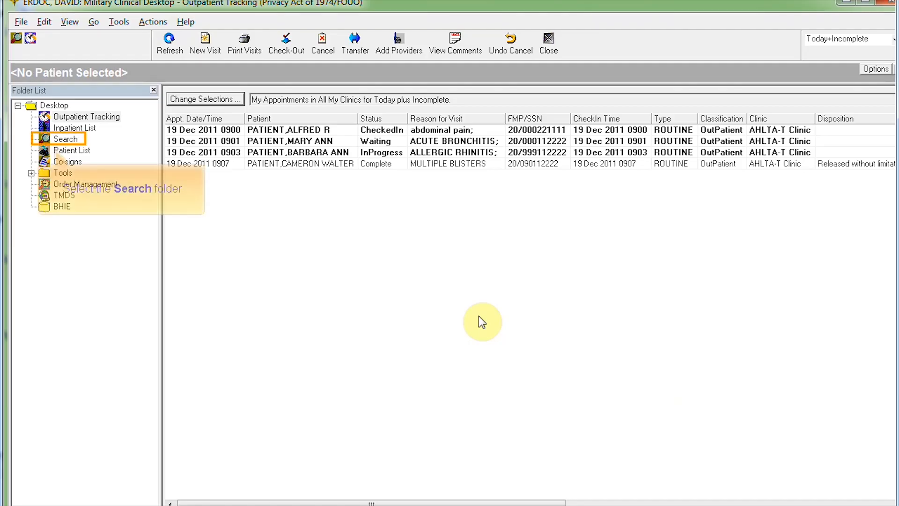
# Step: From the Search folder's Patient Search, start a New Patient registration
pyautogui.click(64, 138)
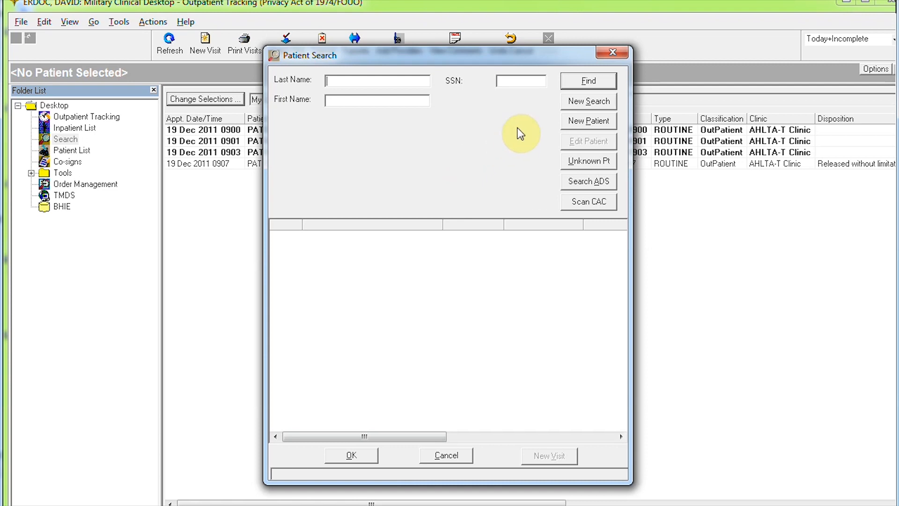
pyautogui.click(594, 122)
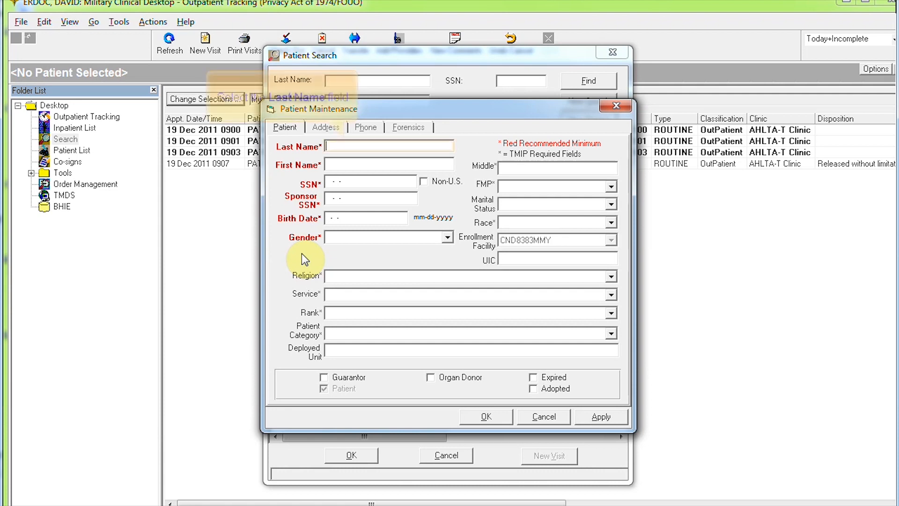
# Step: Enter the patient's last, first and middle names and Social Security number
pyautogui.click(350, 146)
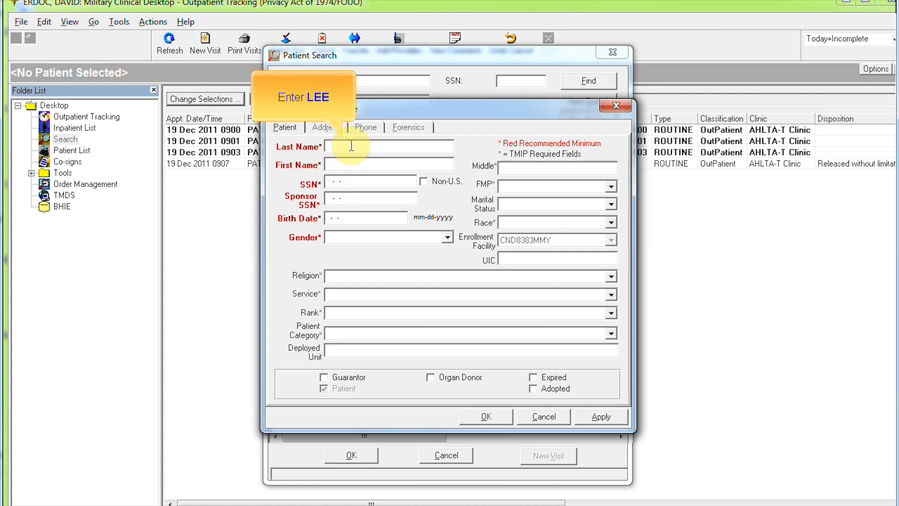
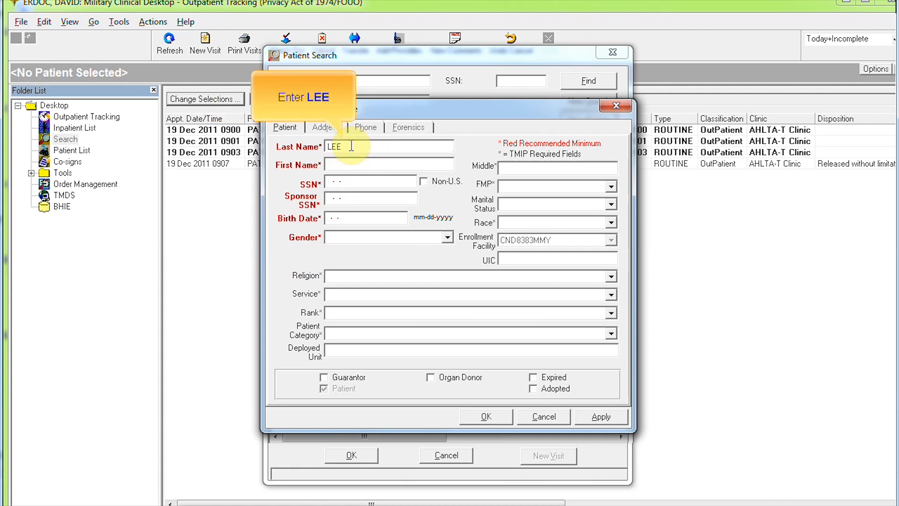
pyautogui.click(378, 164)
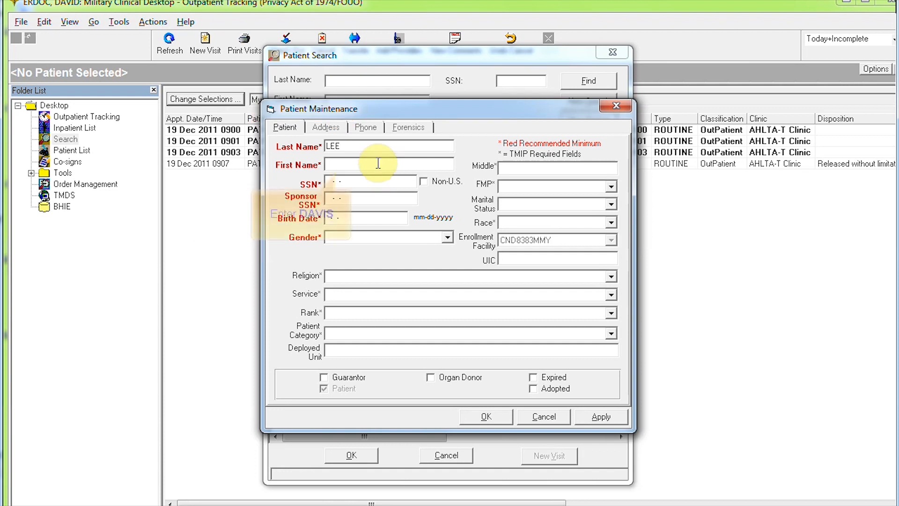
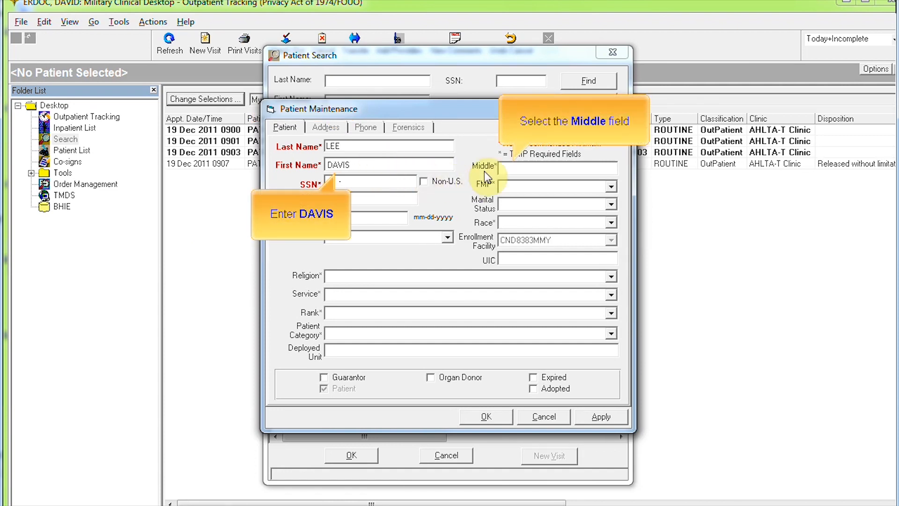
pyautogui.click(517, 170)
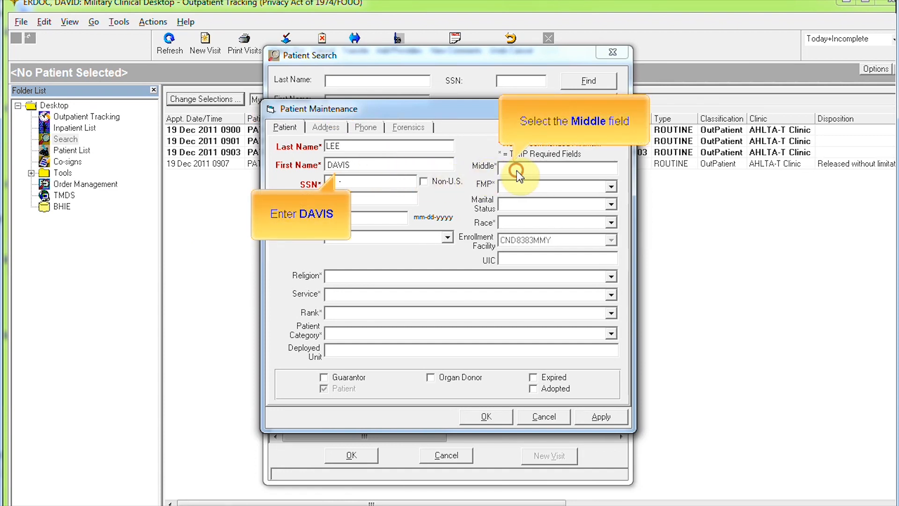
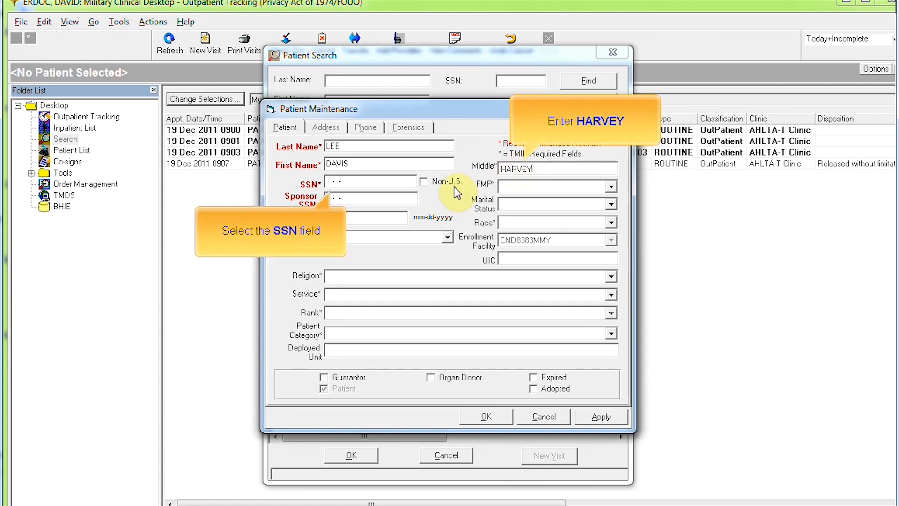
pyautogui.click(355, 182)
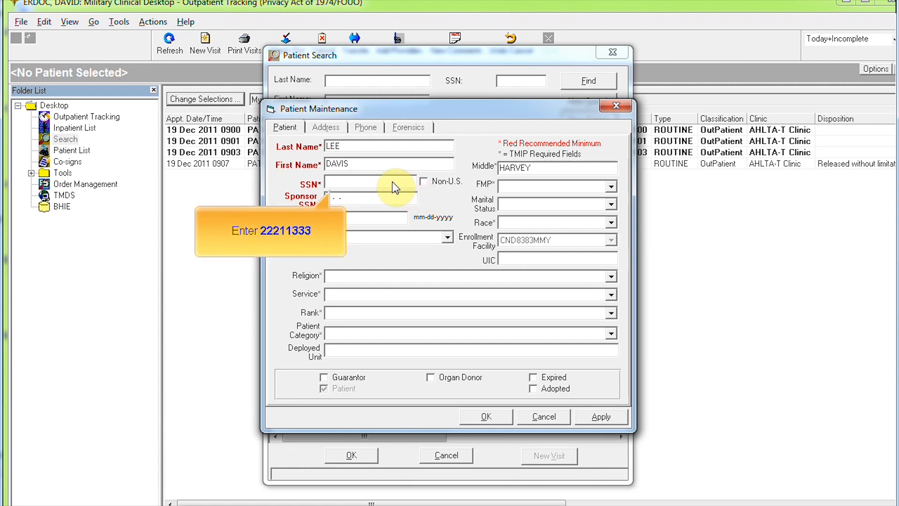
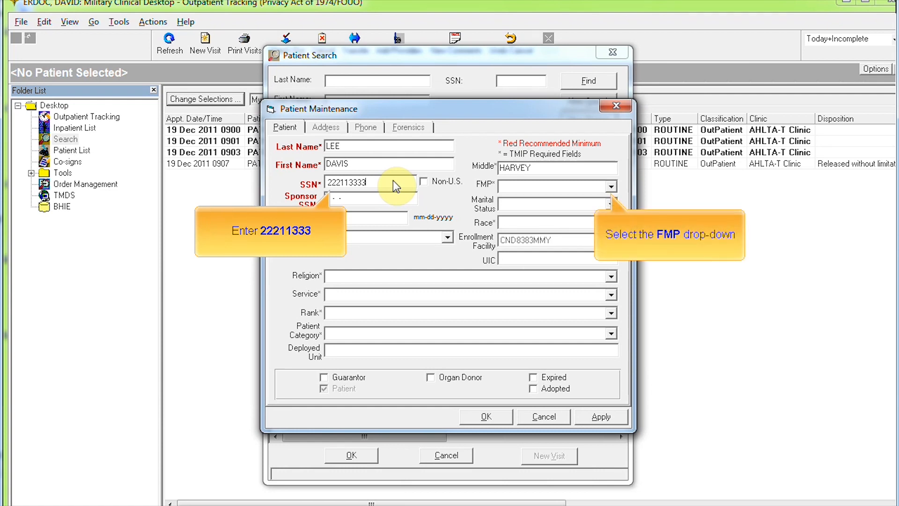
# Step: Set the FMP to 20 - Sponsor and enter the patient's birth date
pyautogui.click(610, 187)
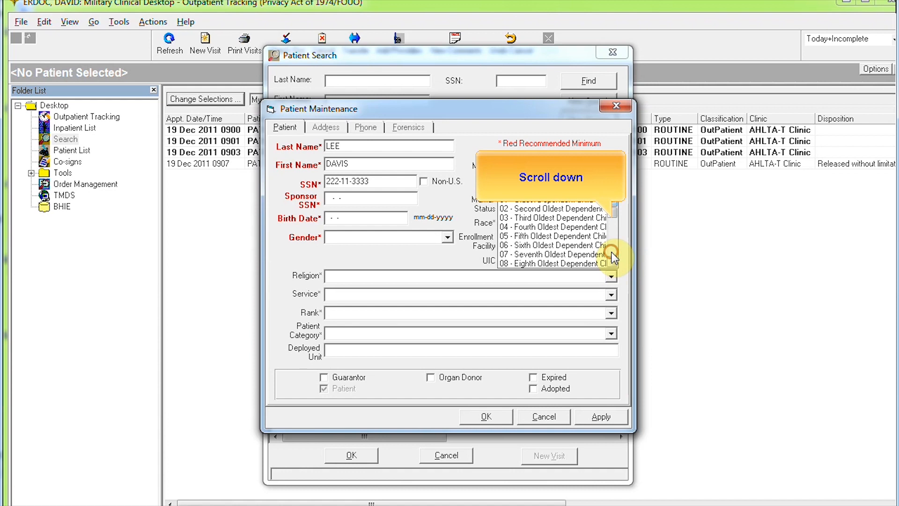
pyautogui.scroll(-3, 610, 254)
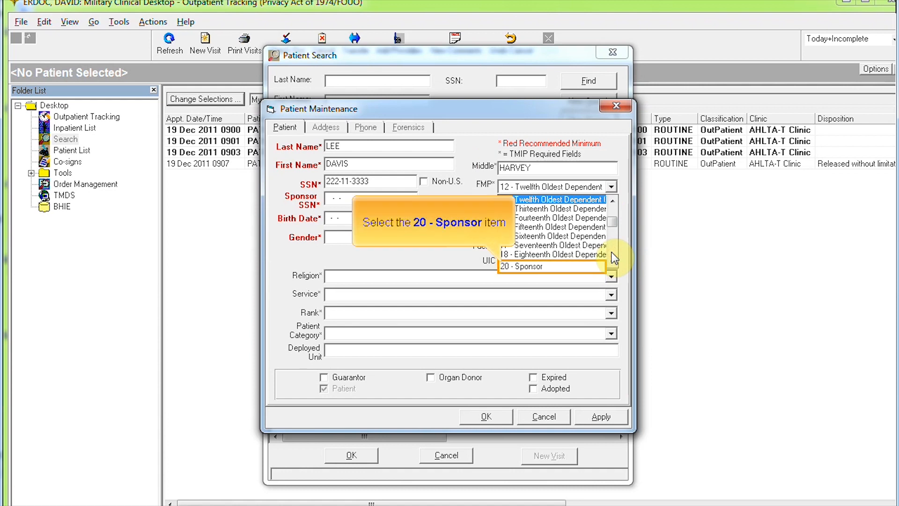
pyautogui.click(532, 267)
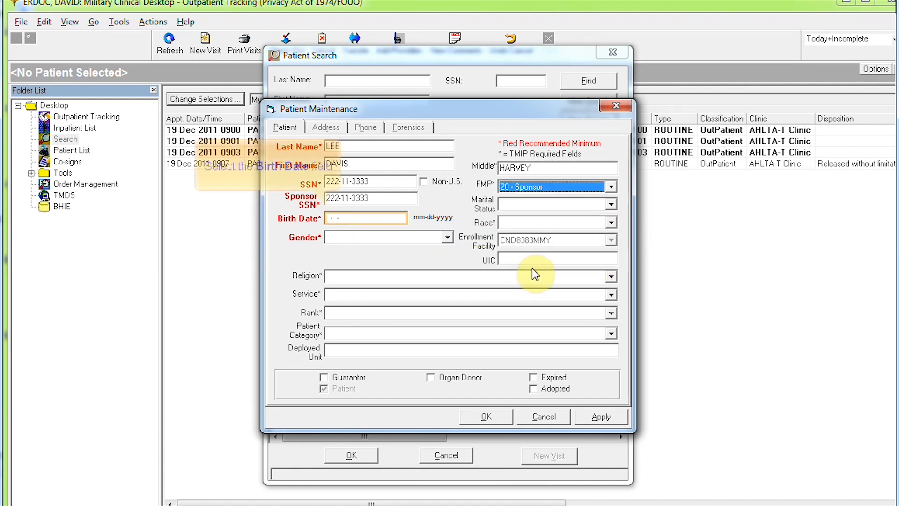
pyautogui.click(338, 217)
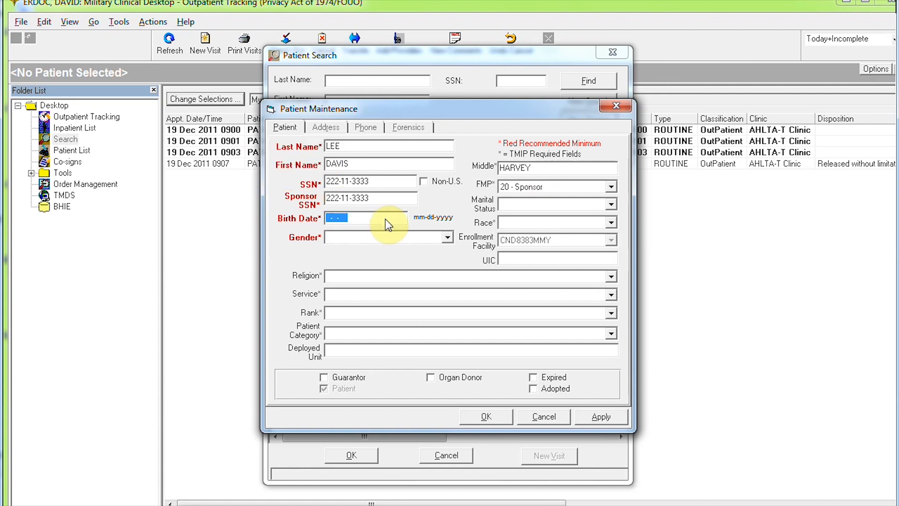
pyautogui.press('Delete')
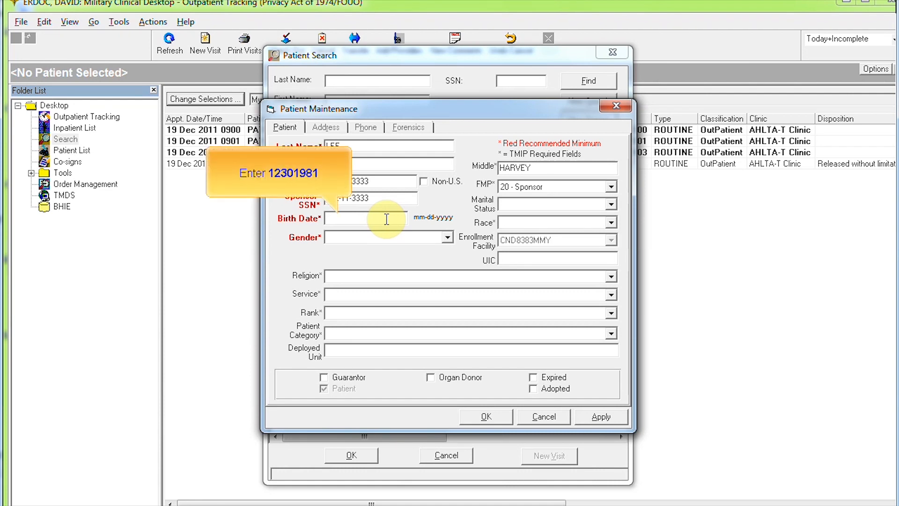
# Step: Set race to White and gender to MALE
pyautogui.click(609, 222)
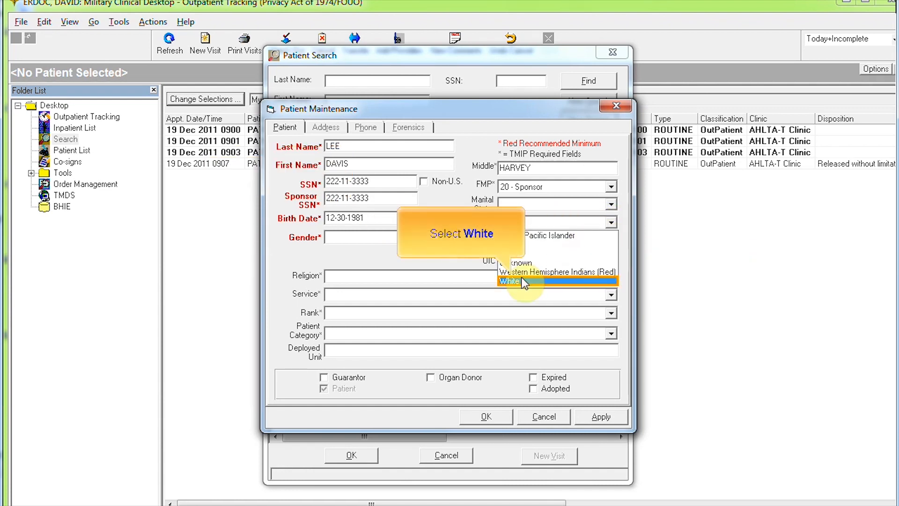
pyautogui.click(522, 281)
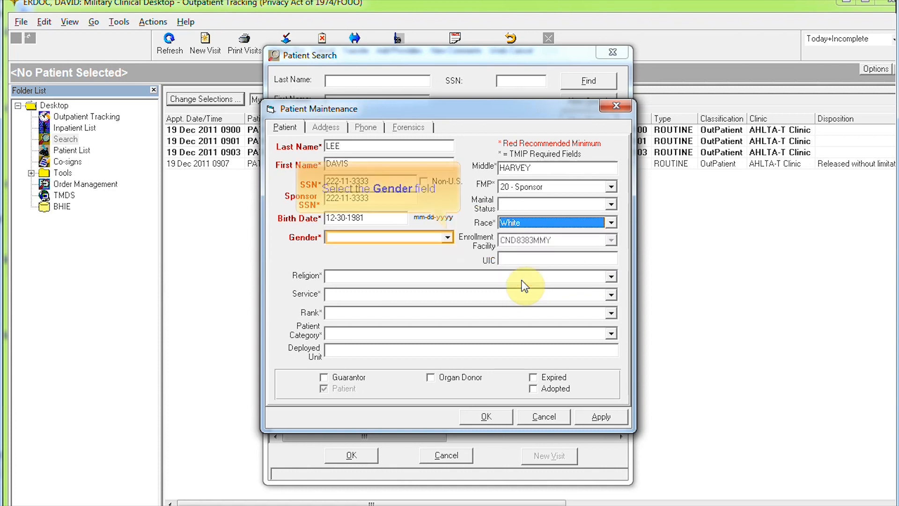
pyautogui.click(424, 239)
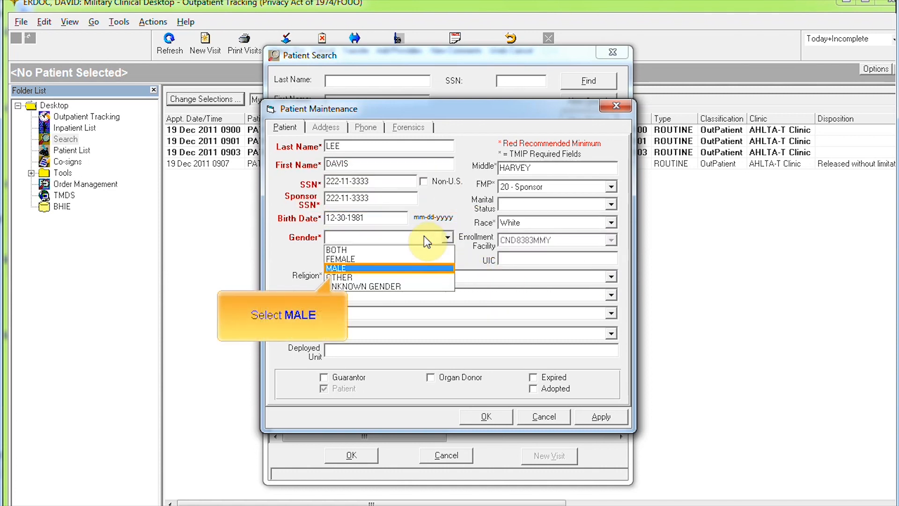
pyautogui.click(372, 269)
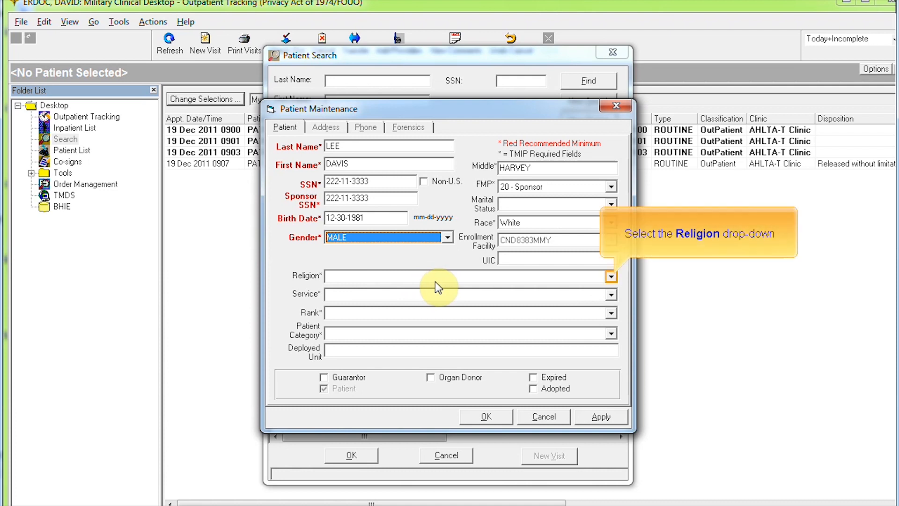
# Step: Set religion to American Baptist Church and service to ARMY
pyautogui.click(610, 276)
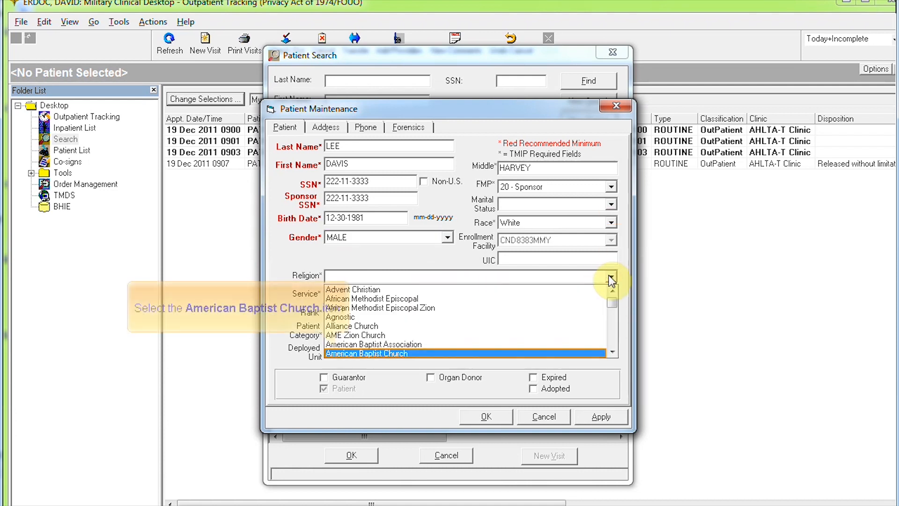
pyautogui.click(380, 356)
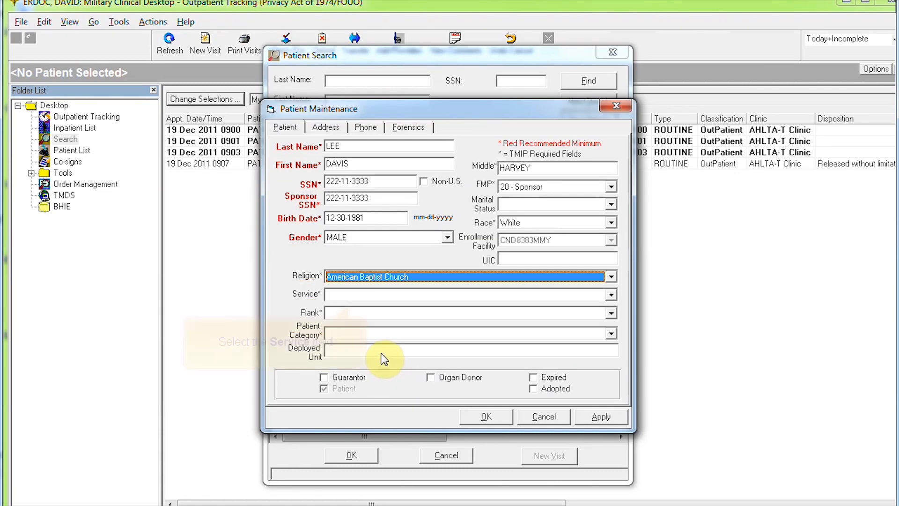
pyautogui.click(580, 295)
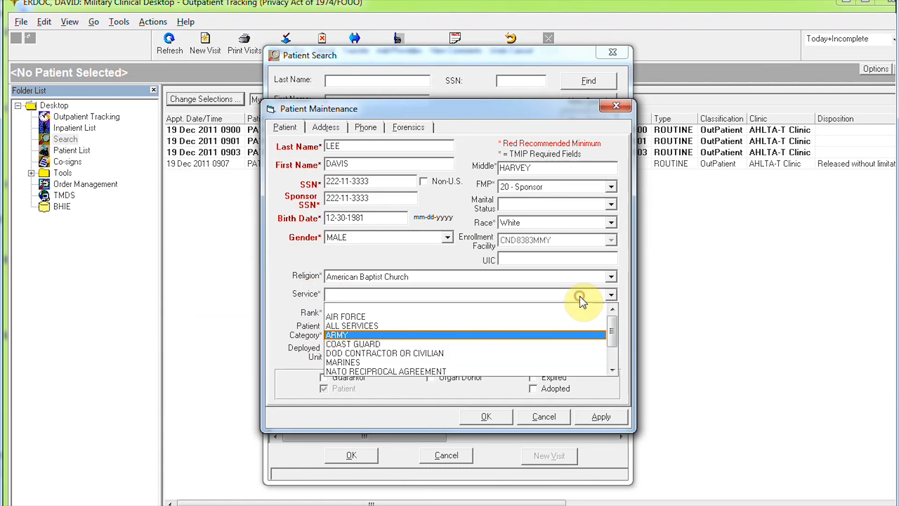
pyautogui.click(364, 335)
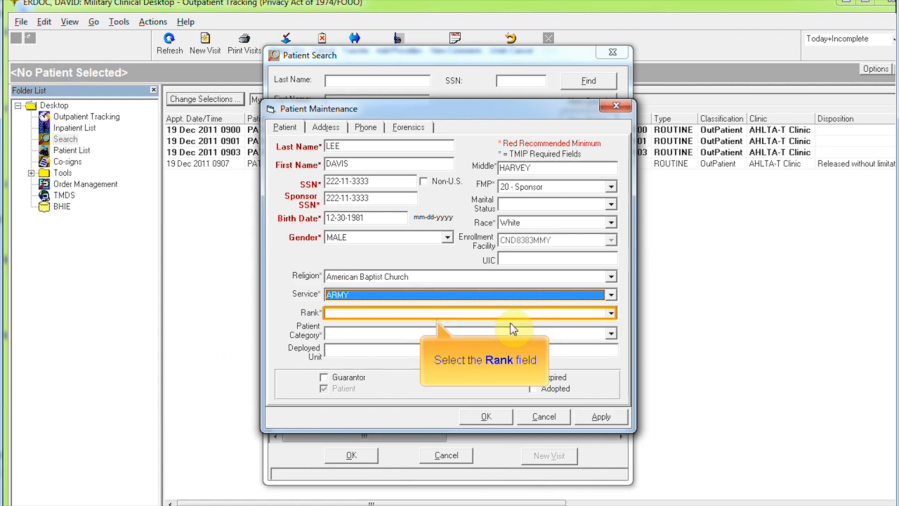
# Step: Choose rank PRIVATE E1-A and patient category A11 USA AD ENLISTED
pyautogui.click(529, 315)
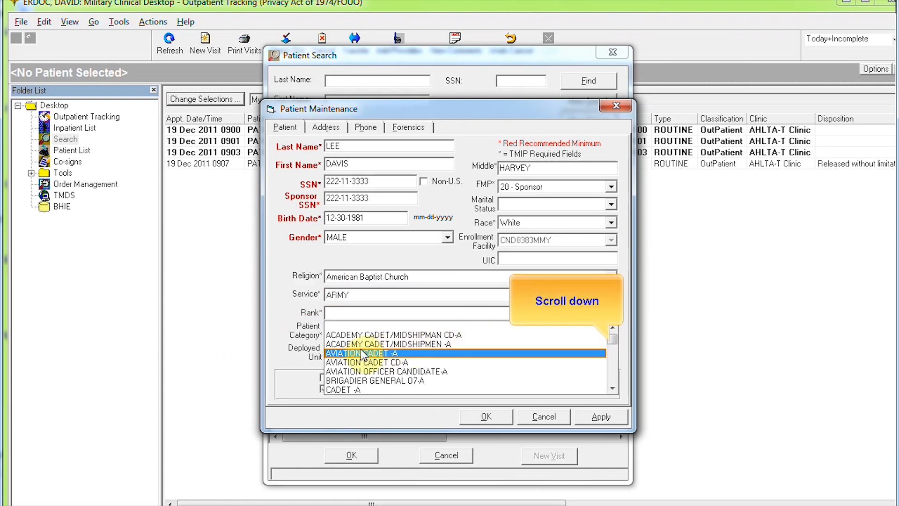
pyautogui.click(614, 370)
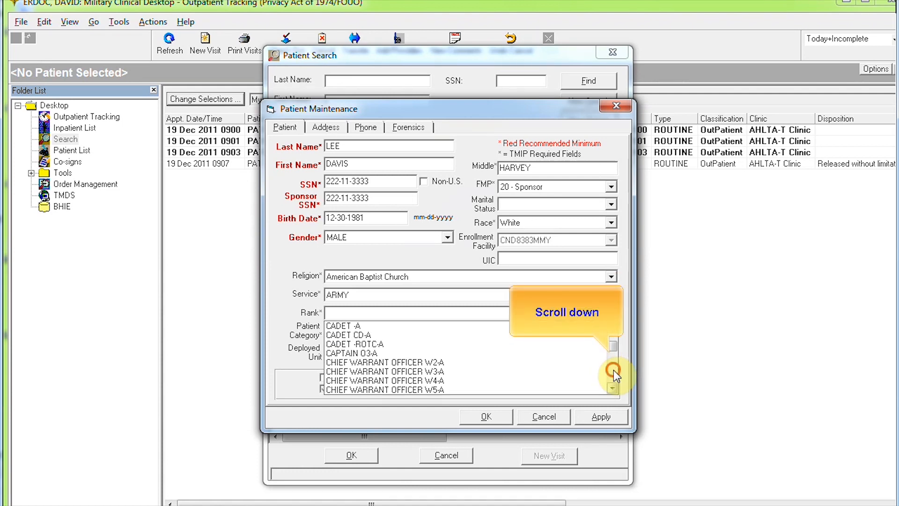
pyautogui.click(612, 375)
pyautogui.click(612, 377)
pyautogui.click(613, 378)
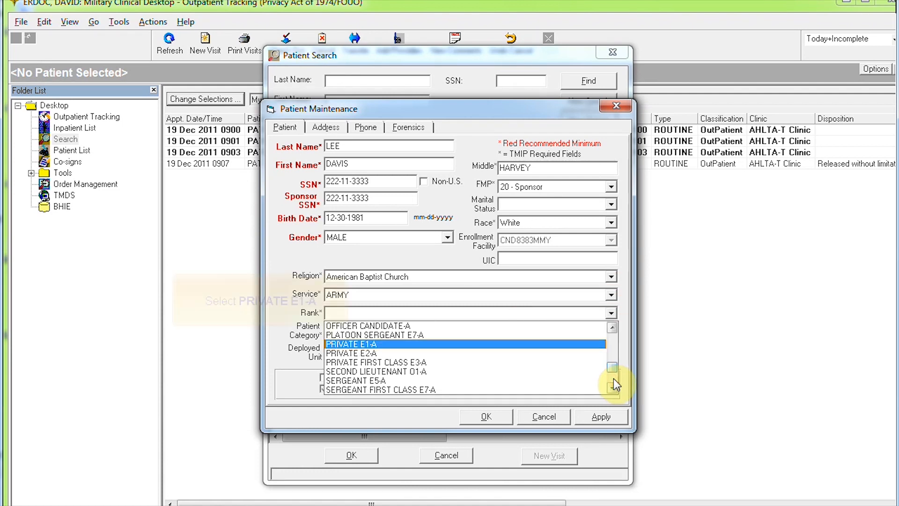
pyautogui.click(363, 345)
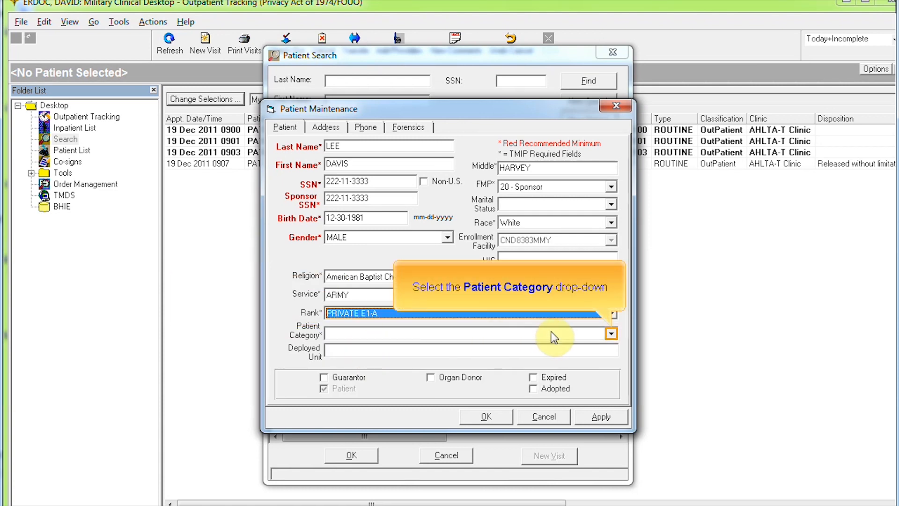
pyautogui.click(610, 333)
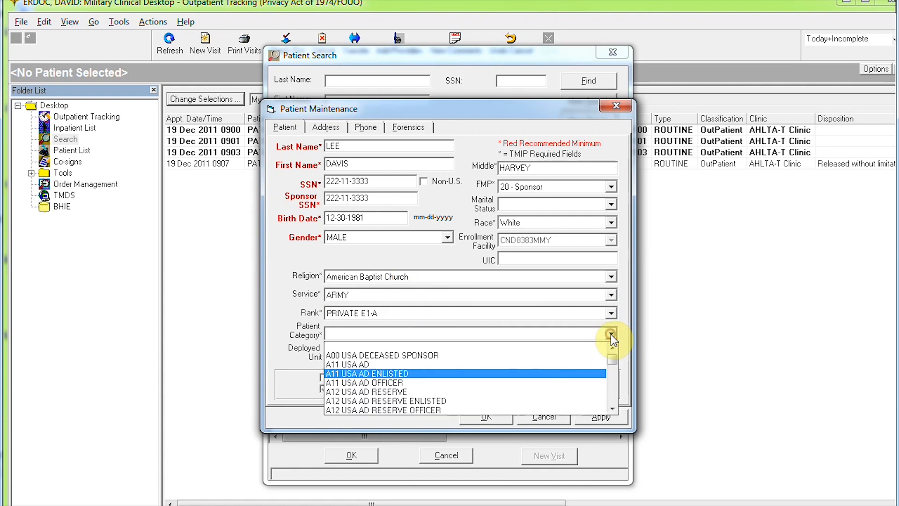
pyautogui.click(399, 374)
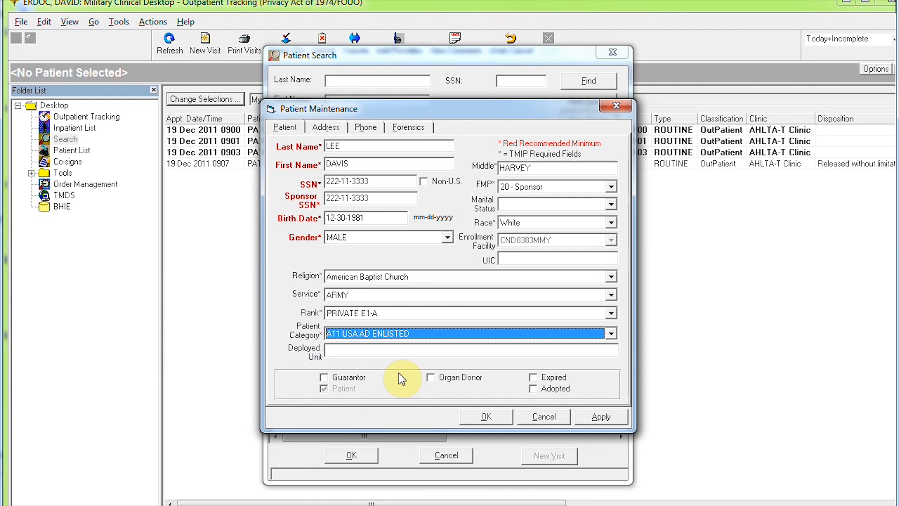
# Step: Confirm Patient Maintenance with OK so the new patient appears as the single match
pyautogui.click(487, 417)
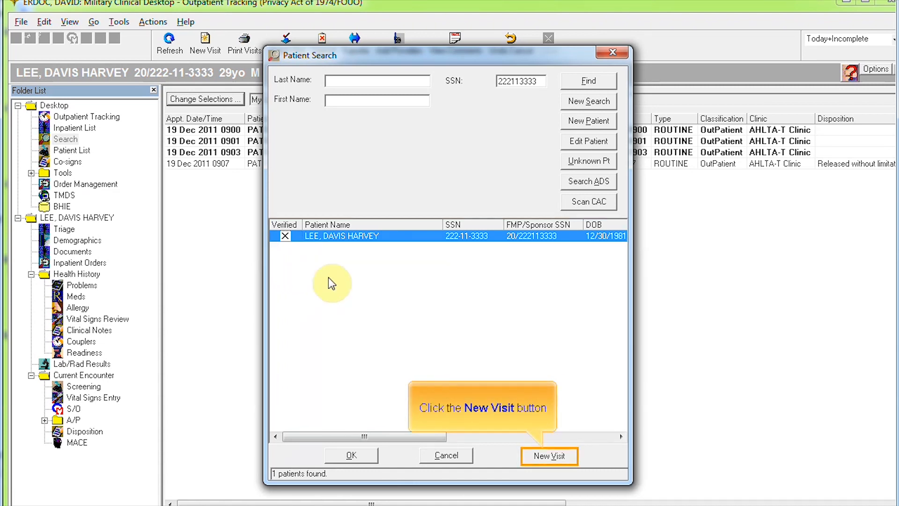
# Step: Begin a New Visit for the patient with the Emergency visit type
pyautogui.click(549, 455)
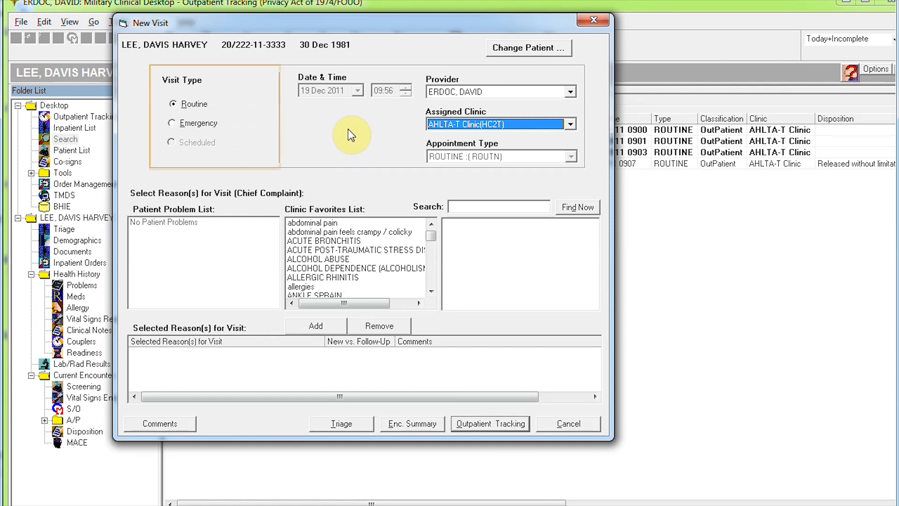
pyautogui.click(195, 122)
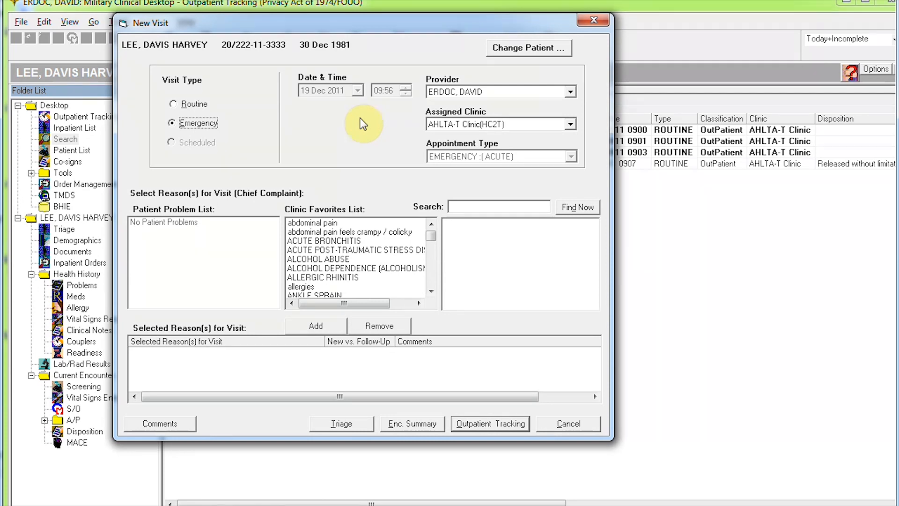
# Step: Search 'GUNSHOT WOUND' and add GUNSHOT WOUND OF THE THORAX as the visit reason
pyautogui.click(513, 205)
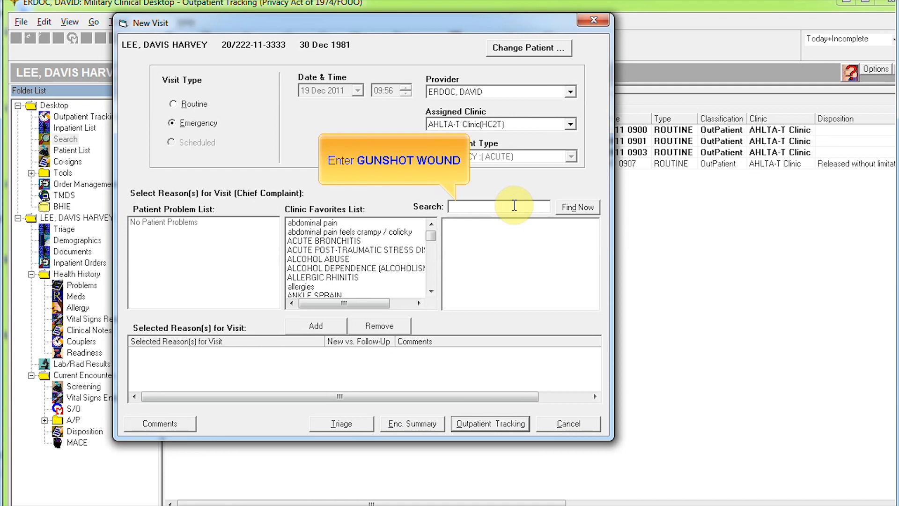
pyautogui.write('GUNSHOT WOUND')
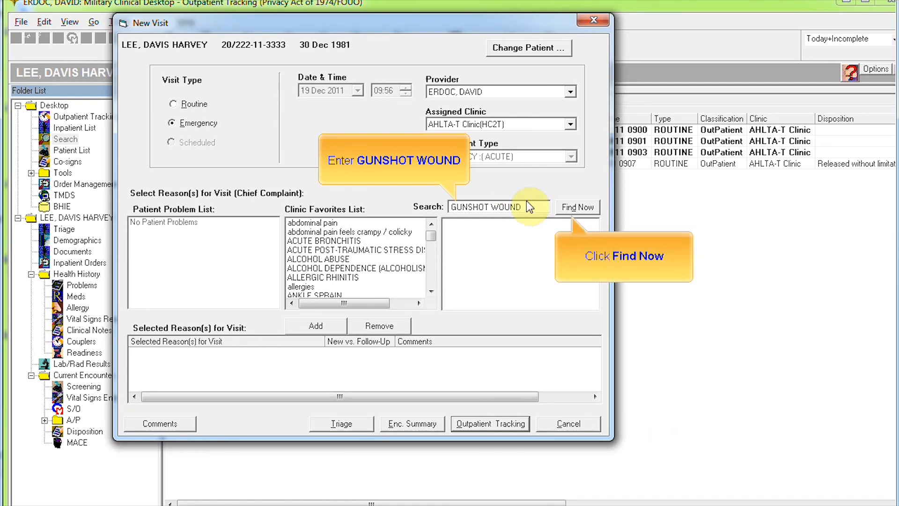
pyautogui.click(562, 208)
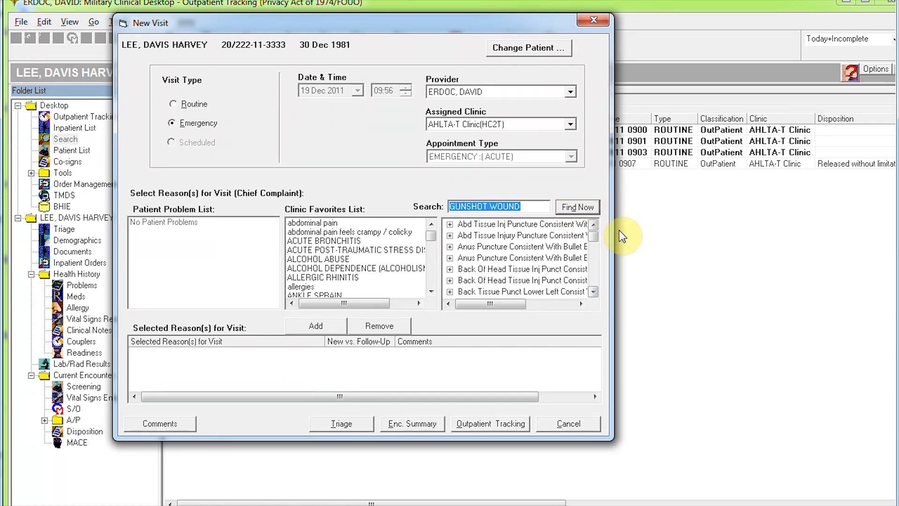
pyautogui.scroll(-5, 594, 272)
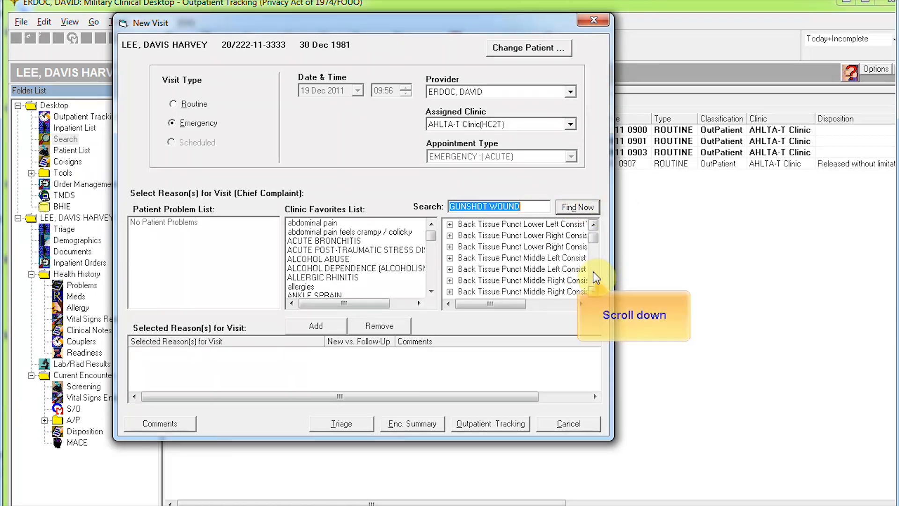
pyautogui.scroll(-5, 595, 275)
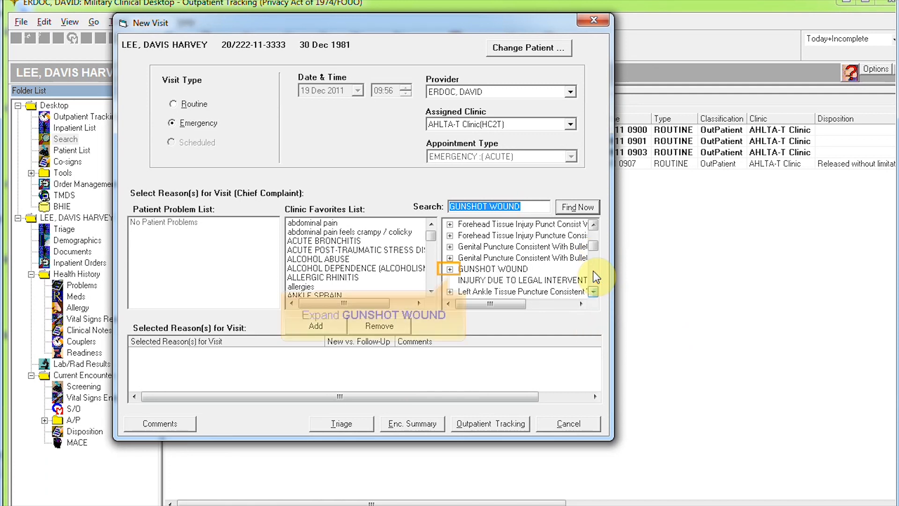
pyautogui.click(450, 269)
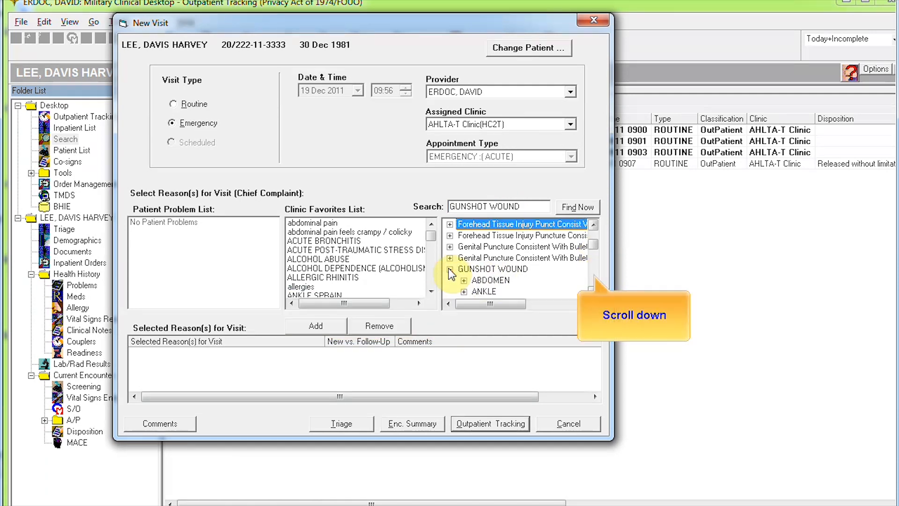
pyautogui.scroll(-6, 594, 272)
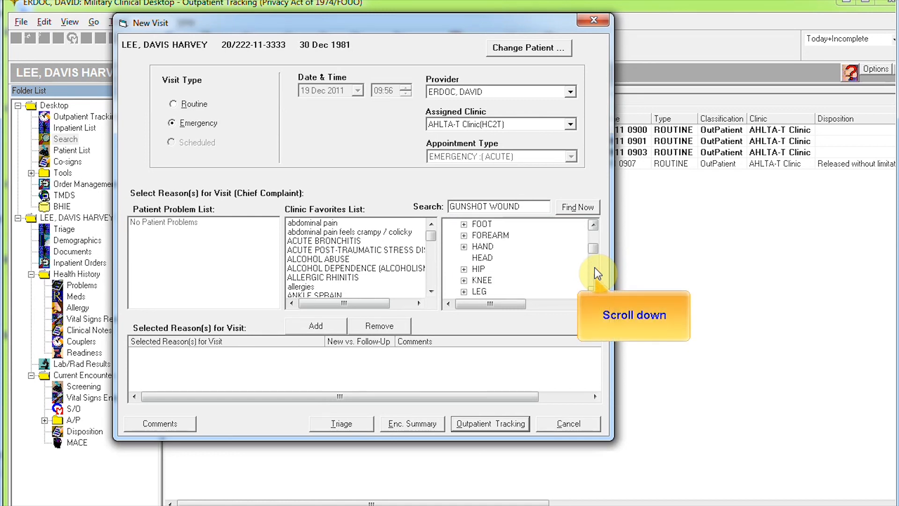
pyautogui.scroll(-2, 594, 272)
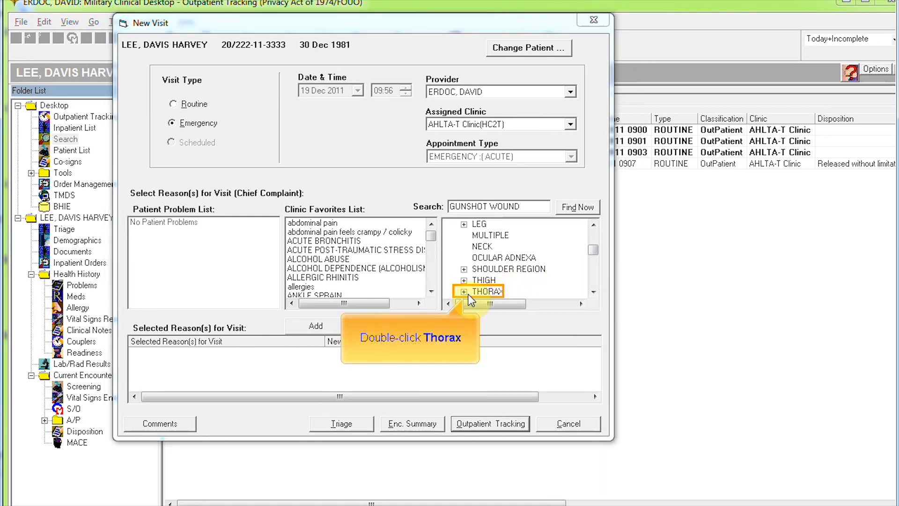
pyautogui.doubleClick(485, 290)
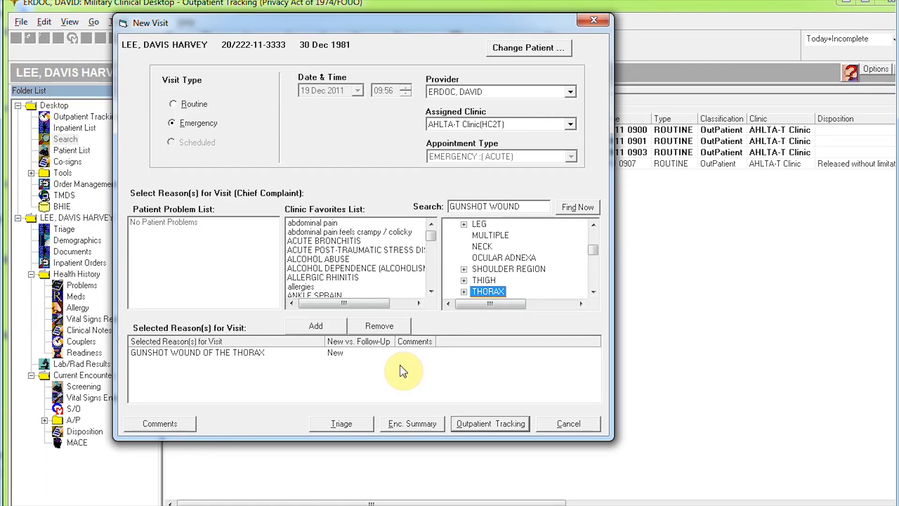
# Step: Triage as Emergent with a Gunshot injury on the front chest, then view the encounter summary
pyautogui.click(346, 422)
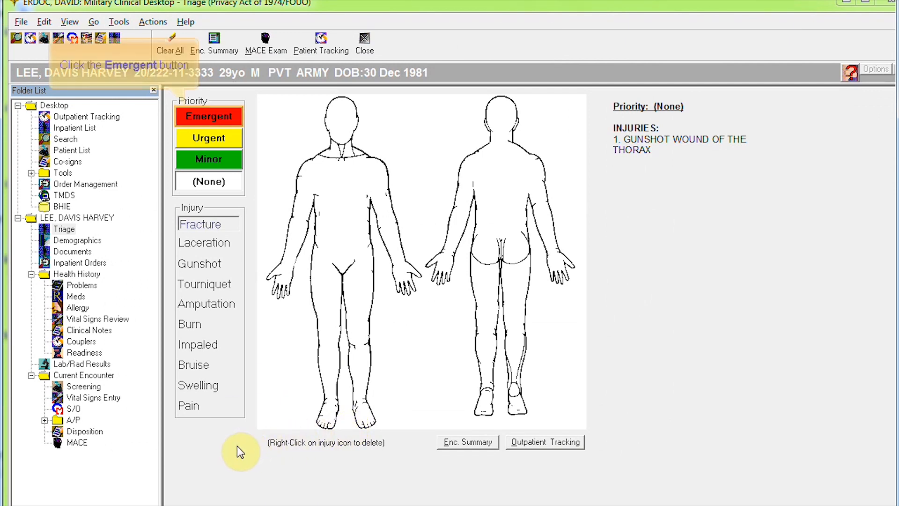
pyautogui.click(222, 115)
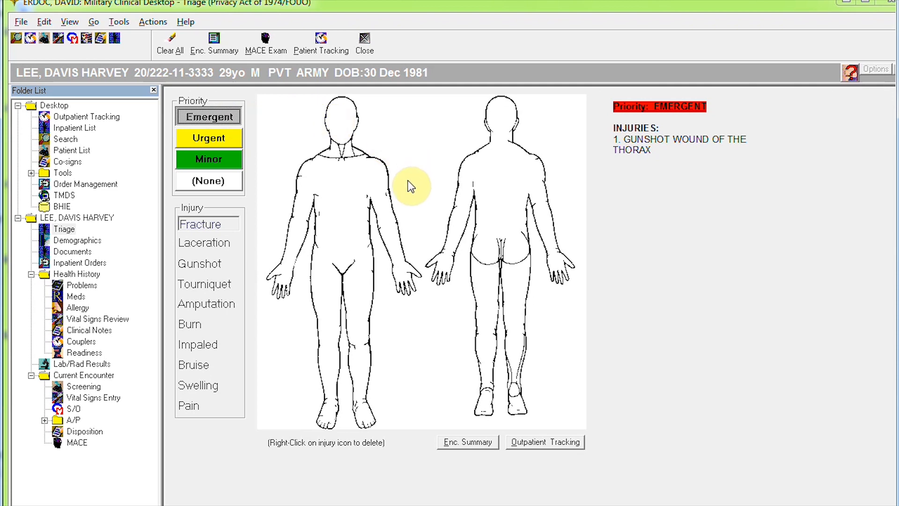
pyautogui.click(207, 263)
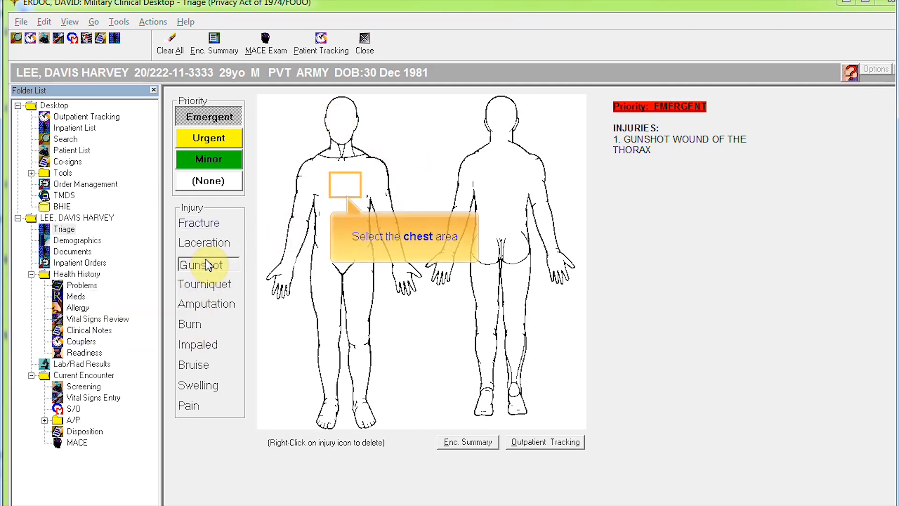
pyautogui.click(344, 182)
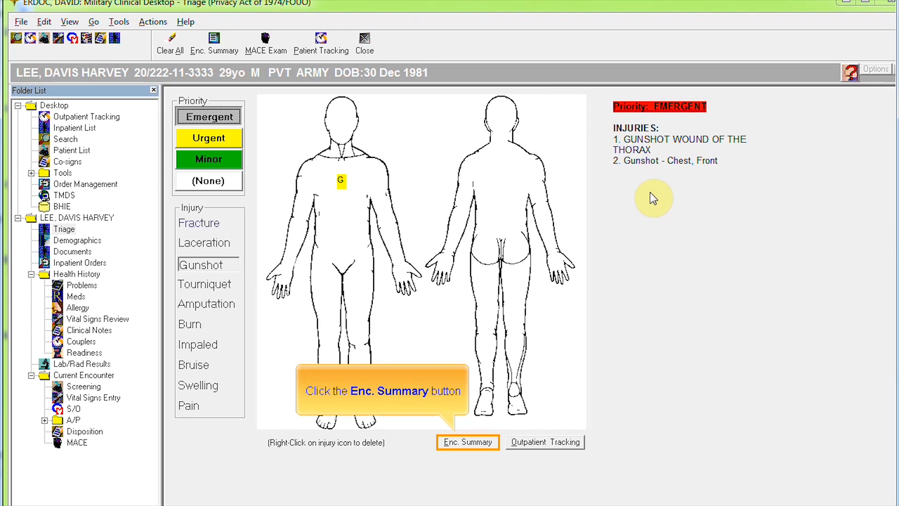
pyautogui.click(466, 445)
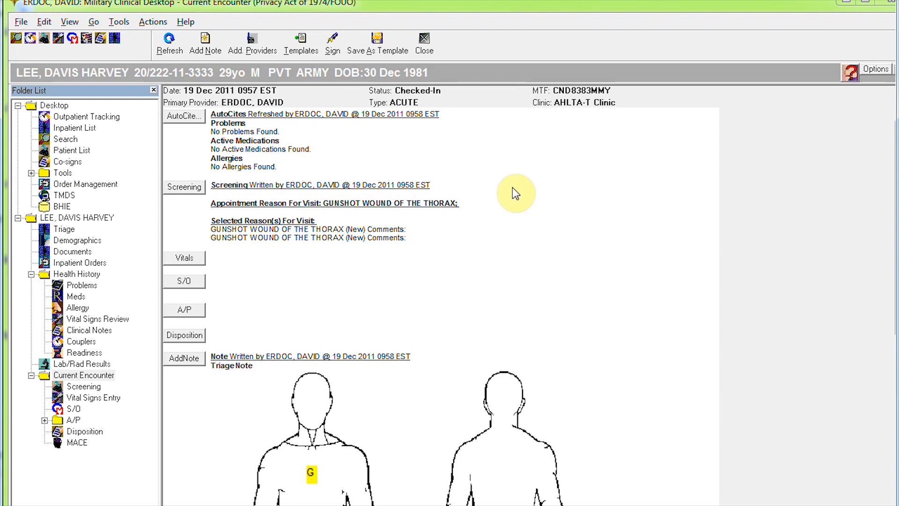
# Step: Record and save vitals: BP 90/60, HR 110, RR 22, temperature 97.8 °F
pyautogui.click(195, 259)
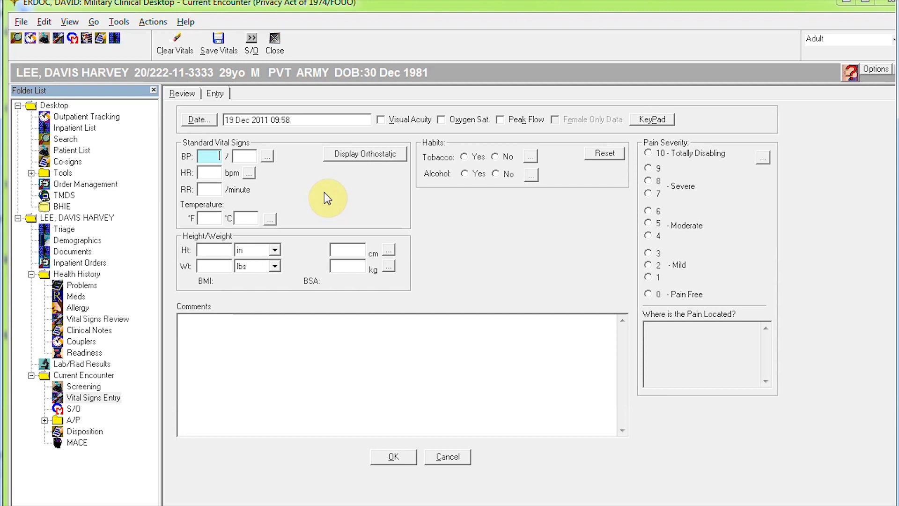
pyautogui.click(210, 158)
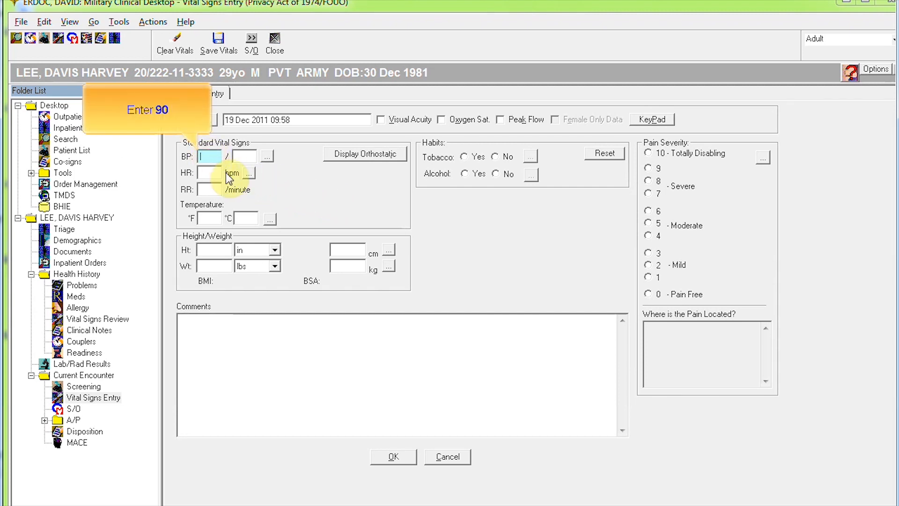
pyautogui.write('90')
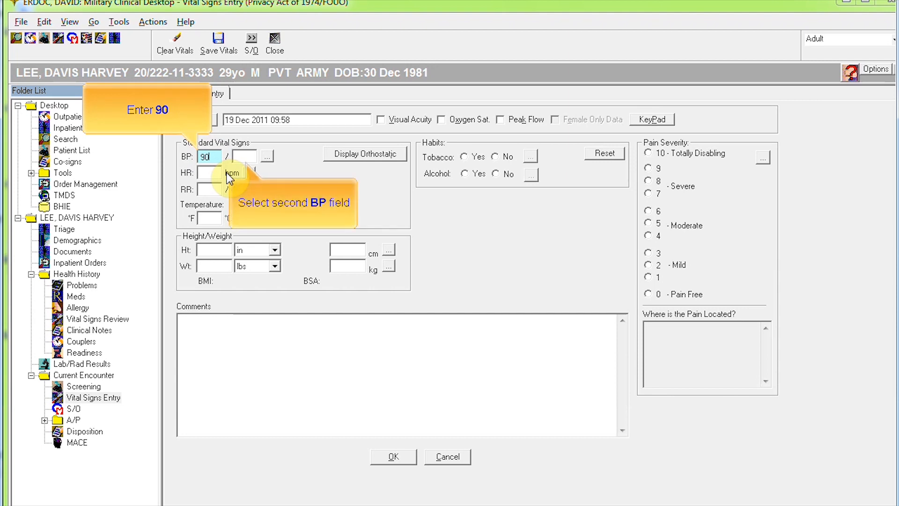
pyautogui.click(249, 154)
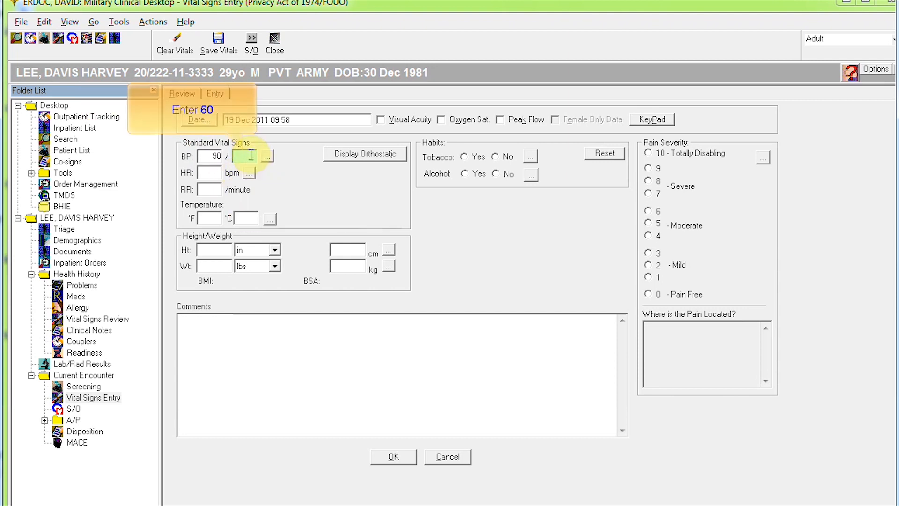
pyautogui.write('60')
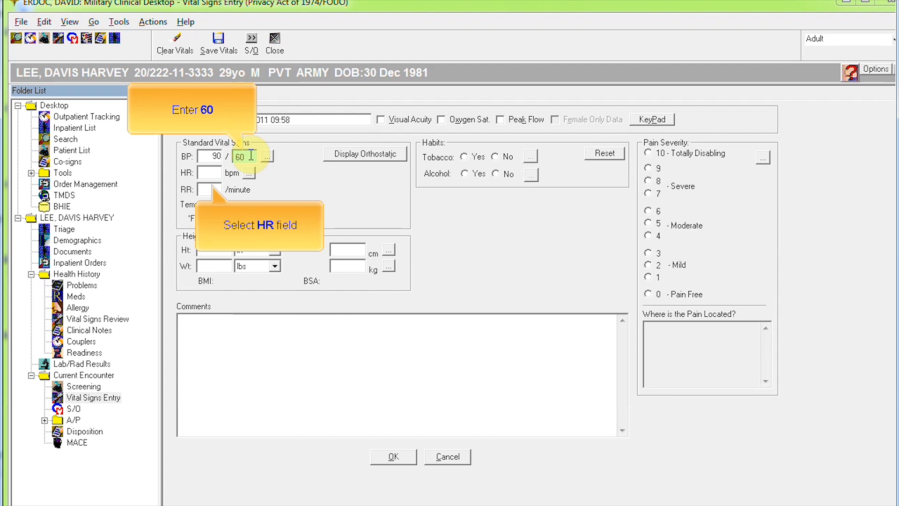
pyautogui.click(211, 172)
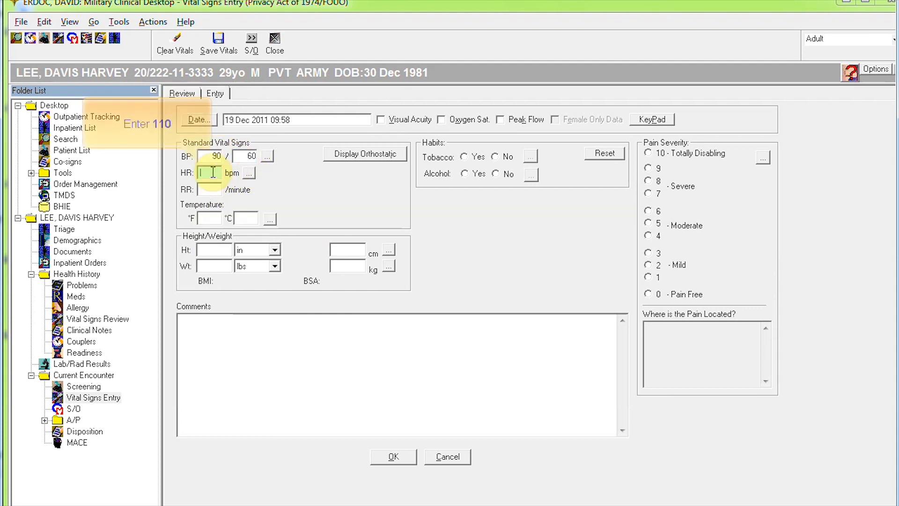
pyautogui.write('110')
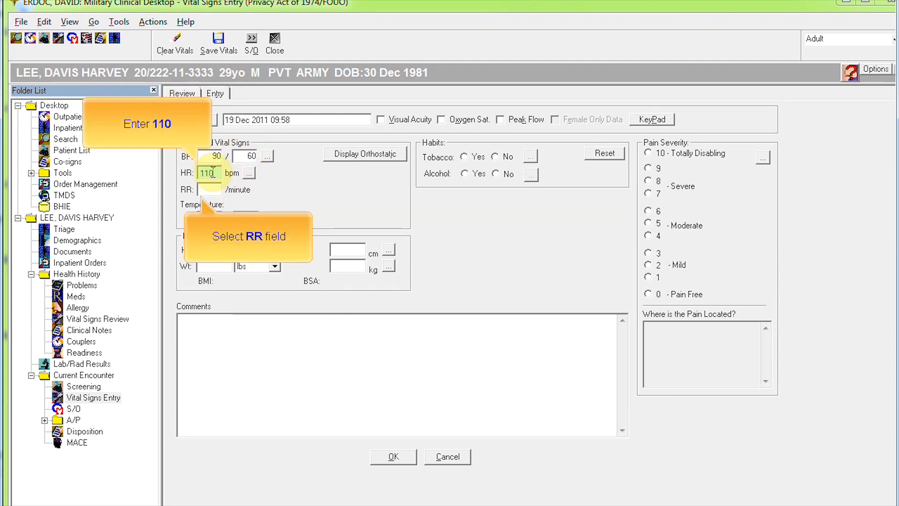
pyautogui.click(212, 188)
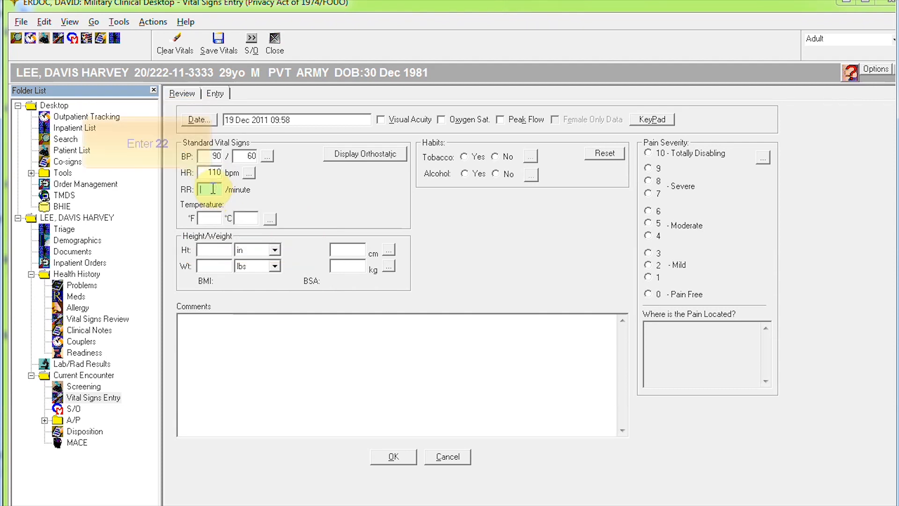
pyautogui.write('22')
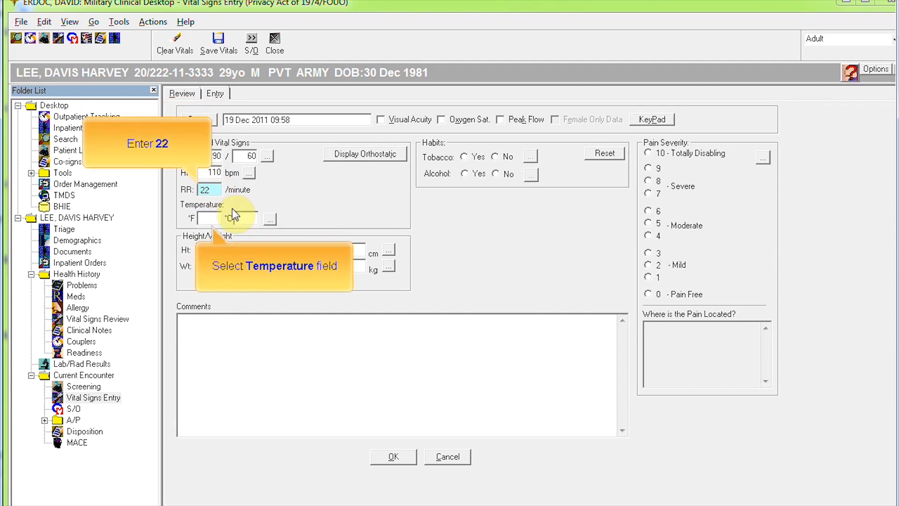
pyautogui.click(209, 219)
pyautogui.write('97')
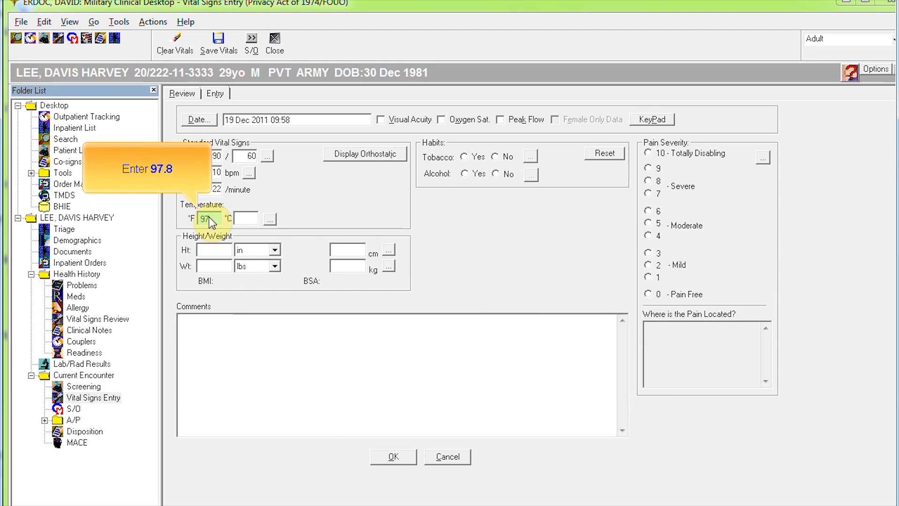
pyautogui.write('.8')
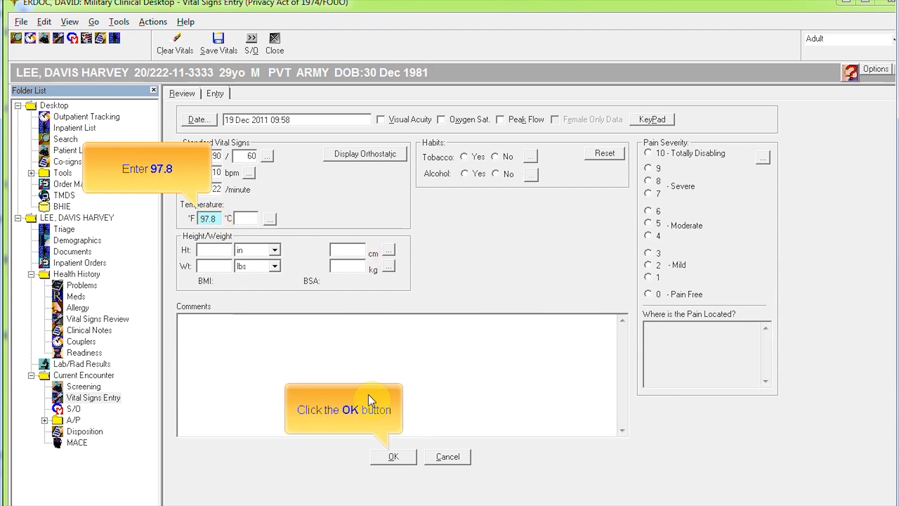
pyautogui.click(393, 458)
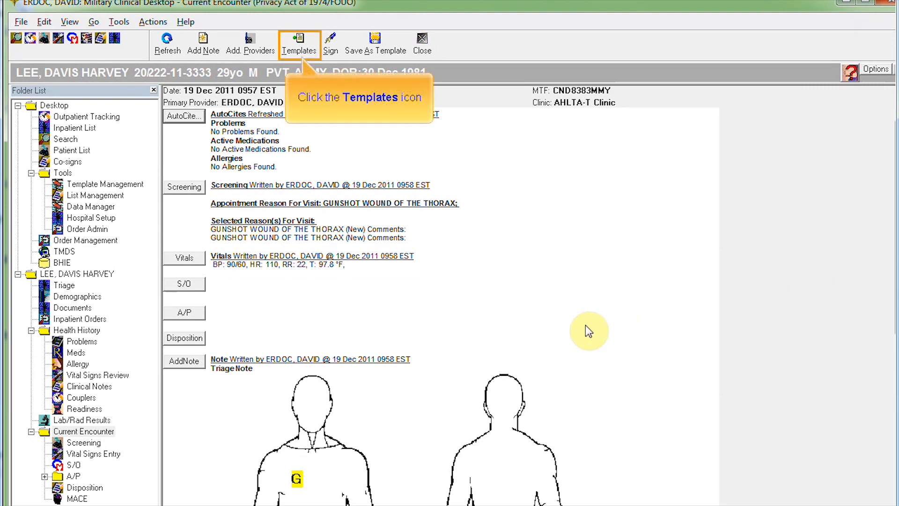
# Step: Open Template Management for the current encounter from the Templates button
pyautogui.click(303, 49)
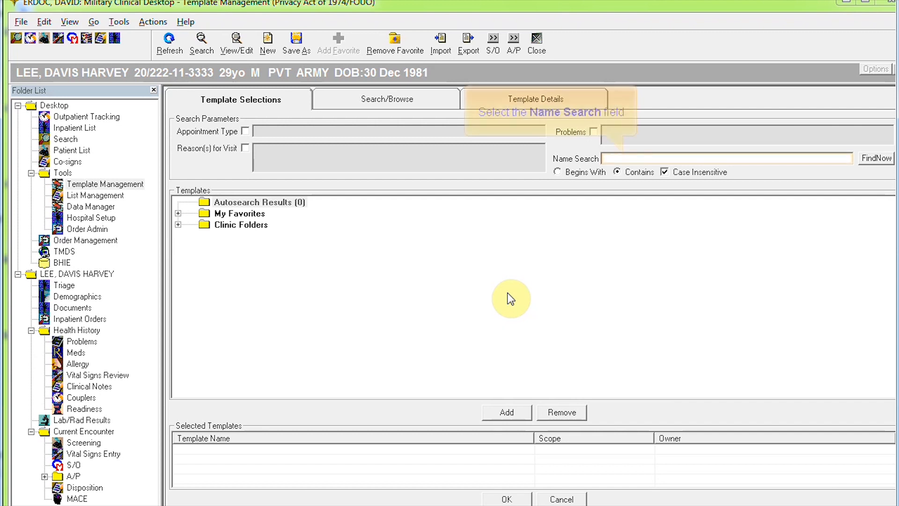
# Step: Search templates for ENCOUNTER and apply Encounter Basic Simple to the encounter
pyautogui.click(622, 161)
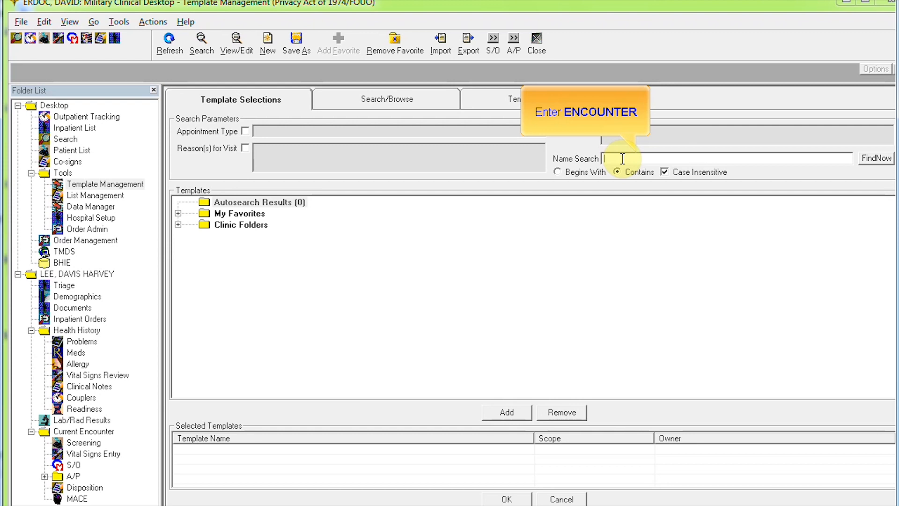
pyautogui.write('ENCOUNTER')
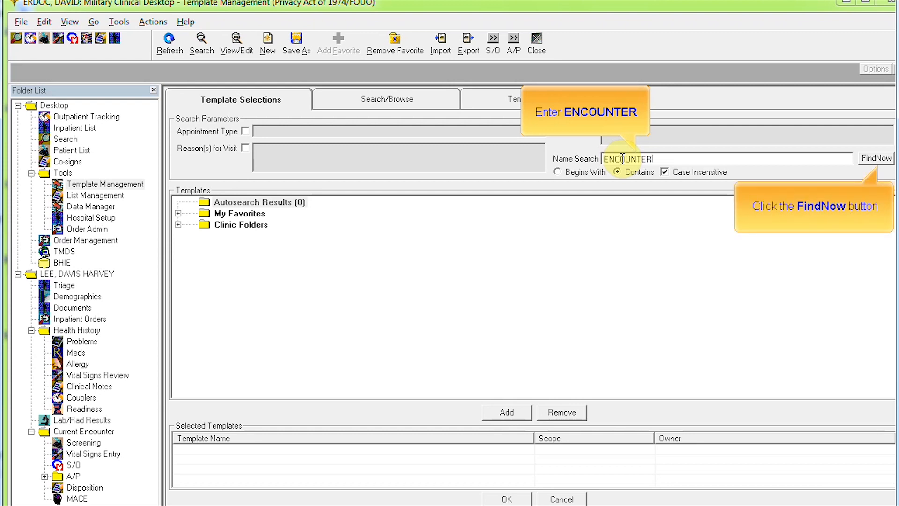
pyautogui.click(860, 159)
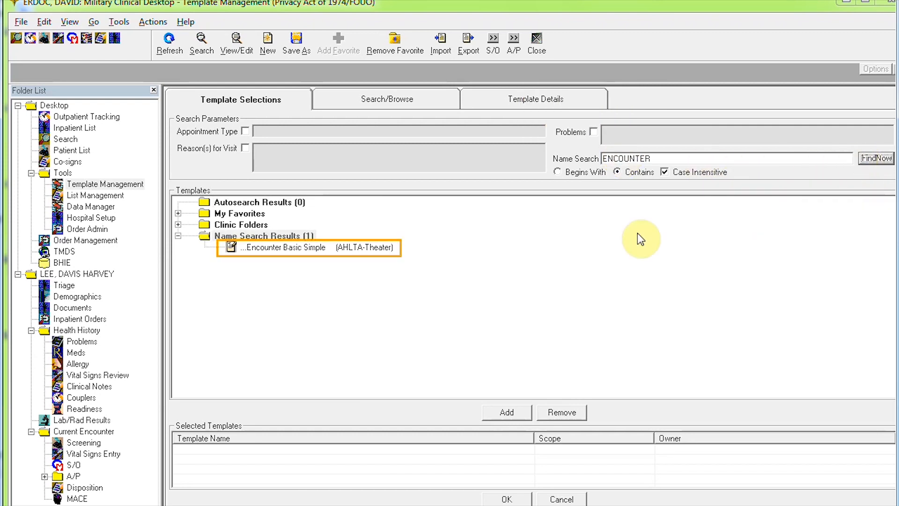
pyautogui.doubleClick(298, 246)
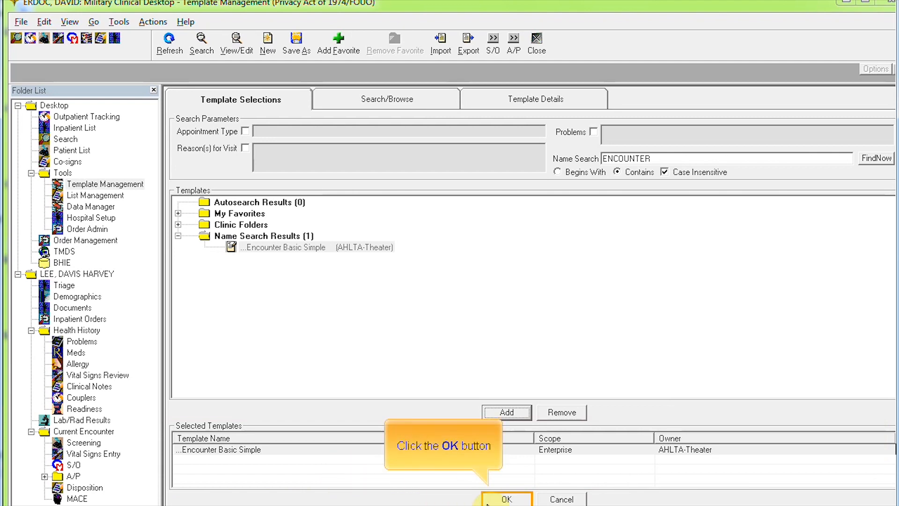
pyautogui.click(504, 499)
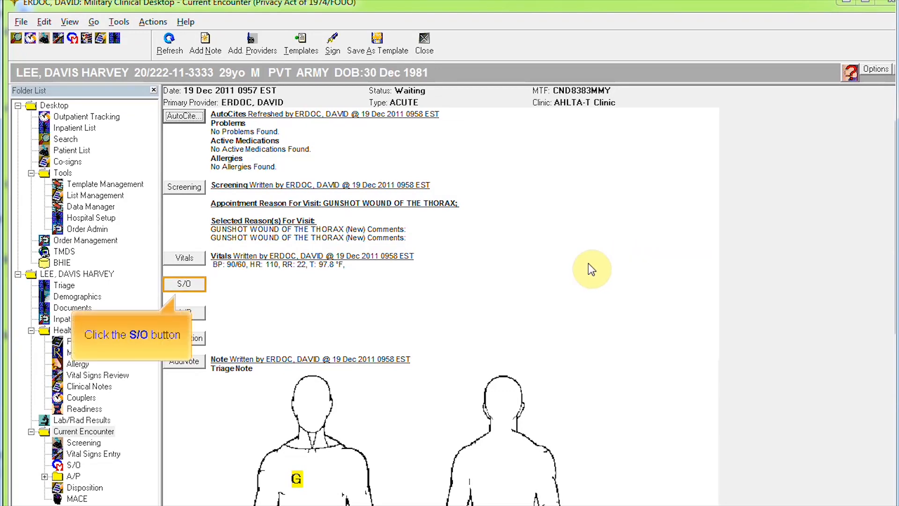
# Step: In the S/O review of systems, mark chest pain or discomfort and dyspnea as present
pyautogui.click(194, 286)
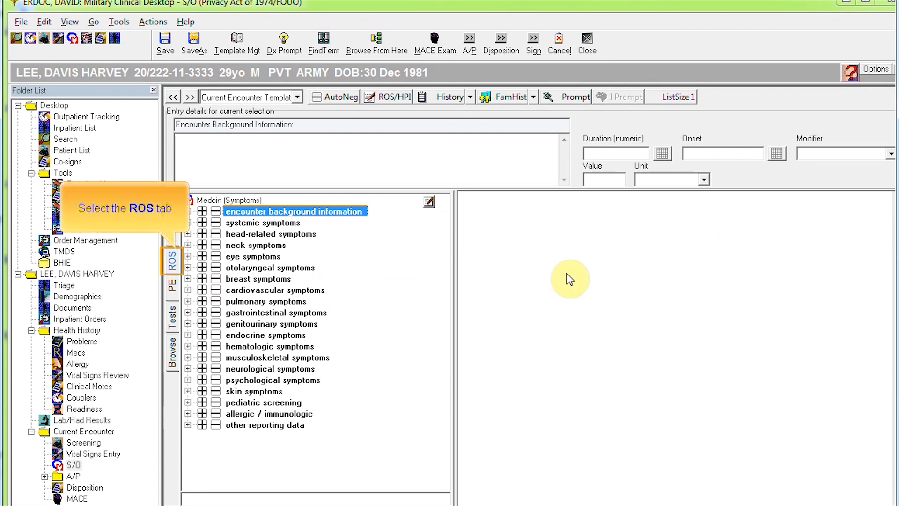
pyautogui.click(174, 263)
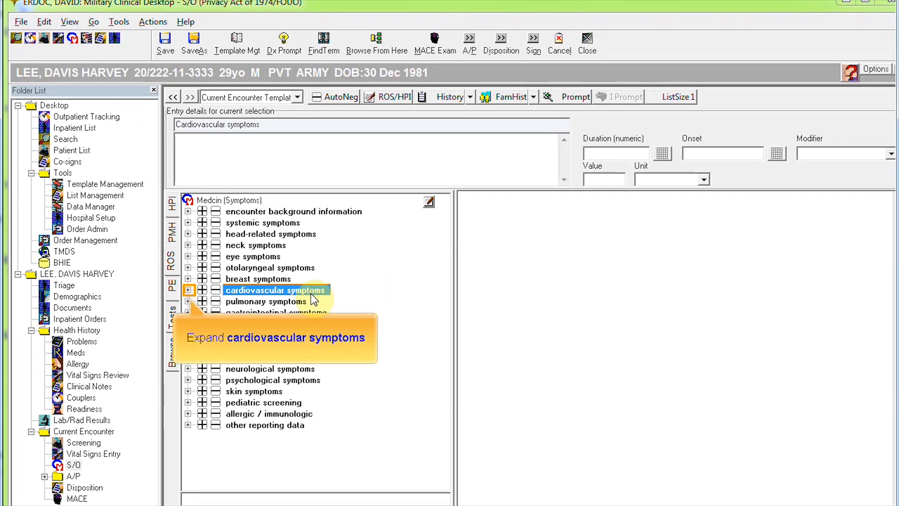
pyautogui.click(188, 289)
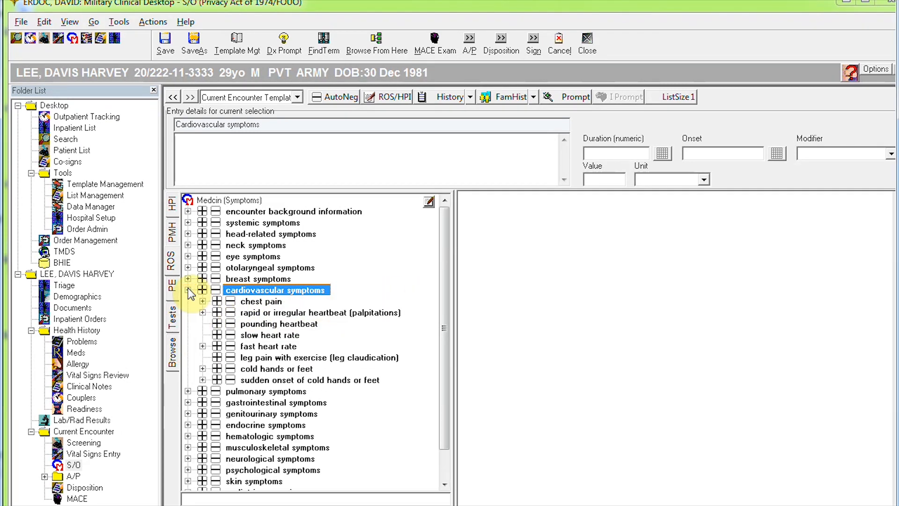
pyautogui.click(218, 302)
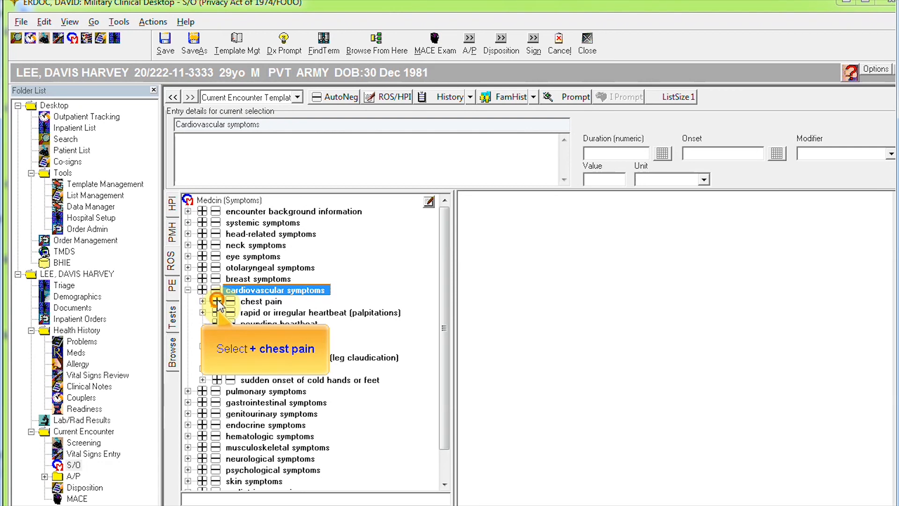
pyautogui.click(188, 391)
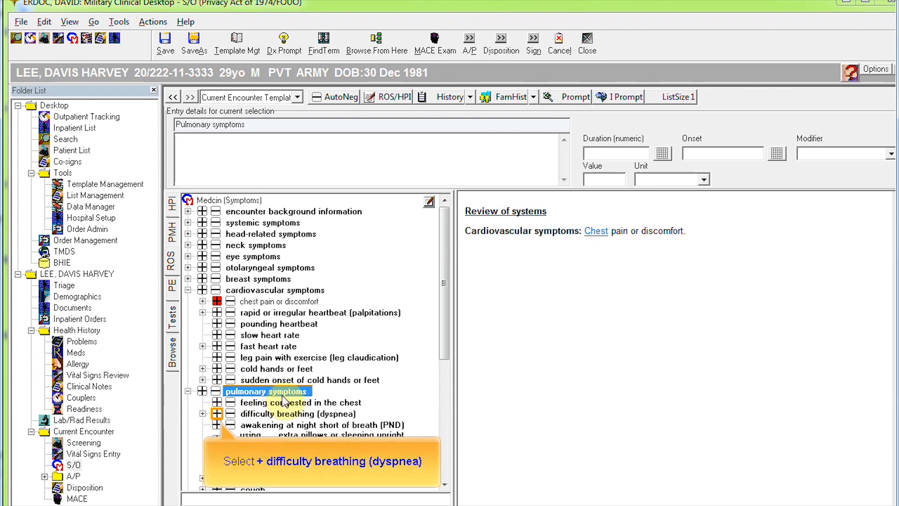
pyautogui.click(216, 414)
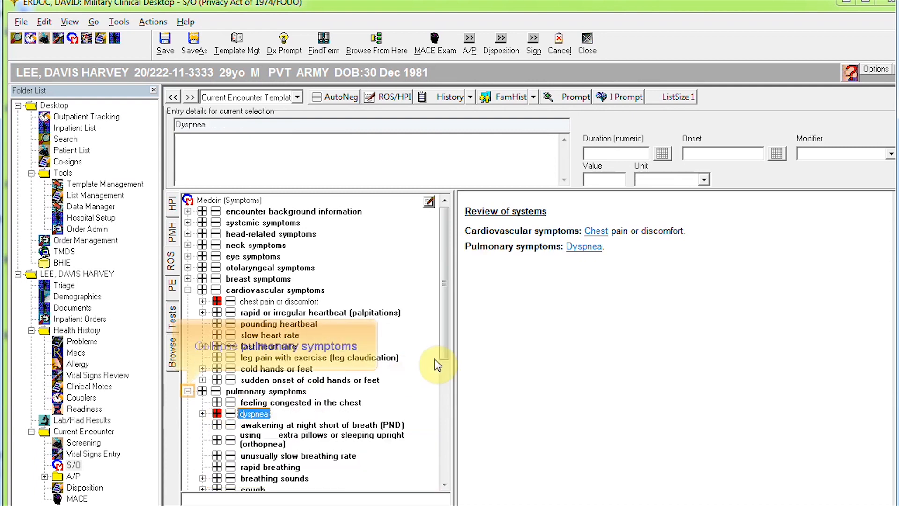
pyautogui.click(187, 391)
pyautogui.click(188, 290)
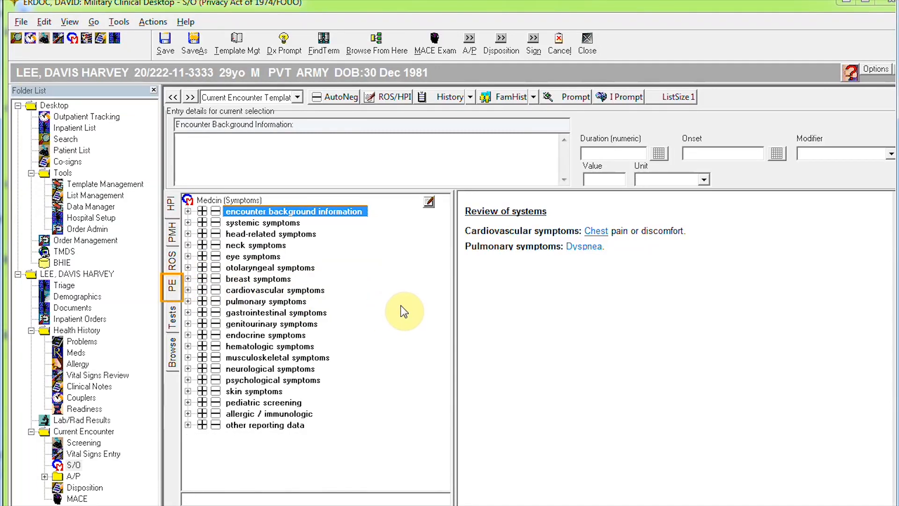
# Step: Record General Appearance findings Alert and In acute distress, then go to the A/P page
pyautogui.click(172, 287)
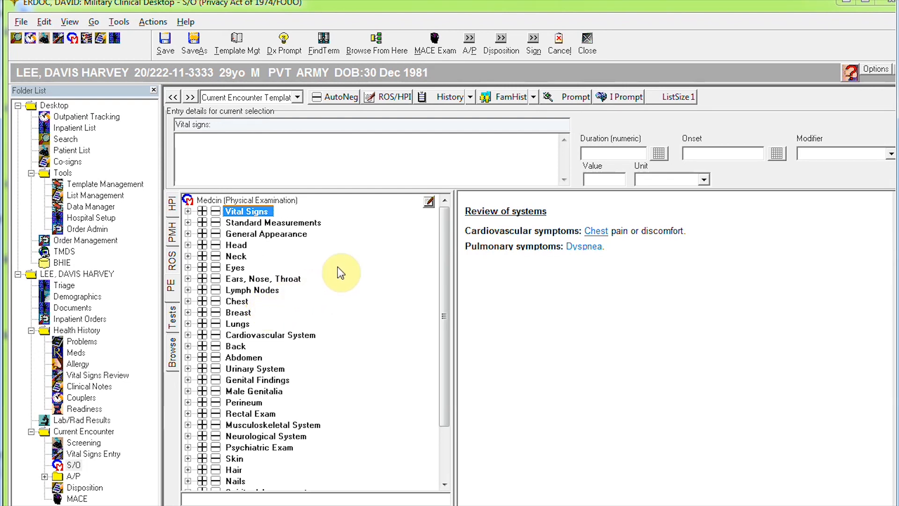
pyautogui.click(188, 233)
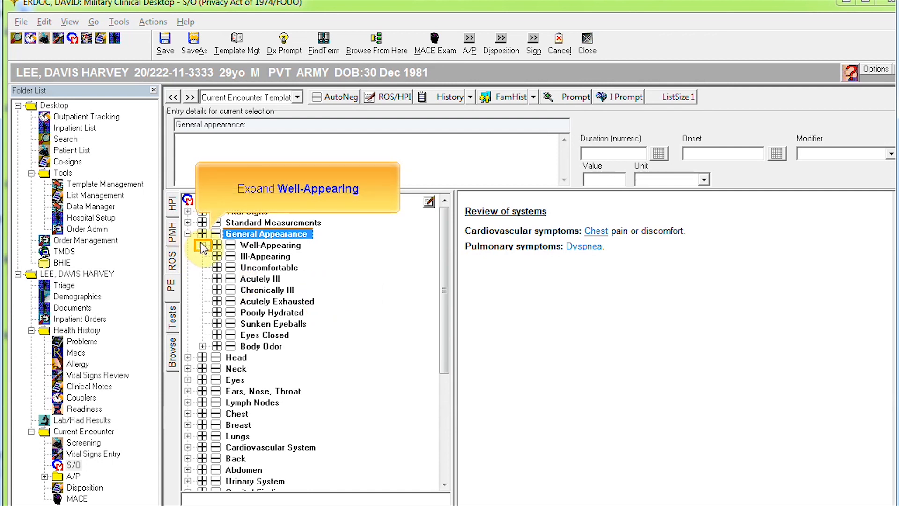
pyautogui.click(202, 245)
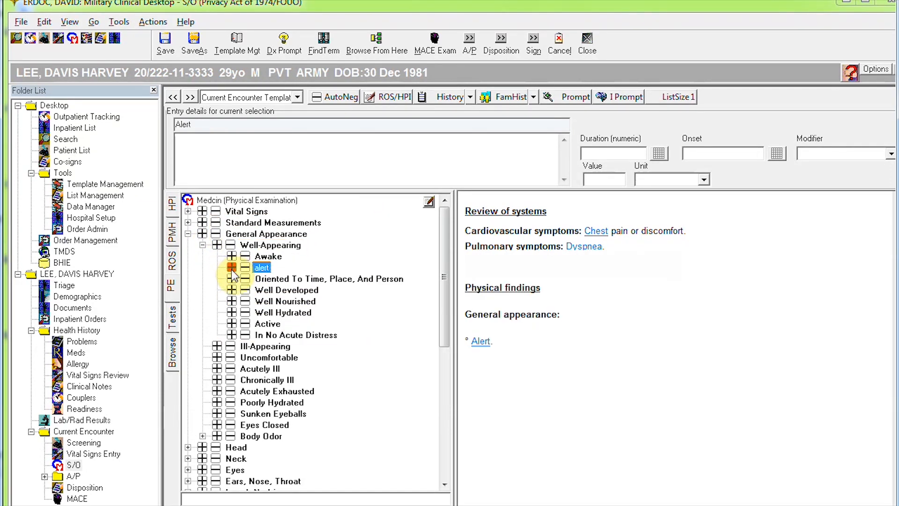
pyautogui.click(245, 335)
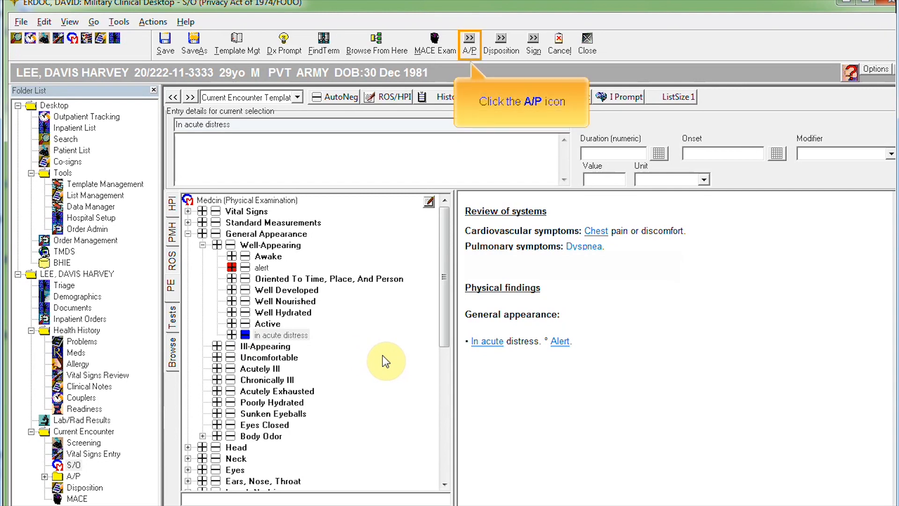
pyautogui.click(470, 43)
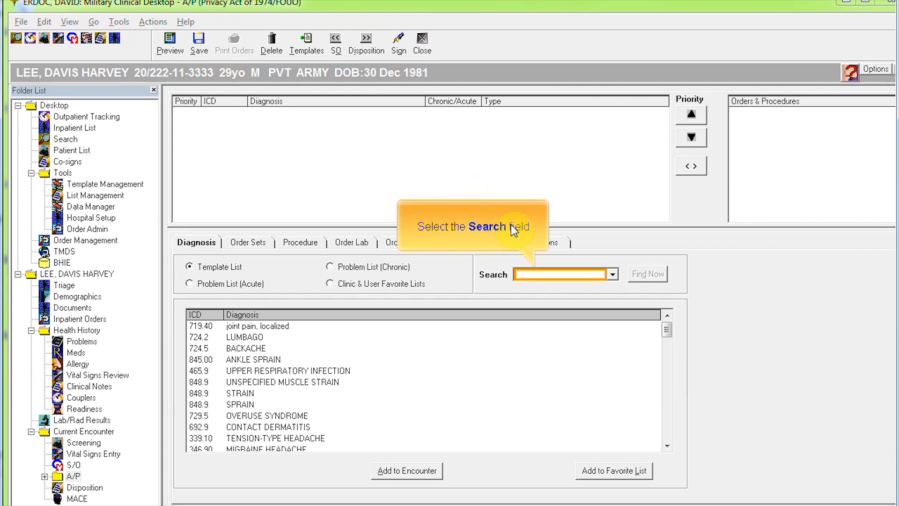
# Step: Search diagnoses for GUNSHOT WOUND and add THORAX 879.8 to the encounter
pyautogui.click(521, 277)
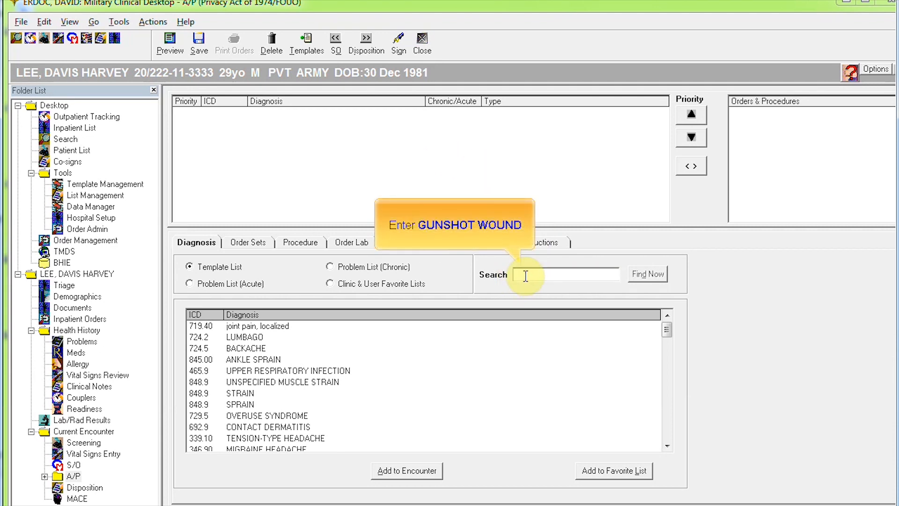
pyautogui.write('GUNSHOT WOUND')
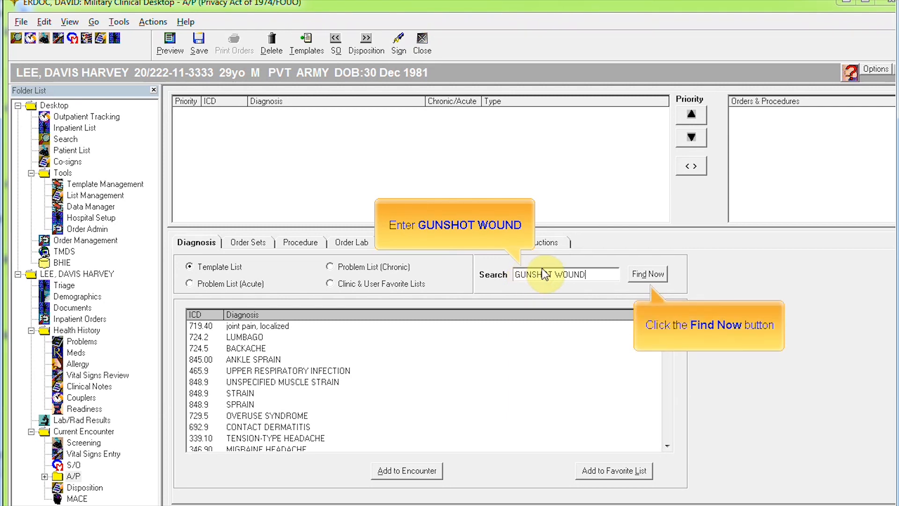
pyautogui.click(648, 275)
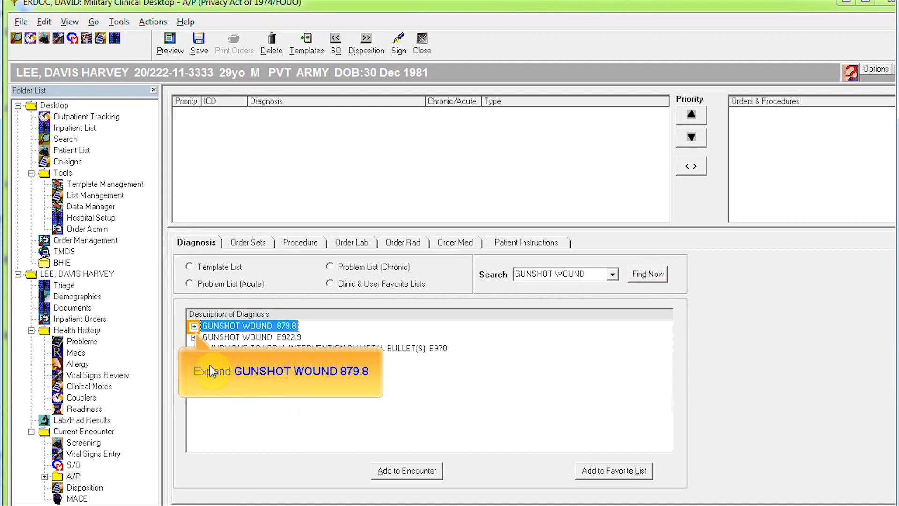
pyautogui.click(193, 325)
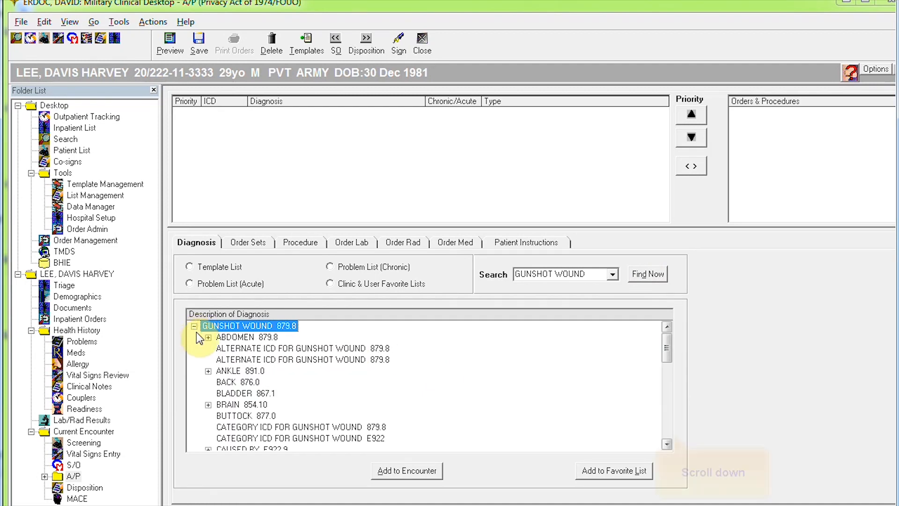
pyautogui.click(667, 411)
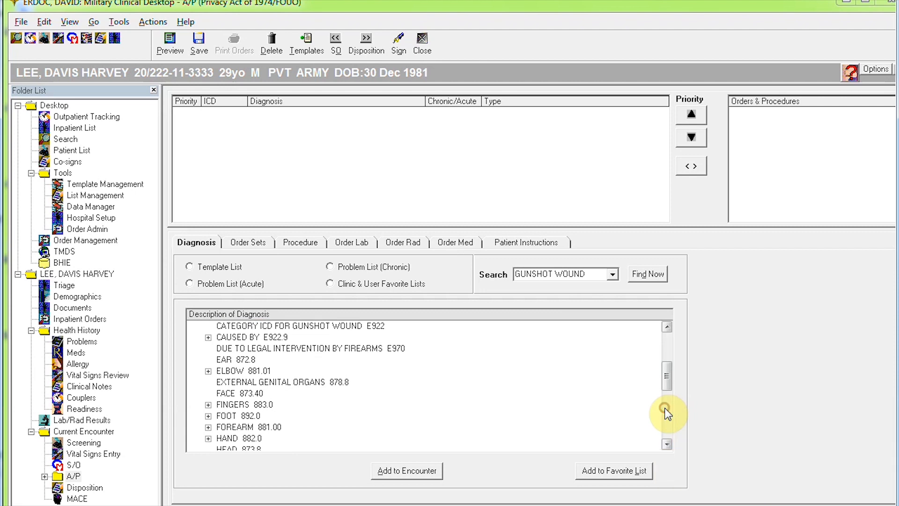
pyautogui.click(667, 414)
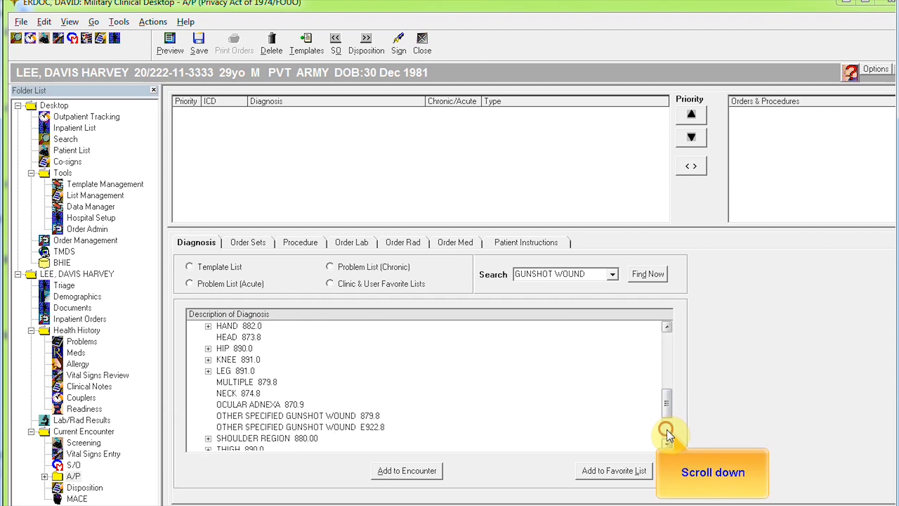
pyautogui.click(667, 429)
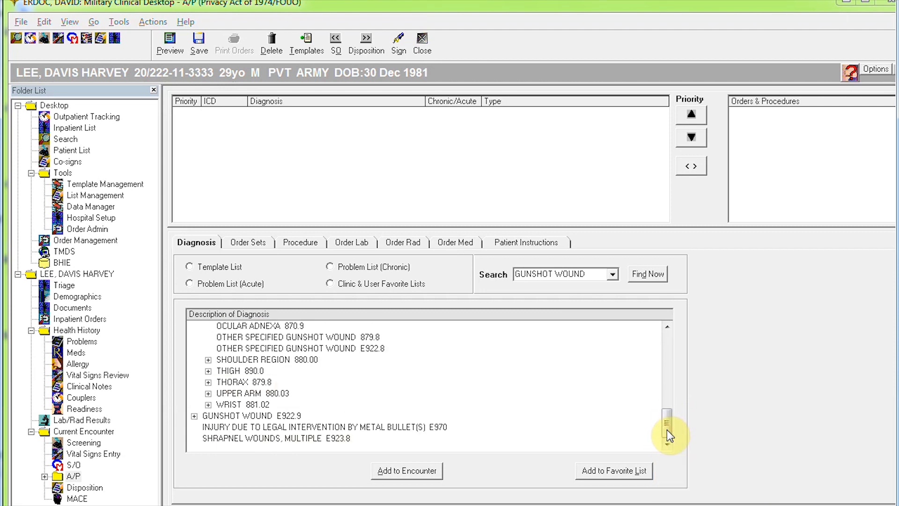
pyautogui.doubleClick(227, 382)
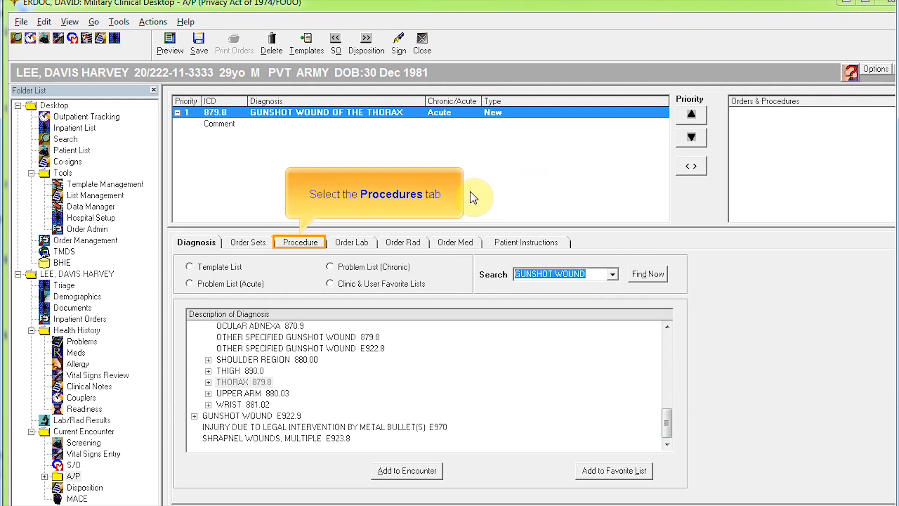
# Step: Add procedure 36000, Intravenous Catheter Placement, under the 879.8 thorax diagnosis
pyautogui.click(313, 244)
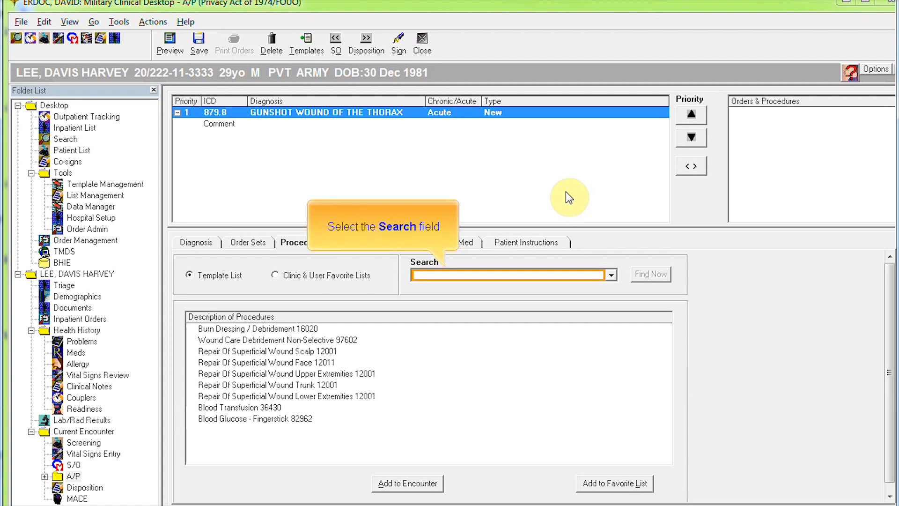
pyautogui.click(513, 272)
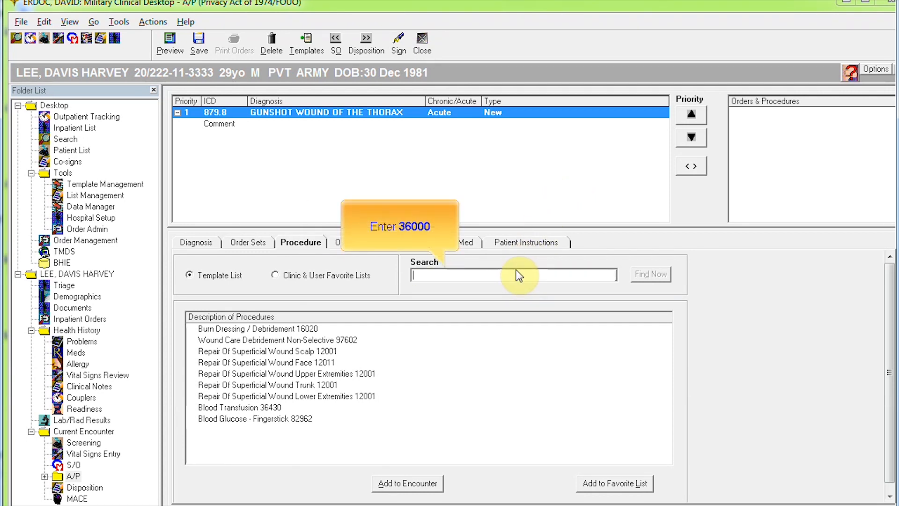
pyautogui.write('36000')
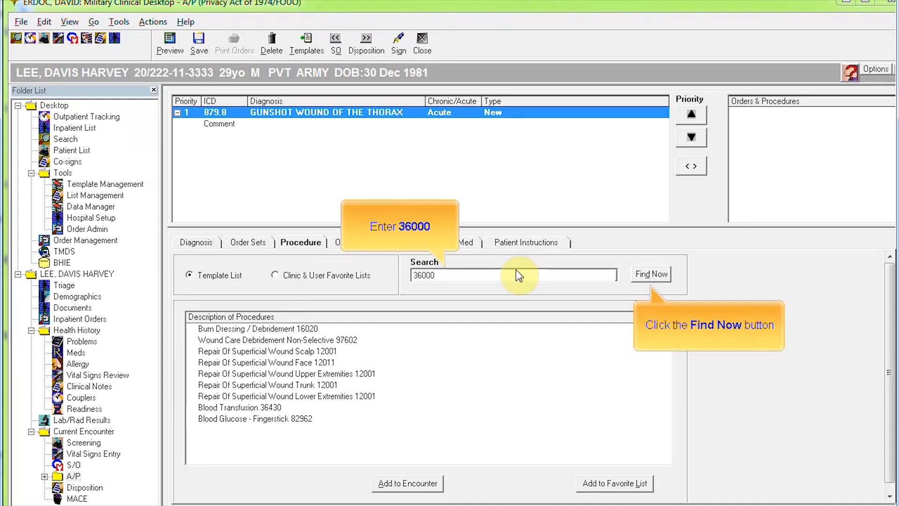
pyautogui.click(661, 275)
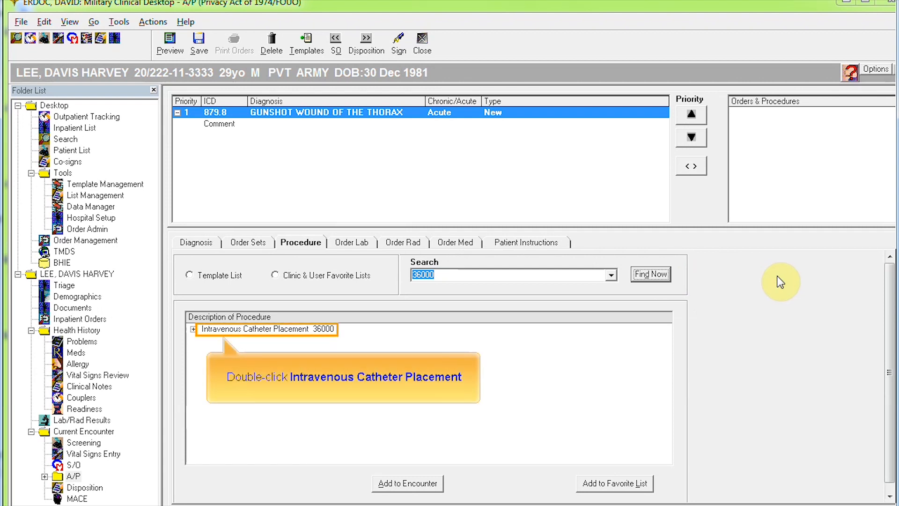
pyautogui.doubleClick(287, 330)
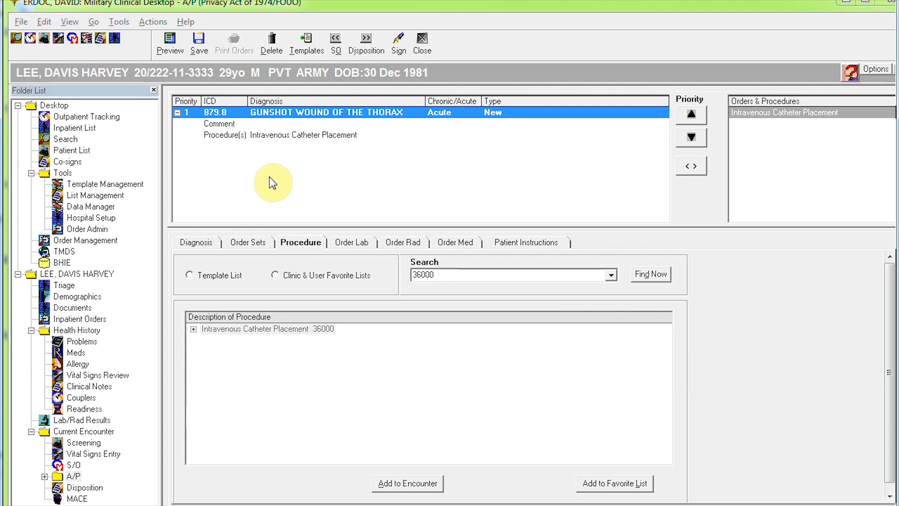
pyautogui.click(344, 243)
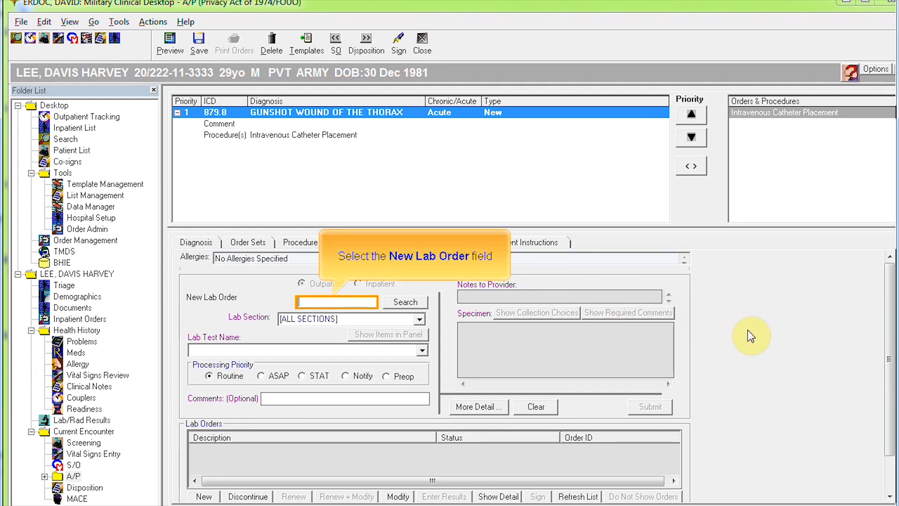
# Step: Search CBC and submit a routine CBC W/AUTO DIFF lab order
pyautogui.click(341, 302)
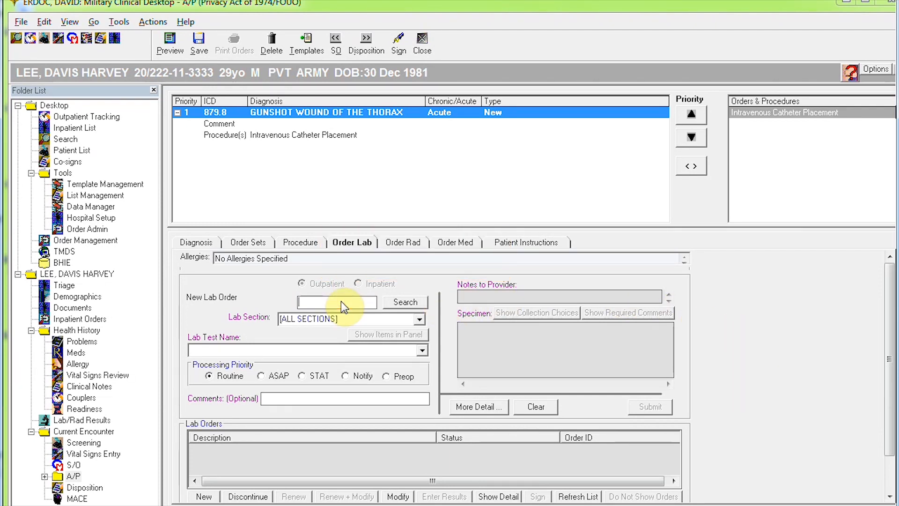
pyautogui.write('CBC')
pyautogui.click(393, 303)
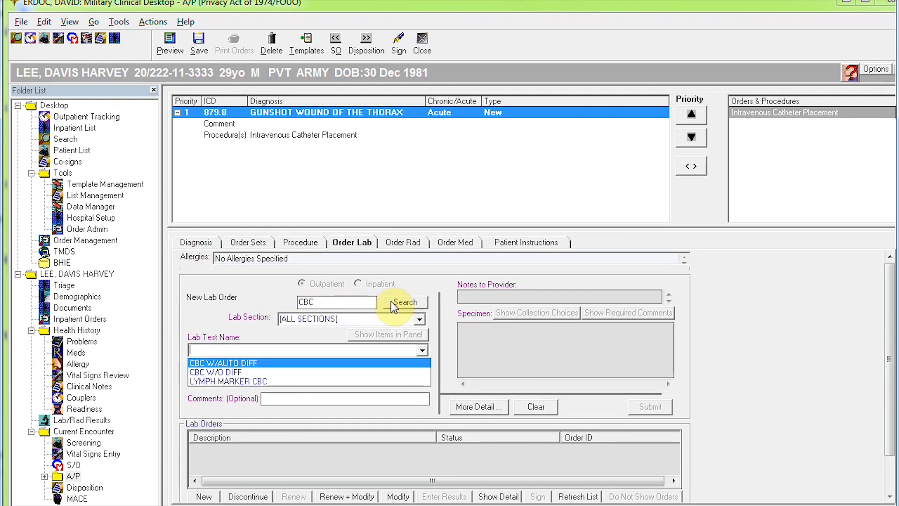
pyautogui.click(259, 364)
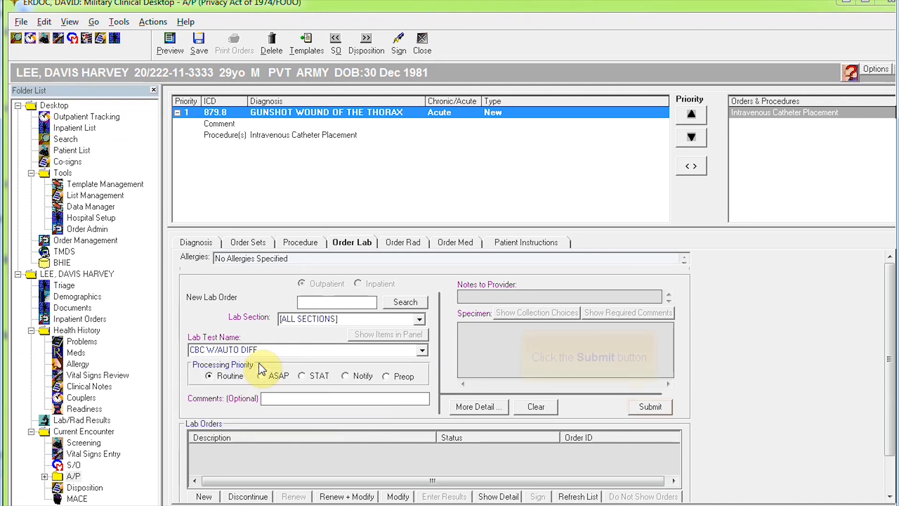
pyautogui.click(649, 406)
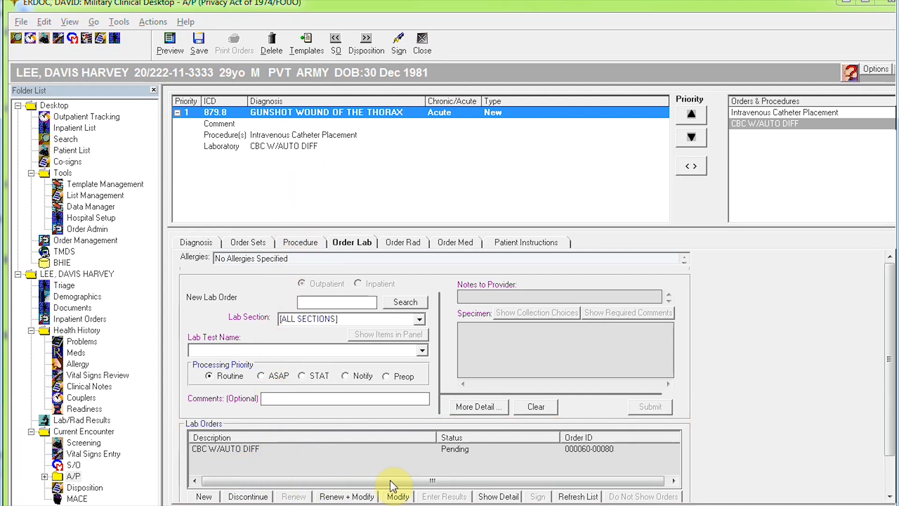
# Step: Order a routine CHEST, PA/LAT x-ray with clinical impression GSW
pyautogui.click(390, 247)
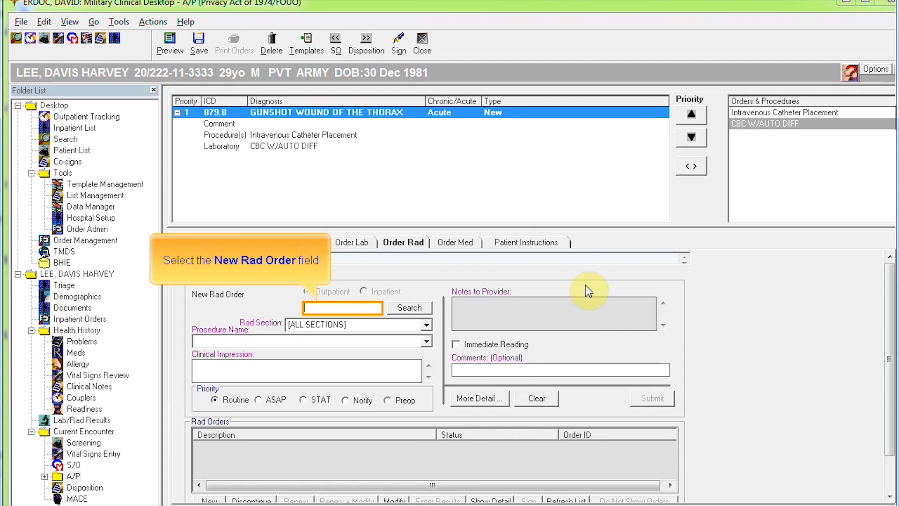
pyautogui.click(347, 308)
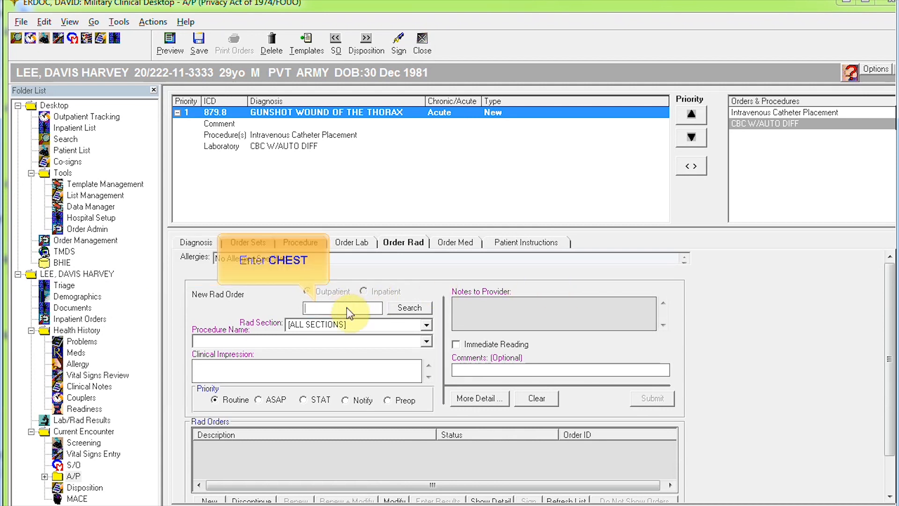
pyautogui.write('CHEST')
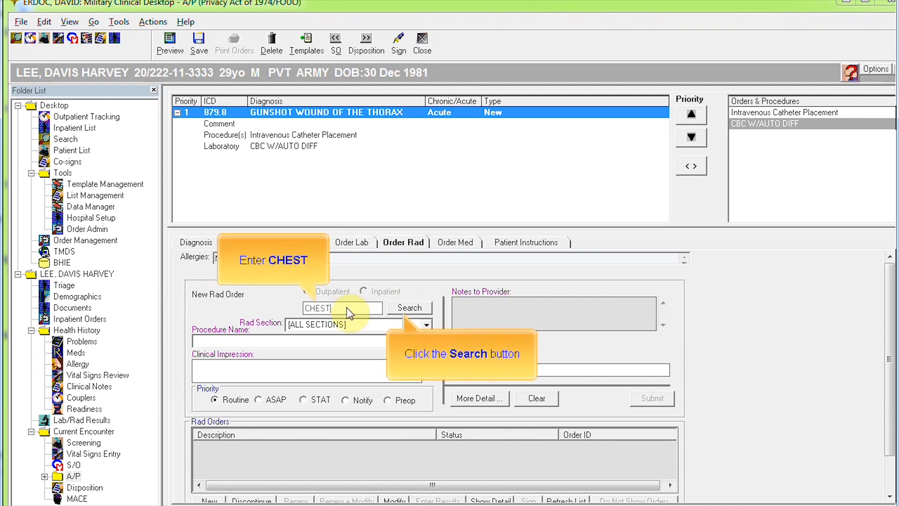
pyautogui.click(409, 307)
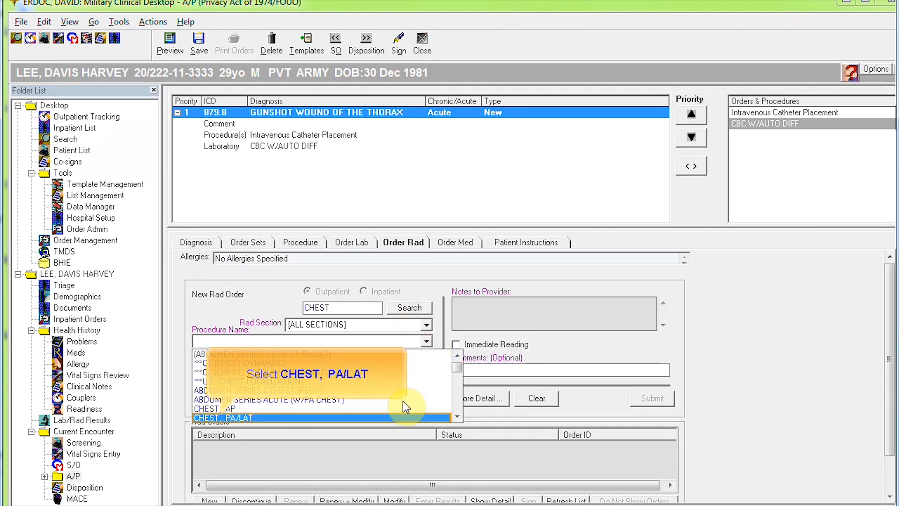
pyautogui.click(243, 418)
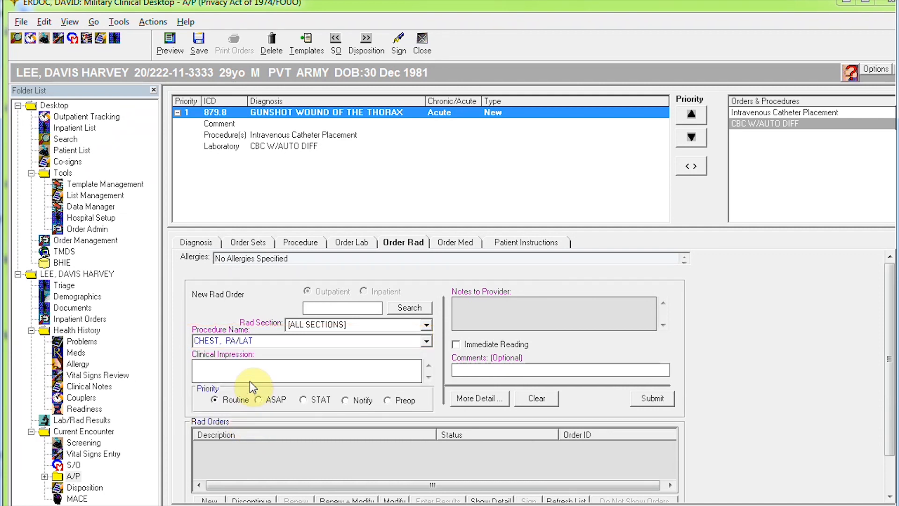
pyautogui.click(238, 369)
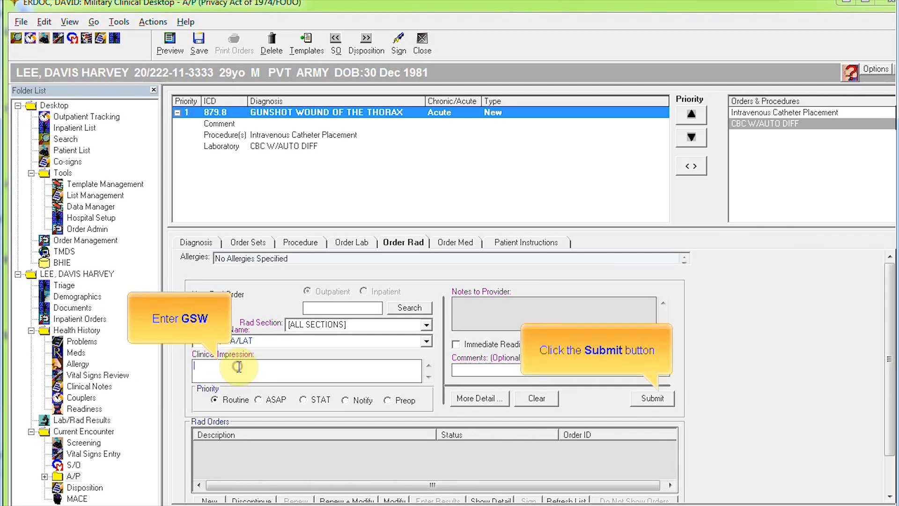
pyautogui.write('GSW')
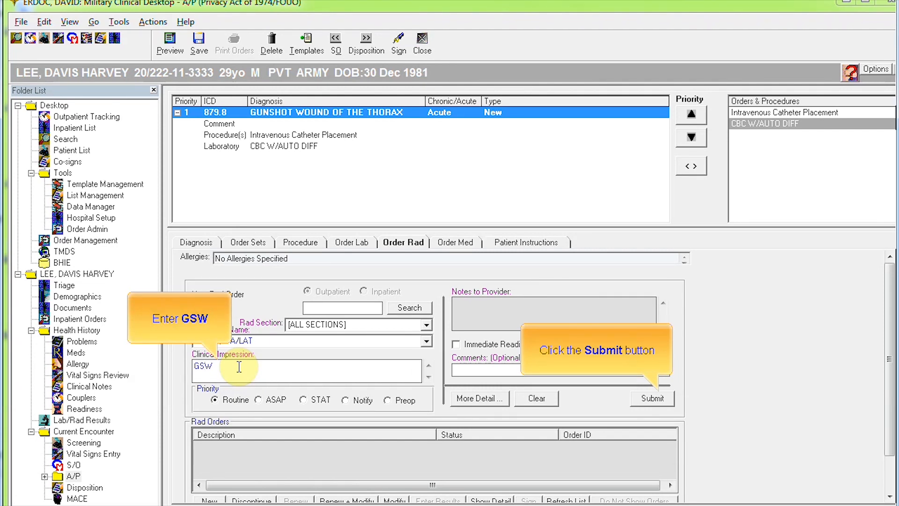
pyautogui.click(650, 398)
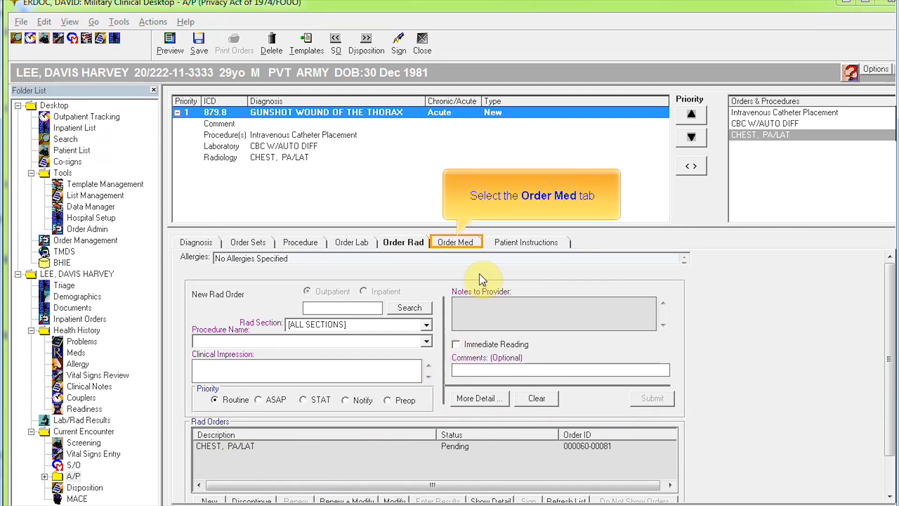
# Step: Search MORPHINE and submit a morphine 10 mg/mL Injection medication order
pyautogui.click(463, 242)
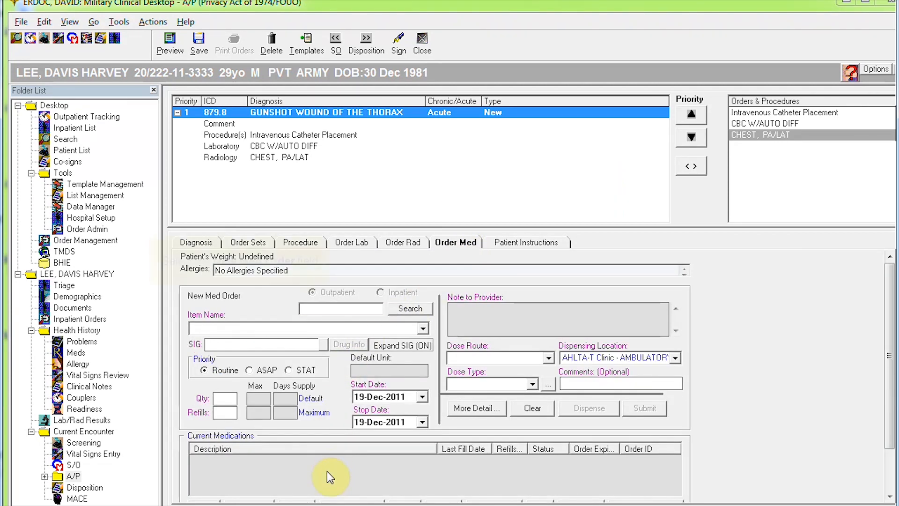
pyautogui.click(353, 309)
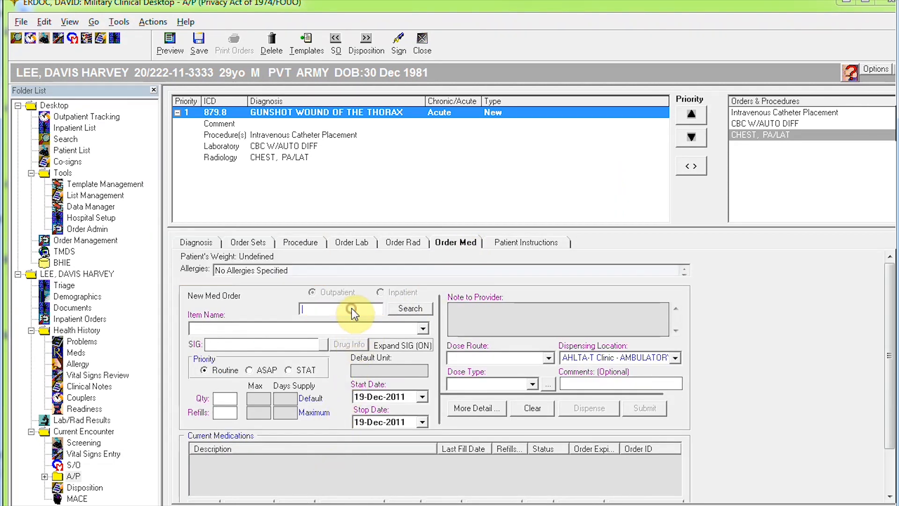
pyautogui.write('MORPHINE')
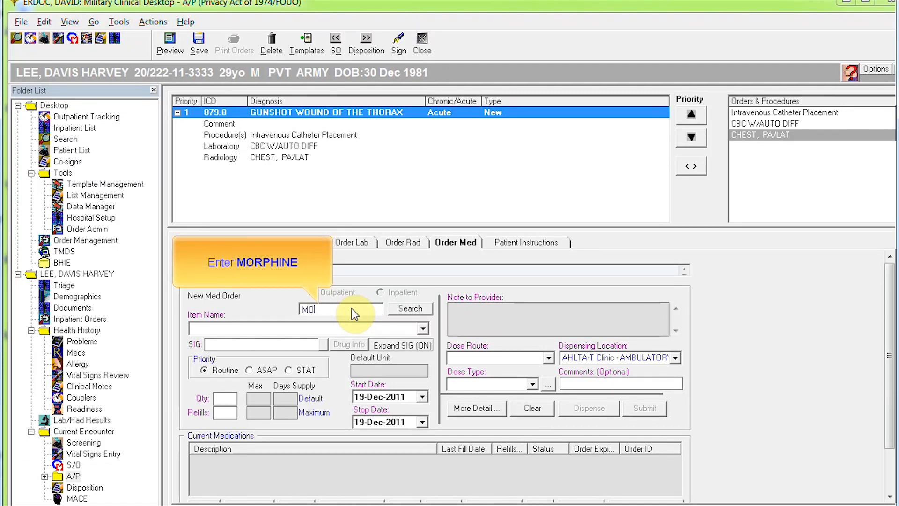
pyautogui.click(418, 311)
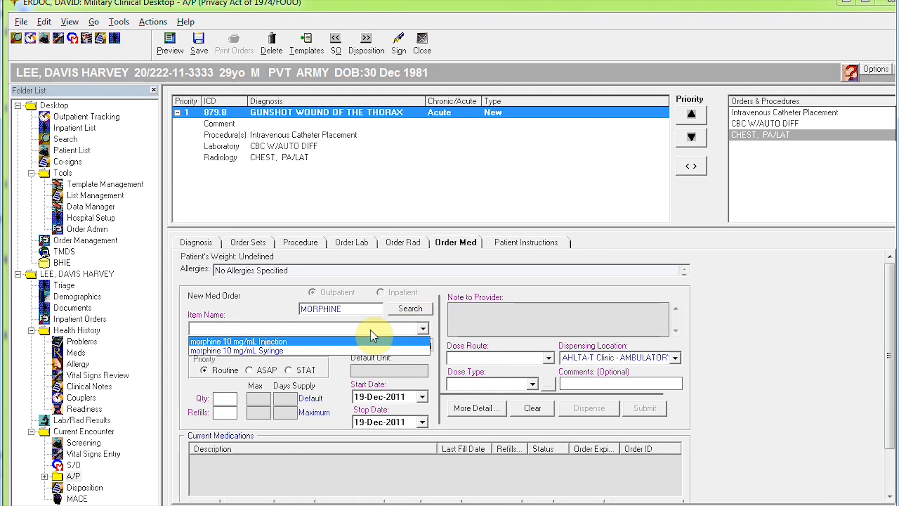
pyautogui.click(285, 343)
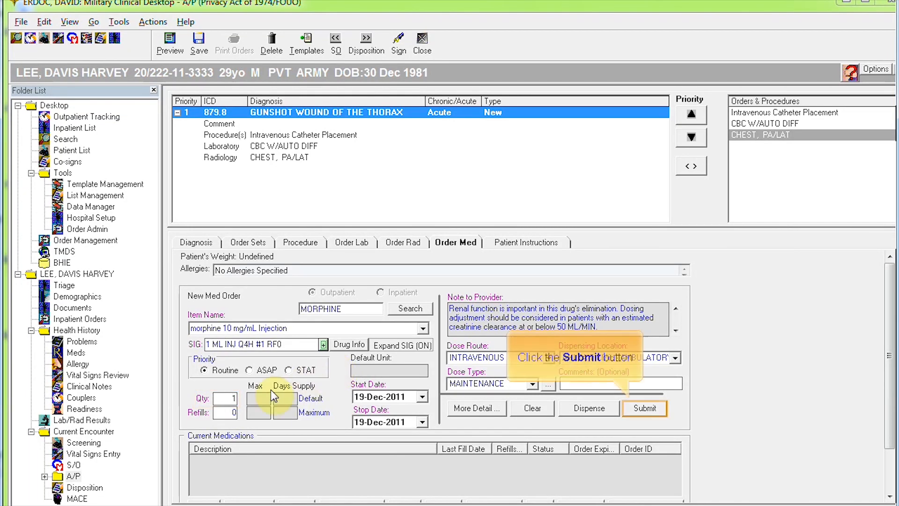
pyautogui.click(642, 406)
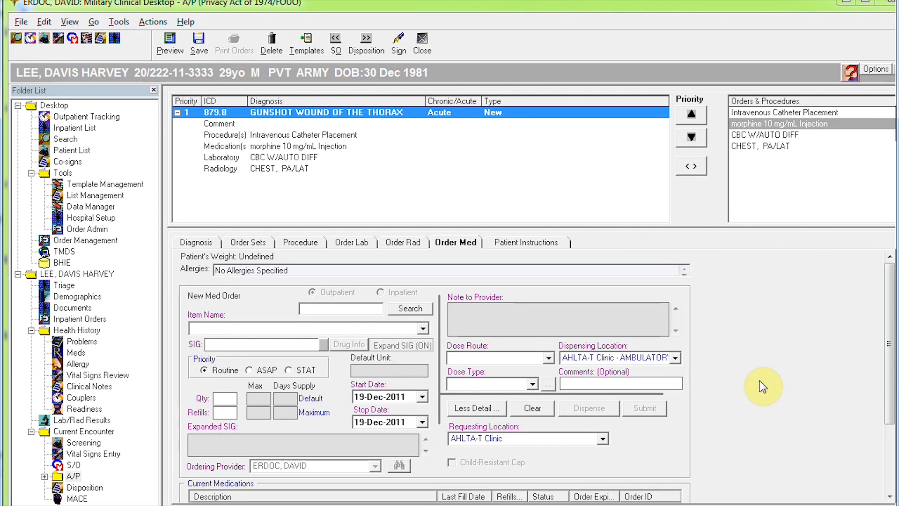
# Step: Search FLUIDS and add the Parenteral Fluids (___ ml/hr) instruction to the thorax diagnosis
pyautogui.click(550, 249)
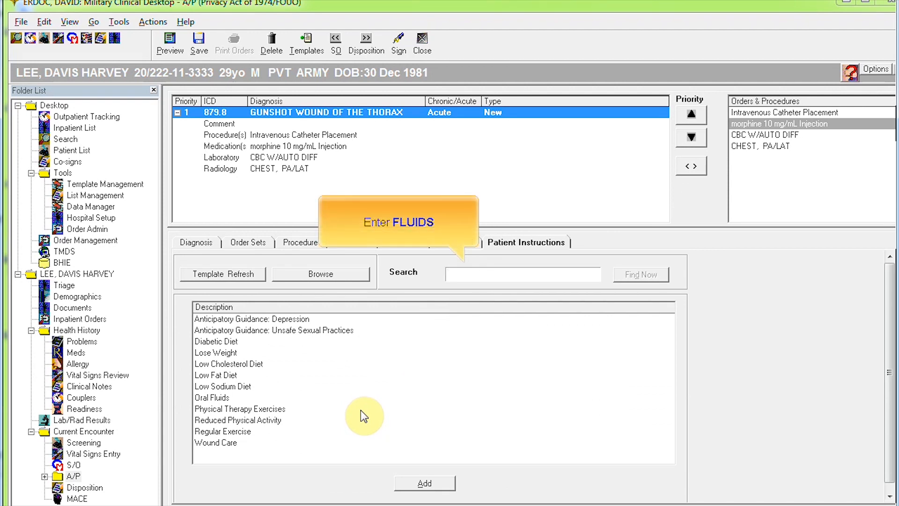
pyautogui.click(475, 273)
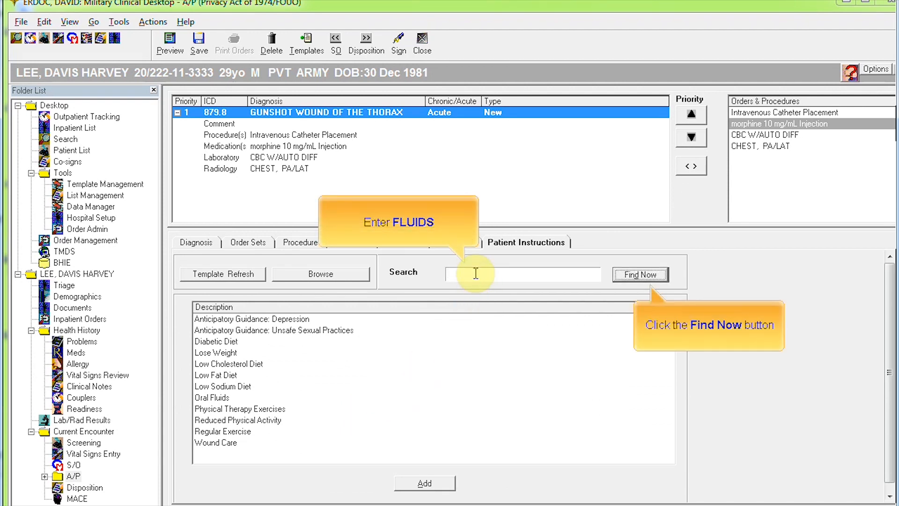
pyautogui.write('FLUIDS')
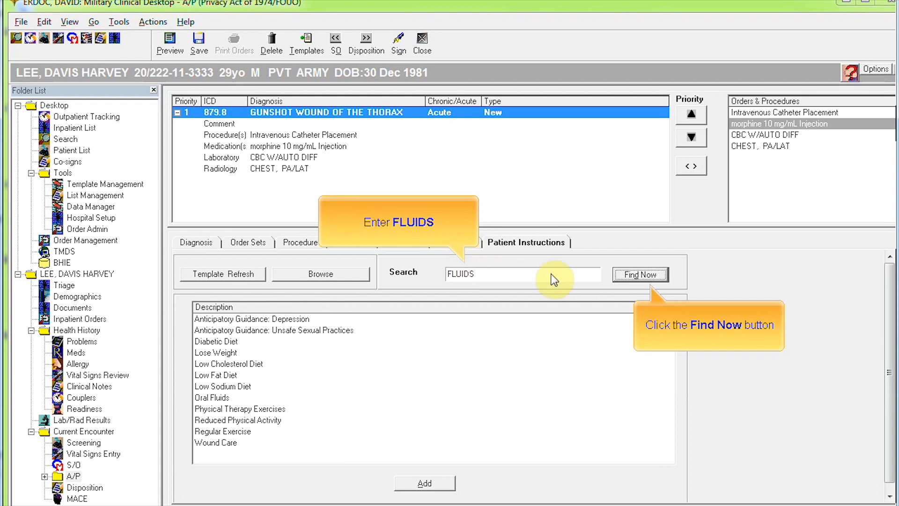
pyautogui.click(619, 274)
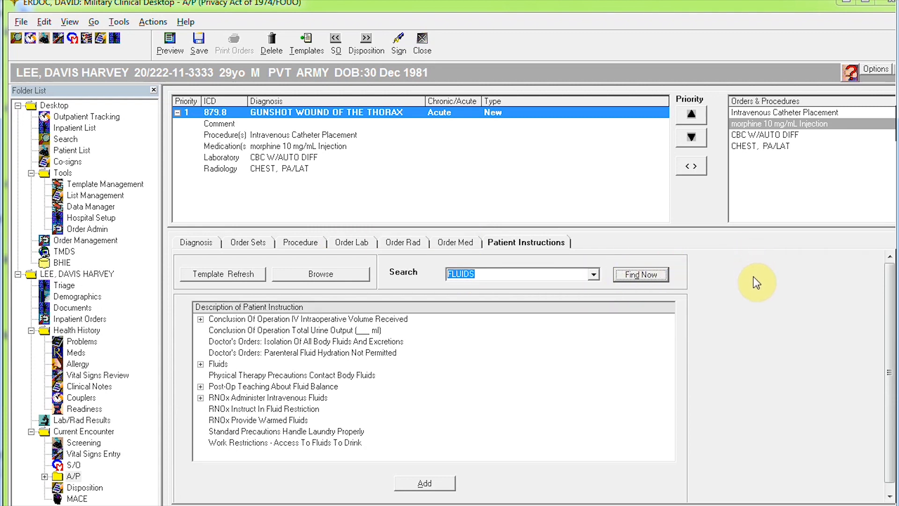
pyautogui.click(201, 364)
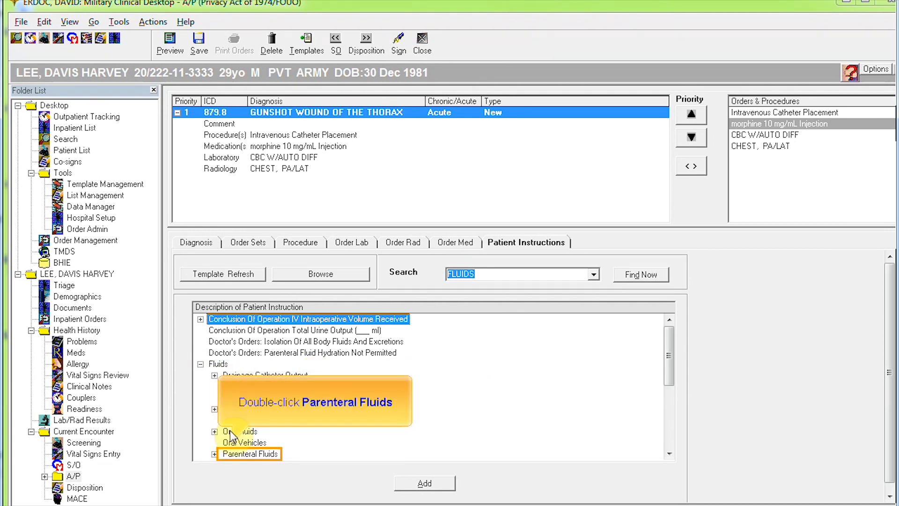
pyautogui.doubleClick(238, 453)
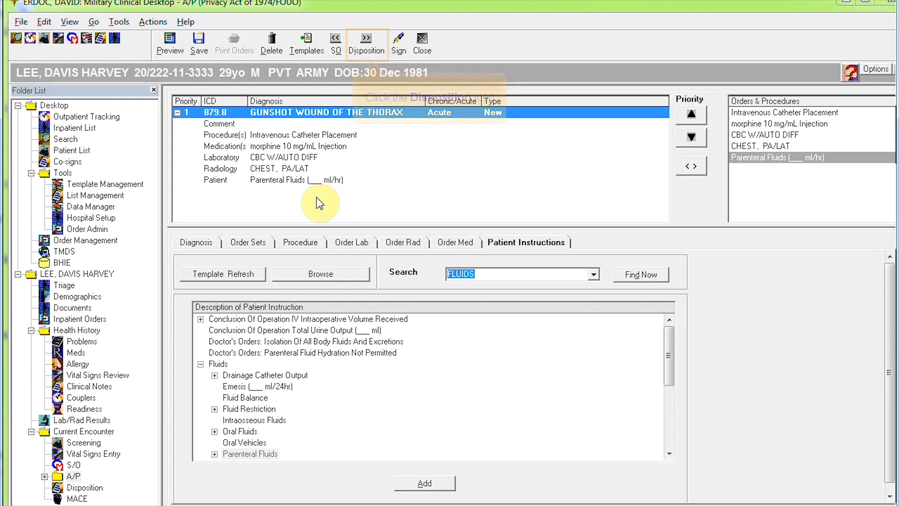
# Step: Set the disposition to Immediate Referral to NEXT ECHELON OF CARE
pyautogui.click(369, 41)
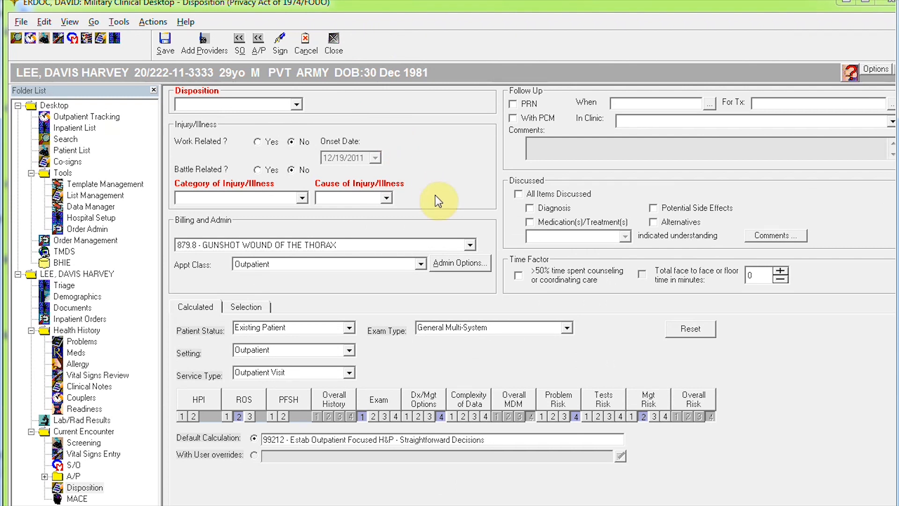
pyautogui.click(296, 106)
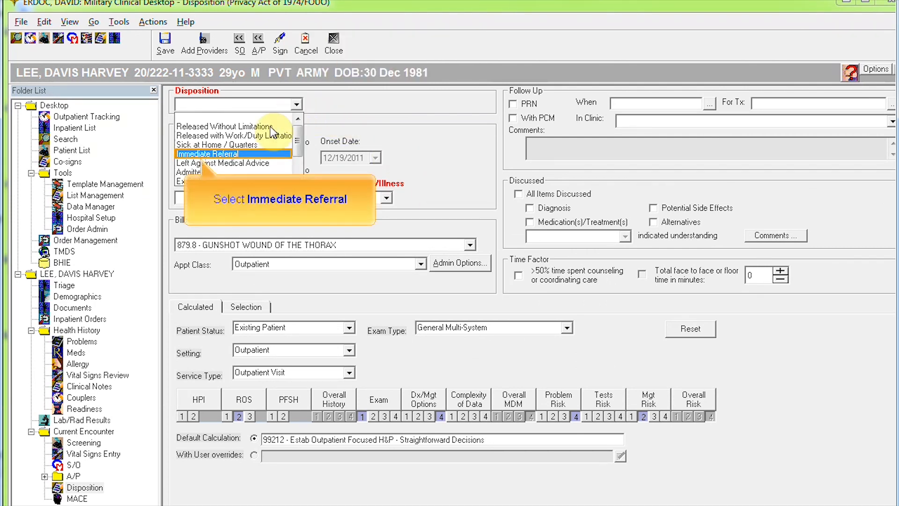
pyautogui.click(255, 154)
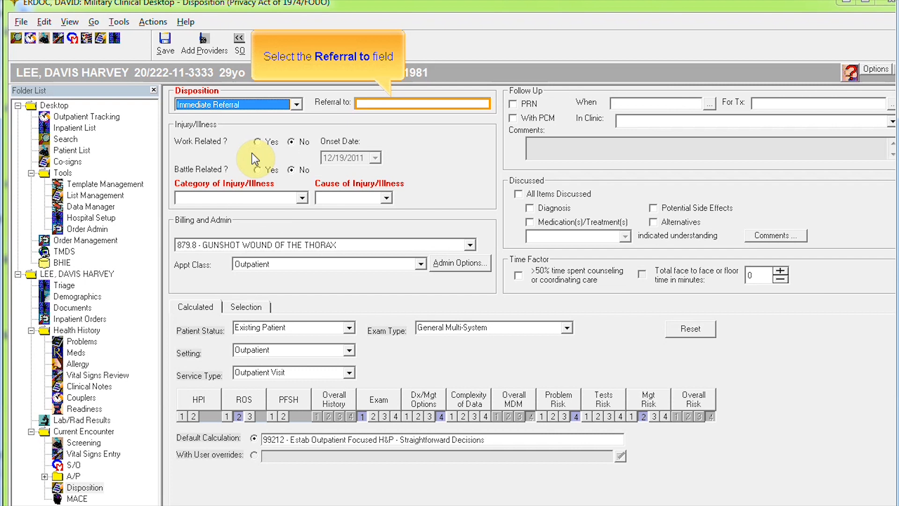
pyautogui.click(388, 106)
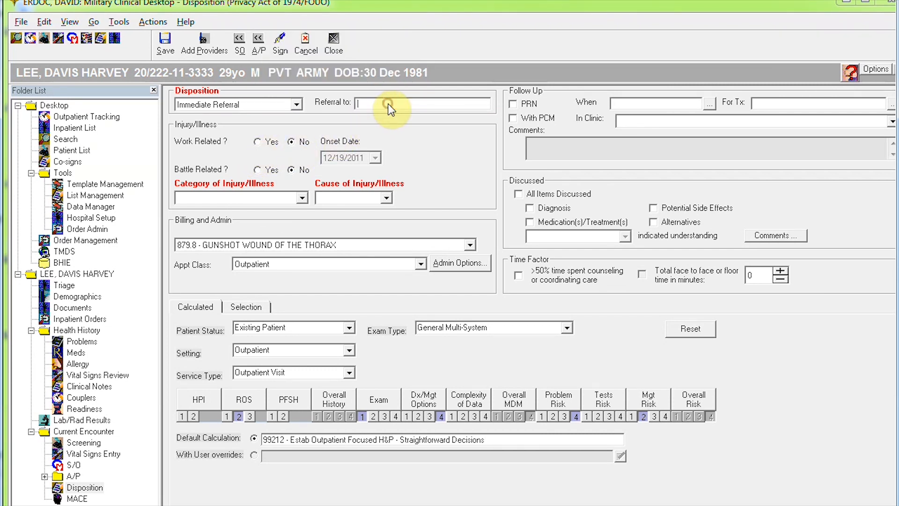
pyautogui.write('NEXT ECHELON OF CARE')
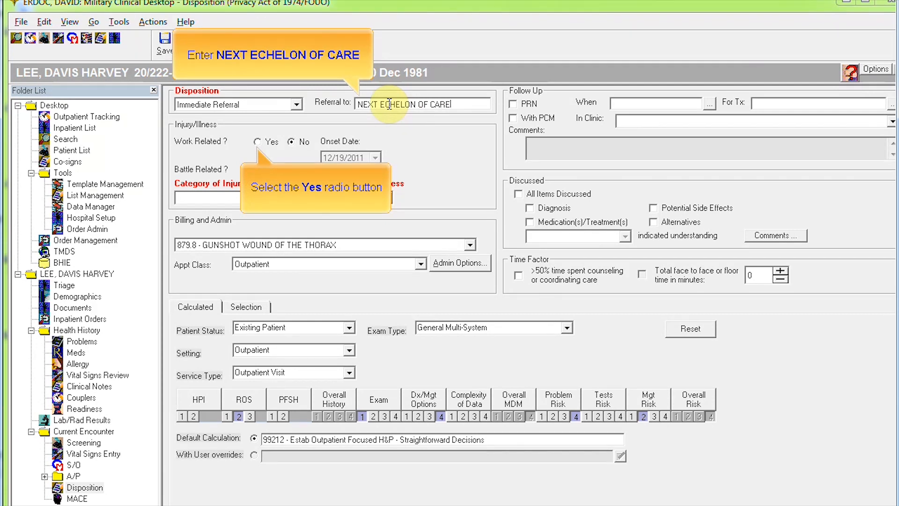
# Step: Mark the injury work- and battle-related with category All Other, Medical/Surgical
pyautogui.click(269, 143)
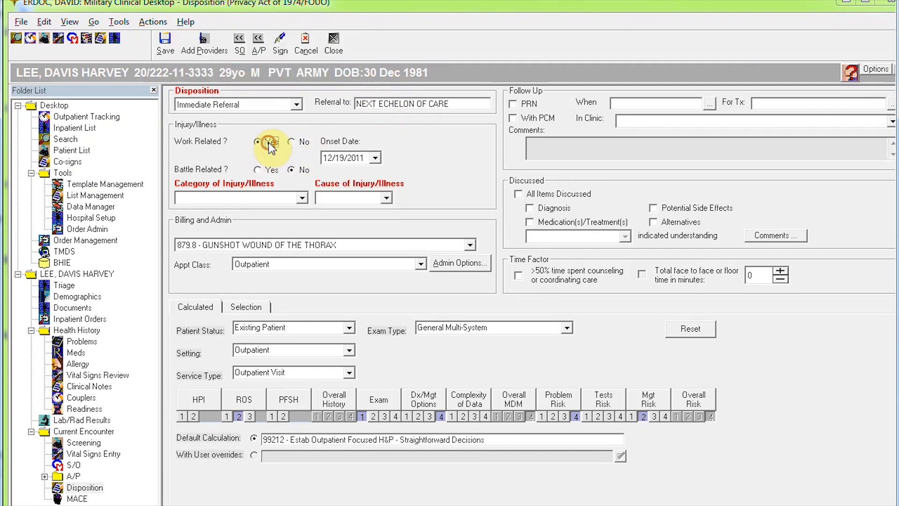
pyautogui.click(268, 169)
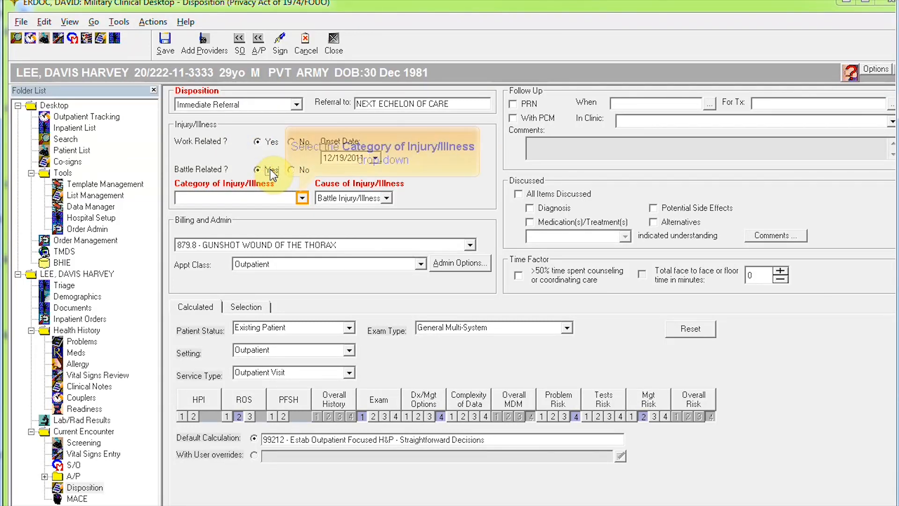
pyautogui.click(302, 197)
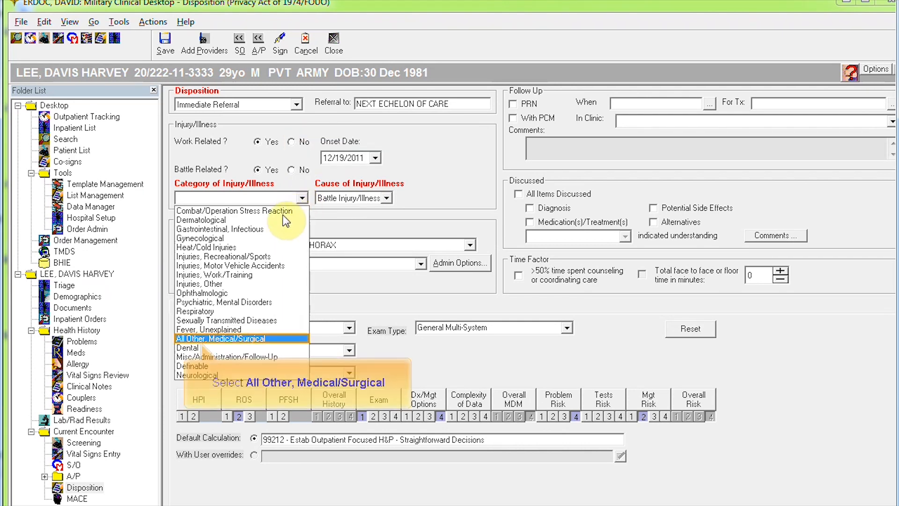
pyautogui.click(236, 344)
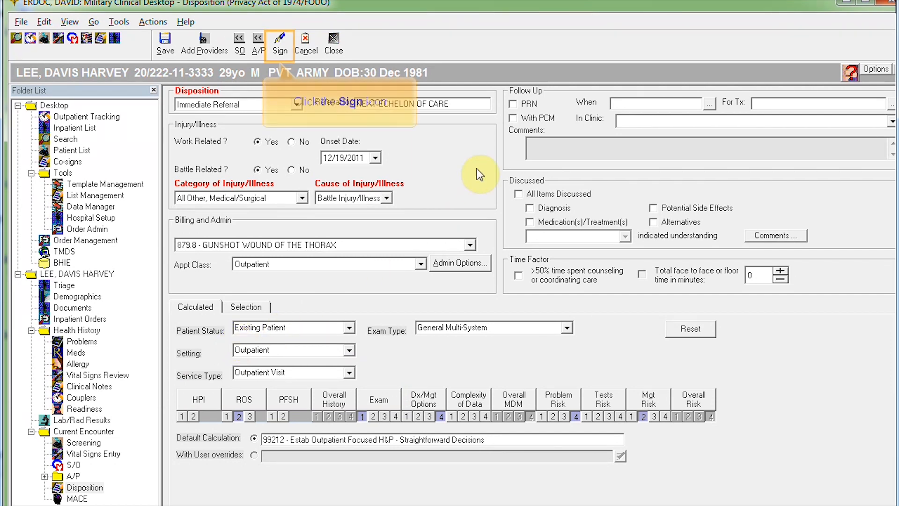
# Step: Sign the gunshot wound encounter with the signing password, correcting a mistyped entry
pyautogui.click(279, 47)
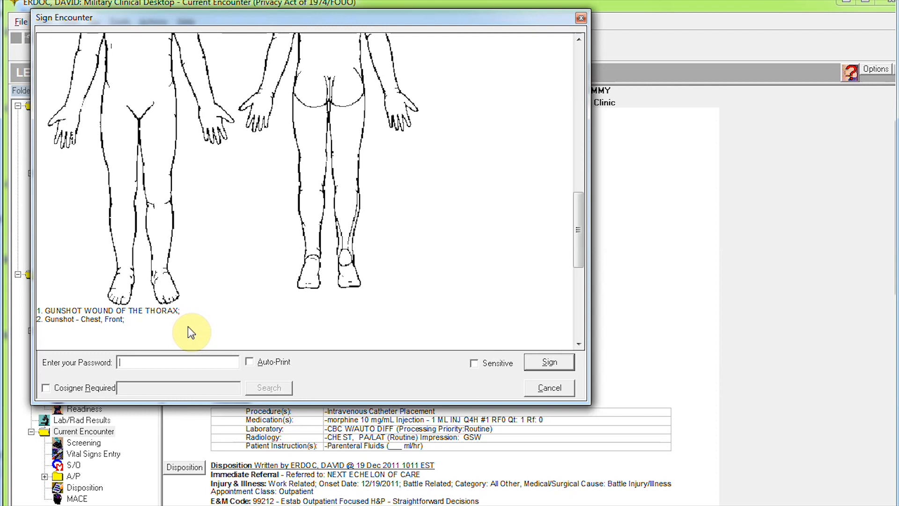
pyautogui.click(161, 364)
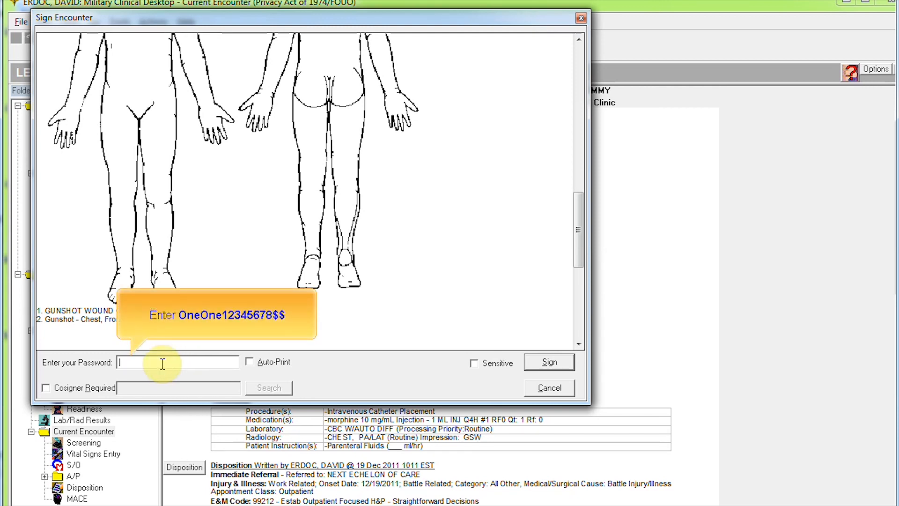
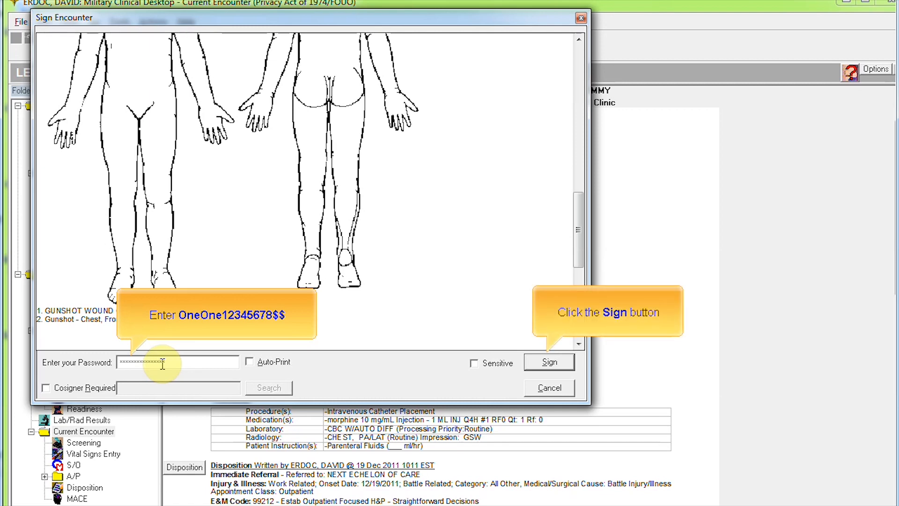
pyautogui.click(548, 363)
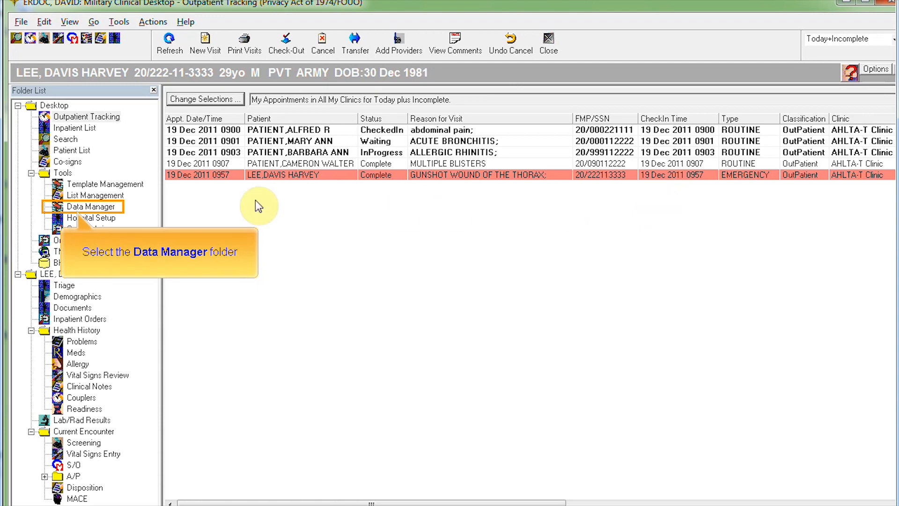
# Step: In Data Manager, set the export destination to PIC on drive f: and include Documents
pyautogui.click(108, 207)
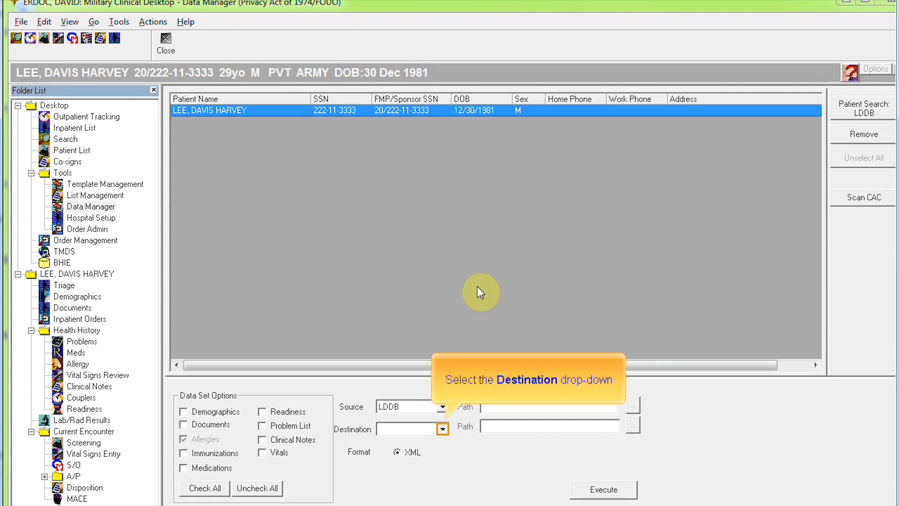
pyautogui.click(442, 428)
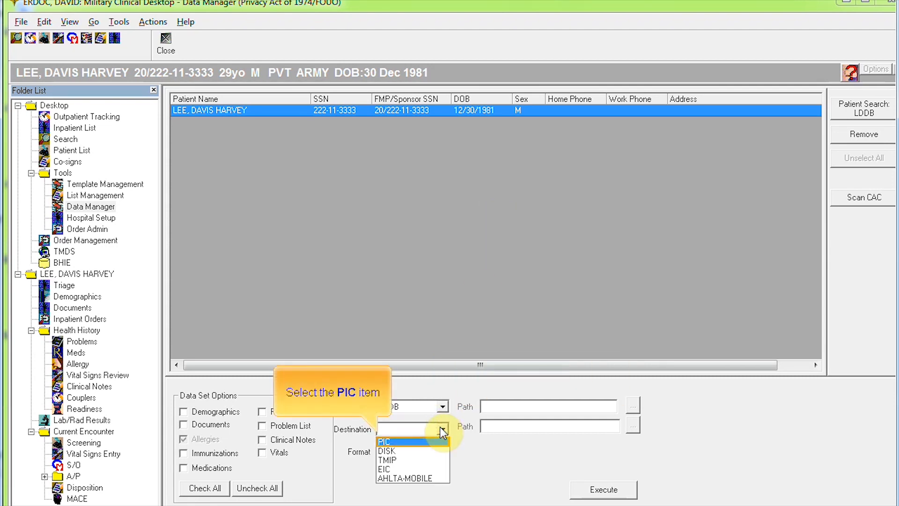
pyautogui.click(400, 440)
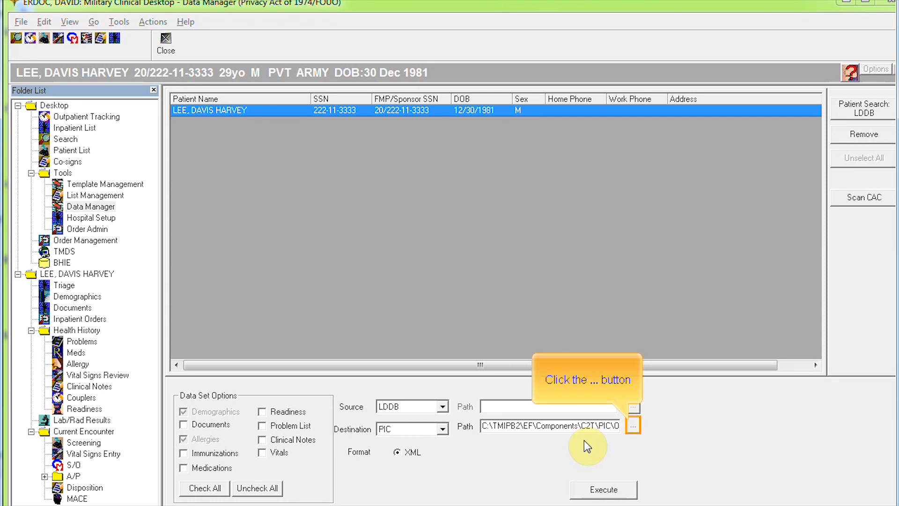
pyautogui.click(632, 426)
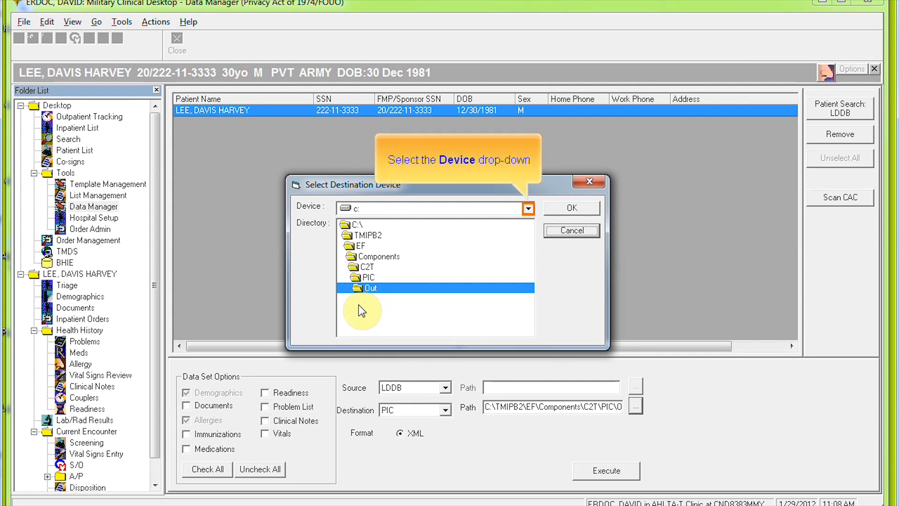
pyautogui.click(527, 208)
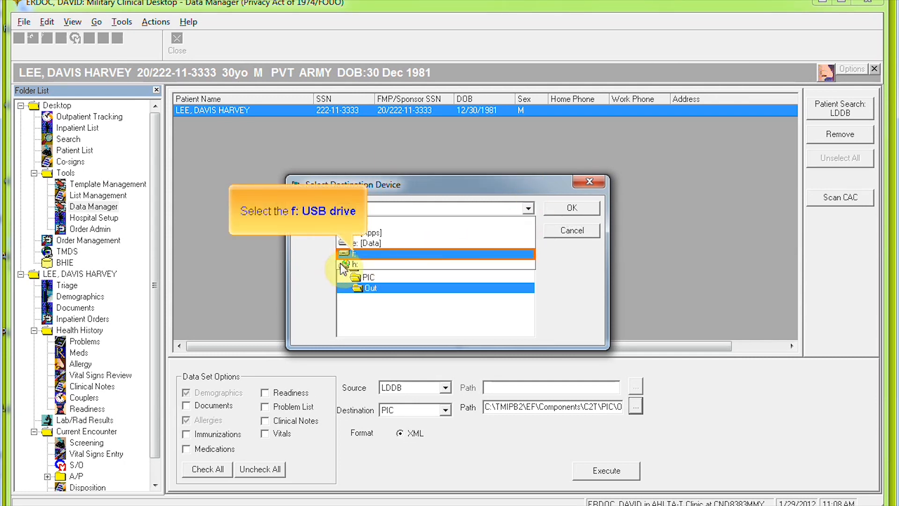
pyautogui.click(356, 253)
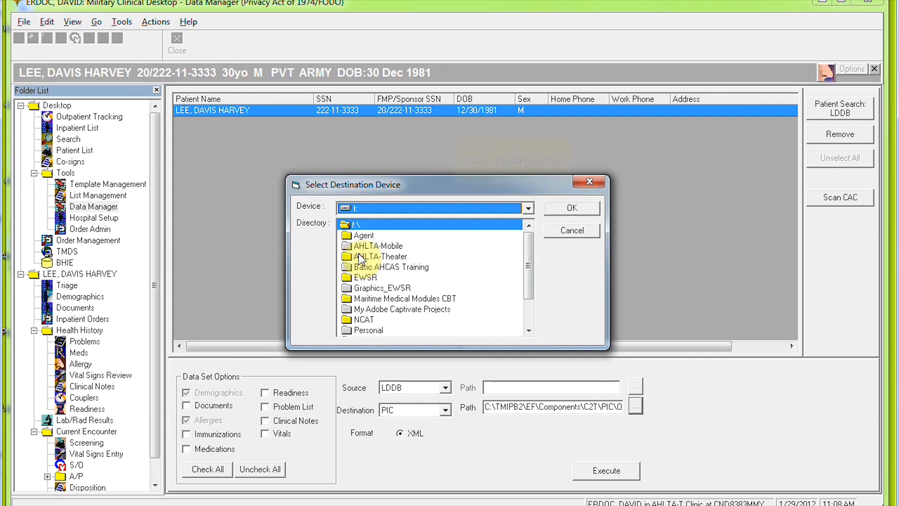
pyautogui.click(566, 207)
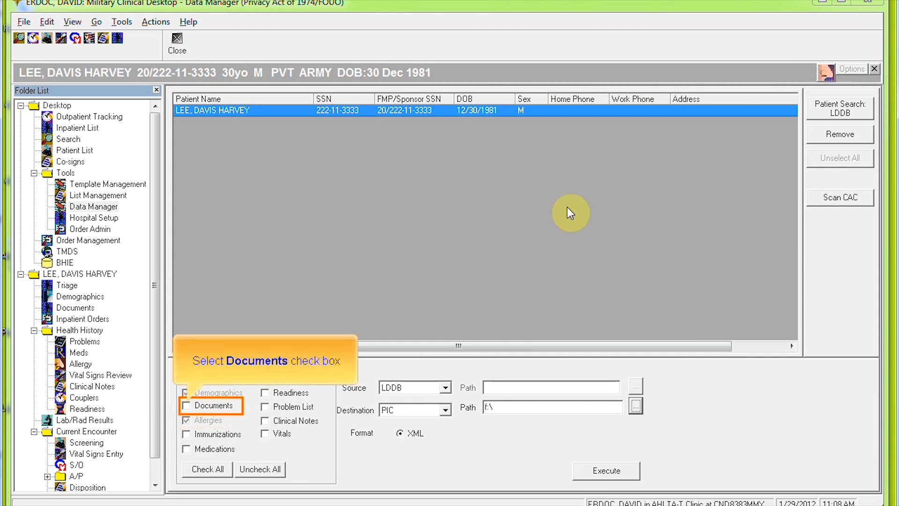
pyautogui.click(214, 407)
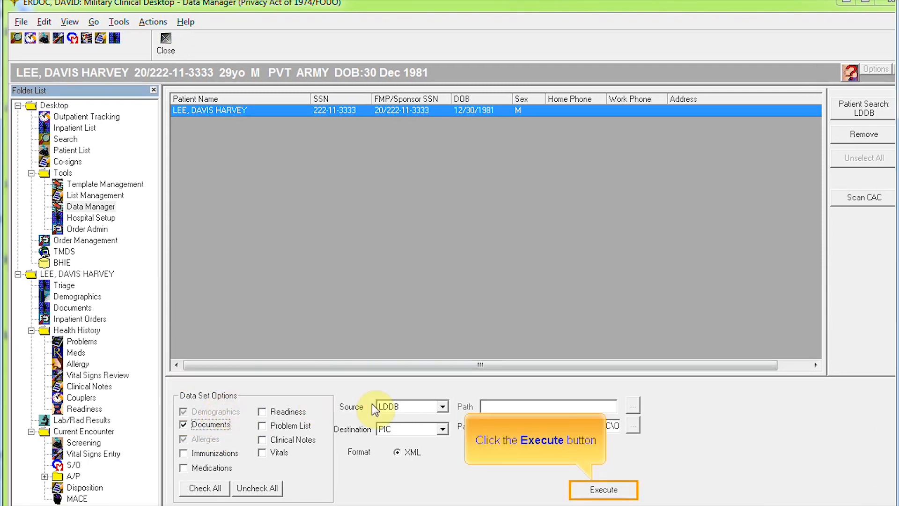
# Step: Run the PIC export, initialize the device, accept the transfer report, and close Data Manager
pyautogui.click(595, 491)
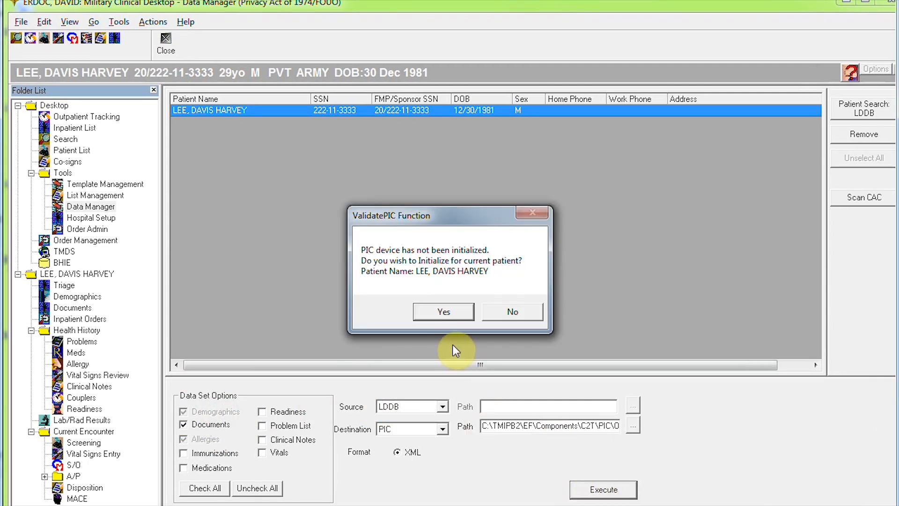
pyautogui.click(440, 313)
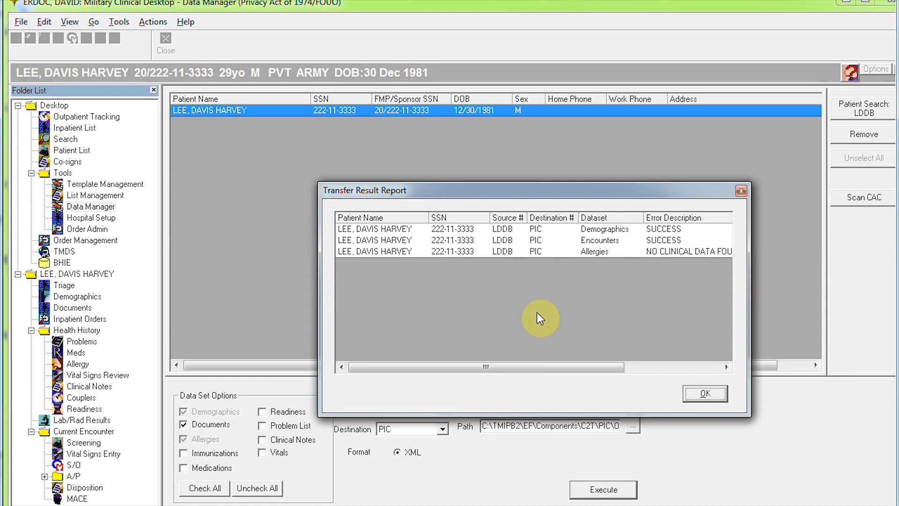
pyautogui.click(692, 394)
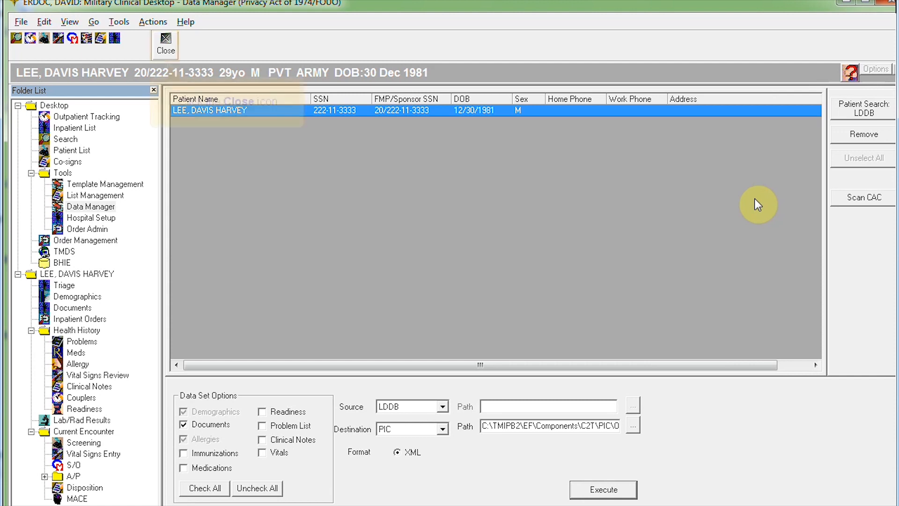
pyautogui.click(166, 44)
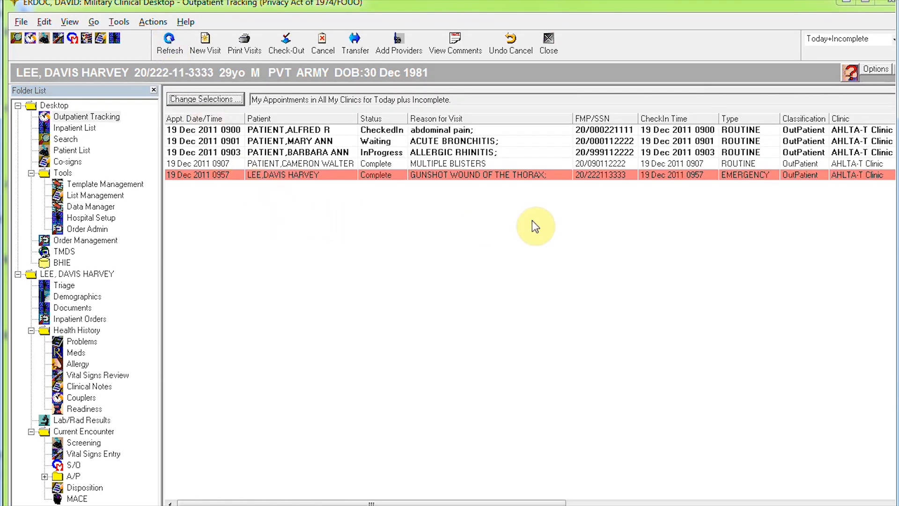
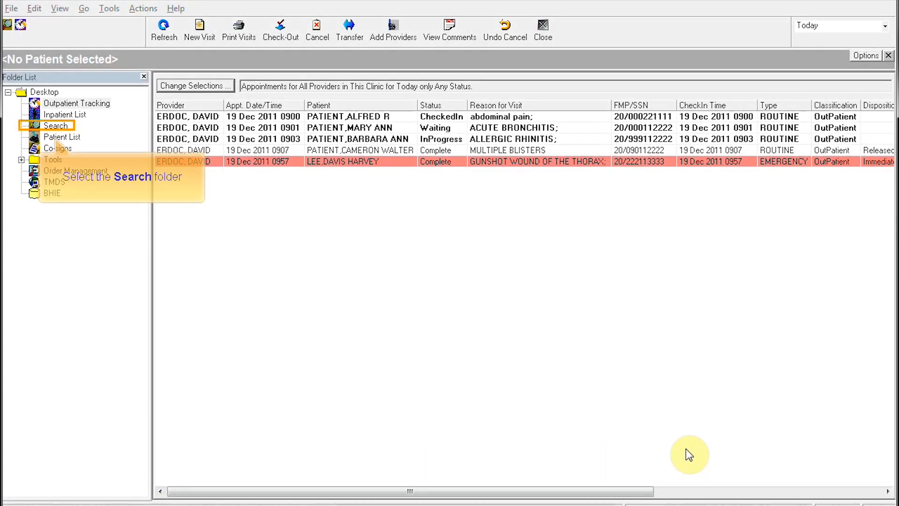
# Step: Search patients by last name SMITH and load the found patient into the chart
pyautogui.click(55, 126)
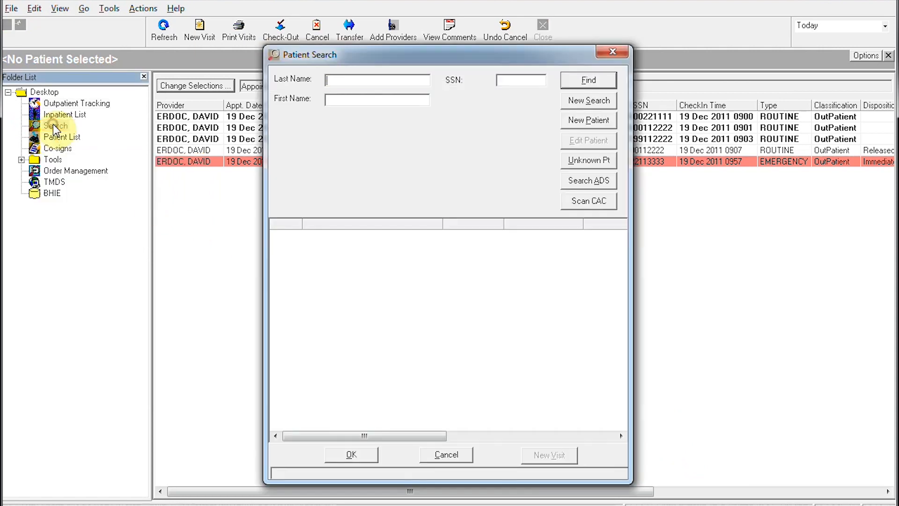
pyautogui.click(349, 81)
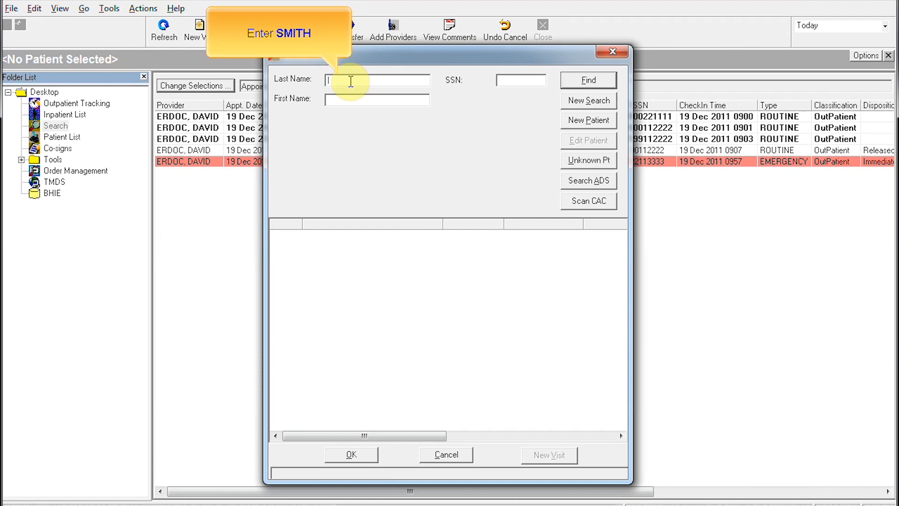
pyautogui.write('SMITH')
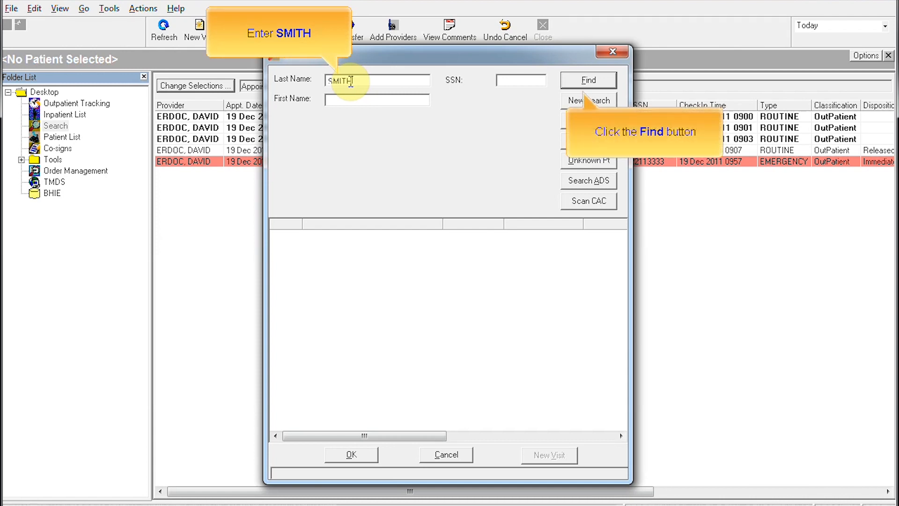
pyautogui.click(567, 78)
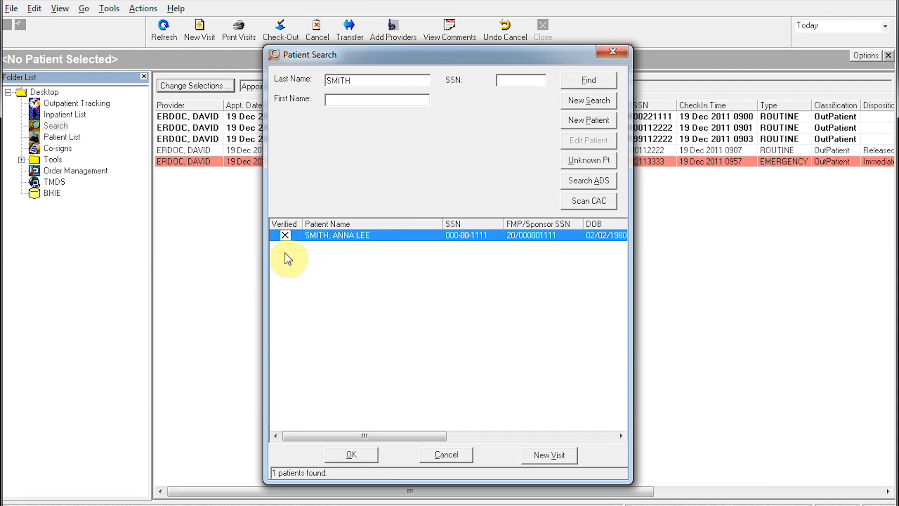
pyautogui.click(347, 456)
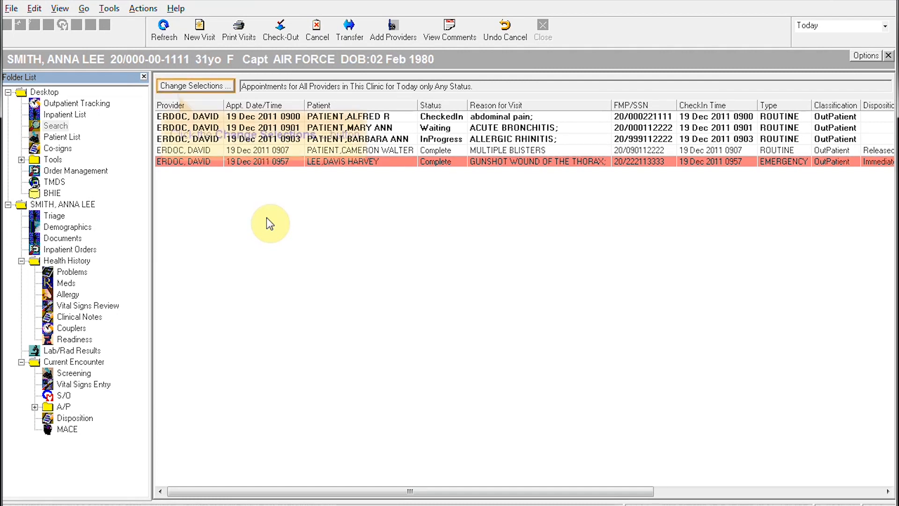
# Step: Filter the appointment list to All My Clinics, Me, and Today Plus Incomplete
pyautogui.click(209, 87)
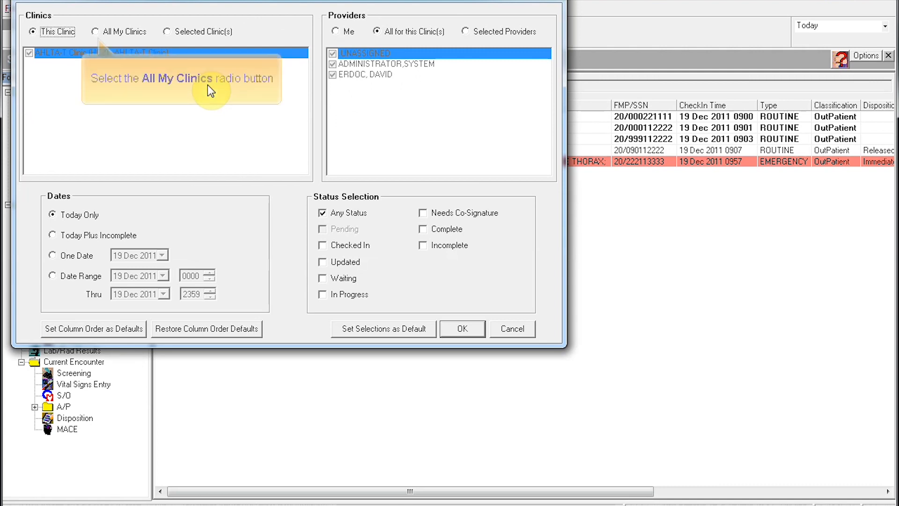
pyautogui.click(96, 33)
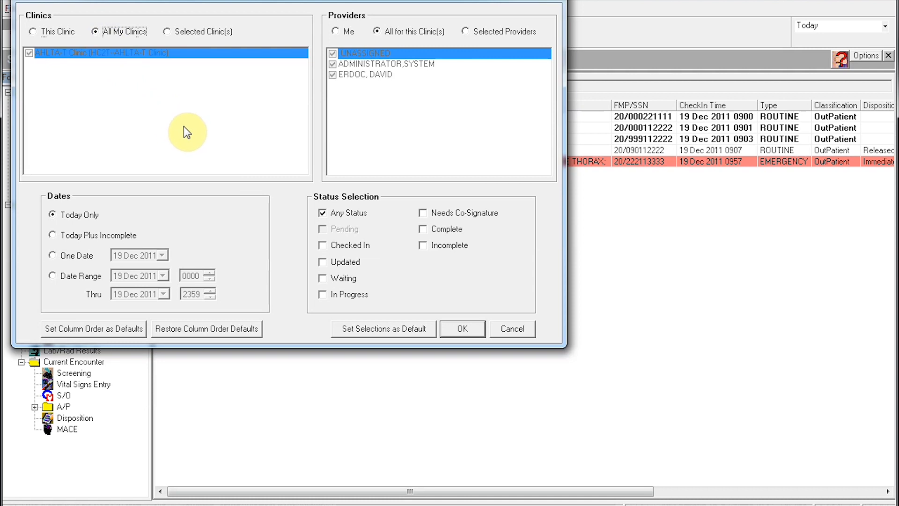
pyautogui.click(336, 31)
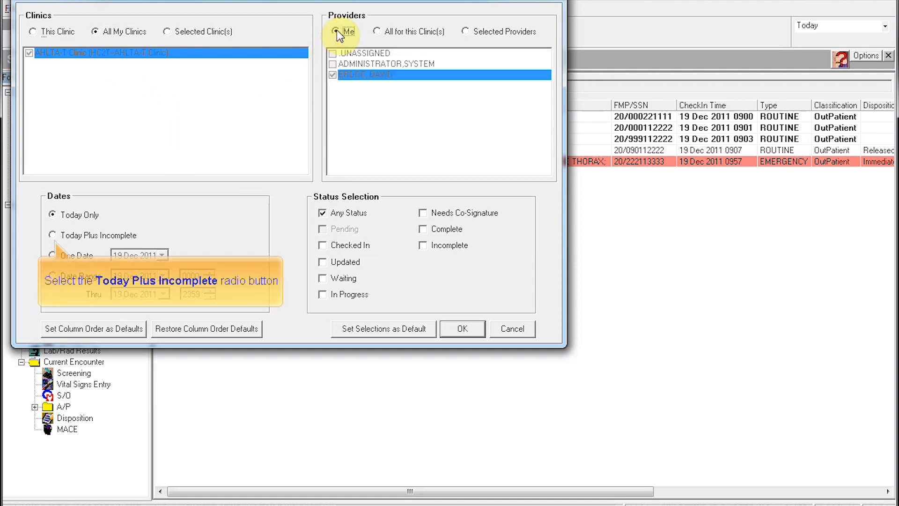
pyautogui.click(69, 235)
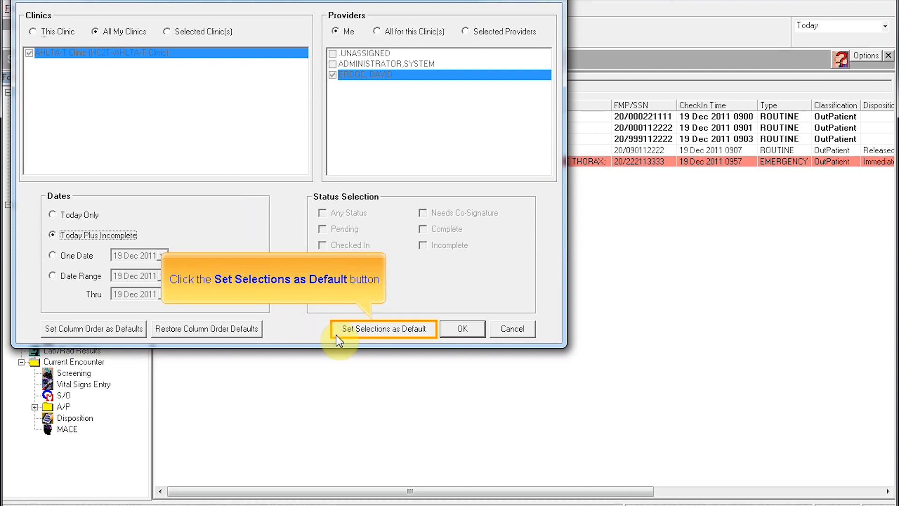
pyautogui.click(385, 328)
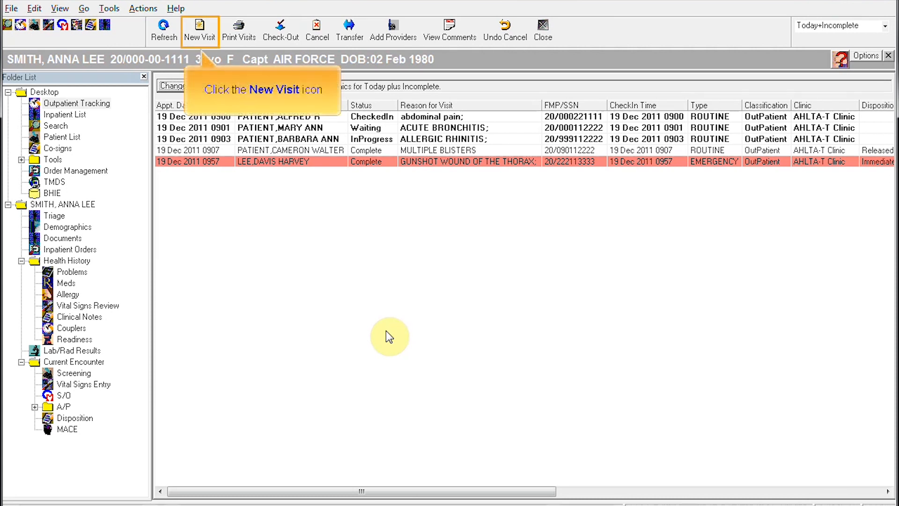
# Step: Create a routine visit for the loaded patient with cough as the reason for visit
pyautogui.click(200, 32)
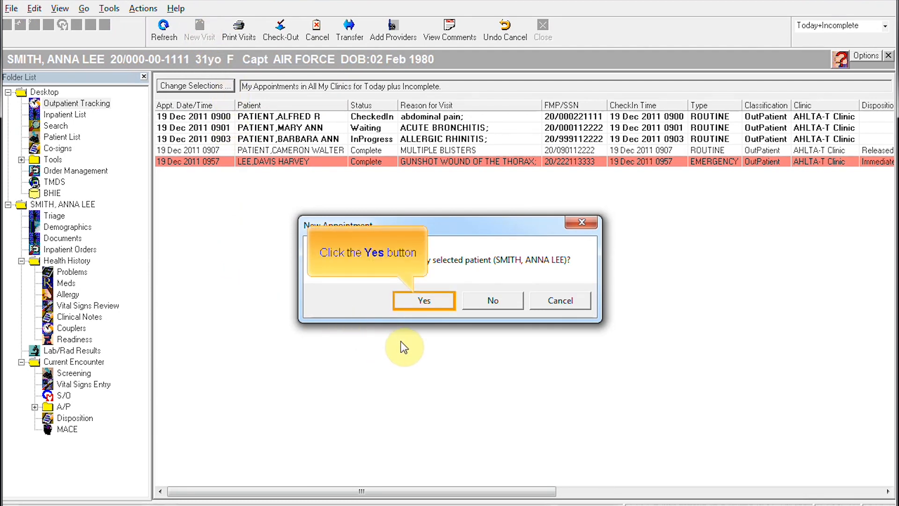
pyautogui.click(413, 302)
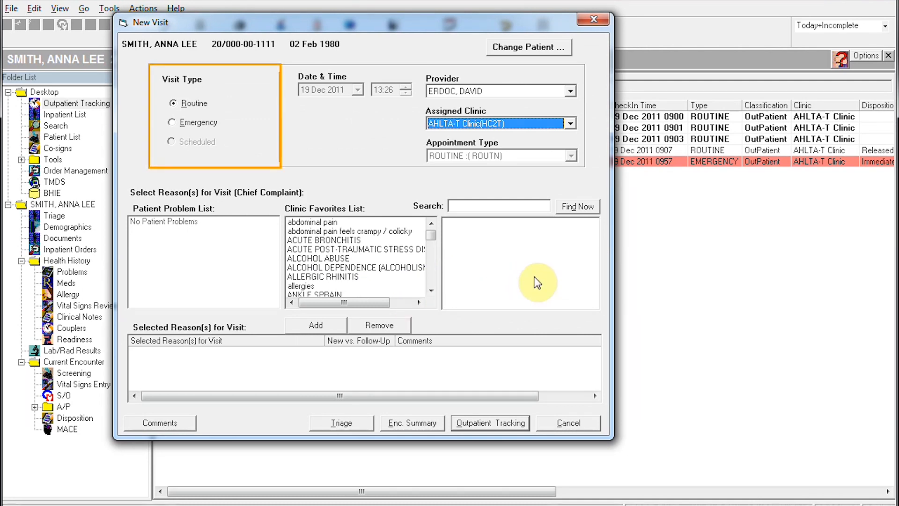
pyautogui.click(193, 103)
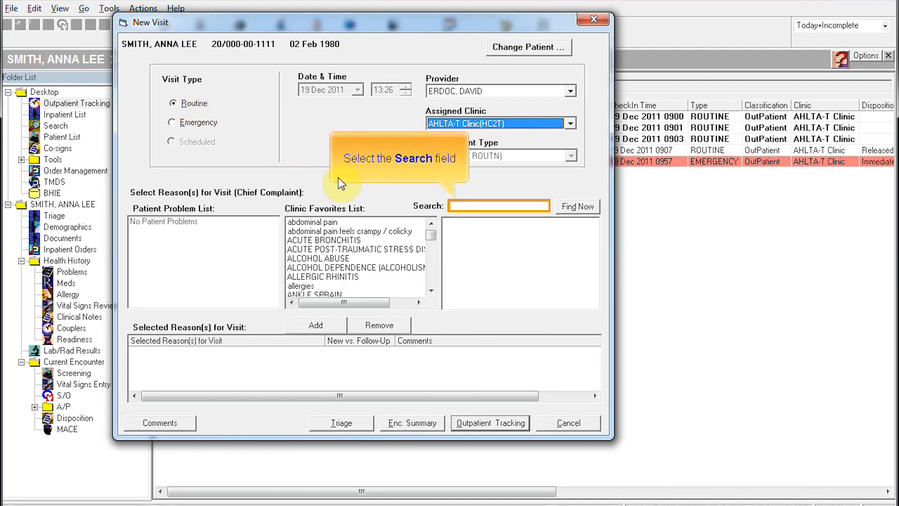
pyautogui.click(457, 211)
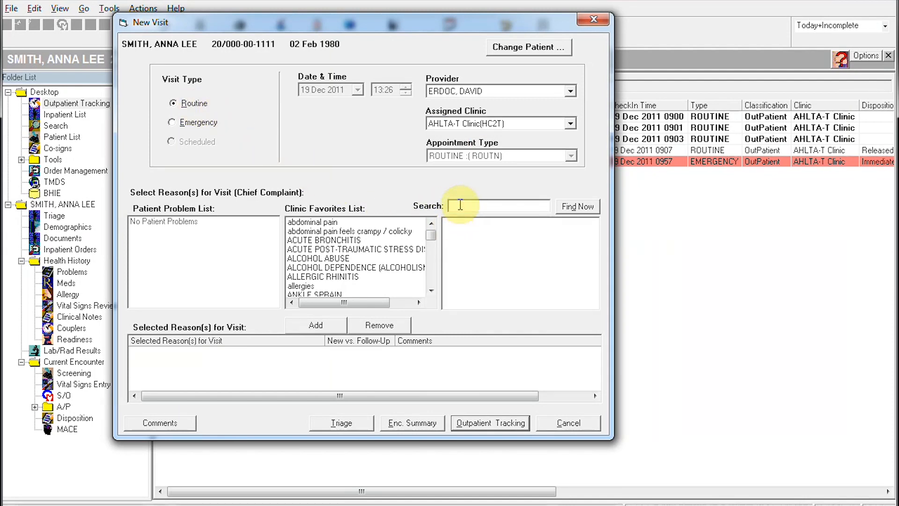
pyautogui.write('COUGH')
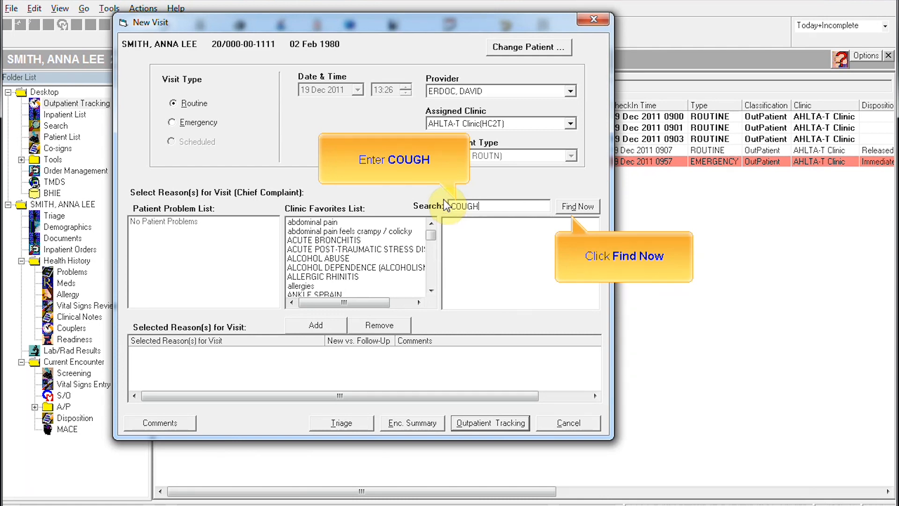
pyautogui.click(591, 210)
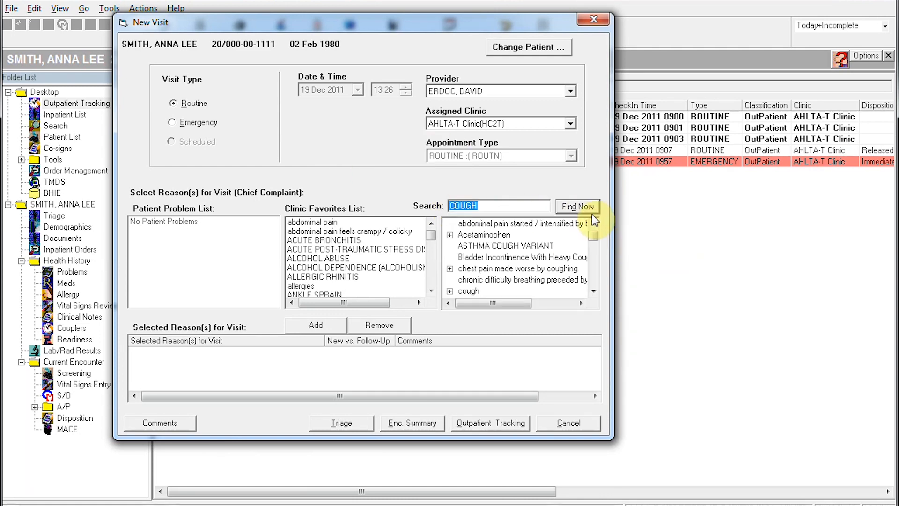
pyautogui.doubleClick(468, 291)
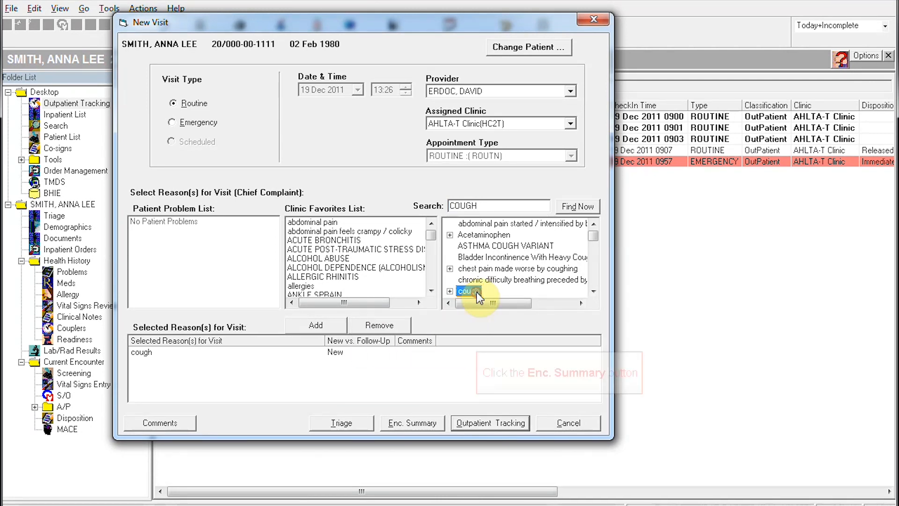
pyautogui.click(421, 425)
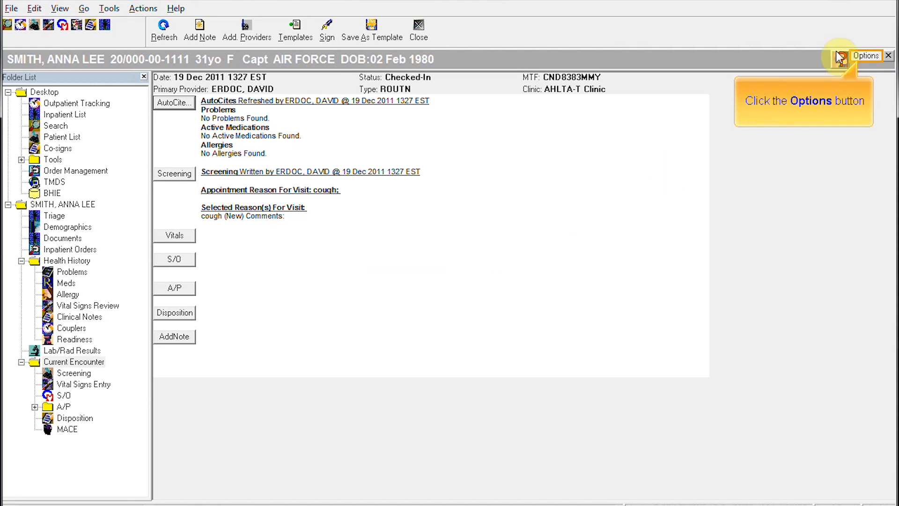
# Step: Turn off the Active Problems AutoCite in Encounter Summary Properties
pyautogui.click(867, 56)
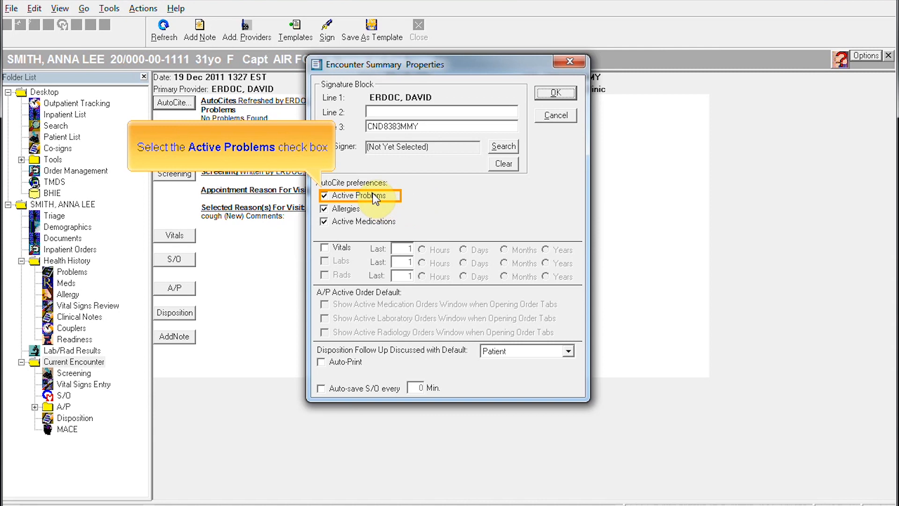
pyautogui.click(347, 197)
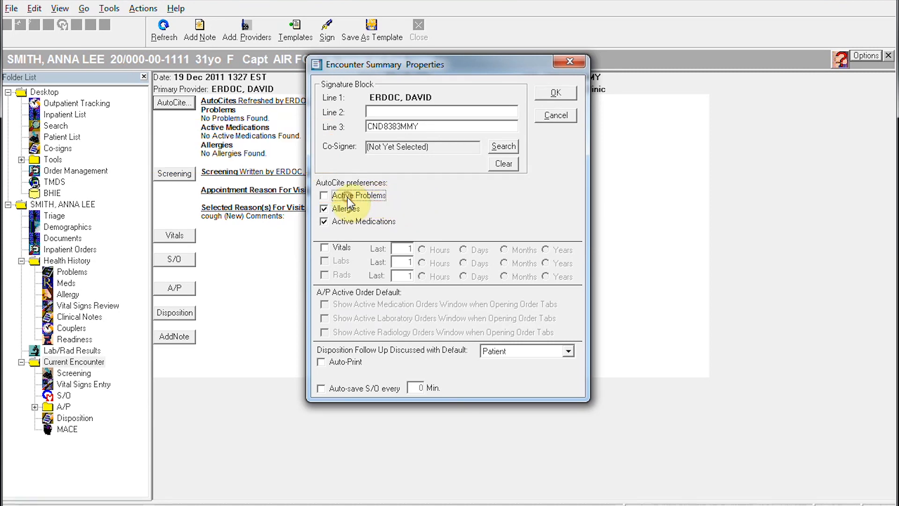
pyautogui.click(556, 93)
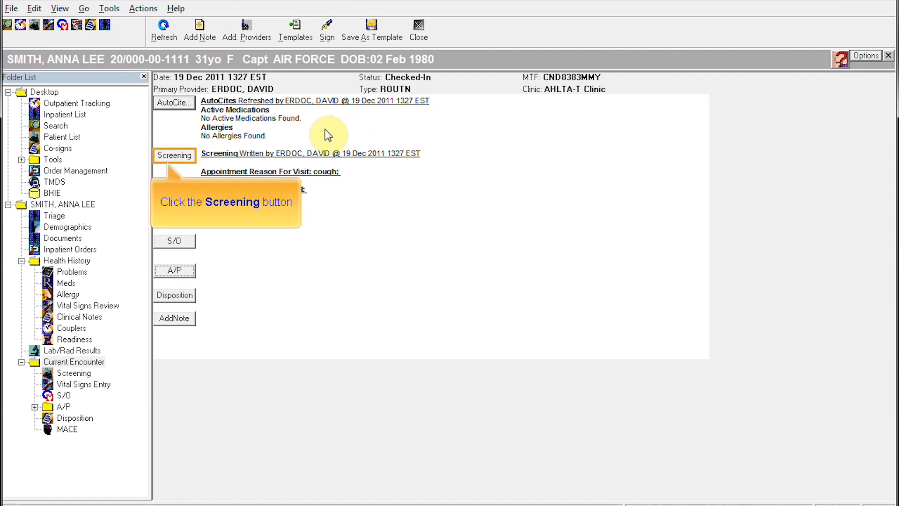
# Step: Verify allergies during screening by recording No known allergies
pyautogui.click(174, 155)
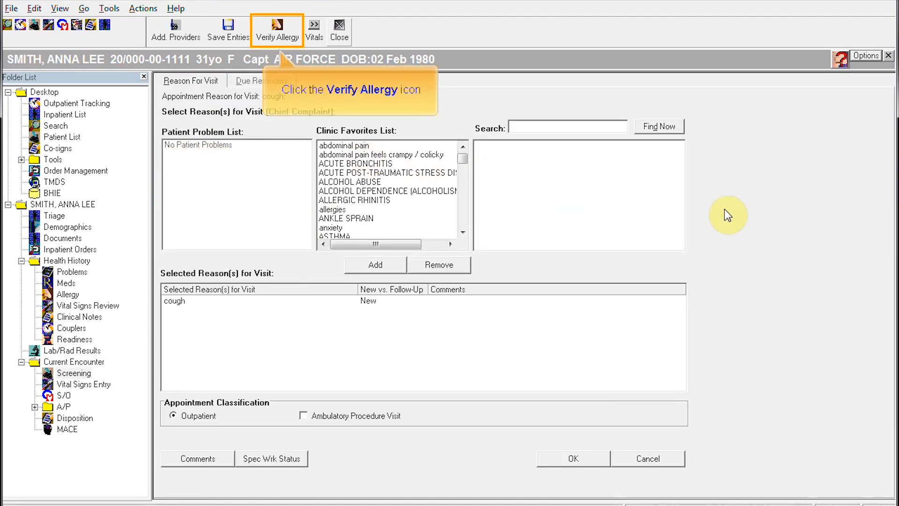
pyautogui.click(281, 33)
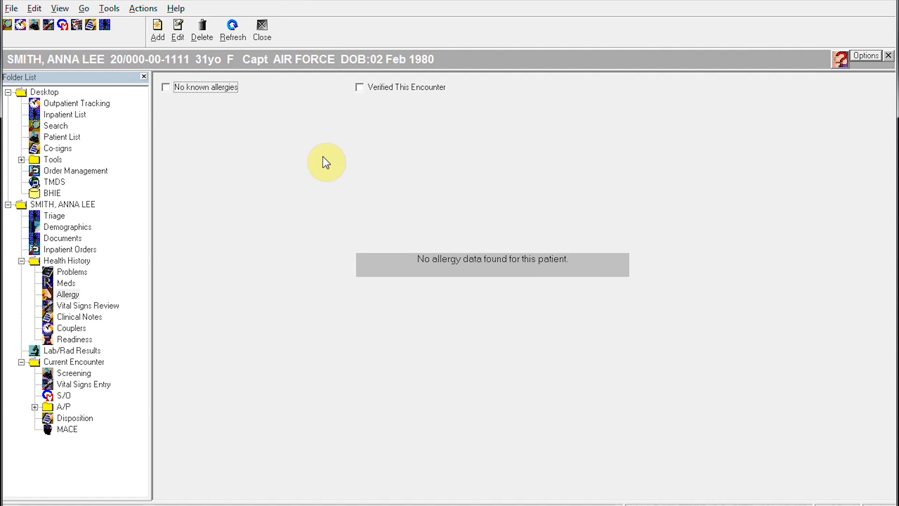
pyautogui.click(167, 87)
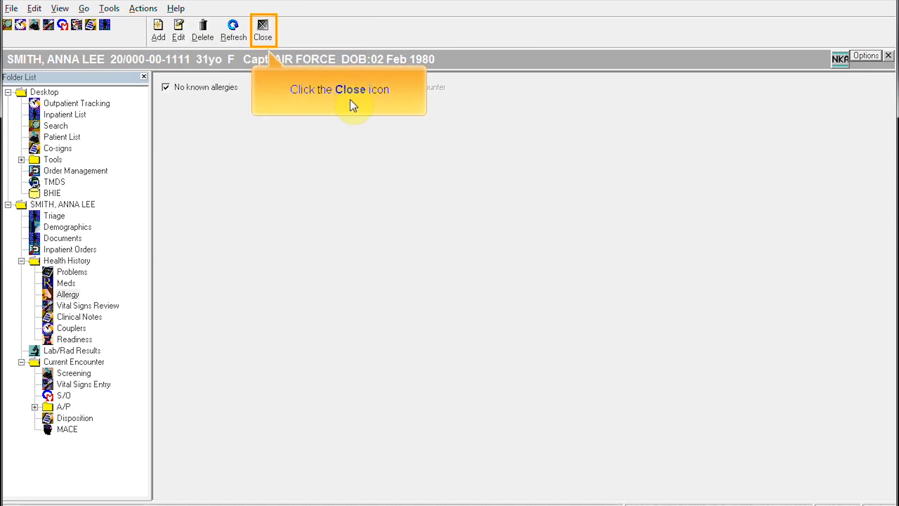
pyautogui.click(263, 26)
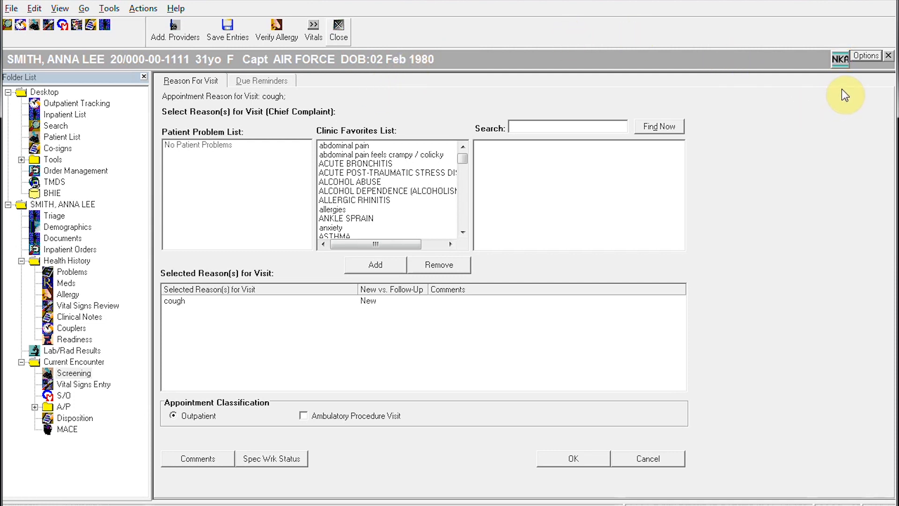
pyautogui.click(339, 28)
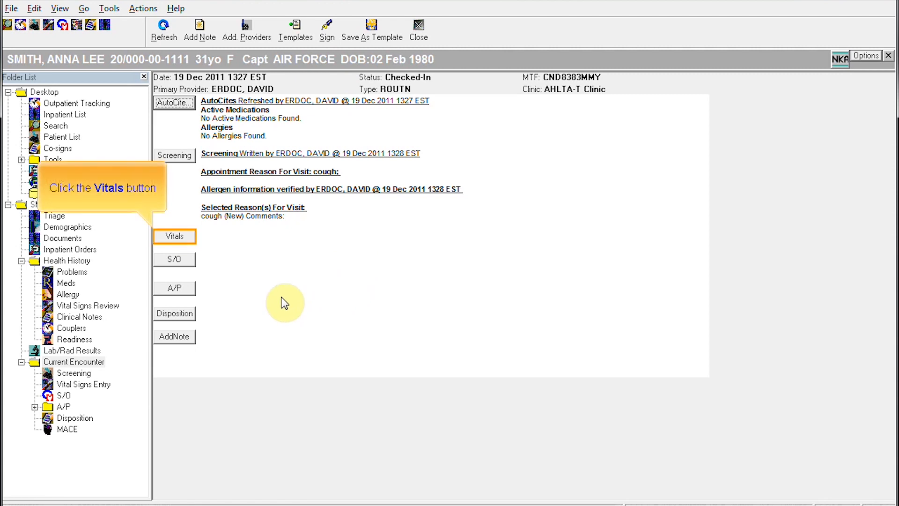
# Step: Enter vitals BP 120/70, heart rate 60, respiratory rate 16, and temperature 99.6 °F
pyautogui.click(179, 235)
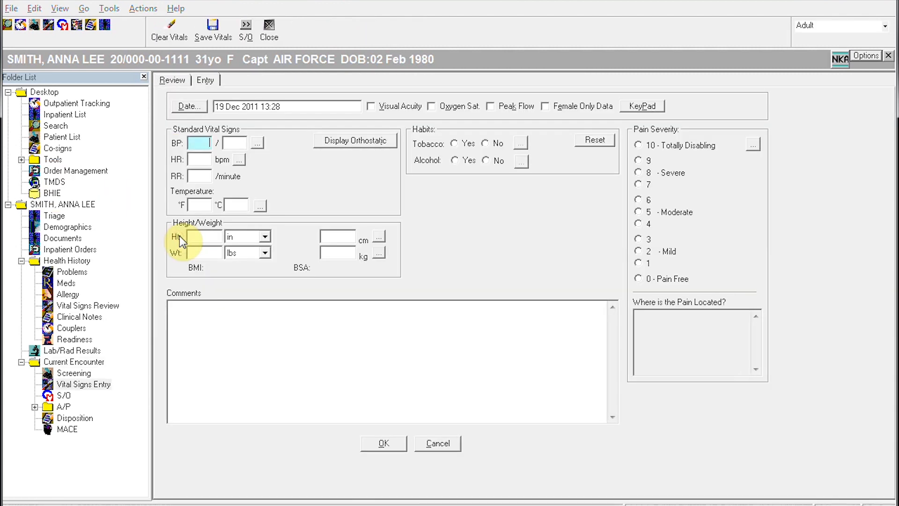
pyautogui.click(200, 144)
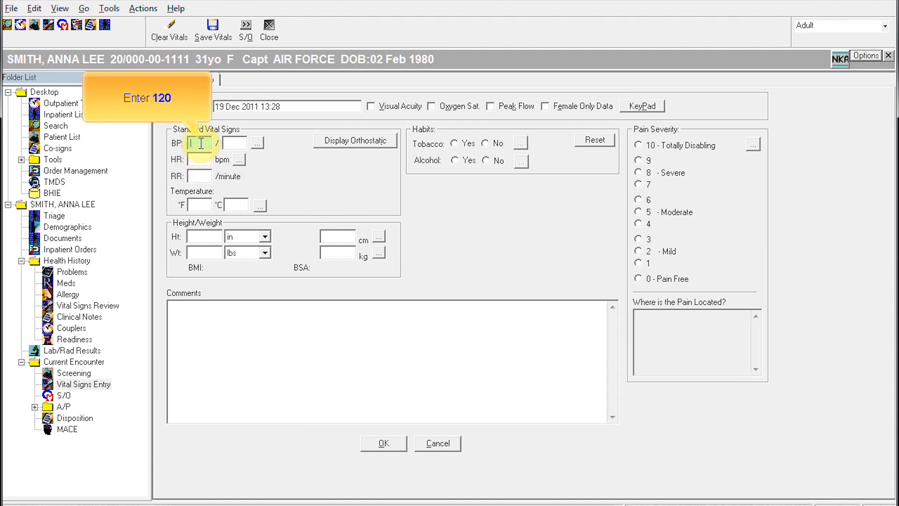
pyautogui.write('12')
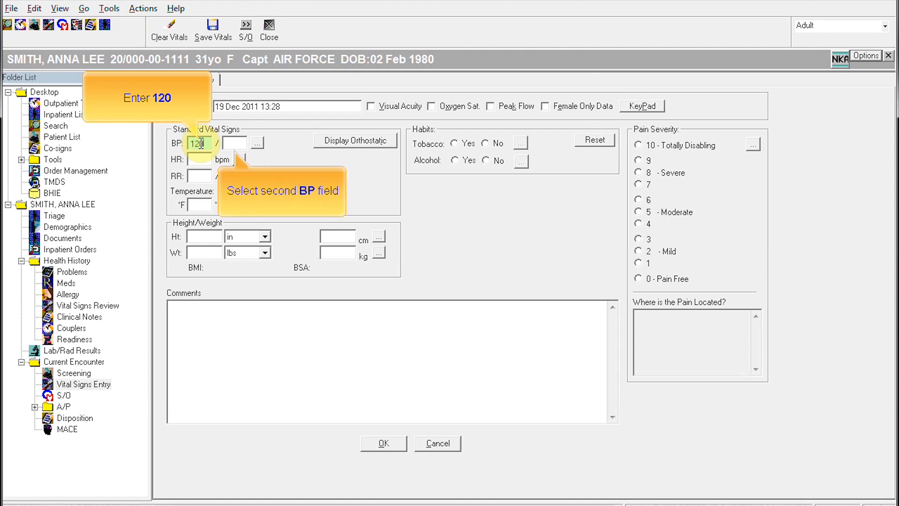
pyautogui.write('0')
pyautogui.click(231, 142)
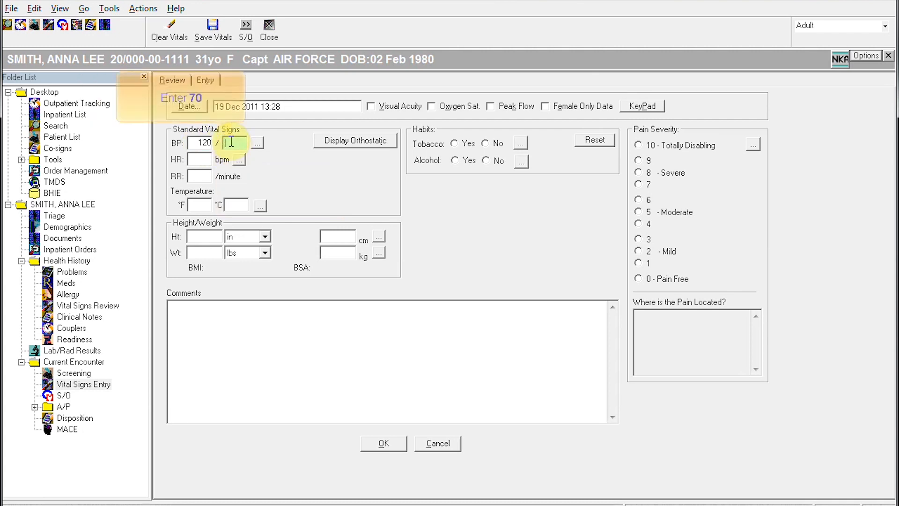
pyautogui.write('70')
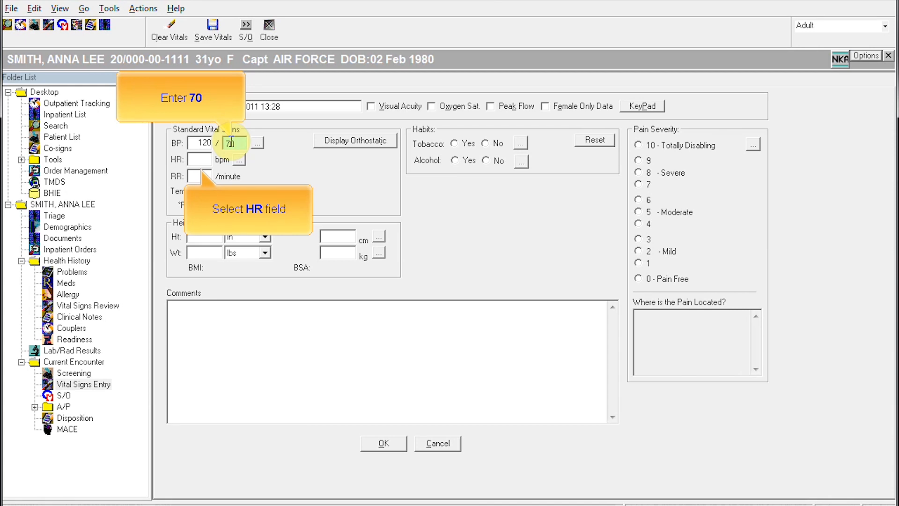
pyautogui.click(199, 159)
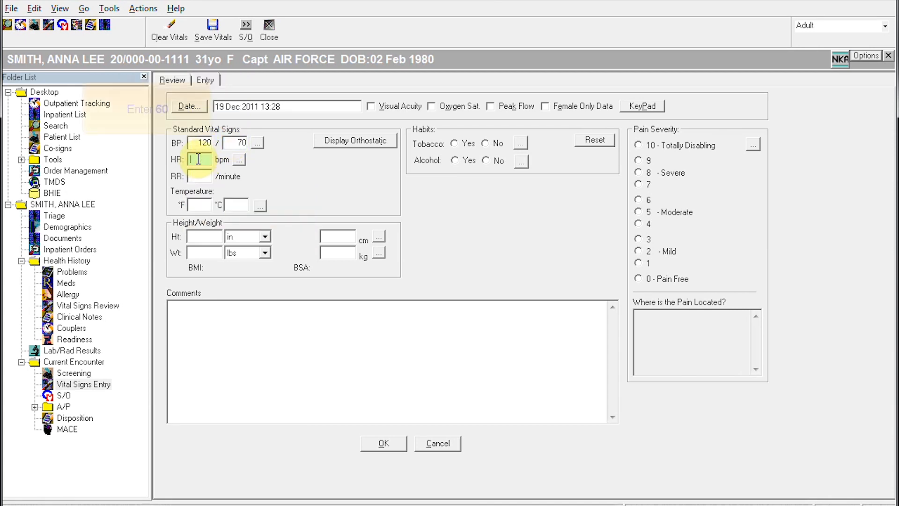
pyautogui.write('60')
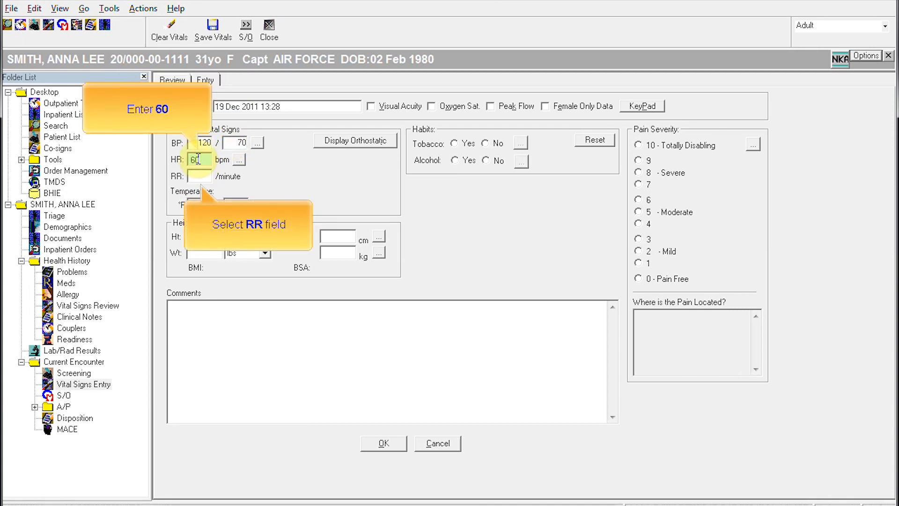
pyautogui.click(204, 177)
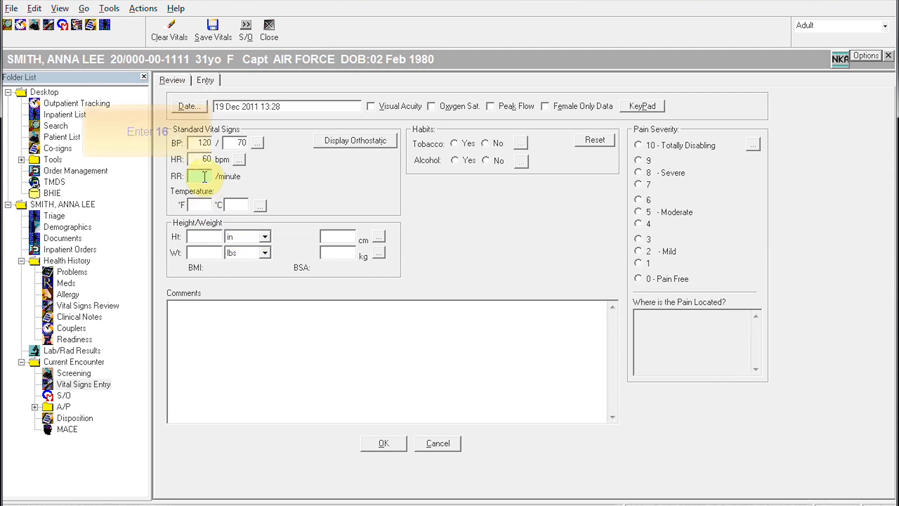
pyautogui.write('16')
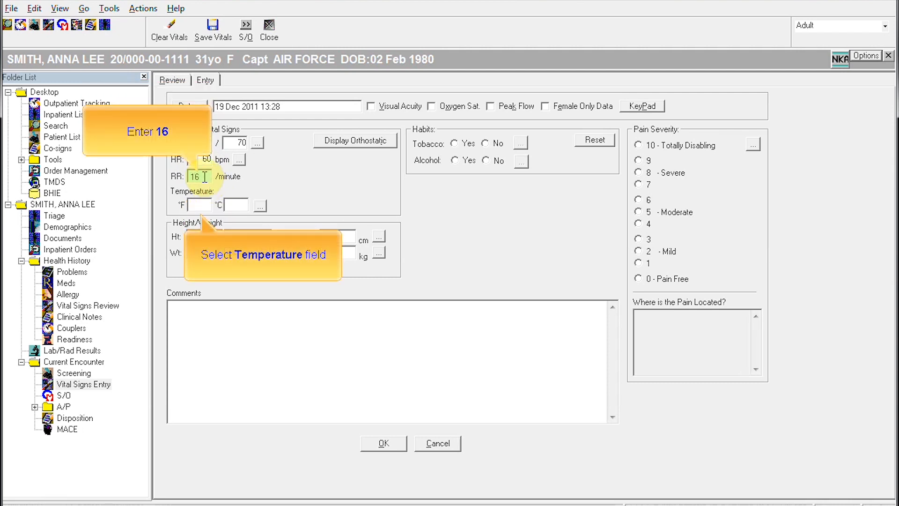
pyautogui.click(193, 204)
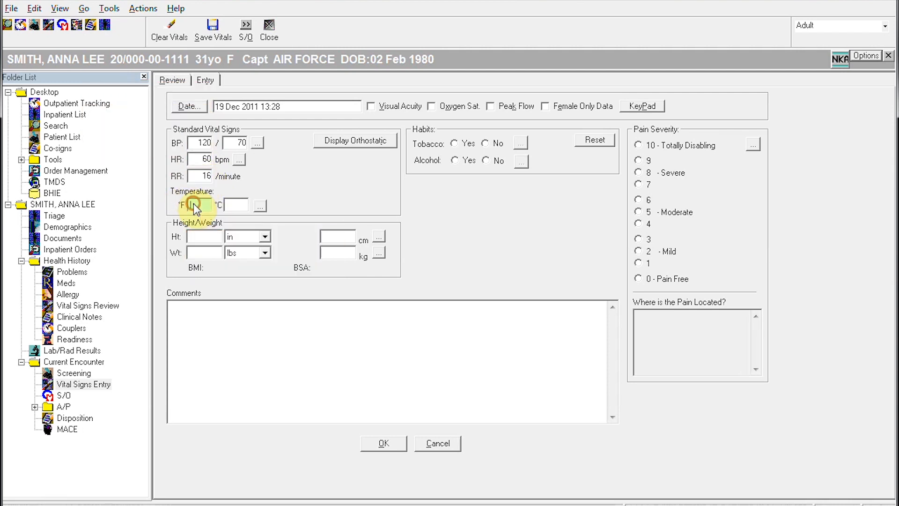
pyautogui.write('99.6')
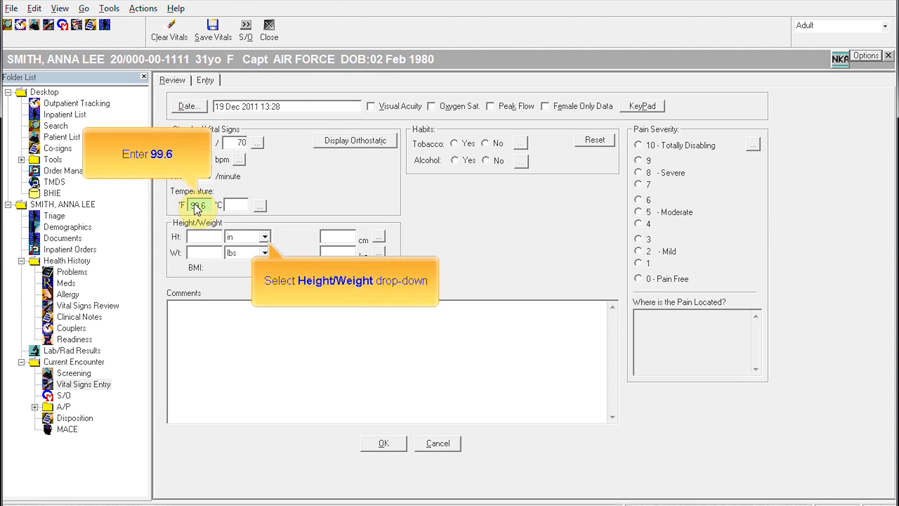
# Step: Record height 5 ft 4 in, weight 120 lbs, and peak flow 405
pyautogui.click(264, 237)
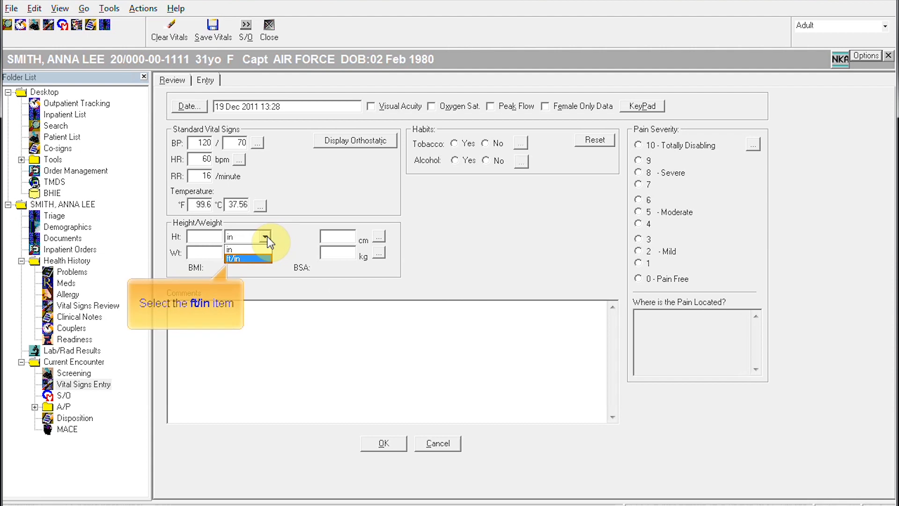
pyautogui.click(242, 259)
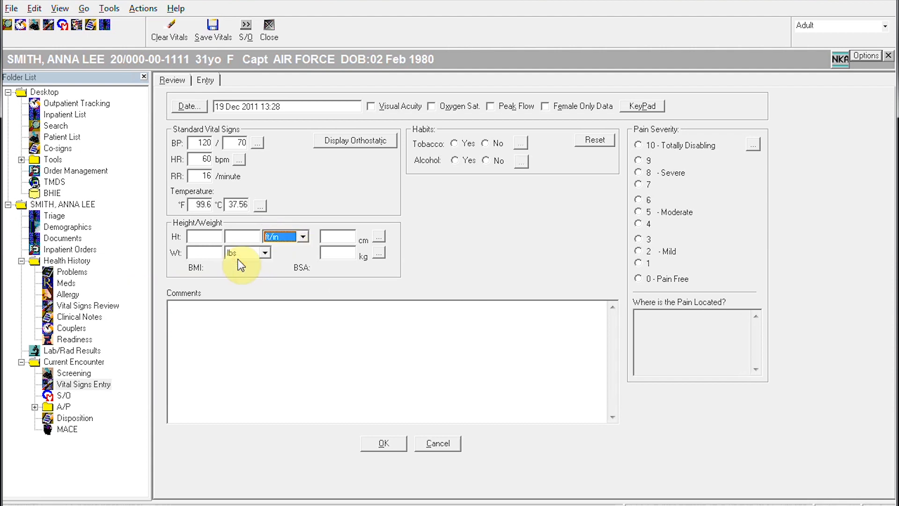
pyautogui.click(205, 238)
pyautogui.write('5')
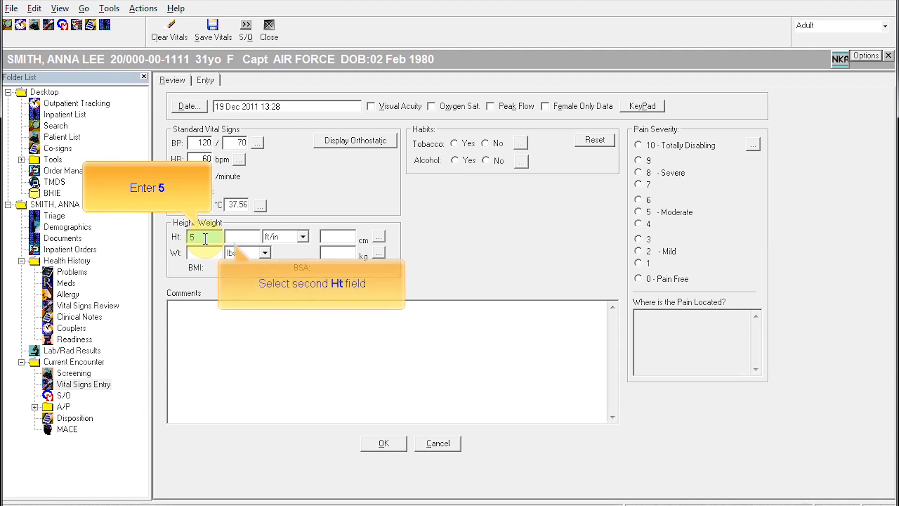
pyautogui.click(234, 234)
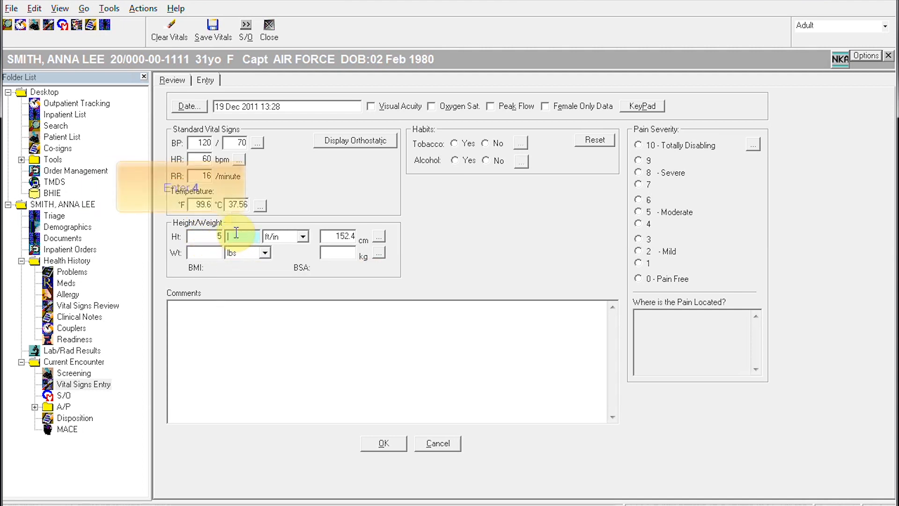
pyautogui.write('4')
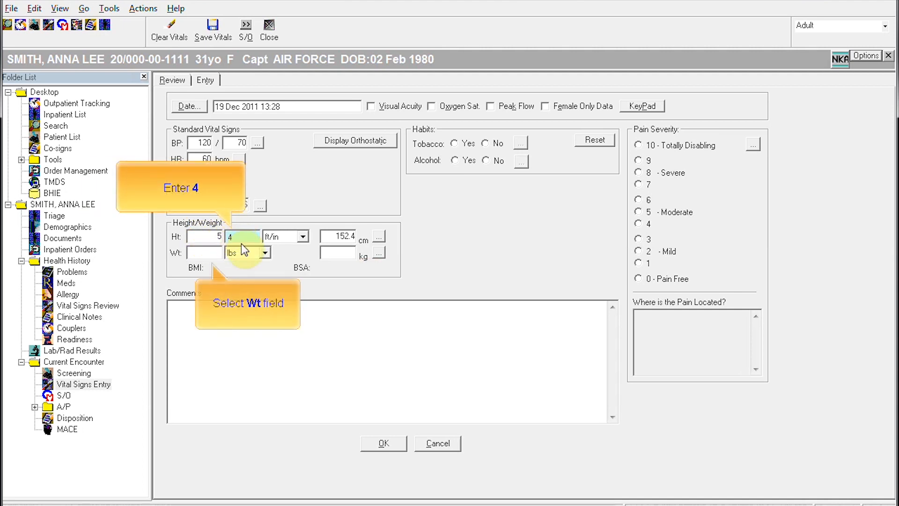
pyautogui.click(190, 253)
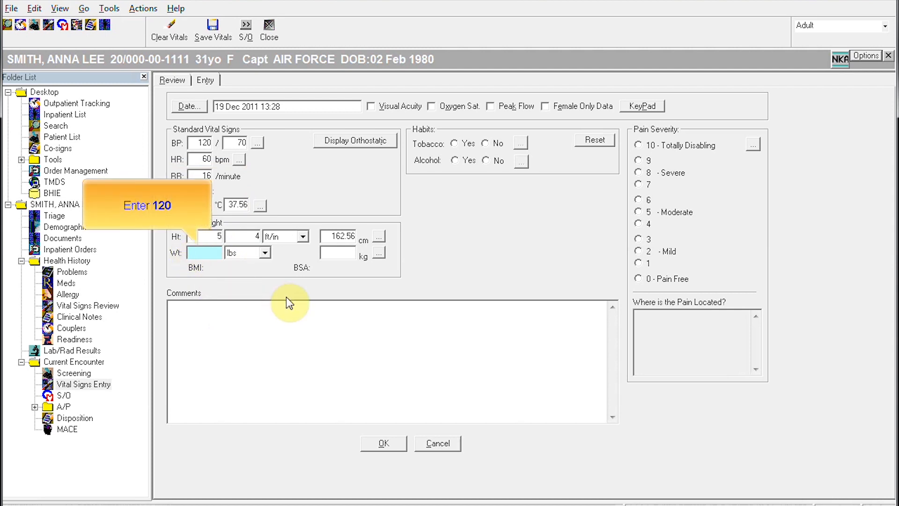
pyautogui.write('120')
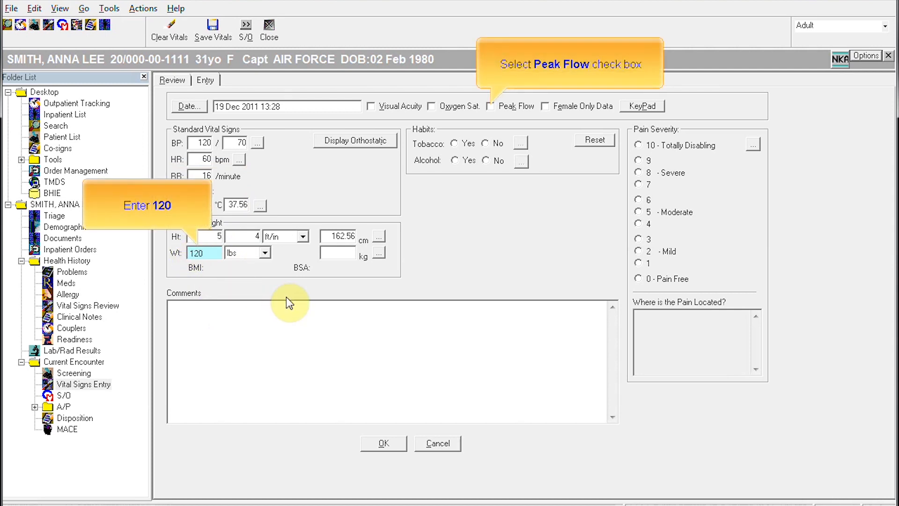
pyautogui.click(490, 106)
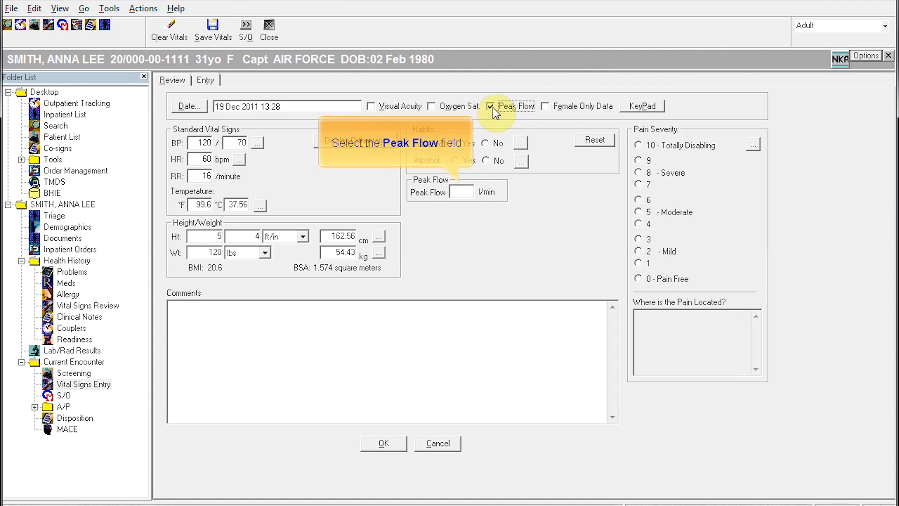
pyautogui.click(460, 191)
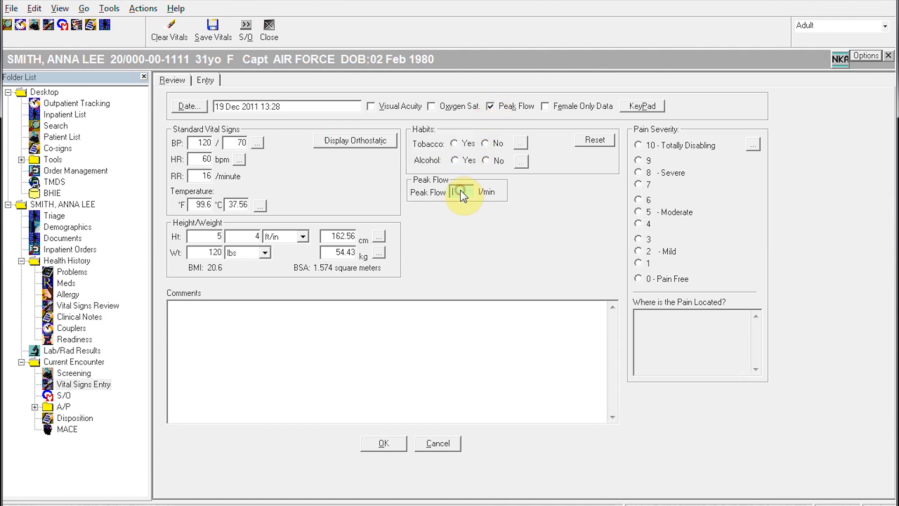
pyautogui.write('405')
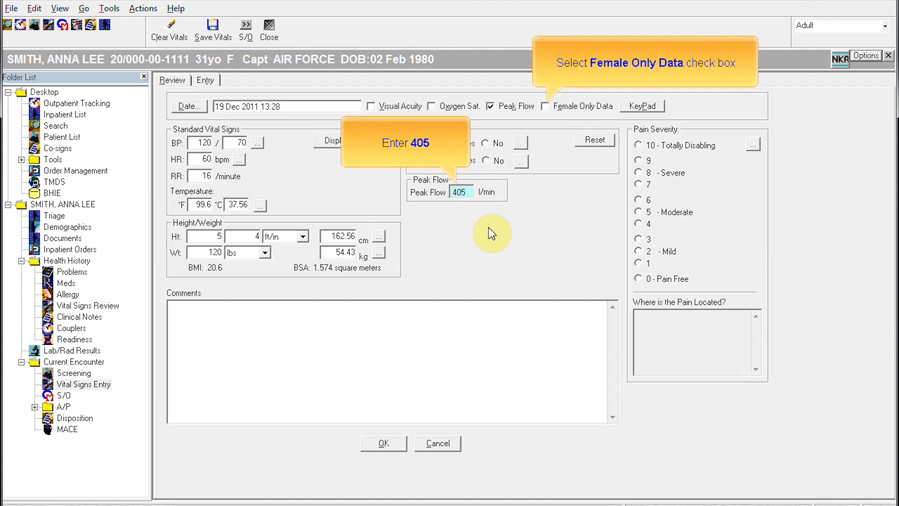
# Step: Record female-only data: not pregnant, birth control pill, and G, P, A, LC all 0
pyautogui.click(545, 106)
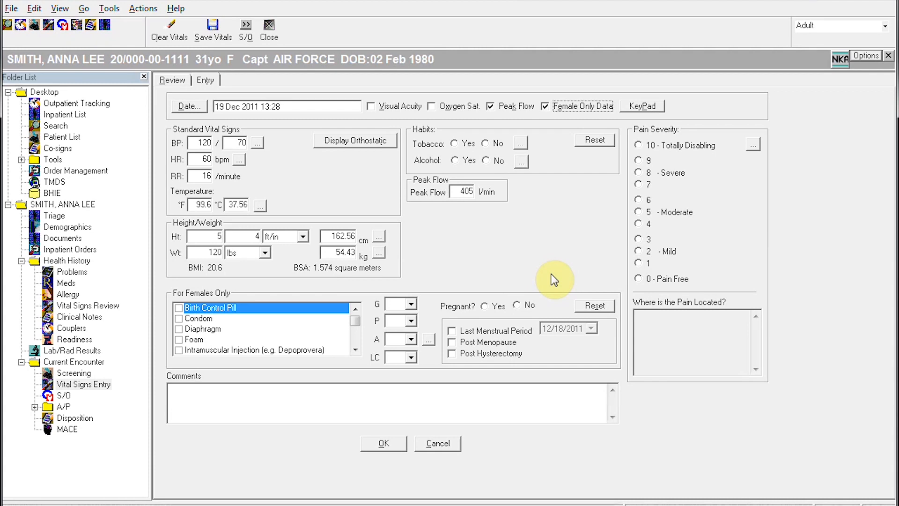
pyautogui.click(518, 305)
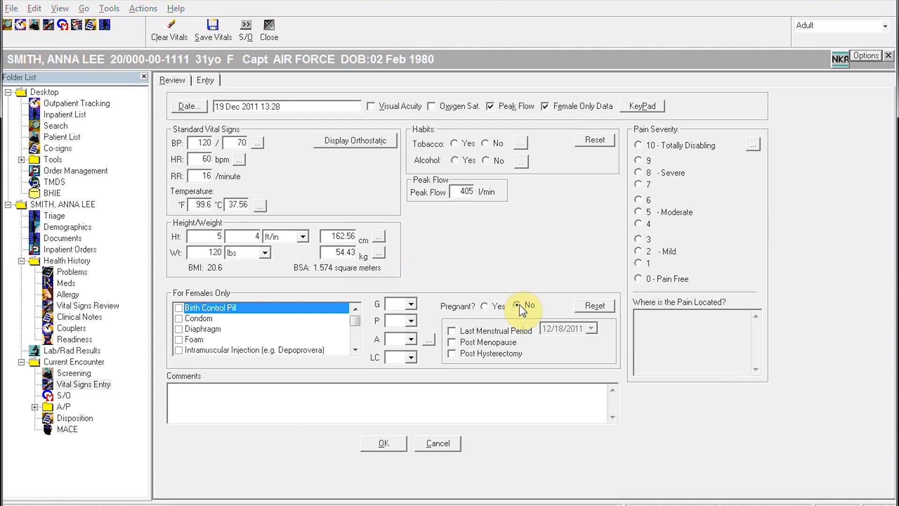
pyautogui.click(178, 307)
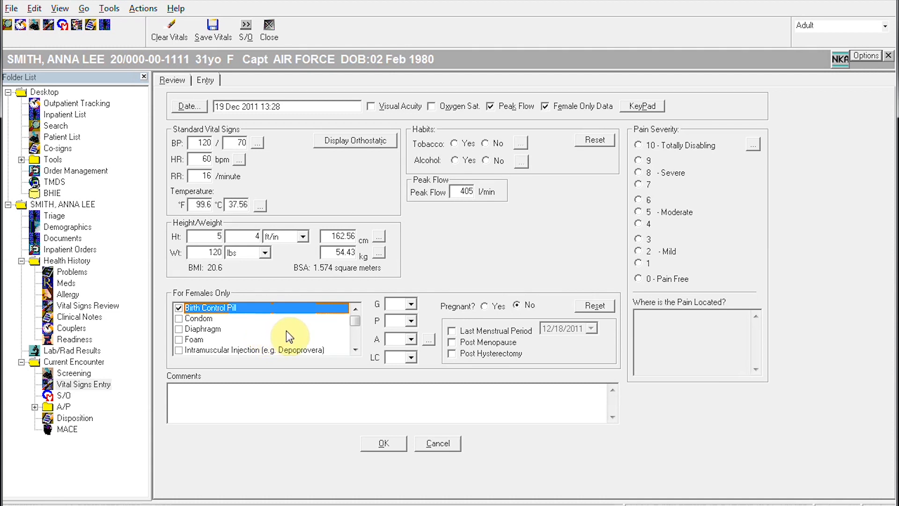
pyautogui.click(411, 305)
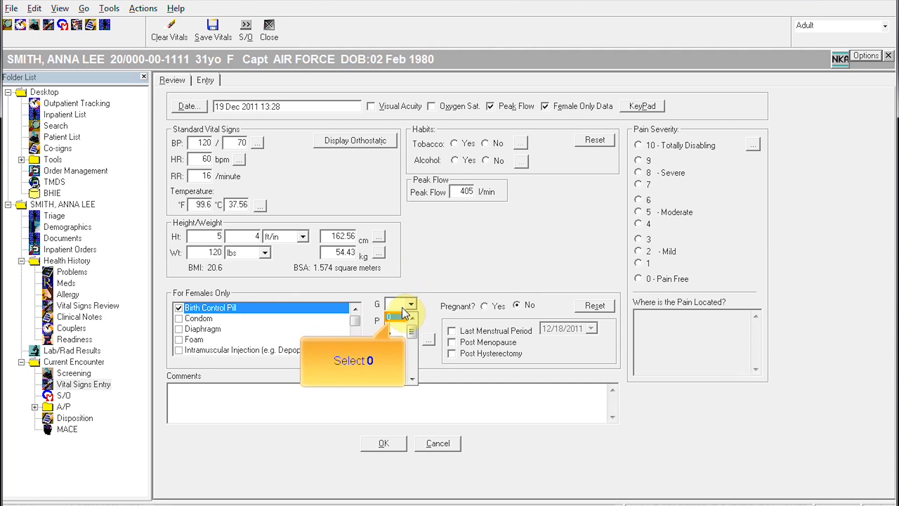
pyautogui.click(394, 318)
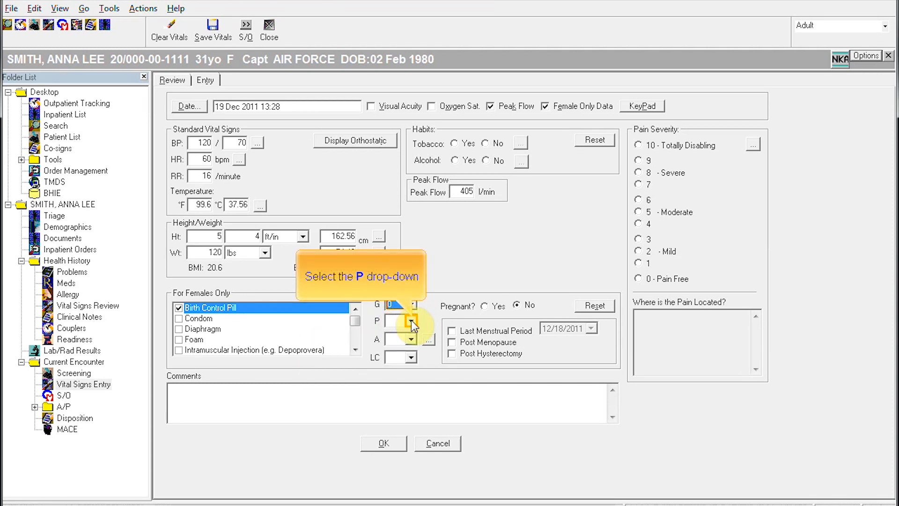
pyautogui.click(411, 322)
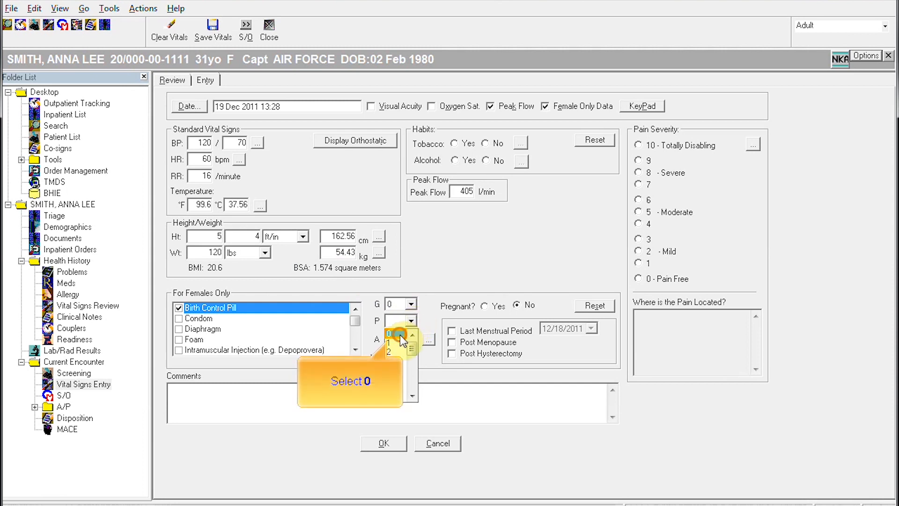
pyautogui.click(400, 334)
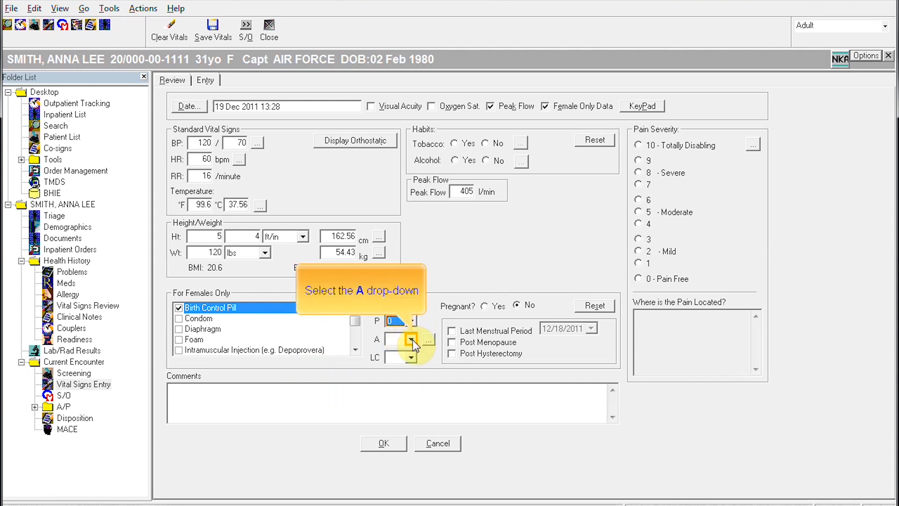
pyautogui.click(411, 340)
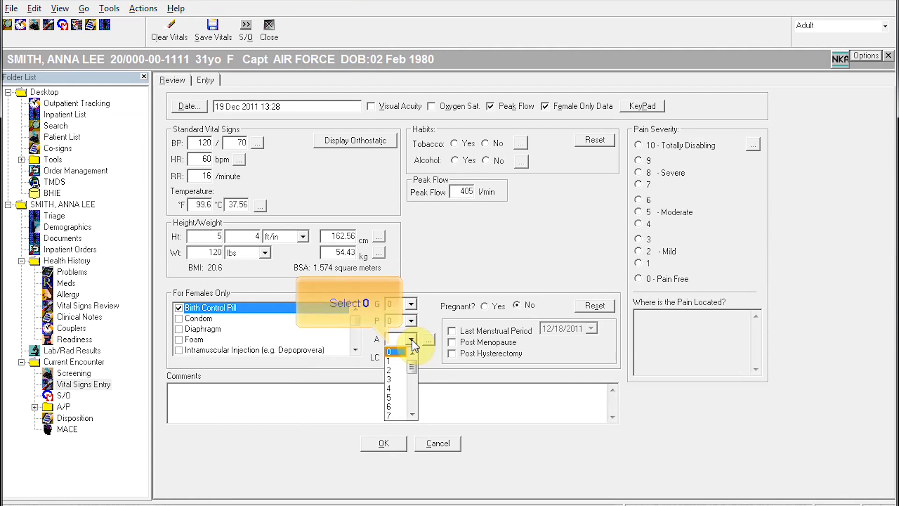
pyautogui.click(395, 351)
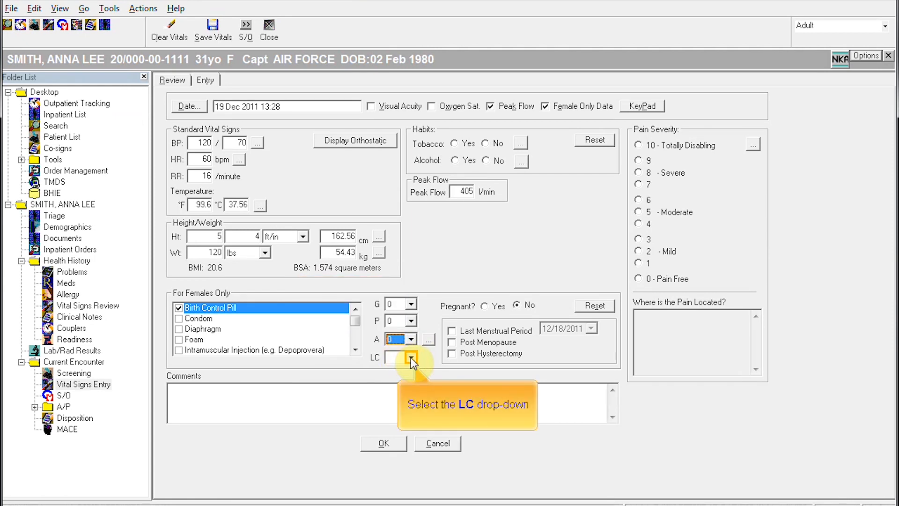
pyautogui.click(411, 358)
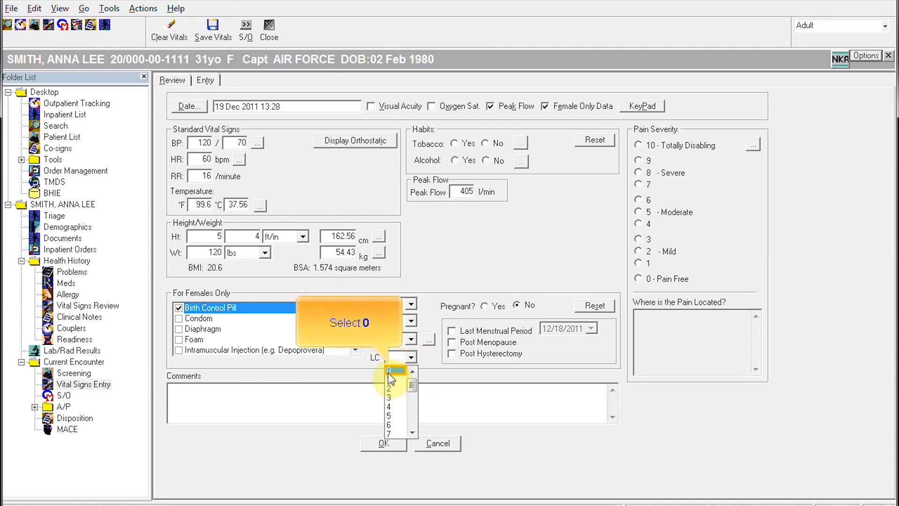
pyautogui.click(392, 370)
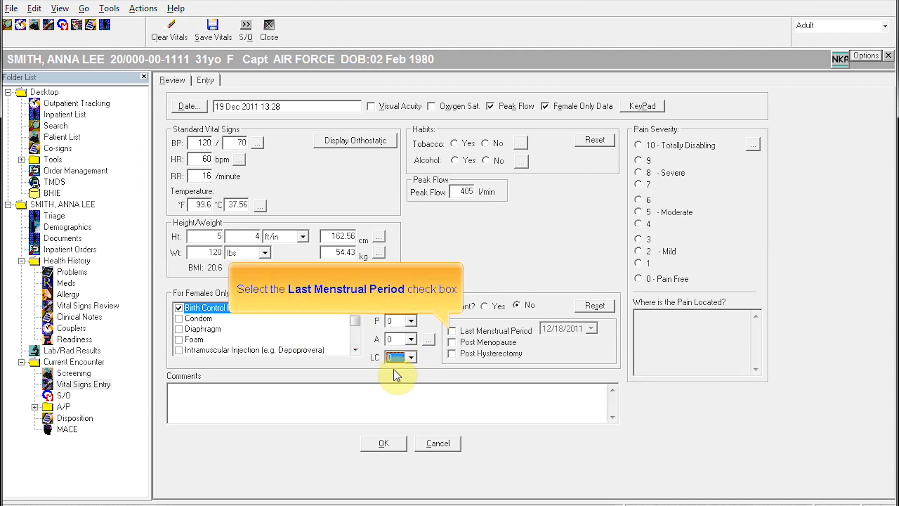
# Step: Set the last menstrual period to 11/29/2011 and save the vitals
pyautogui.click(452, 330)
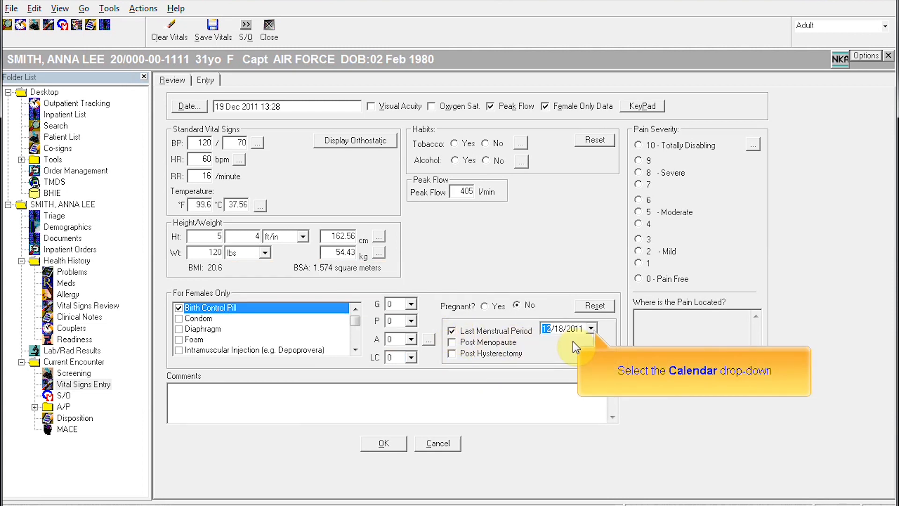
pyautogui.click(591, 330)
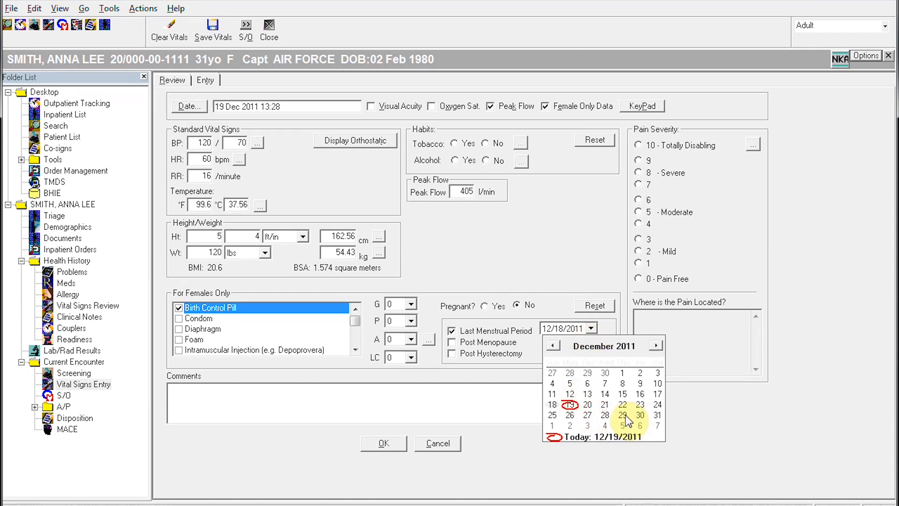
pyautogui.click(554, 347)
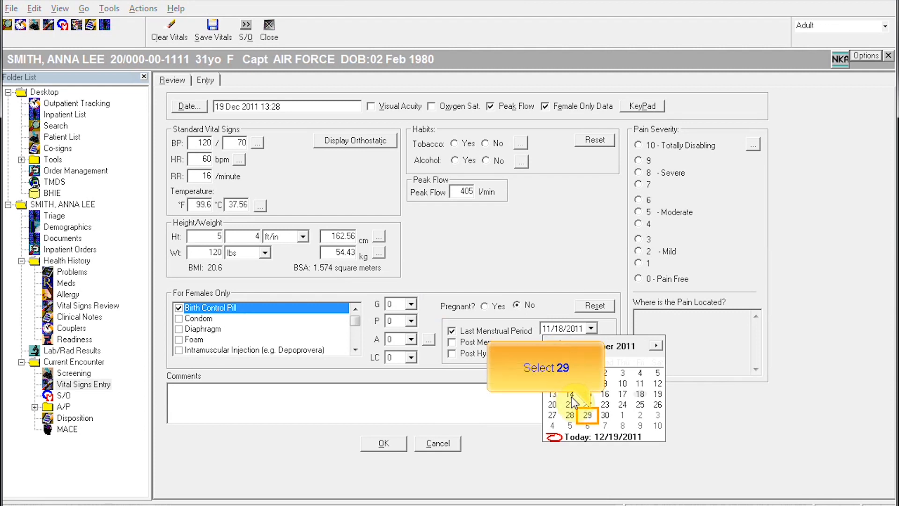
pyautogui.click(587, 414)
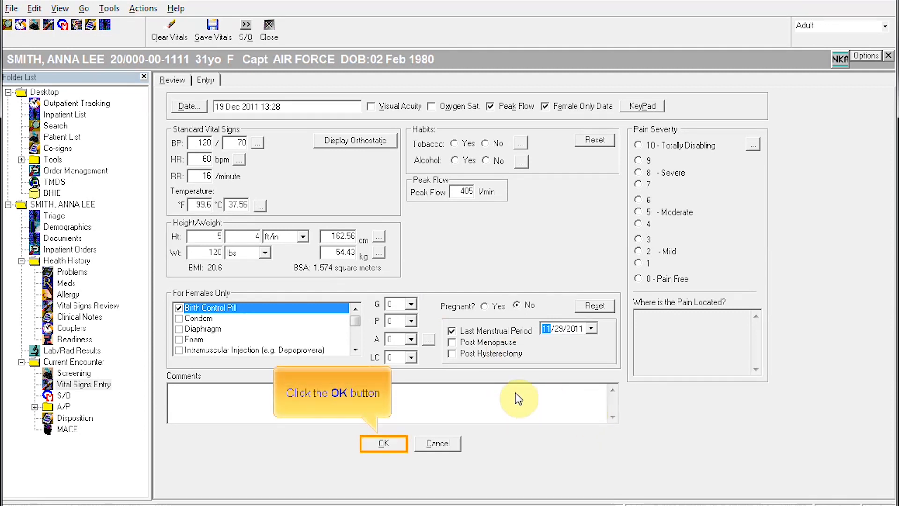
pyautogui.click(384, 445)
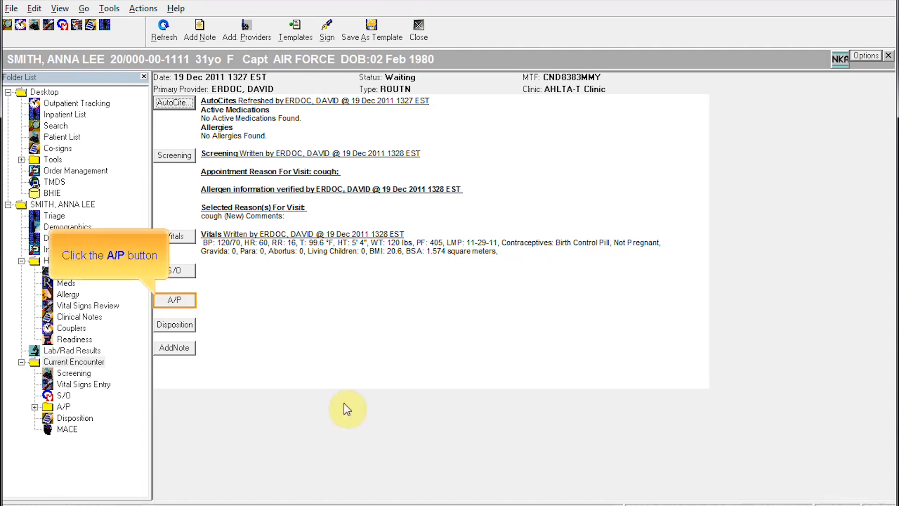
# Step: Search diagnoses for ACUTE BRONCH and add ACUTE BRONCHITIS 466.0 to the assessment
pyautogui.click(180, 299)
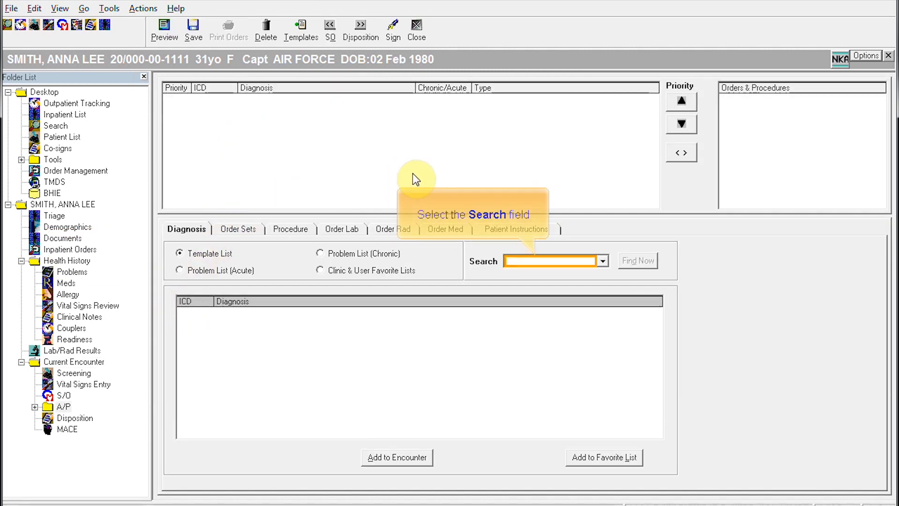
pyautogui.click(522, 262)
pyautogui.write('ACUTE ')
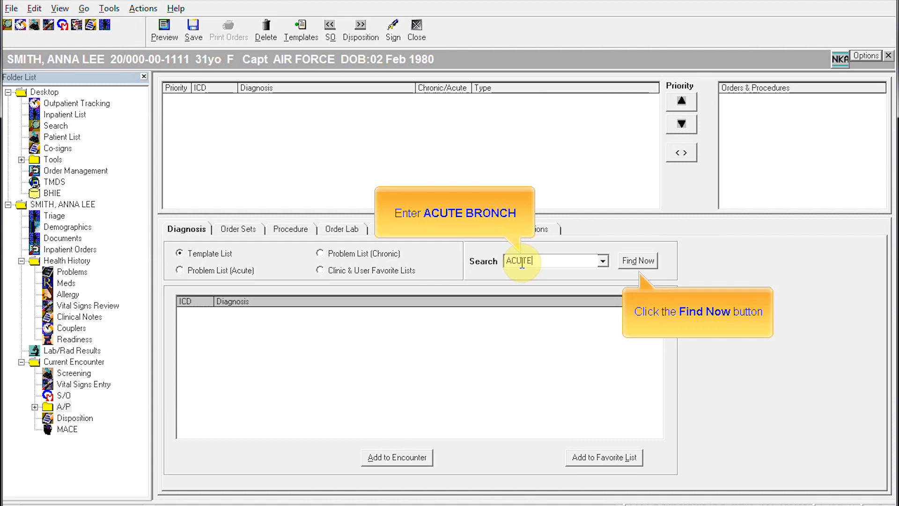
pyautogui.write('BRONCH')
pyautogui.click(627, 259)
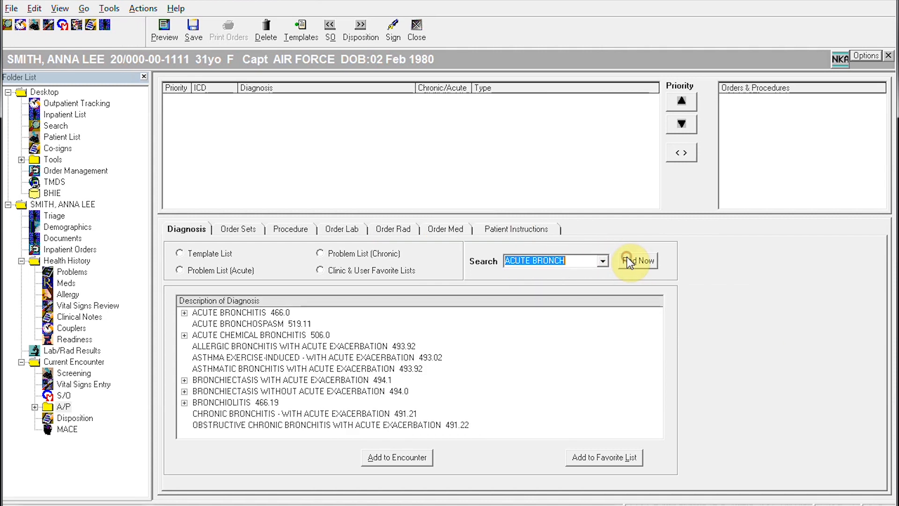
pyautogui.doubleClick(202, 312)
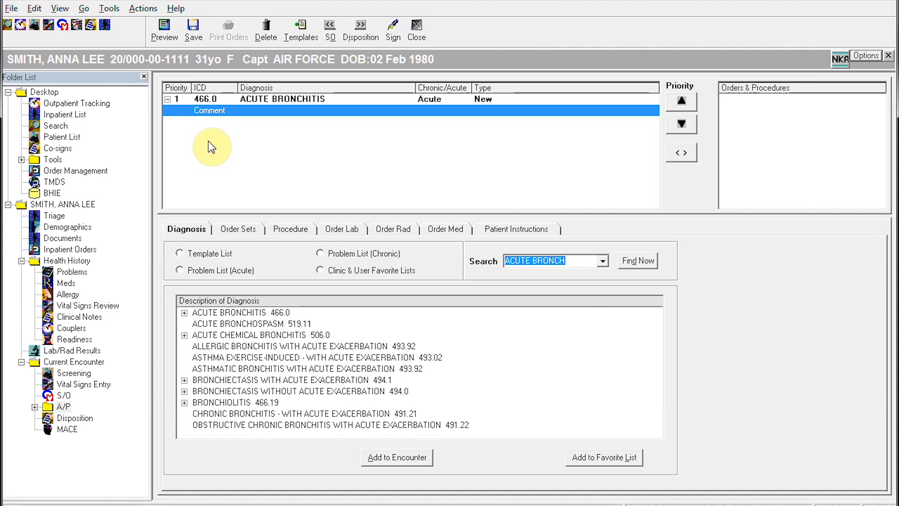
# Step: Add the comment 'SUSPECT RAD SECONDARY TO ACUTE INFECTION' to the bronchitis diagnosis
pyautogui.click(209, 110)
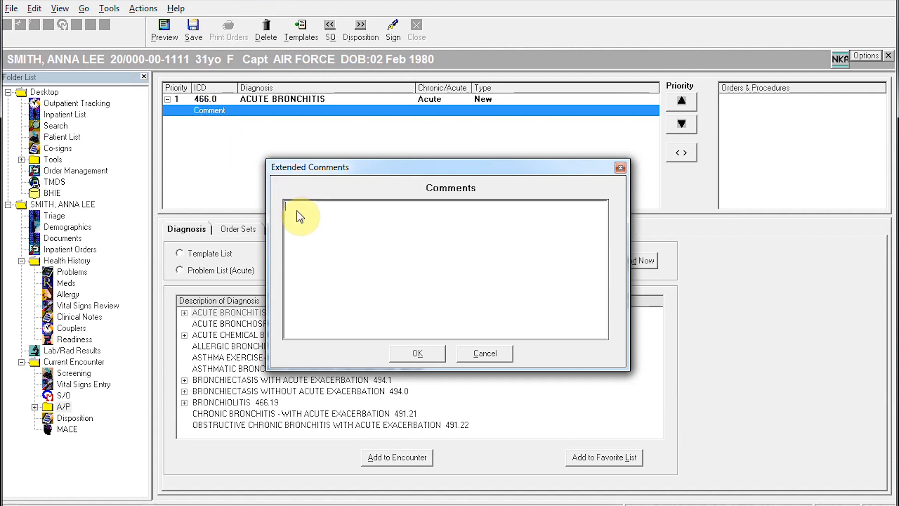
pyautogui.click(378, 220)
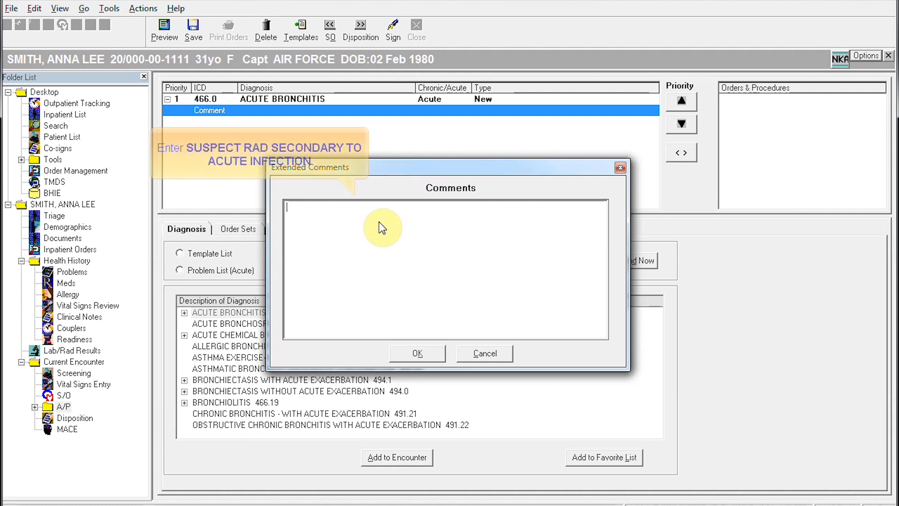
pyautogui.write('SUS')
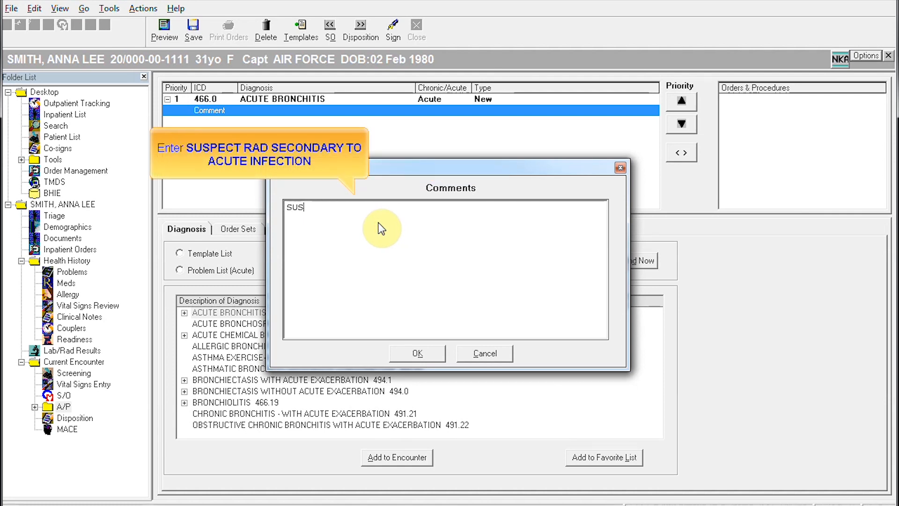
pyautogui.write('PECT RAD')
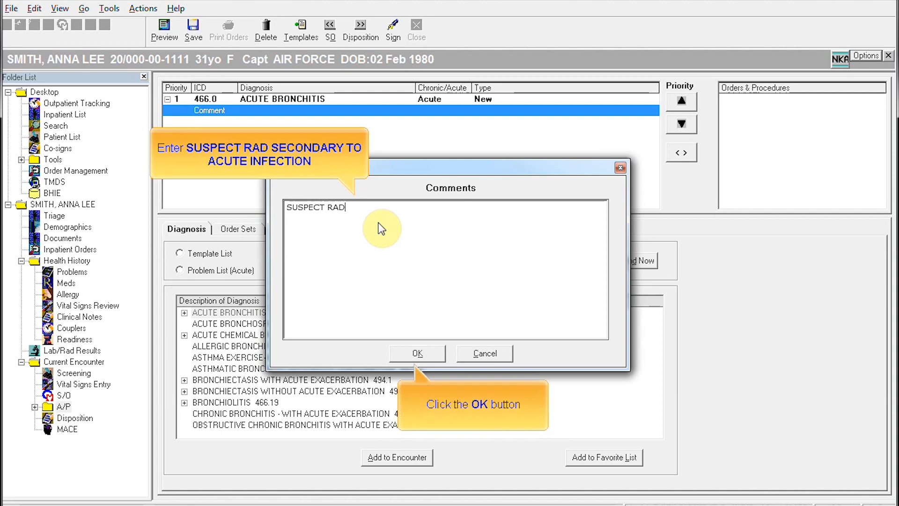
pyautogui.write(' SECONDARY TO ACUTE INFECTION')
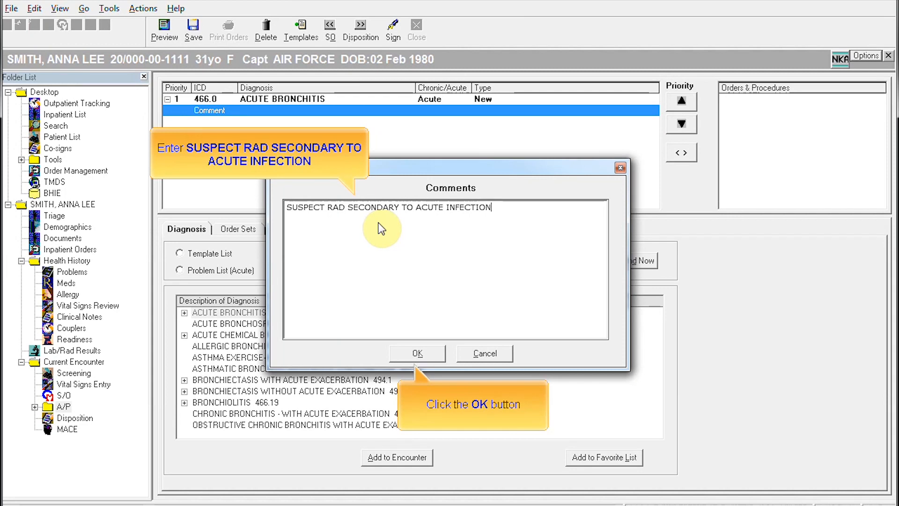
pyautogui.click(414, 354)
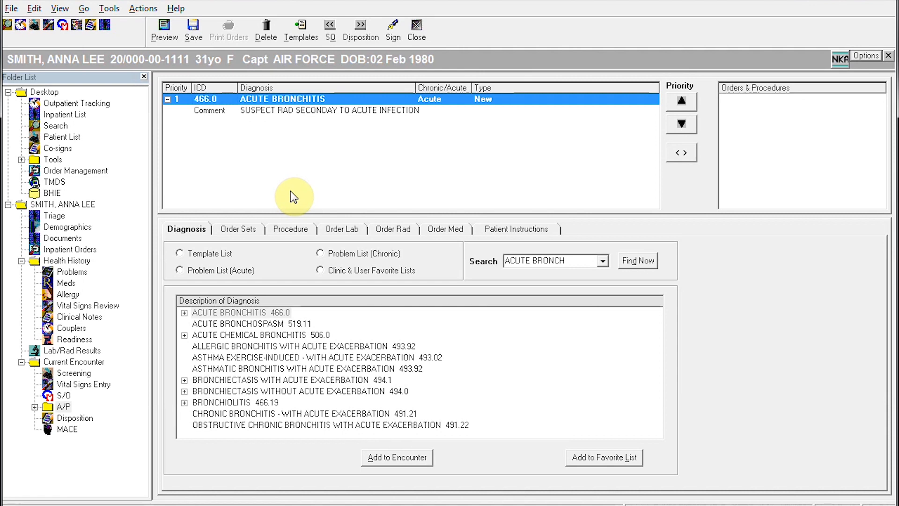
# Step: Search procedures for PEAK FLOW and add Pulmonary Function Tests Peak Expiratory Flow (94150)
pyautogui.click(293, 229)
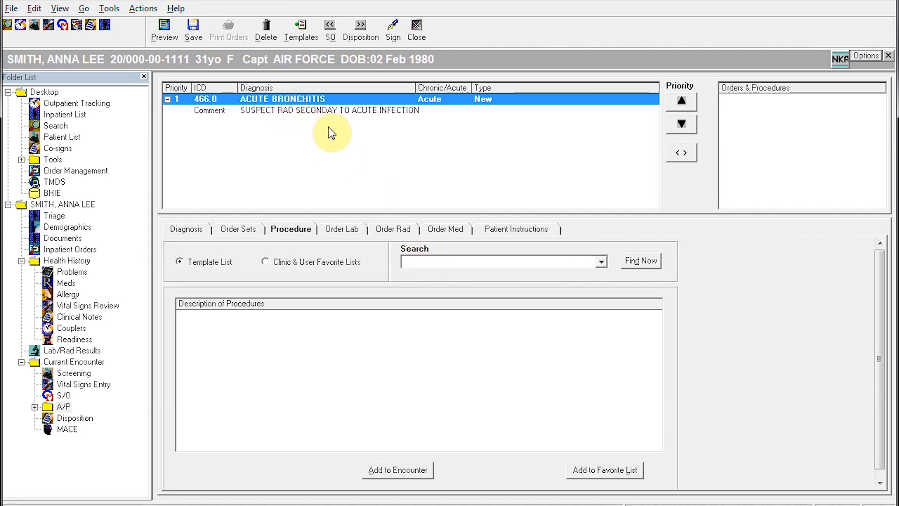
pyautogui.click(438, 260)
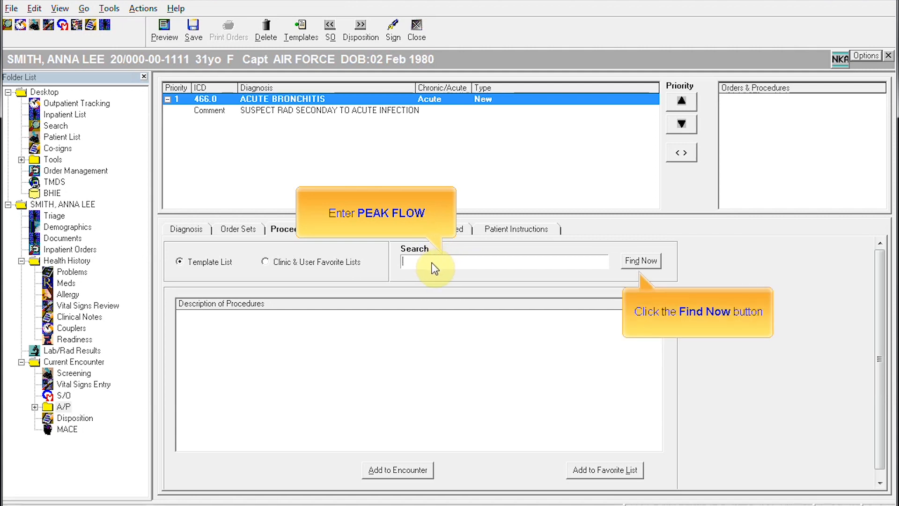
pyautogui.write('PEAK FLOW')
pyautogui.click(641, 263)
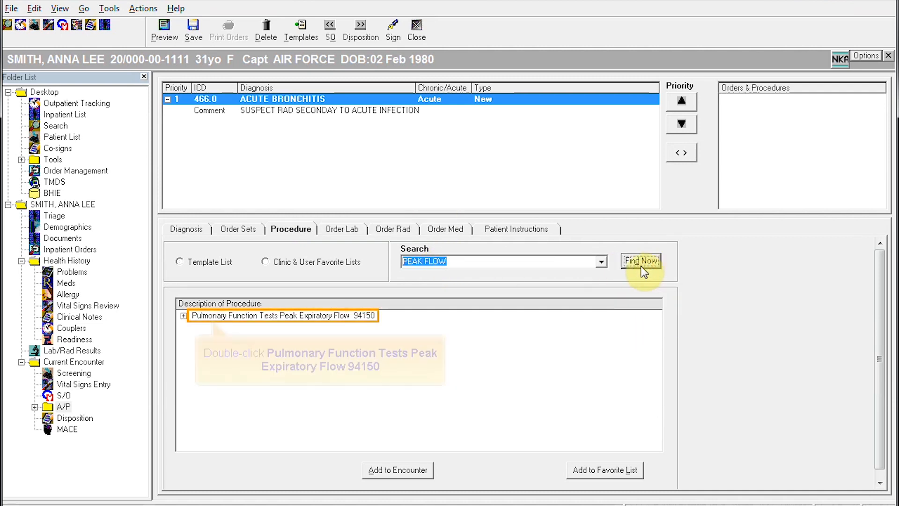
pyautogui.doubleClick(245, 322)
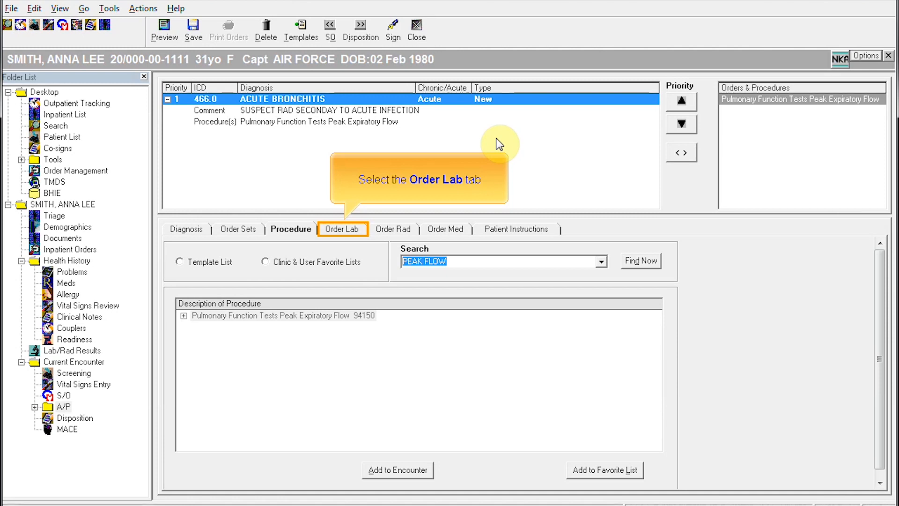
# Step: Search labs for CBC and submit a CBC W/AUTO DIFF lab order
pyautogui.click(361, 229)
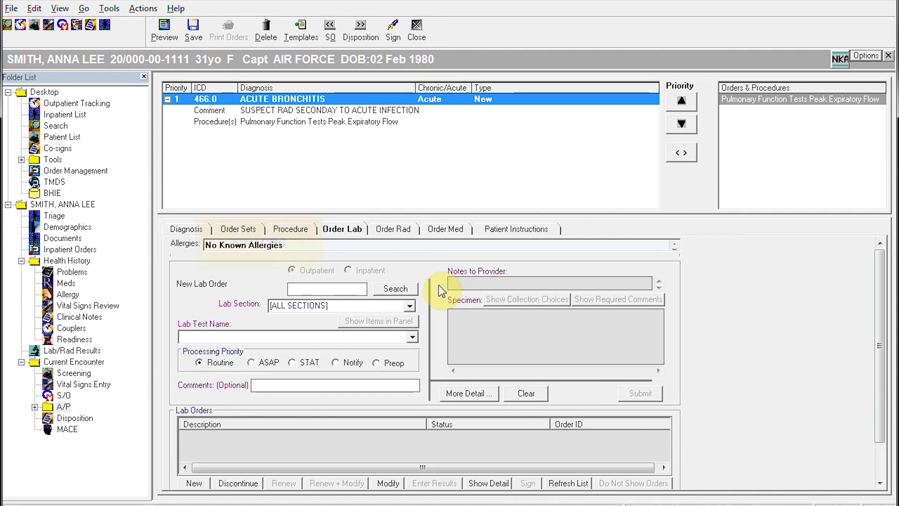
pyautogui.click(311, 286)
pyautogui.write('CBC')
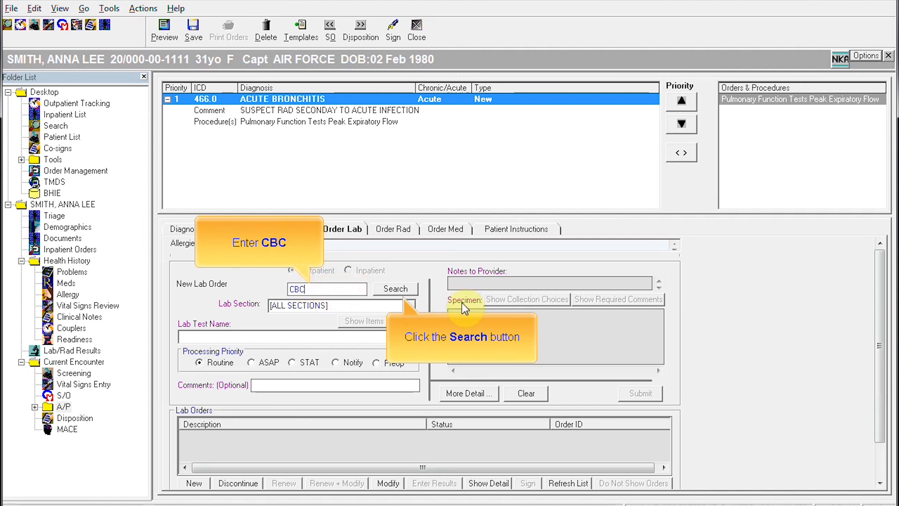
pyautogui.click(405, 290)
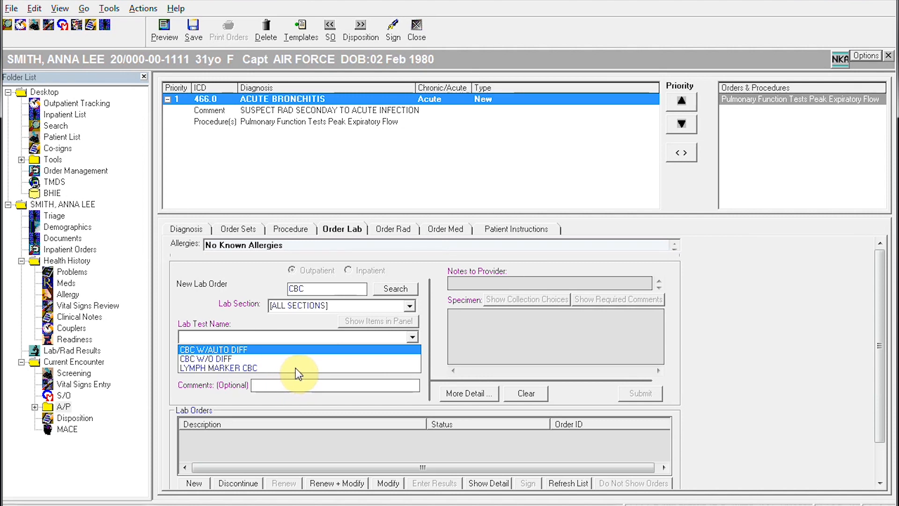
pyautogui.click(240, 349)
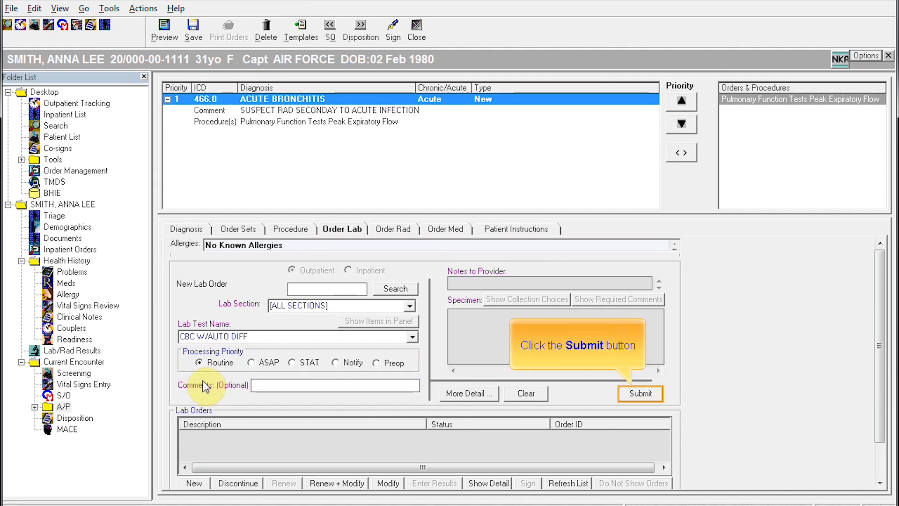
pyautogui.click(627, 395)
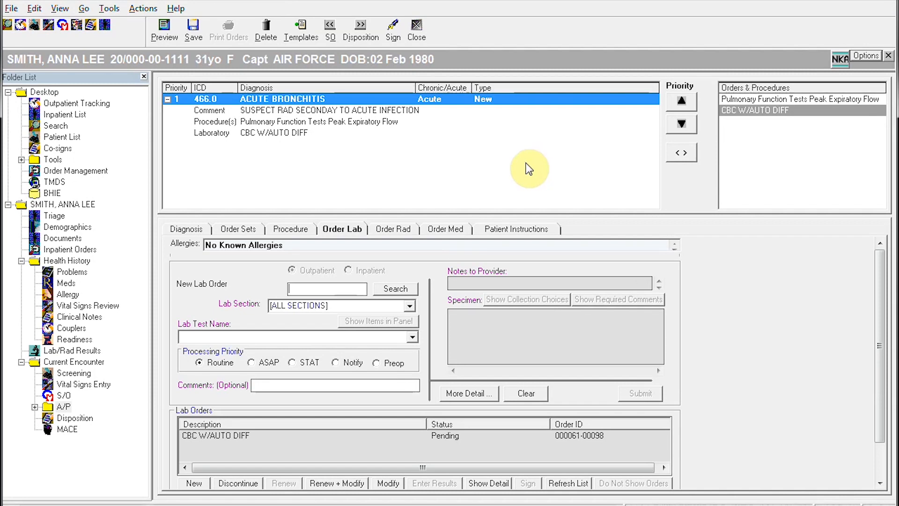
# Step: Submit a STAT CHEST, PA/LAT x-ray order with clinical impression 'R/O PNEUMON'
pyautogui.click(387, 230)
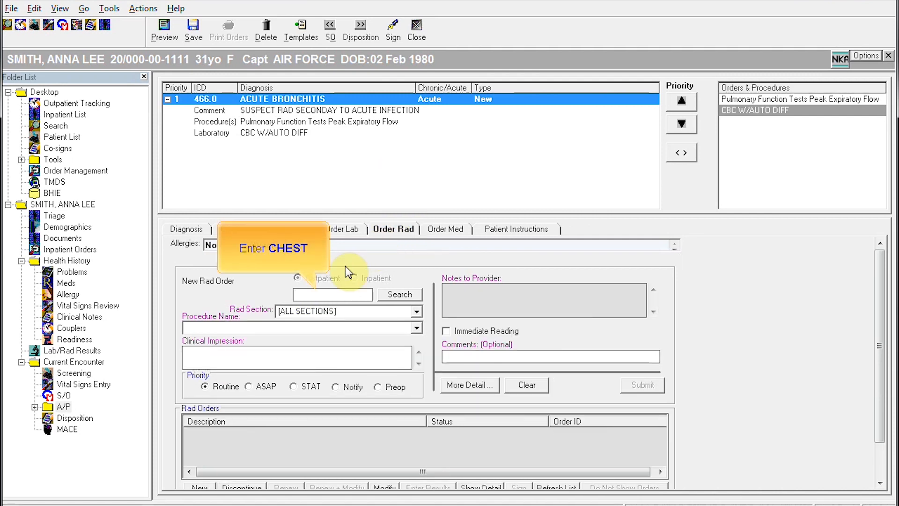
pyautogui.click(320, 295)
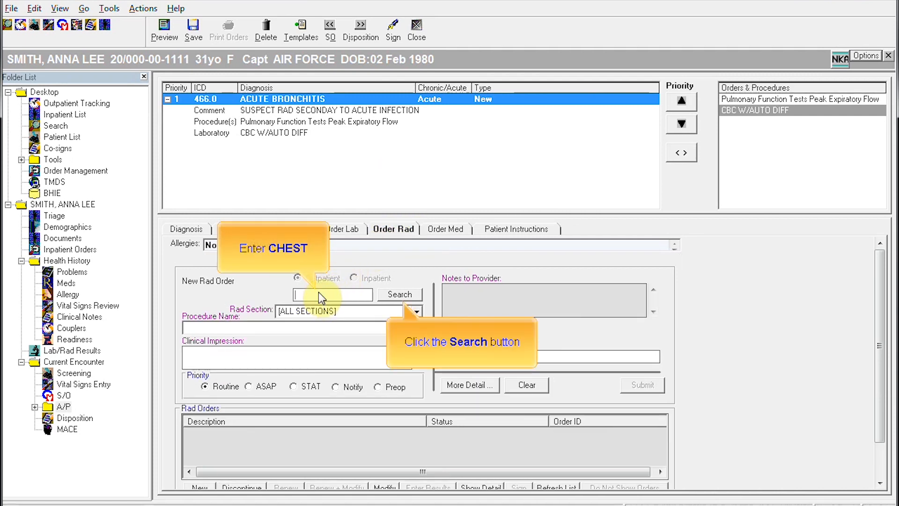
pyautogui.click(389, 294)
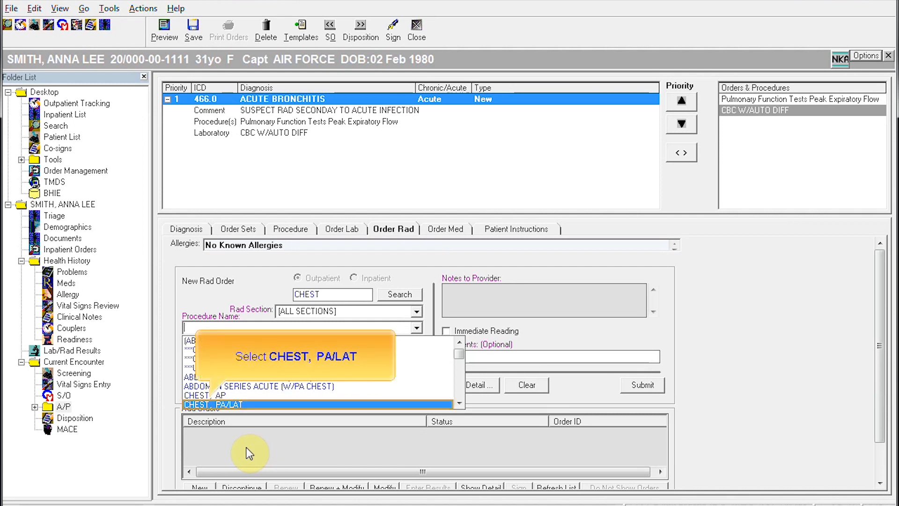
pyautogui.click(240, 403)
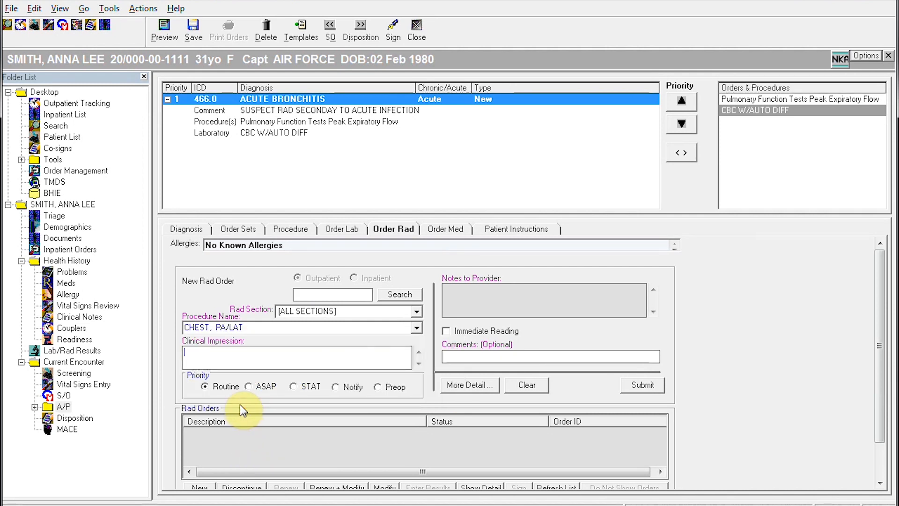
pyautogui.click(225, 352)
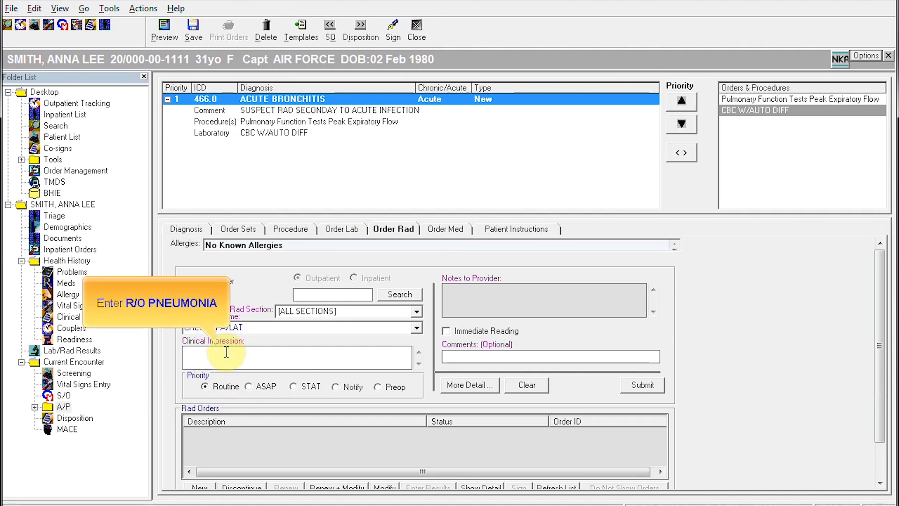
pyautogui.write('R/O PNEUMONIA')
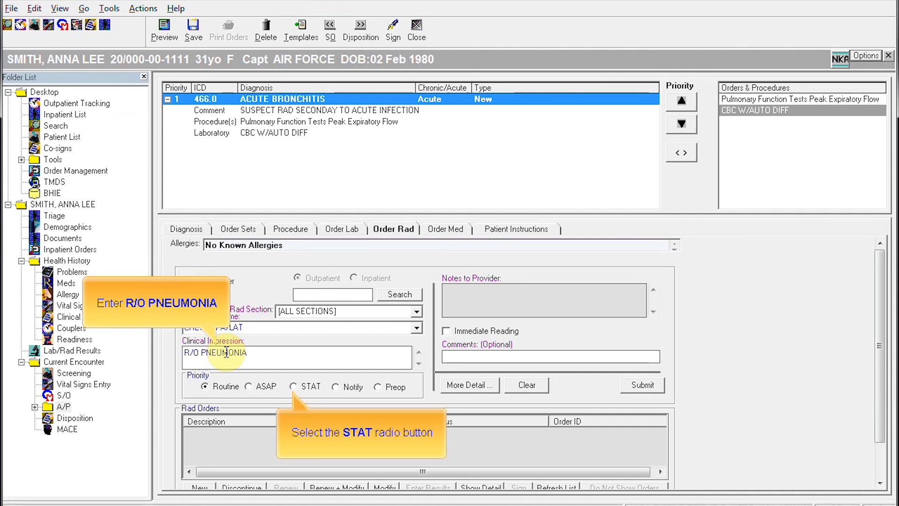
pyautogui.click(294, 387)
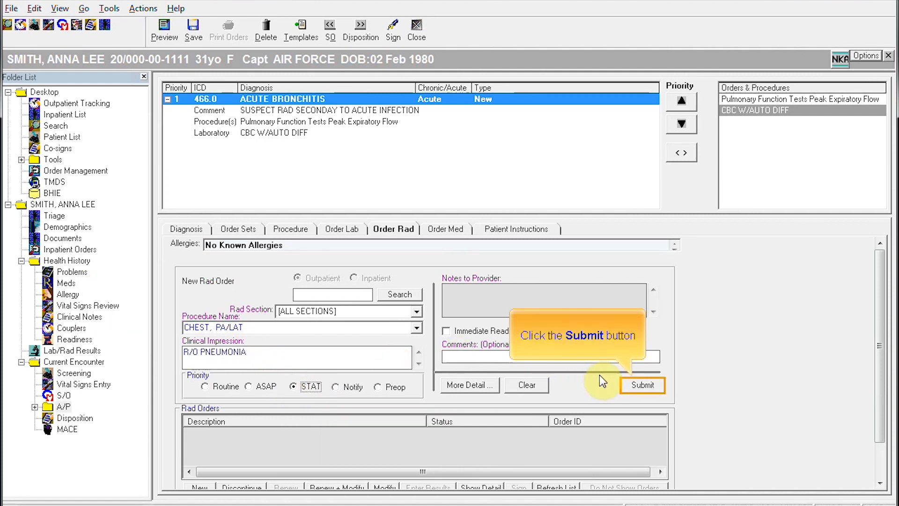
pyautogui.click(640, 385)
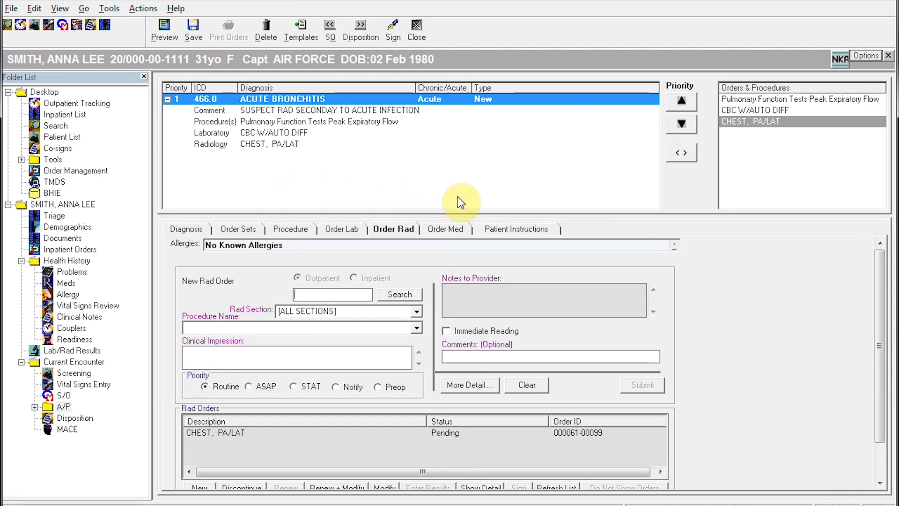
pyautogui.click(450, 232)
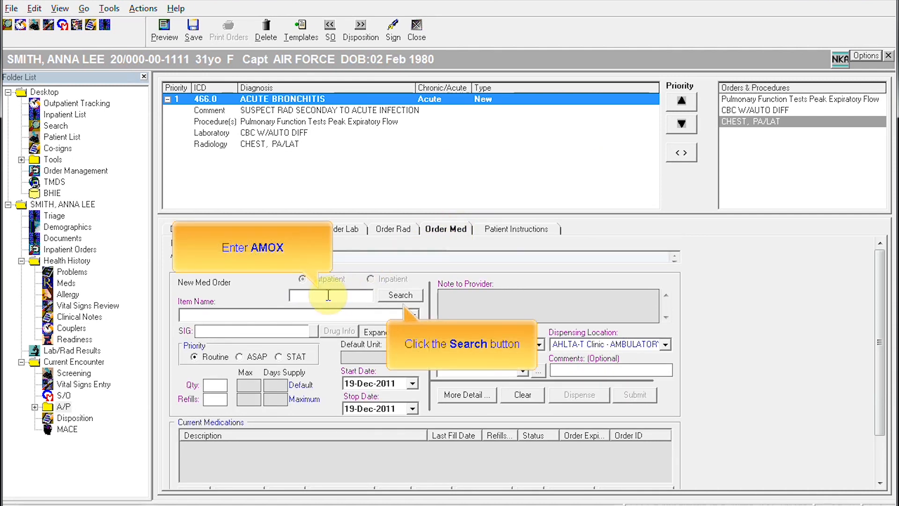
# Step: Search AMOX and order amoxicillin 250 mg Cap, quantity 30, no refills
pyautogui.click(393, 298)
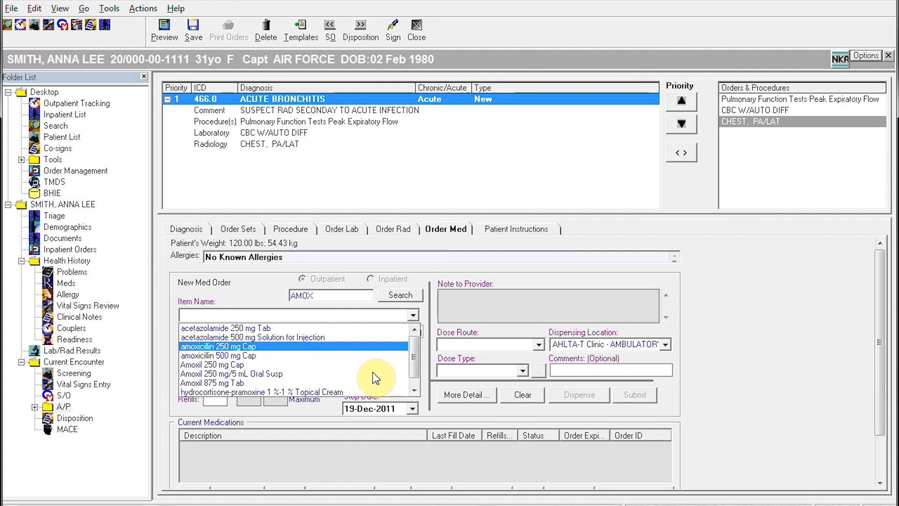
pyautogui.click(245, 347)
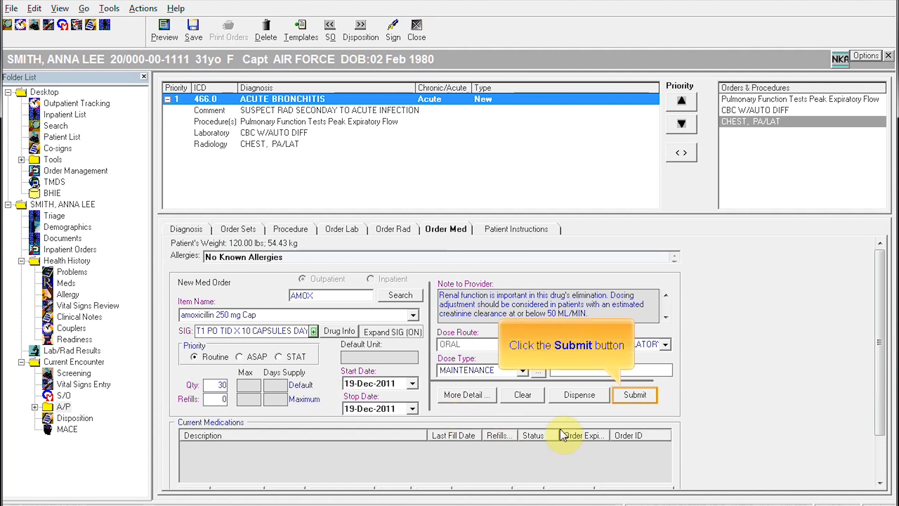
pyautogui.click(631, 396)
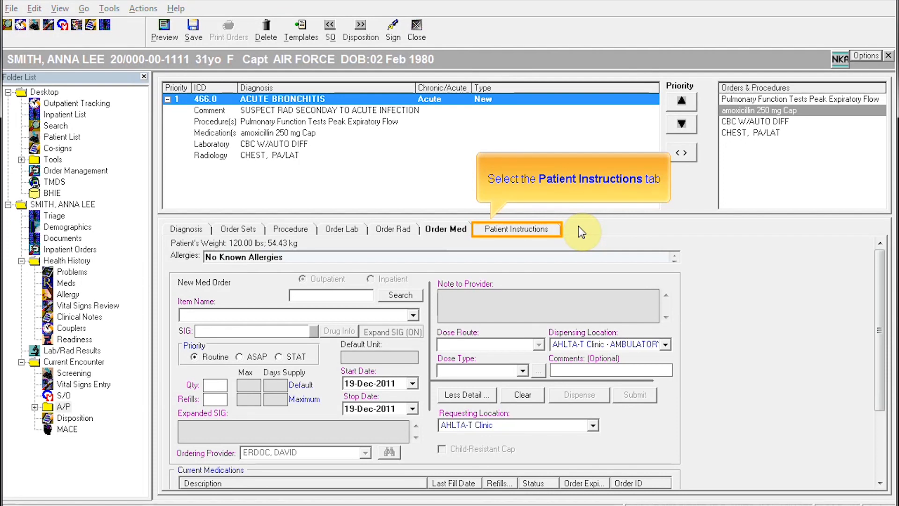
# Step: Search patient instructions for FLUID and add Oral Fluids from the Fluids group
pyautogui.click(530, 230)
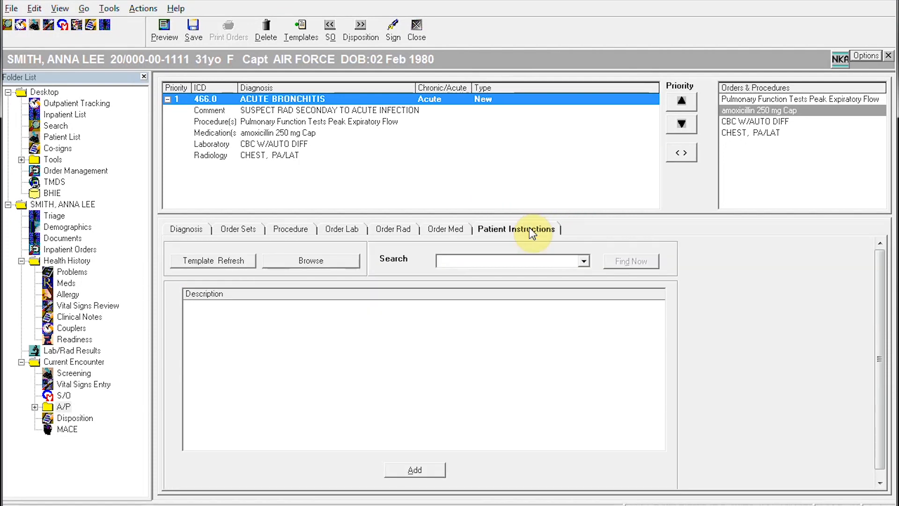
pyautogui.click(518, 261)
pyautogui.write('FLUIDS')
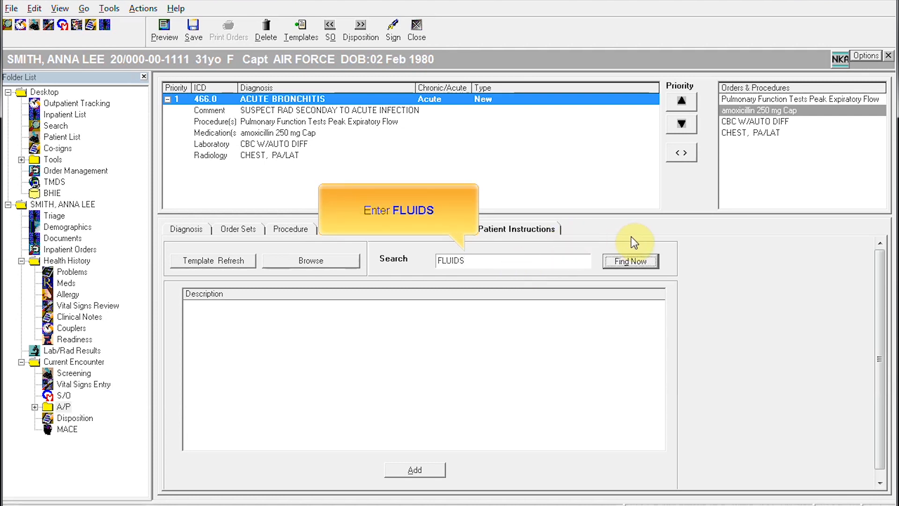
pyautogui.click(630, 263)
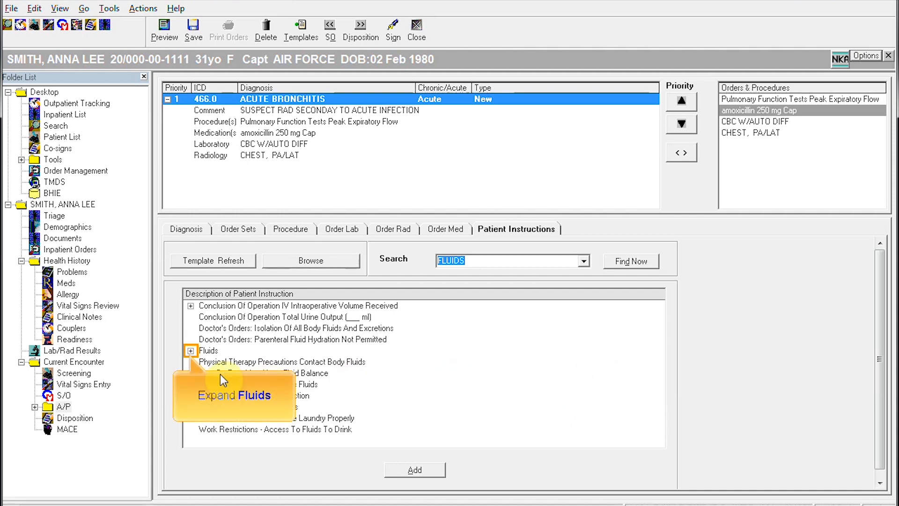
pyautogui.click(190, 350)
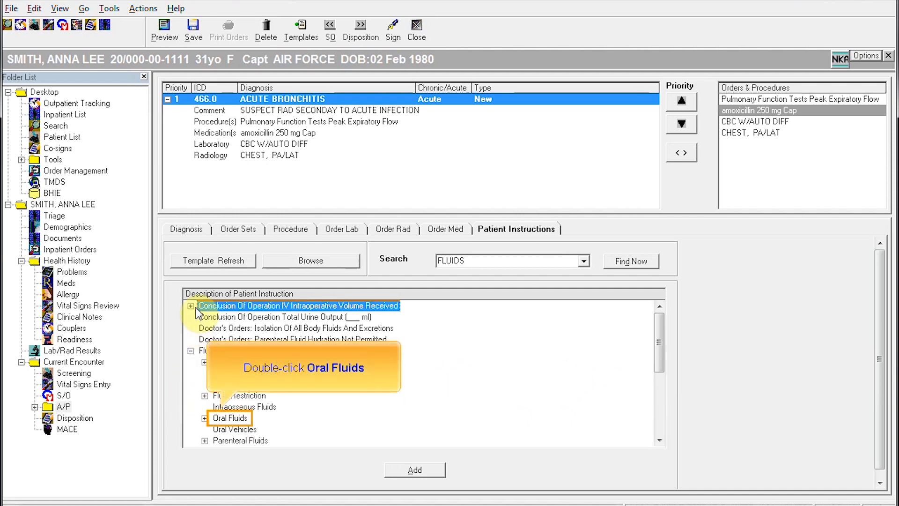
pyautogui.doubleClick(228, 418)
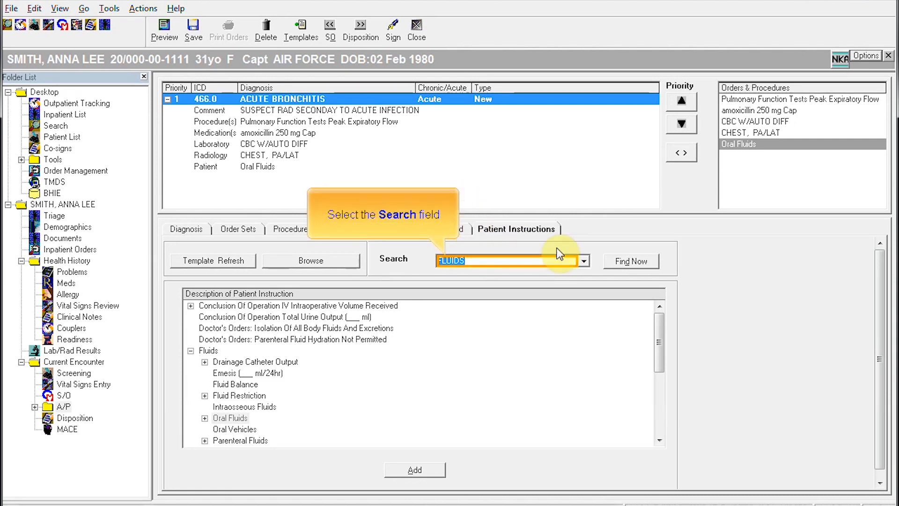
# Step: Search TOBACCO and add the Anticipatory Guidance: Tobacco Use instruction
pyautogui.click(553, 261)
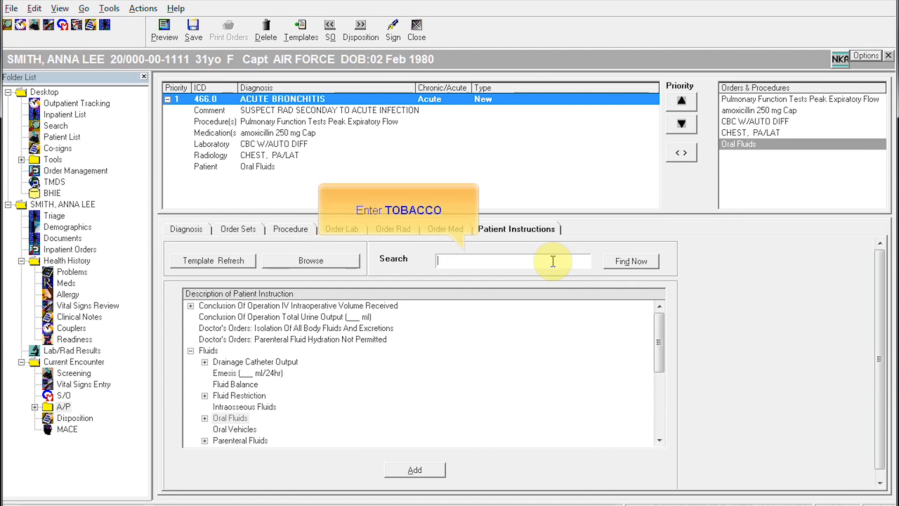
pyautogui.write('TOBACC')
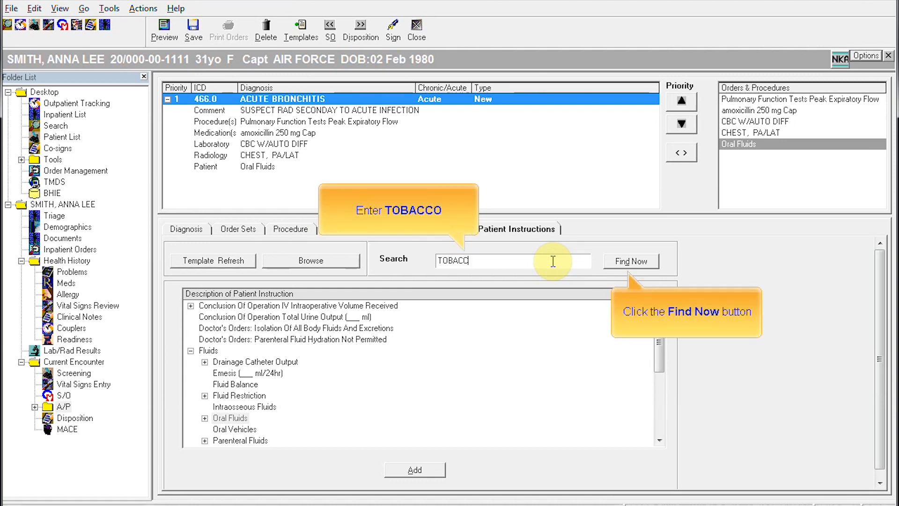
pyautogui.write('O')
pyautogui.click(629, 261)
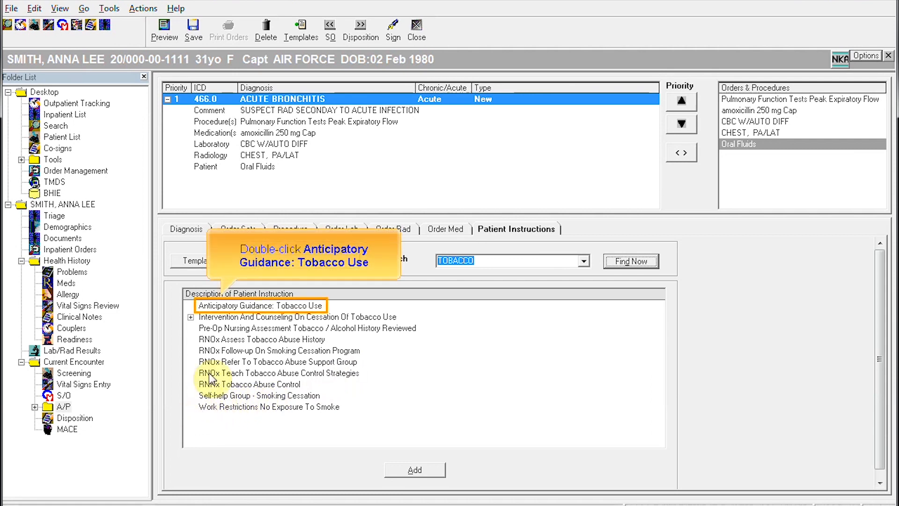
pyautogui.doubleClick(239, 305)
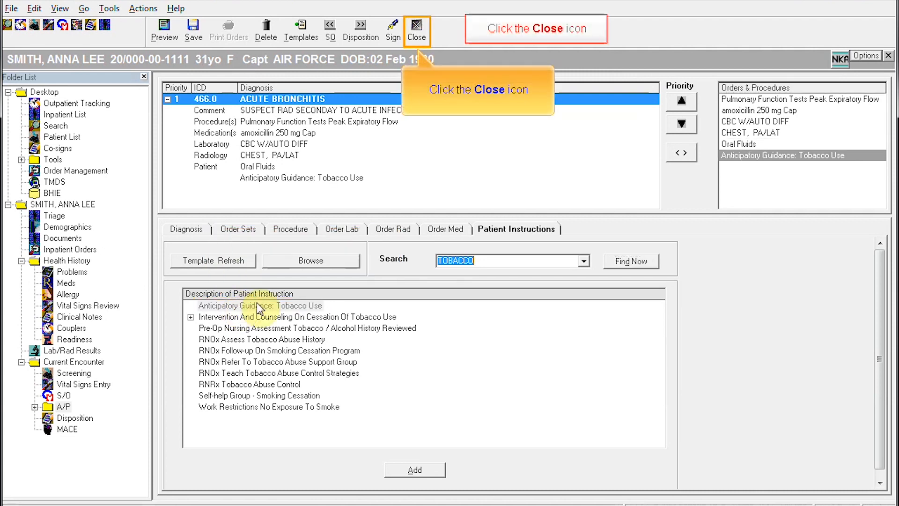
# Step: Close the assessment and plan and bring up the S/O note entry
pyautogui.click(416, 36)
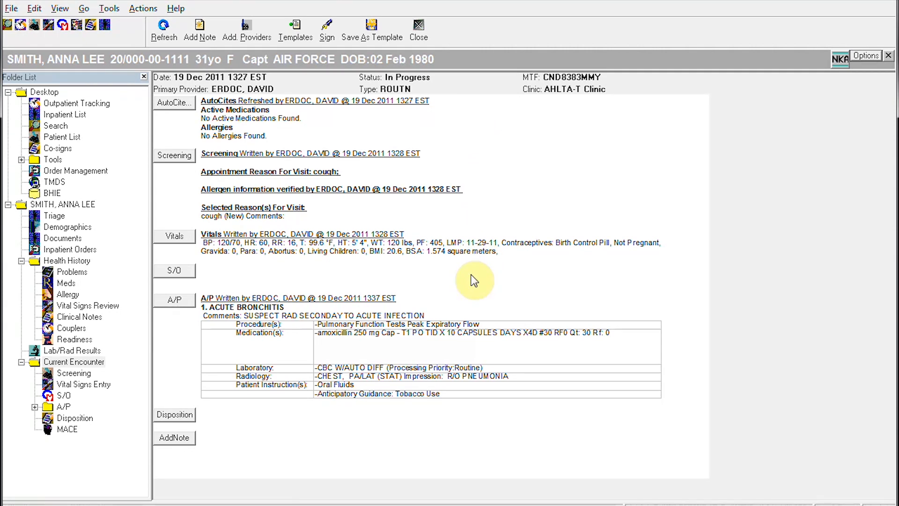
pyautogui.click(180, 271)
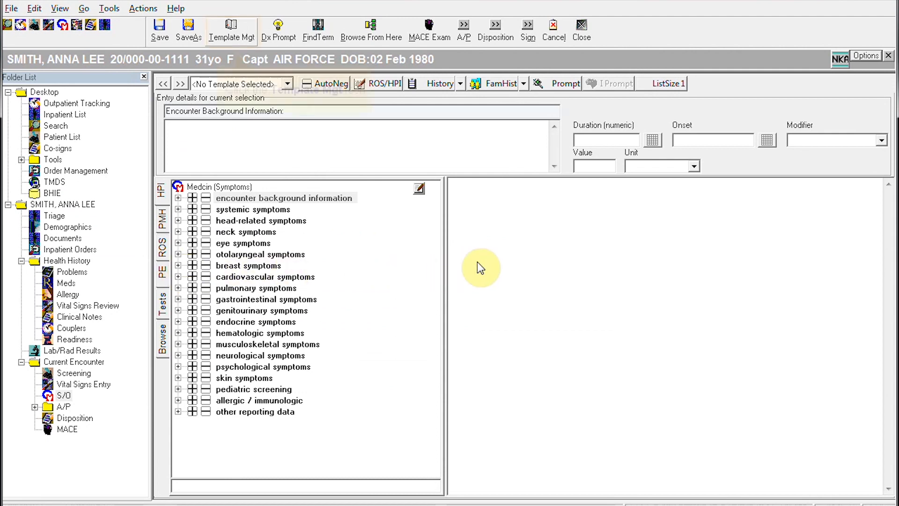
# Step: Find templates named GENERAL and load PC--General-AMEDD into the S/O note
pyautogui.click(232, 31)
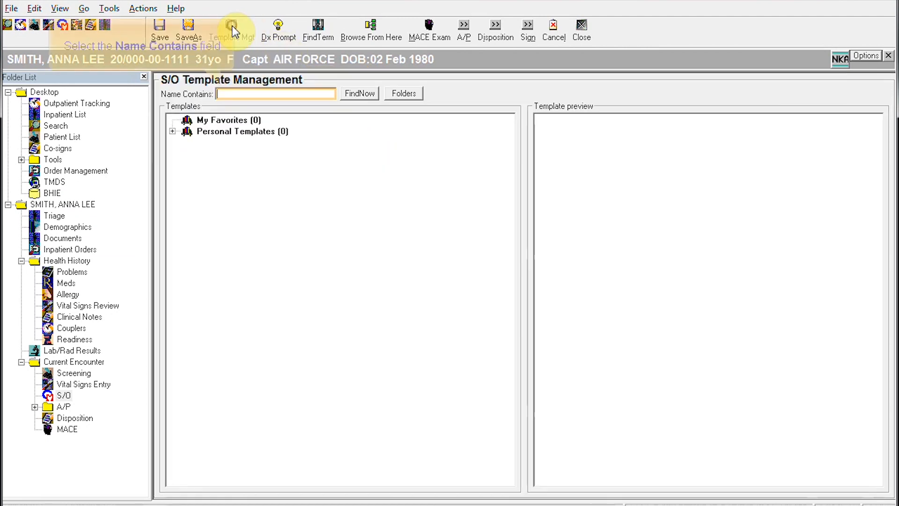
pyautogui.click(241, 94)
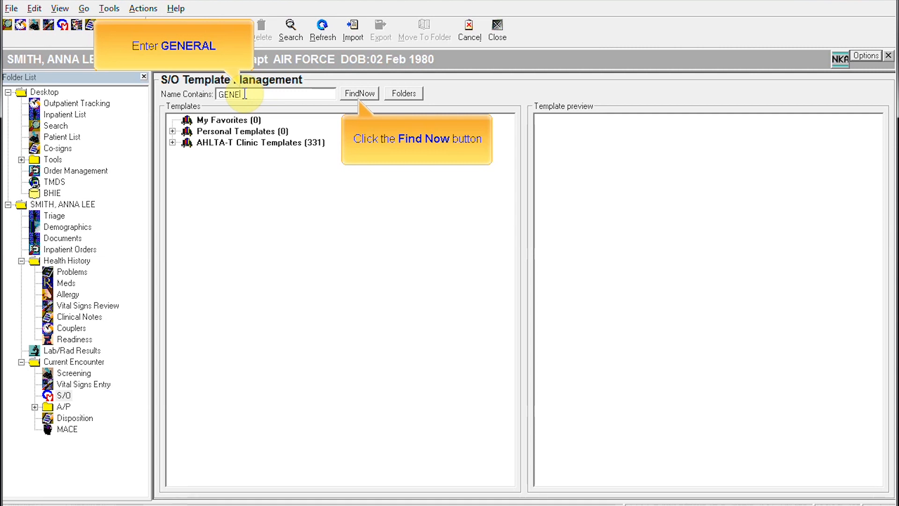
pyautogui.click(342, 94)
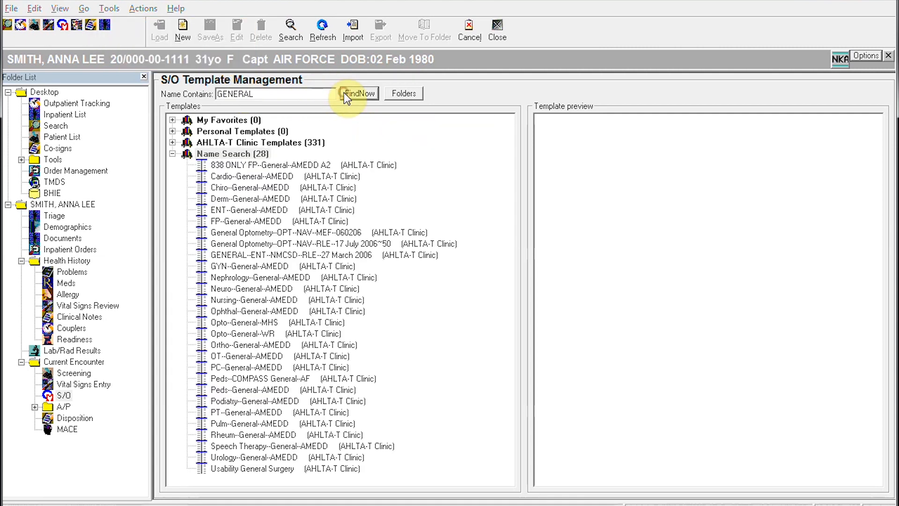
pyautogui.doubleClick(240, 367)
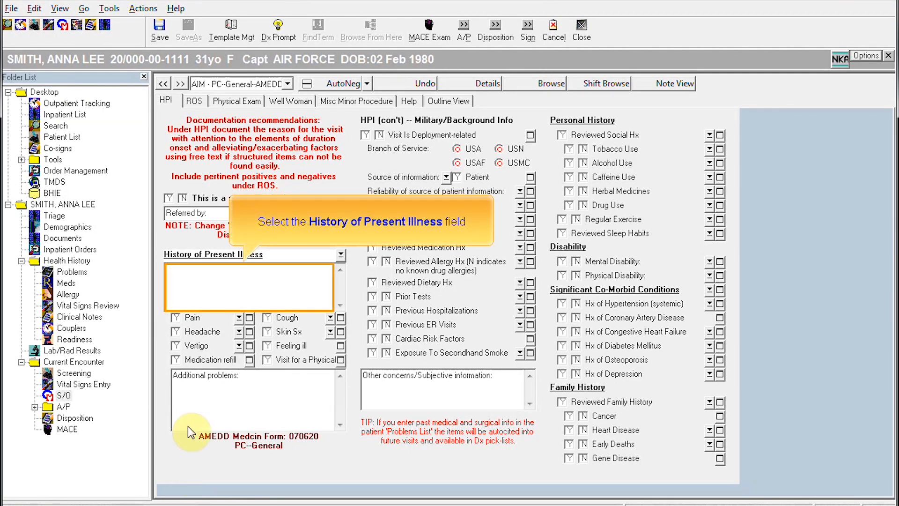
# Step: Enter HPI 'PT COMPLAINS OF COUGH'; cough, feeling ill, tobacco, caffeine yes; alcohol no
pyautogui.click(239, 277)
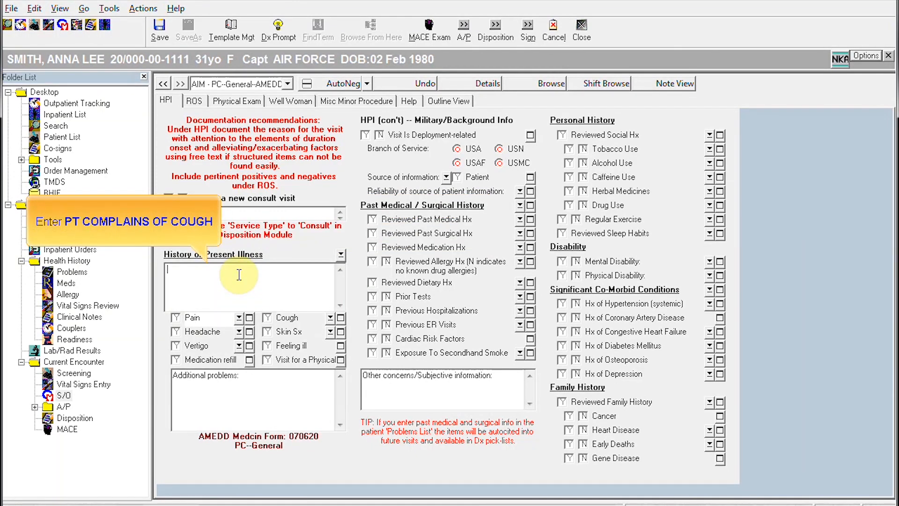
pyautogui.write('PT COMPLAINS OF COUGH')
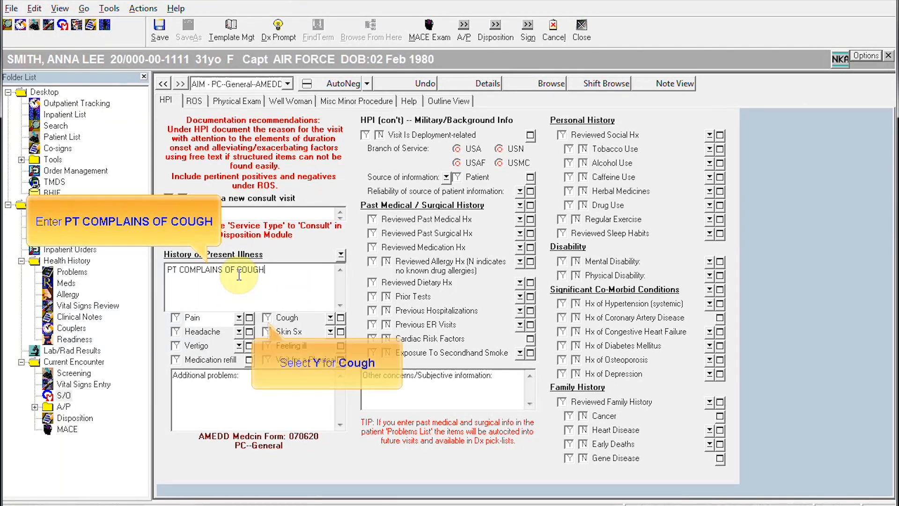
pyautogui.click(268, 318)
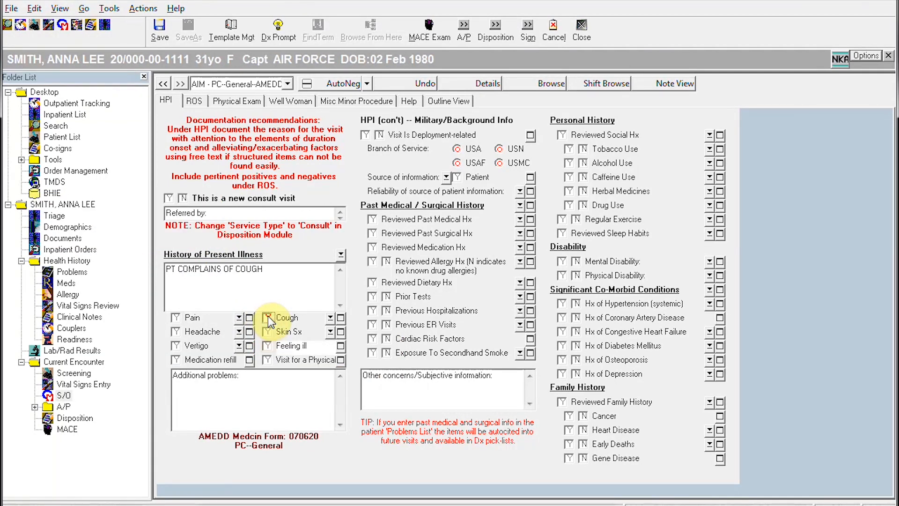
pyautogui.click(268, 345)
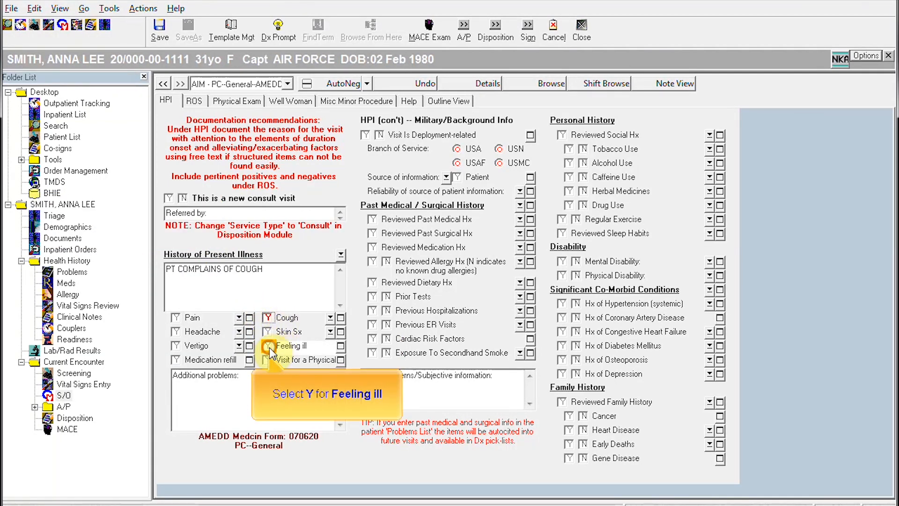
pyautogui.click(571, 149)
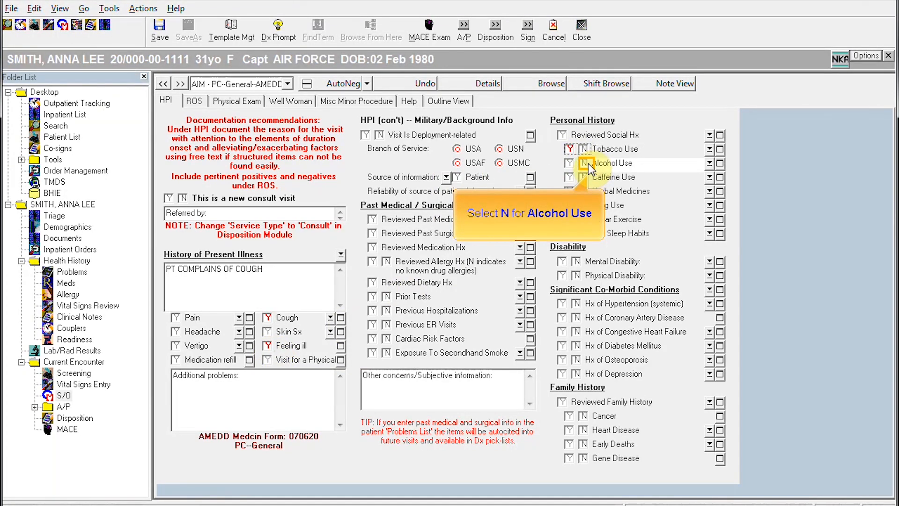
pyautogui.click(588, 164)
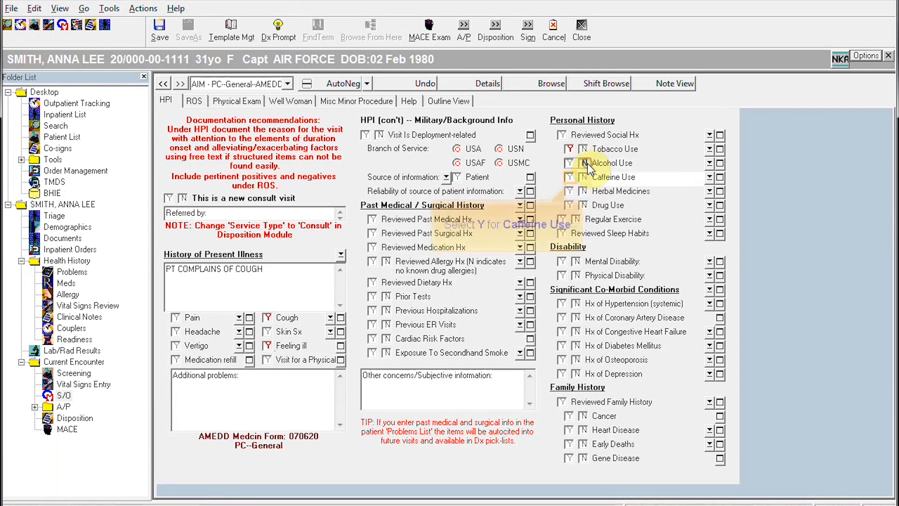
pyautogui.click(569, 178)
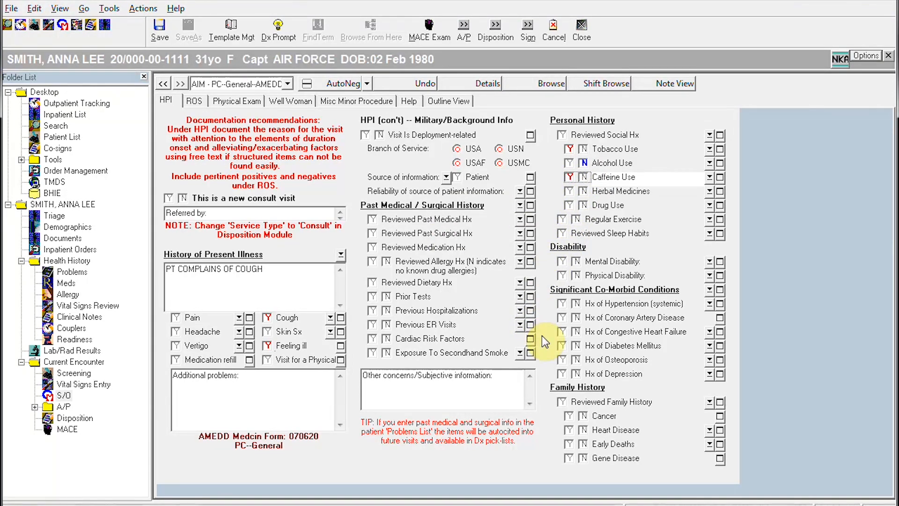
pyautogui.click(194, 101)
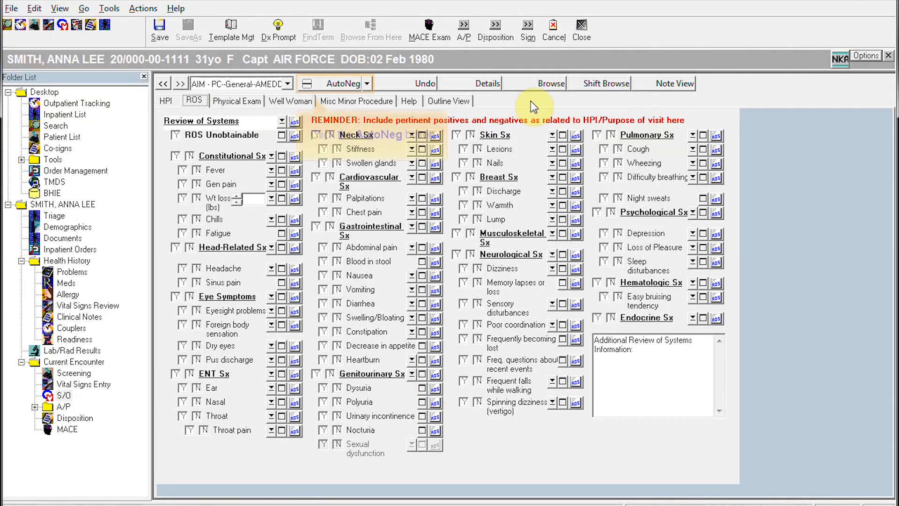
# Step: Use AutoNeg to mark every review of systems section negative
pyautogui.click(339, 85)
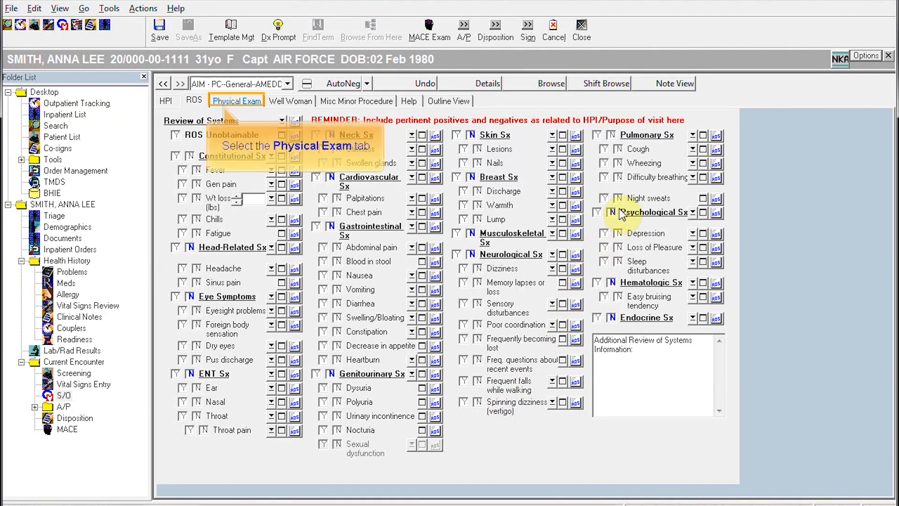
# Step: On the physical exam, record wheezing heard under lung auscultation
pyautogui.click(236, 100)
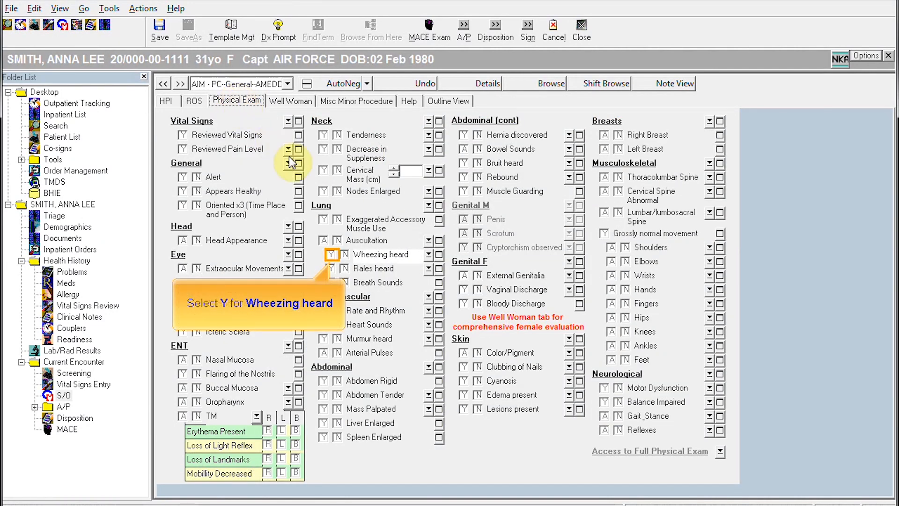
pyautogui.click(332, 255)
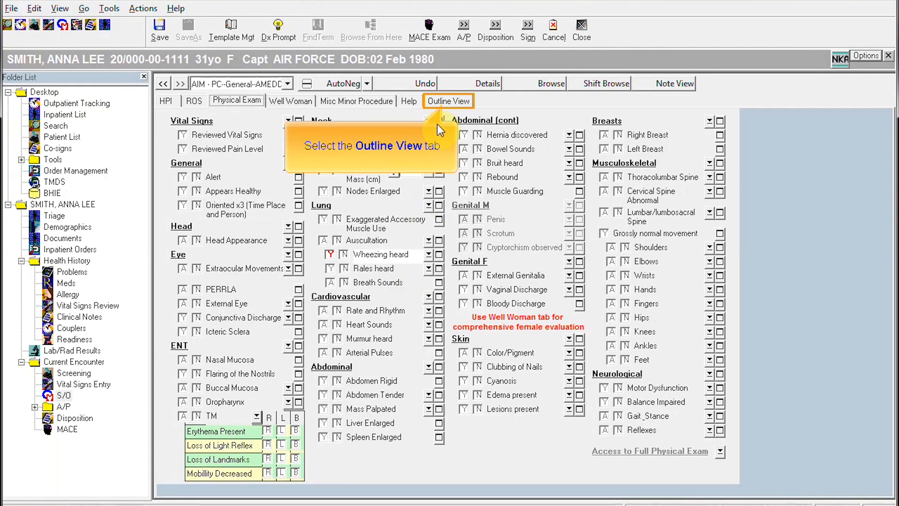
# Step: In Outline View, expand HPI, personal history, review of systems, physical findings and reason for visit
pyautogui.click(446, 101)
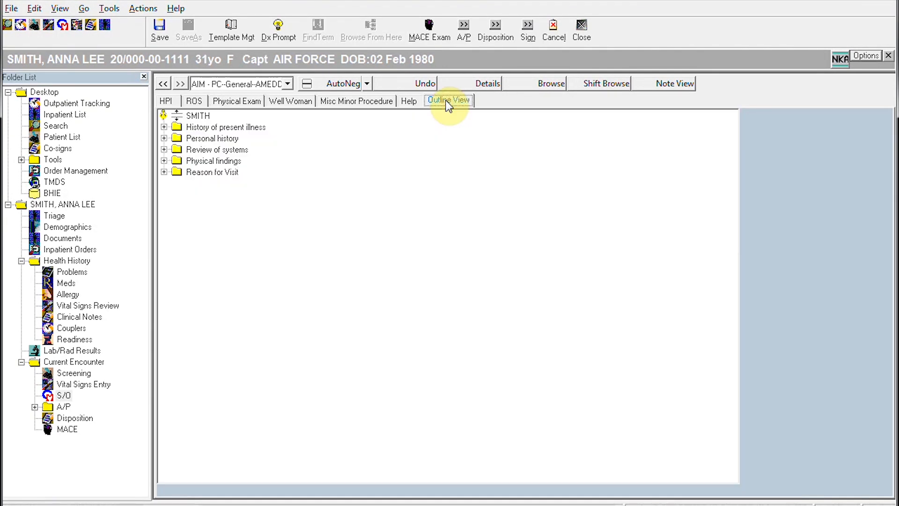
pyautogui.click(164, 127)
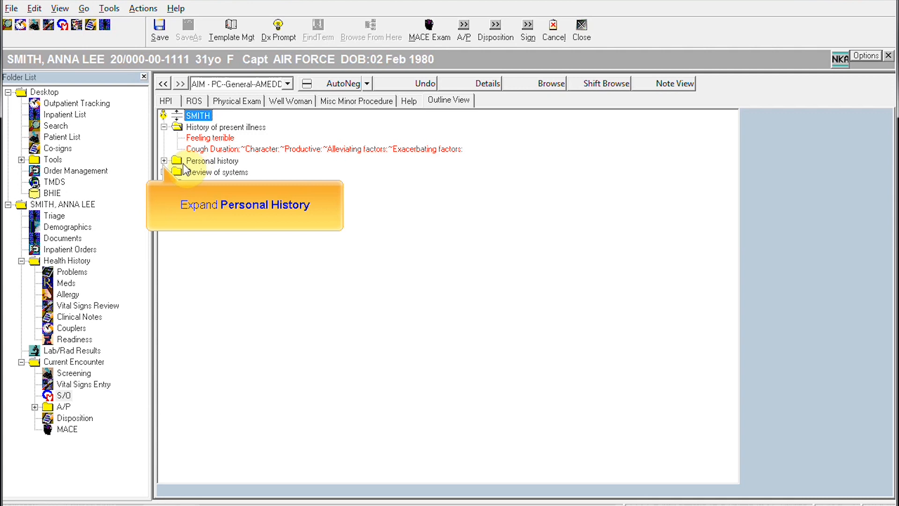
pyautogui.click(163, 161)
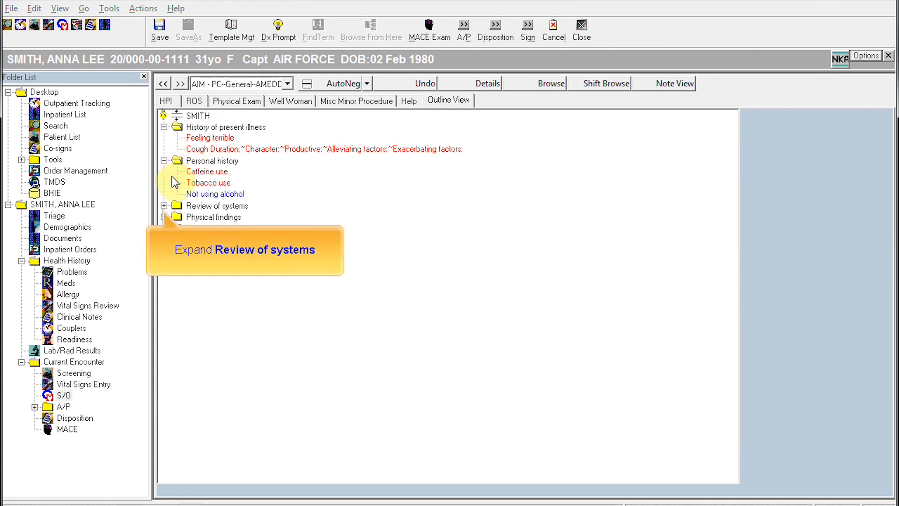
pyautogui.click(164, 206)
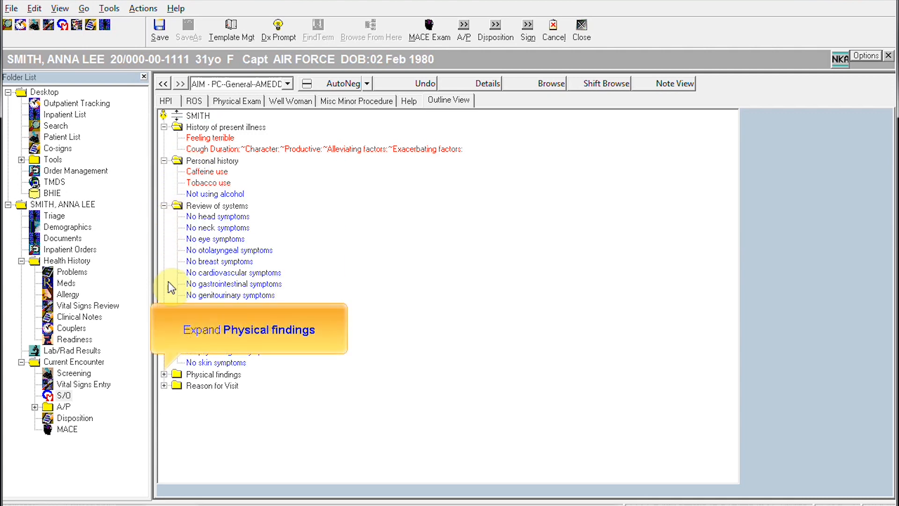
pyautogui.click(164, 374)
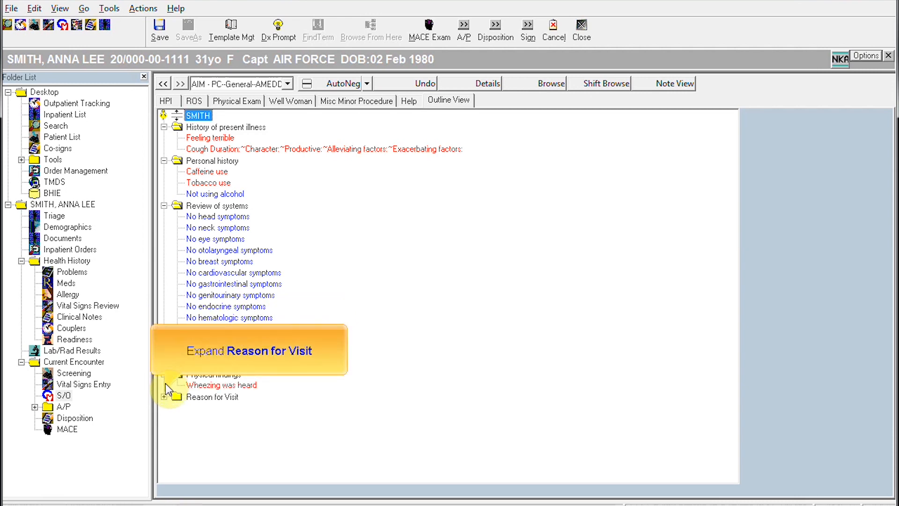
pyautogui.click(164, 397)
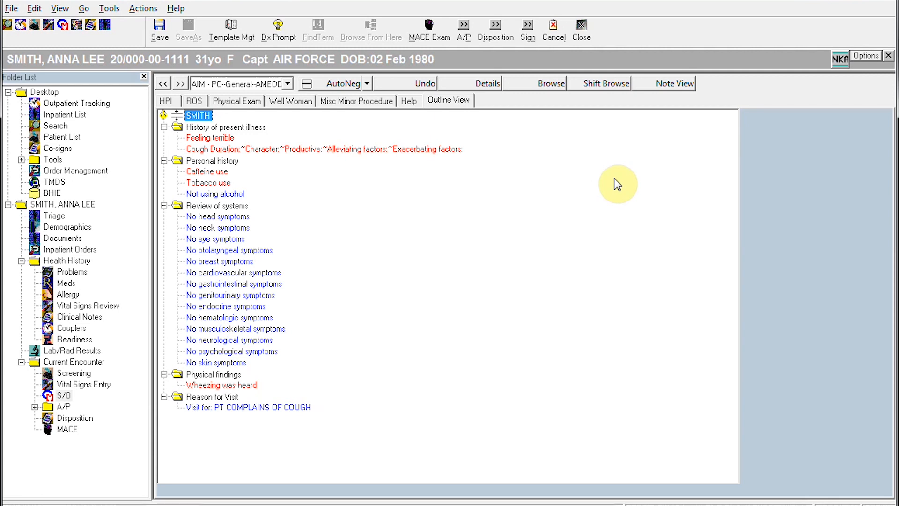
# Step: Display the S/O note as narrative text in Note View, then close the note editor
pyautogui.click(684, 84)
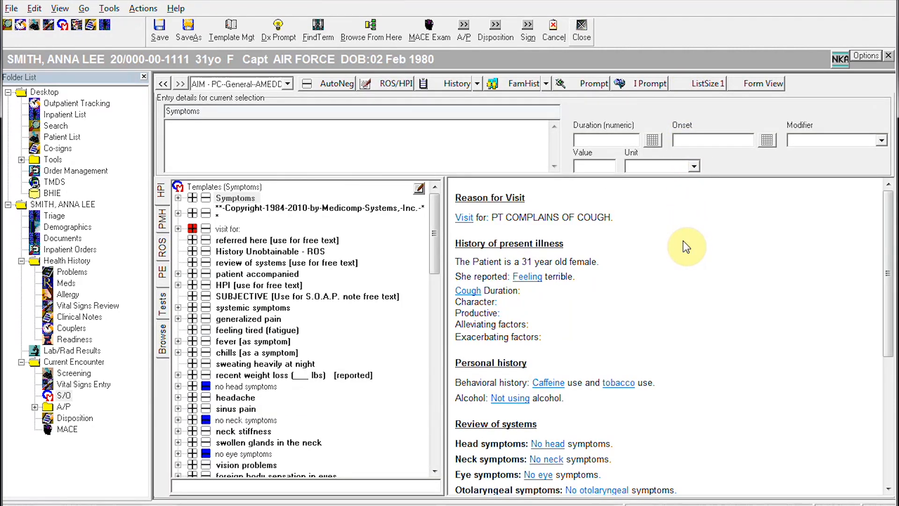
pyautogui.click(582, 31)
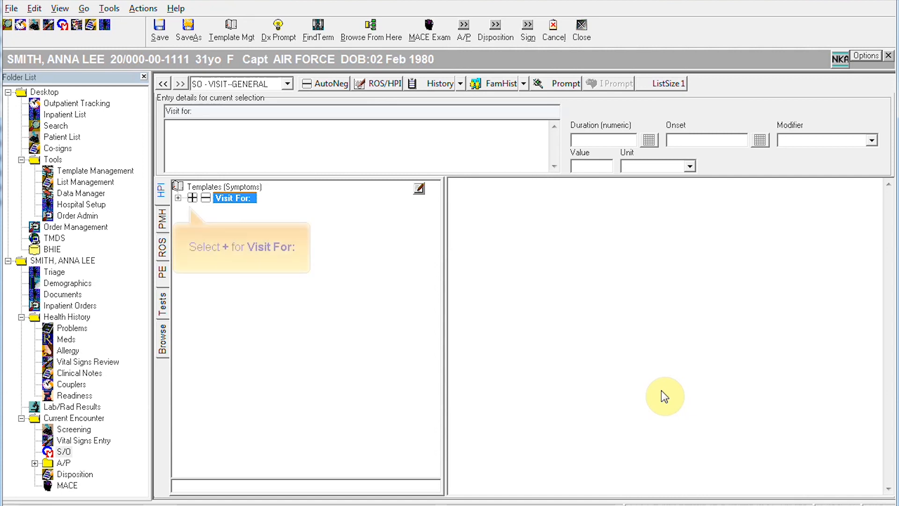
# Step: Add a Visit For entry reading COLD LIKE SYMPTOMS to the SO-VISIT-GENERAL note
pyautogui.click(192, 198)
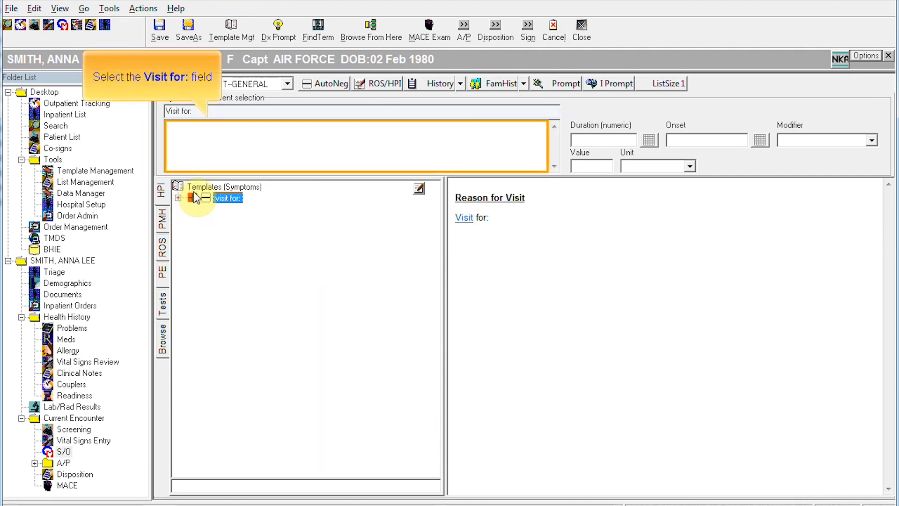
pyautogui.click(204, 134)
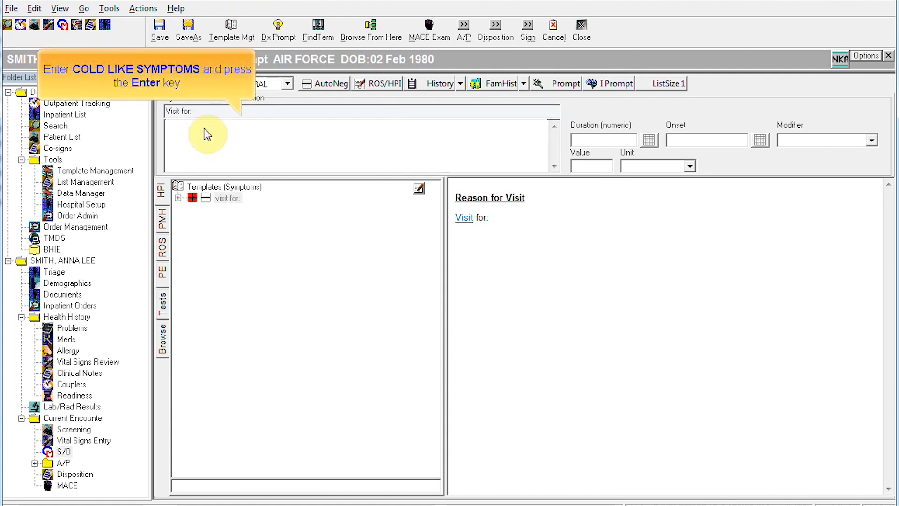
pyautogui.write('cold like symptoms')
pyautogui.press('Return')
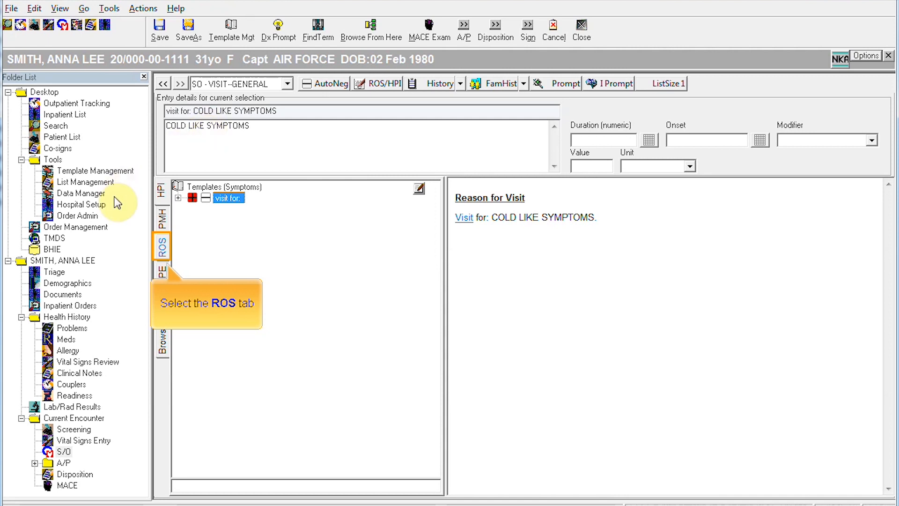
# Step: Record cough as a present HPI symptom with a duration of 2 Days
pyautogui.click(162, 246)
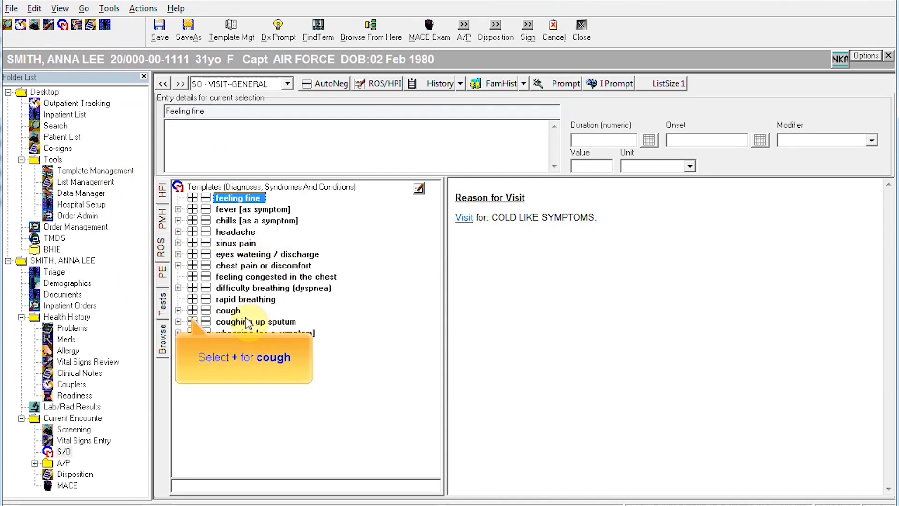
pyautogui.click(192, 311)
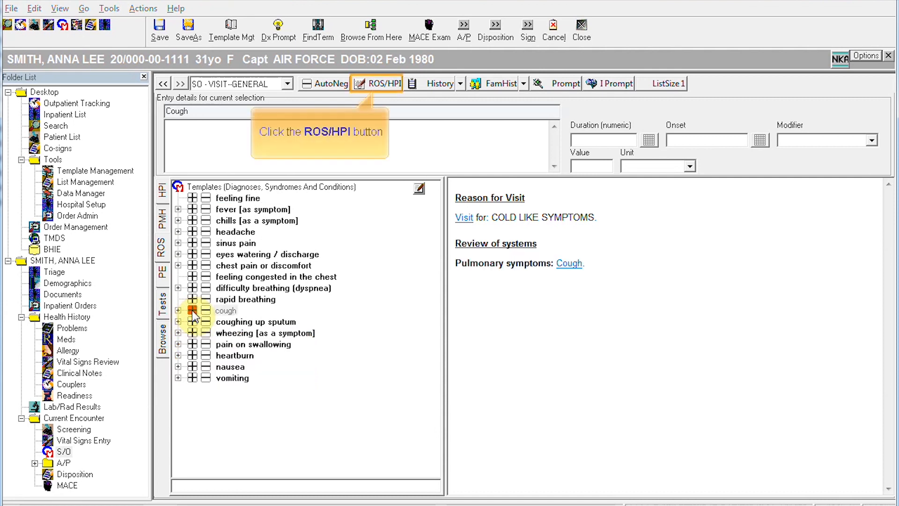
pyautogui.click(383, 85)
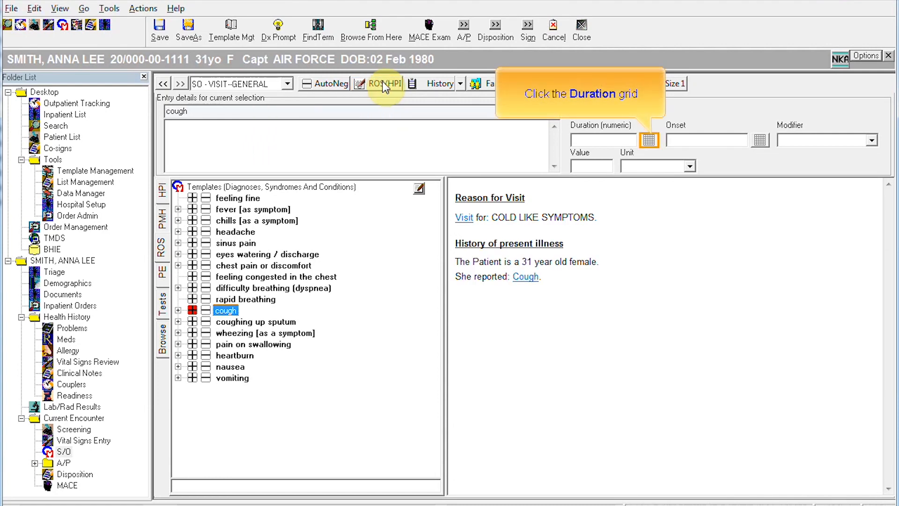
pyautogui.click(649, 140)
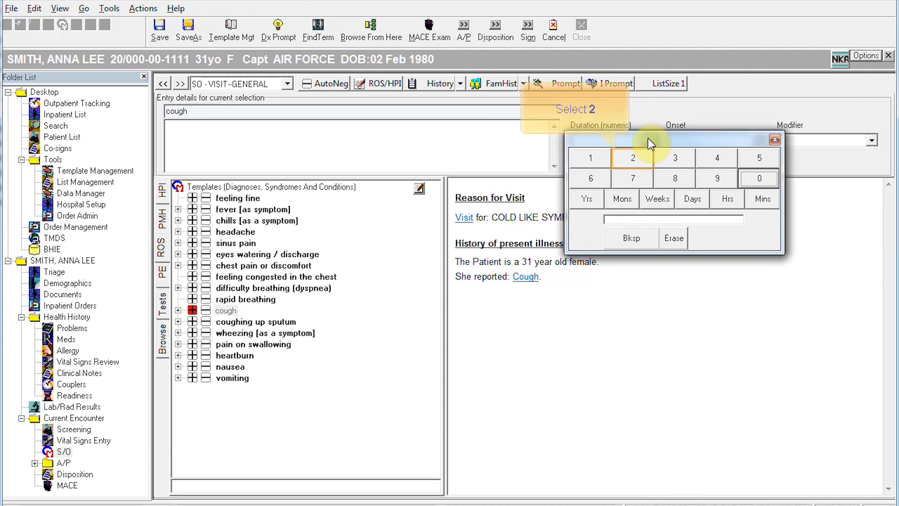
pyautogui.click(636, 164)
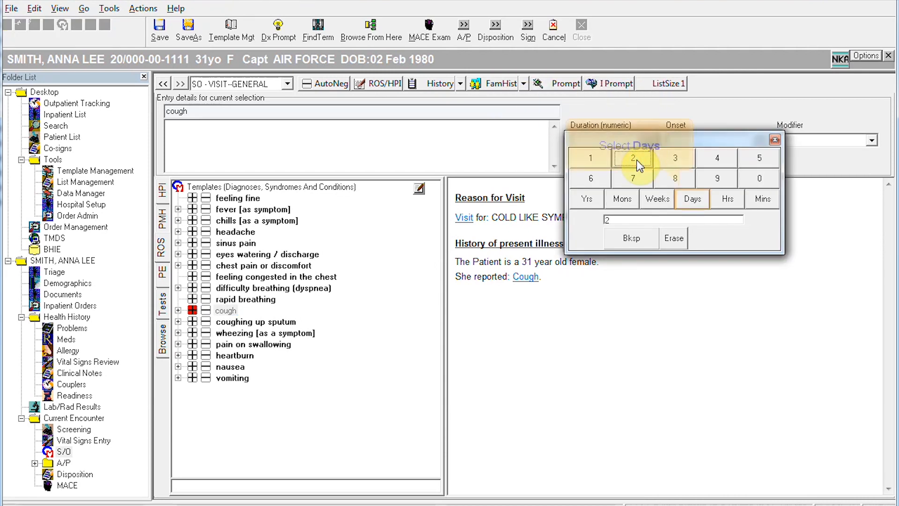
pyautogui.click(690, 198)
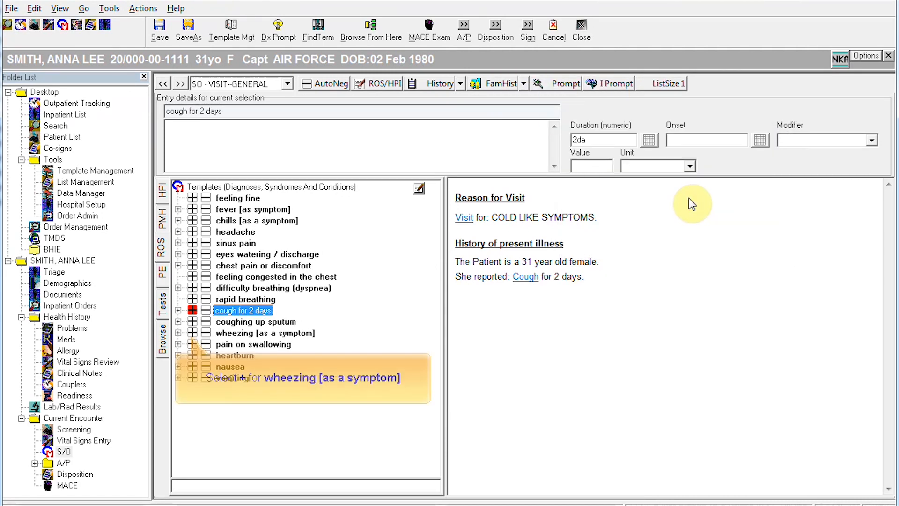
# Step: Add wheezing to the HPI and record no fever, no chills and no headache
pyautogui.click(192, 333)
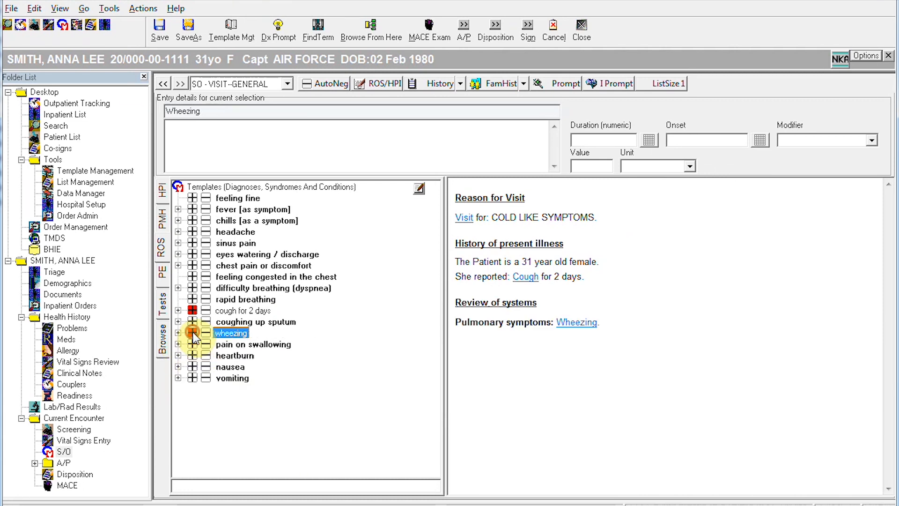
pyautogui.click(383, 88)
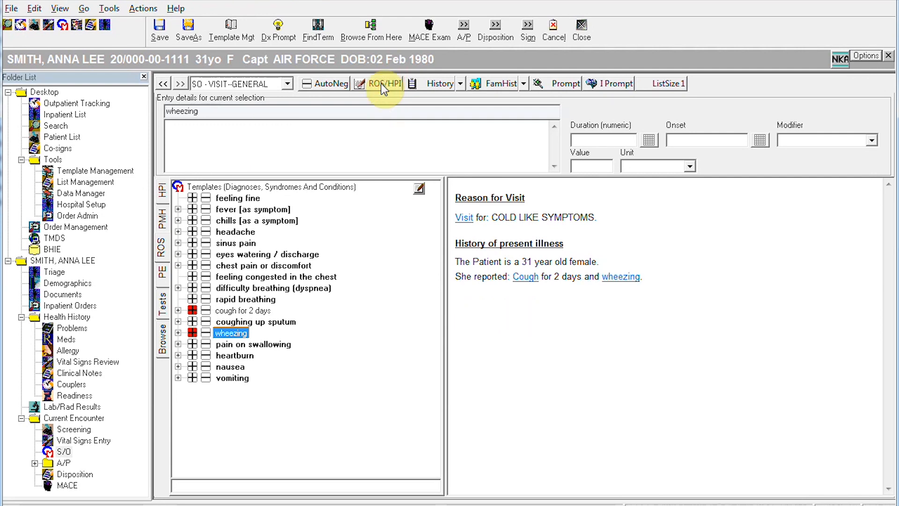
pyautogui.click(204, 209)
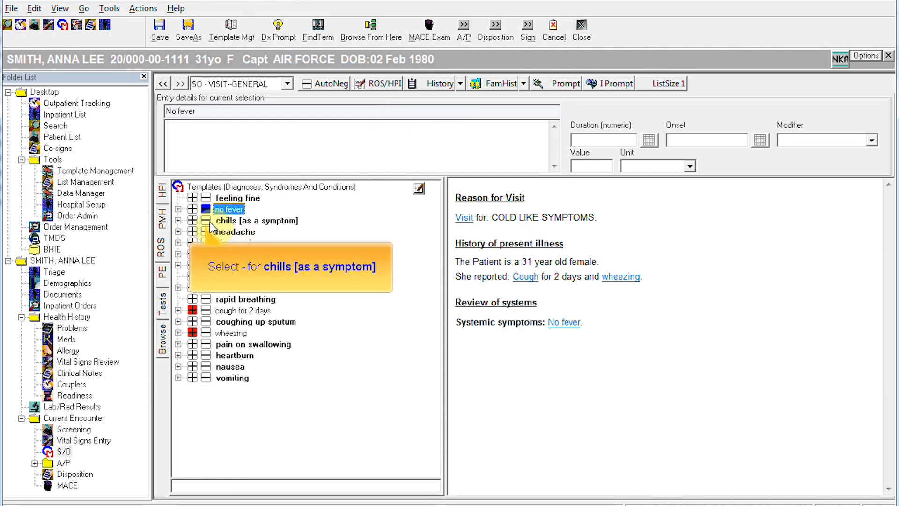
pyautogui.click(208, 221)
pyautogui.click(206, 232)
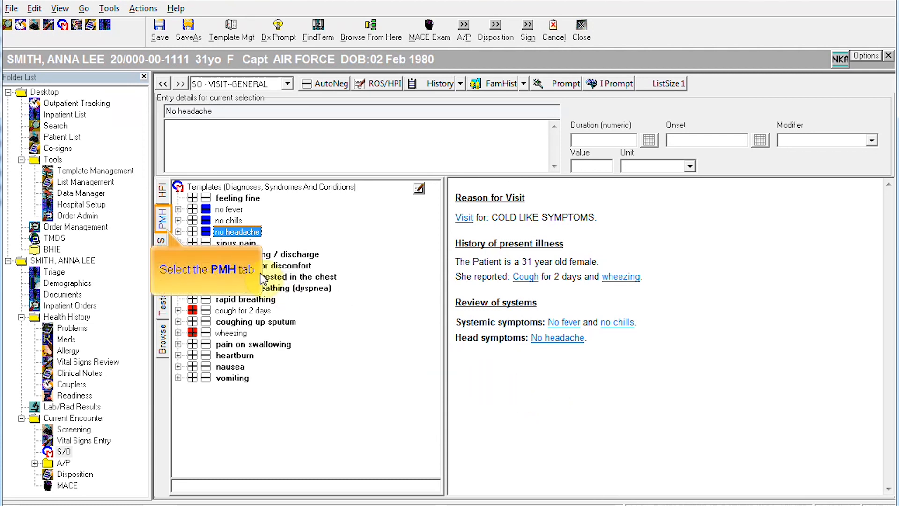
# Step: Record smoking cigarettes as behavioral history from the PMH templates
pyautogui.click(160, 224)
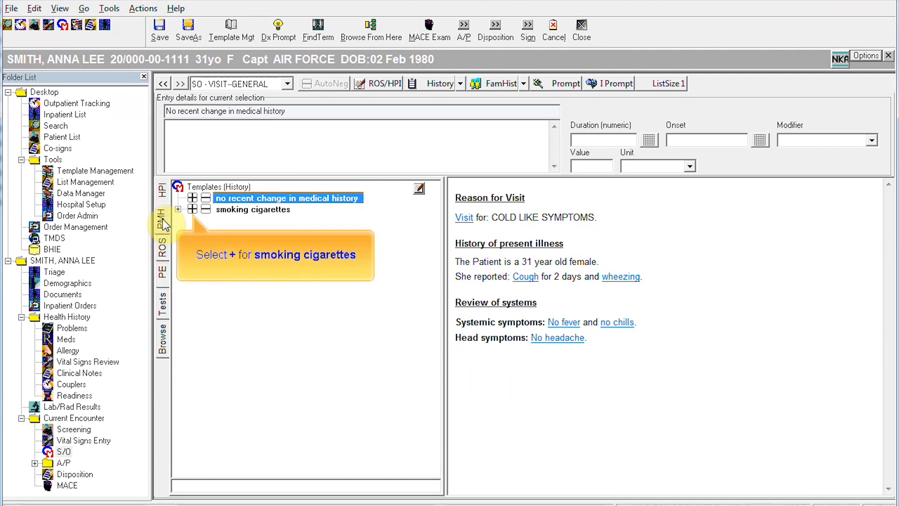
pyautogui.click(192, 209)
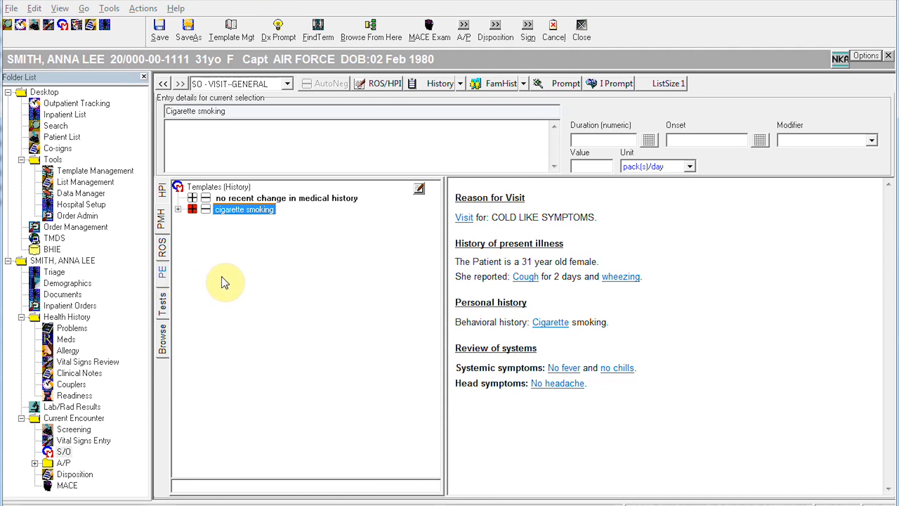
# Step: Record exam: oriented, no acute distress, no nasal discharge, cervical nodes normal, wheezing, normal heart rhythm
pyautogui.click(164, 274)
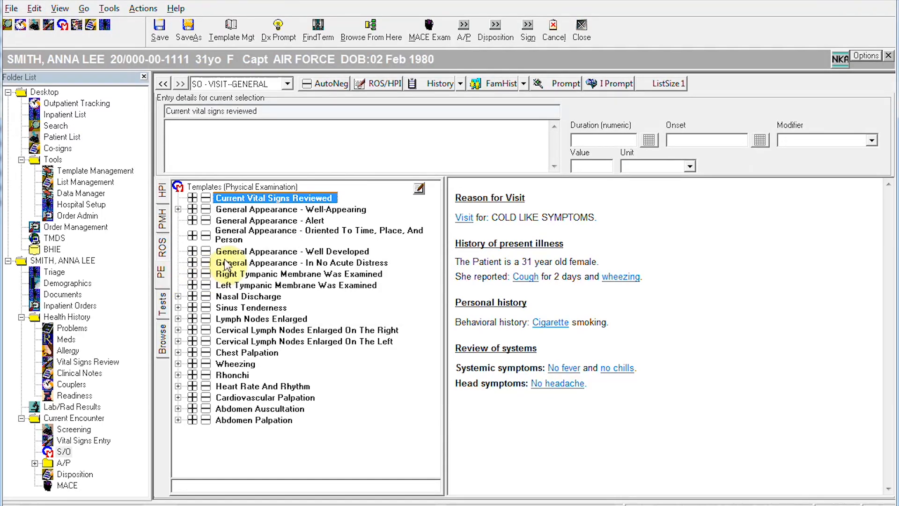
pyautogui.click(193, 235)
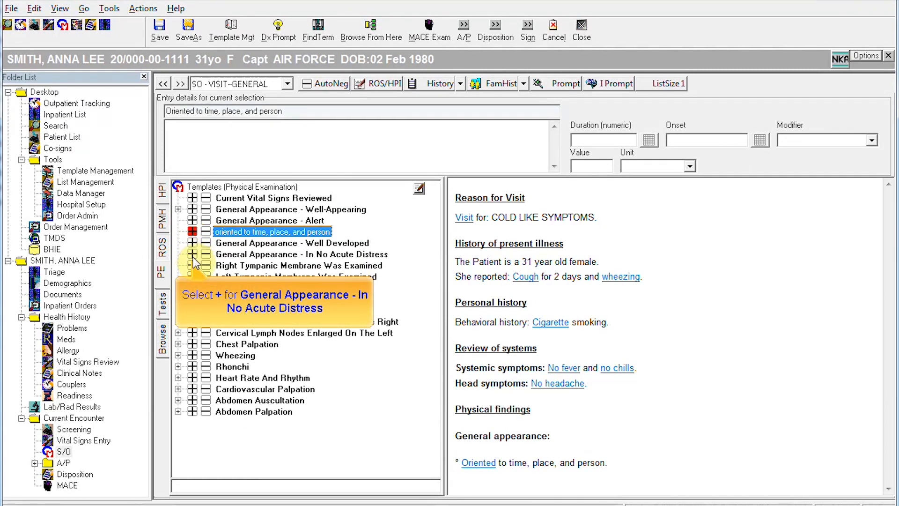
pyautogui.click(192, 257)
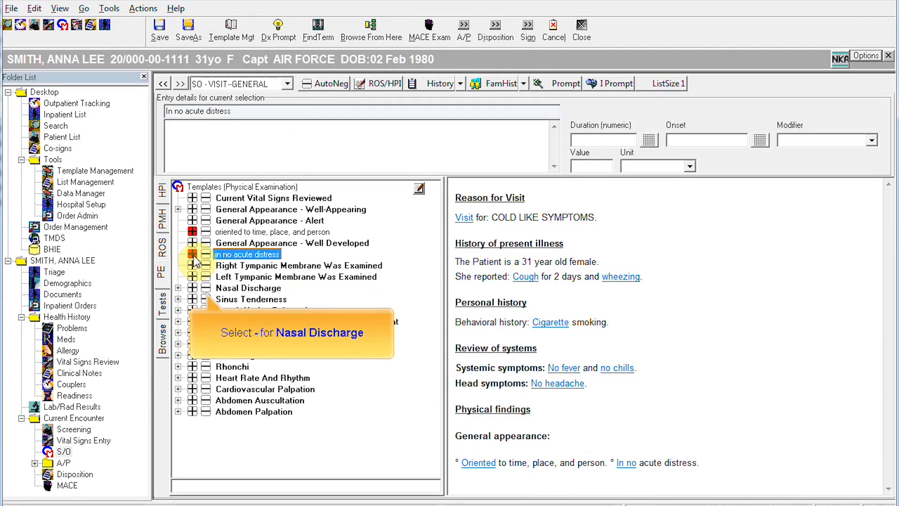
pyautogui.click(206, 288)
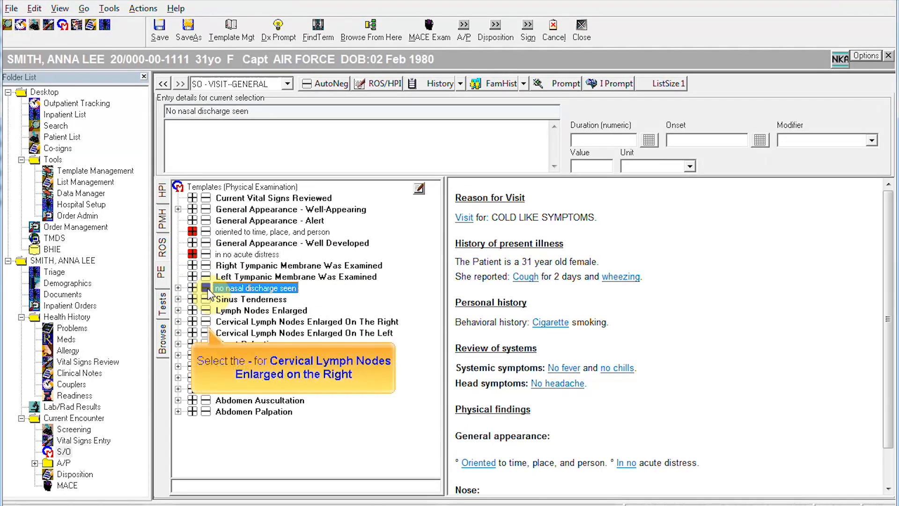
pyautogui.click(206, 322)
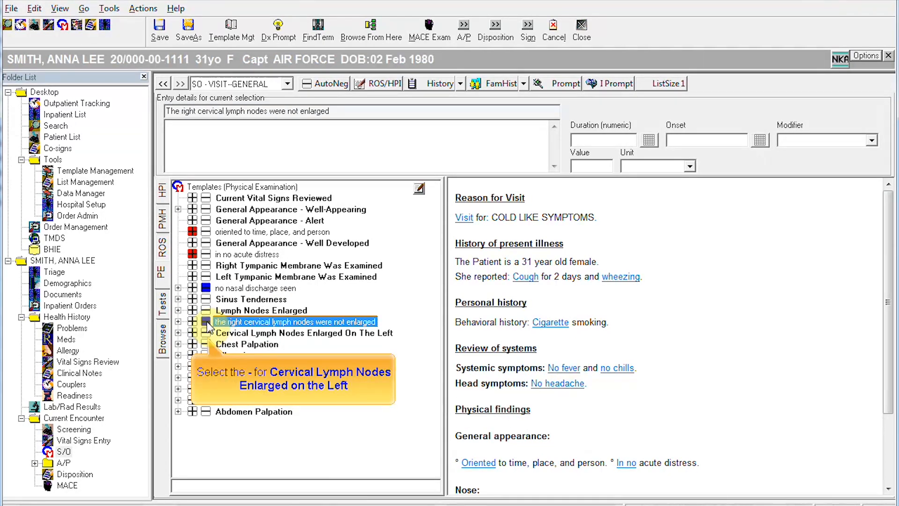
pyautogui.click(206, 332)
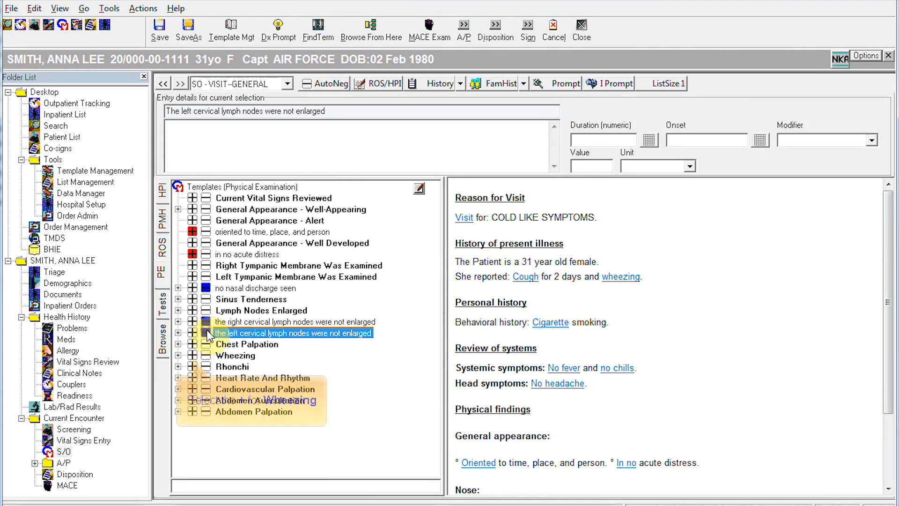
pyautogui.click(191, 354)
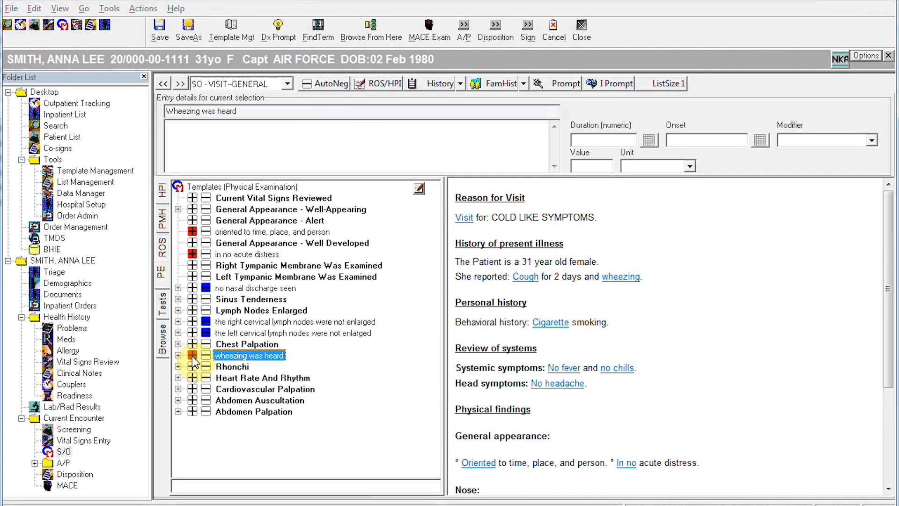
pyautogui.click(206, 379)
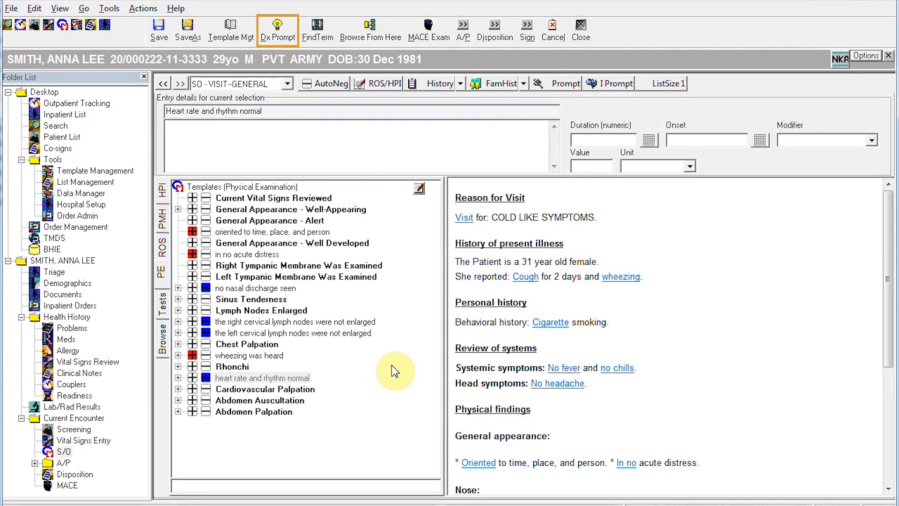
# Step: Search Dx Prompt for ACUTE BRONCHITIS and select it as the diagnosis to prompt
pyautogui.click(290, 35)
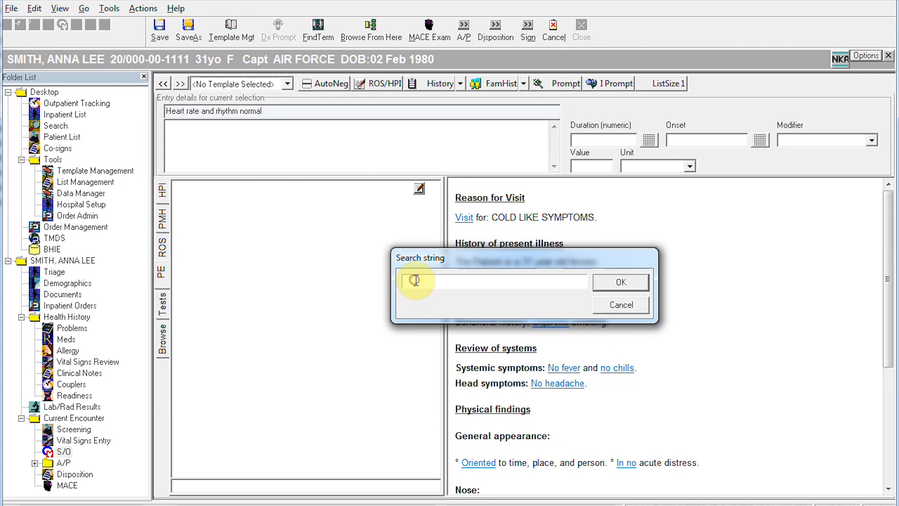
pyautogui.write('UTE BRONCHIS')
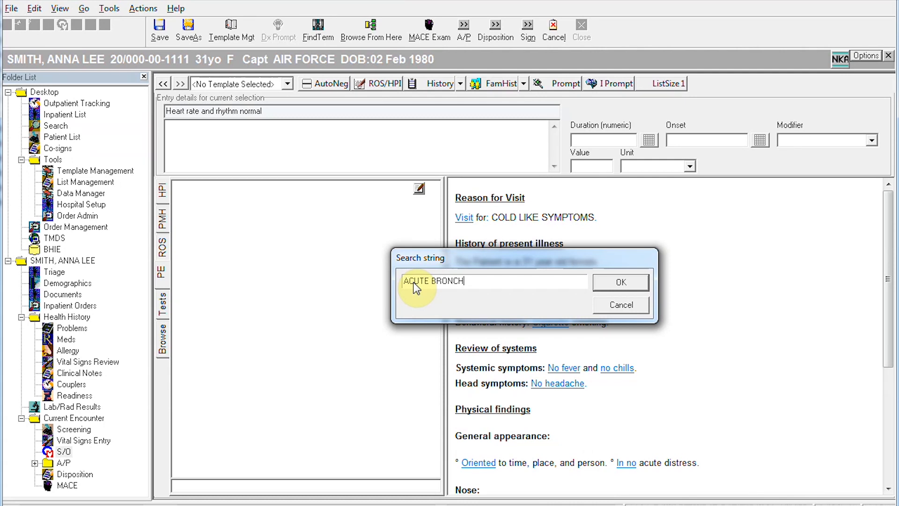
pyautogui.press('BackSpace')
pyautogui.write('TIS')
pyautogui.click(610, 283)
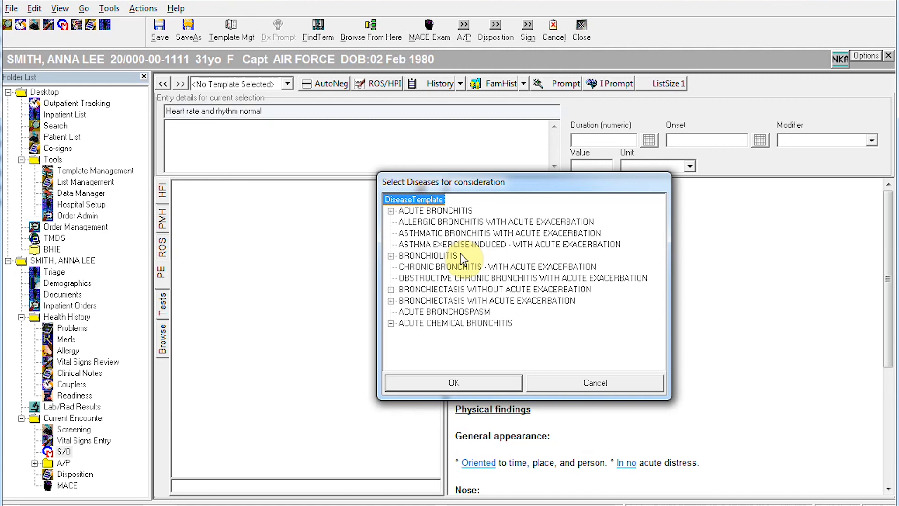
pyautogui.click(426, 211)
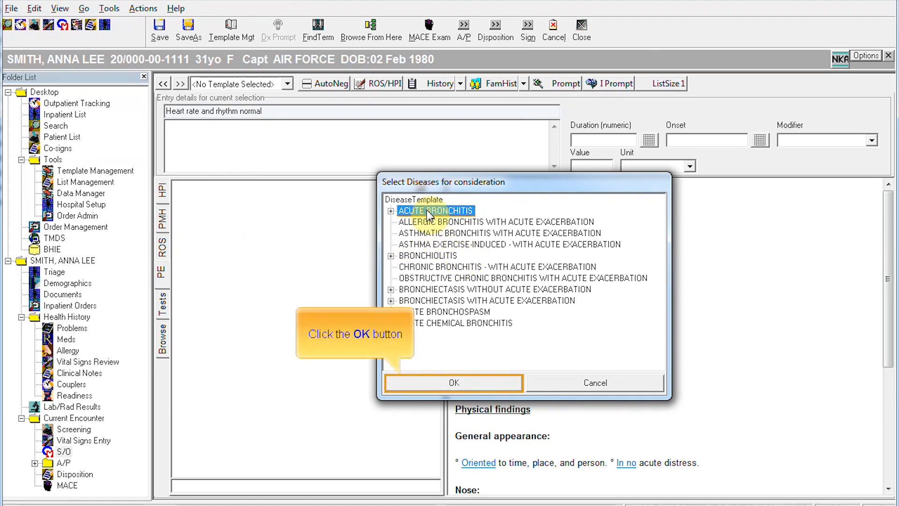
pyautogui.click(443, 386)
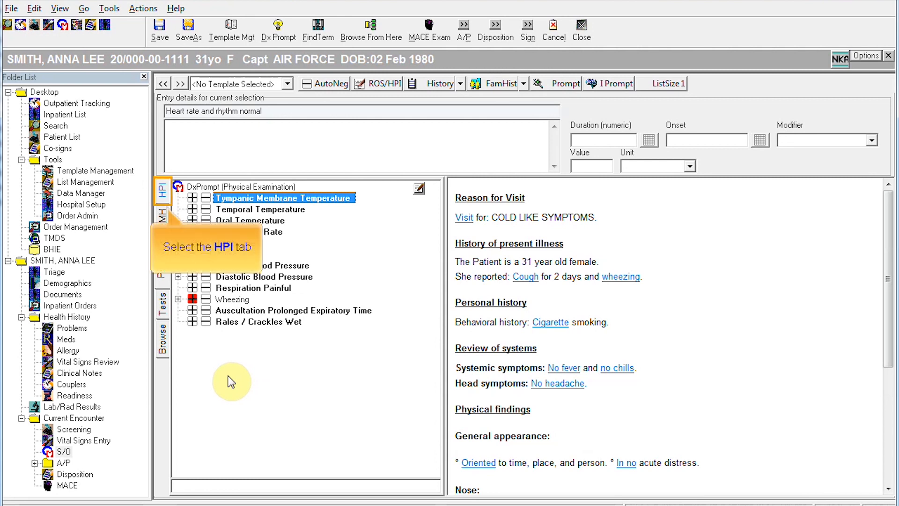
# Step: Record hacking cough and coughing up sputum as present, with no chest pain or chest congestion
pyautogui.click(163, 191)
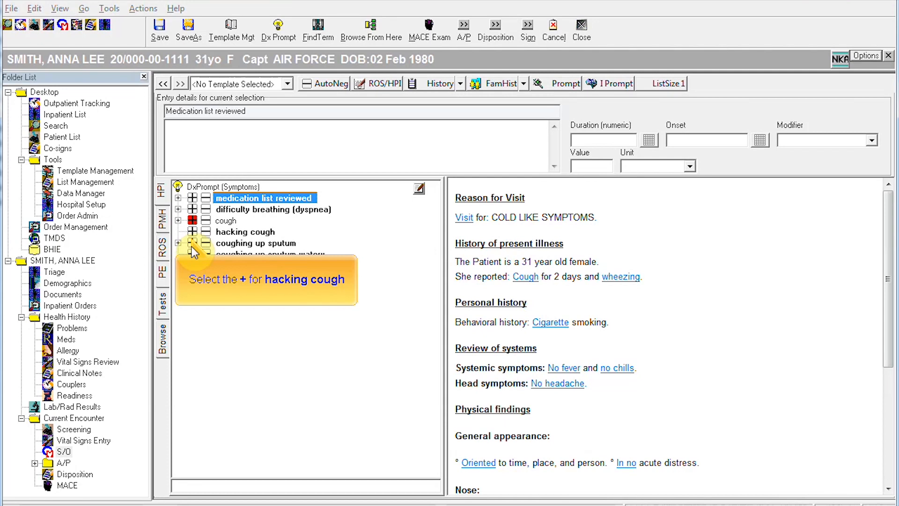
pyautogui.click(192, 232)
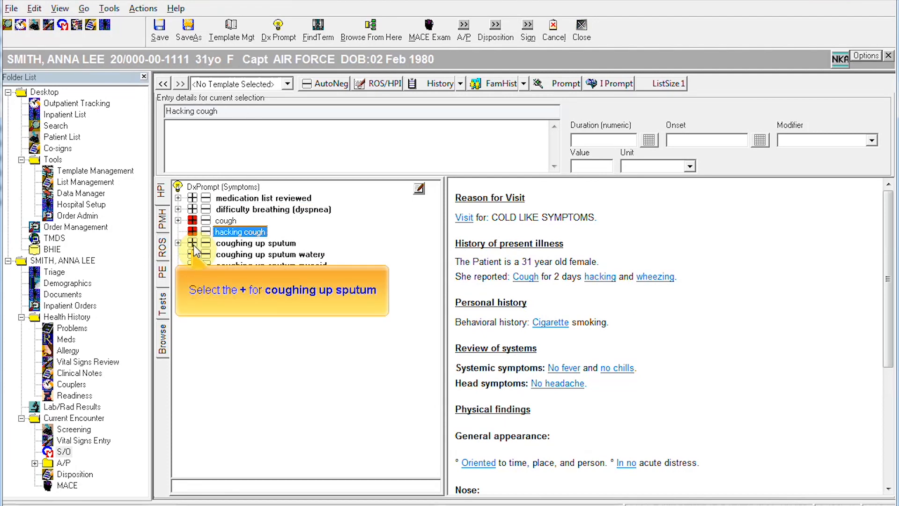
pyautogui.click(192, 244)
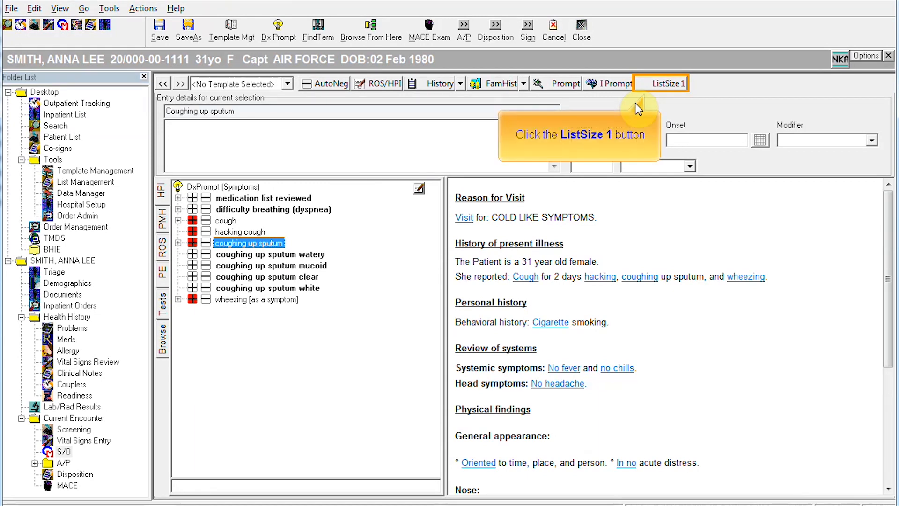
pyautogui.click(674, 86)
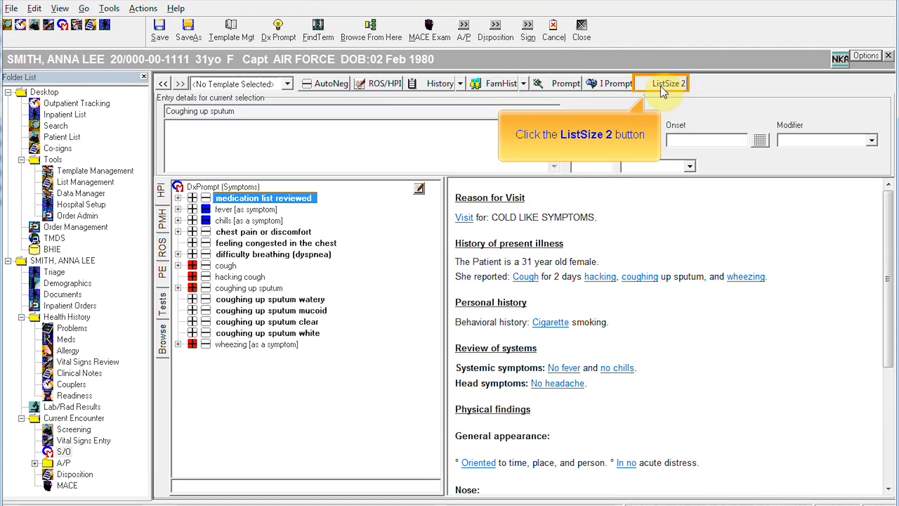
pyautogui.click(665, 84)
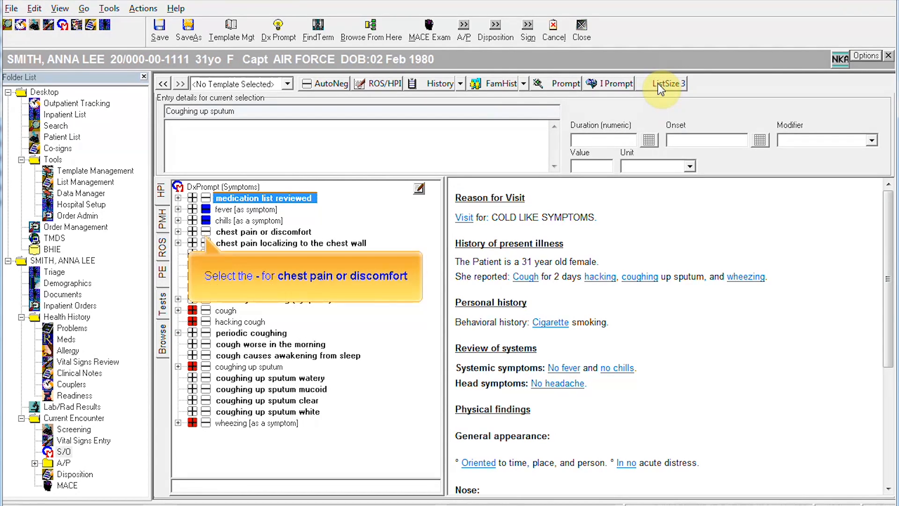
pyautogui.click(205, 232)
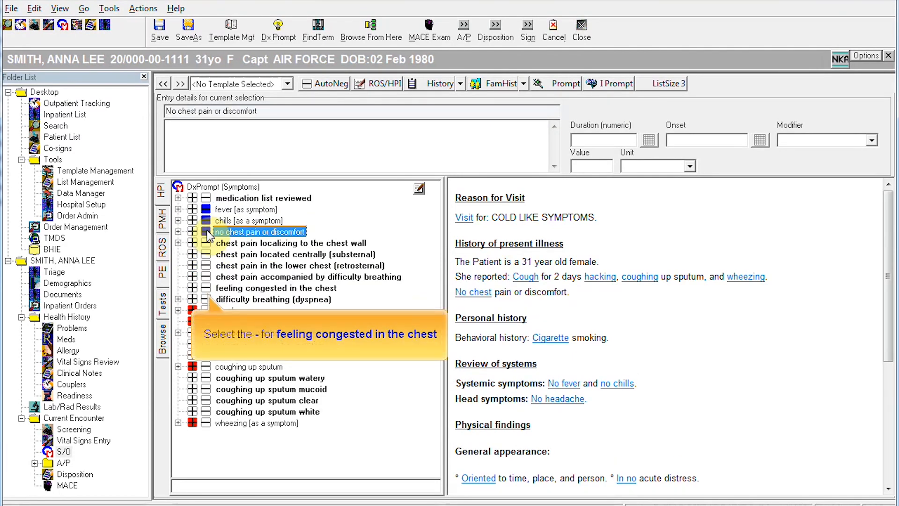
pyautogui.click(205, 288)
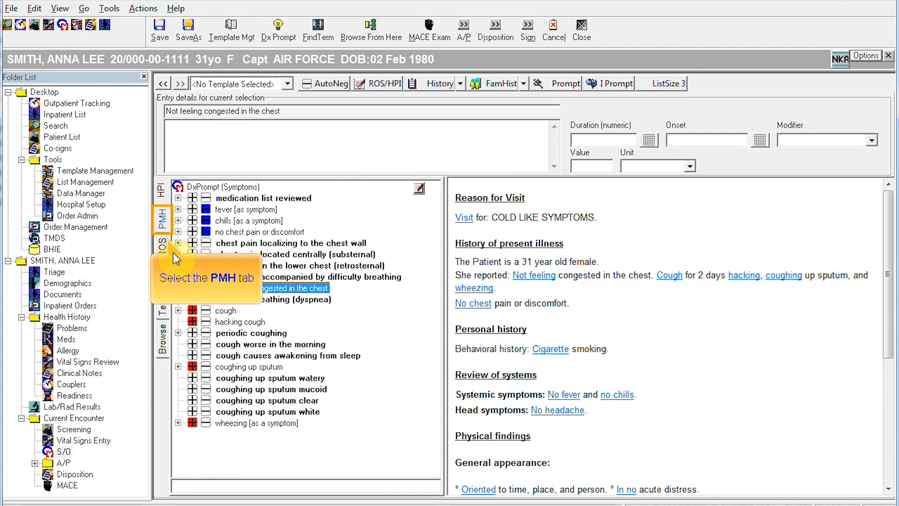
# Step: Mark no history of acute bronchitis on PMH and no wet rales/crackles on PE
pyautogui.click(164, 218)
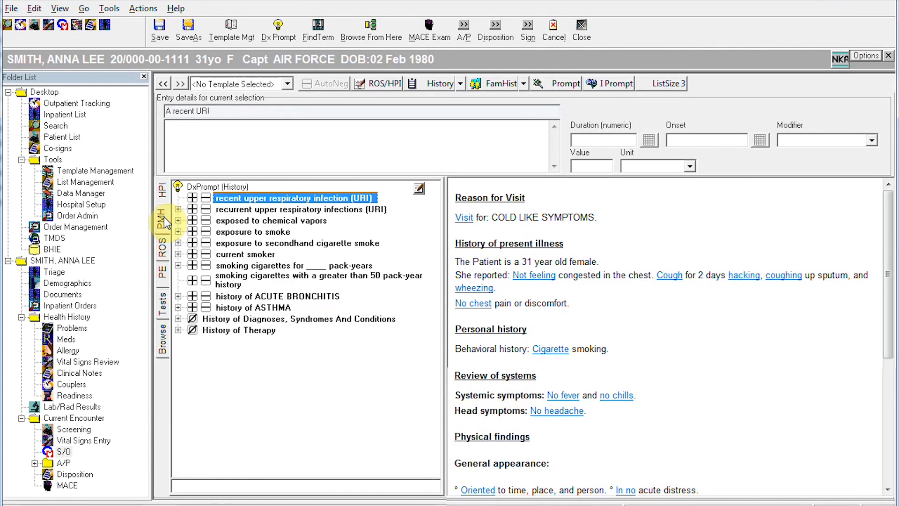
pyautogui.click(206, 297)
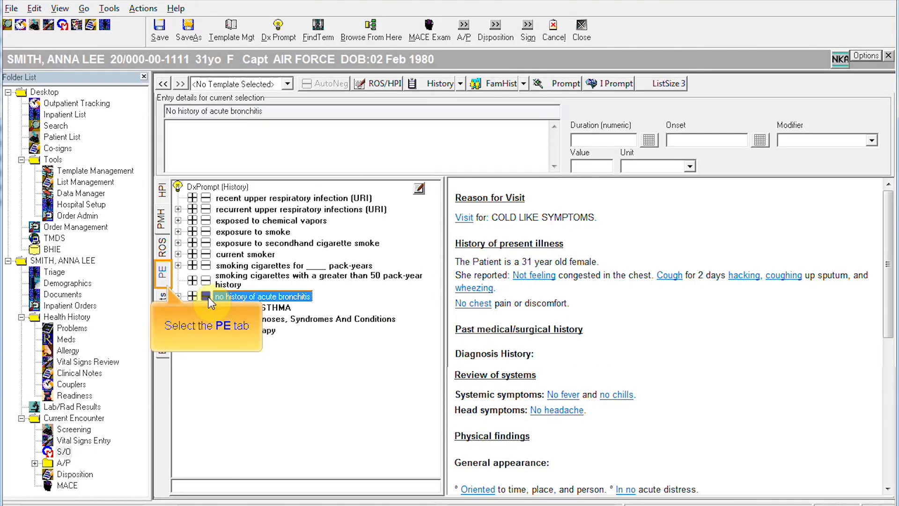
pyautogui.click(162, 273)
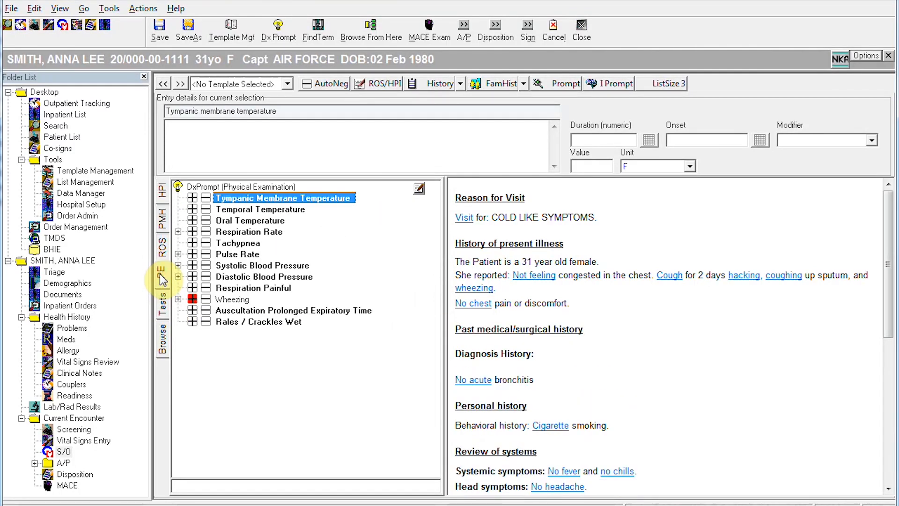
pyautogui.click(205, 322)
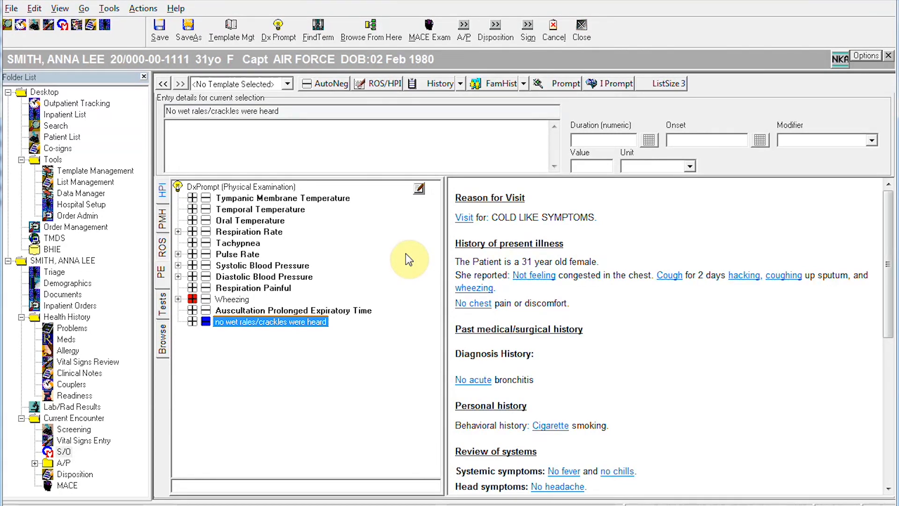
# Step: Add SINUS PRESSURE as free-text HPI, trimming the mistyped extra word NOTED before confirming
pyautogui.click(161, 199)
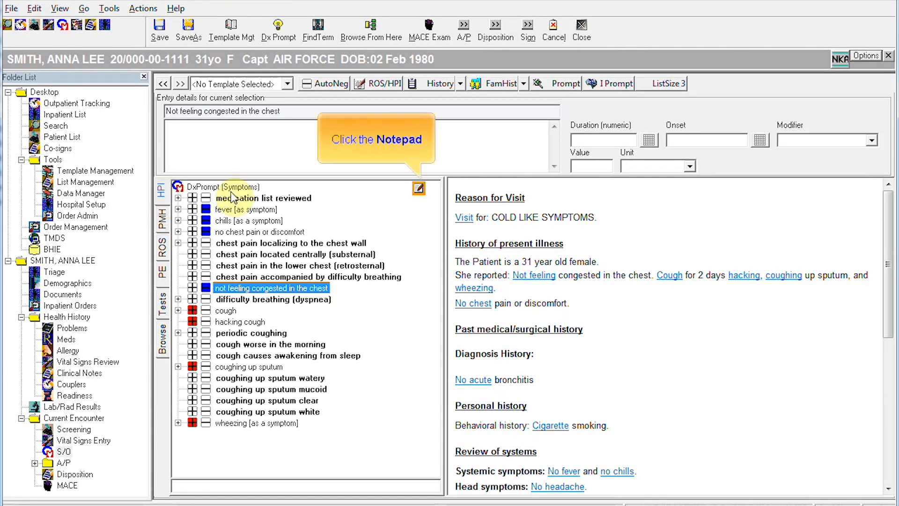
pyautogui.click(419, 187)
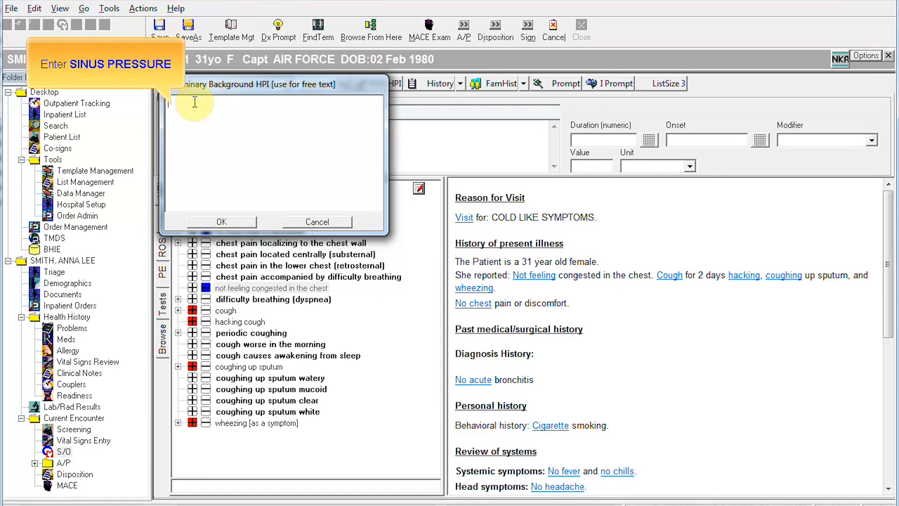
pyautogui.write('SINUS PRESS')
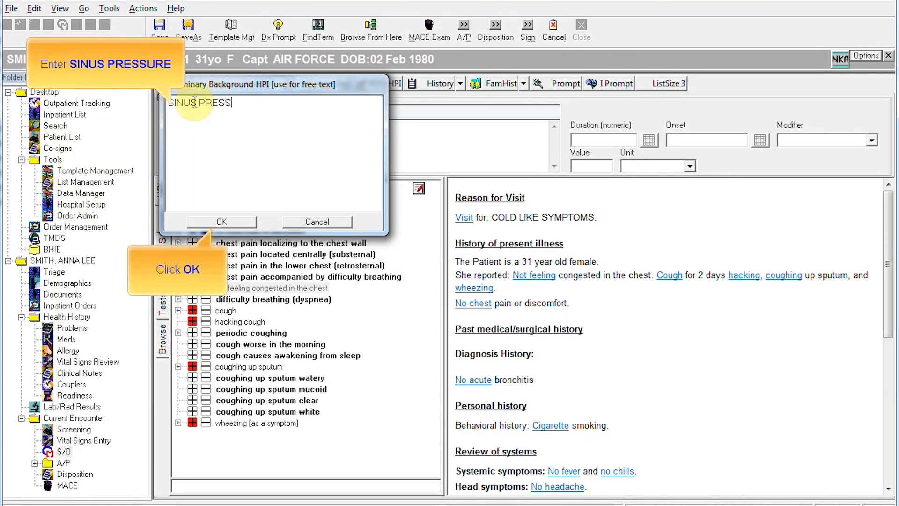
pyautogui.write('URE NOTED')
pyautogui.click(226, 222)
pyautogui.click(293, 104)
pyautogui.tripleClick(293, 102)
pyautogui.click(293, 102)
pyautogui.press('BackSpace')
pyautogui.press('BackSpace')
pyautogui.press('BackSpace')
pyautogui.press('BackSpace')
pyautogui.press('BackSpace')
pyautogui.press('BackSpace')
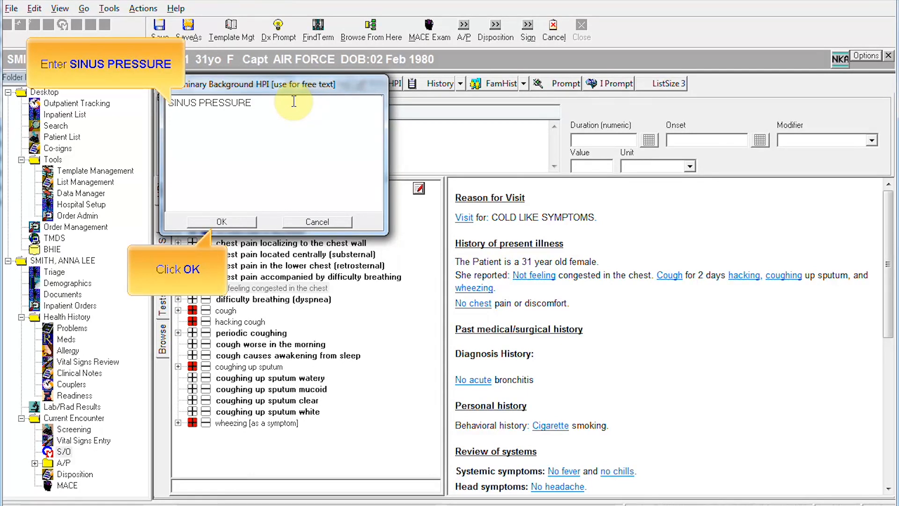
pyautogui.click(229, 221)
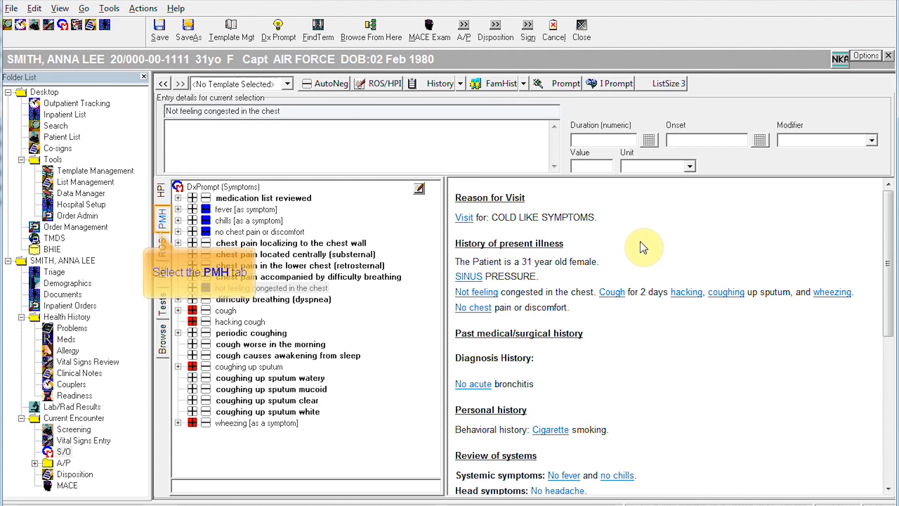
# Step: Add a past-medical-history free-text entry reading NO FAMILY HX OF ASTHMA
pyautogui.click(162, 219)
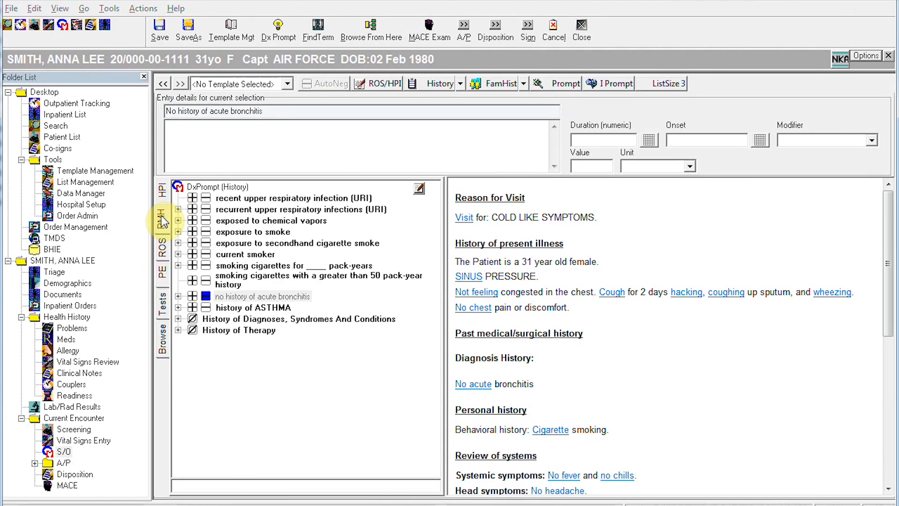
pyautogui.click(419, 189)
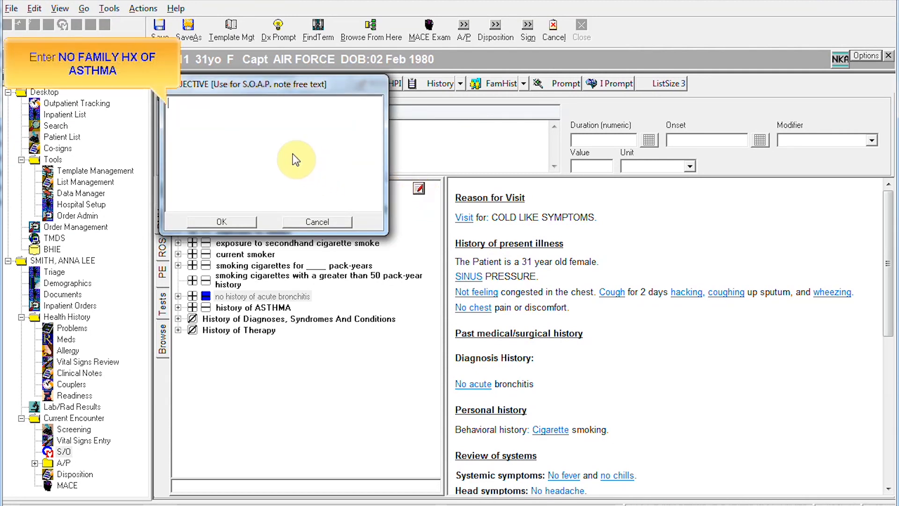
pyautogui.write('NO F')
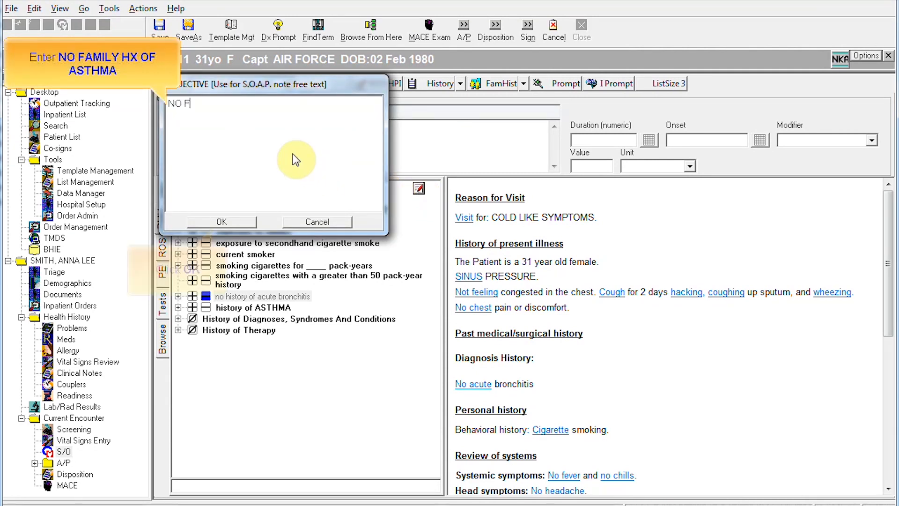
pyautogui.write('AMILY HX OF')
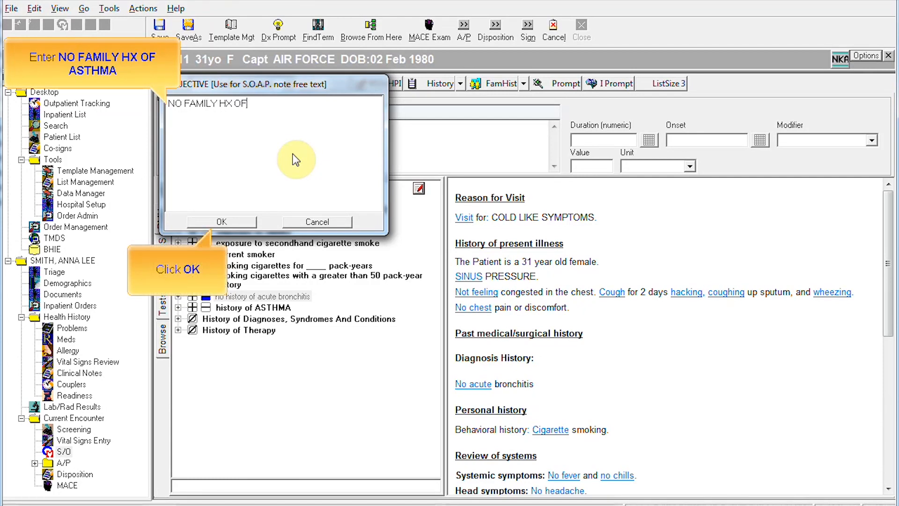
pyautogui.write(' ASTHMA')
pyautogui.click(238, 222)
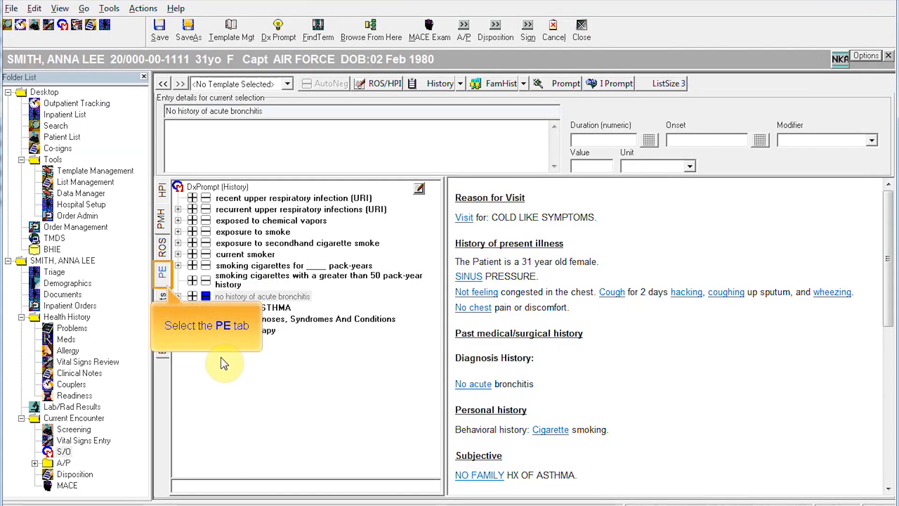
# Step: Enter PE COMPLETE as free text under physical exam findings and scroll to verify it
pyautogui.click(164, 273)
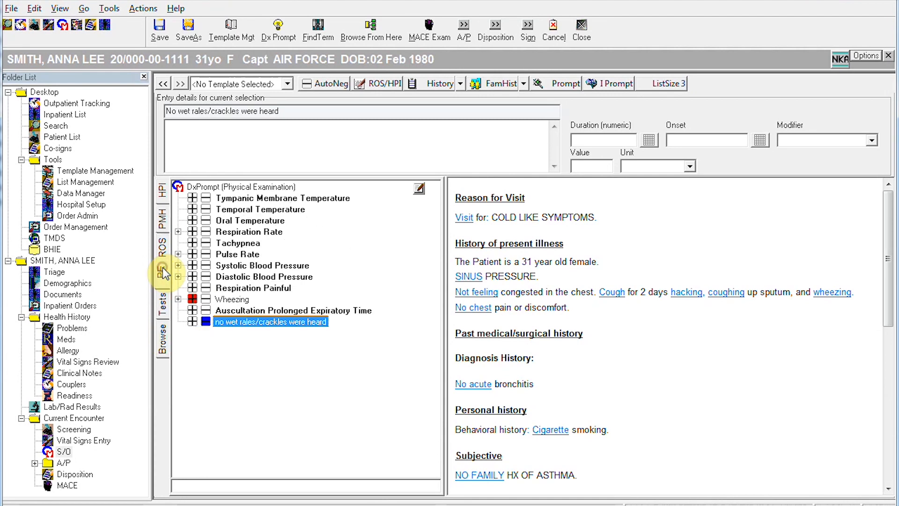
pyautogui.click(419, 188)
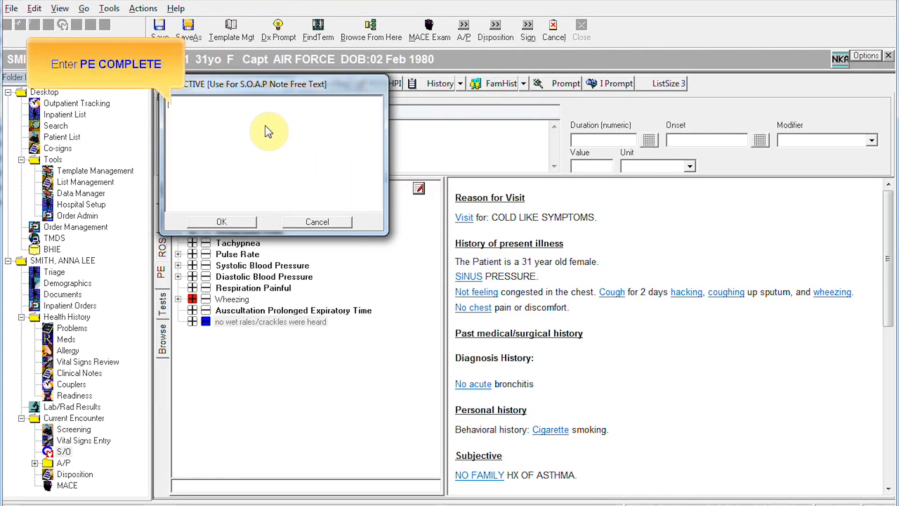
pyautogui.write('PE COMPLETE')
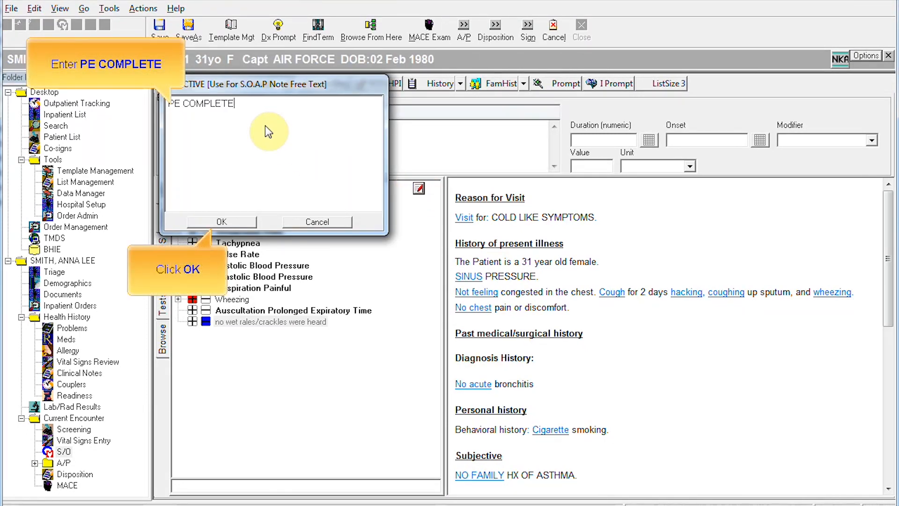
pyautogui.click(216, 221)
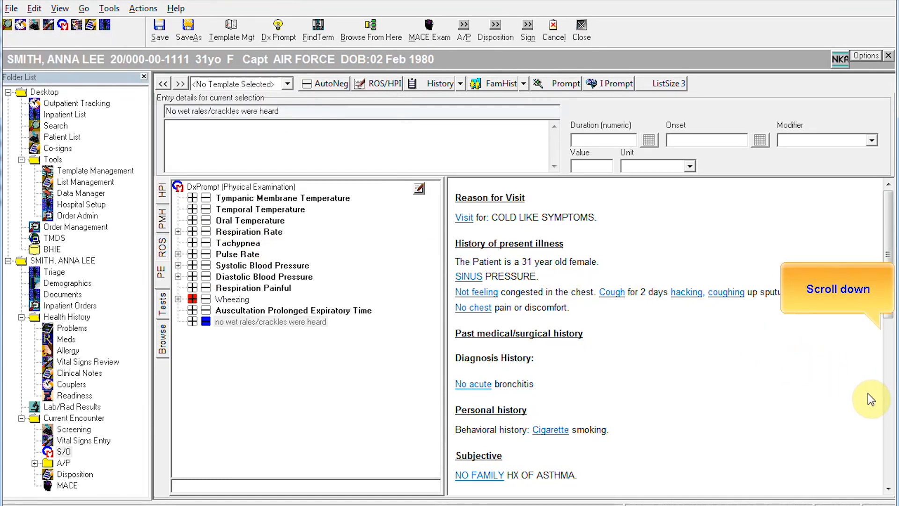
pyautogui.click(887, 419)
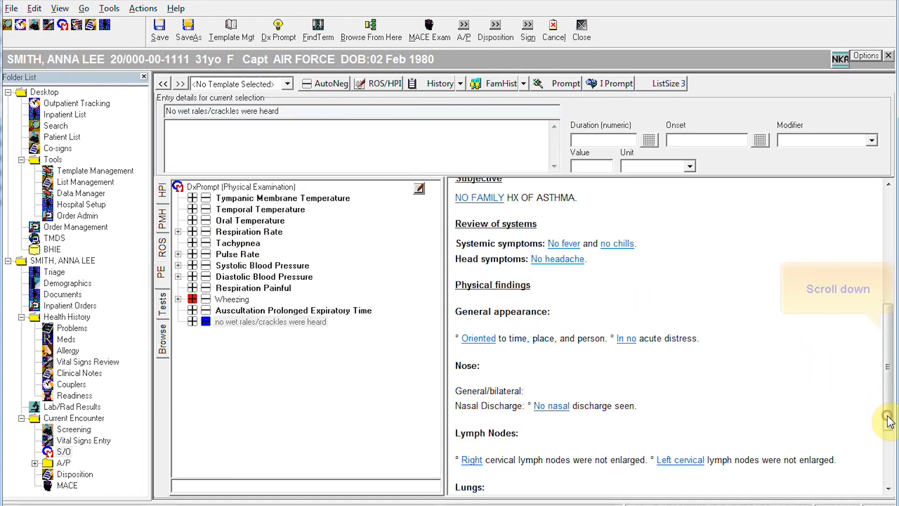
pyautogui.click(888, 447)
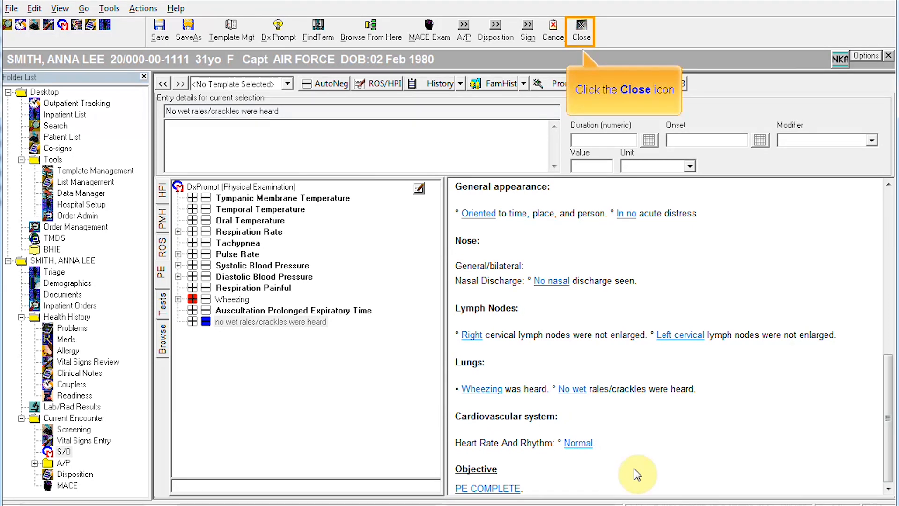
# Step: Close the S/O note editor and bring up the encounter's Disposition form
pyautogui.click(581, 29)
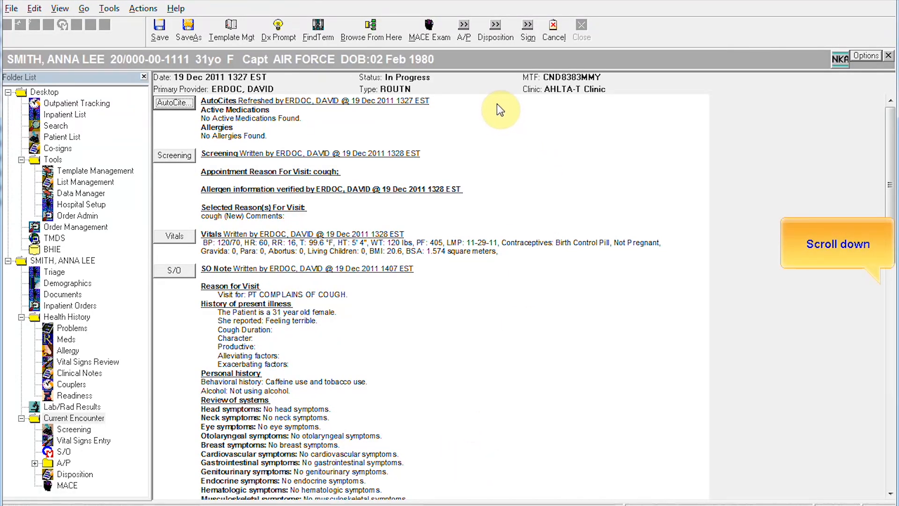
pyautogui.click(890, 396)
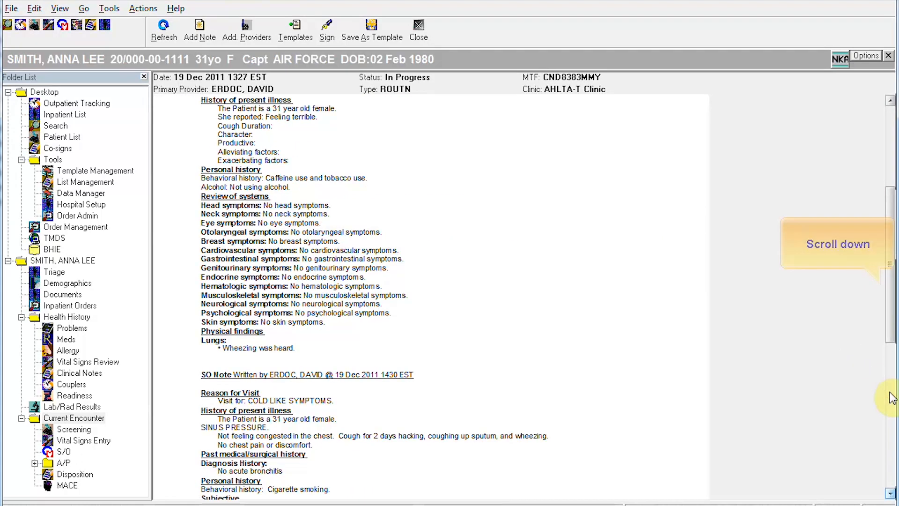
pyautogui.click(890, 442)
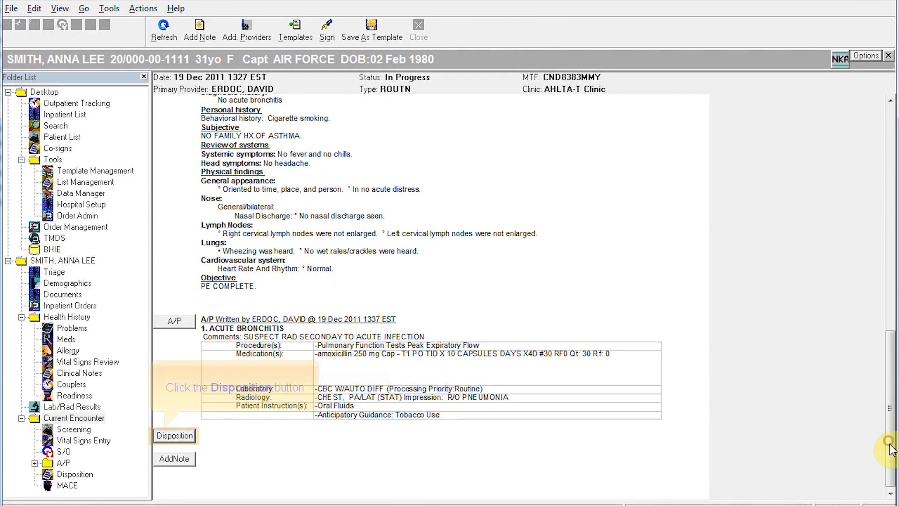
pyautogui.click(177, 436)
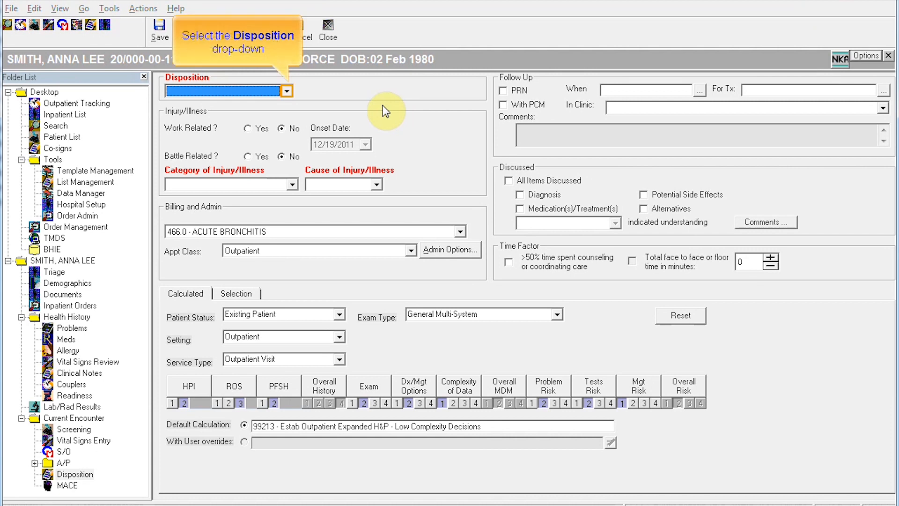
# Step: Set disposition to Sick at Home / Quarters for 24 Hours, category Respiratory
pyautogui.click(287, 91)
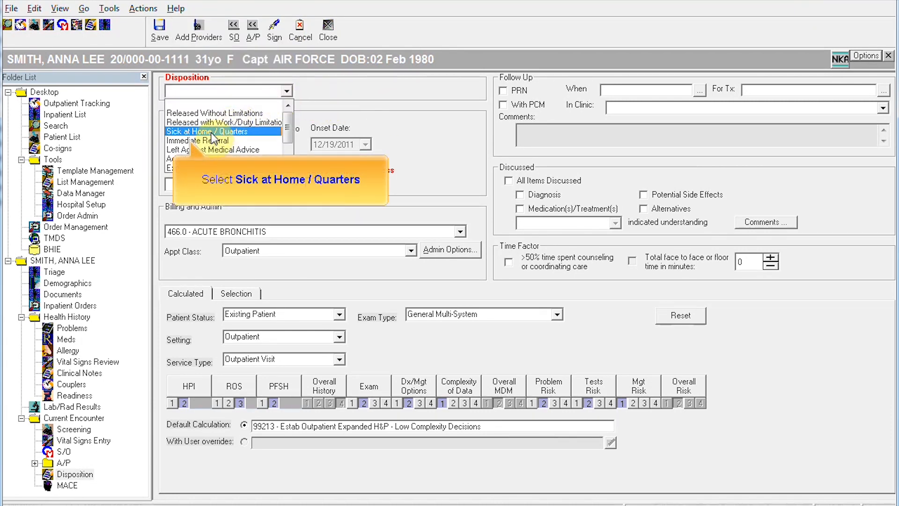
pyautogui.click(211, 133)
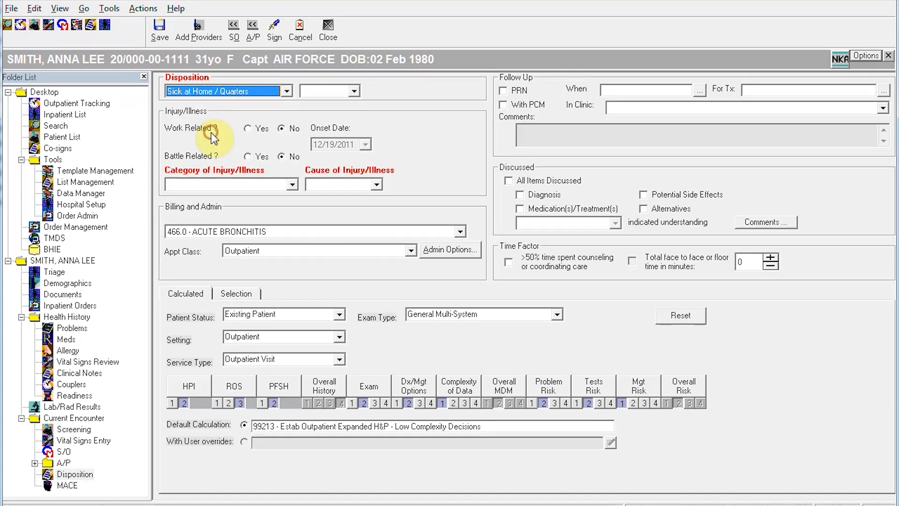
pyautogui.click(354, 92)
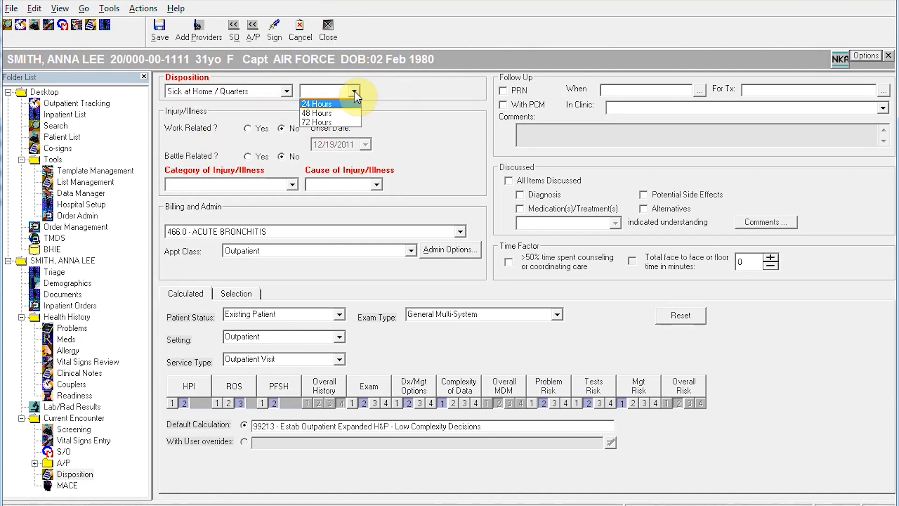
pyautogui.click(315, 104)
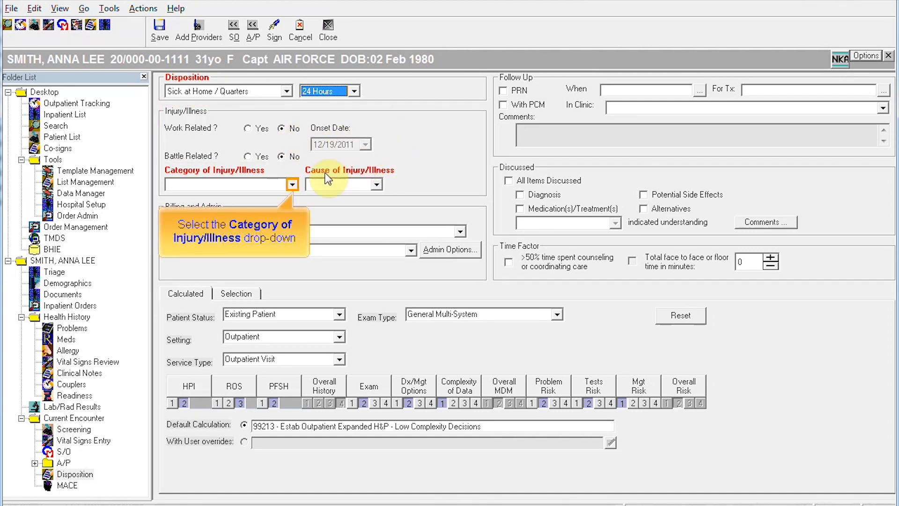
pyautogui.click(293, 184)
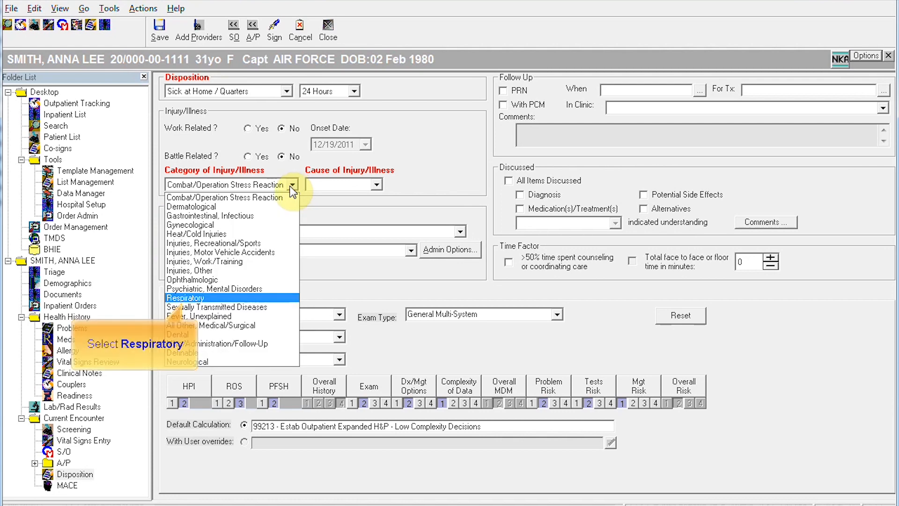
pyautogui.click(206, 298)
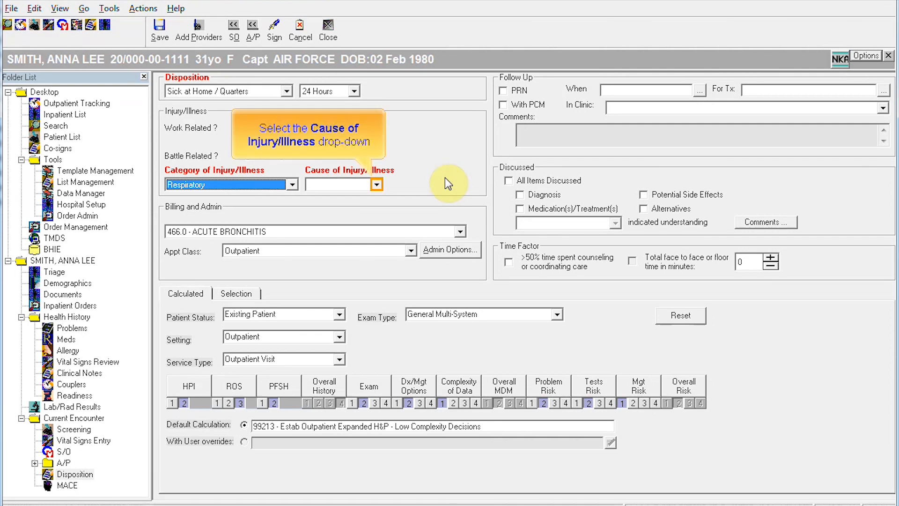
# Step: Set cause to Non-Battle Illness, follow-up PRN, and mark diagnosis and medications discussed
pyautogui.click(376, 185)
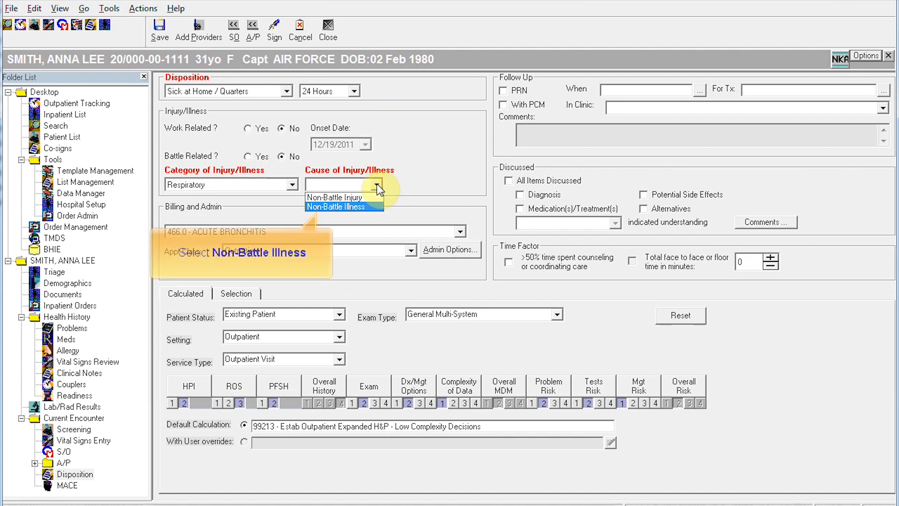
pyautogui.click(347, 207)
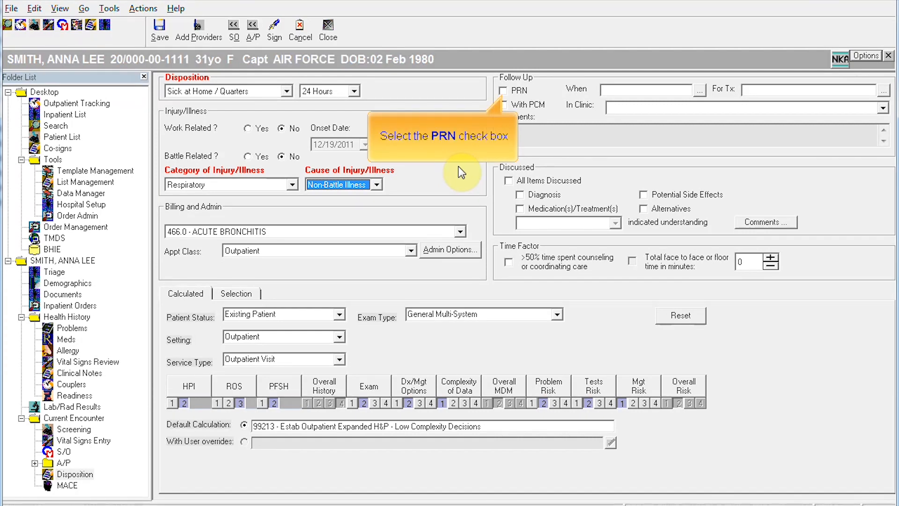
pyautogui.click(502, 91)
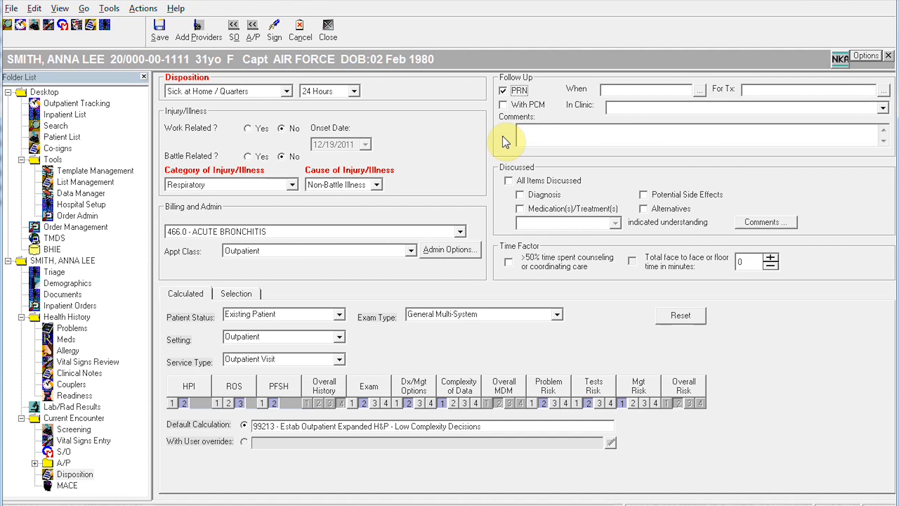
pyautogui.click(521, 196)
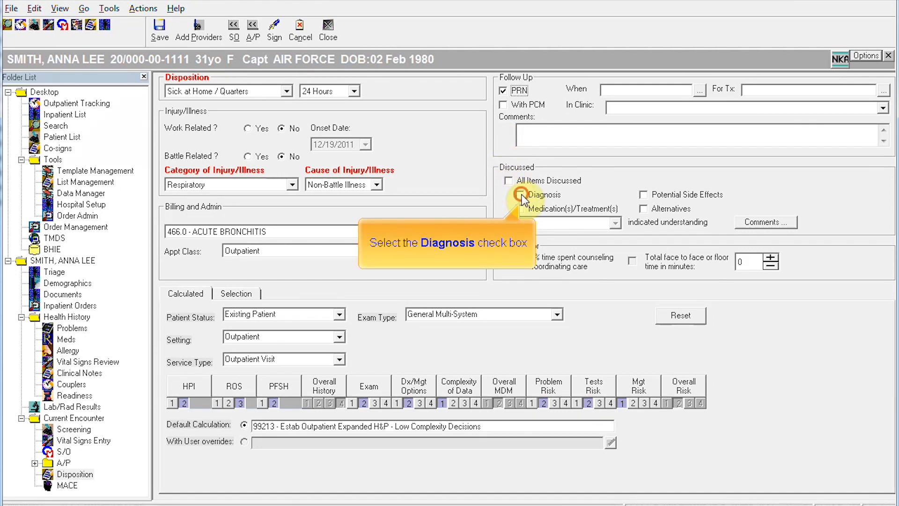
pyautogui.click(520, 209)
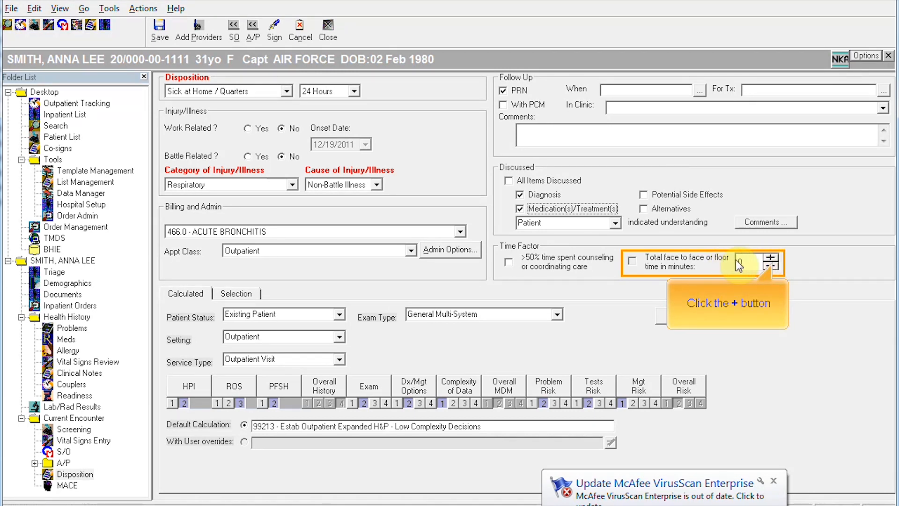
# Step: Raise face-to-face time to 30 minutes and begin signing the encounter
pyautogui.click(771, 249)
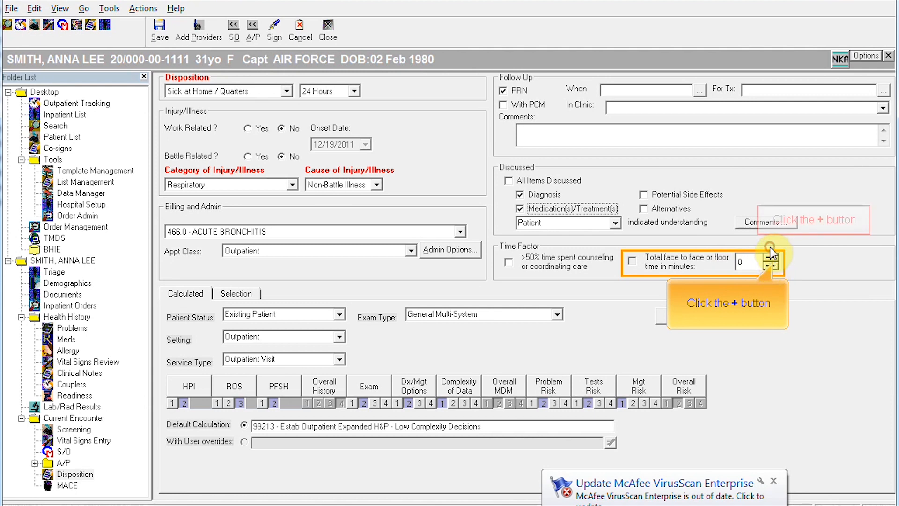
pyautogui.click(769, 257)
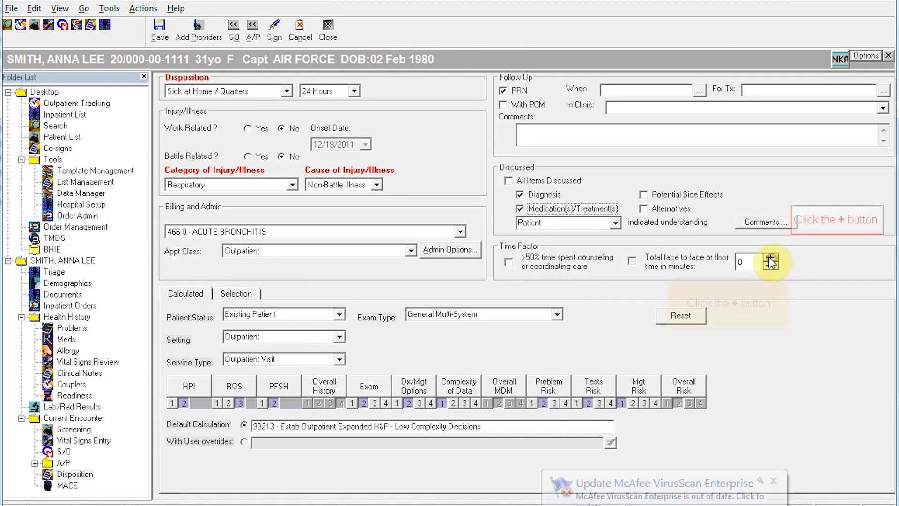
pyautogui.click(769, 259)
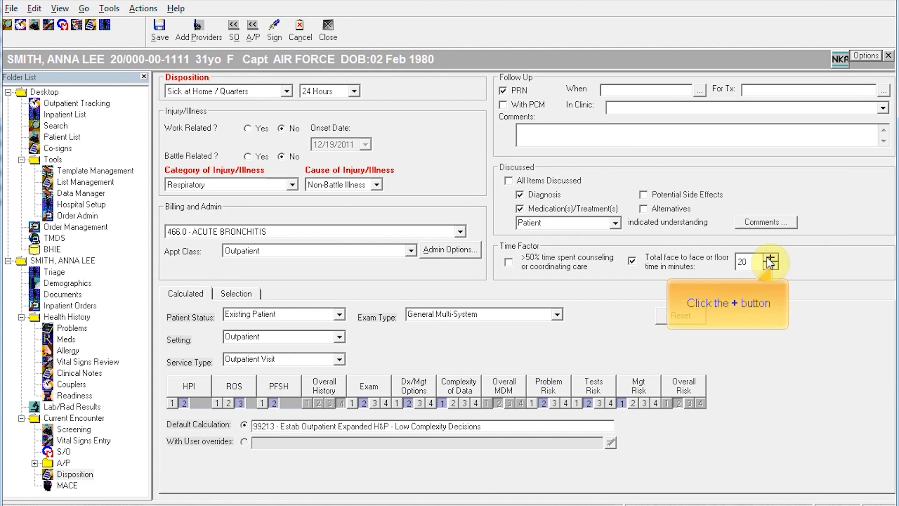
pyautogui.click(768, 257)
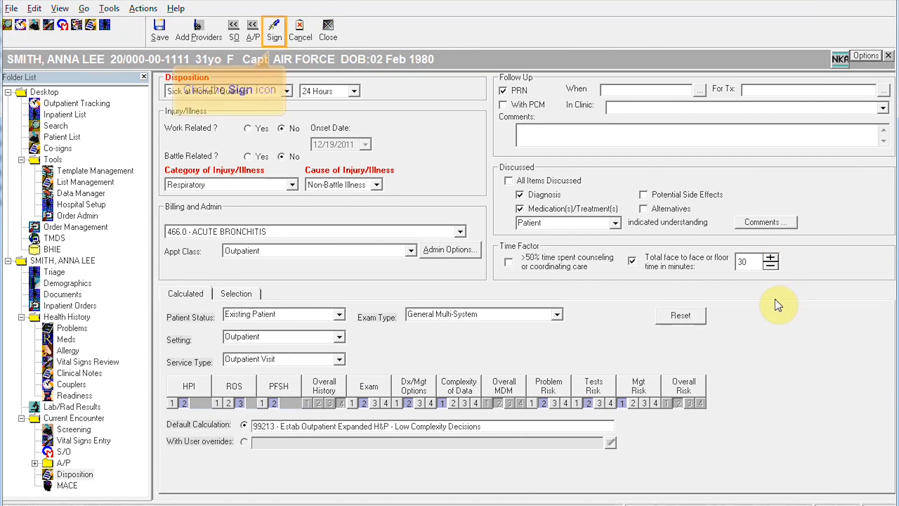
pyautogui.click(275, 31)
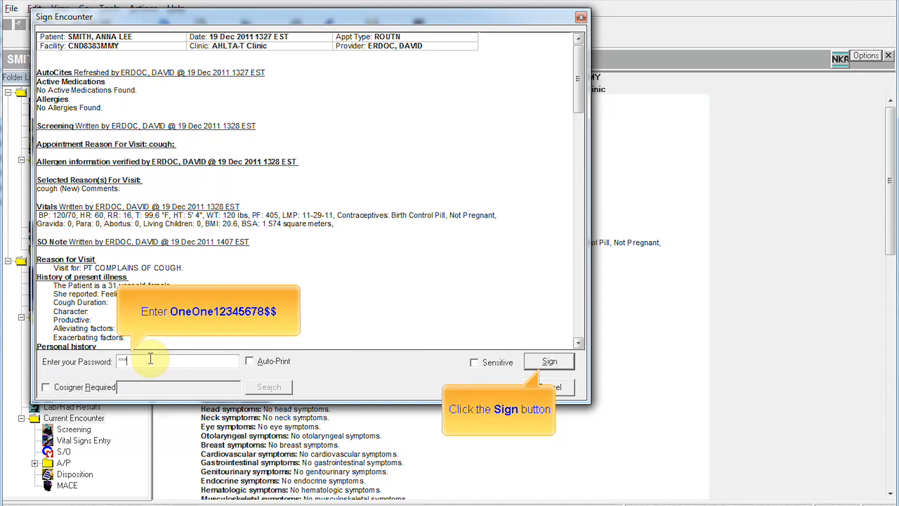
# Step: Enter the account password and sign the encounter
pyautogui.click(553, 361)
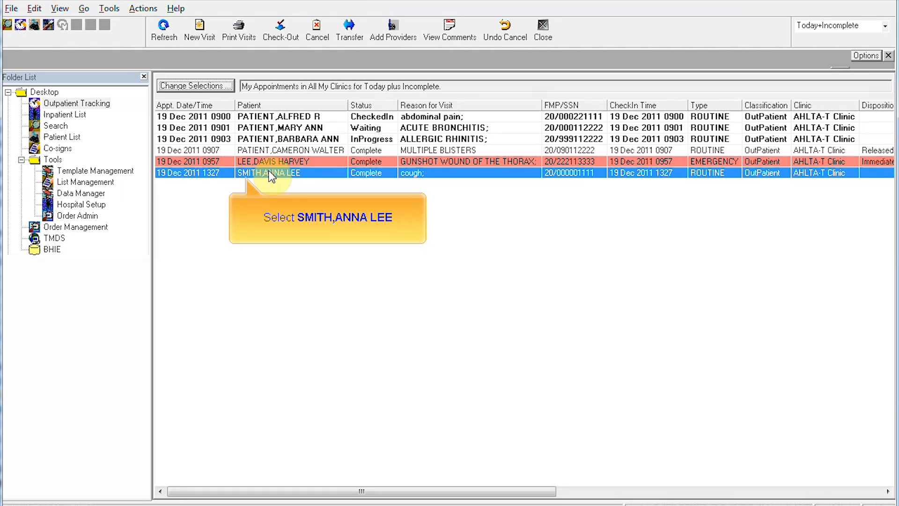
# Step: Open the patient's Documents and display the completed ACUTE BRONCHITIS visit note
pyautogui.click(249, 178)
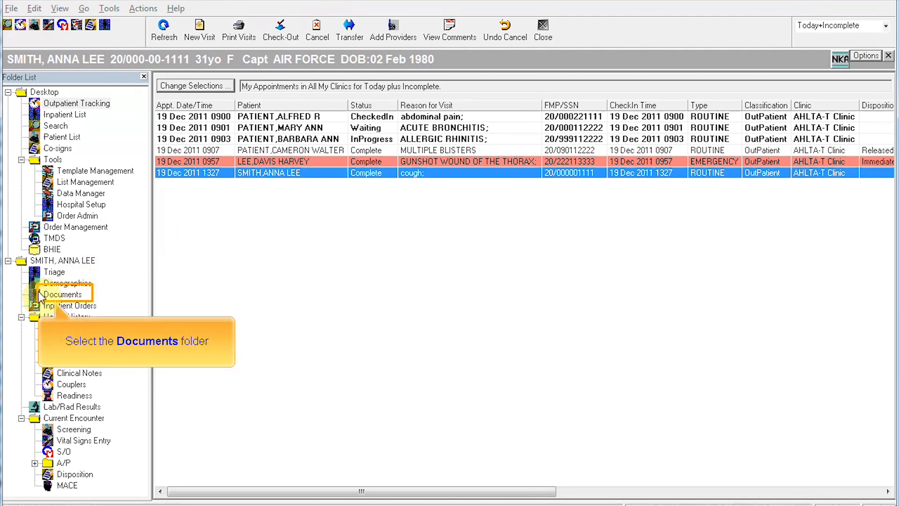
pyautogui.click(57, 295)
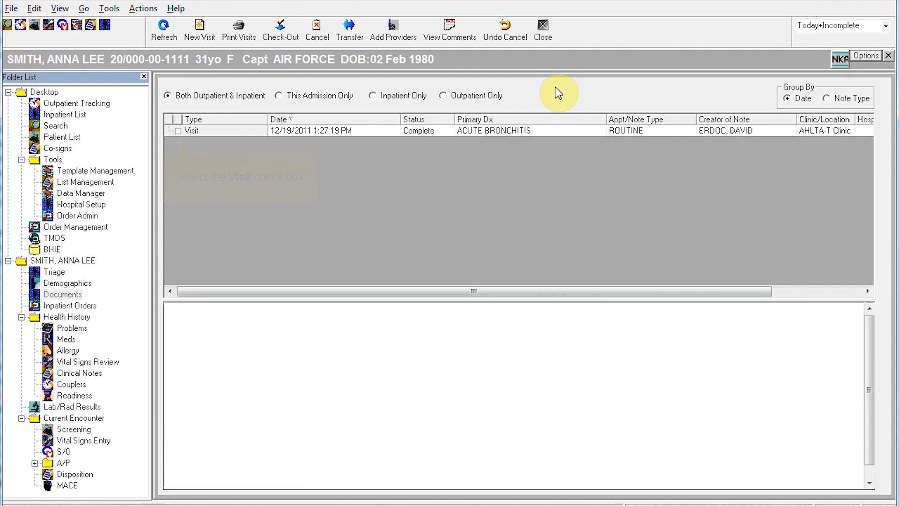
pyautogui.click(178, 131)
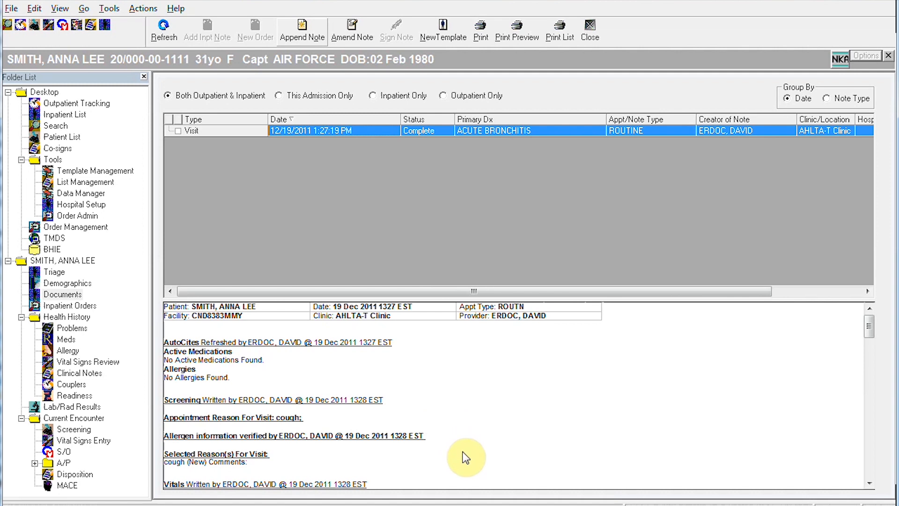
# Step: Append a PROGRESS NOTE titled ACUTE BRONCHITIS to the visit
pyautogui.click(302, 32)
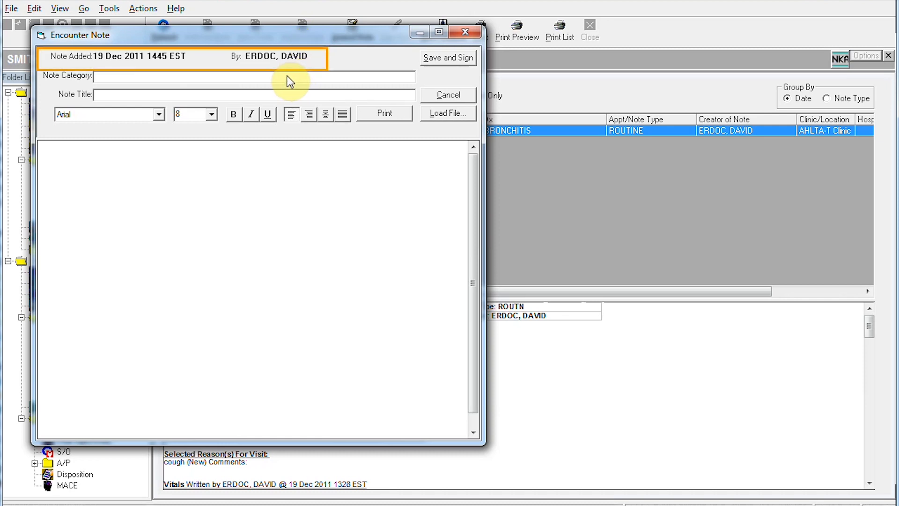
pyautogui.click(109, 77)
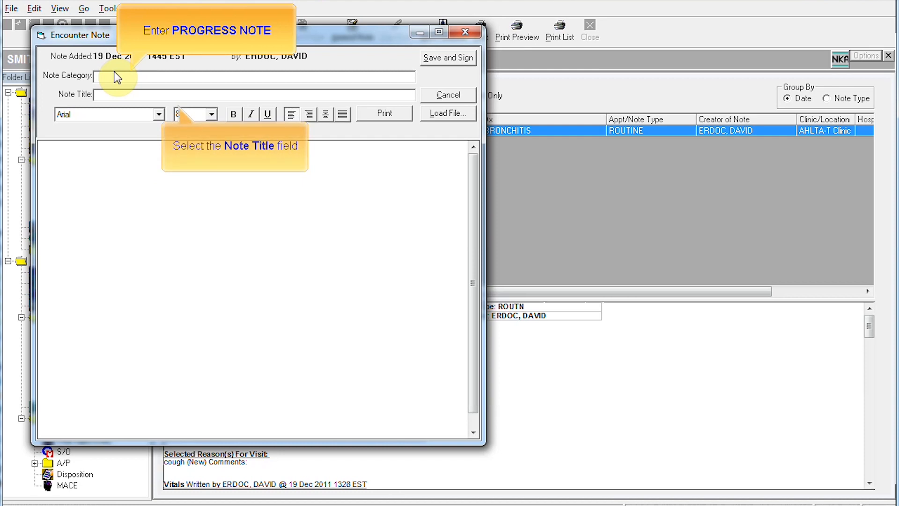
pyautogui.write('PROGRESS NOTE')
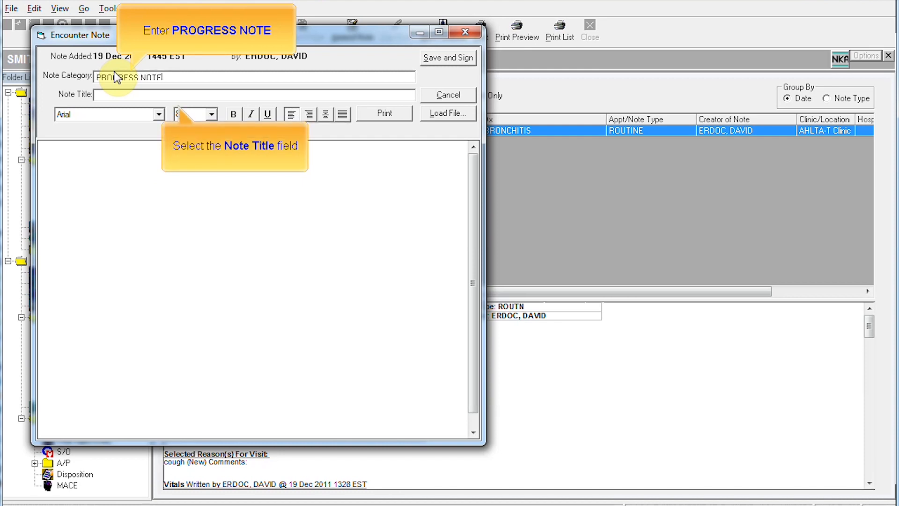
pyautogui.click(136, 95)
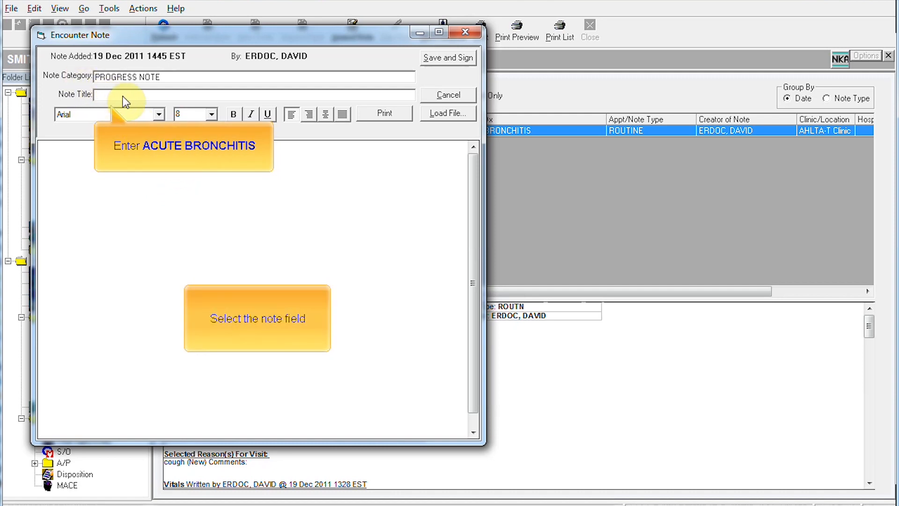
pyautogui.write('ACUTE BRONCHITIS')
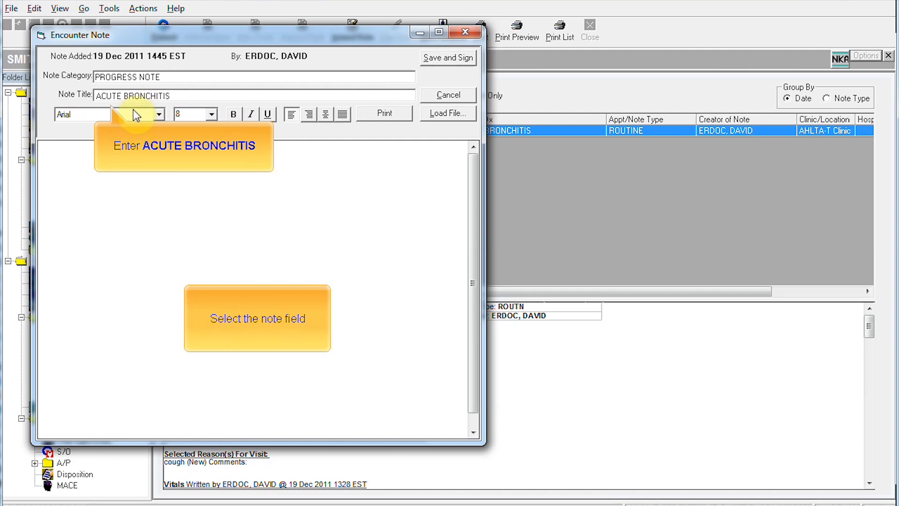
# Step: Write CHEST X-RAY NEGATIVE in the note body and open the file browser to attach a file
pyautogui.click(150, 211)
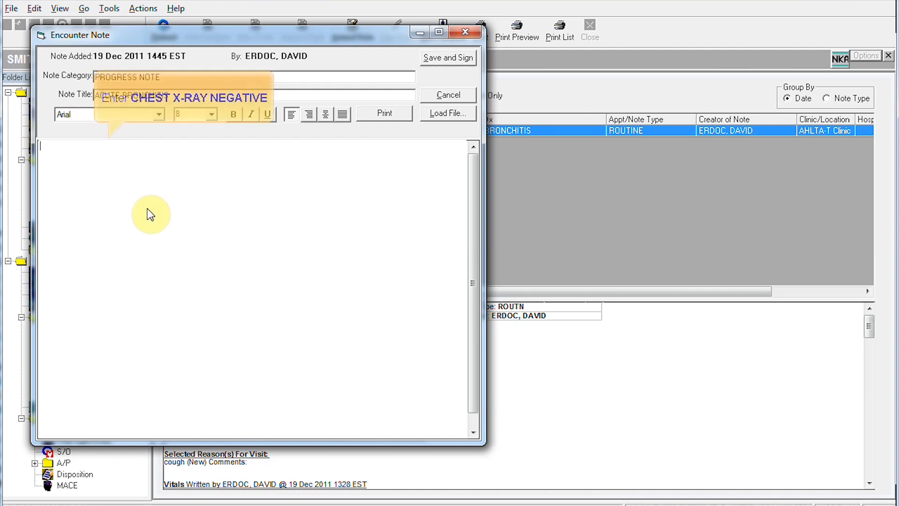
pyautogui.write('CHEST')
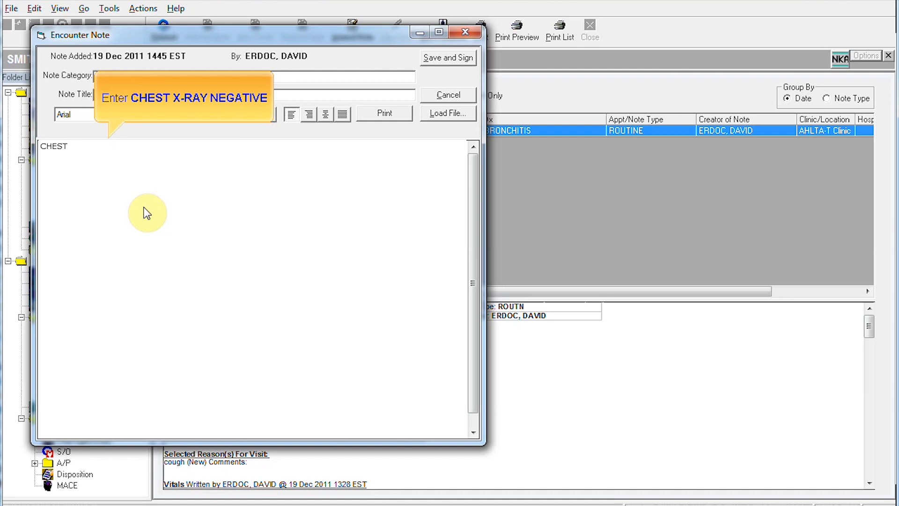
pyautogui.write(' X-RAY NEGATIVE')
pyautogui.click(445, 113)
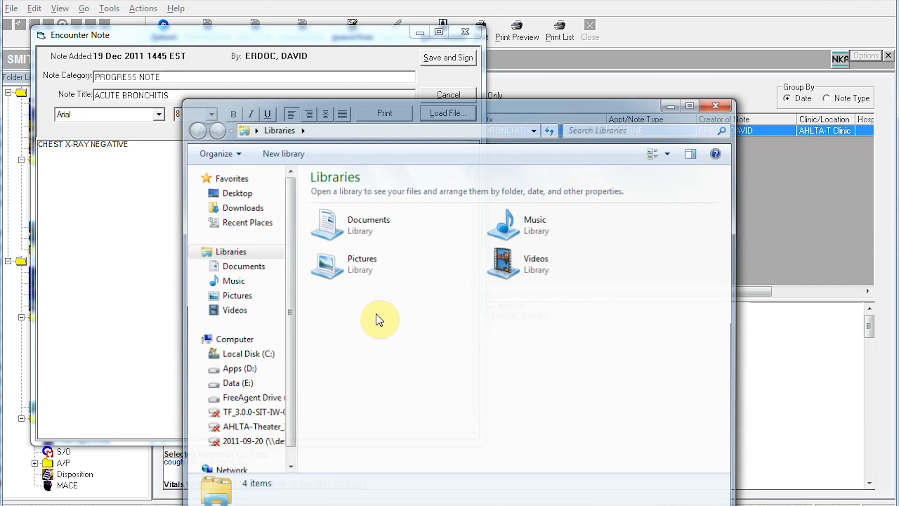
# Step: Insert Lungs.TIF from the Pictures library into the progress note
pyautogui.click(360, 260)
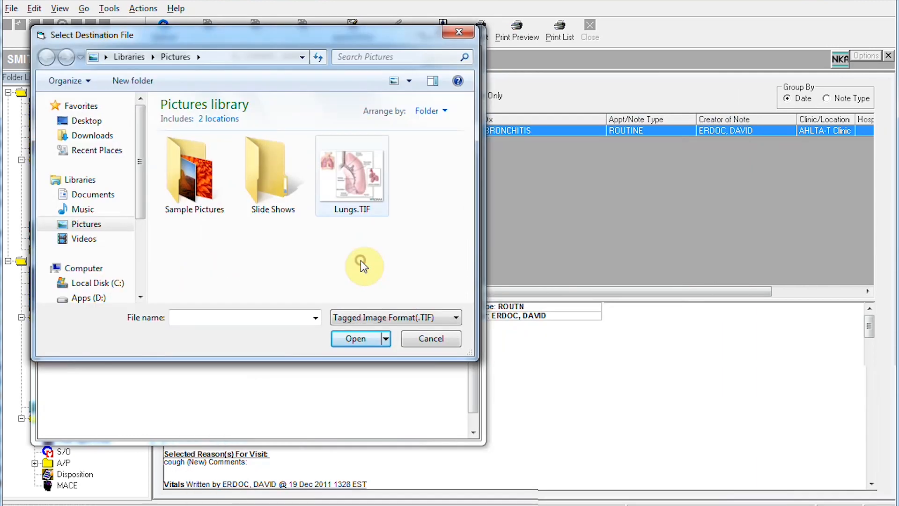
pyautogui.click(369, 186)
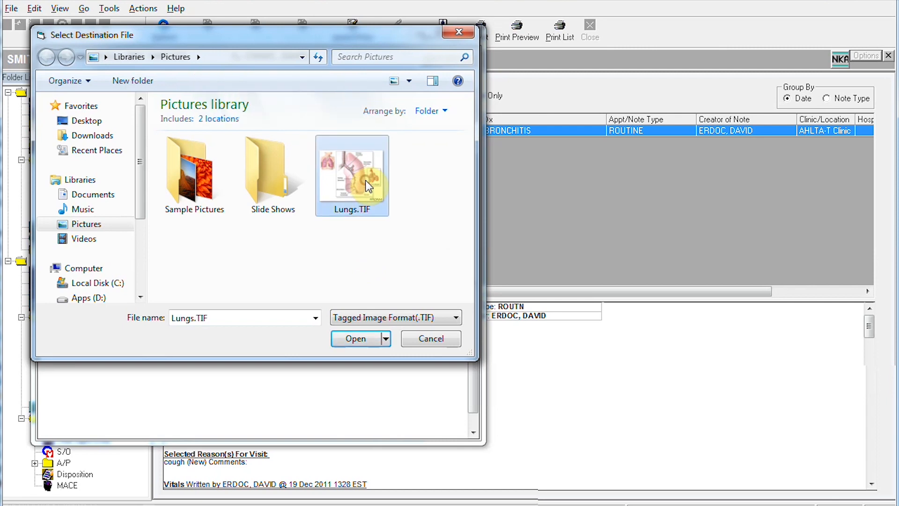
pyautogui.click(358, 337)
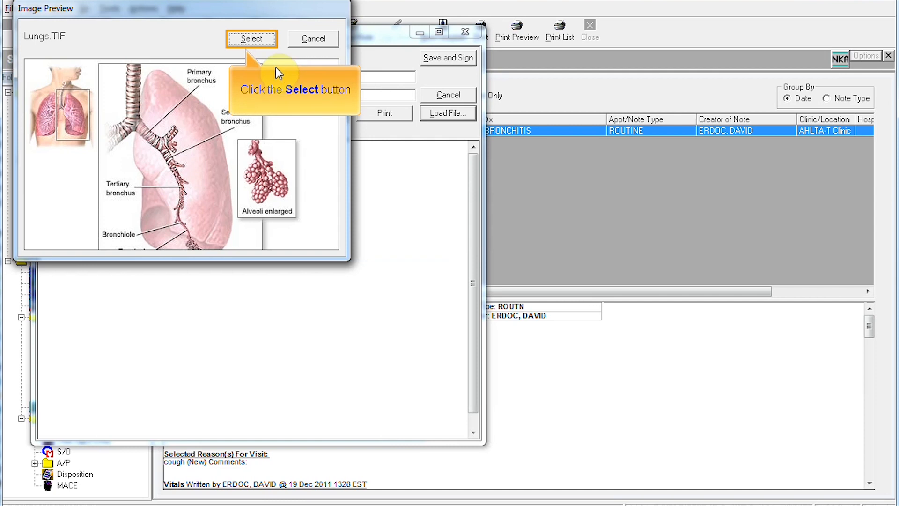
pyautogui.click(252, 38)
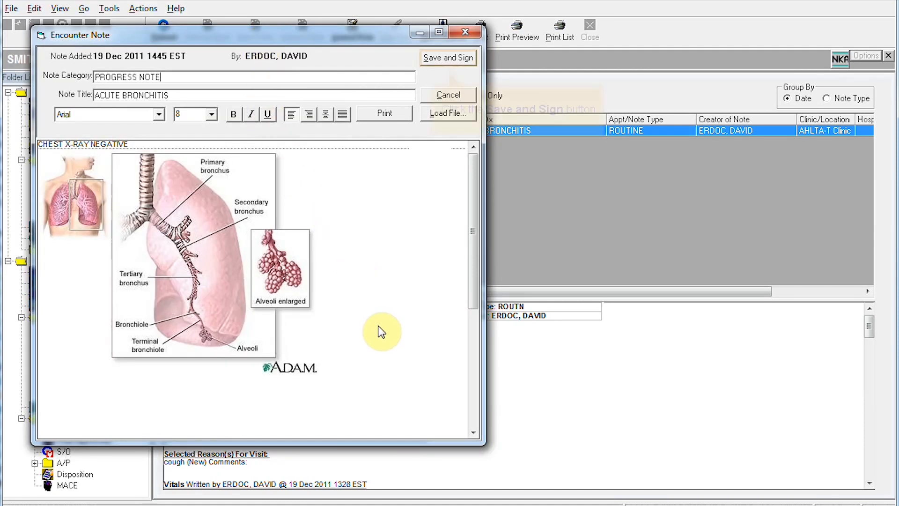
# Step: Save the appended progress note and sign it with the account password
pyautogui.click(440, 58)
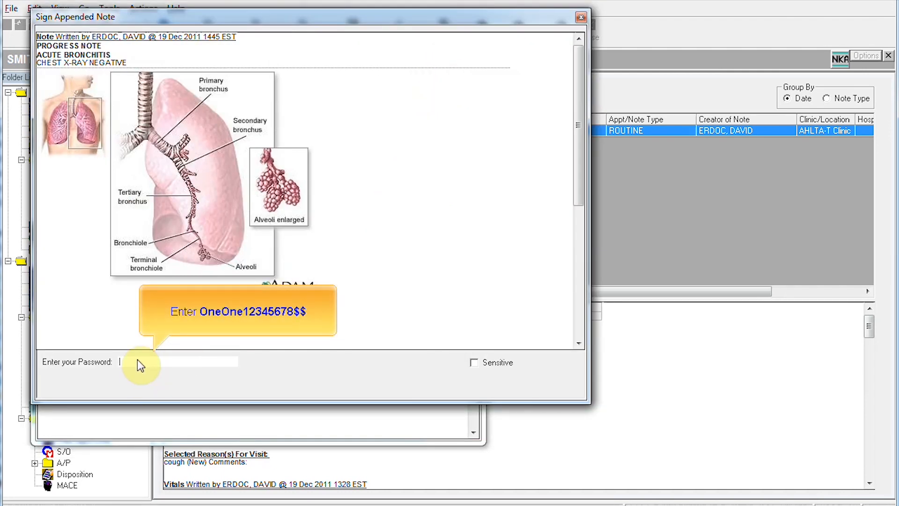
pyautogui.click(138, 359)
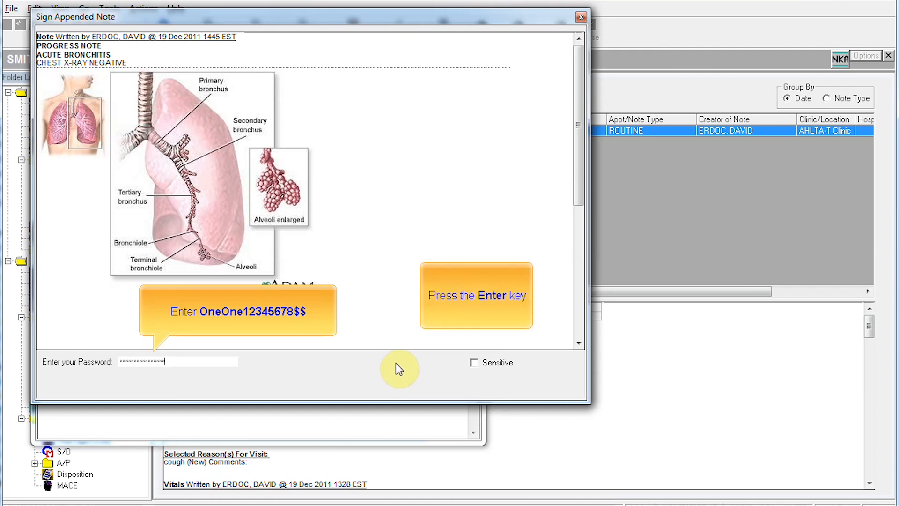
pyautogui.press('Return')
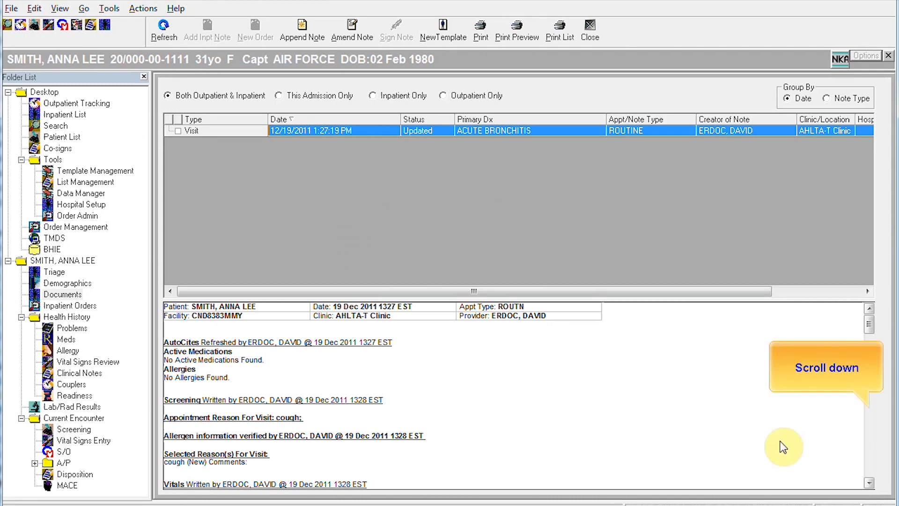
# Step: Scroll the note preview to check the lung image, then reopen the ACUTE BRONCHITIS encounter for amendment
pyautogui.click(869, 459)
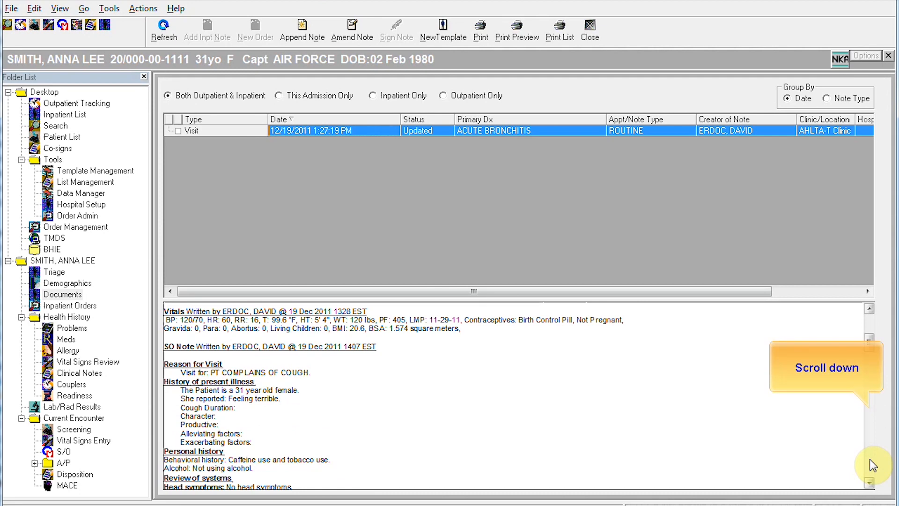
pyautogui.click(869, 461)
pyautogui.click(869, 461)
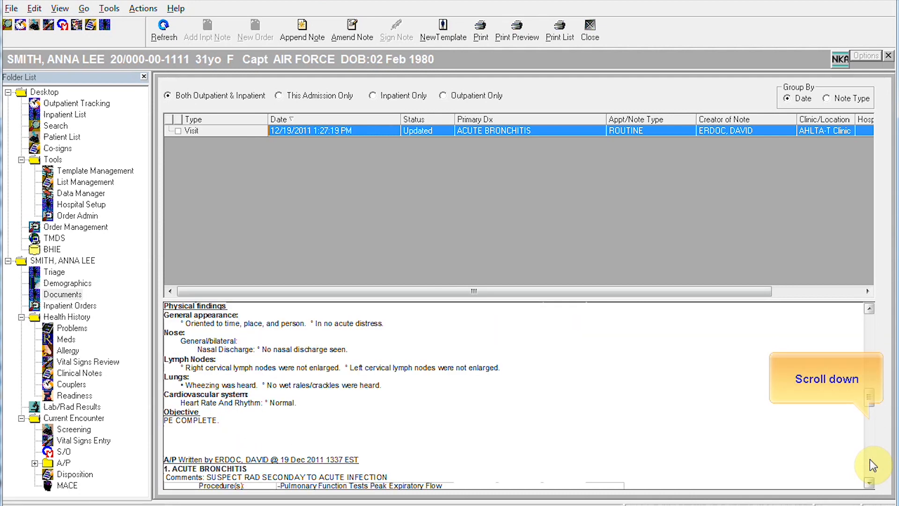
pyautogui.click(869, 461)
pyautogui.click(869, 461)
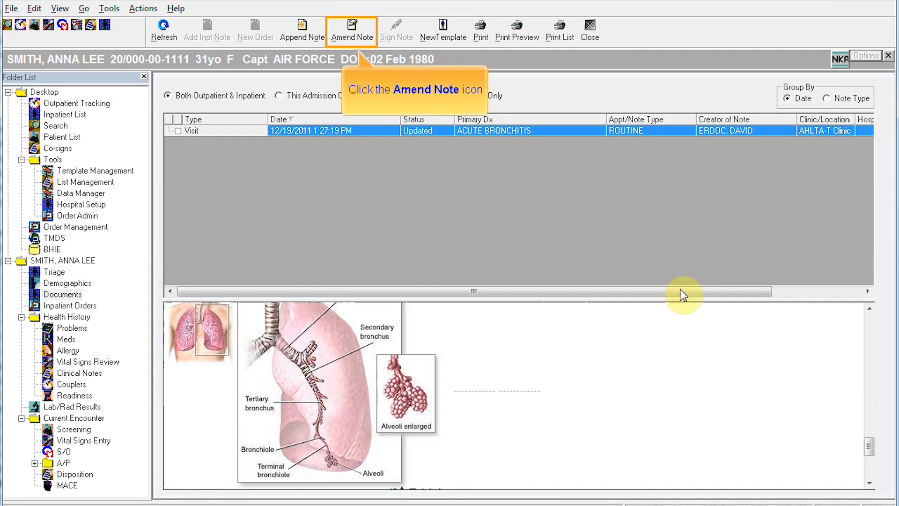
pyautogui.click(353, 27)
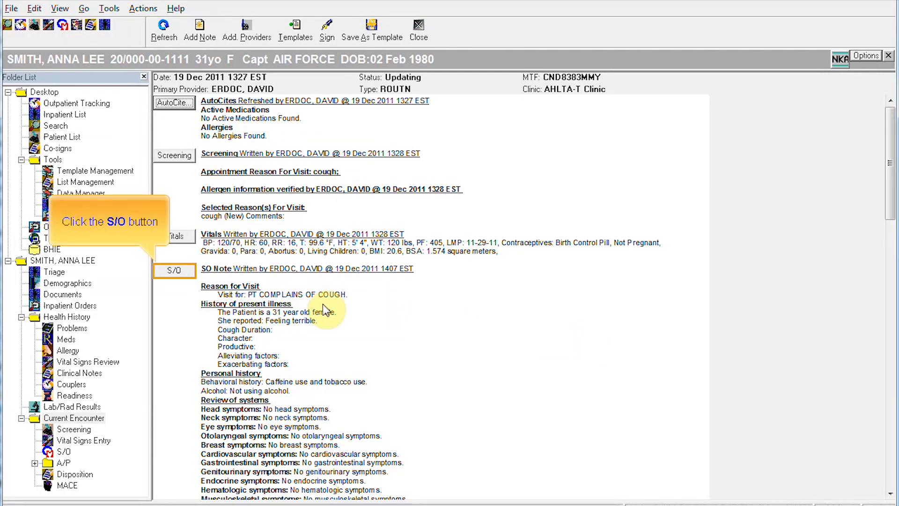
# Step: Open the second S/O note, from 19 Dec 2011 1435 EST, for editing
pyautogui.click(176, 271)
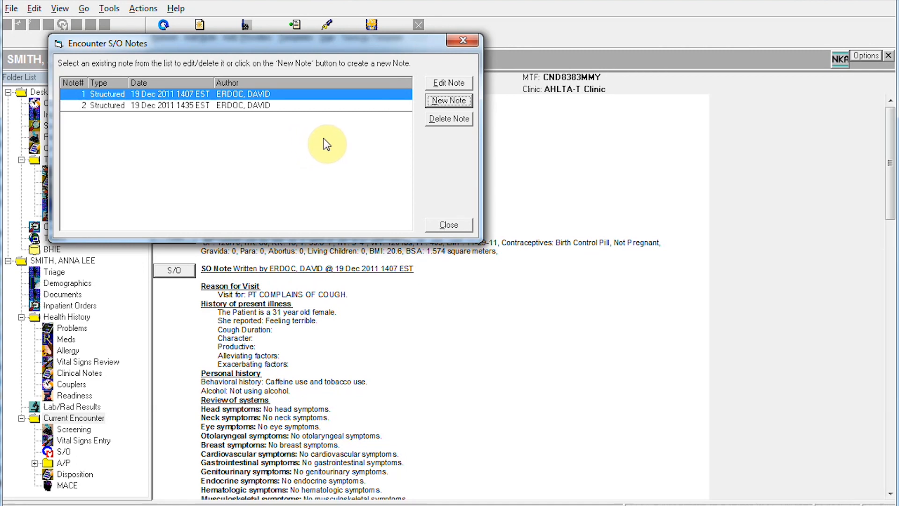
pyautogui.click(221, 109)
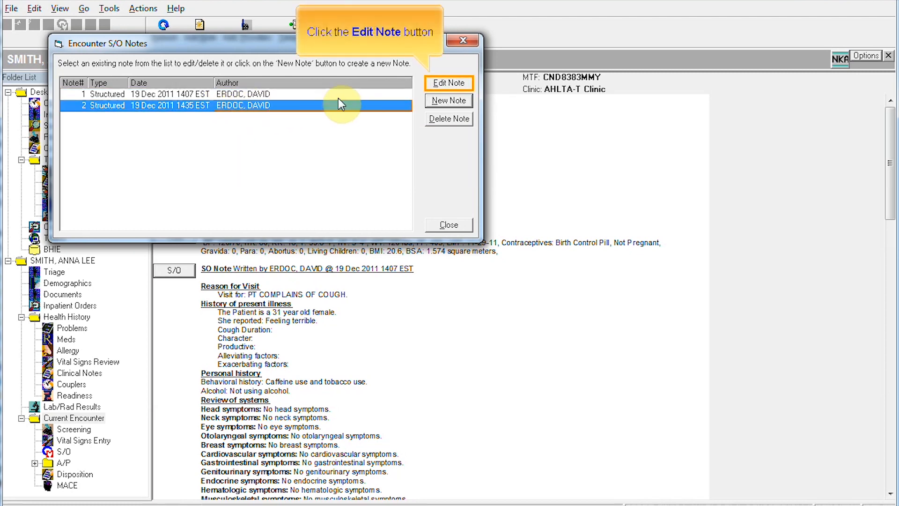
pyautogui.click(458, 84)
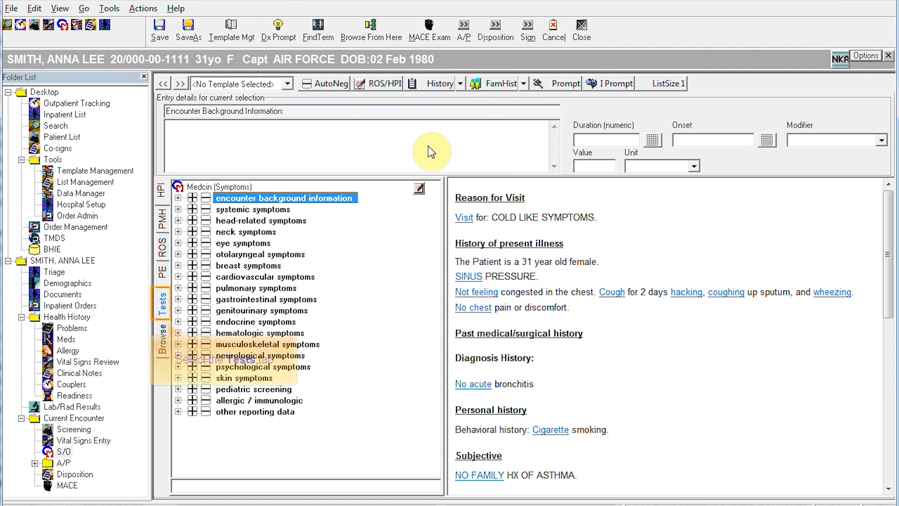
# Step: Mark Blood Analysis > Hematology > Blood Cell Counts as normal under Tests, then close the S/O editor
pyautogui.click(162, 303)
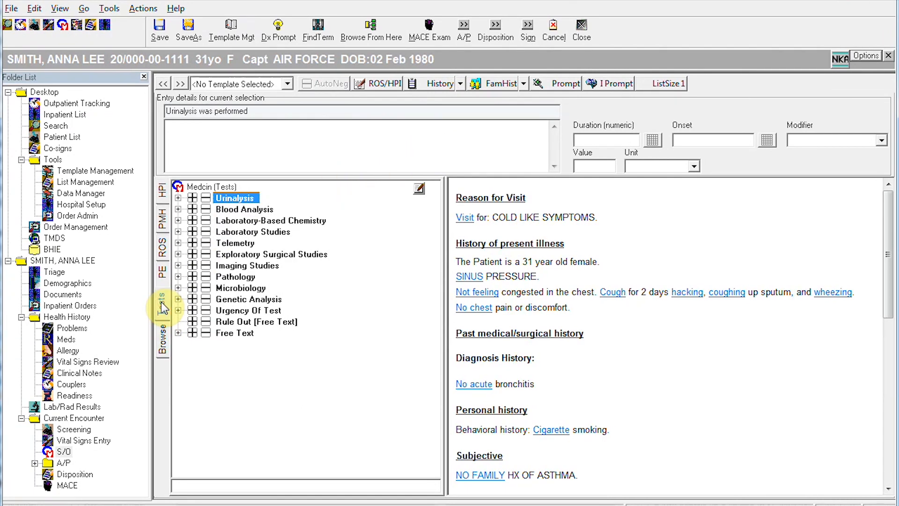
pyautogui.click(178, 211)
pyautogui.click(192, 243)
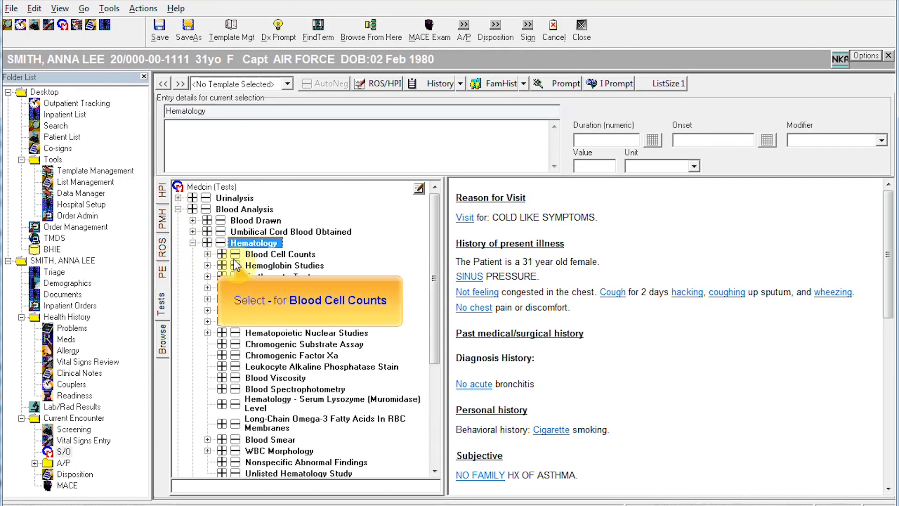
pyautogui.click(235, 256)
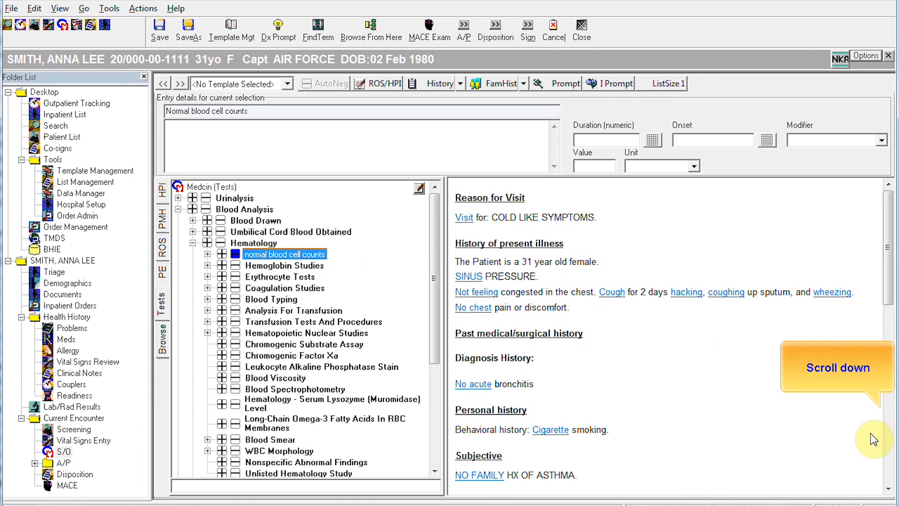
pyautogui.click(888, 448)
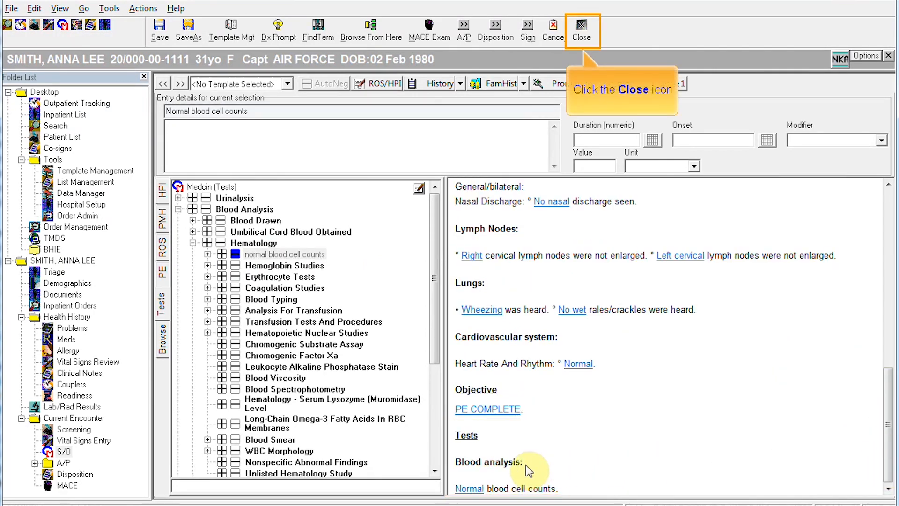
pyautogui.click(579, 26)
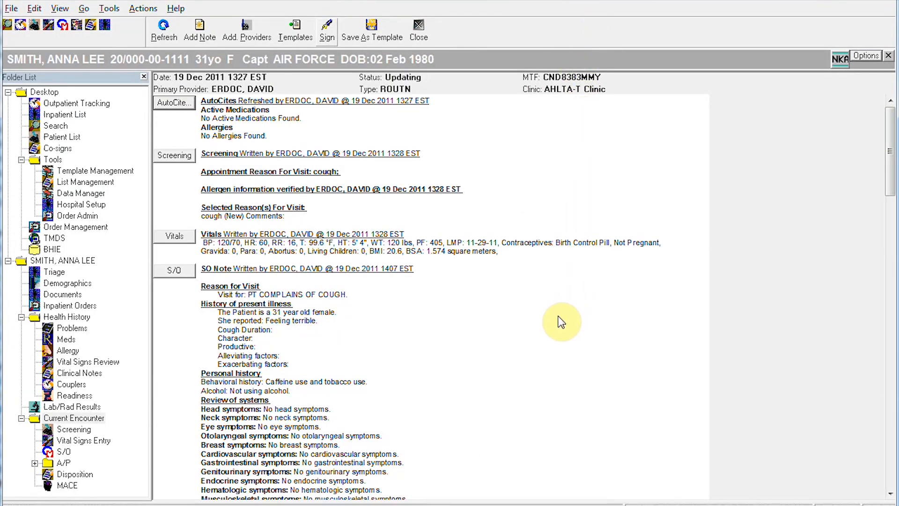
# Step: Sign the amended encounter with the account password and close it to the appointment list
pyautogui.click(327, 33)
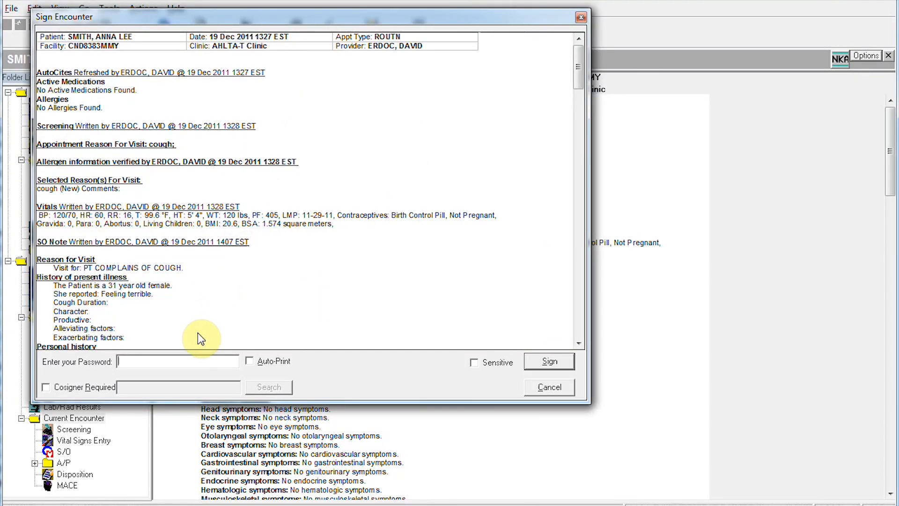
pyautogui.click(155, 361)
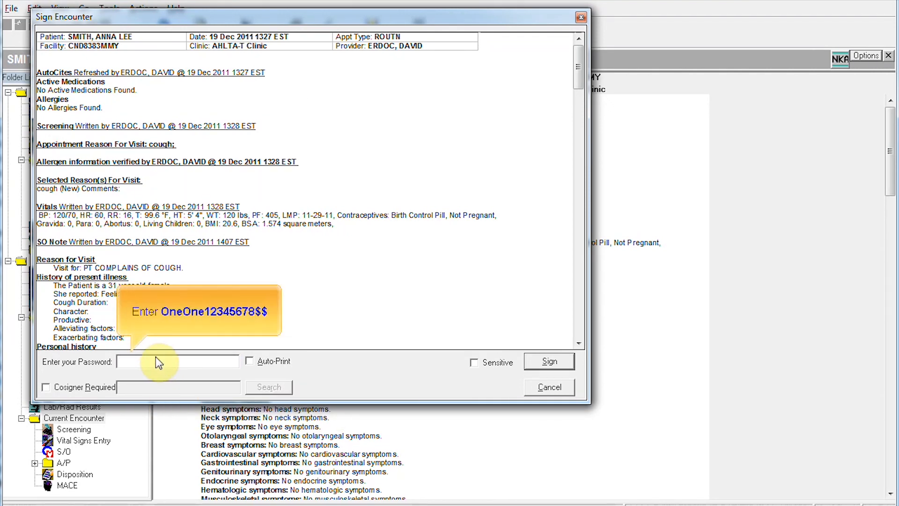
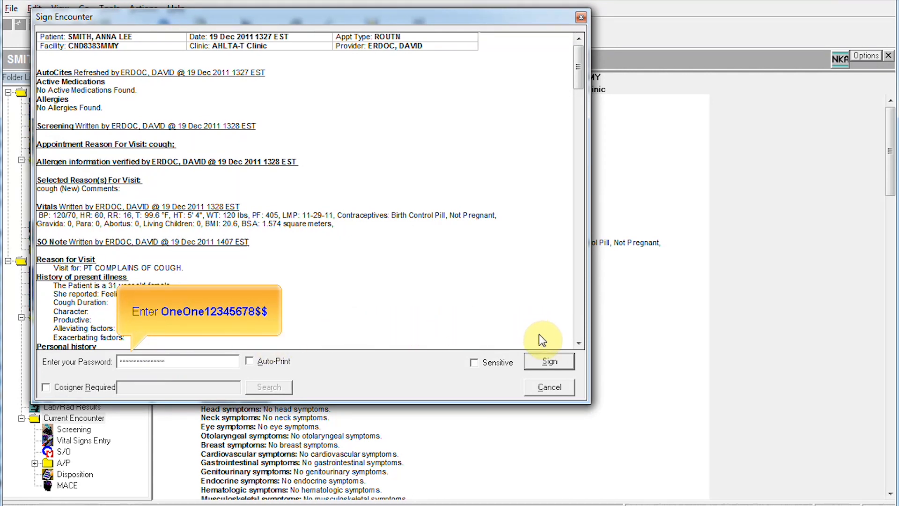
pyautogui.click(548, 362)
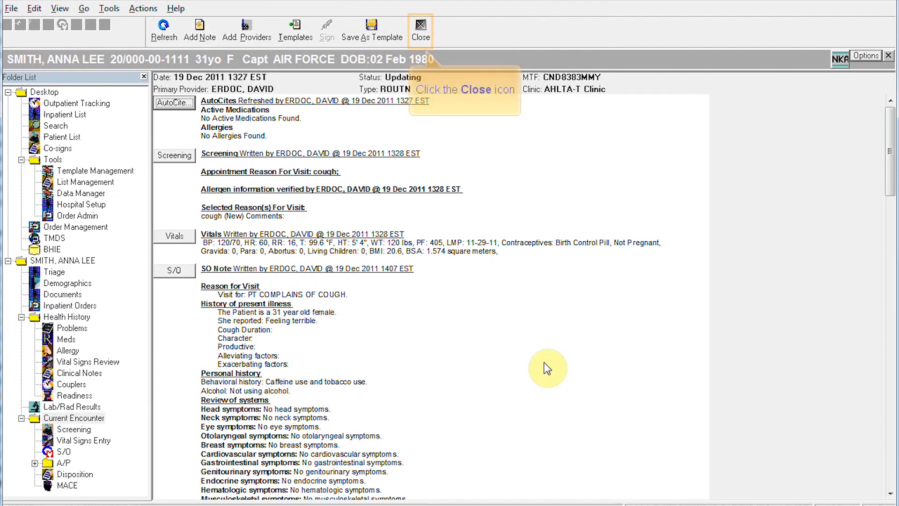
pyautogui.click(423, 26)
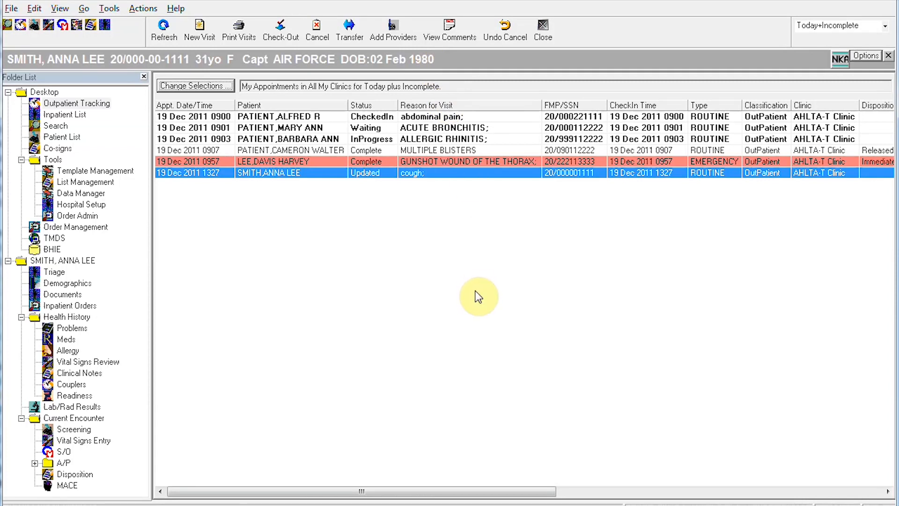
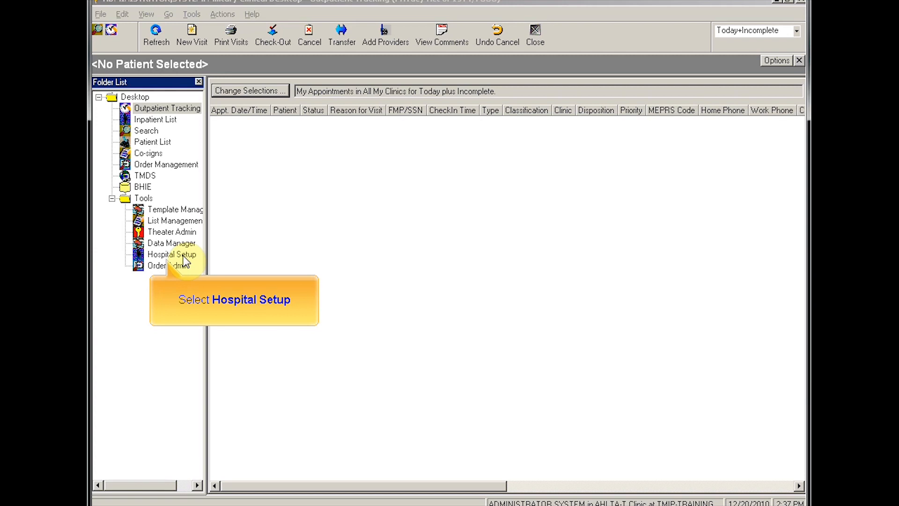
# Step: Open the Hospital Setup module for specialties and beds
pyautogui.click(183, 257)
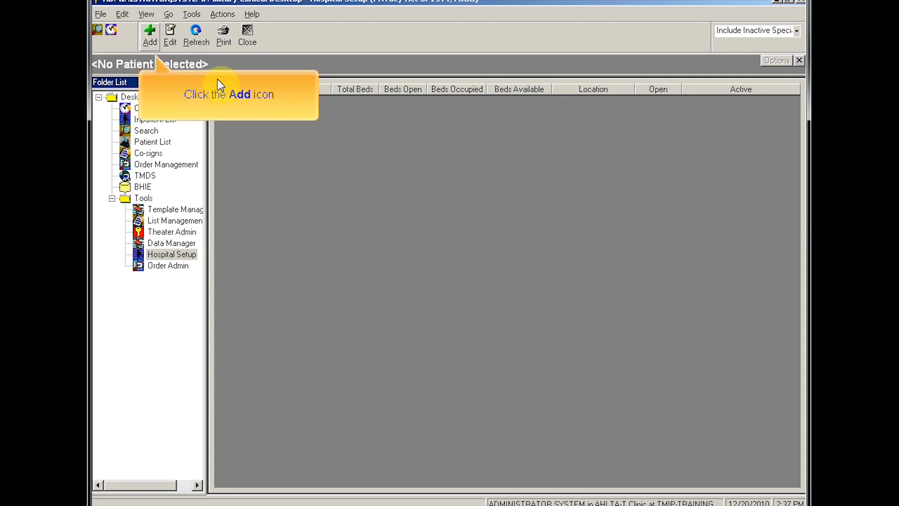
# Step: Add a new hospital specialty with Hospital DMIS ID 3333
pyautogui.click(149, 35)
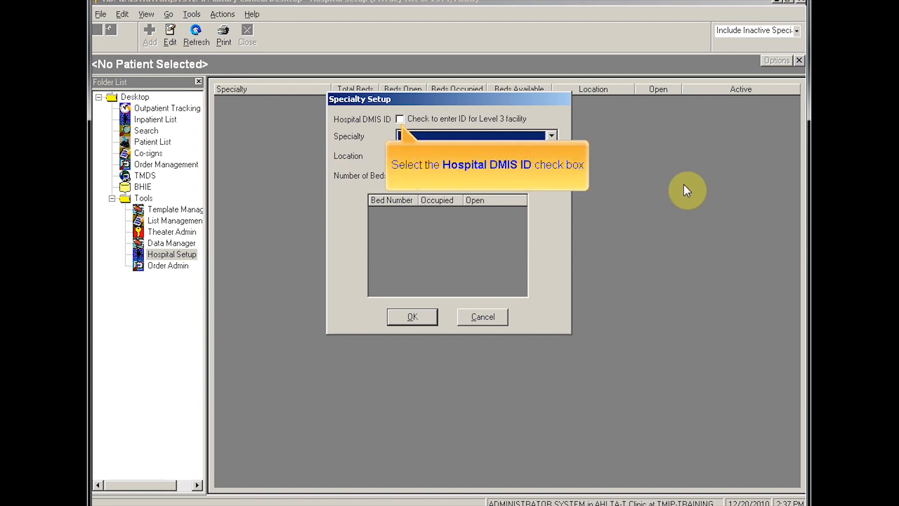
pyautogui.click(400, 119)
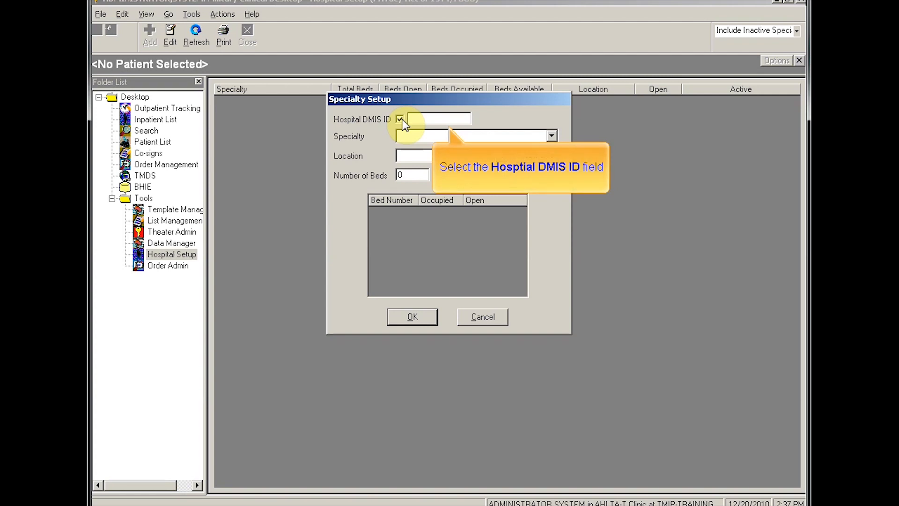
pyautogui.click(432, 117)
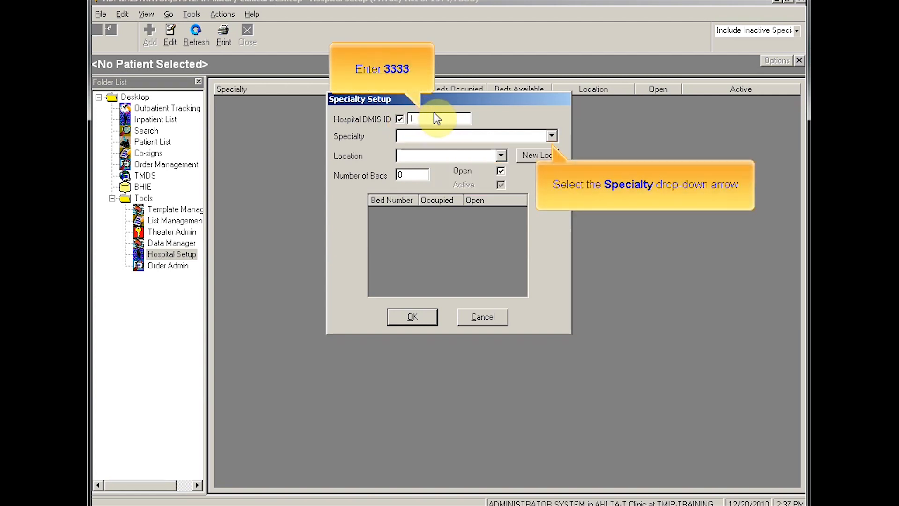
pyautogui.write('3333')
# Step: Make the specialty Medical ICU in East Wing with 5 beds, and save it
pyautogui.click(551, 136)
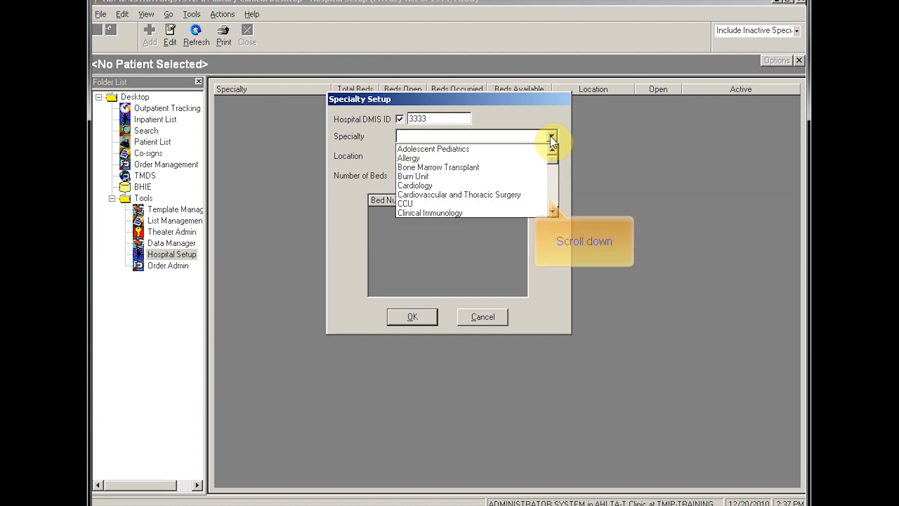
pyautogui.click(552, 190)
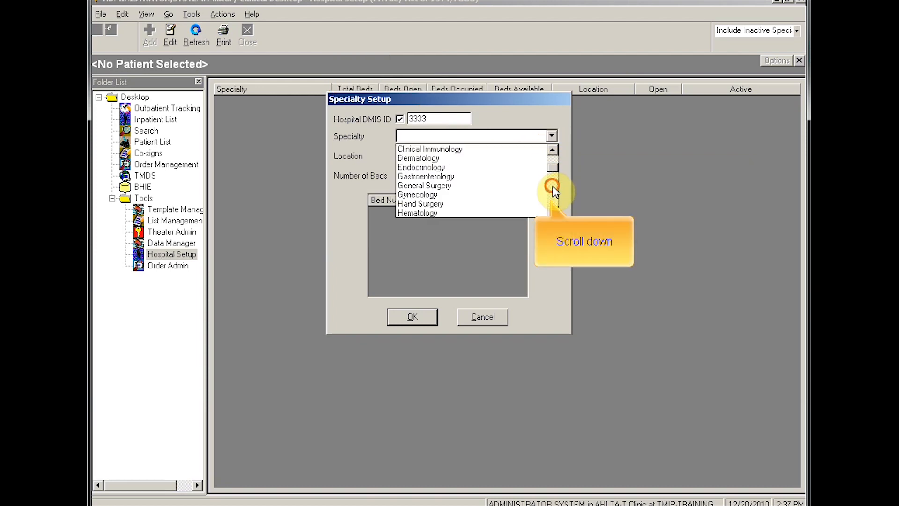
pyautogui.click(553, 188)
pyautogui.click(431, 156)
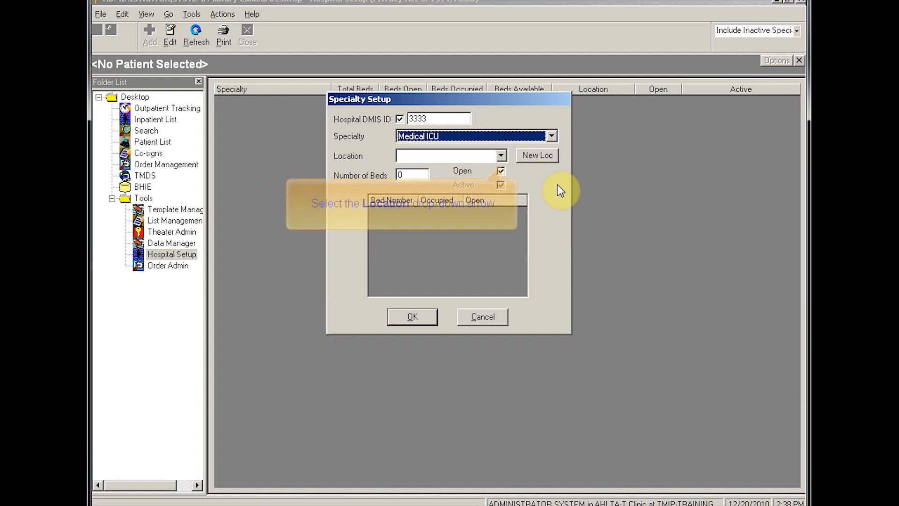
pyautogui.click(501, 156)
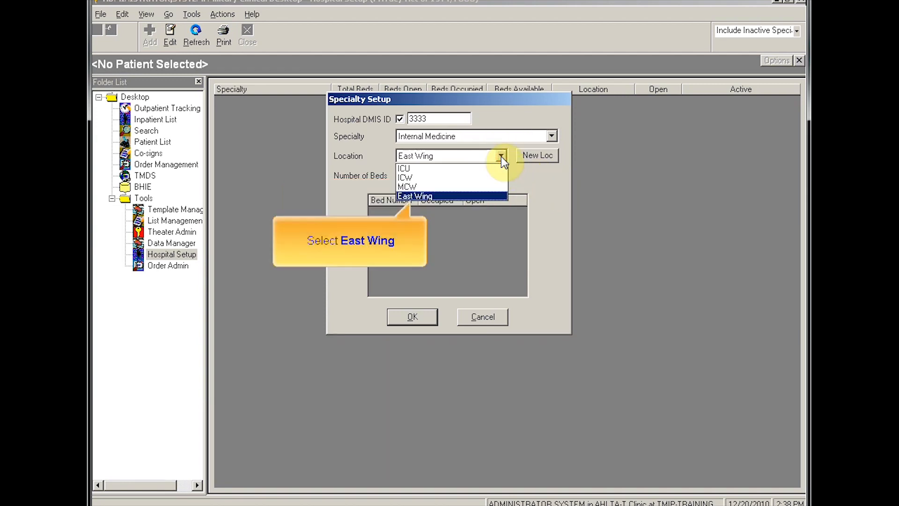
pyautogui.click(431, 196)
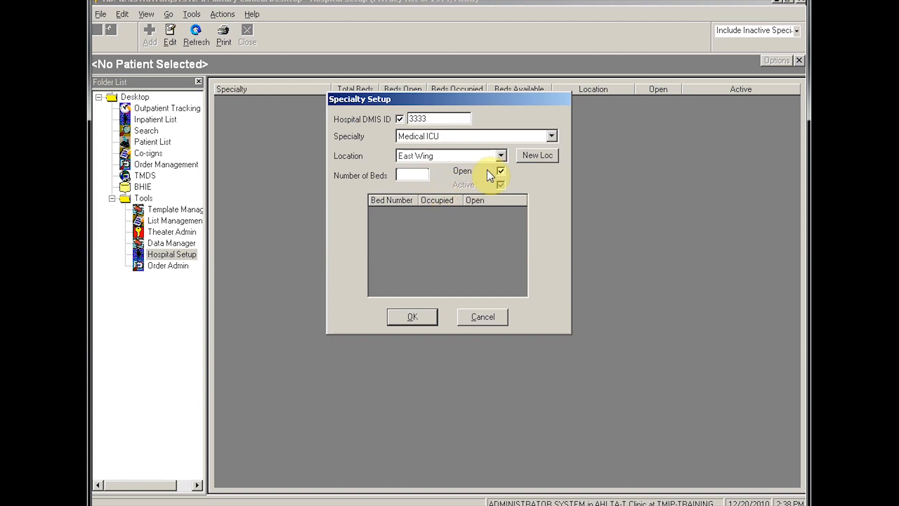
pyautogui.click(409, 177)
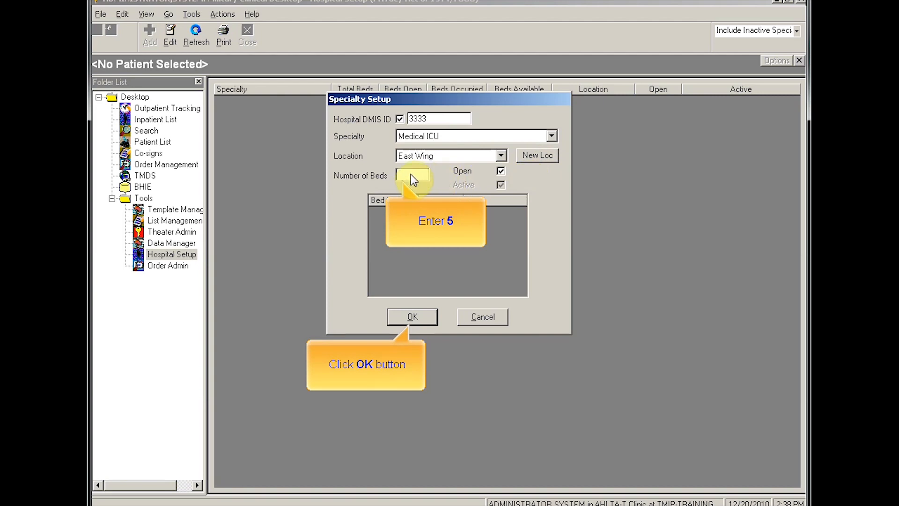
pyautogui.write('5')
pyautogui.click(428, 319)
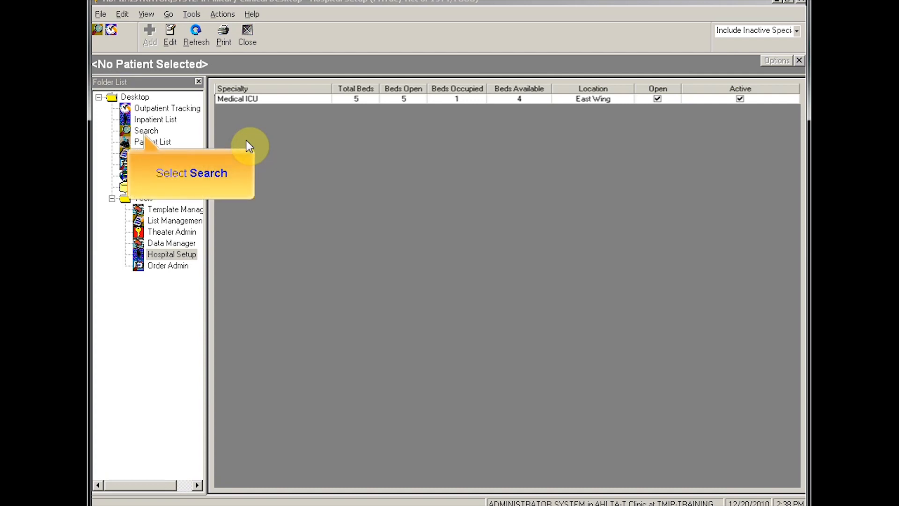
# Step: Open the Patient Search dialog
pyautogui.click(153, 132)
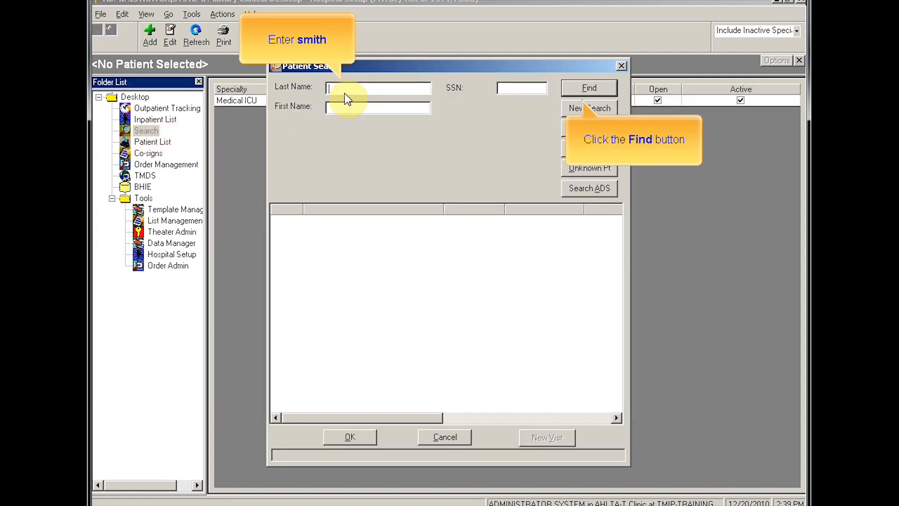
# Step: Search patients by last name and start a new visit for the first match
pyautogui.write('smith')
pyautogui.click(570, 86)
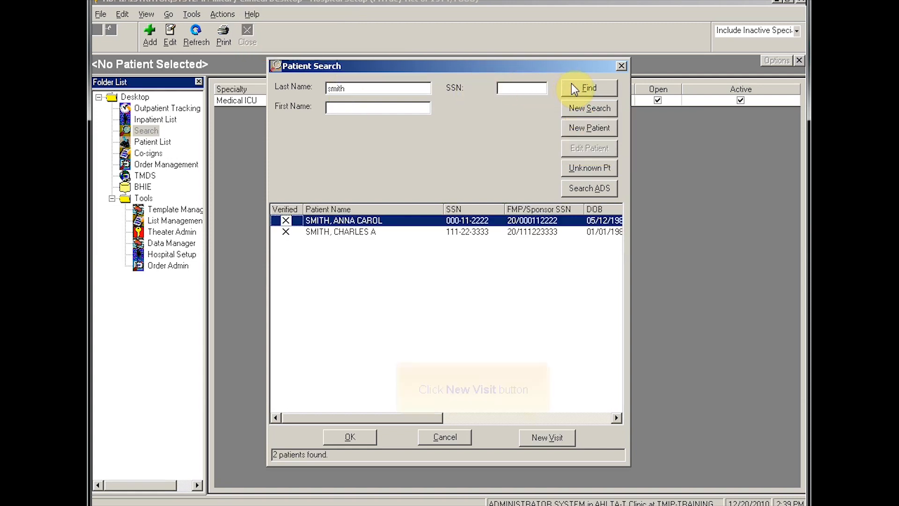
pyautogui.click(529, 434)
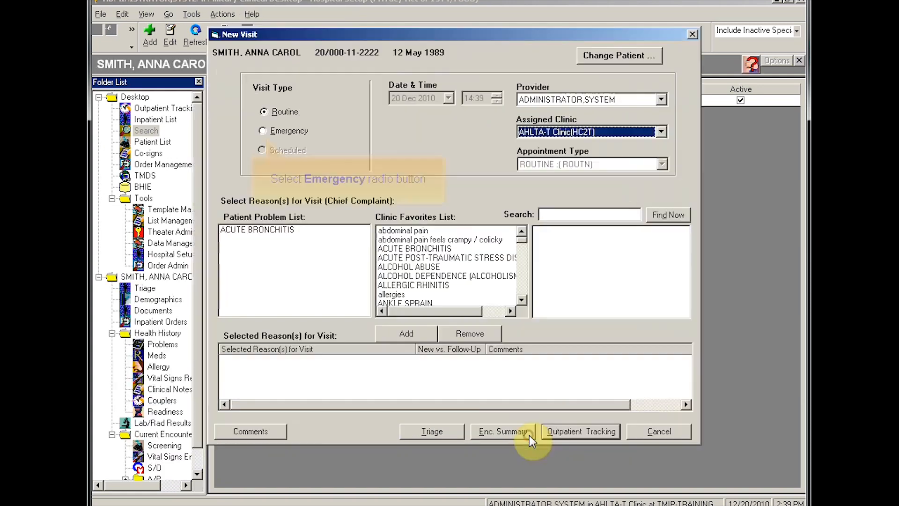
# Step: Create an emergency visit with diarrhea as the reason for visit
pyautogui.click(263, 131)
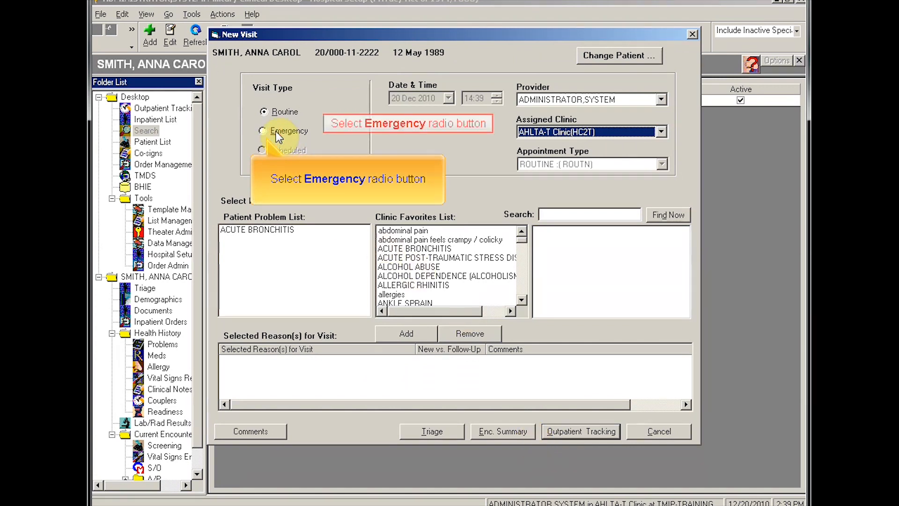
pyautogui.click(561, 215)
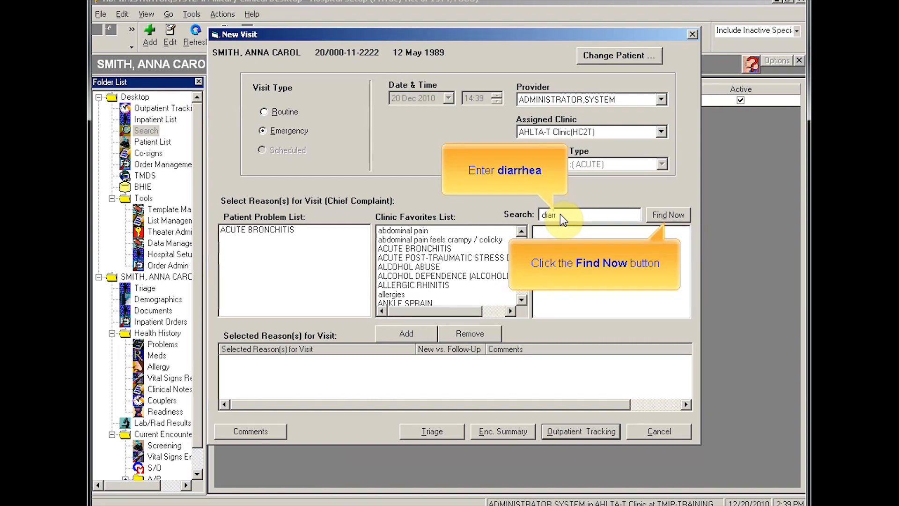
pyautogui.click(657, 216)
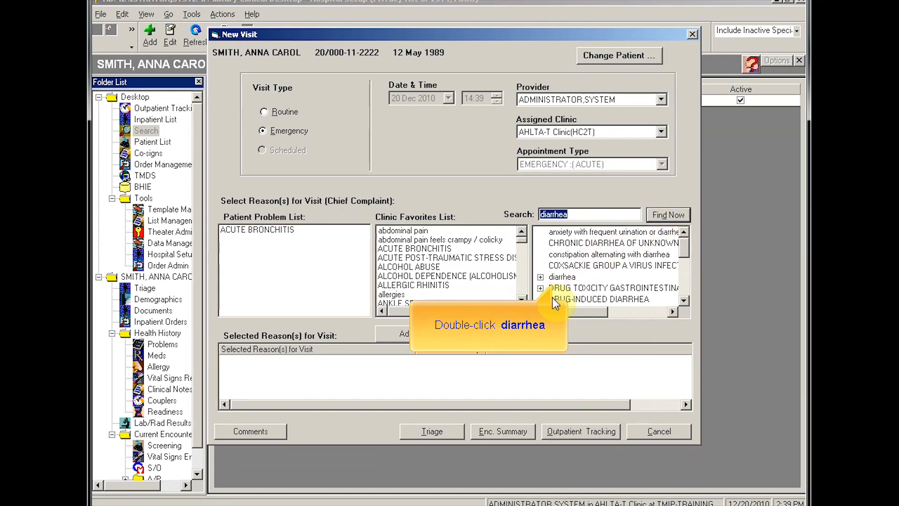
pyautogui.doubleClick(559, 276)
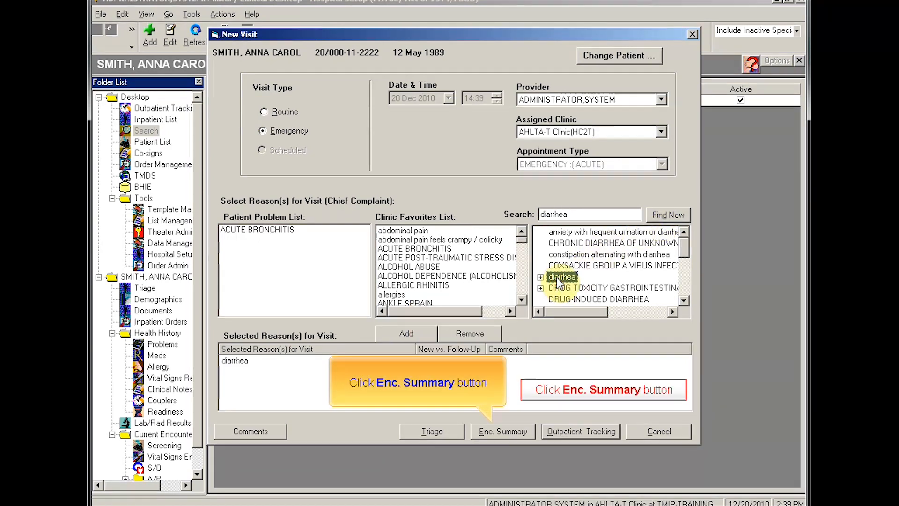
pyautogui.click(510, 429)
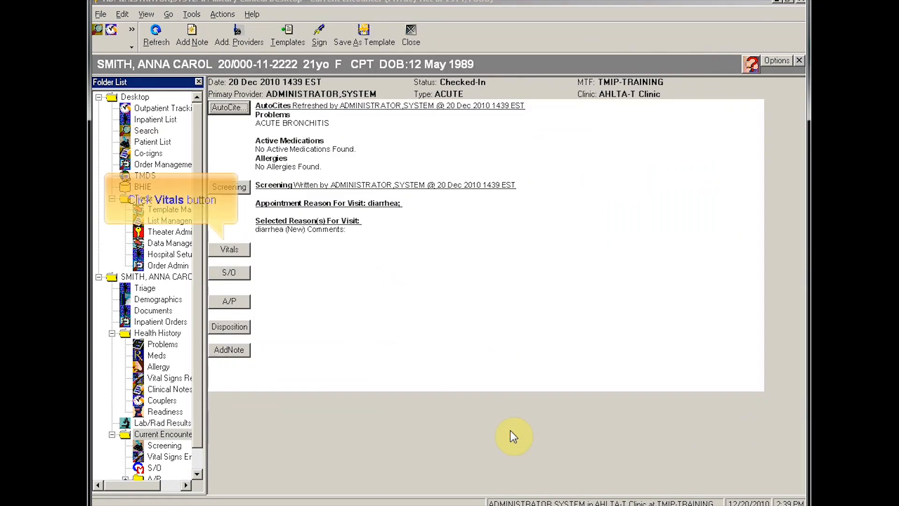
# Step: Record vitals BP 116/60, HR 86, RR 18 and temperature 100.6 °F
pyautogui.click(230, 250)
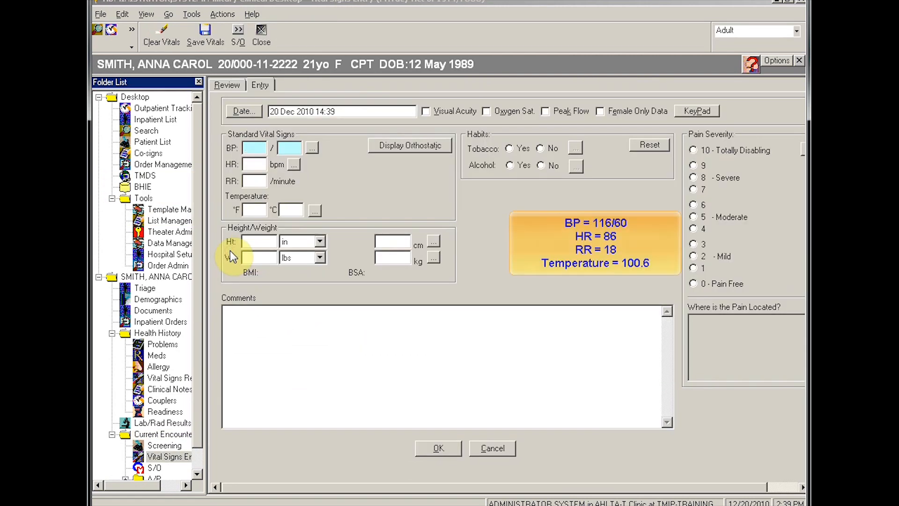
pyautogui.click(252, 149)
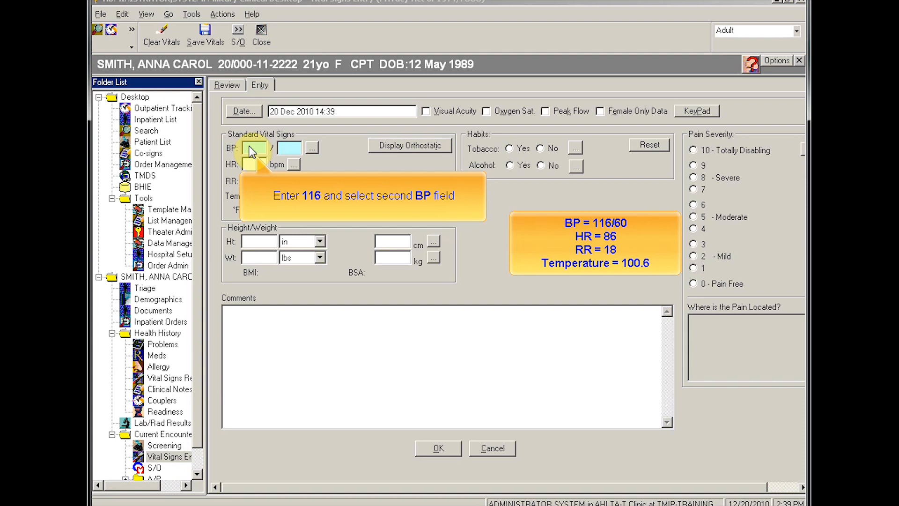
pyautogui.write('116')
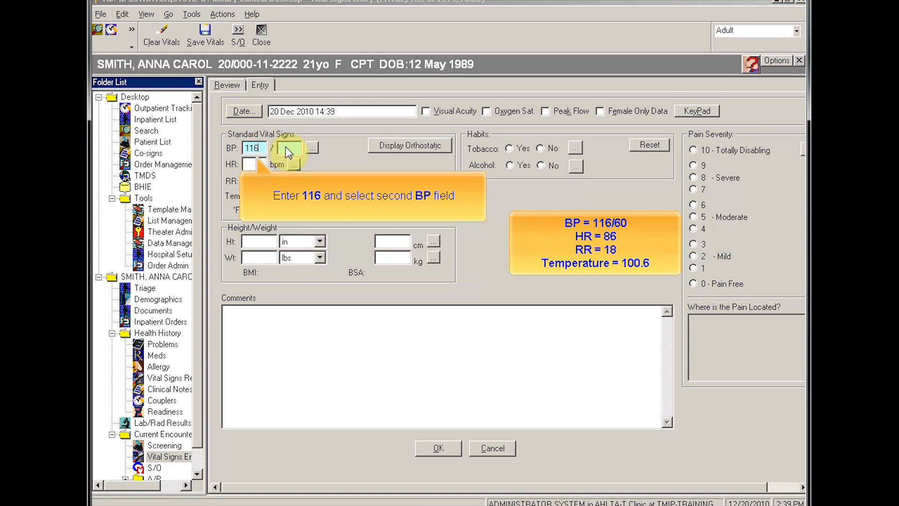
pyautogui.click(286, 147)
pyautogui.write('60')
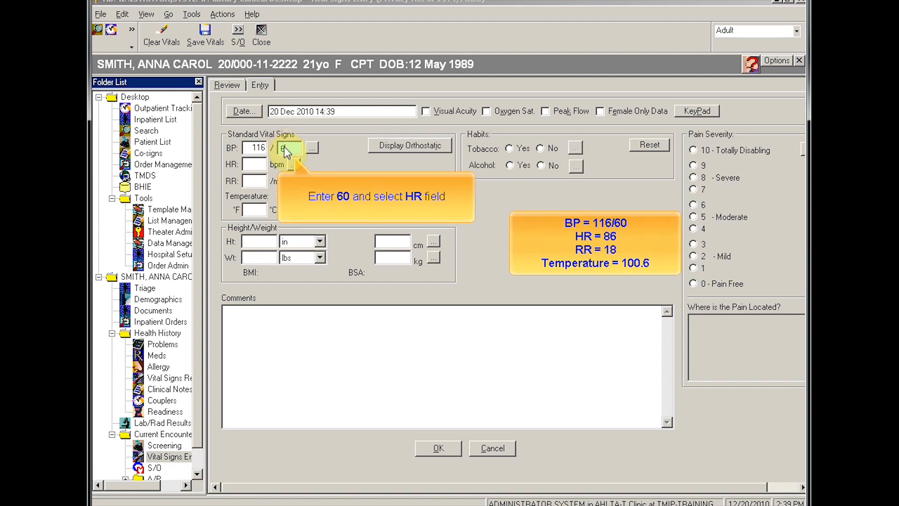
pyautogui.click(260, 164)
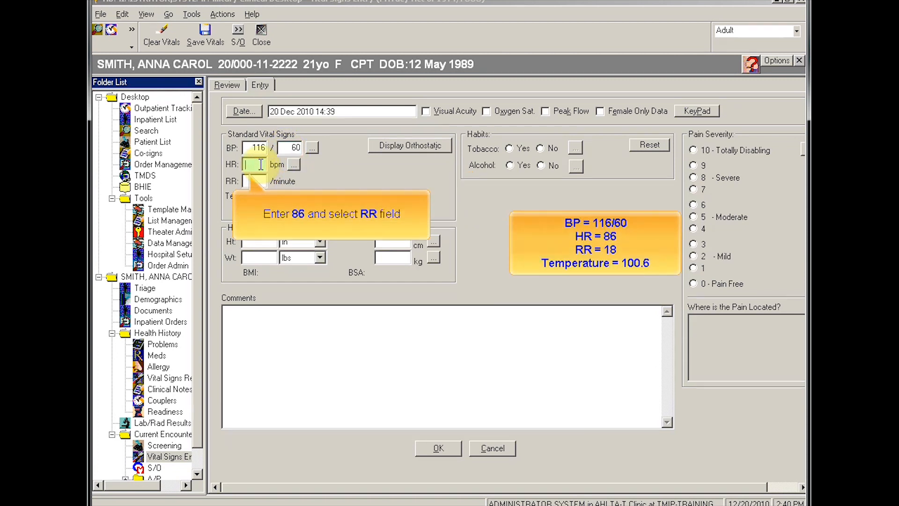
pyautogui.write('86')
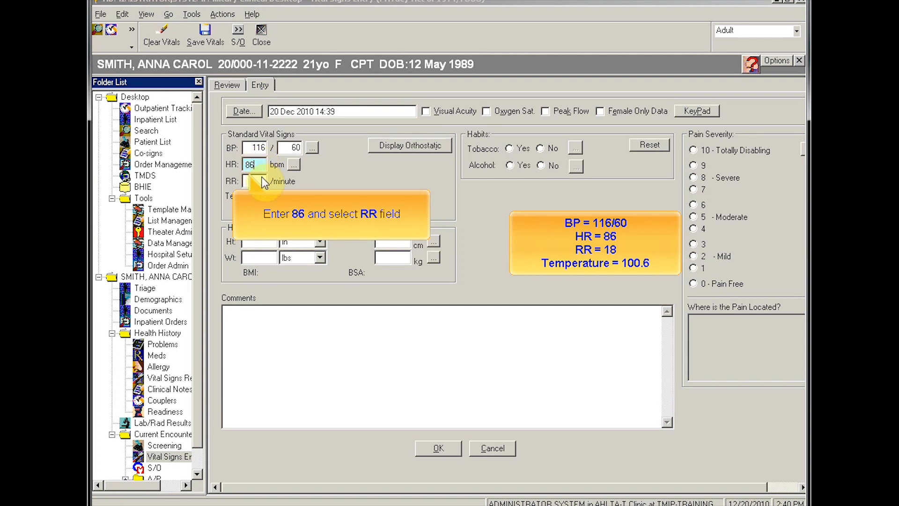
pyautogui.click(264, 182)
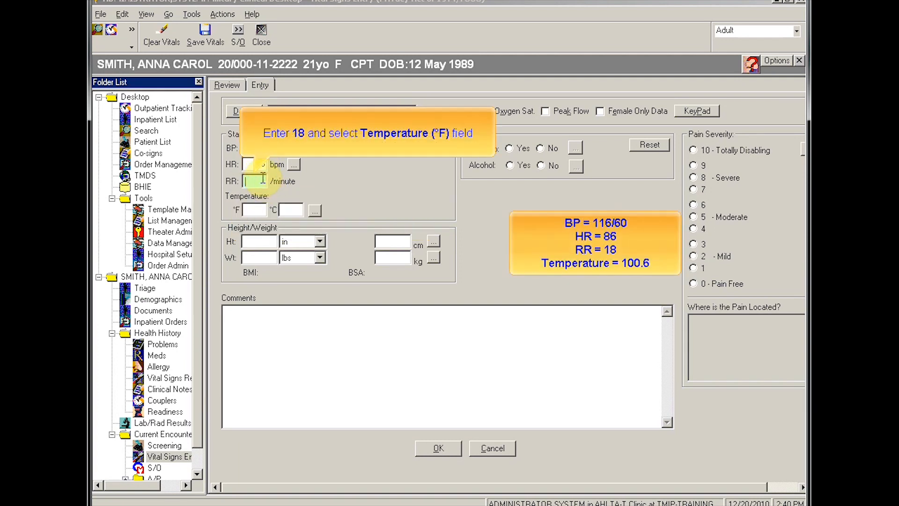
pyautogui.write('18')
pyautogui.click(263, 209)
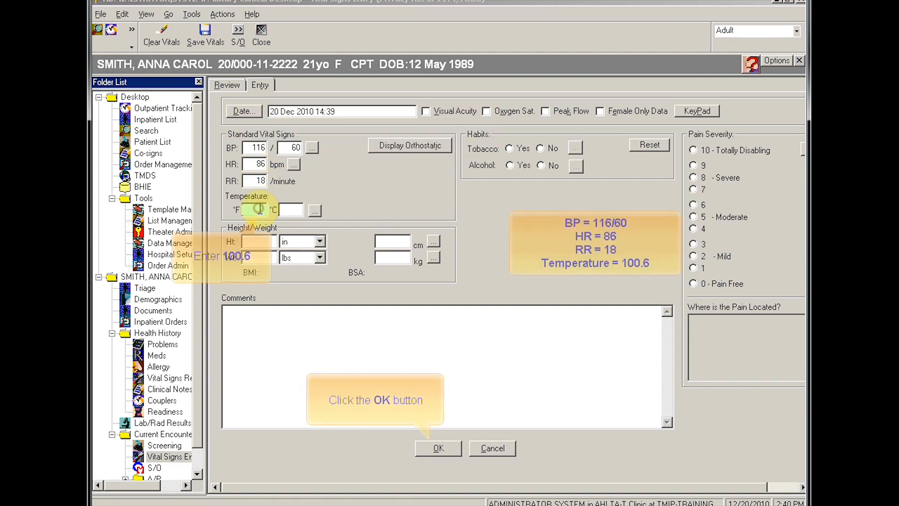
pyautogui.write('100.')
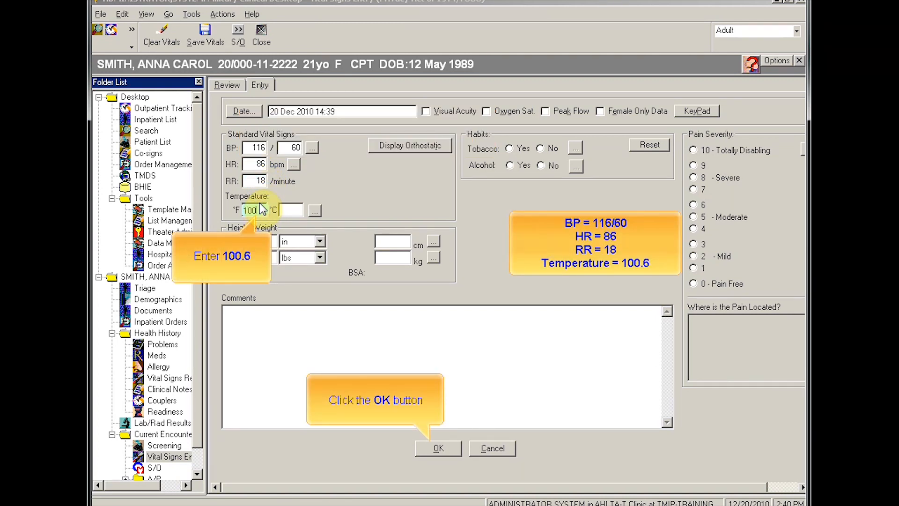
pyautogui.write('6')
pyautogui.click(431, 449)
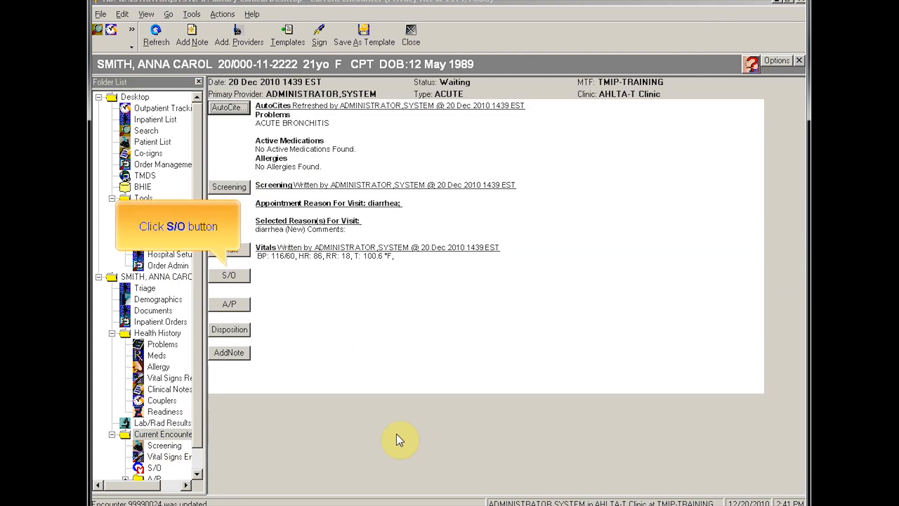
# Step: In the S/O note, search DIARRHEA and load the INFECTIOUS DIARRHEA symptom prompts
pyautogui.click(228, 276)
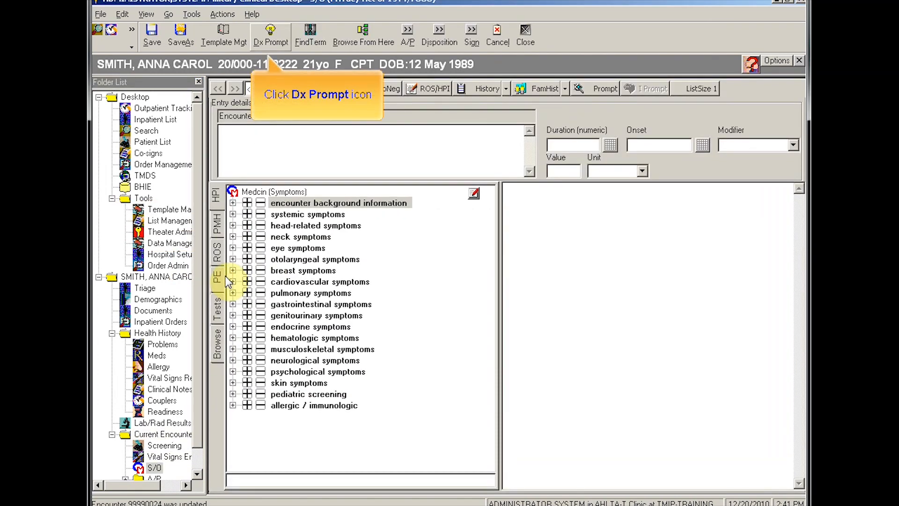
pyautogui.click(271, 37)
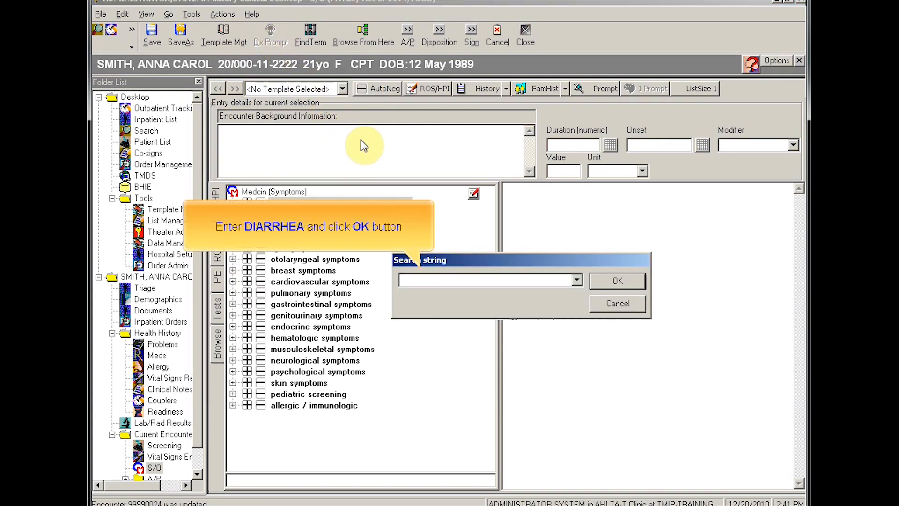
pyautogui.write('DIARRHEA')
pyautogui.click(619, 281)
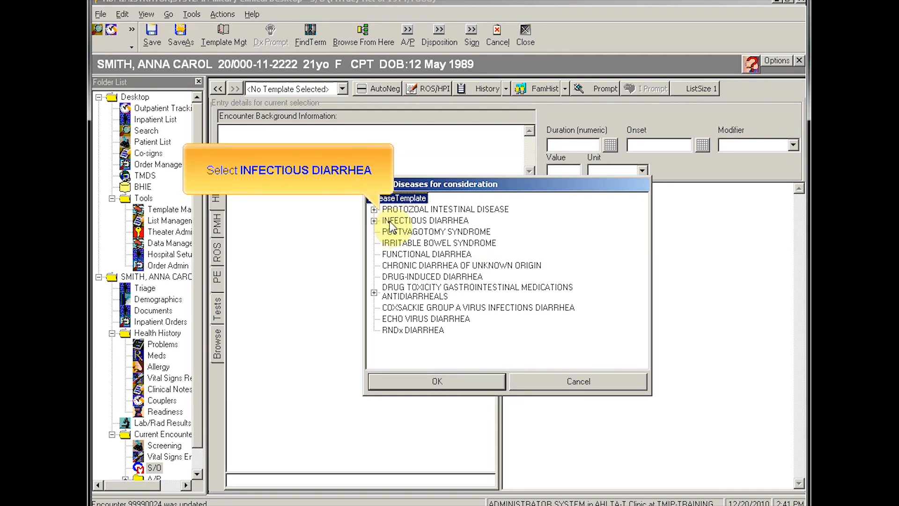
pyautogui.click(402, 221)
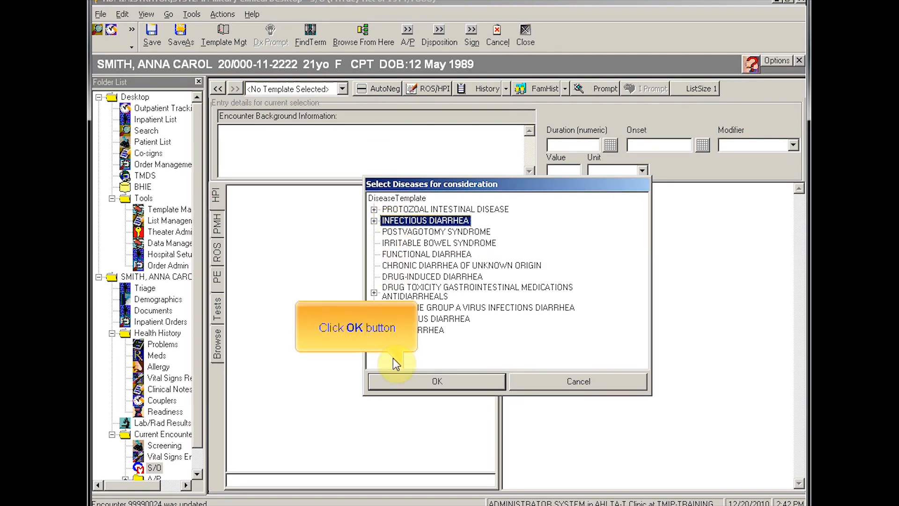
pyautogui.click(401, 381)
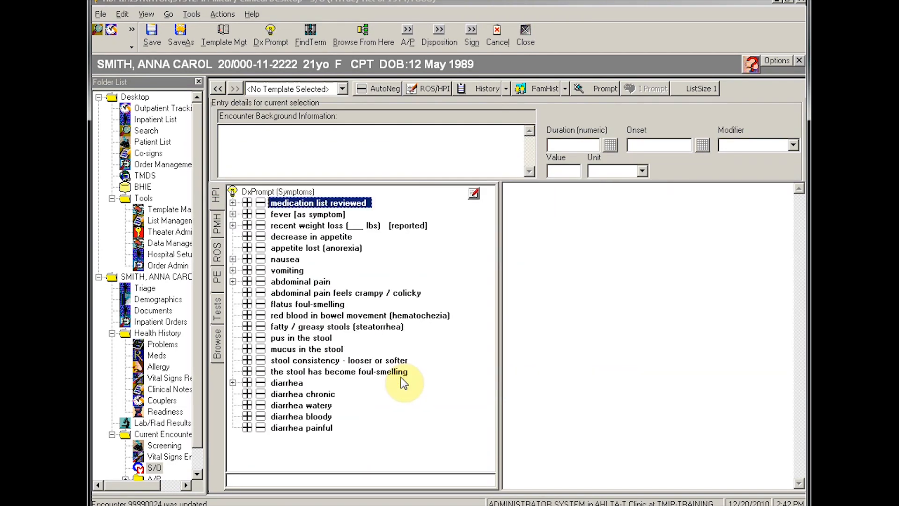
# Step: Record diarrhea 'FOR 20 HOURS', watery diarrhea, nausea, fever, and no vomiting
pyautogui.click(246, 382)
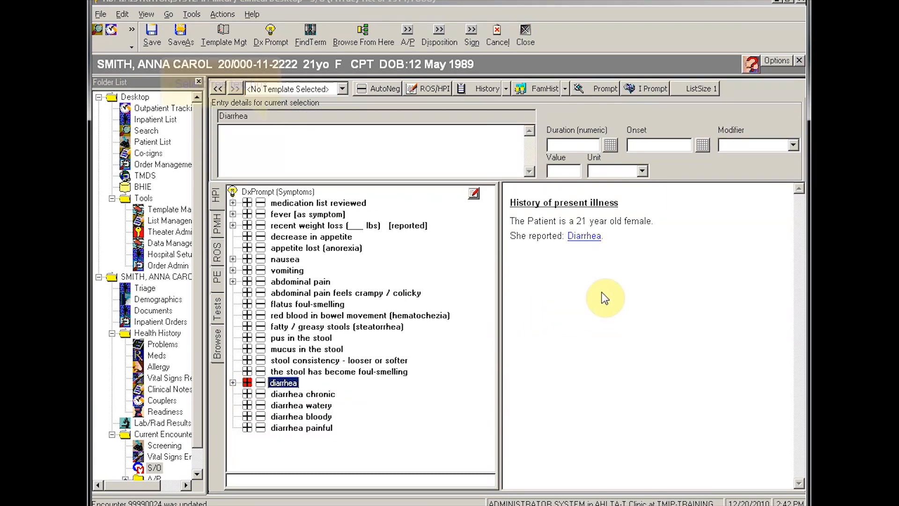
pyautogui.click(268, 133)
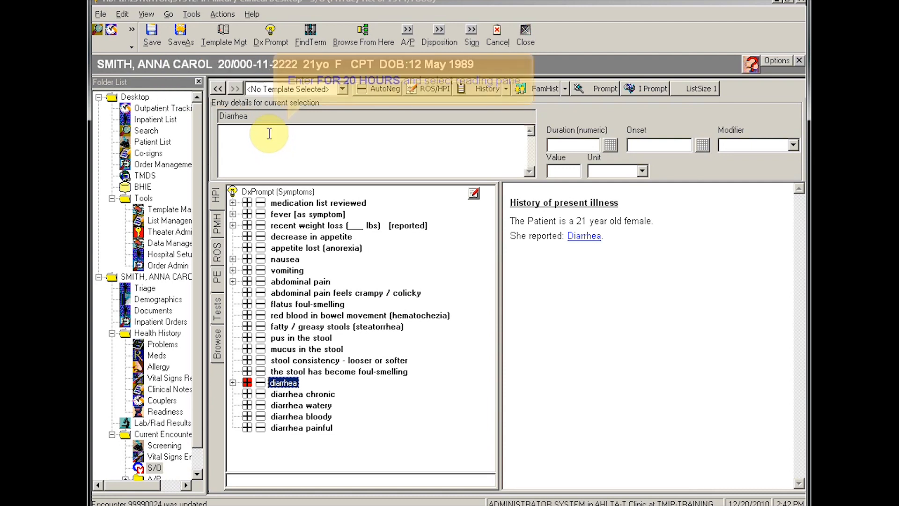
pyautogui.write('FOR 20 HOURS')
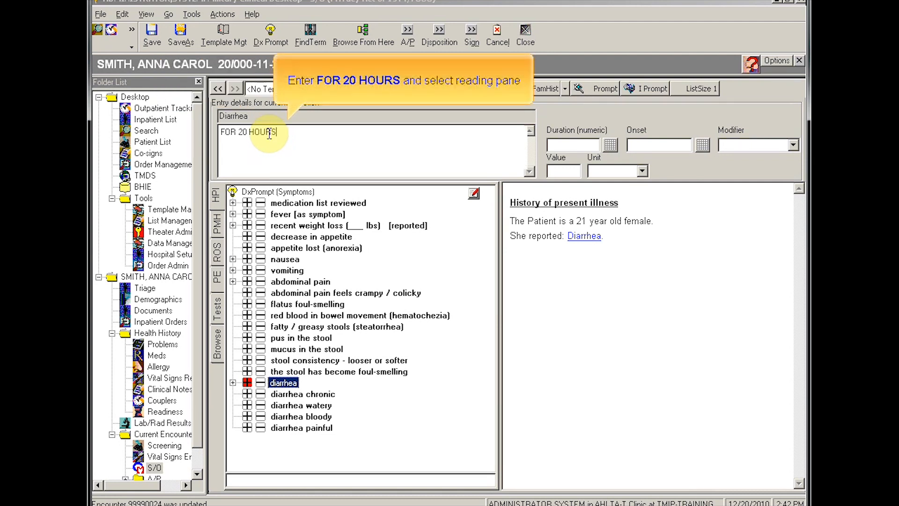
pyautogui.click(548, 282)
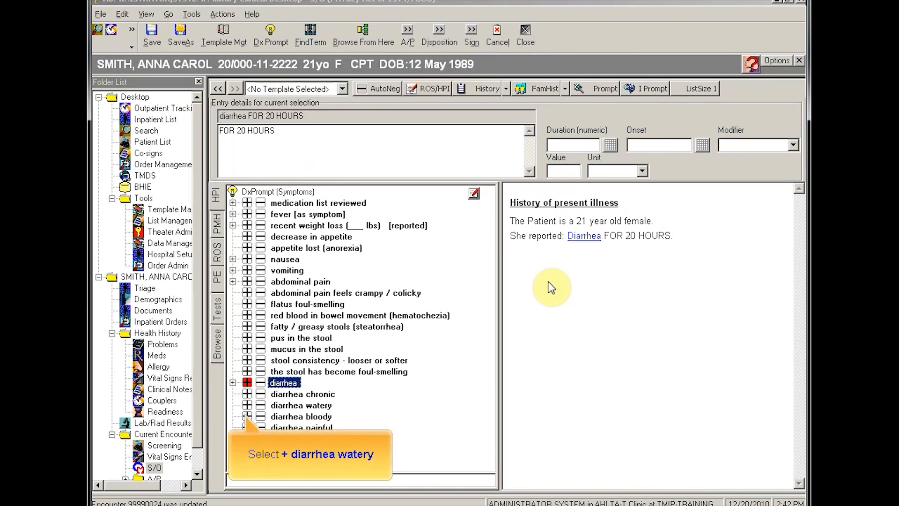
pyautogui.click(245, 405)
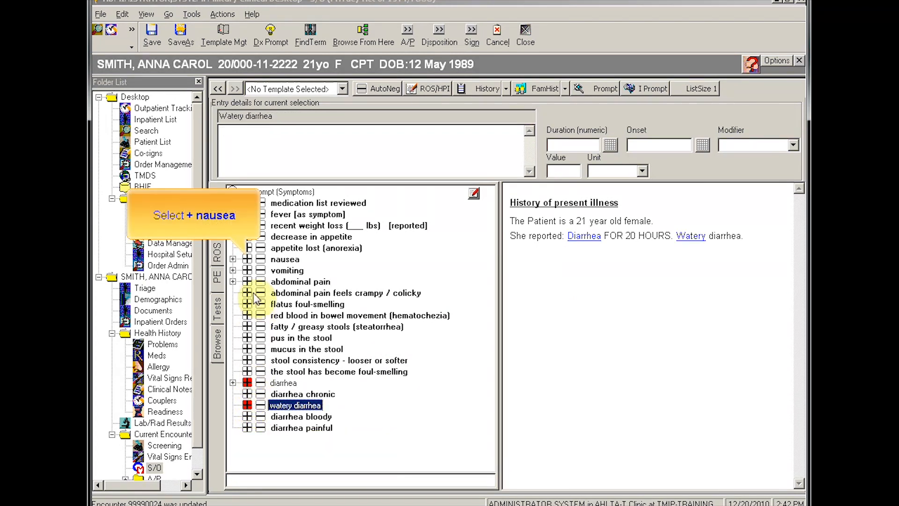
pyautogui.click(248, 260)
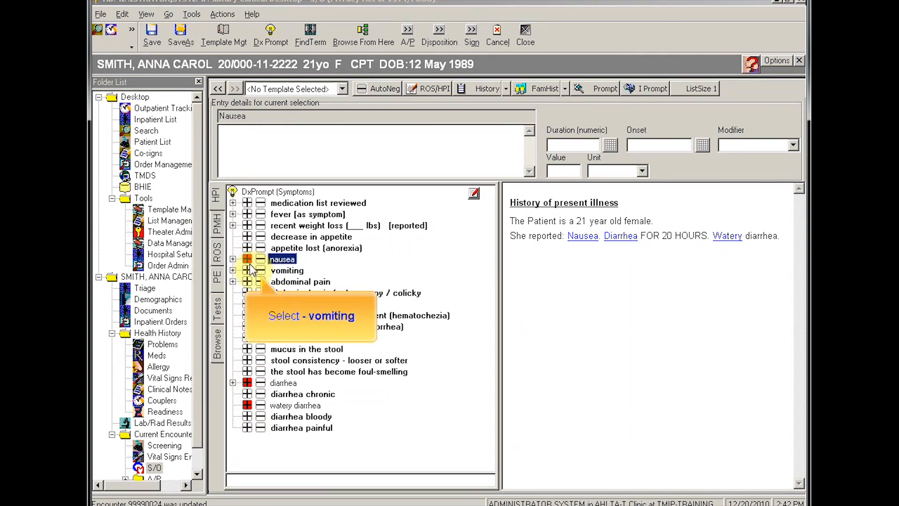
pyautogui.click(261, 271)
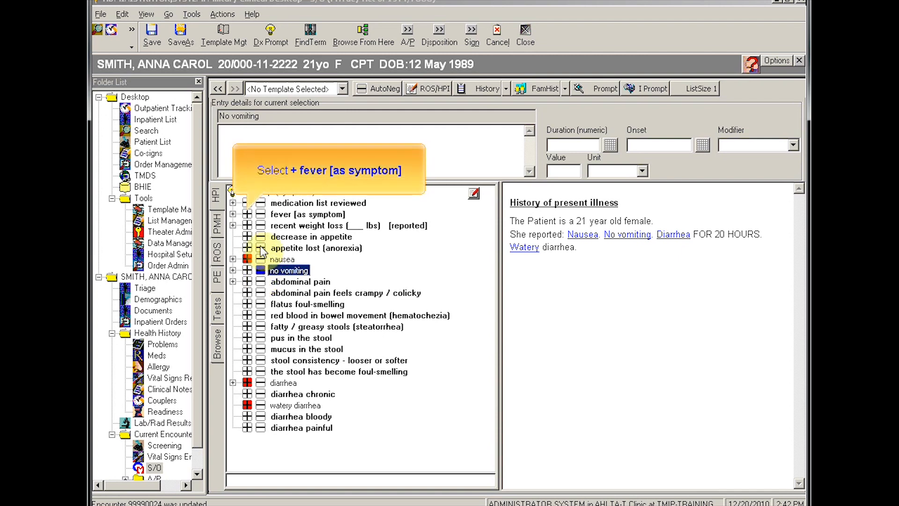
pyautogui.click(246, 215)
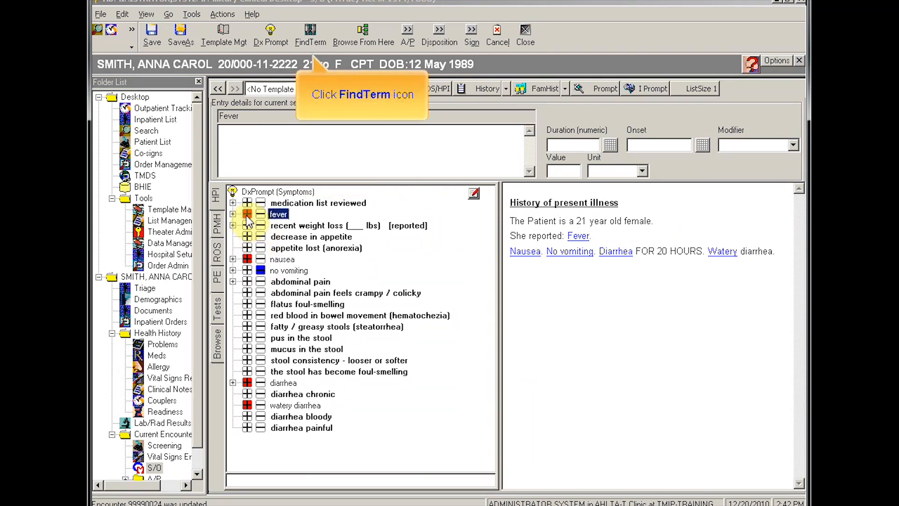
# Step: Look up dizziness with the term search and record it as a reported symptom
pyautogui.click(308, 31)
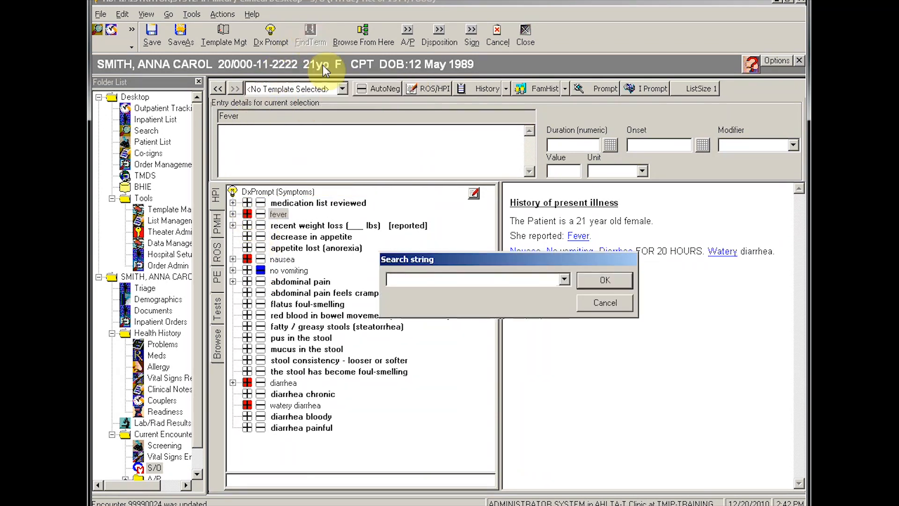
pyautogui.click(428, 279)
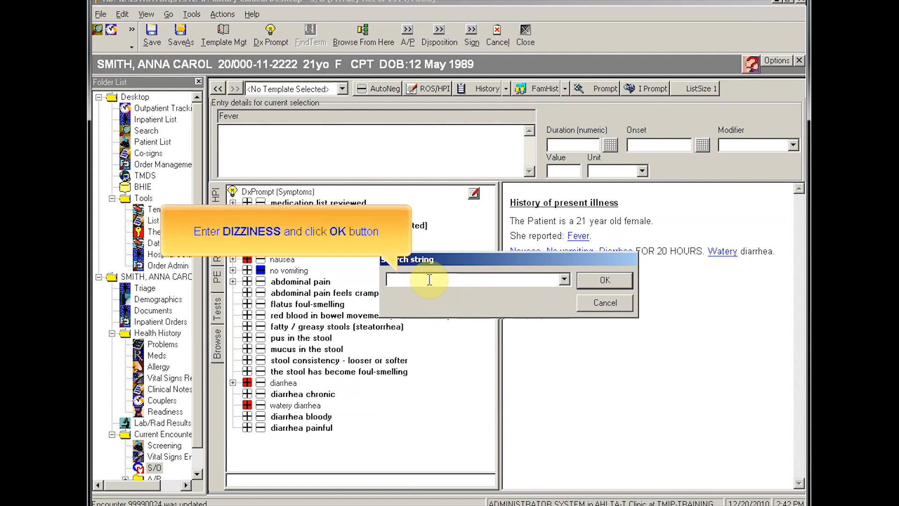
pyautogui.write('DIXZINESS')
pyautogui.click(625, 281)
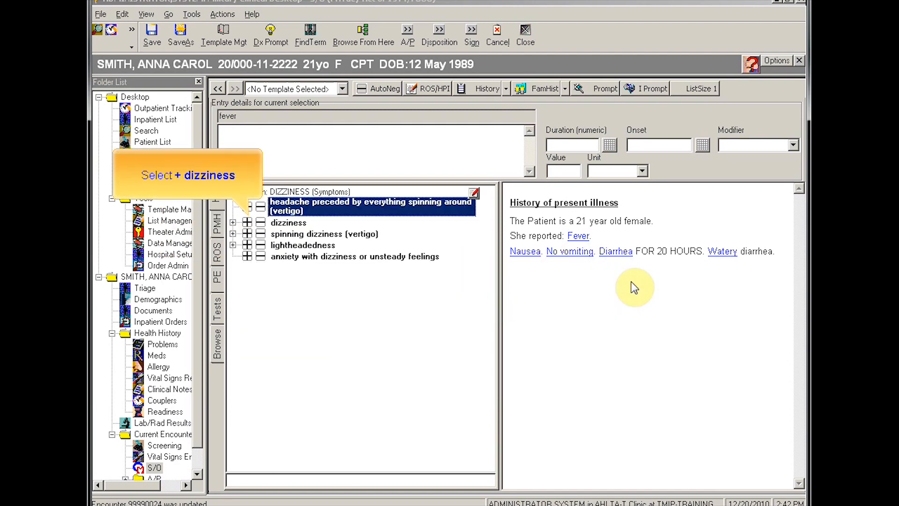
pyautogui.click(247, 223)
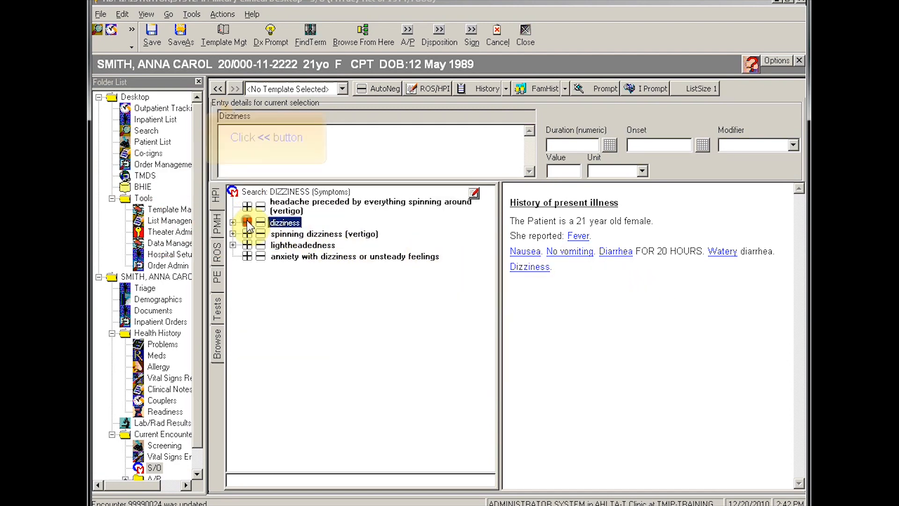
pyautogui.click(218, 89)
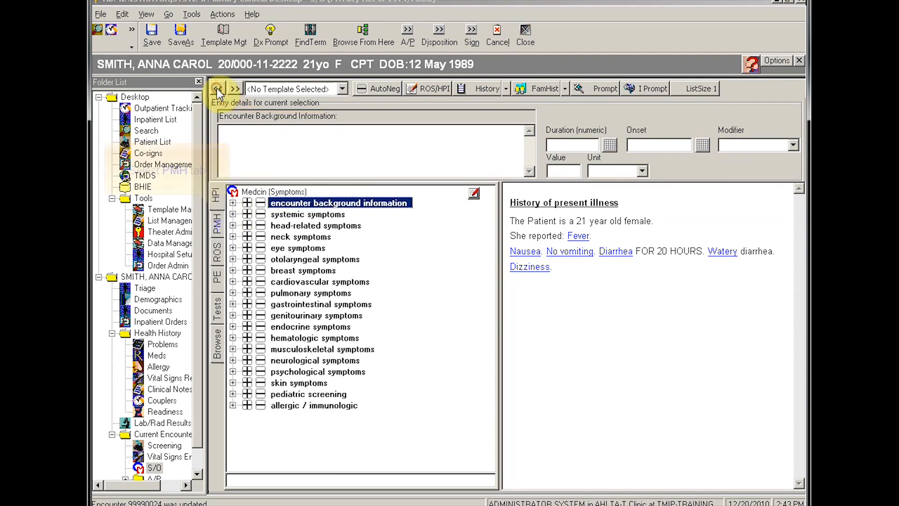
# Step: Record no consumption of contaminated or spoiled food in the exposure history
pyautogui.click(219, 225)
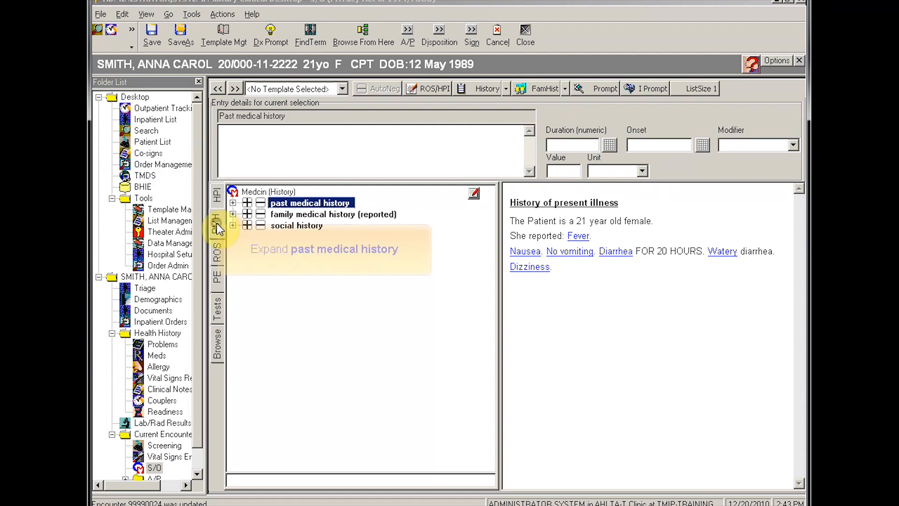
pyautogui.click(233, 203)
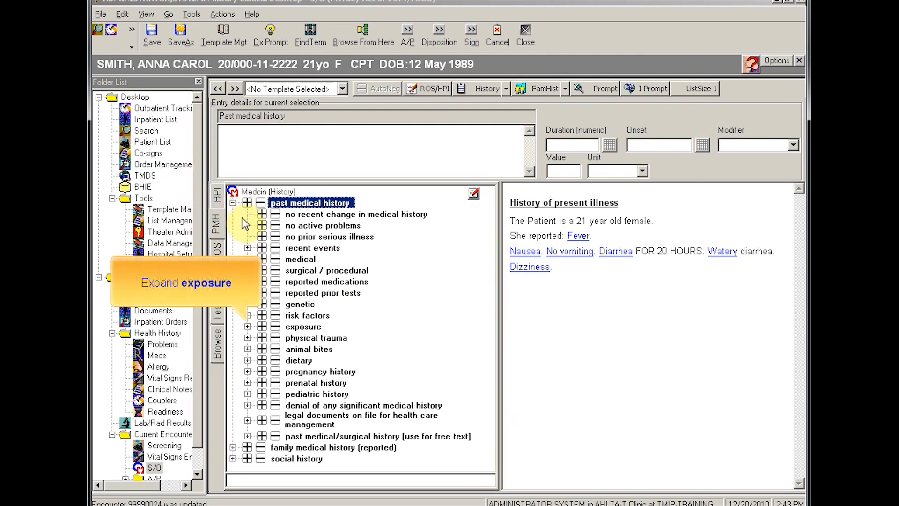
pyautogui.click(247, 326)
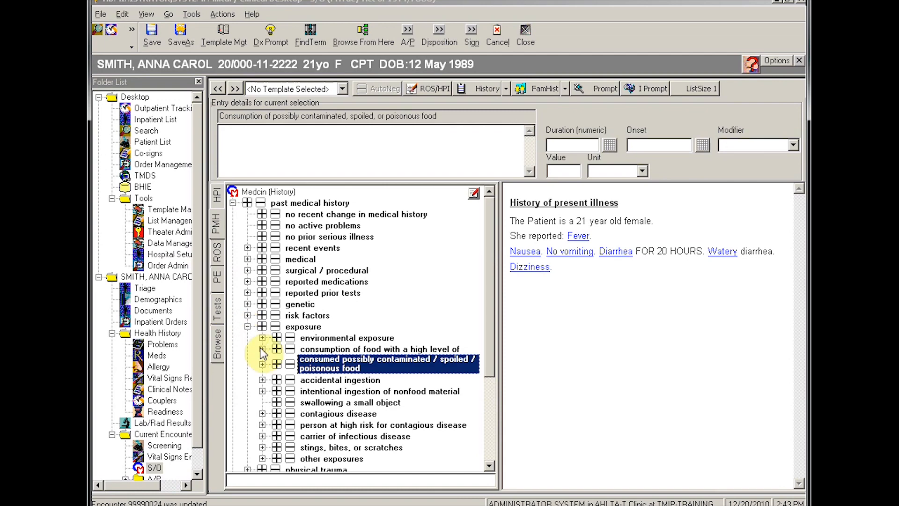
pyautogui.click(290, 364)
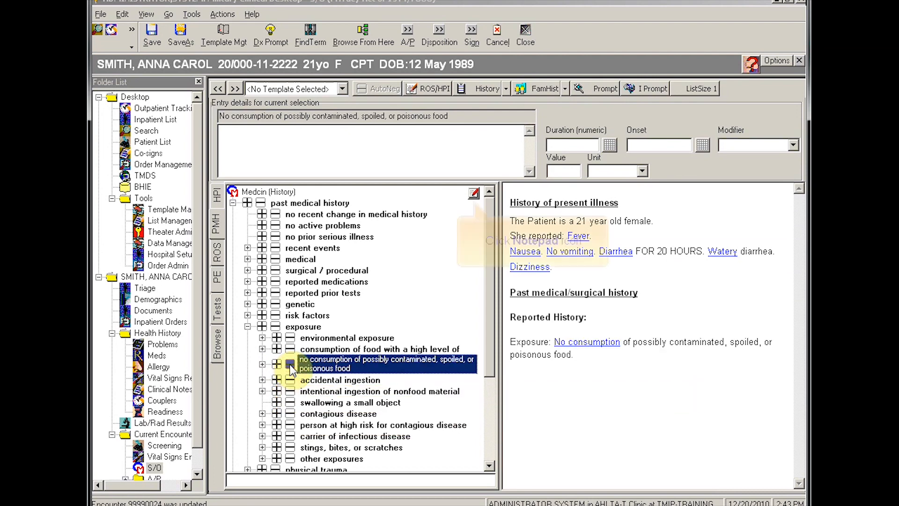
# Step: Add subjective free text 'PT HAS NO HX OF BOWEL PROBLEMS'
pyautogui.click(473, 193)
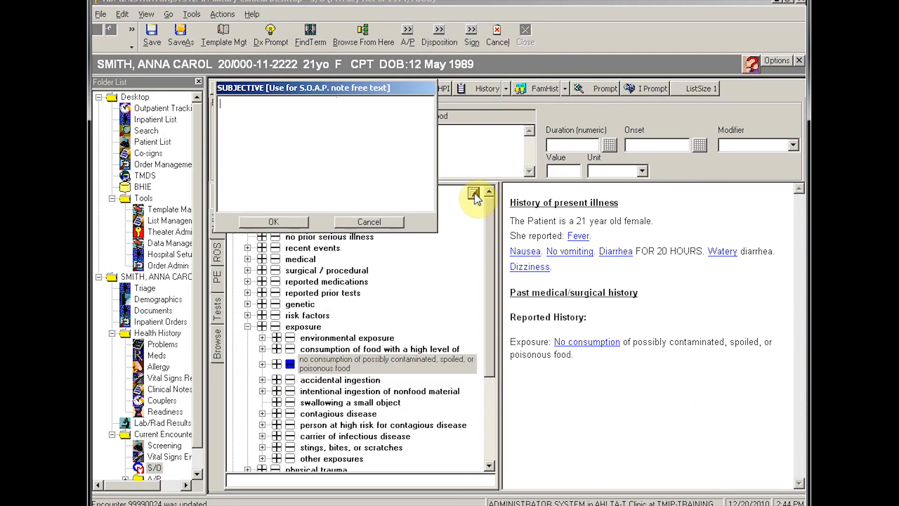
pyautogui.click(258, 103)
pyautogui.write('PT HAS NO HX OF BOWEL PROBLEMS')
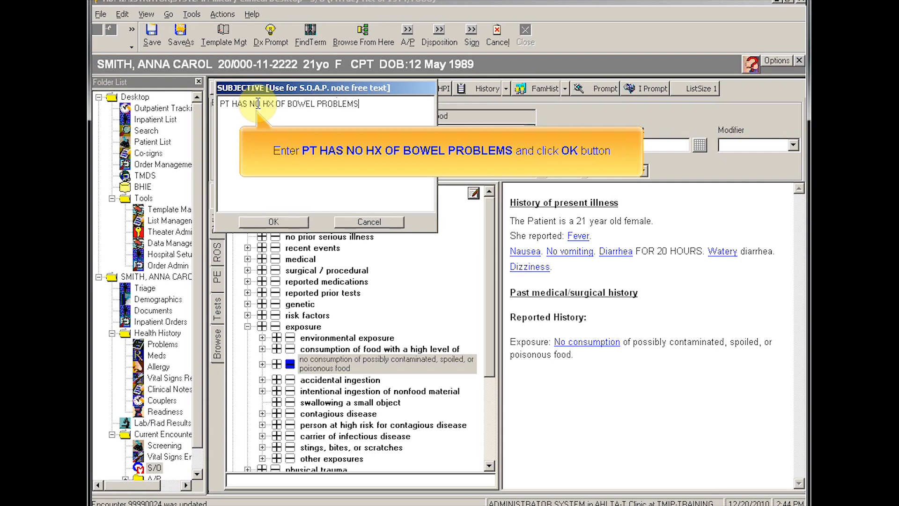
pyautogui.click(268, 224)
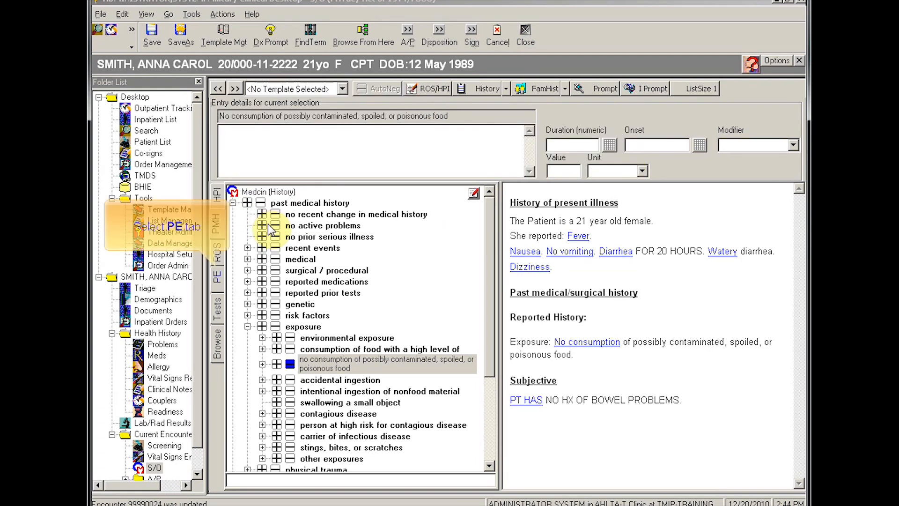
# Step: Add objective free text 'PT APPEARS DEHYDRATED' under physical examination
pyautogui.click(218, 280)
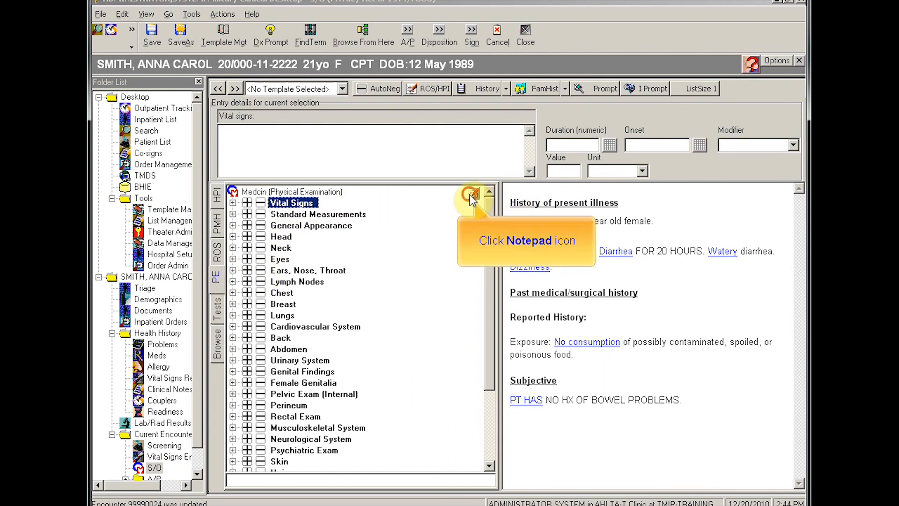
pyautogui.click(470, 195)
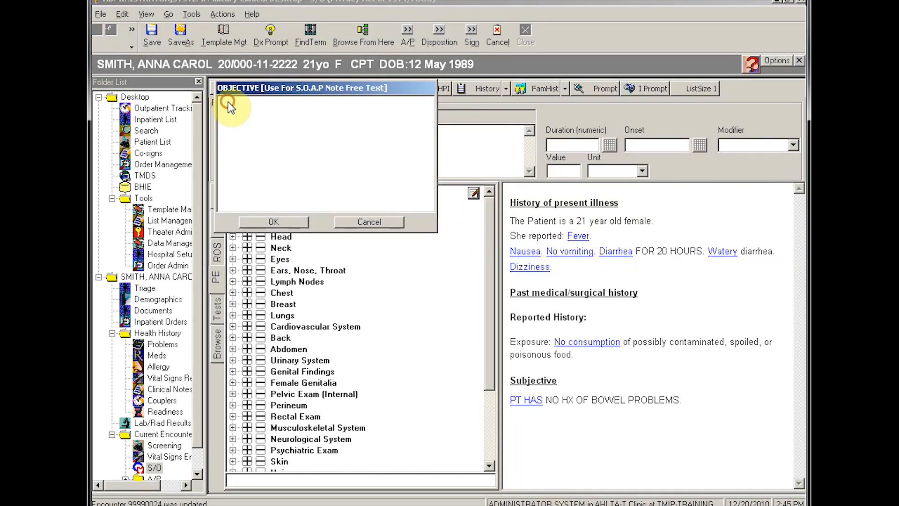
pyautogui.write('PT APPEARS DEHYDRATED')
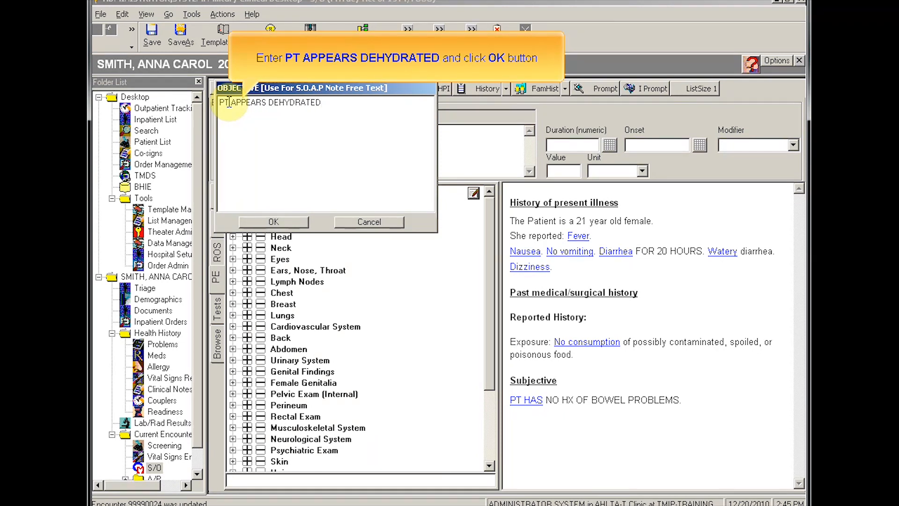
pyautogui.click(247, 224)
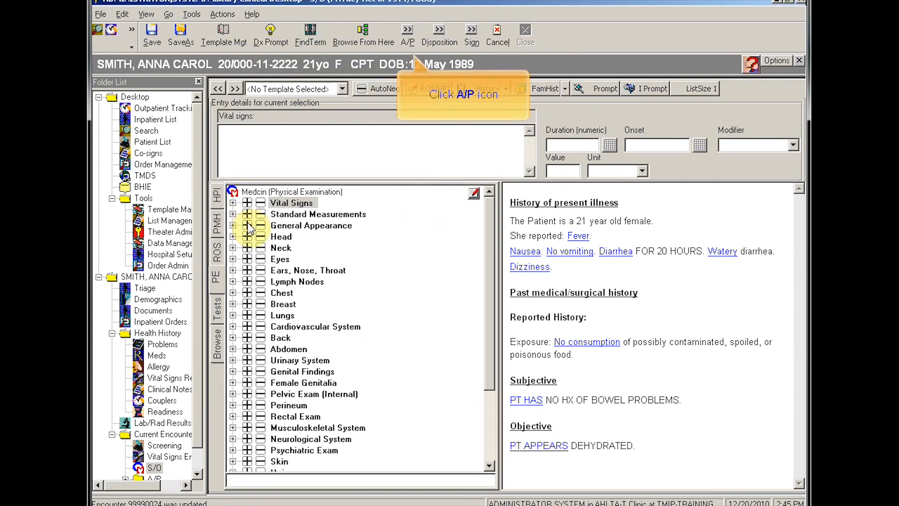
# Step: Search DIARRHEA in A/P and add INFECTIOUS DIARRHEA 009.2 as the diagnosis
pyautogui.click(408, 31)
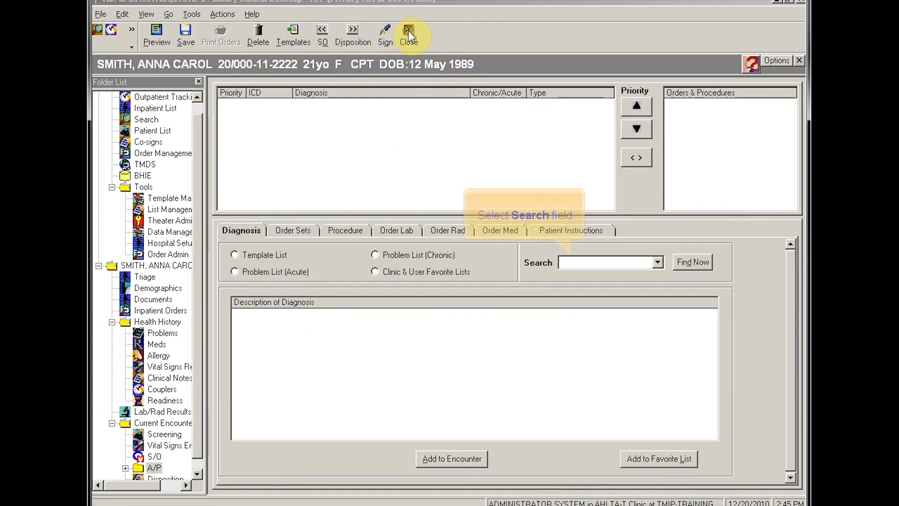
pyautogui.click(607, 262)
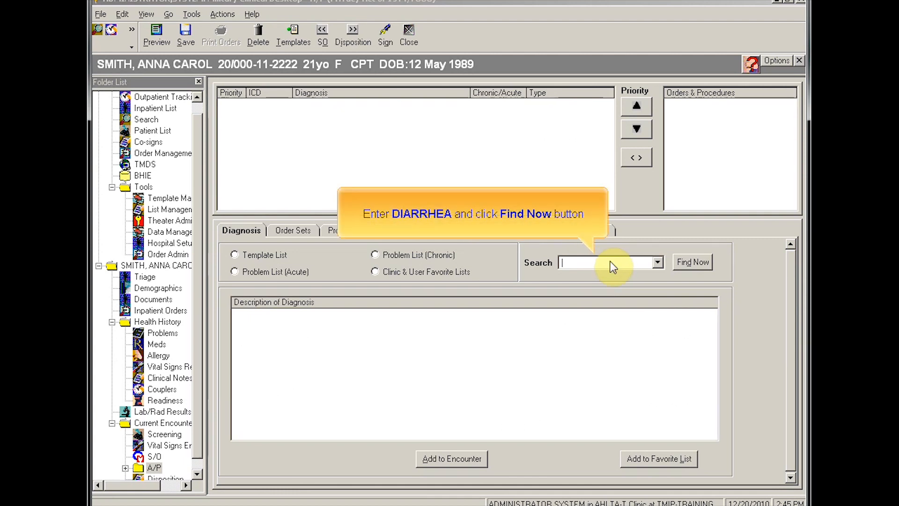
pyautogui.write('DIARRHEA')
pyautogui.click(685, 262)
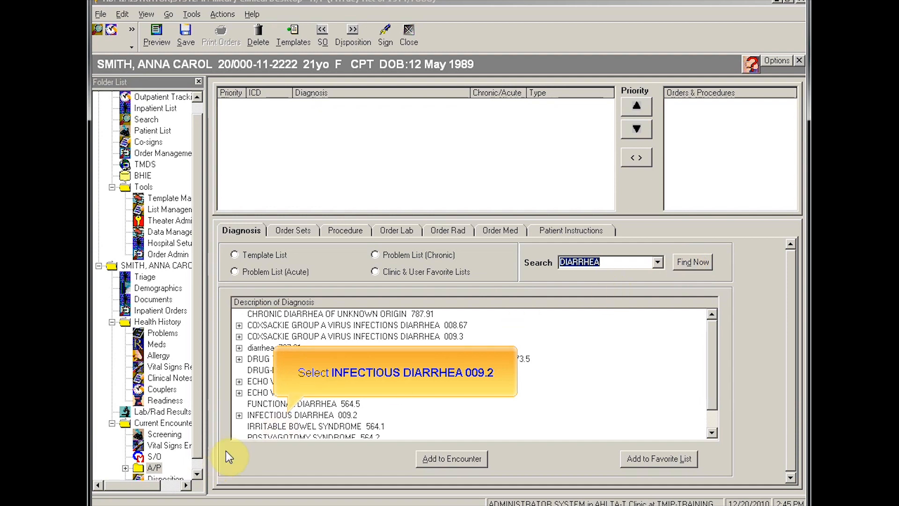
pyautogui.doubleClick(297, 415)
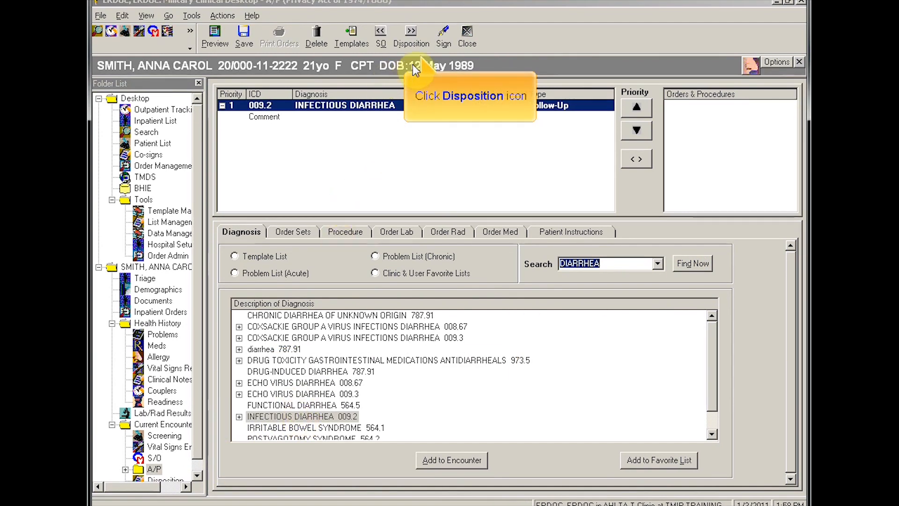
pyautogui.click(411, 33)
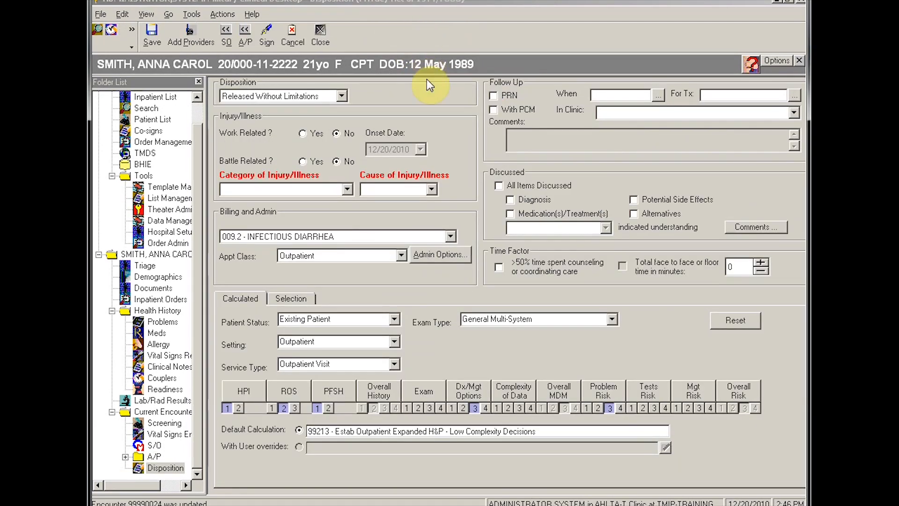
# Step: Set disposition Admitted, category Gastrointestinal, Infectious, cause Non-Battle Illness
pyautogui.click(343, 96)
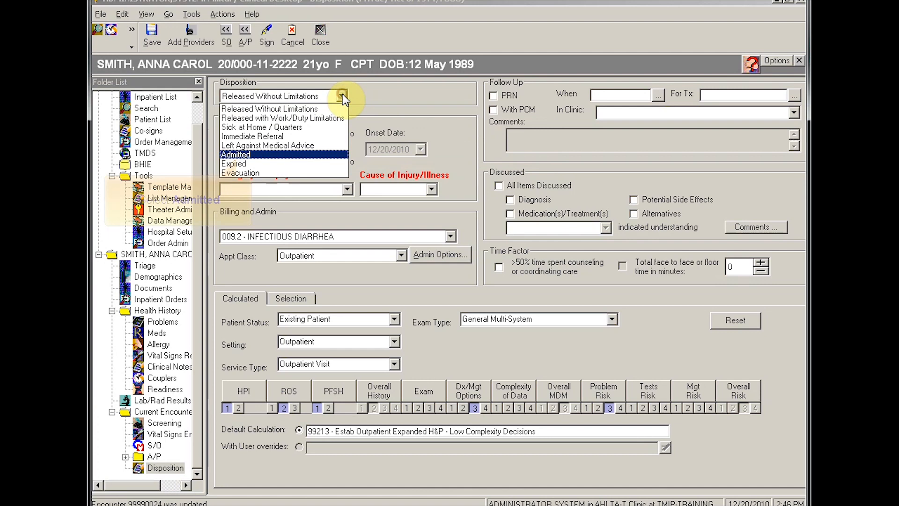
pyautogui.click(236, 154)
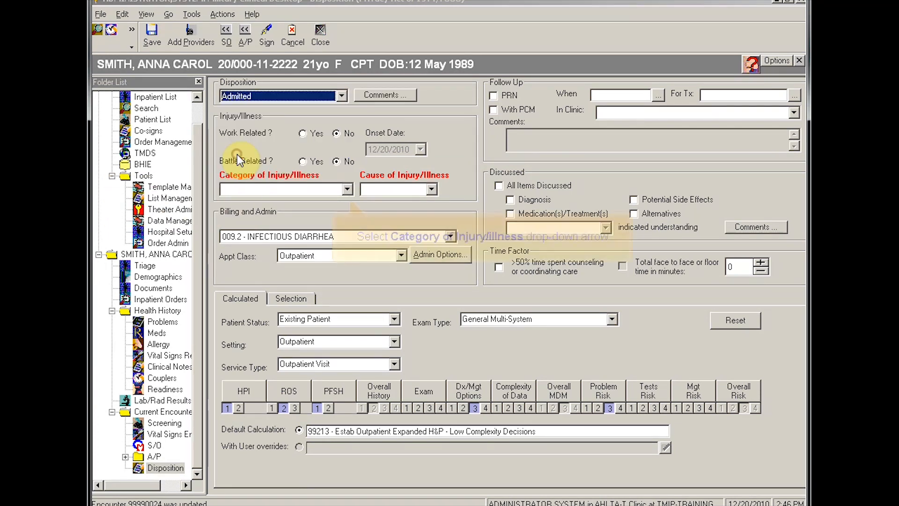
pyautogui.click(347, 189)
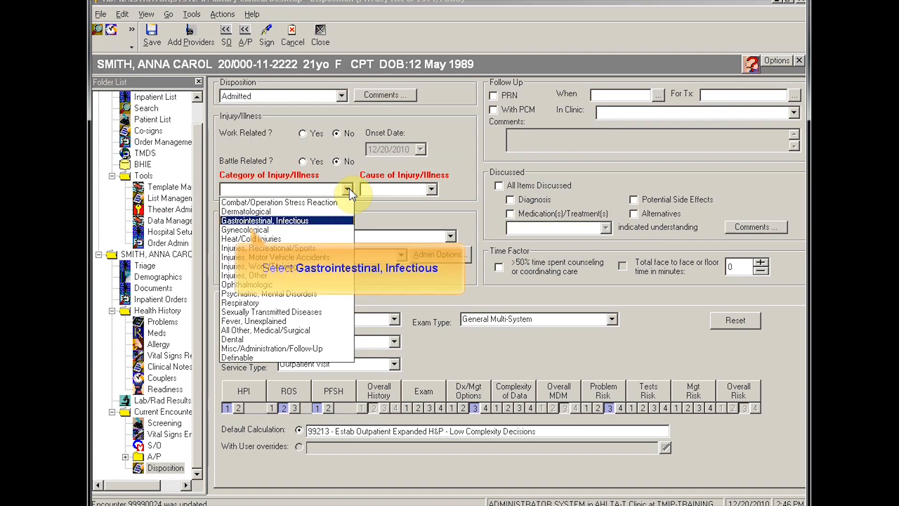
pyautogui.click(294, 219)
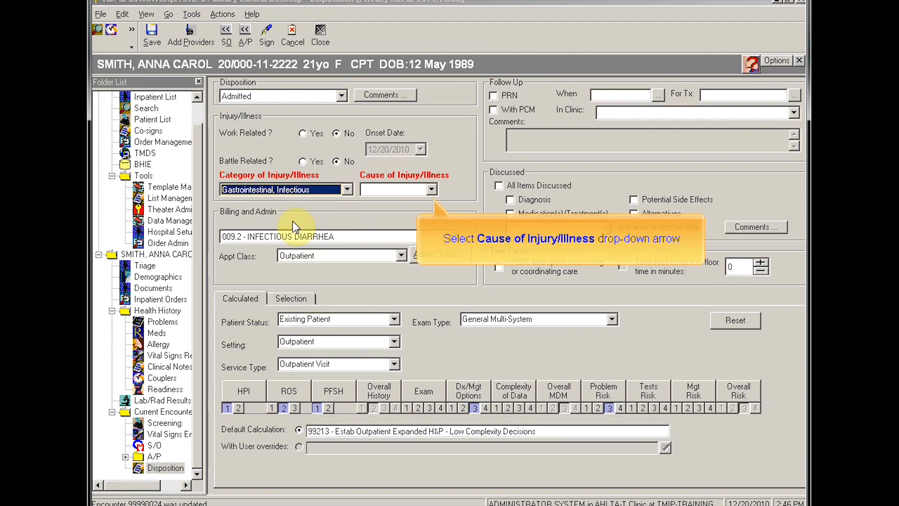
pyautogui.click(432, 190)
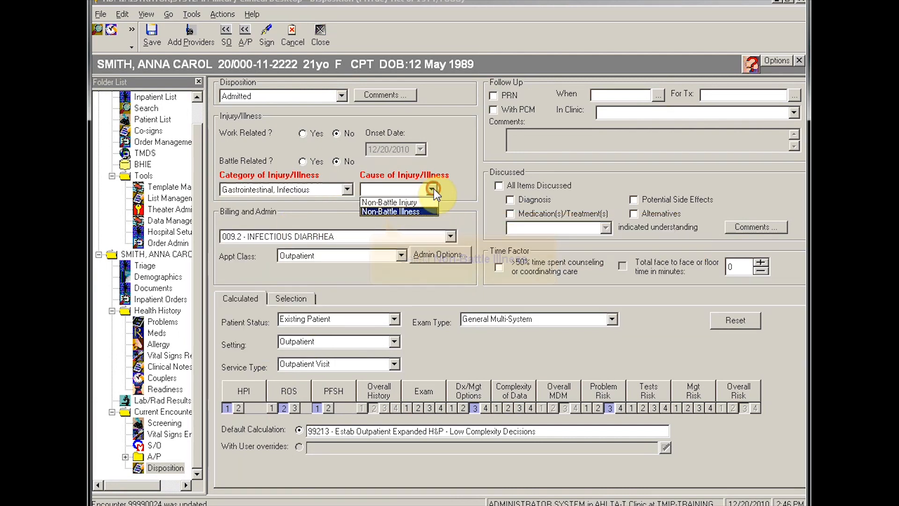
pyautogui.click(411, 212)
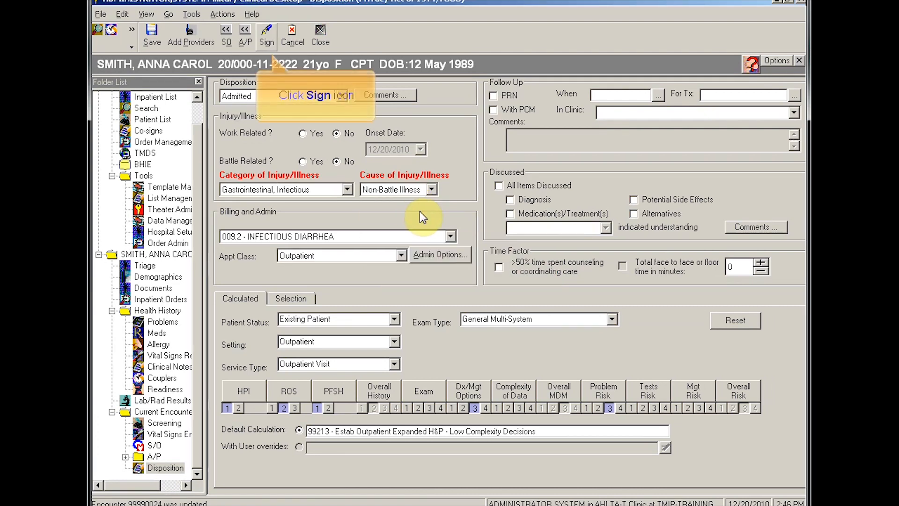
pyautogui.click(267, 41)
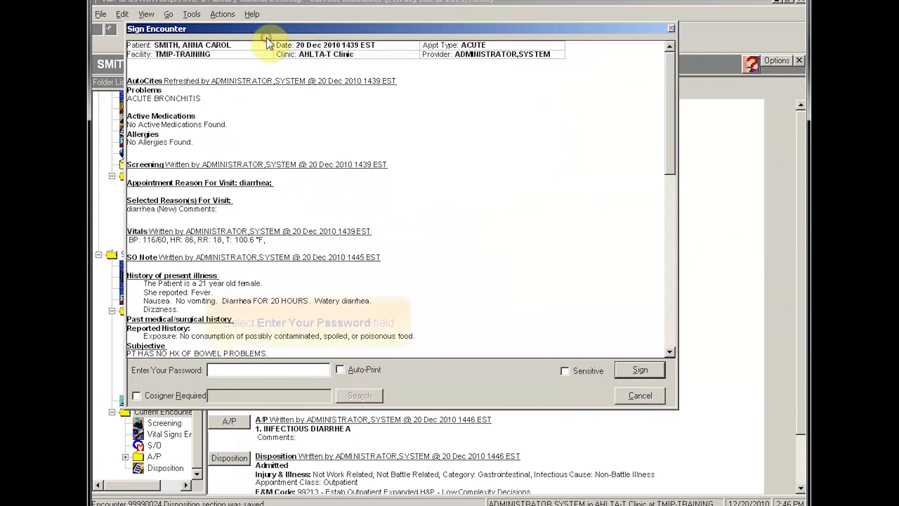
# Step: Sign and save the outpatient encounter with the account password, then expand the admission type choices
pyautogui.click(230, 371)
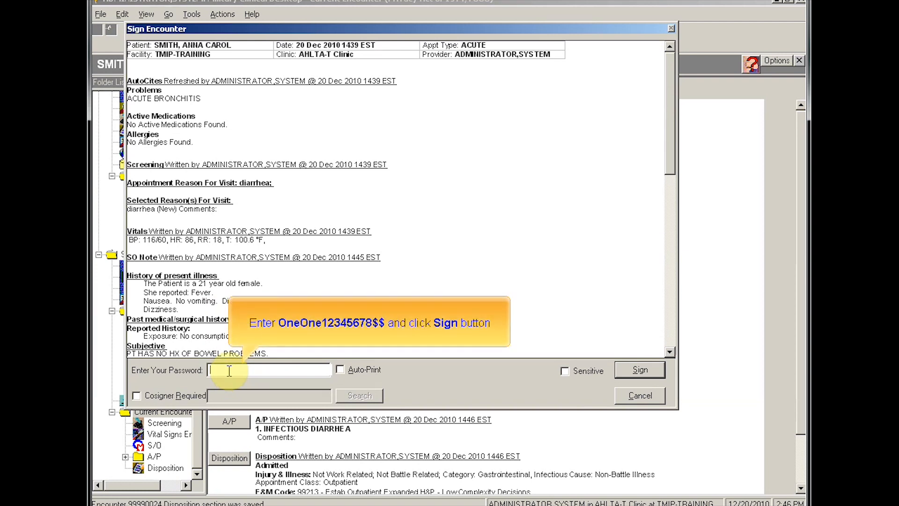
pyautogui.click(639, 370)
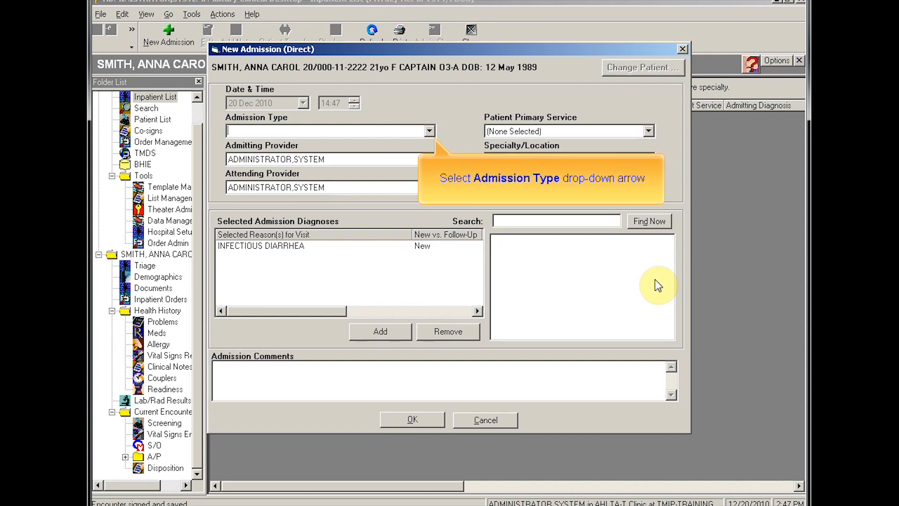
pyautogui.click(428, 131)
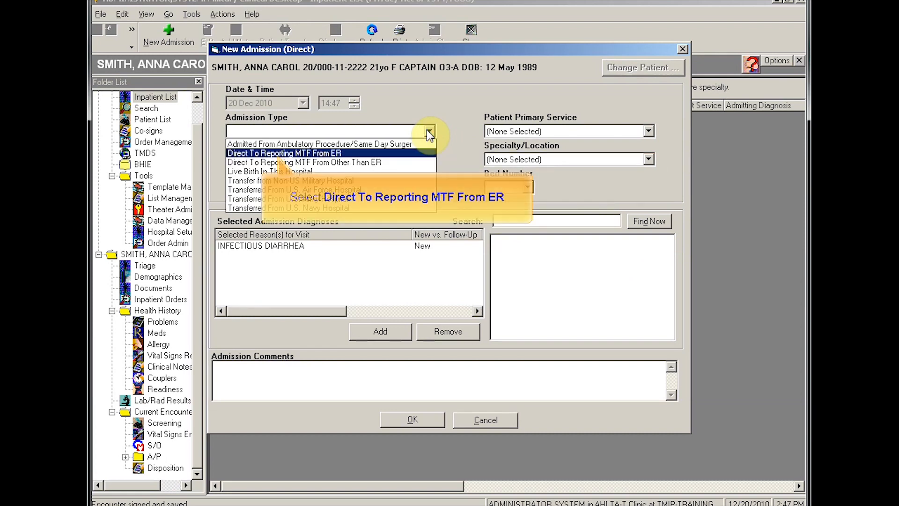
# Step: Admit Direct To Reporting MTF From ER under Gastroenterology, Medical ICU - East Wing, bed 3
pyautogui.click(335, 153)
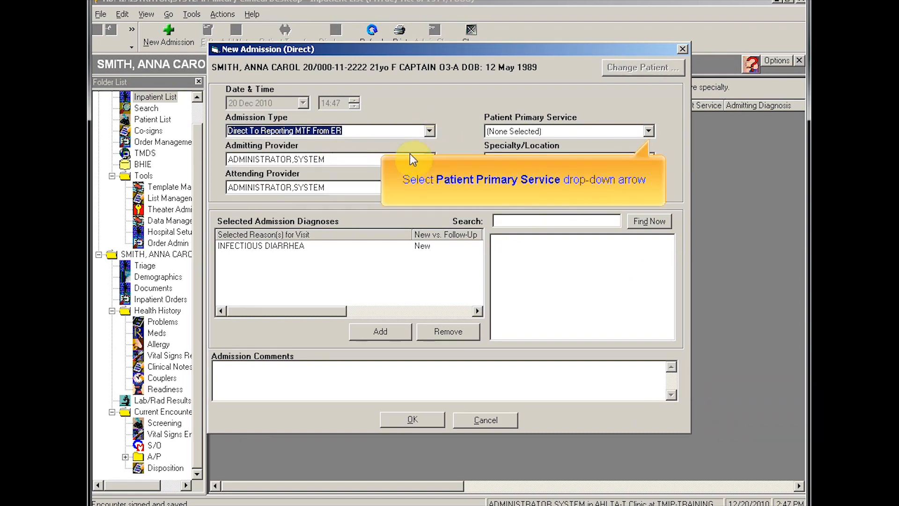
pyautogui.click(649, 131)
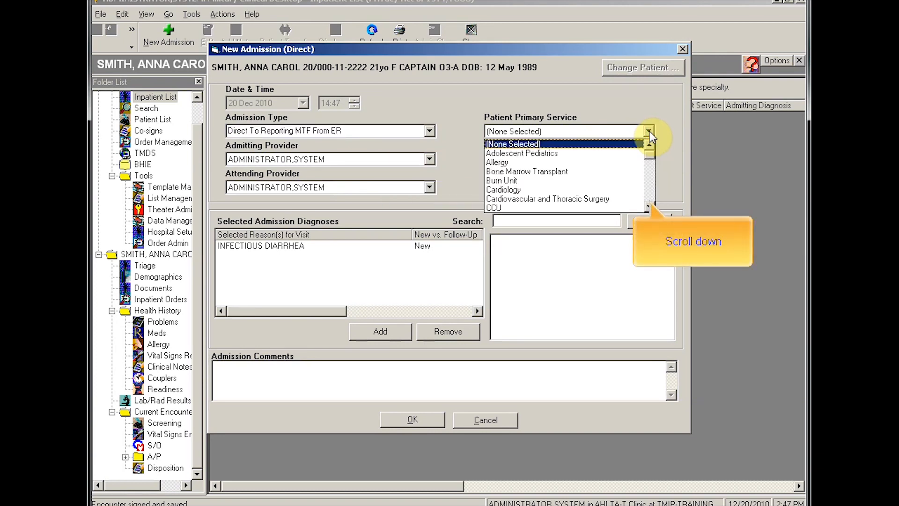
pyautogui.click(650, 190)
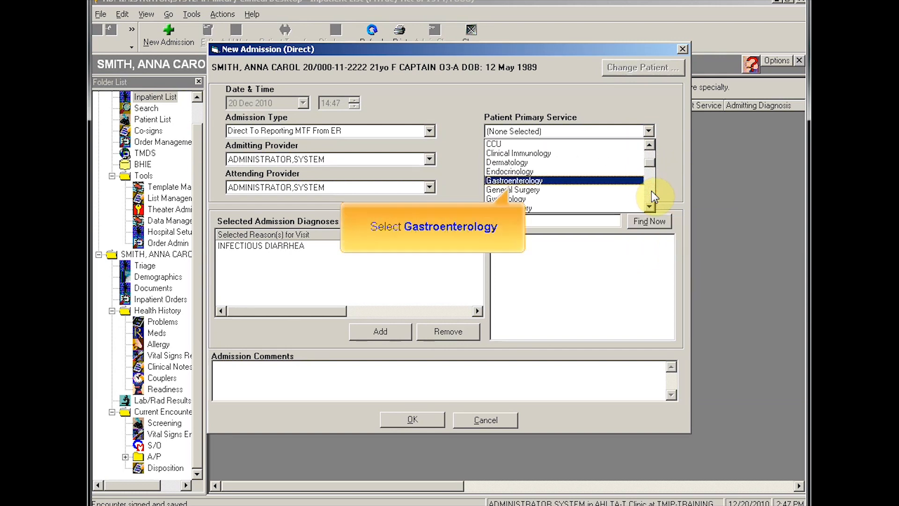
pyautogui.click(543, 181)
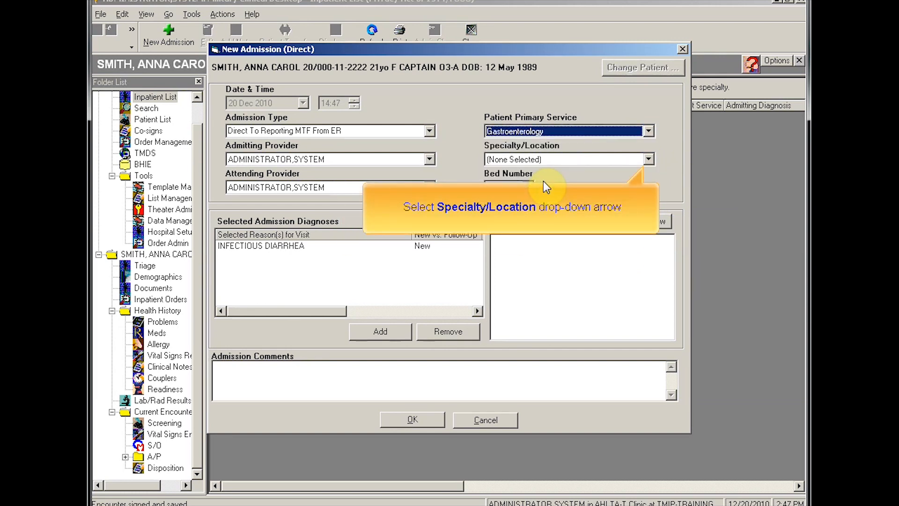
pyautogui.click(649, 159)
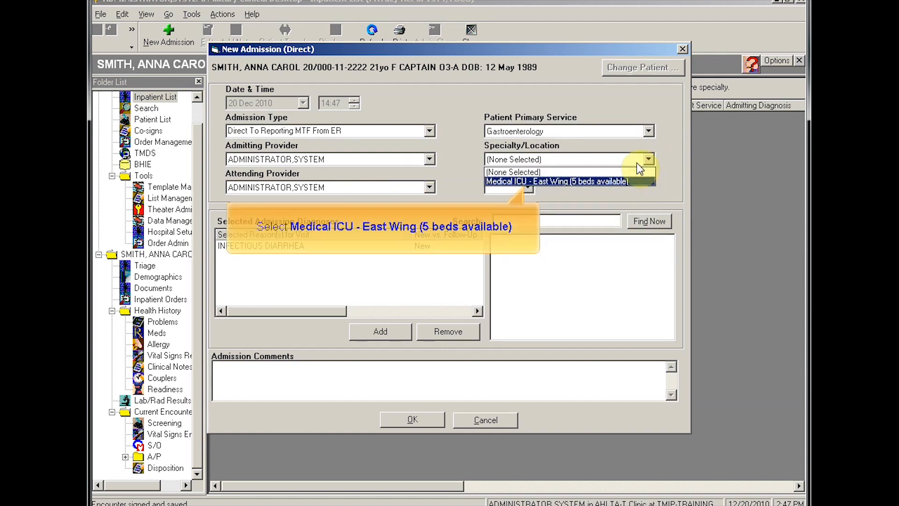
pyautogui.click(593, 178)
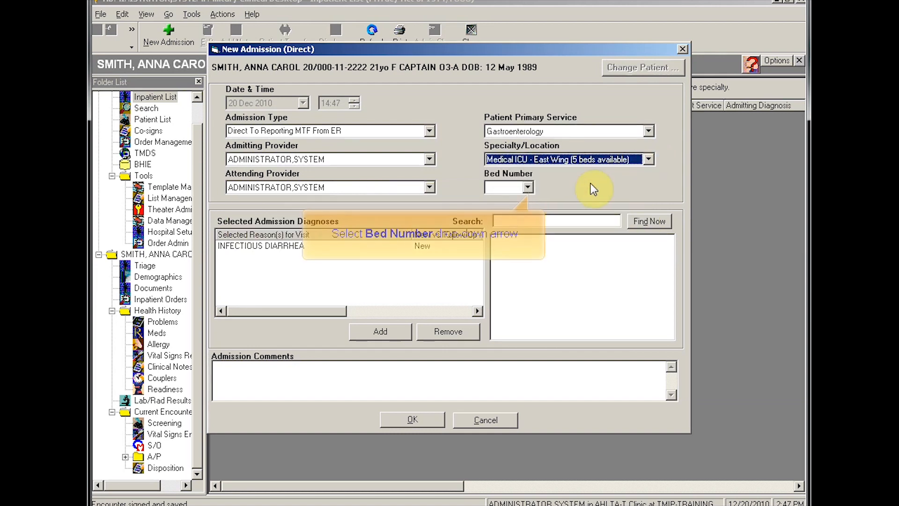
pyautogui.click(528, 188)
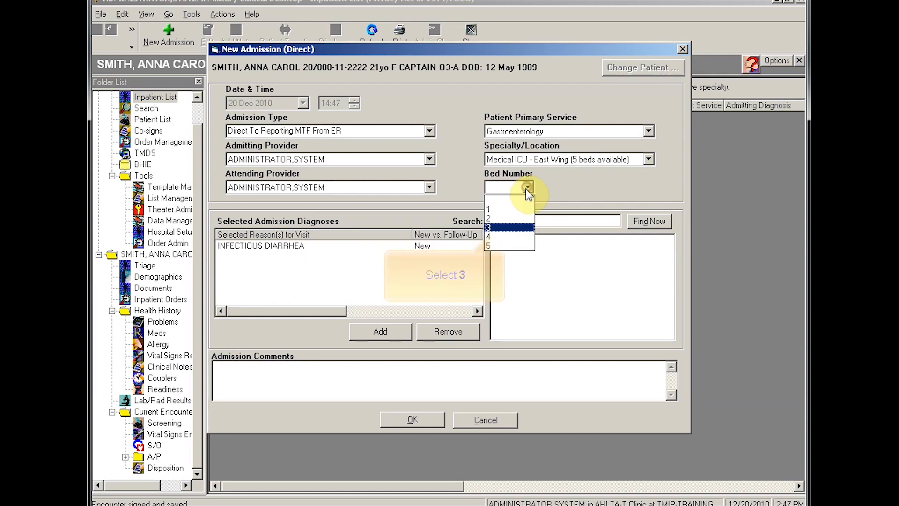
pyautogui.click(495, 227)
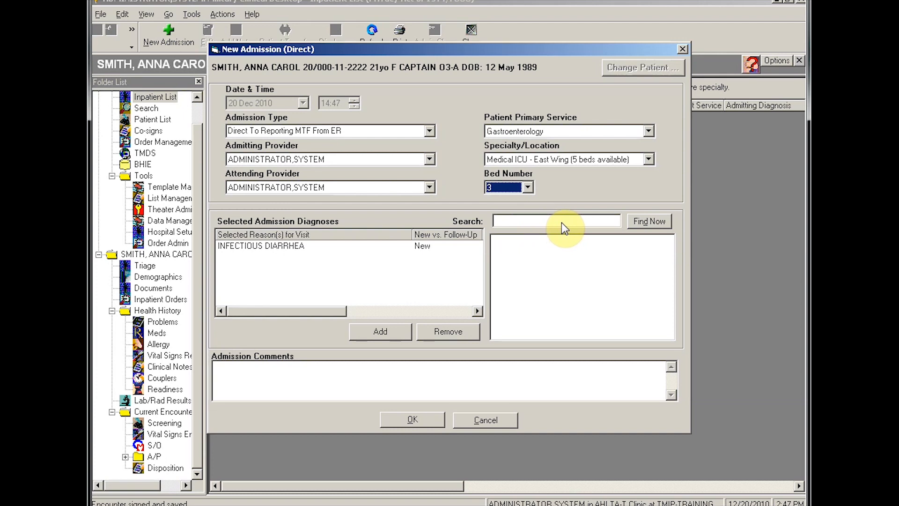
pyautogui.click(414, 418)
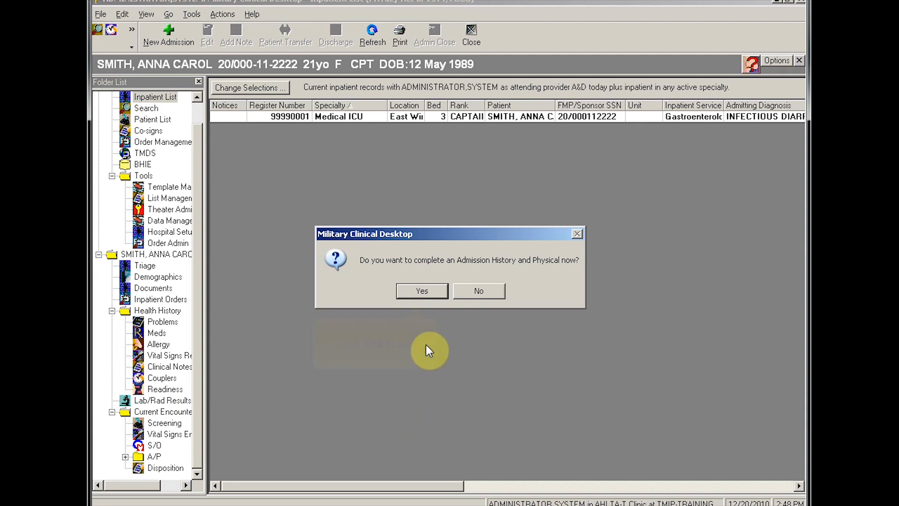
# Step: Start the admission H&P now, copying forward the outpatient encounter information
pyautogui.click(422, 291)
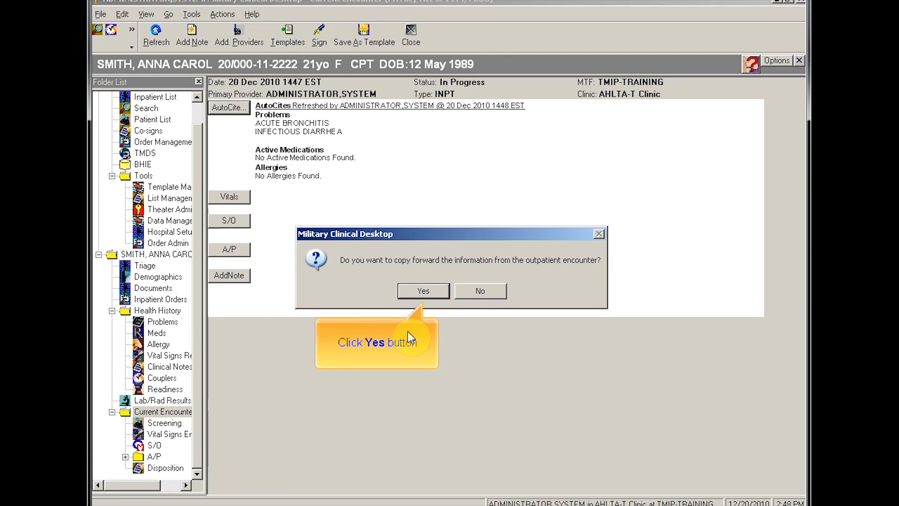
pyautogui.click(434, 290)
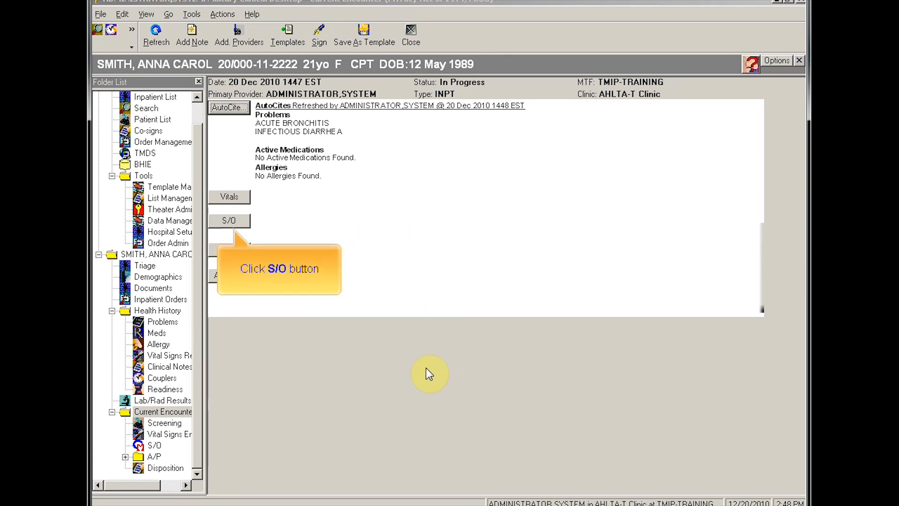
pyautogui.click(229, 220)
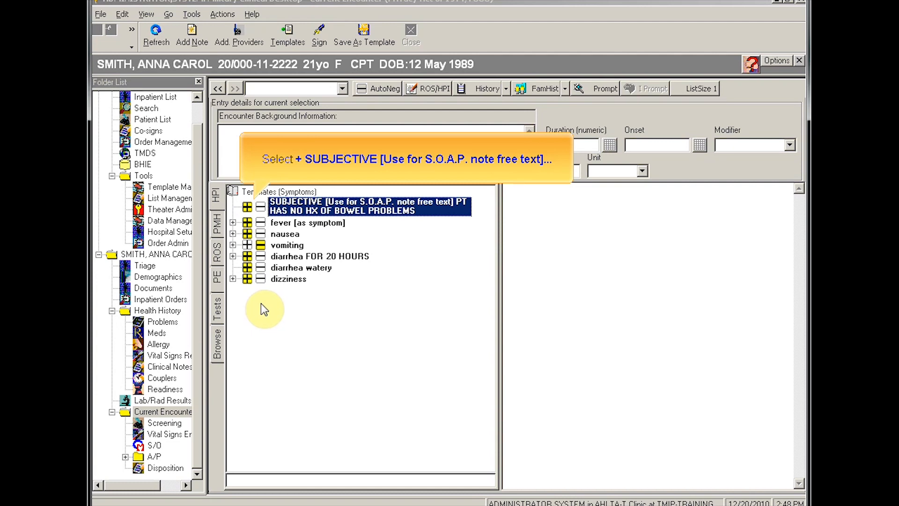
# Step: Record fever, nausea and diarrhea FOR 20 HOURS as symptoms, with vomiting marked negative
pyautogui.click(261, 245)
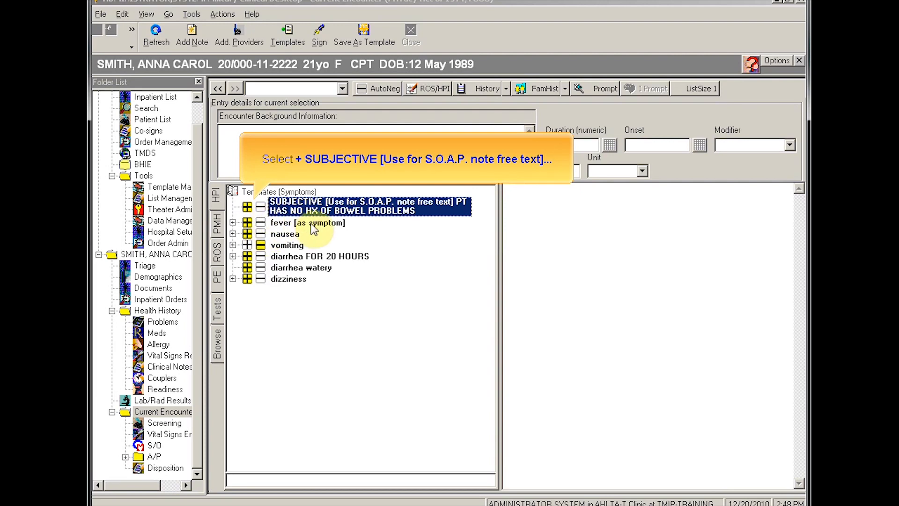
pyautogui.click(247, 207)
pyautogui.click(247, 223)
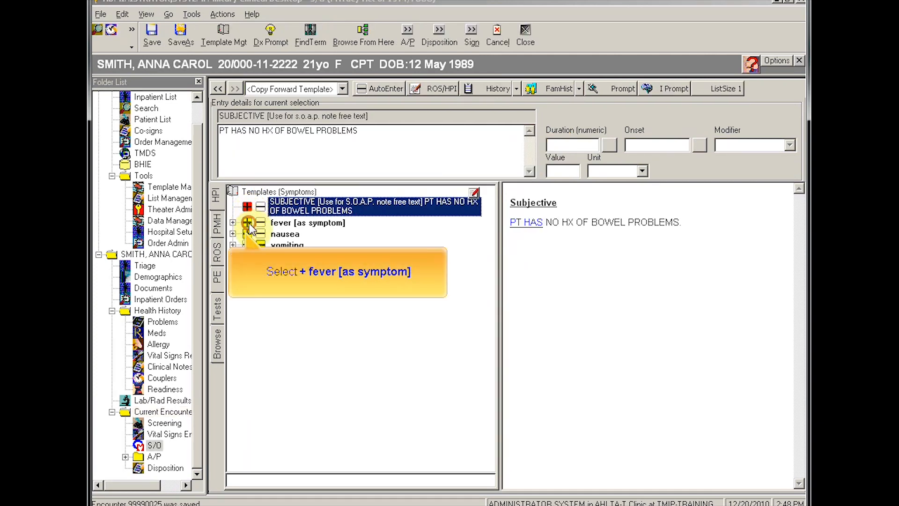
pyautogui.click(247, 233)
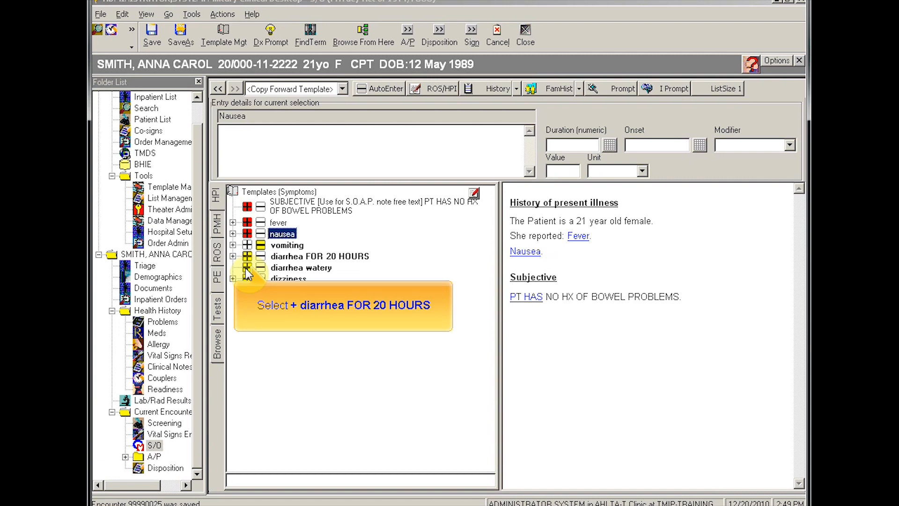
pyautogui.click(244, 265)
pyautogui.click(248, 255)
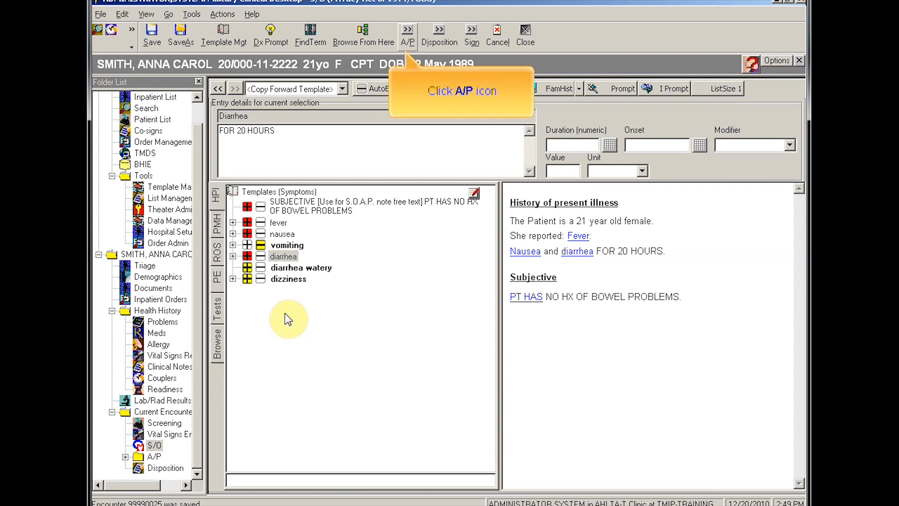
pyautogui.click(409, 33)
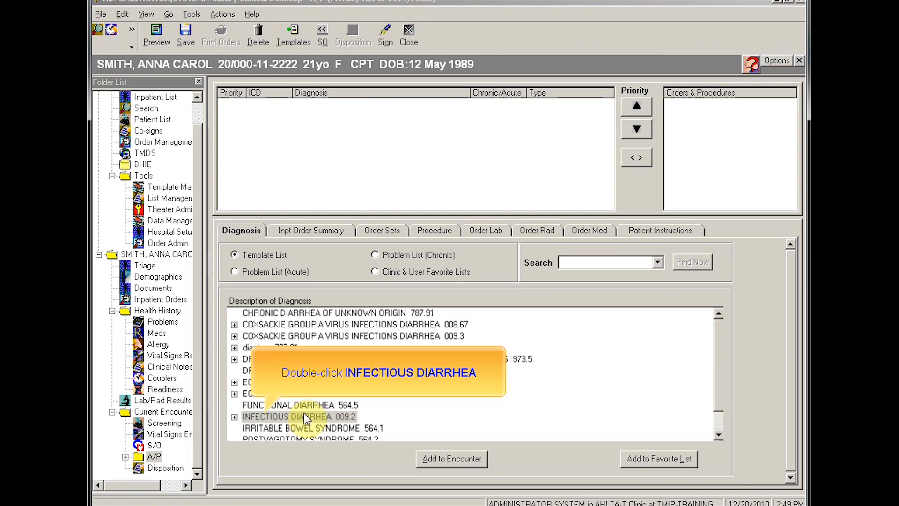
# Step: Add diagnosis INFECTIOUS DIARRHEA 009.2 and order Pepto-Bismol 262 mg/15 mL Oral Susp
pyautogui.doubleClick(305, 416)
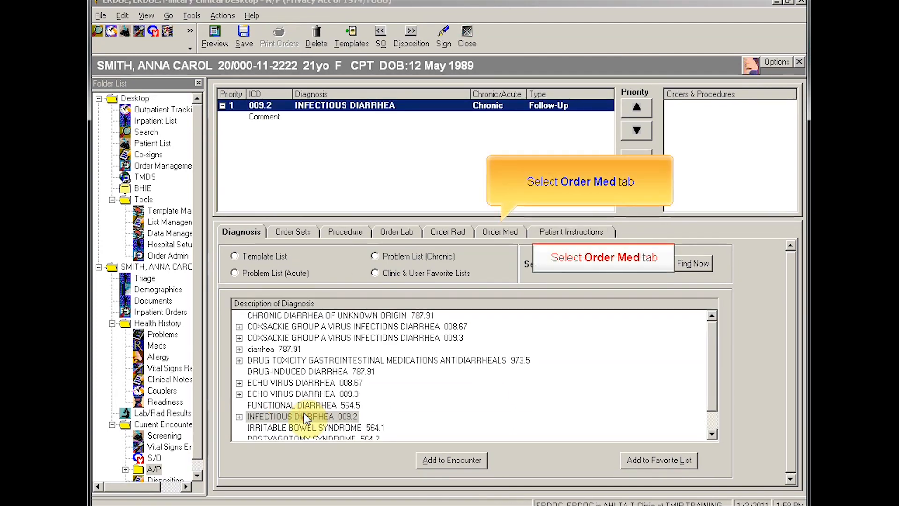
pyautogui.click(512, 233)
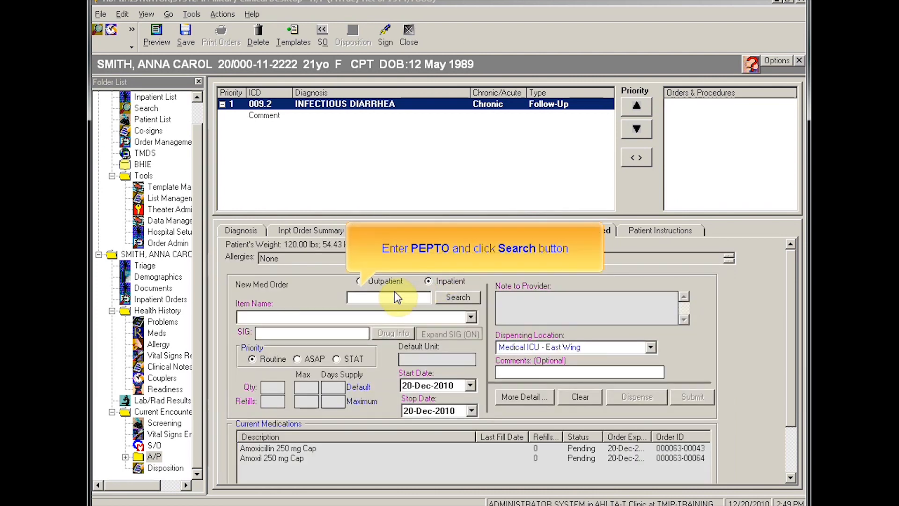
pyautogui.write('PEPTO')
pyautogui.click(464, 297)
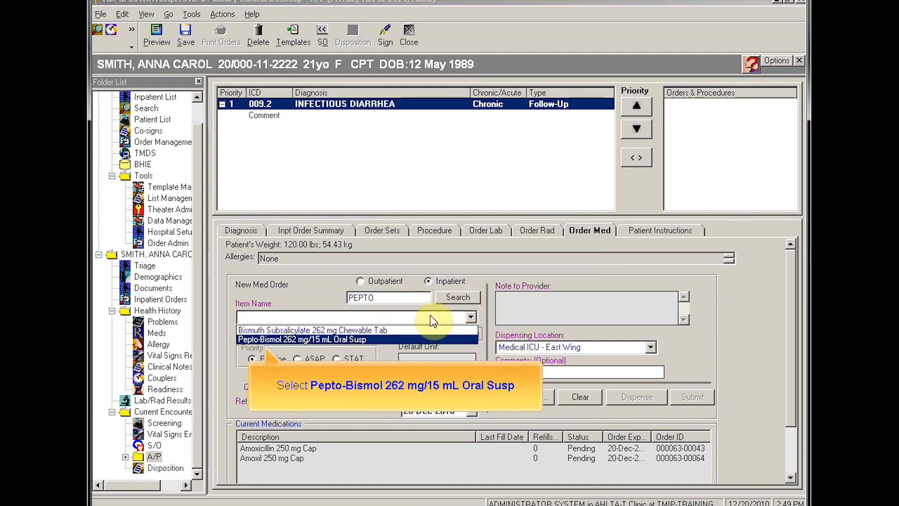
pyautogui.click(303, 340)
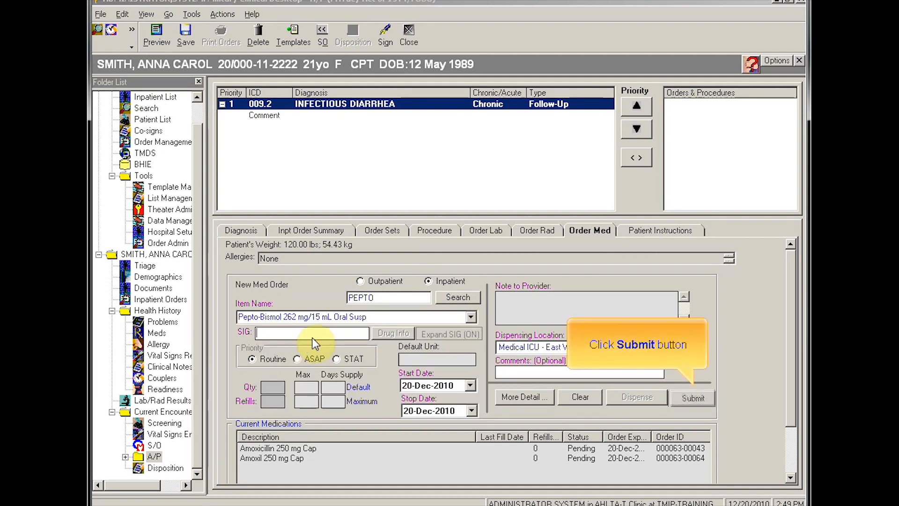
pyautogui.click(691, 397)
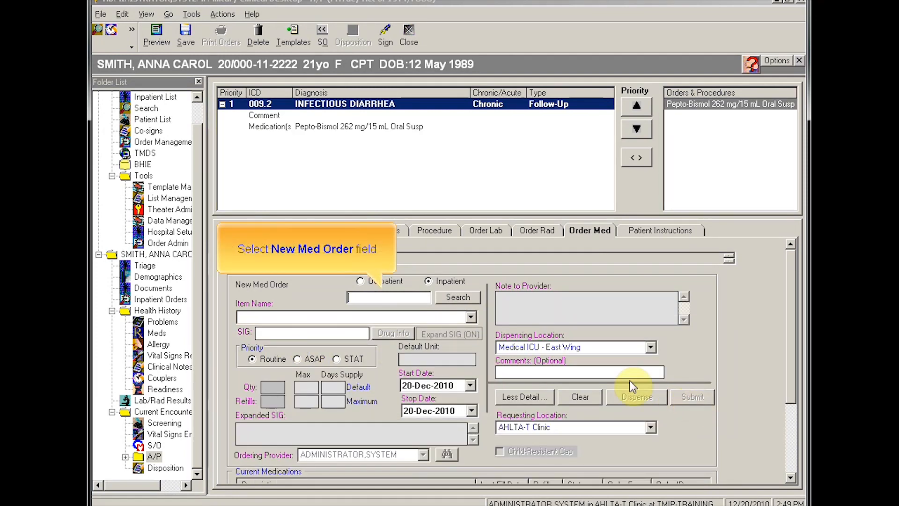
# Step: Order Cipro 500 mg Tab and Lactated Ringers IV under the same diagnosis
pyautogui.click(367, 297)
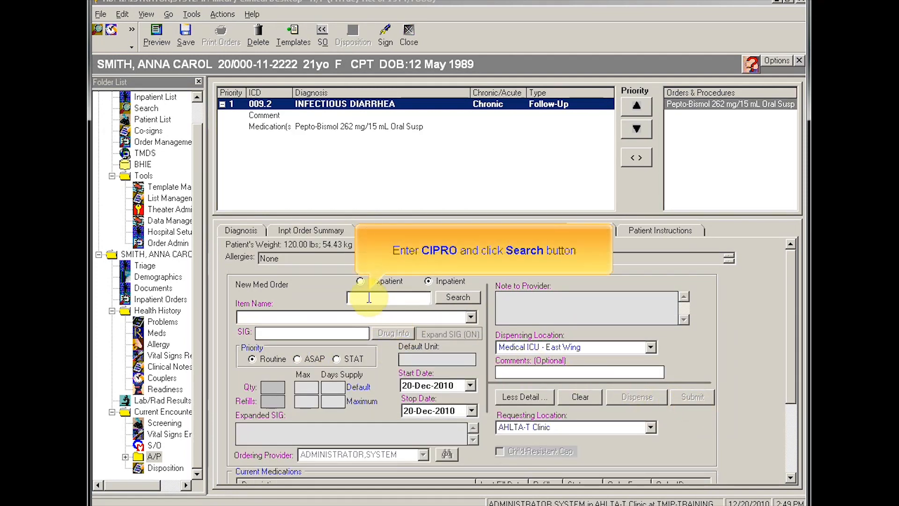
pyautogui.write('CIPRO')
pyautogui.click(447, 299)
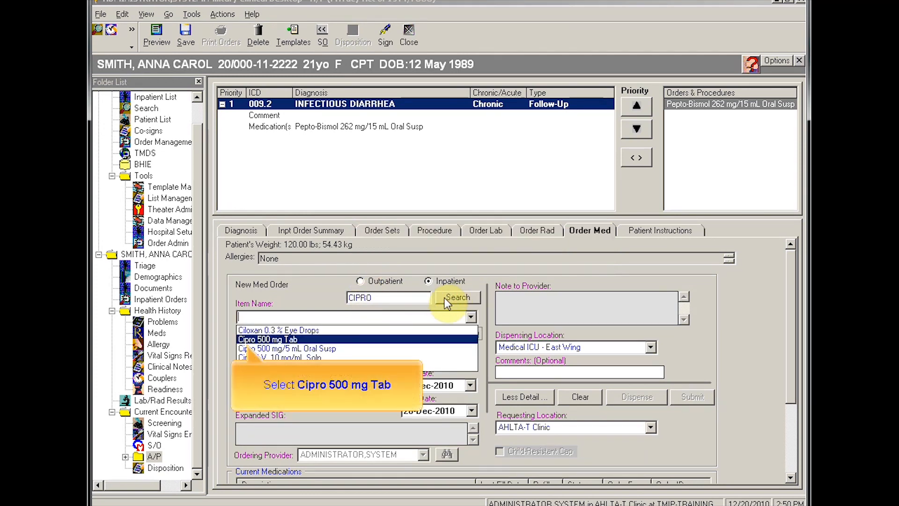
pyautogui.click(262, 339)
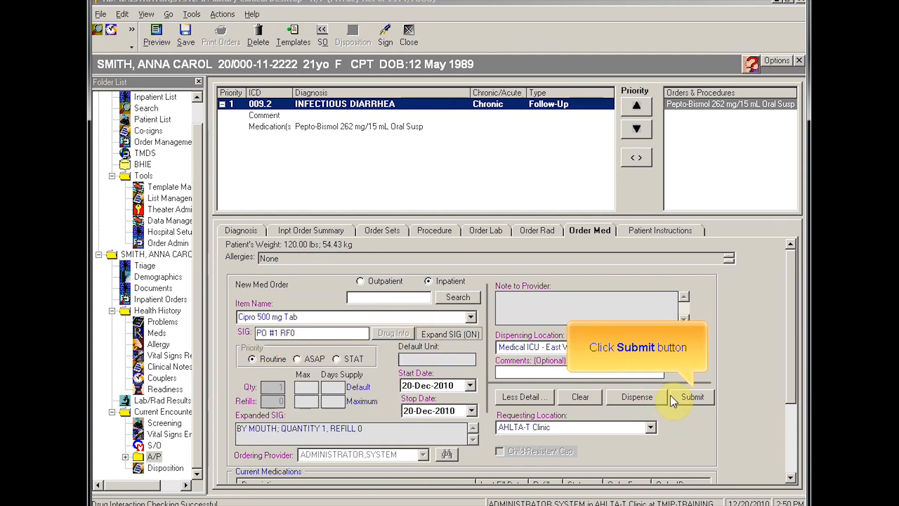
pyautogui.click(684, 396)
pyautogui.click(379, 298)
pyautogui.write('LACTATED')
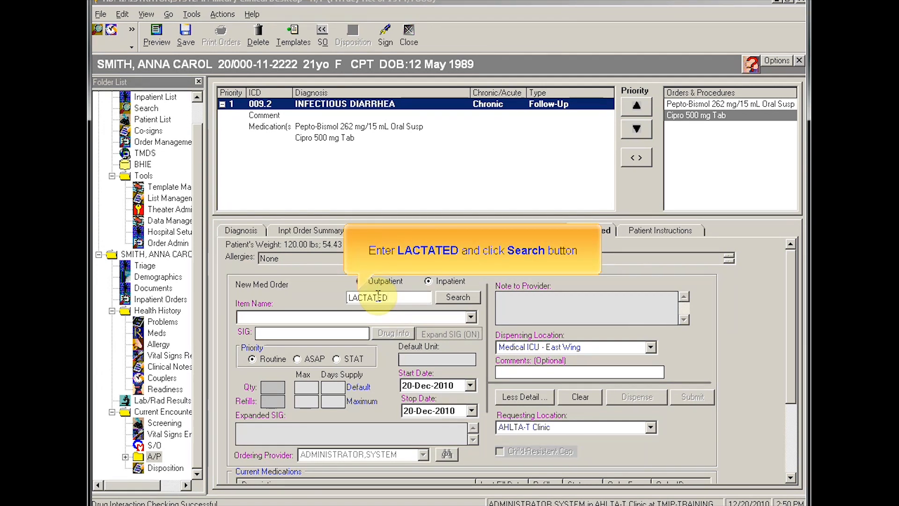
pyautogui.click(459, 295)
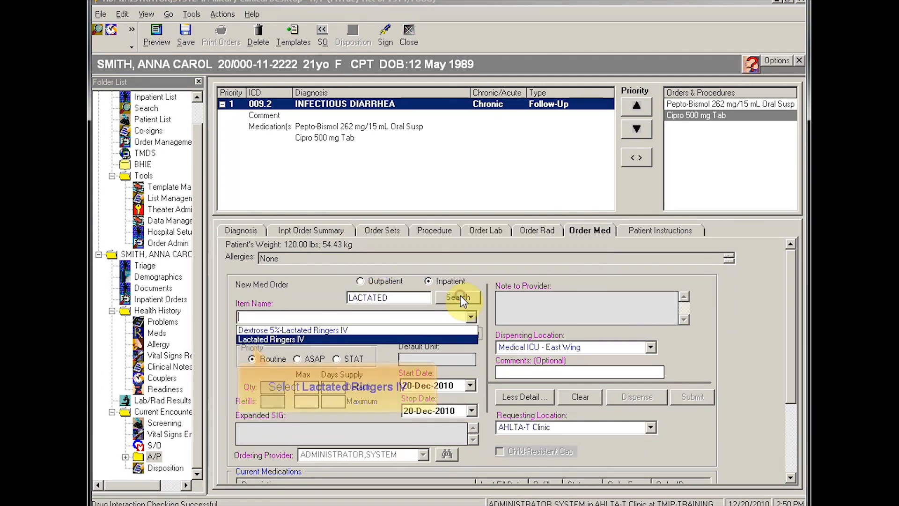
pyautogui.click(302, 339)
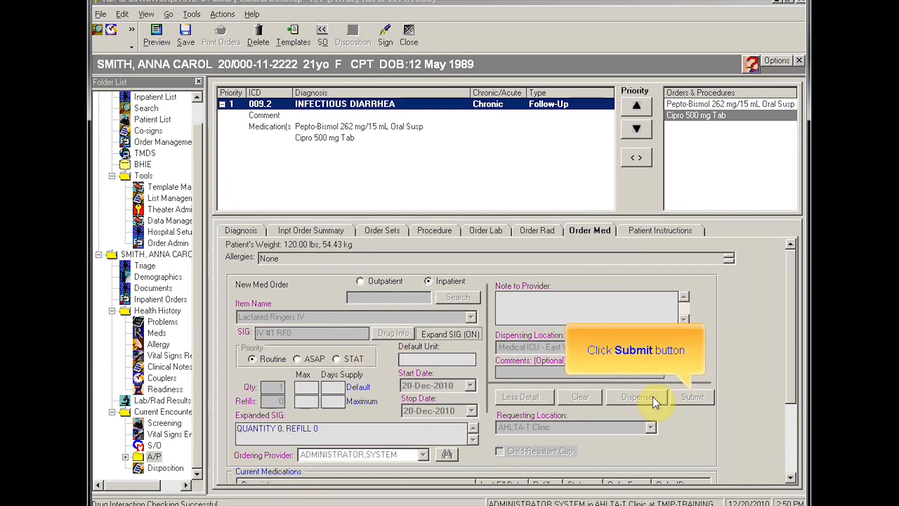
pyautogui.click(690, 398)
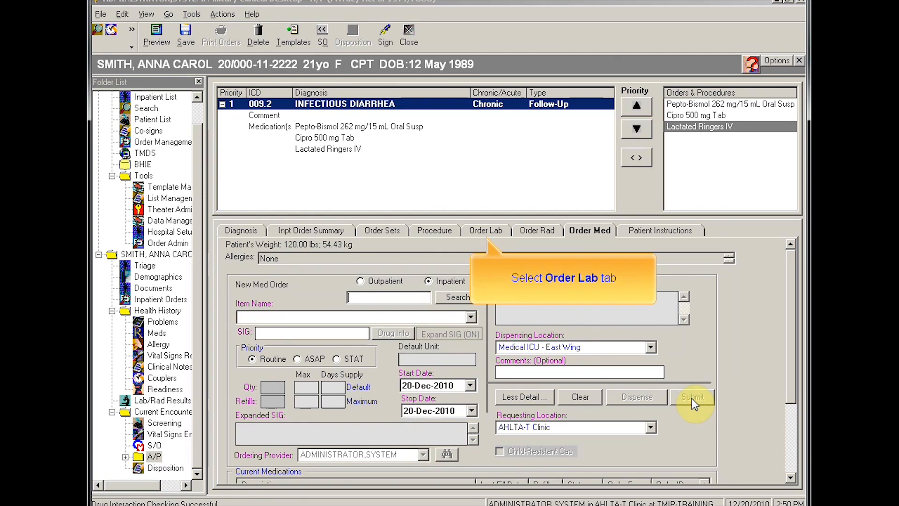
pyautogui.click(485, 230)
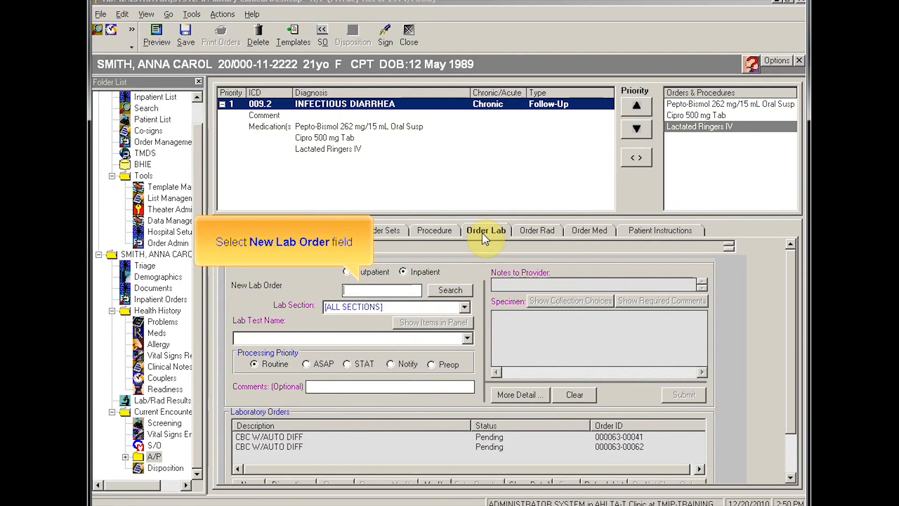
# Step: Order the CRYPTOSPORIDIUM SMEAR, STOOL lab test found by searching 'crypto'
pyautogui.click(391, 288)
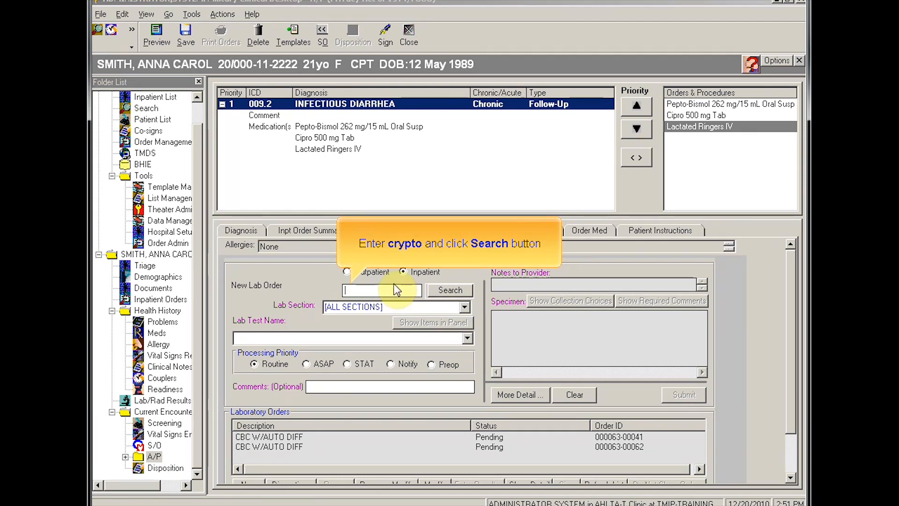
pyautogui.write('crypto')
pyautogui.click(442, 290)
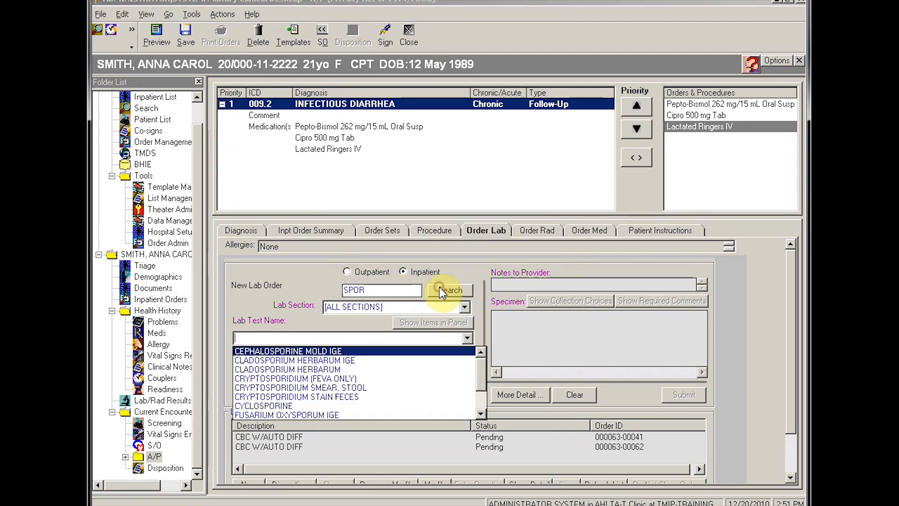
pyautogui.click(261, 387)
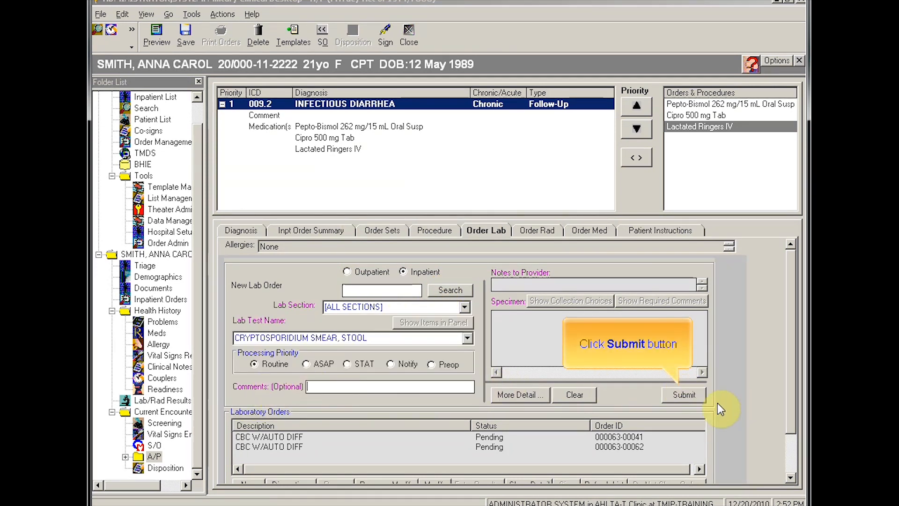
pyautogui.click(688, 395)
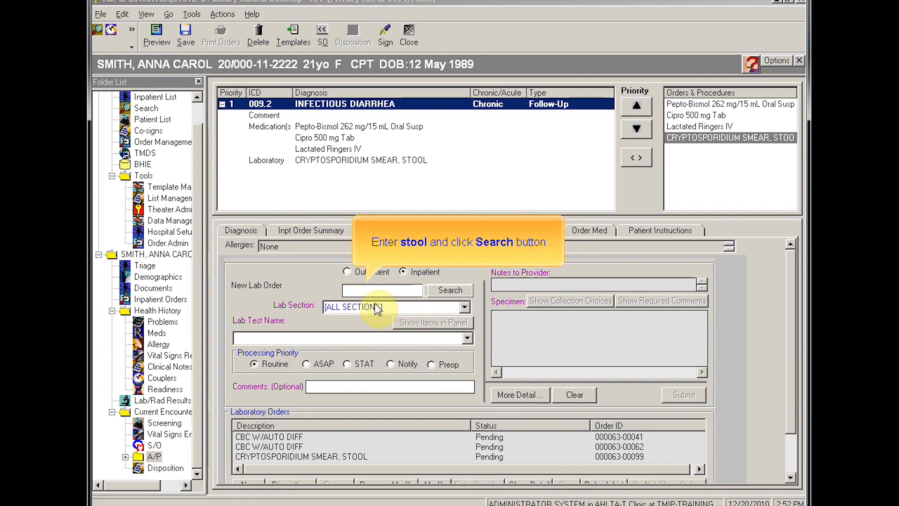
# Step: Order the STOOL PH lab test found by searching 'stool'
pyautogui.click(366, 291)
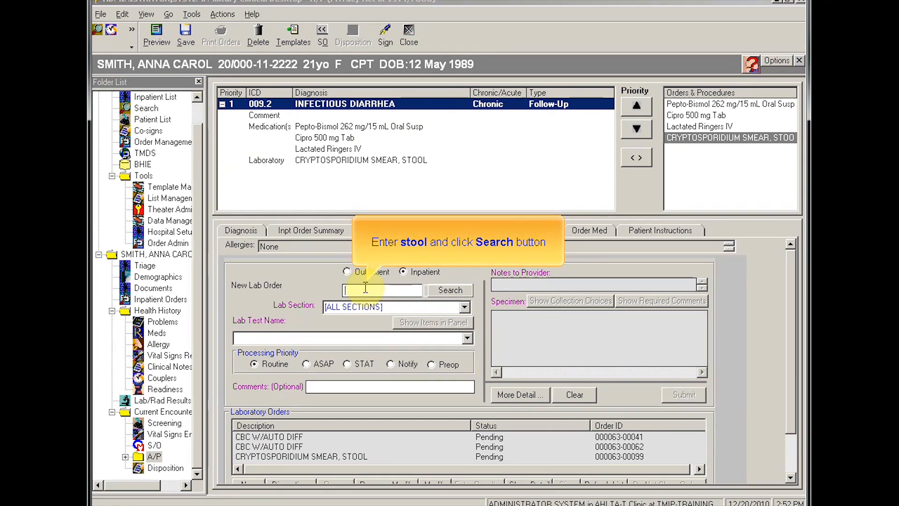
pyautogui.write('stool')
pyautogui.click(448, 291)
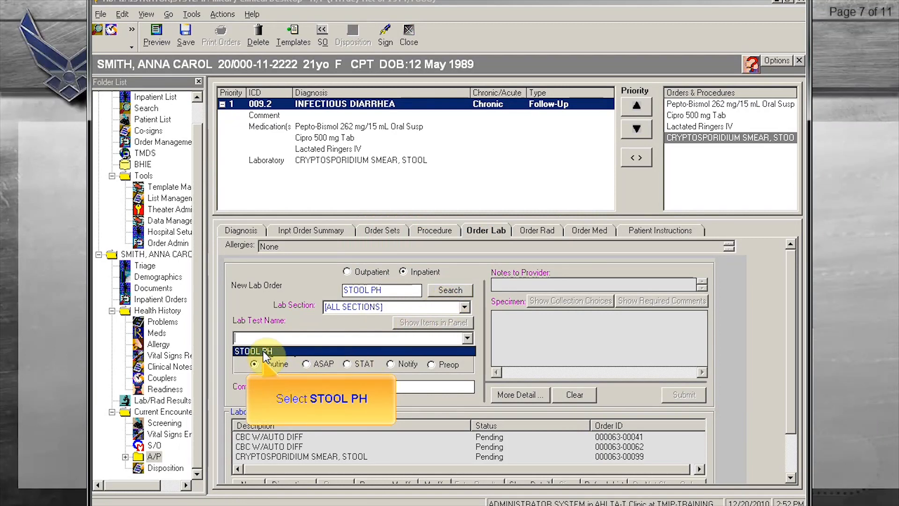
pyautogui.click(264, 352)
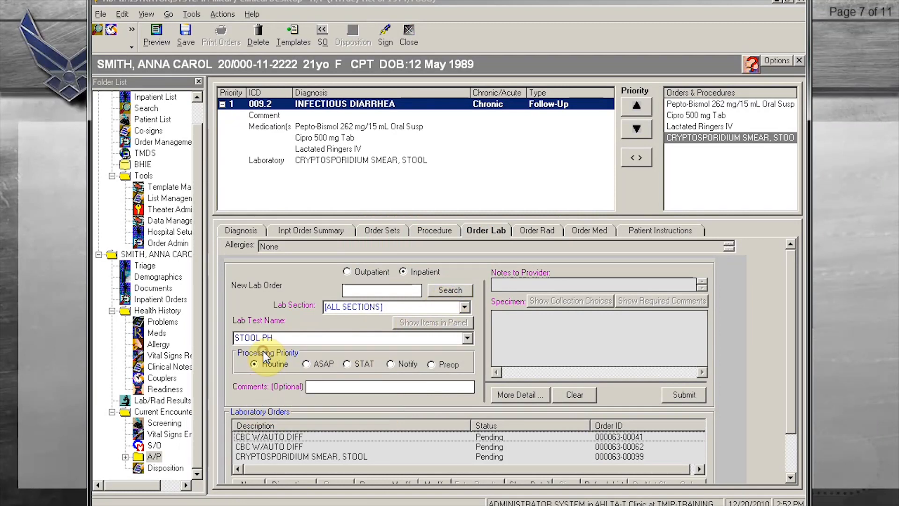
pyautogui.click(682, 395)
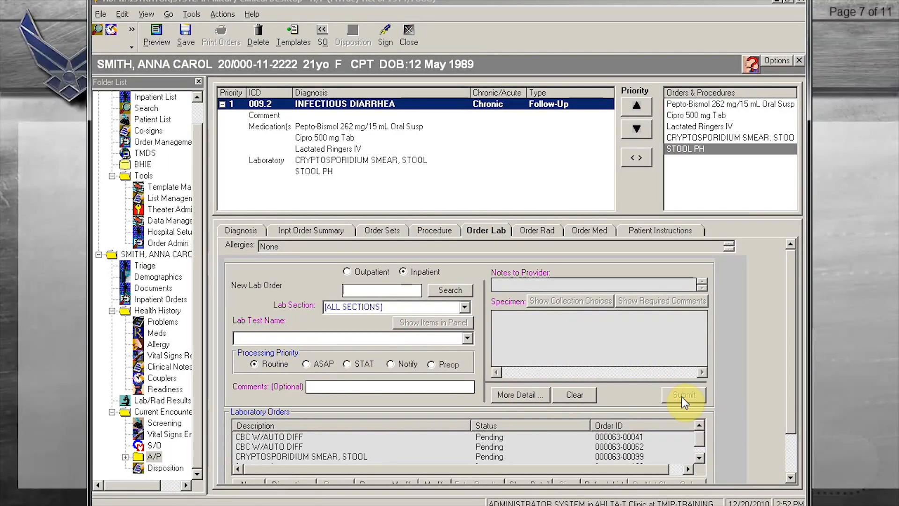
pyautogui.click(308, 230)
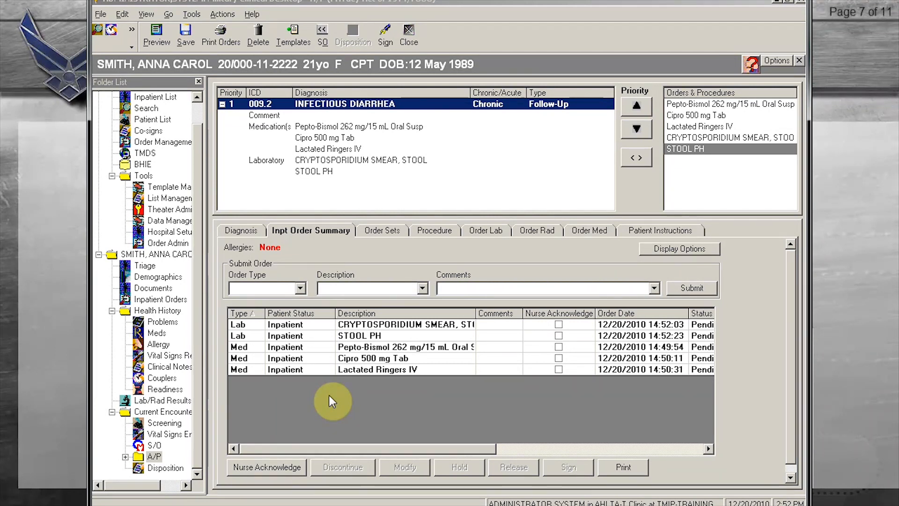
# Step: Submit an Activity order with description Ambulate PRN
pyautogui.click(300, 288)
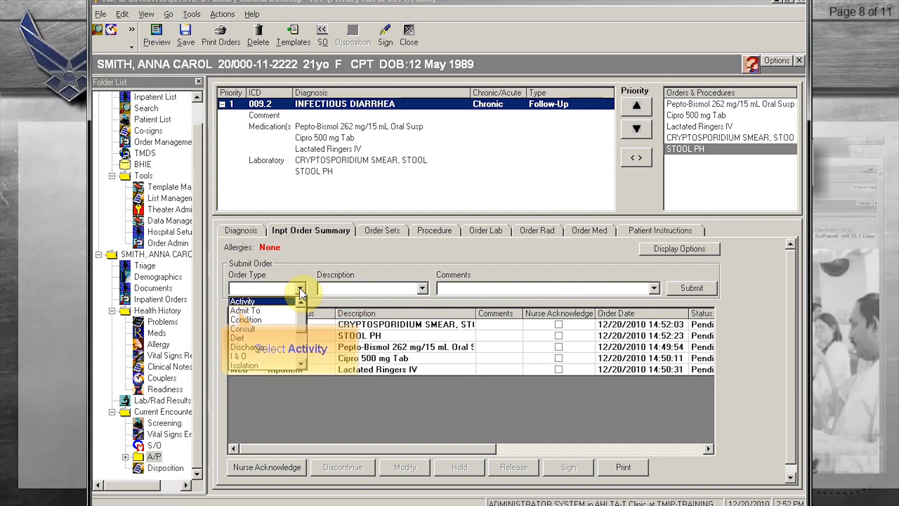
pyautogui.click(244, 301)
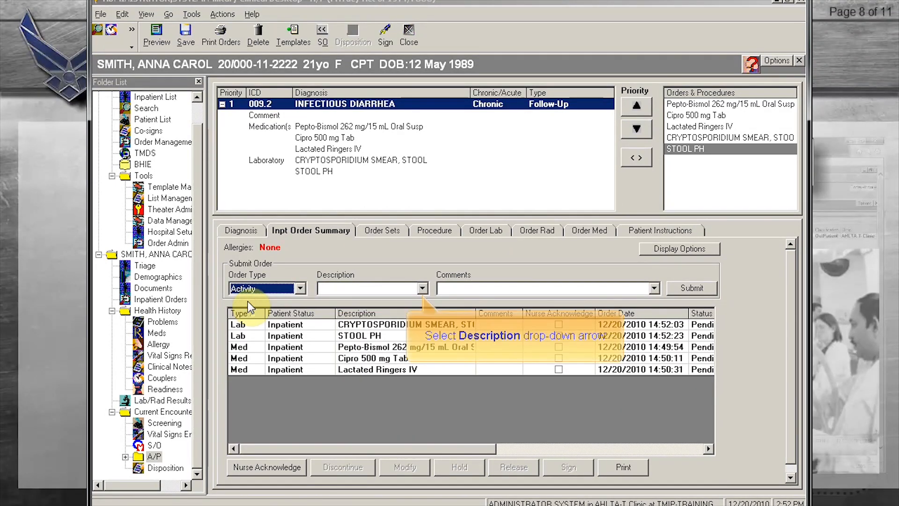
pyautogui.click(422, 287)
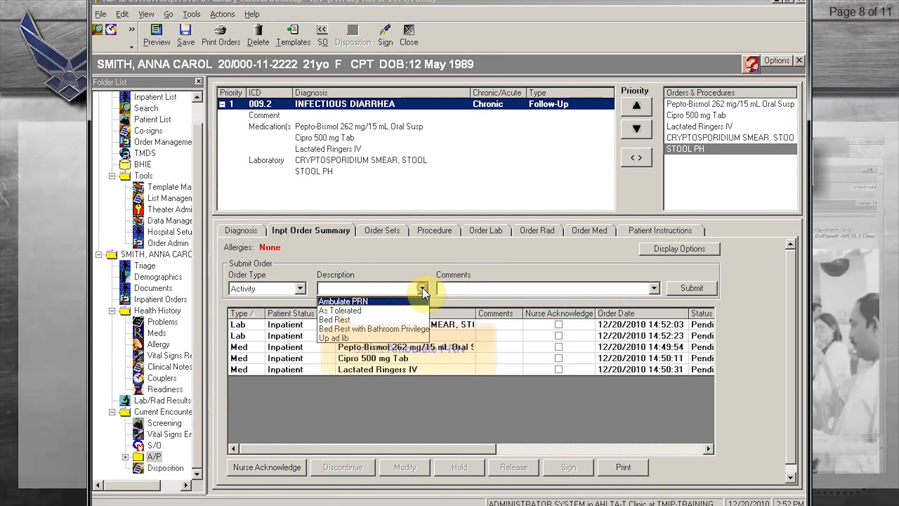
pyautogui.click(362, 301)
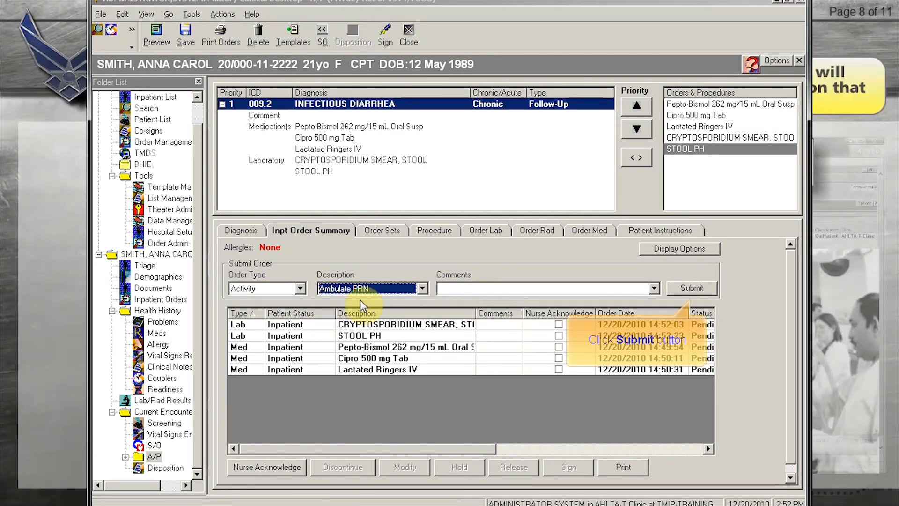
pyautogui.click(682, 287)
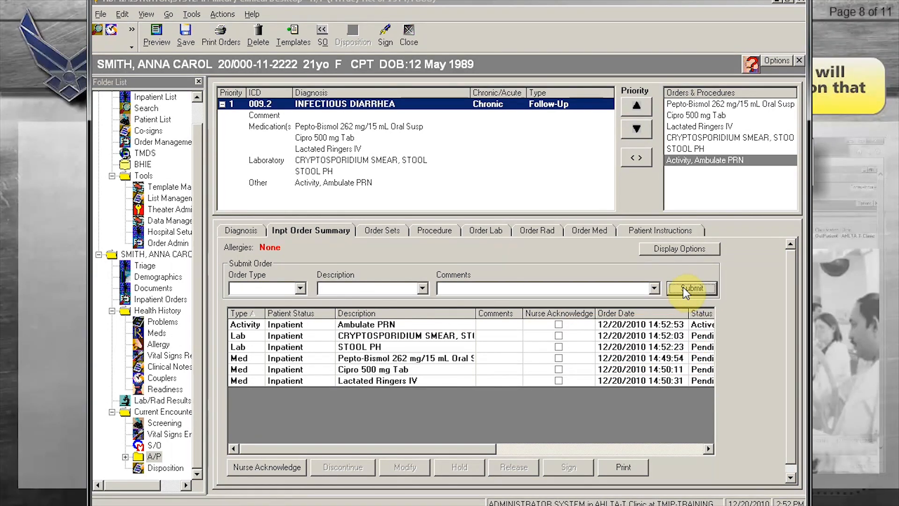
# Step: Submit a Diet order with description As Tolerated
pyautogui.click(300, 289)
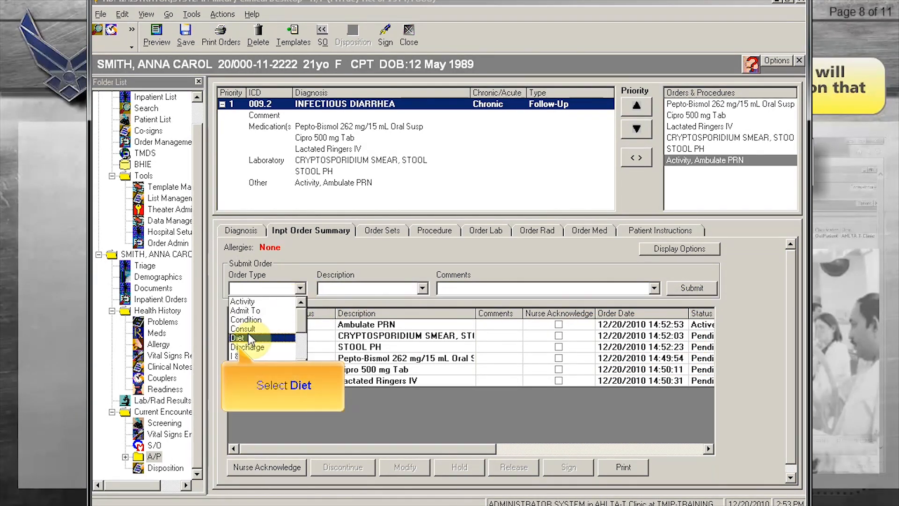
pyautogui.click(248, 338)
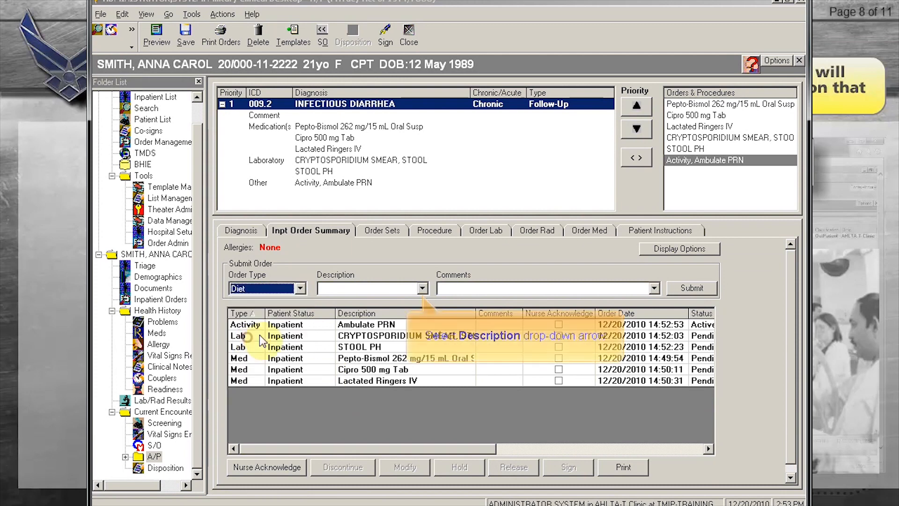
pyautogui.click(423, 287)
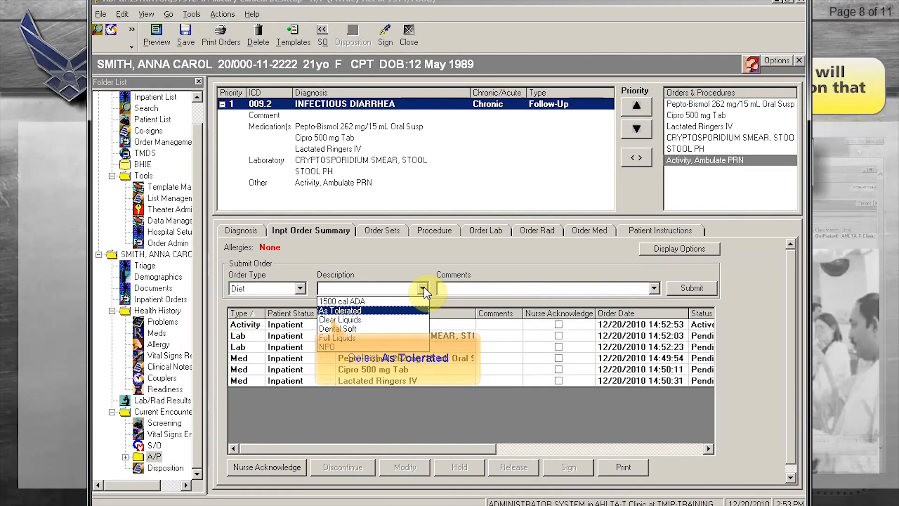
pyautogui.click(350, 311)
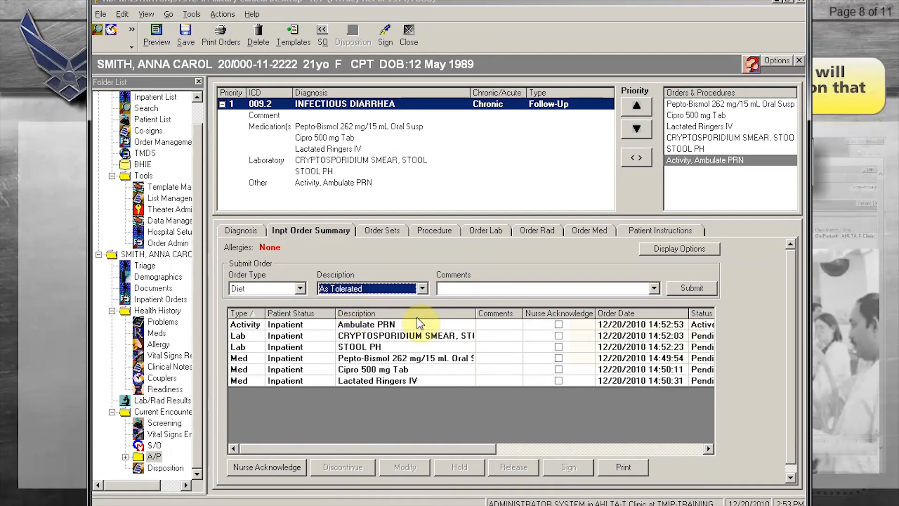
pyautogui.click(690, 288)
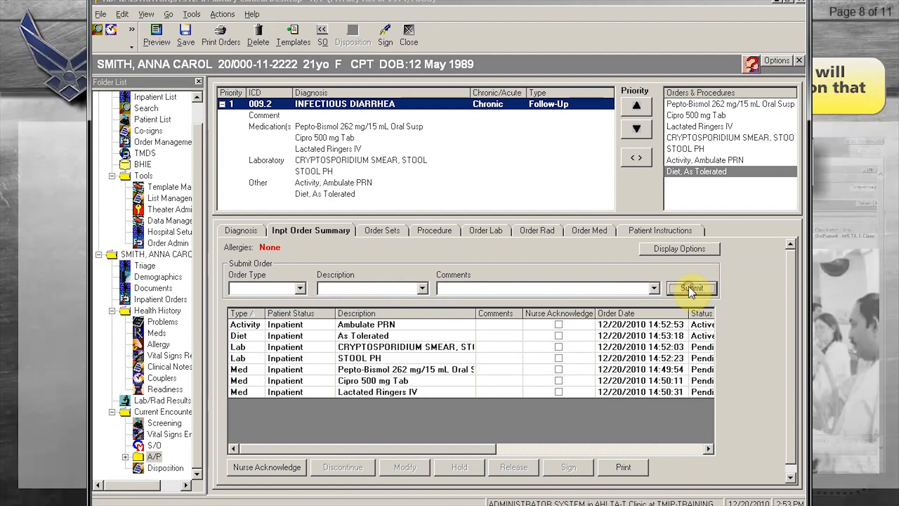
# Step: Submit an I & O order with frequency q shift
pyautogui.click(300, 288)
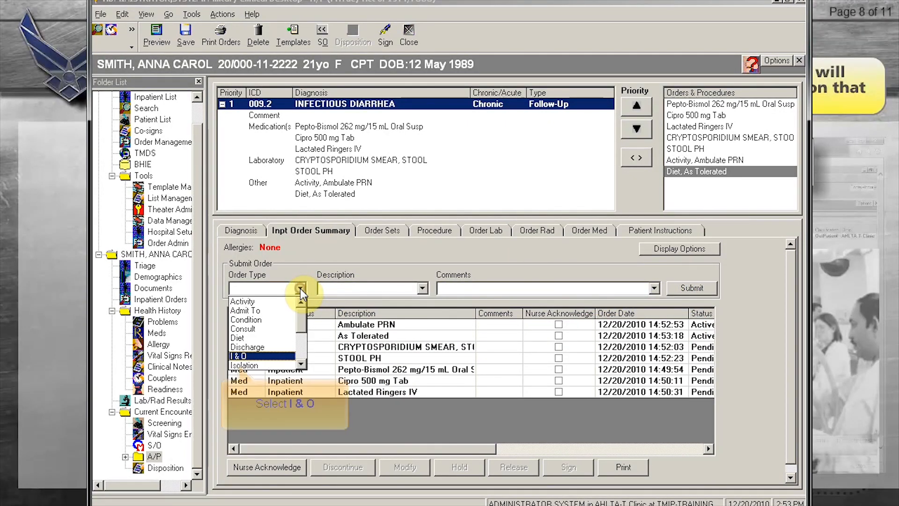
pyautogui.click(256, 357)
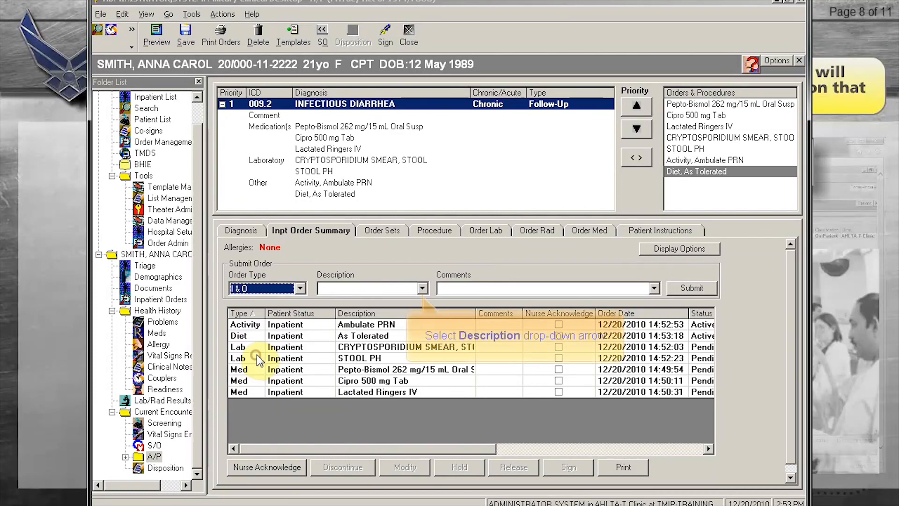
pyautogui.click(423, 288)
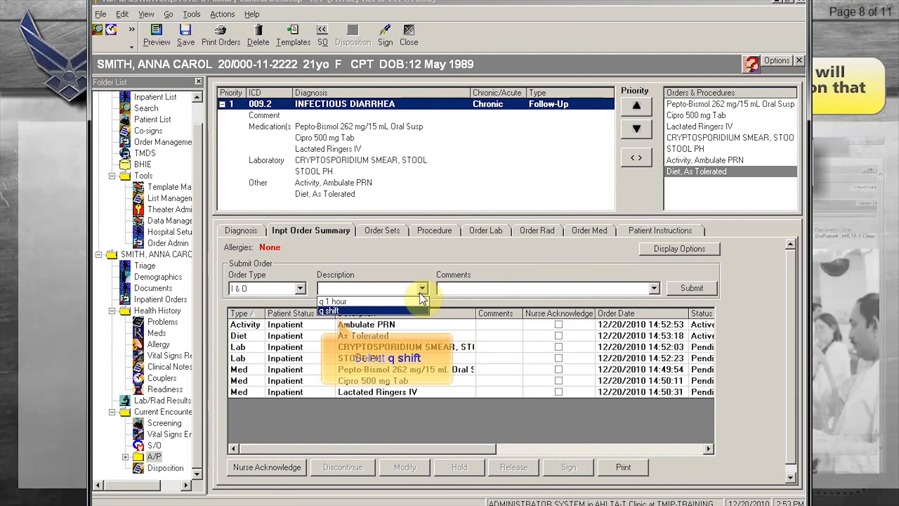
pyautogui.click(356, 310)
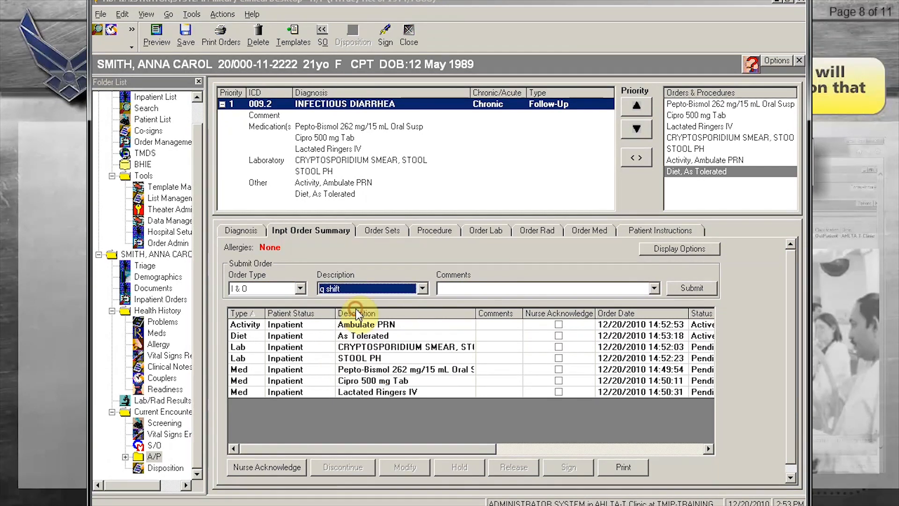
pyautogui.click(683, 293)
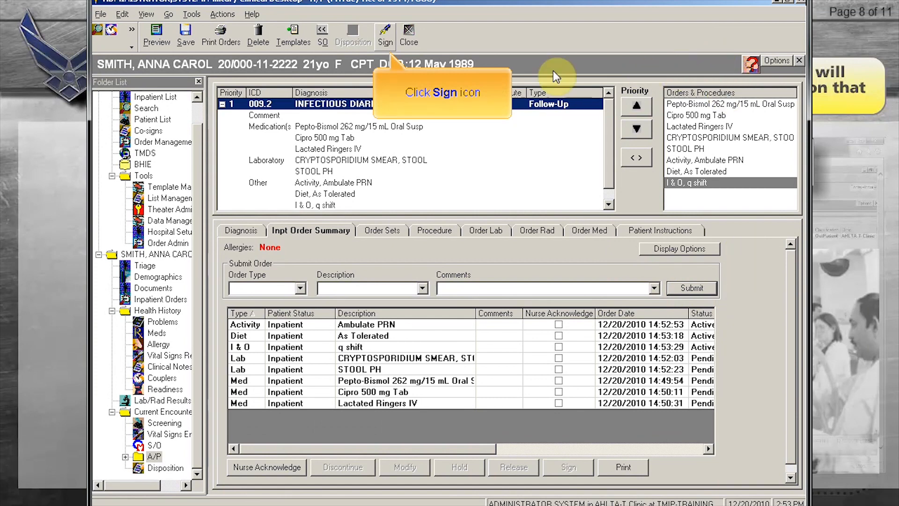
# Step: Sign and save the admission encounter using the account password
pyautogui.click(385, 37)
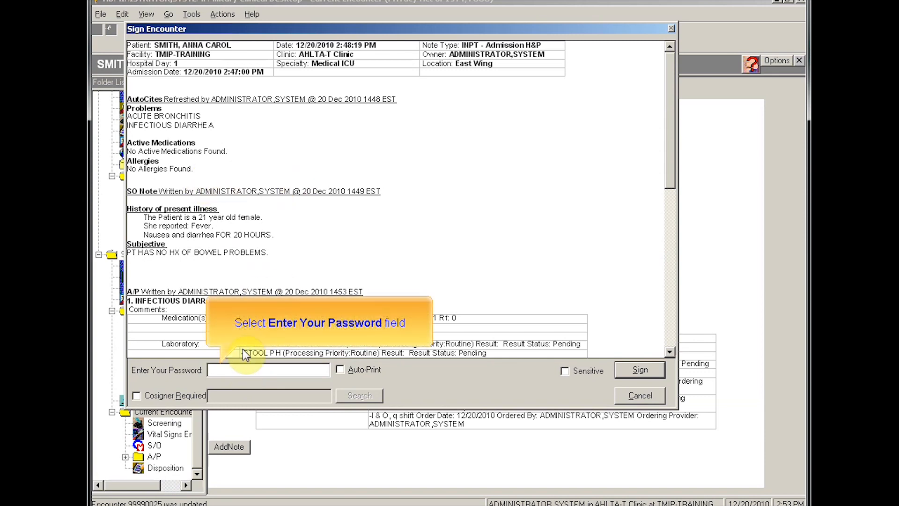
pyautogui.click(243, 370)
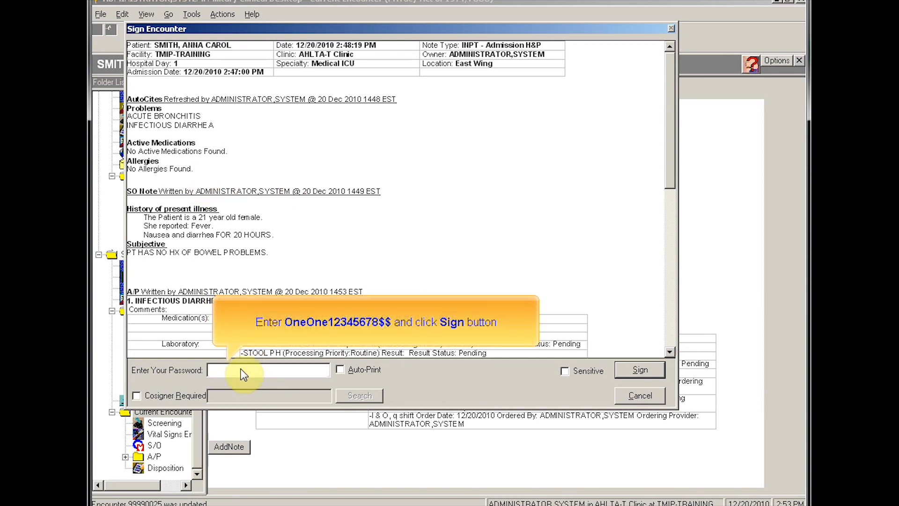
pyautogui.click(633, 369)
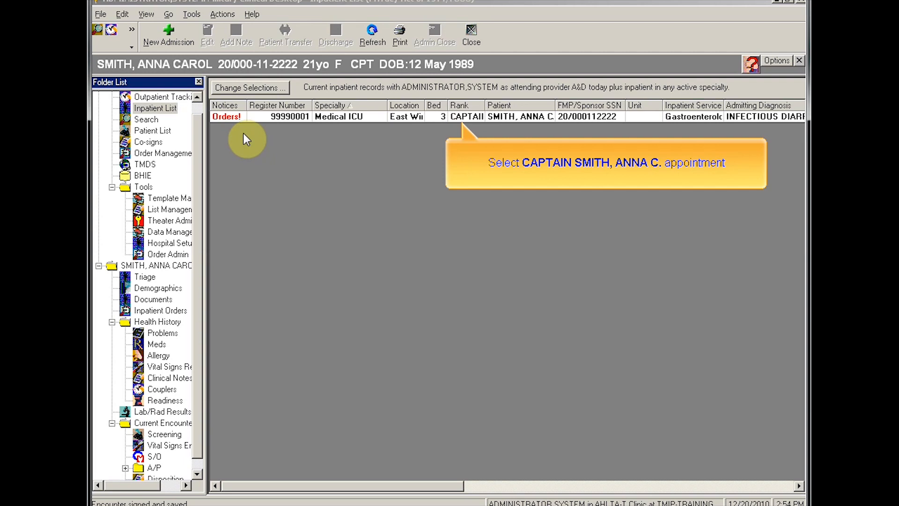
# Step: Create a Nursing Note encounter for the inpatient and start a blank encounter note
pyautogui.click(465, 117)
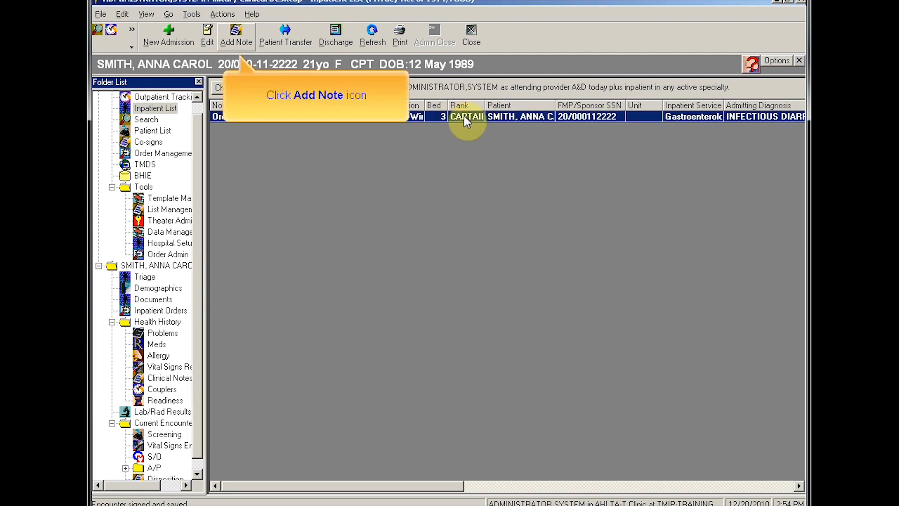
pyautogui.click(246, 43)
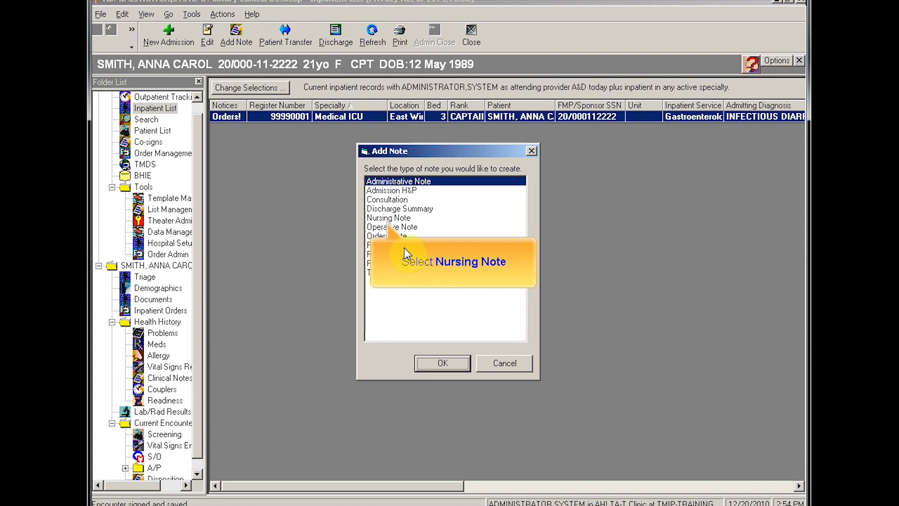
pyautogui.click(393, 219)
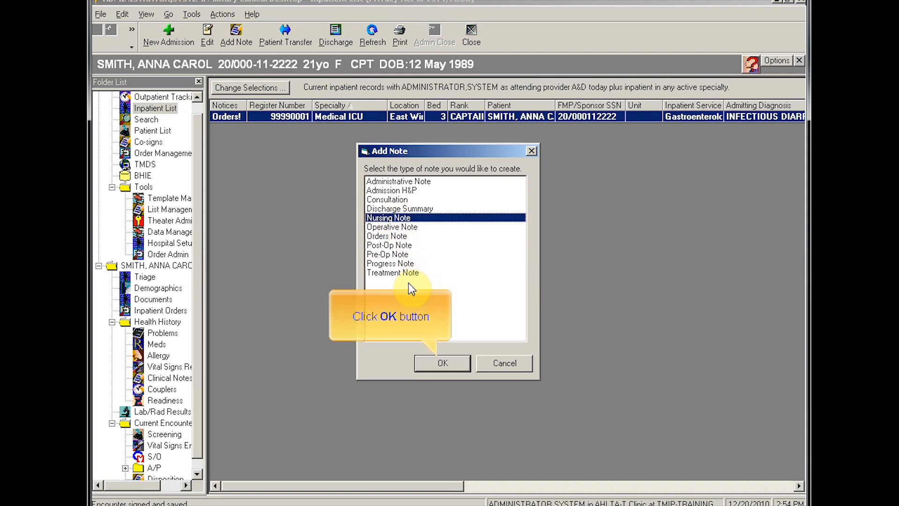
pyautogui.click(432, 361)
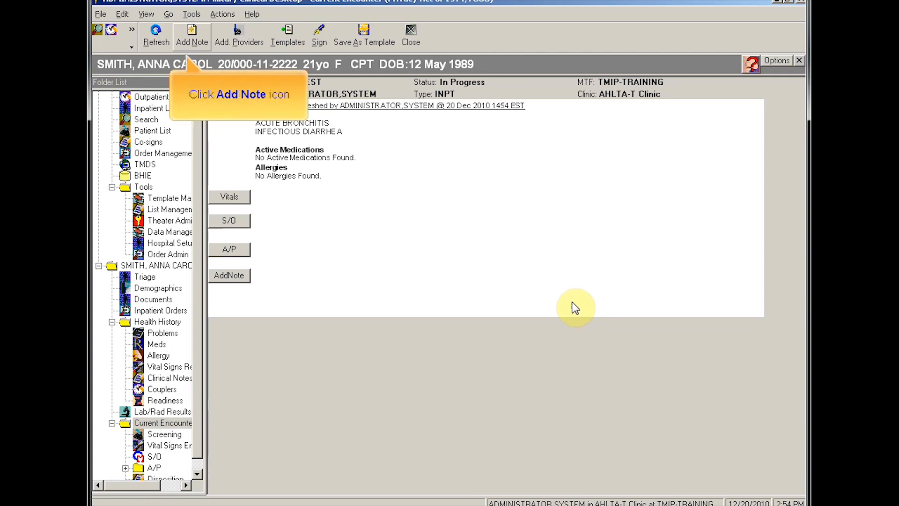
pyautogui.click(201, 42)
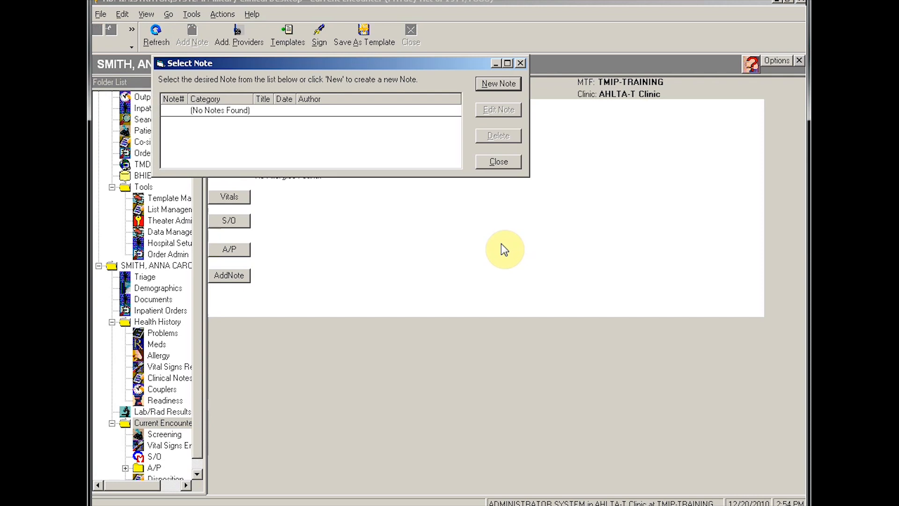
pyautogui.click(497, 84)
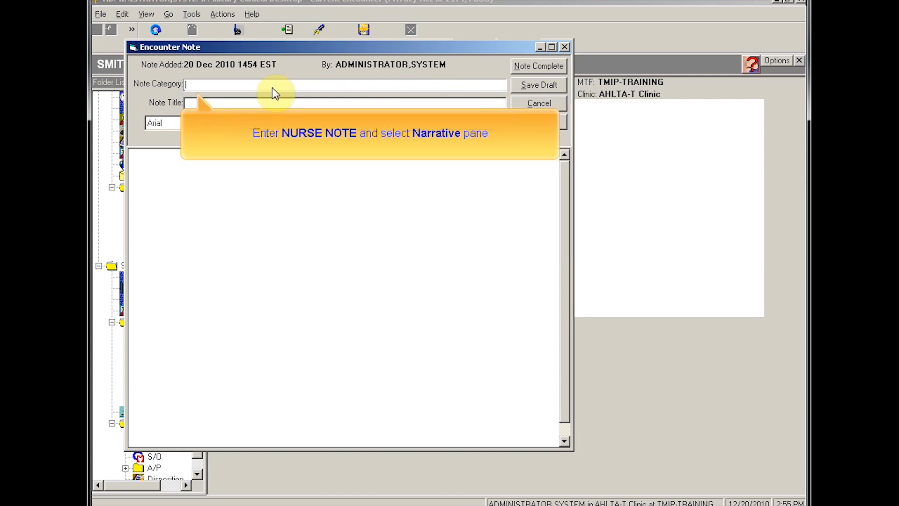
# Step: Write and complete a NURSE NOTE reading 'PT HAS NO CRAMPING'
pyautogui.write('NURSE NOTE')
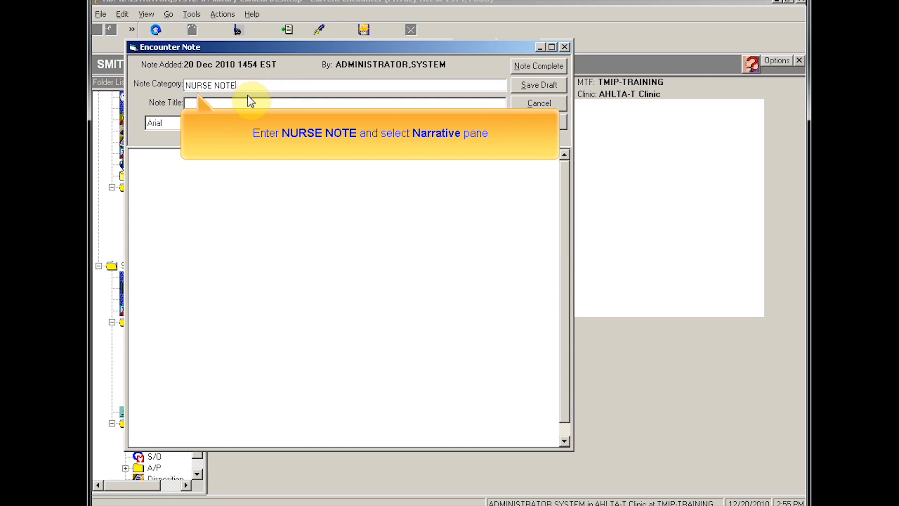
pyautogui.click(236, 175)
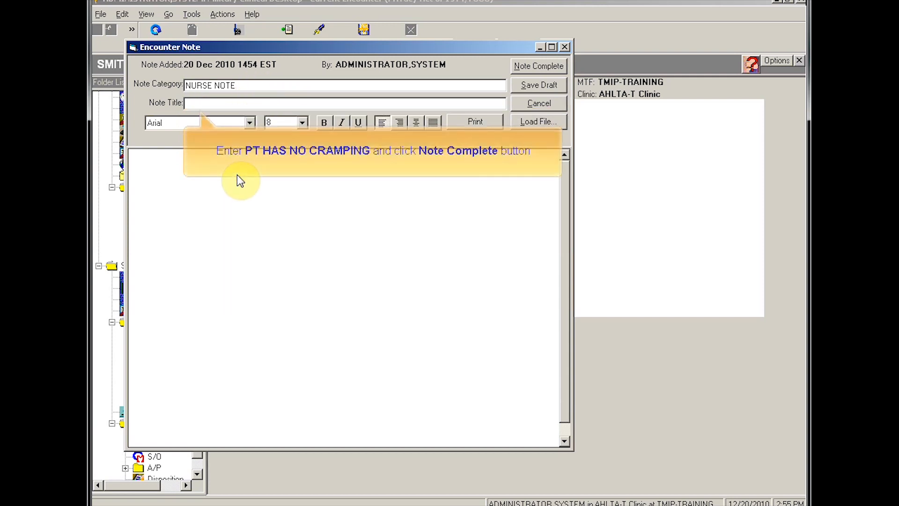
pyautogui.click(216, 103)
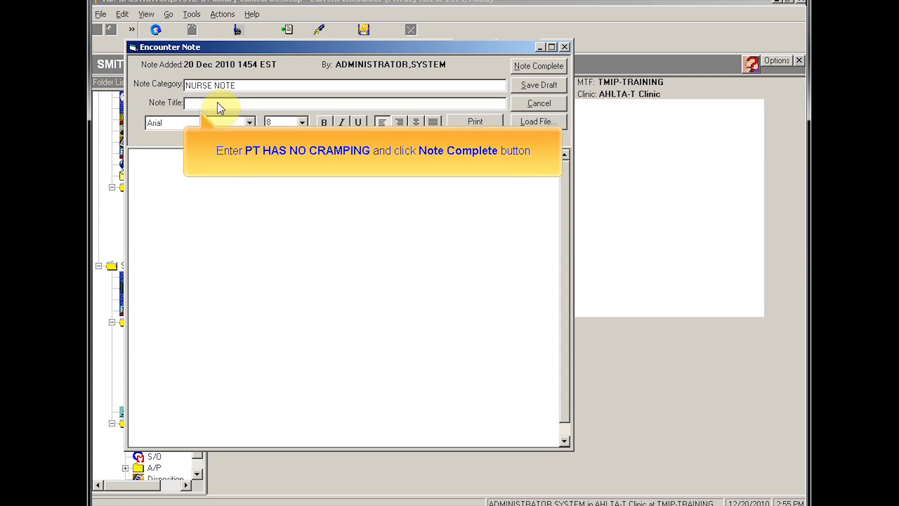
pyautogui.write('PT HAS NO CR')
pyautogui.click(525, 67)
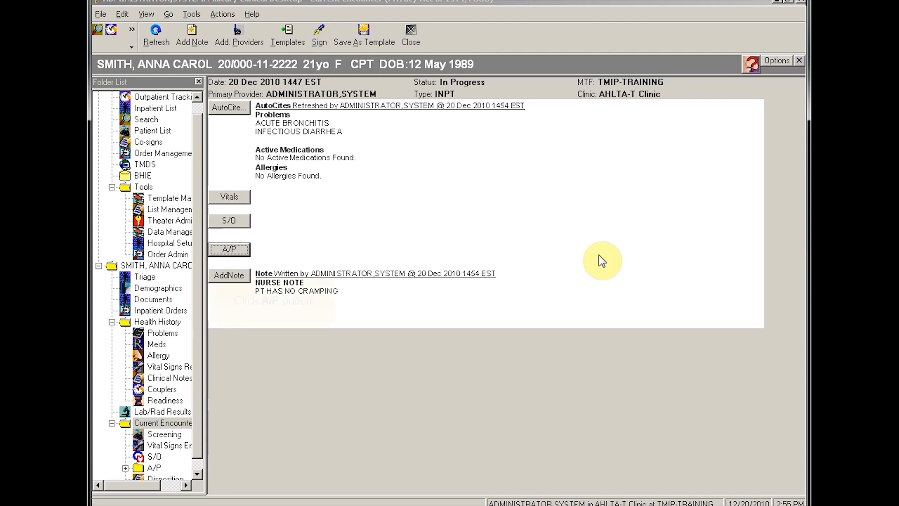
pyautogui.click(241, 252)
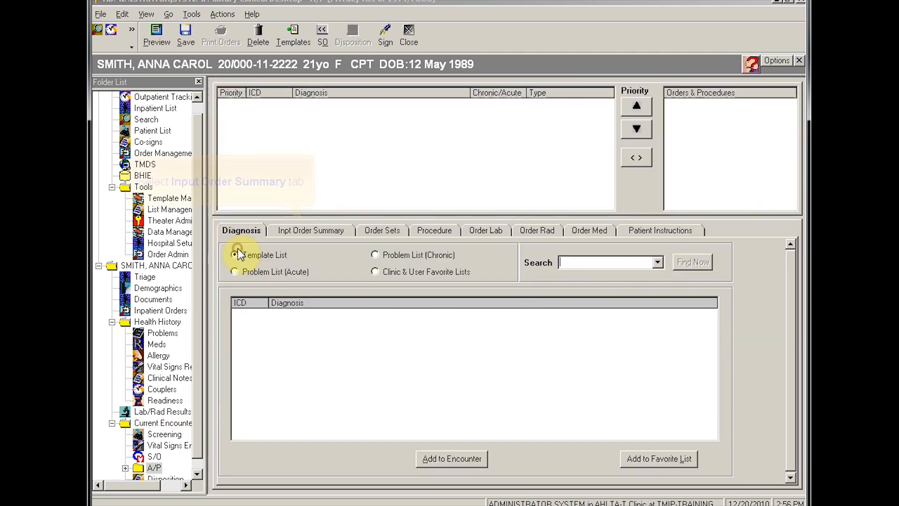
# Step: Show the Inpt Order Summary listing all eight orders with the Nurse Acknowledge column
pyautogui.click(322, 231)
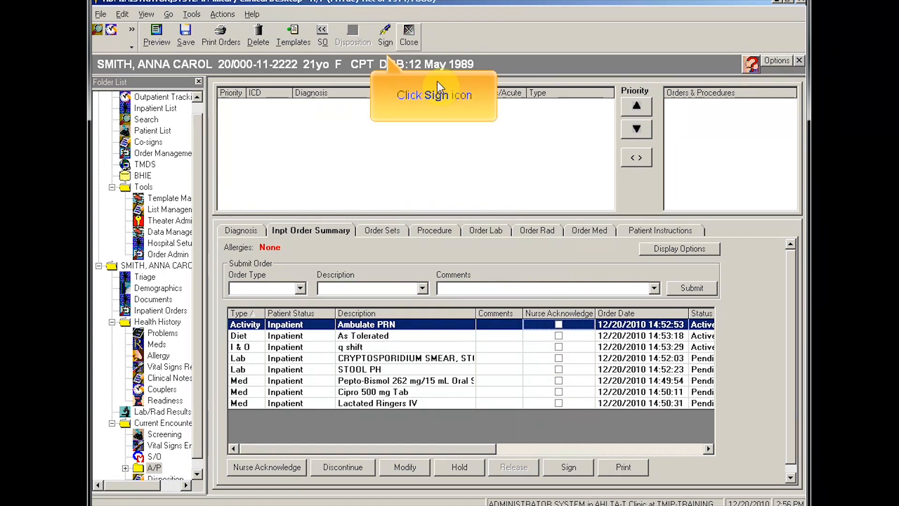
# Step: Sign the nursing note encounter with the account password and begin adding another note
pyautogui.click(383, 34)
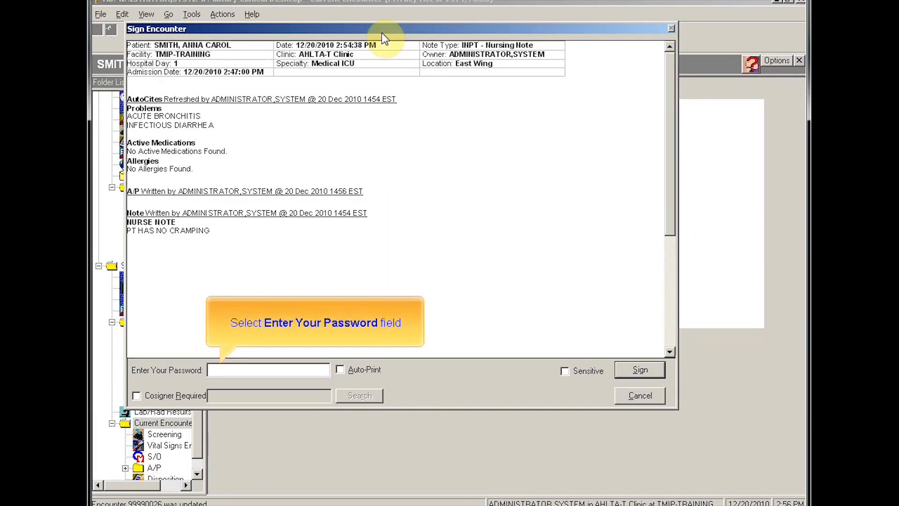
pyautogui.click(245, 370)
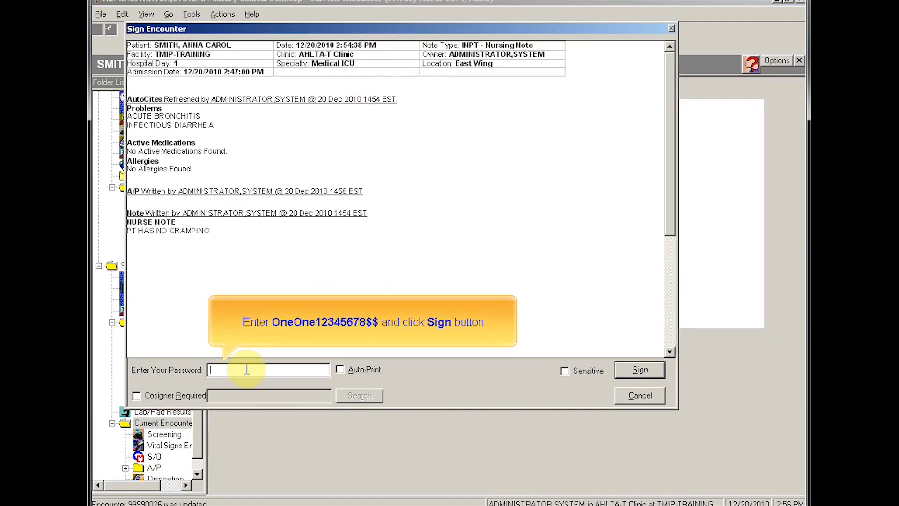
pyautogui.click(627, 370)
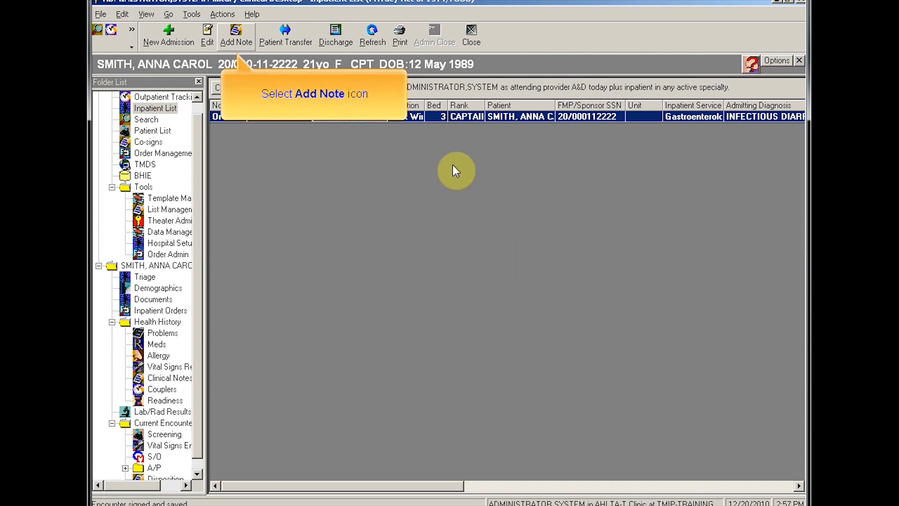
pyautogui.click(237, 37)
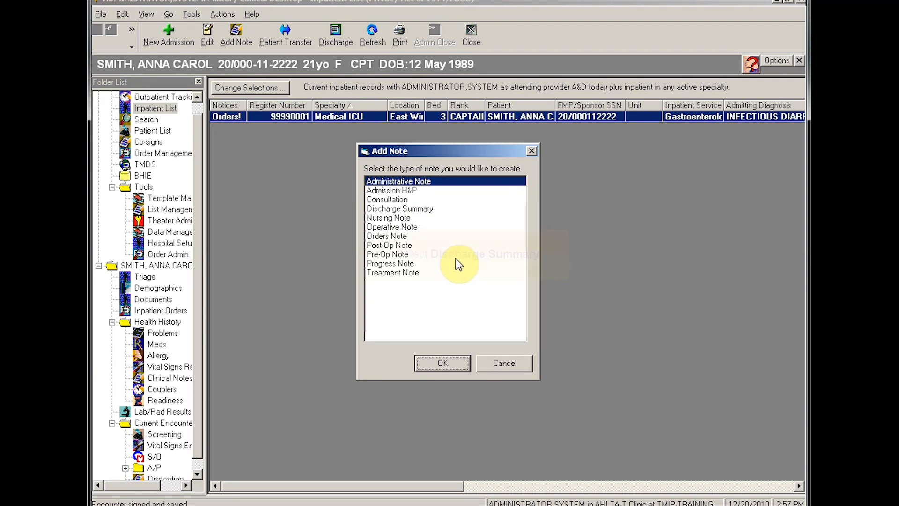
# Step: Create a Discharge Summary note and add 009.2 INFECTIOUS DIARRHEA from the chronic problem list
pyautogui.click(389, 209)
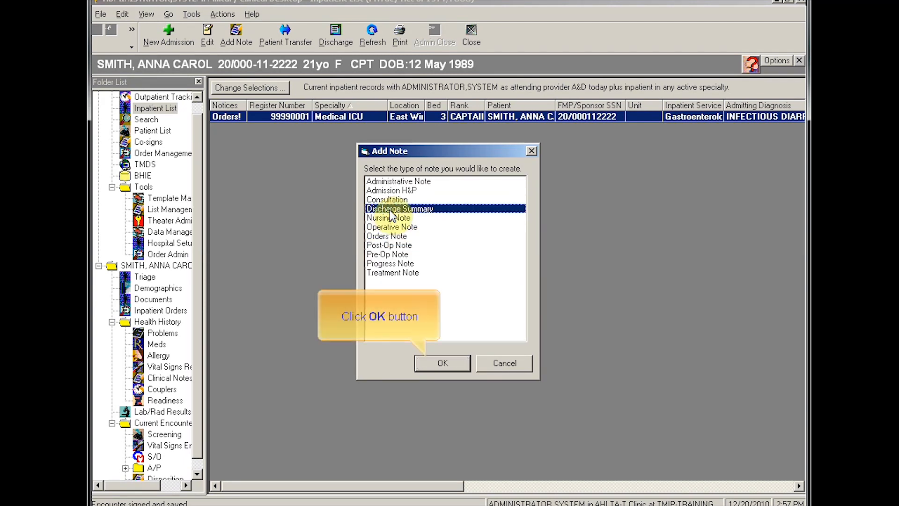
pyautogui.click(439, 364)
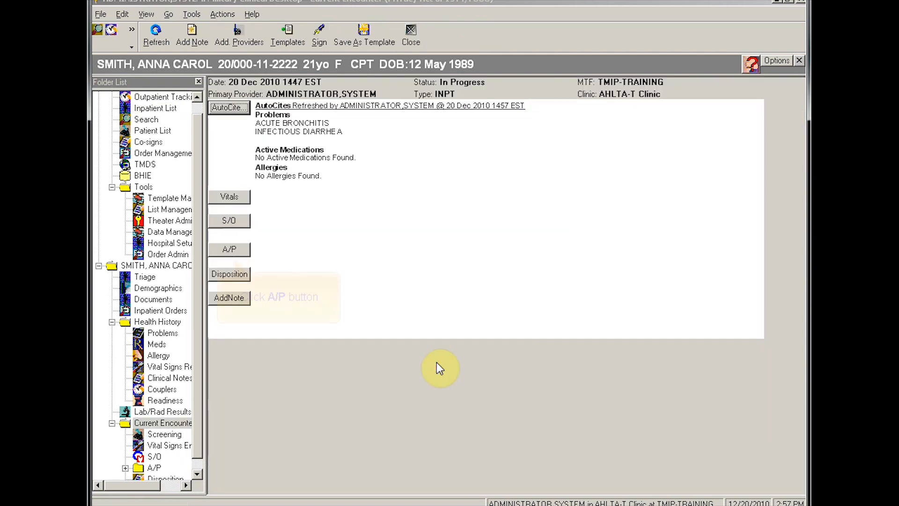
pyautogui.click(245, 248)
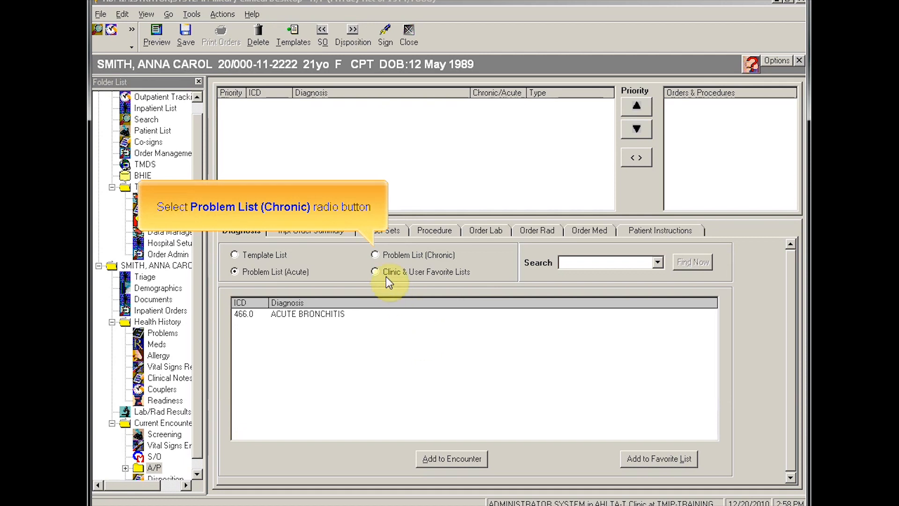
pyautogui.click(375, 255)
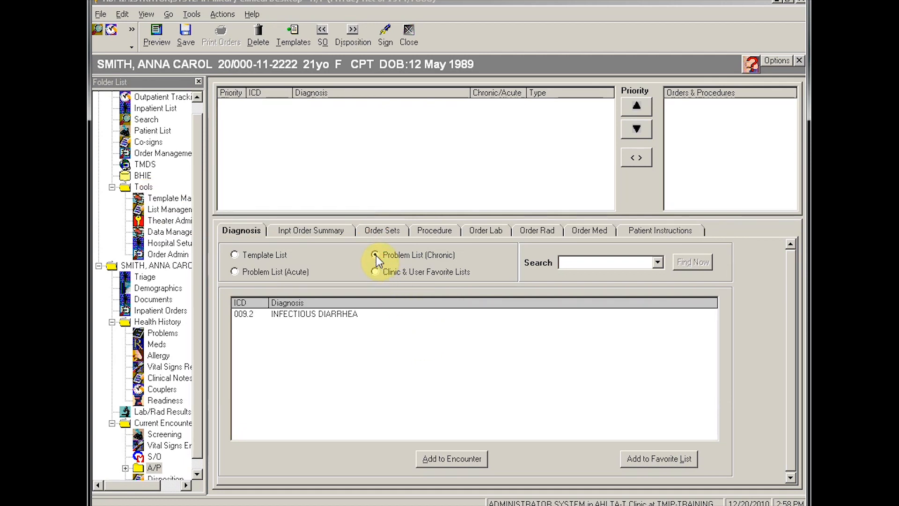
pyautogui.click(329, 312)
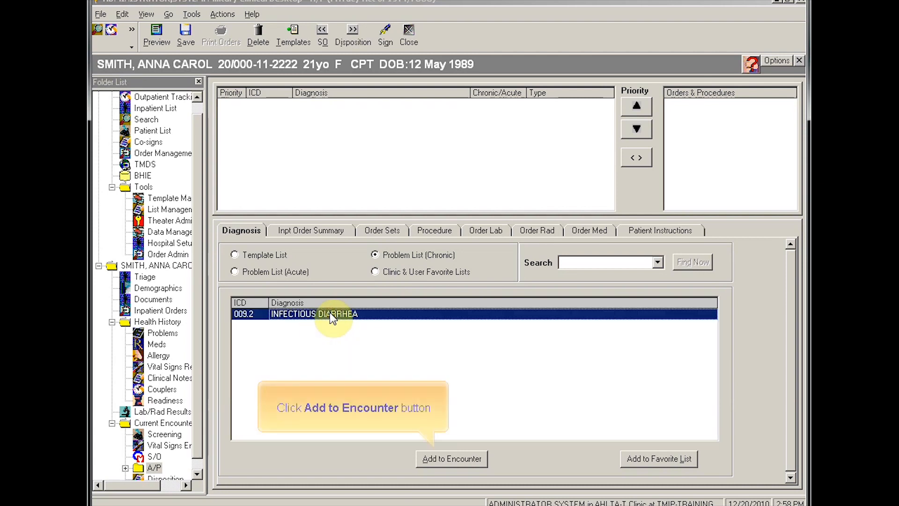
pyautogui.click(439, 455)
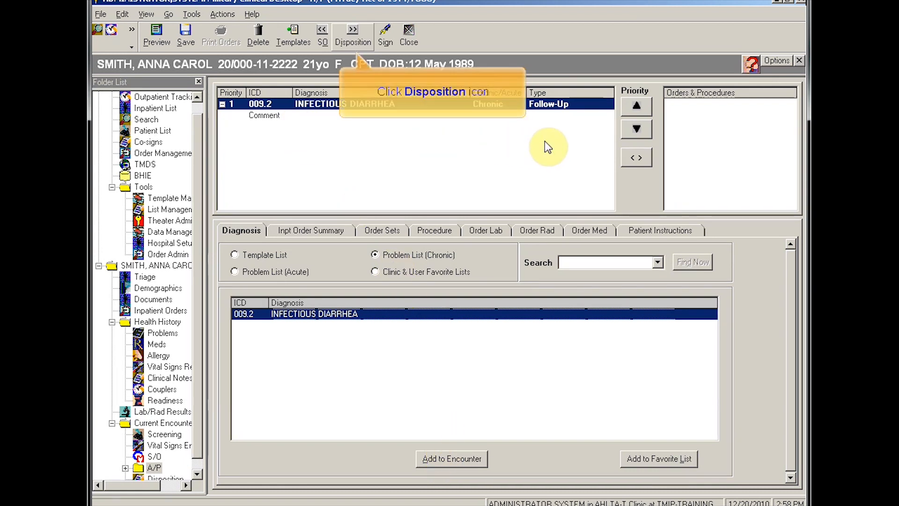
# Step: Set disposition Released Without Limitations, Gastrointestinal, Infectious, Non-Battle Illness, with PRN follow-up
pyautogui.click(353, 33)
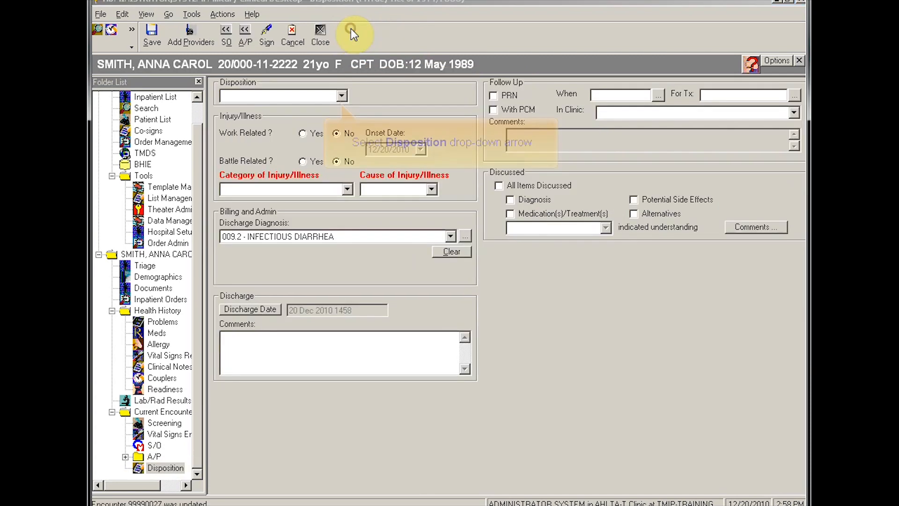
pyautogui.click(342, 96)
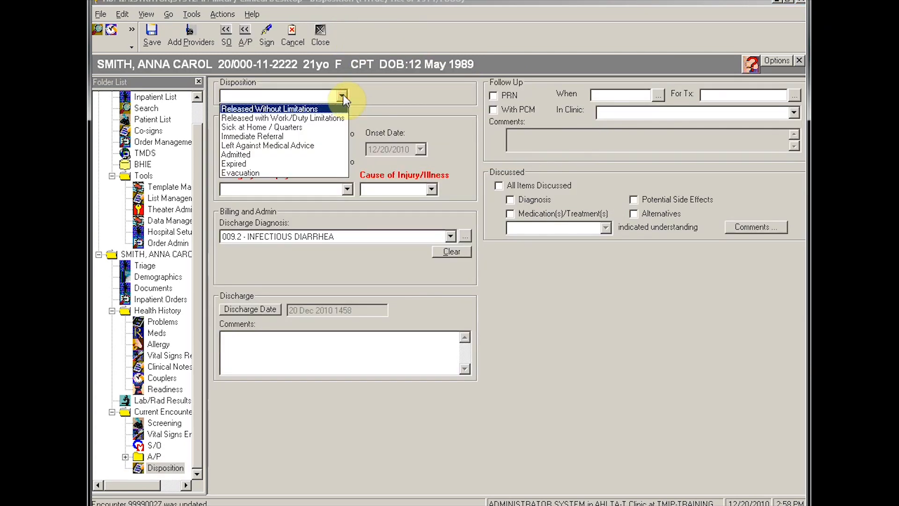
pyautogui.click(317, 112)
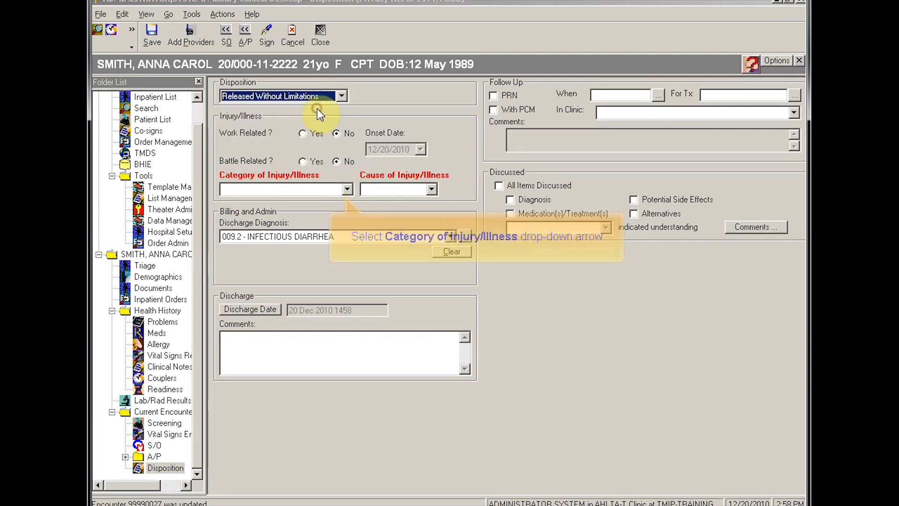
pyautogui.click(347, 188)
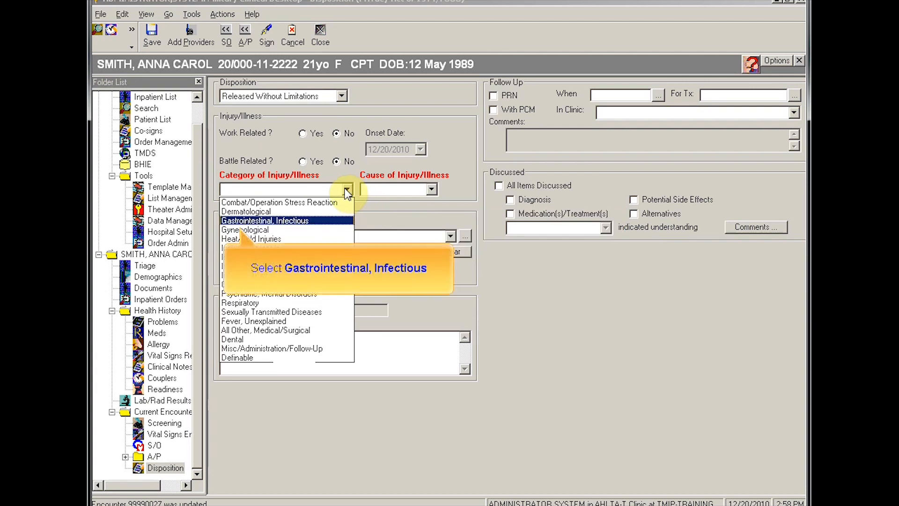
pyautogui.click(300, 221)
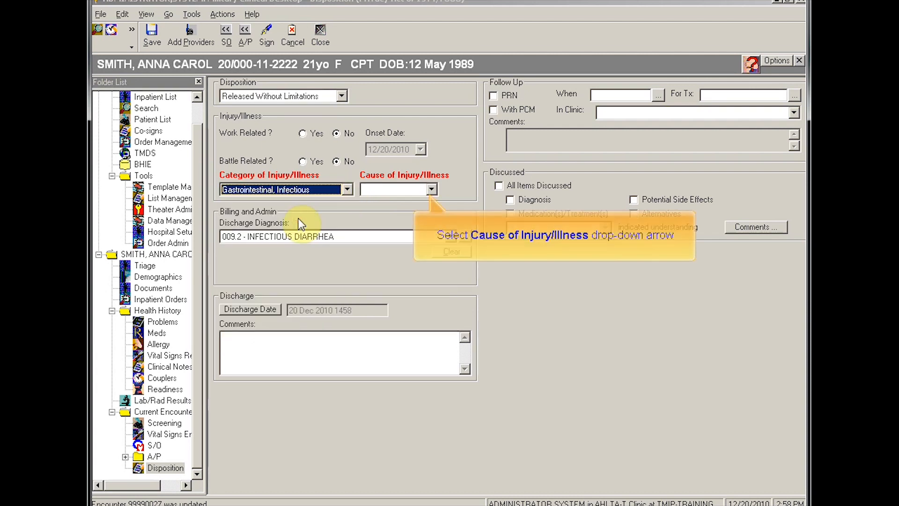
pyautogui.click(431, 189)
pyautogui.click(413, 213)
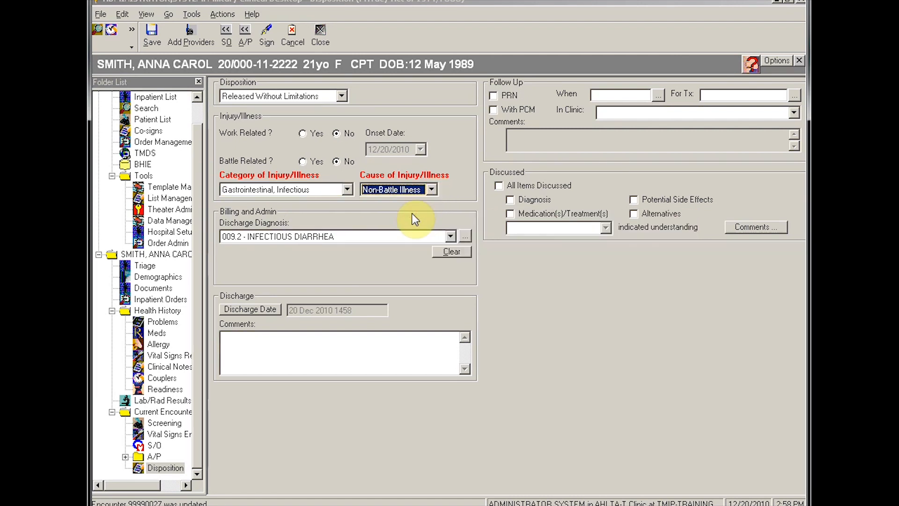
pyautogui.click(492, 96)
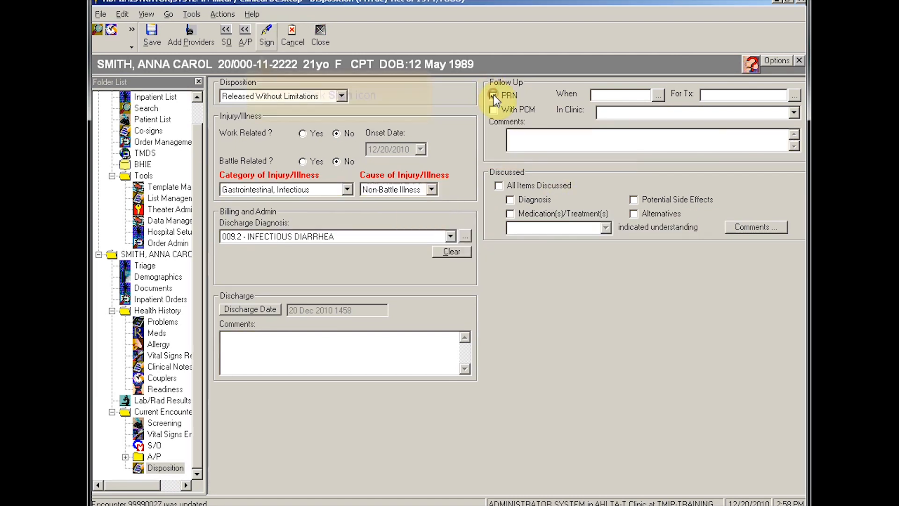
pyautogui.click(267, 36)
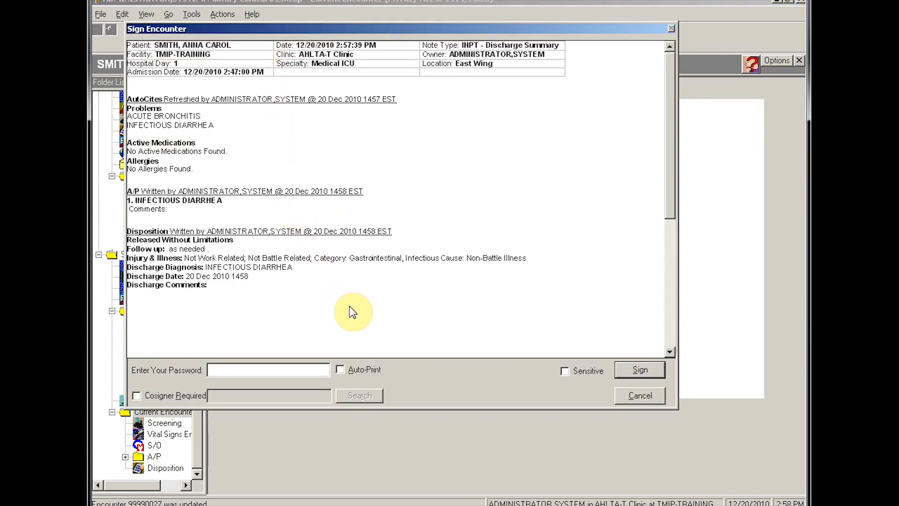
# Step: Sign the discharge encounter with the account password and close the inpatient list
pyautogui.click(240, 374)
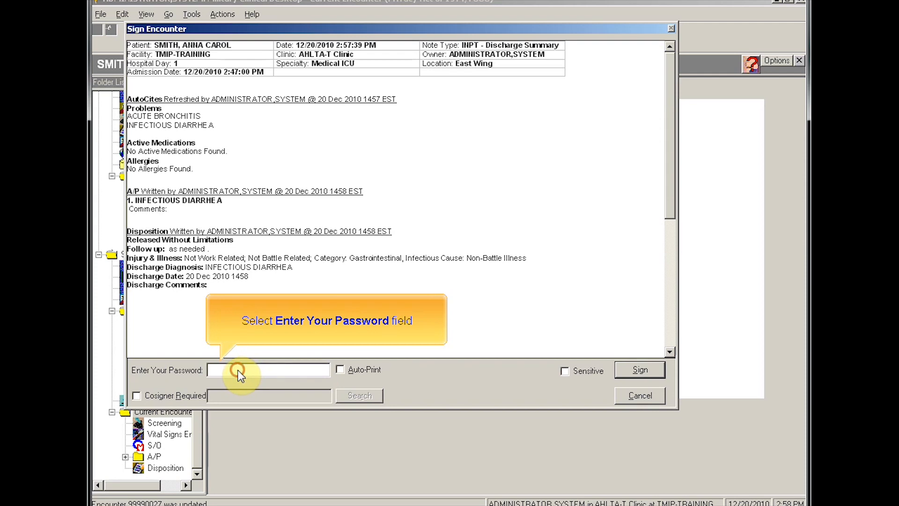
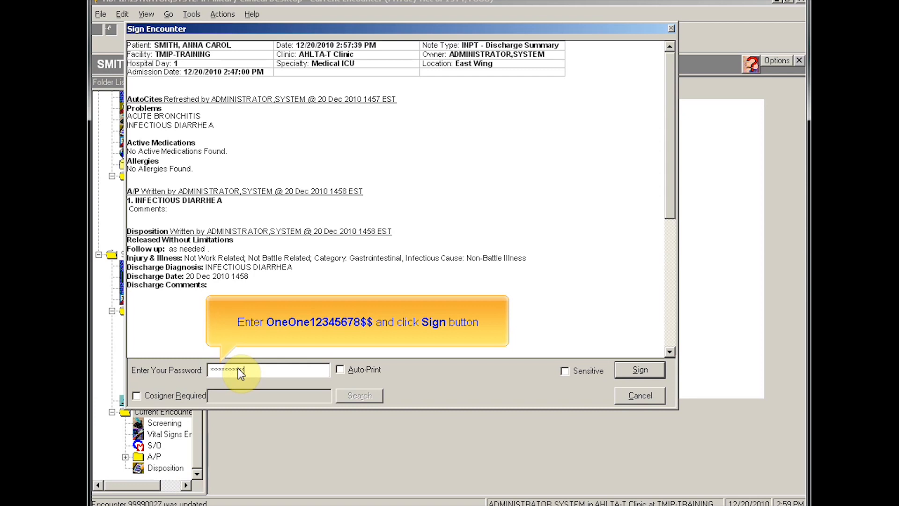
pyautogui.click(636, 370)
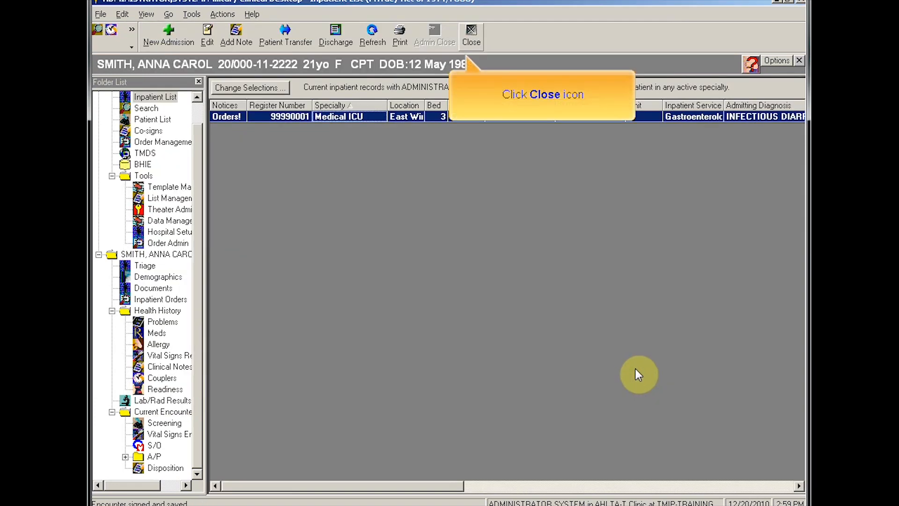
pyautogui.click(470, 32)
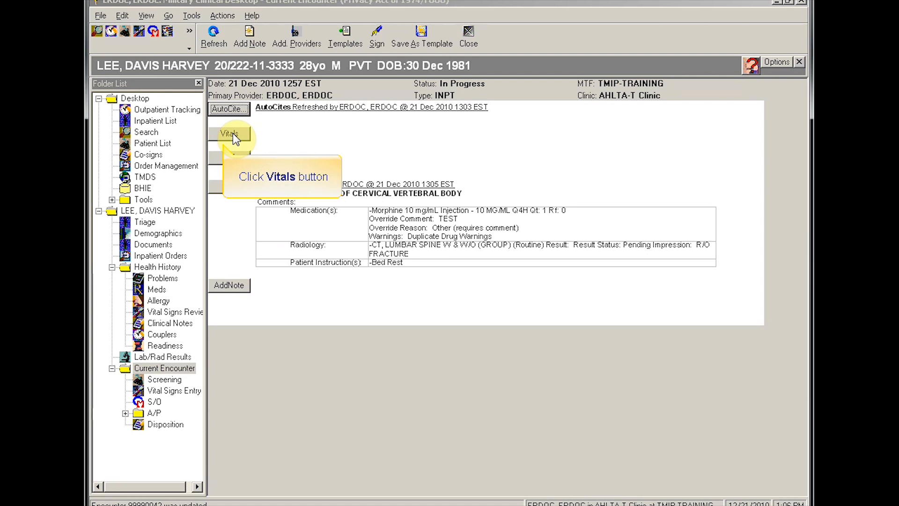
# Step: Enter vital signs BP 128/90, heart rate 40 and respiratory rate 13
pyautogui.click(232, 133)
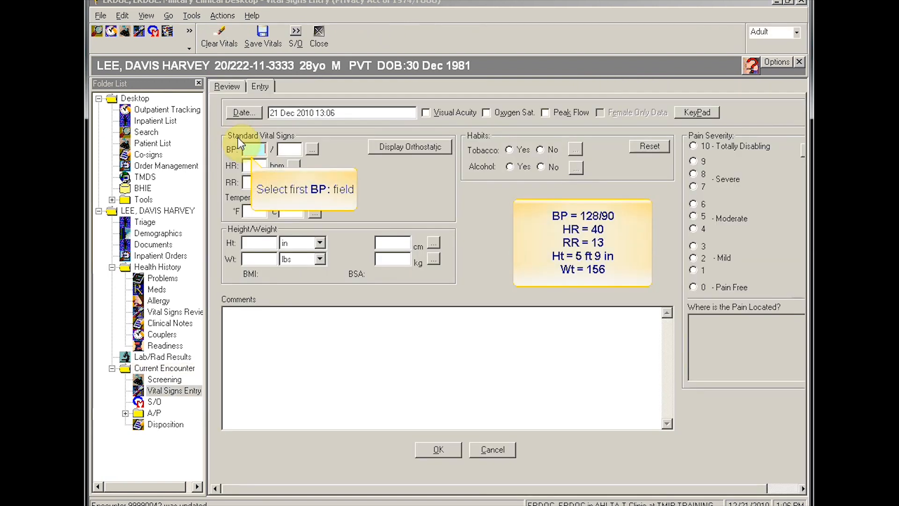
pyautogui.click(256, 150)
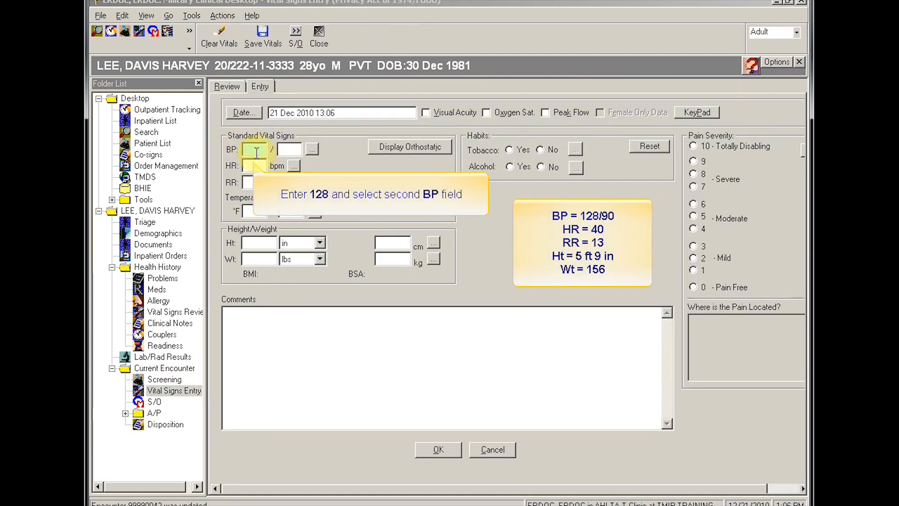
pyautogui.write('128')
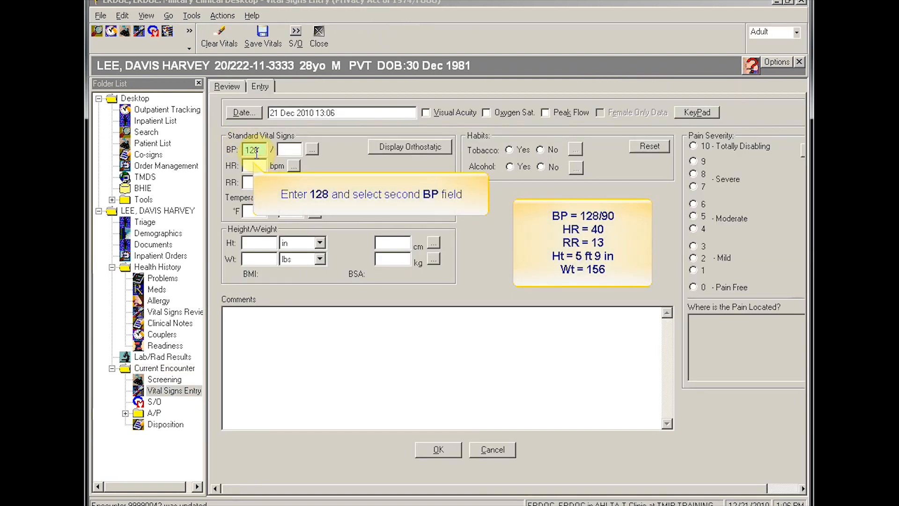
pyautogui.click(292, 150)
pyautogui.write('90')
pyautogui.click(261, 168)
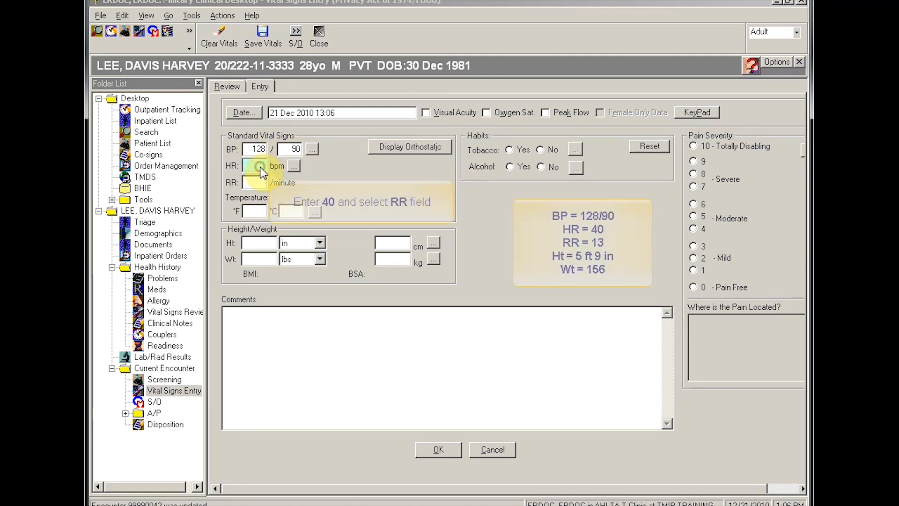
pyautogui.write('40')
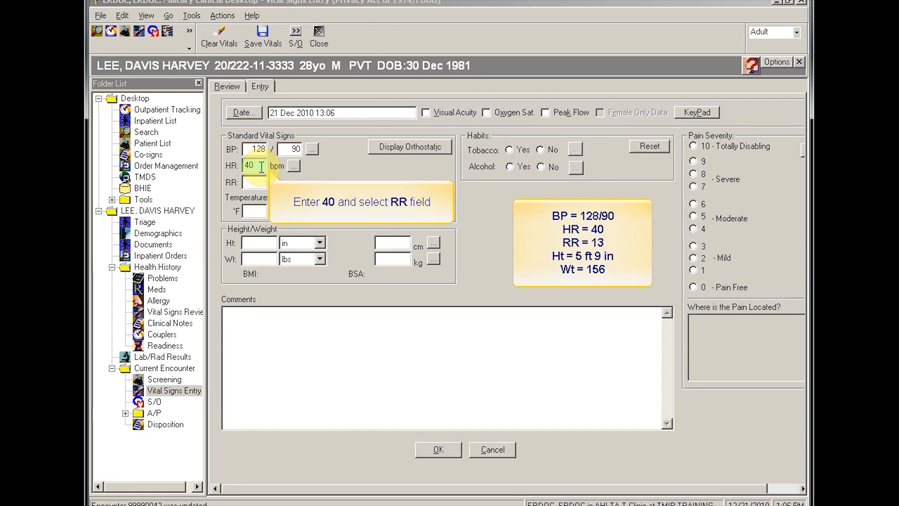
pyautogui.click(258, 182)
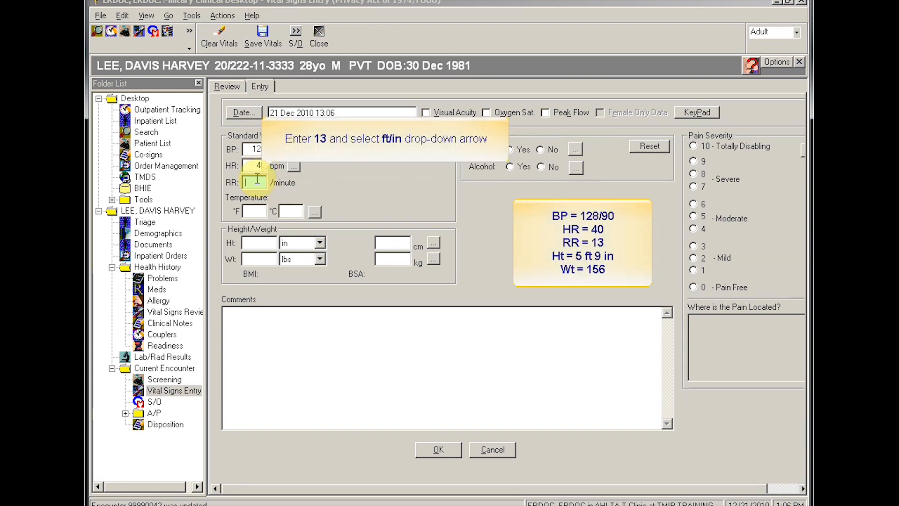
pyautogui.write('13')
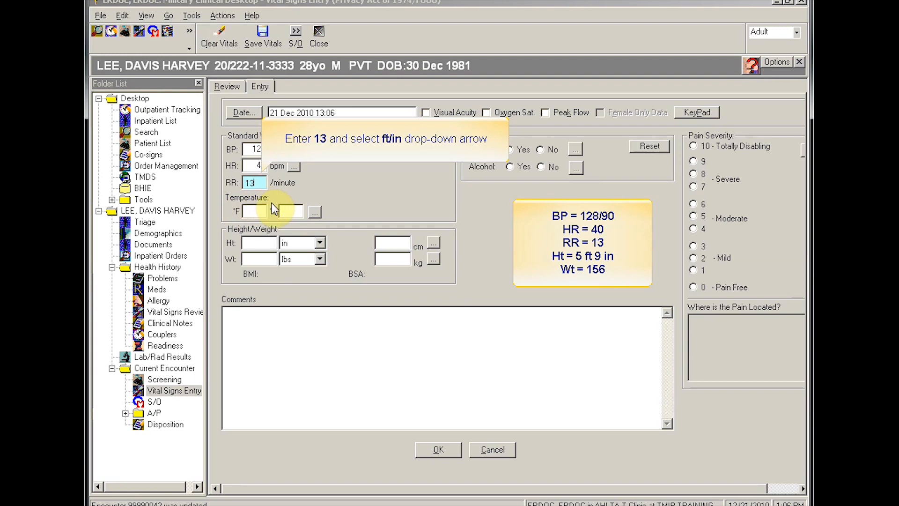
# Step: Record height as 5 ft 9 in and weight 156 lbs, then save the vitals
pyautogui.click(265, 245)
pyautogui.click(319, 242)
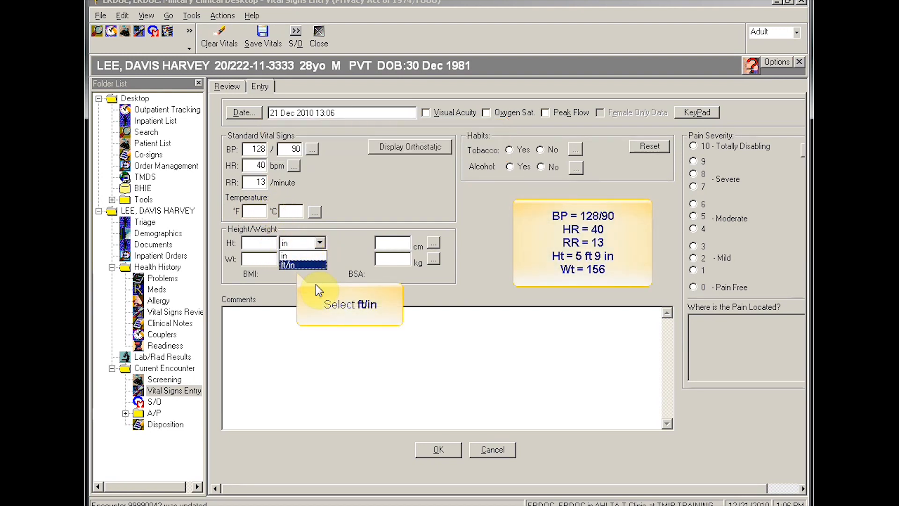
pyautogui.click(304, 264)
pyautogui.click(260, 244)
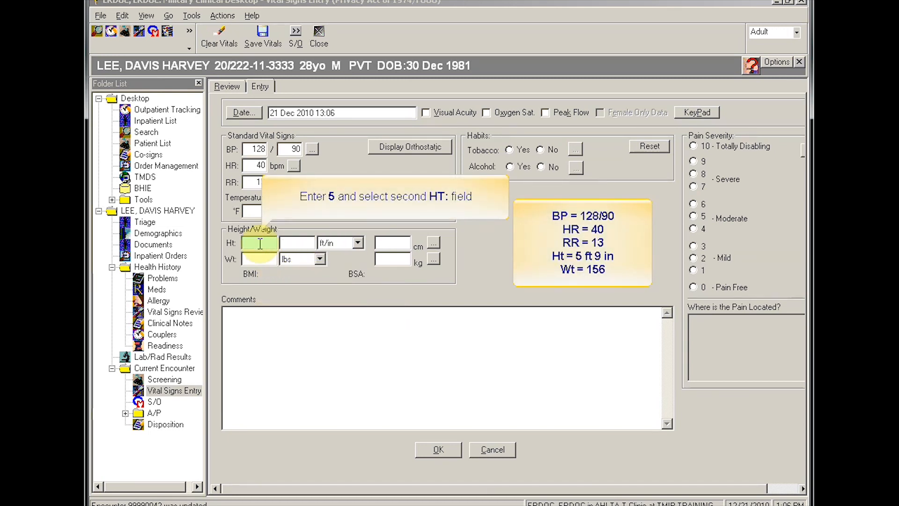
pyautogui.write('5')
pyautogui.click(289, 244)
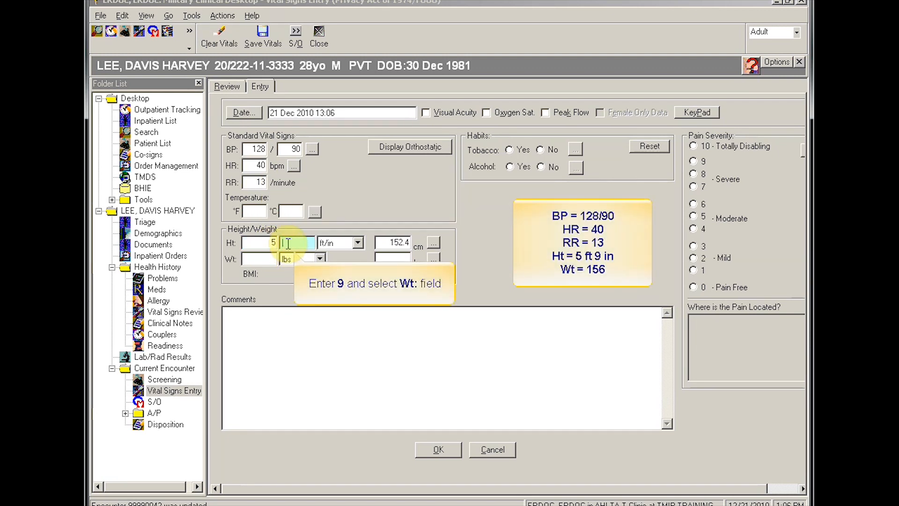
pyautogui.write('9')
pyautogui.click(258, 260)
pyautogui.write('156')
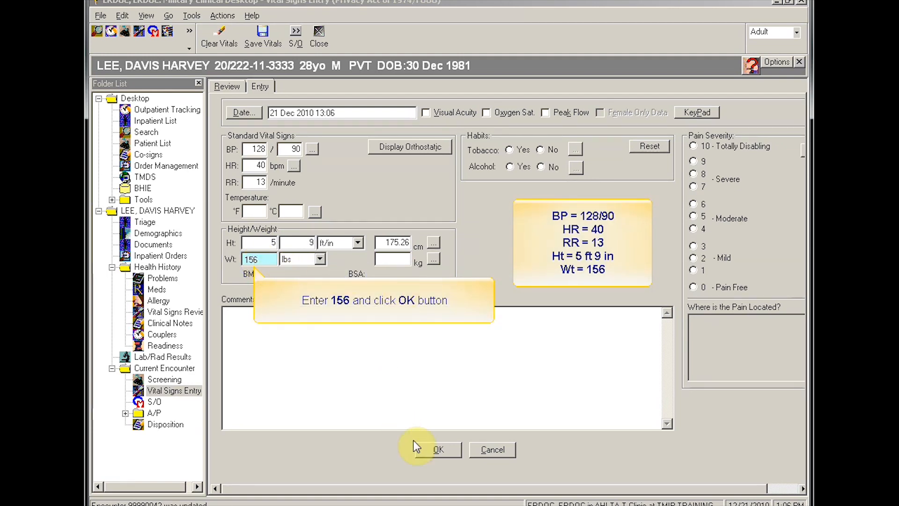
pyautogui.click(437, 451)
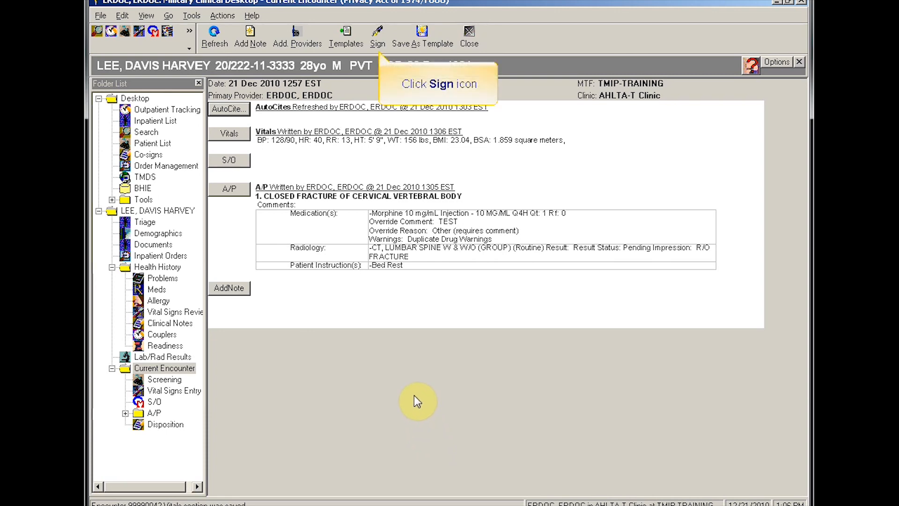
# Step: Sign the encounter with the account password
pyautogui.click(380, 33)
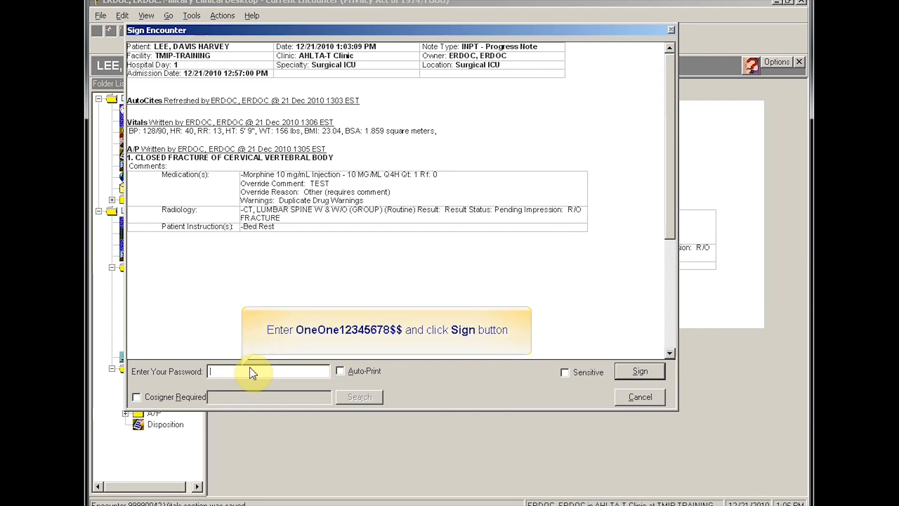
pyautogui.click(636, 375)
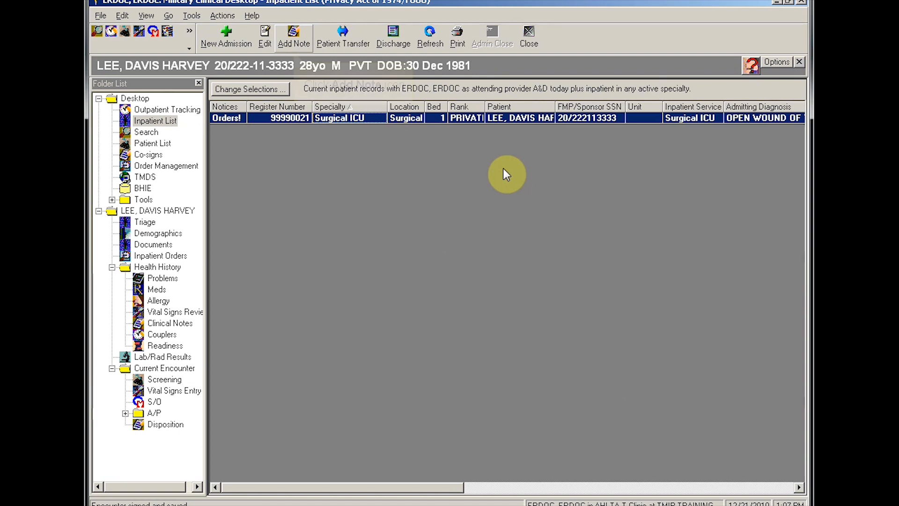
# Step: Add a Progress Note encounter and bring up its list of notes
pyautogui.click(299, 41)
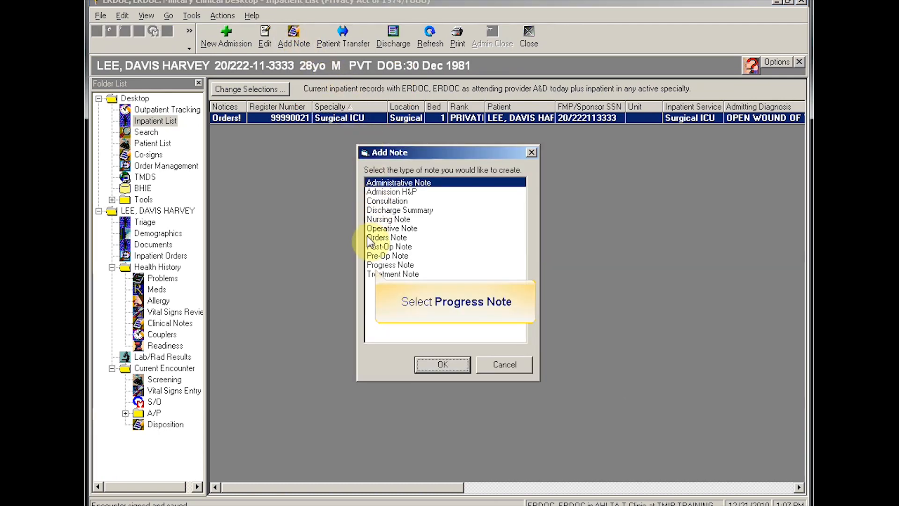
pyautogui.click(373, 264)
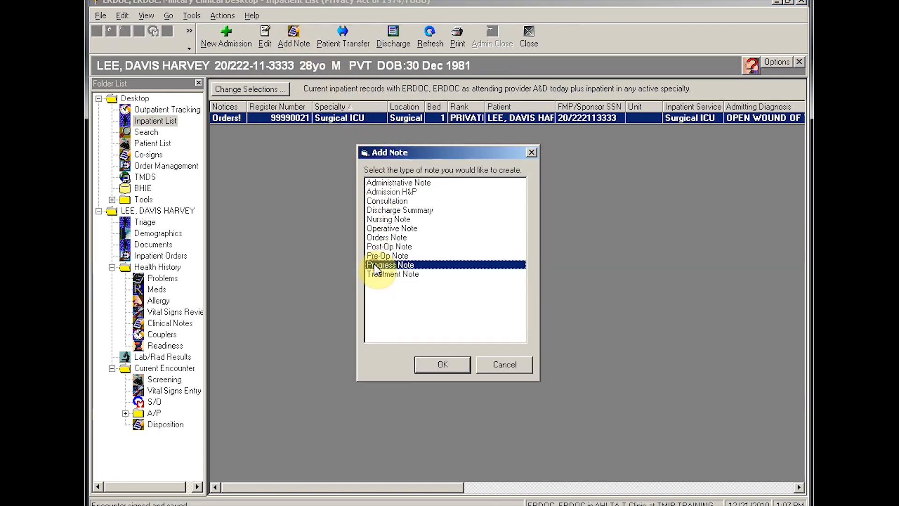
pyautogui.click(431, 368)
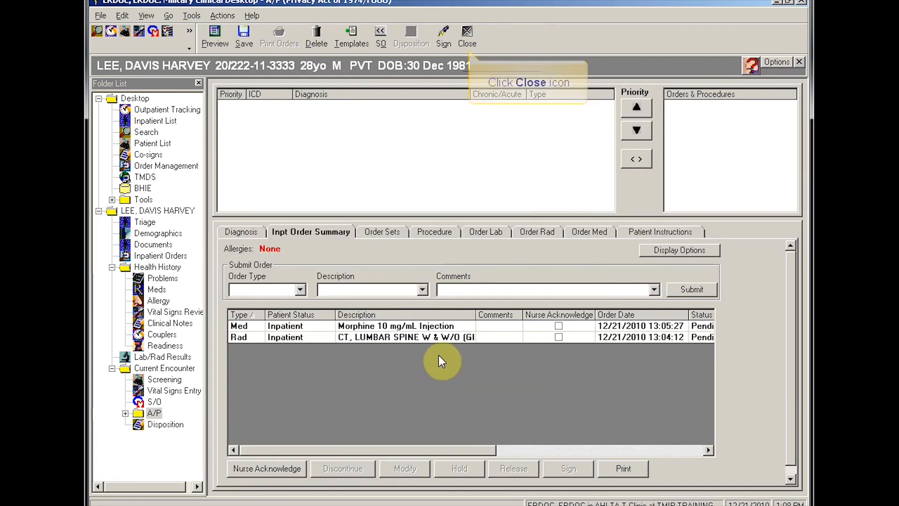
pyautogui.click(467, 37)
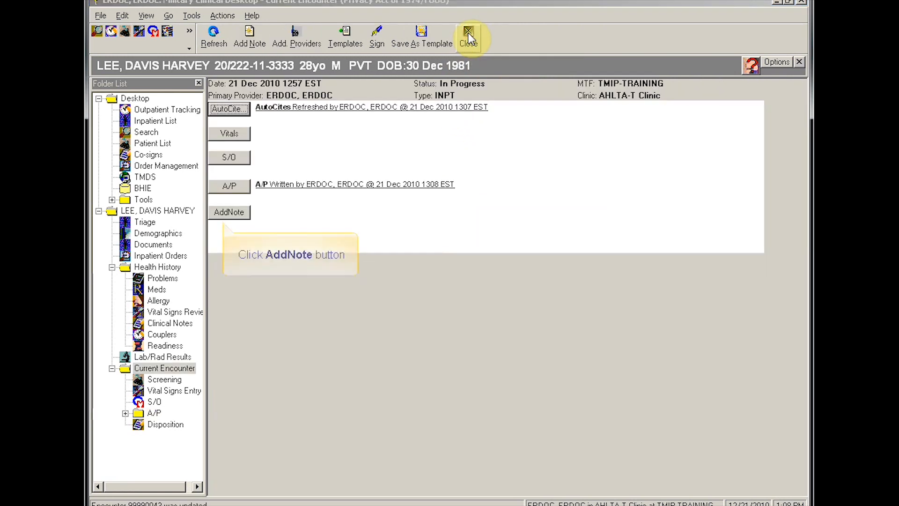
pyautogui.click(238, 213)
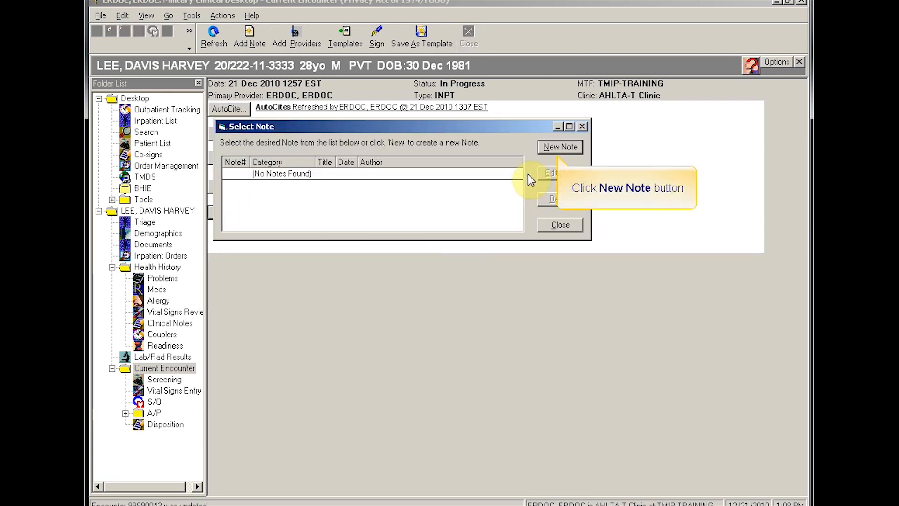
# Step: Create a note titled 'Progress Note' reading 'vitals stabel, pt resting comfortably'
pyautogui.click(561, 147)
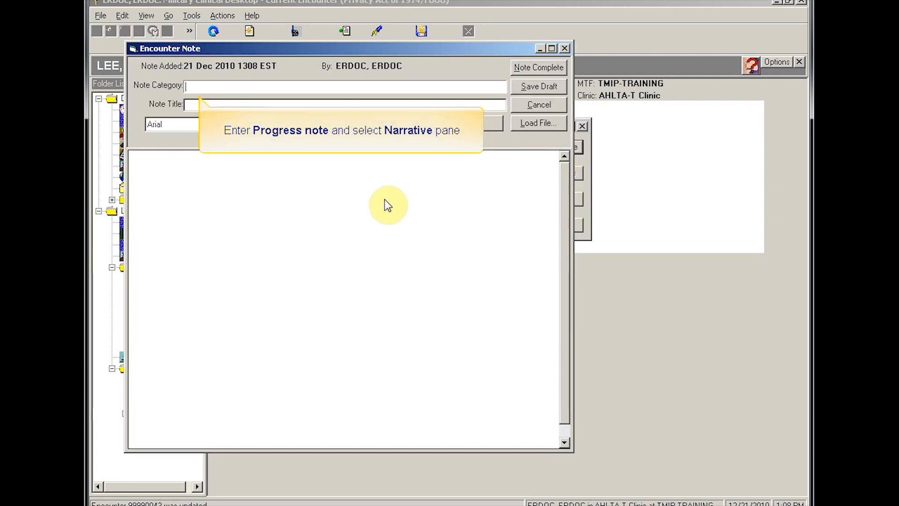
pyautogui.write('Progress Note')
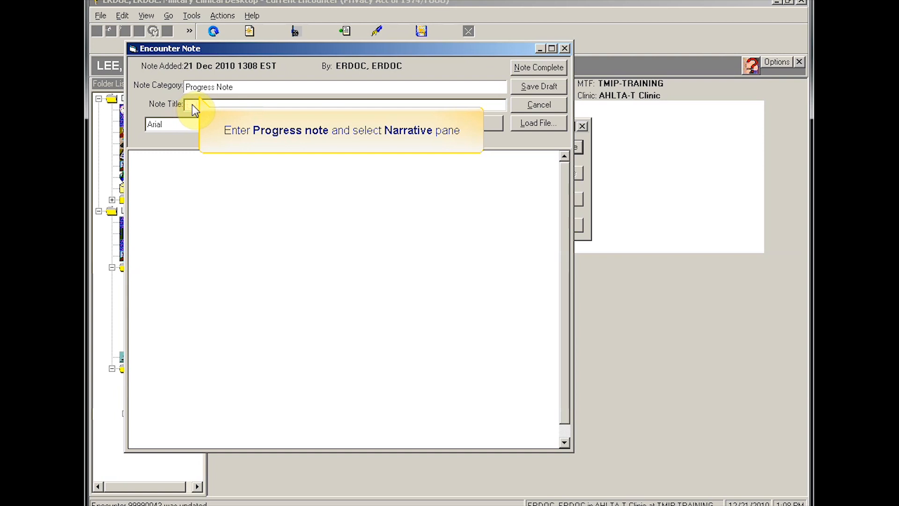
pyautogui.click(181, 172)
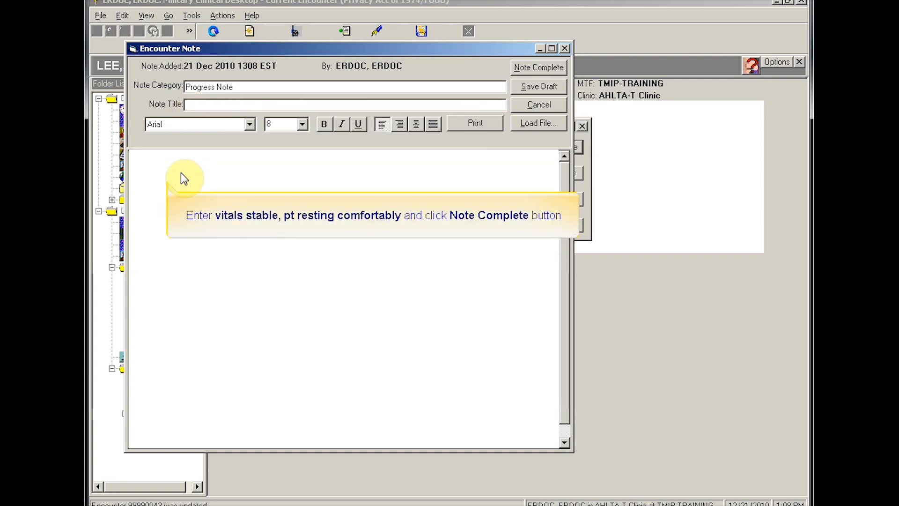
pyautogui.write('vitals stabel,')
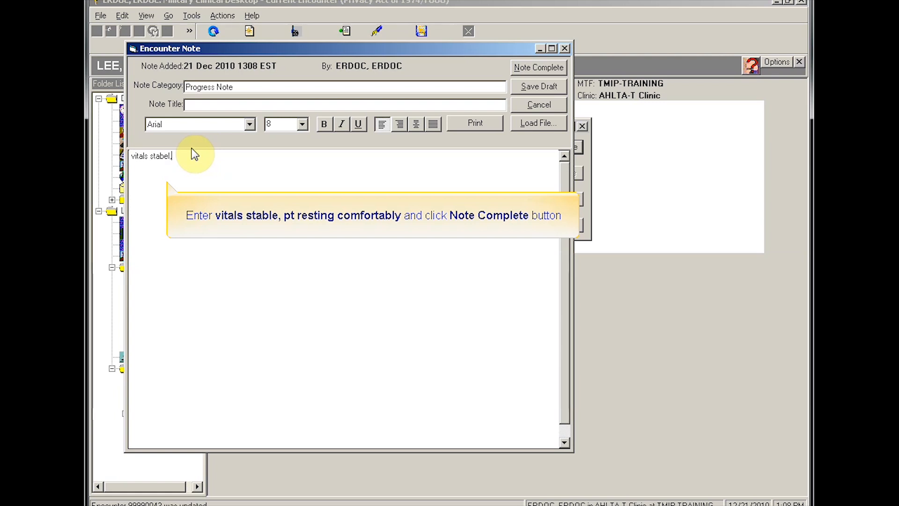
pyautogui.write(' pt resting comfortably')
pyautogui.click(538, 69)
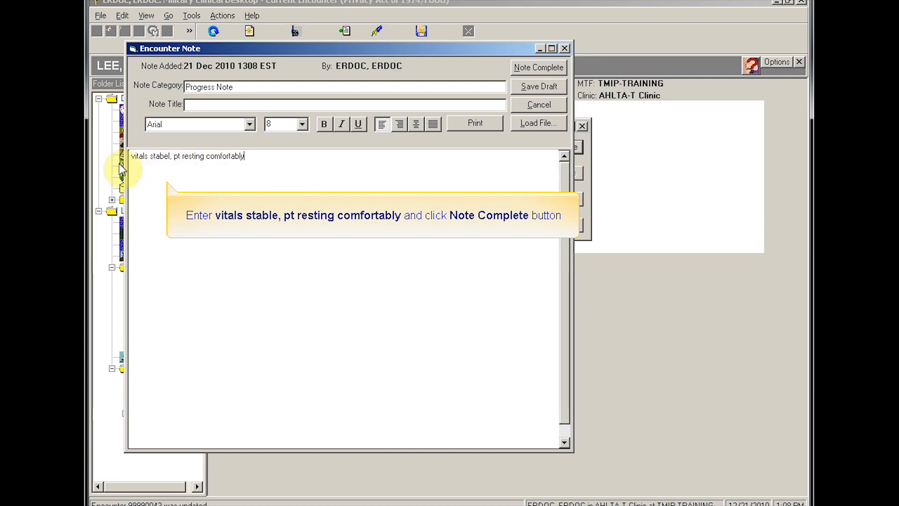
# Step: Correct 'stabel' to 'stable' and mark the progress note complete
pyautogui.tripleClick(169, 157)
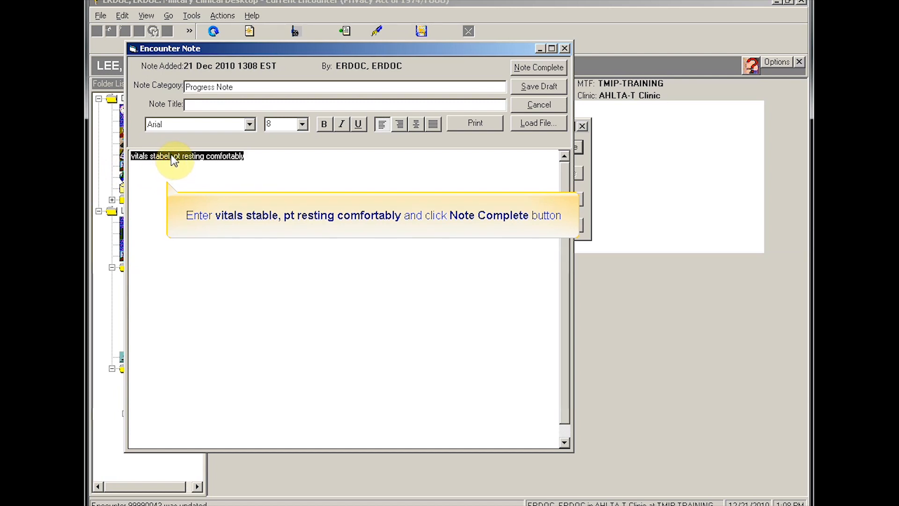
pyautogui.click(240, 158)
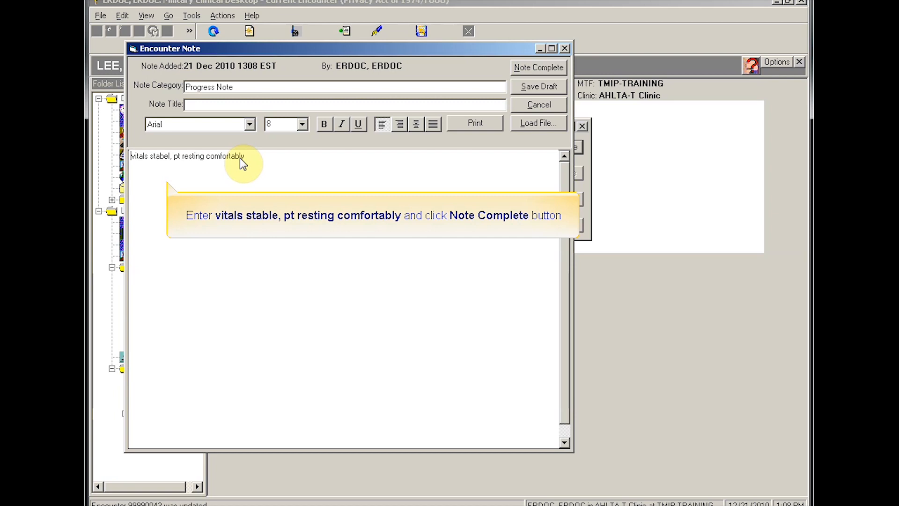
pyautogui.press('Left')
pyautogui.press('Left')
pyautogui.press('Left')
pyautogui.press('Left')
pyautogui.press('Left')
pyautogui.press('Left')
pyautogui.press('Left')
pyautogui.press('Left')
pyautogui.press('Left')
pyautogui.press('Left')
pyautogui.press('Left')
pyautogui.press('Left')
pyautogui.press('Left')
pyautogui.press('Left')
pyautogui.press('Left')
pyautogui.press('Left')
pyautogui.press('Left')
pyautogui.press('Left')
pyautogui.press('Left')
pyautogui.press('Left')
pyautogui.press('BackSpace')
pyautogui.press('BackSpace')
pyautogui.write('le')
pyautogui.click(546, 66)
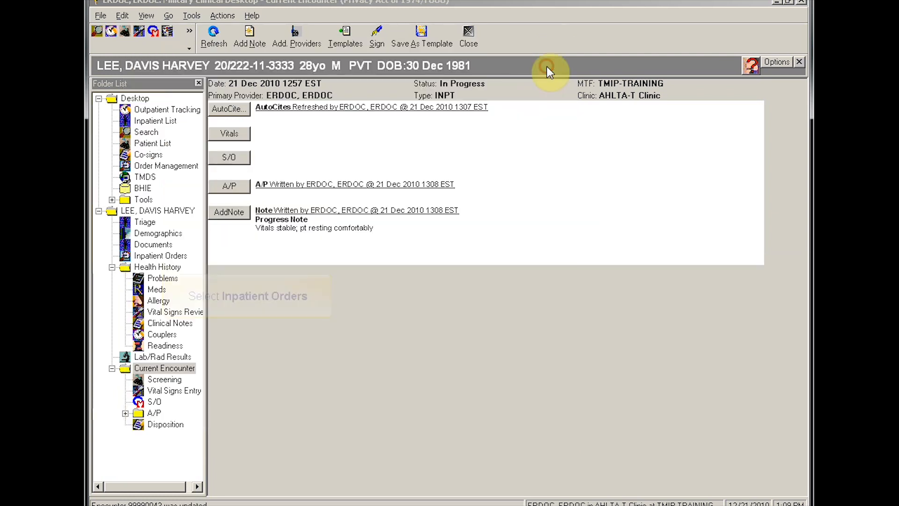
# Step: Order Acetaminophen-Codeine 300 mg-30 mg Tab, found by searching 'tyle'
pyautogui.click(151, 260)
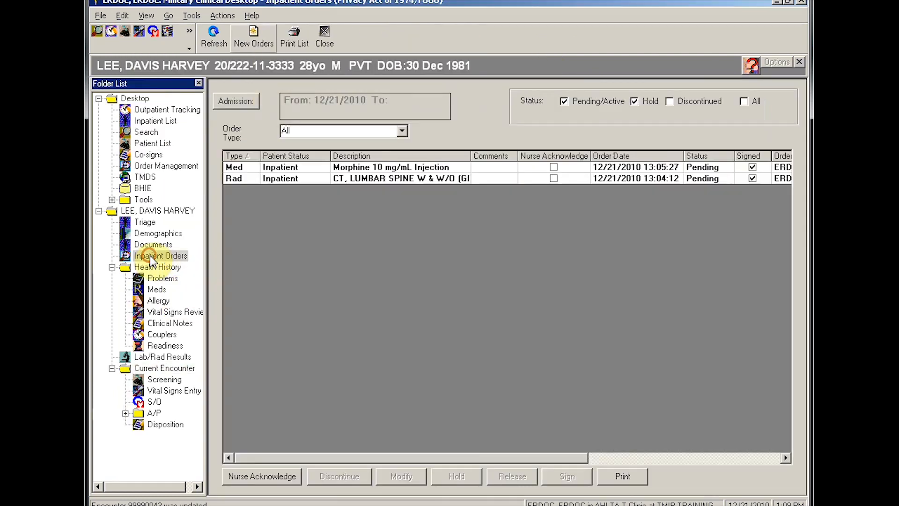
pyautogui.click(255, 45)
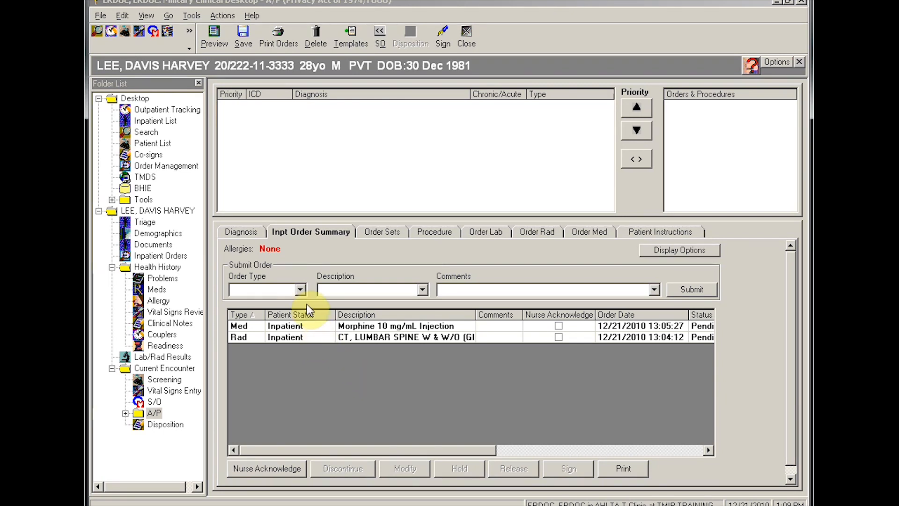
pyautogui.click(598, 242)
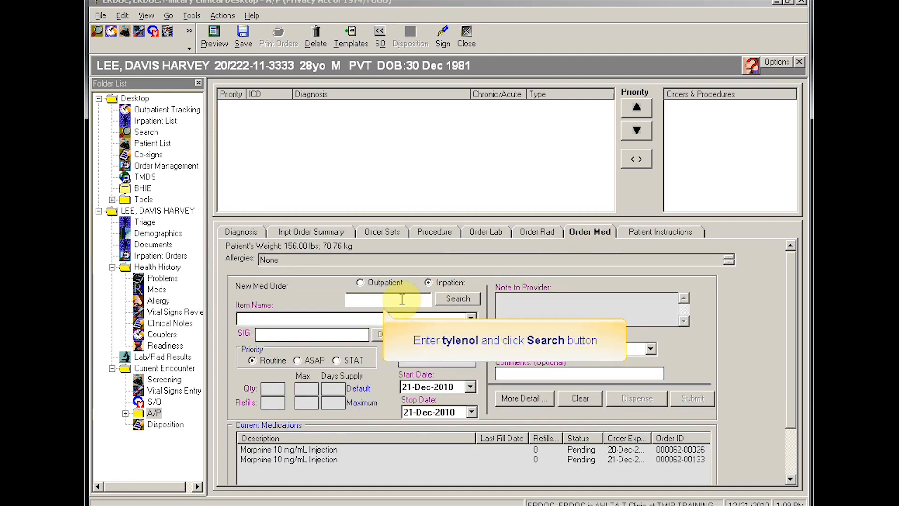
pyautogui.write('tylenol')
pyautogui.click(456, 297)
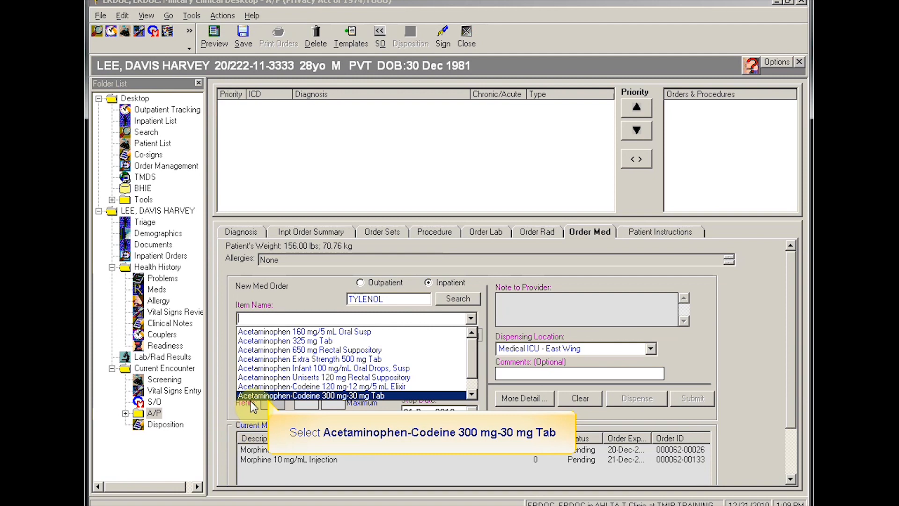
pyautogui.click(263, 395)
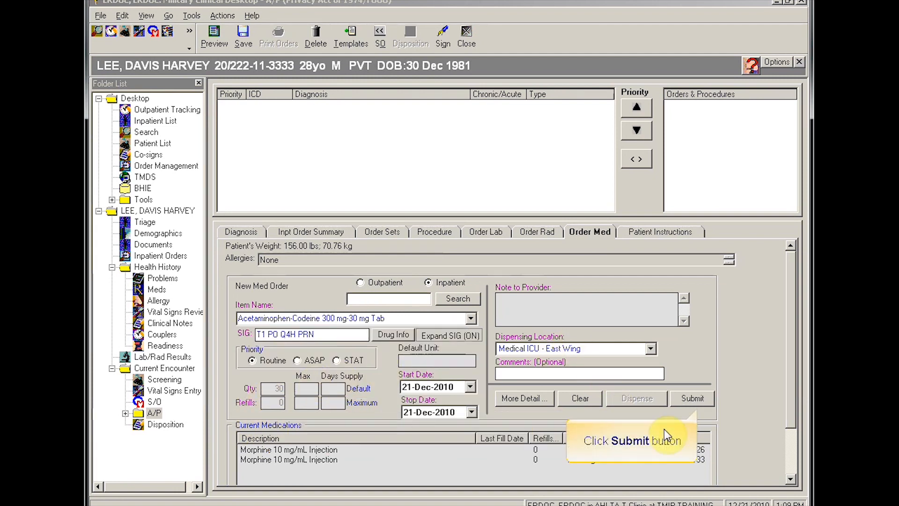
pyautogui.click(692, 398)
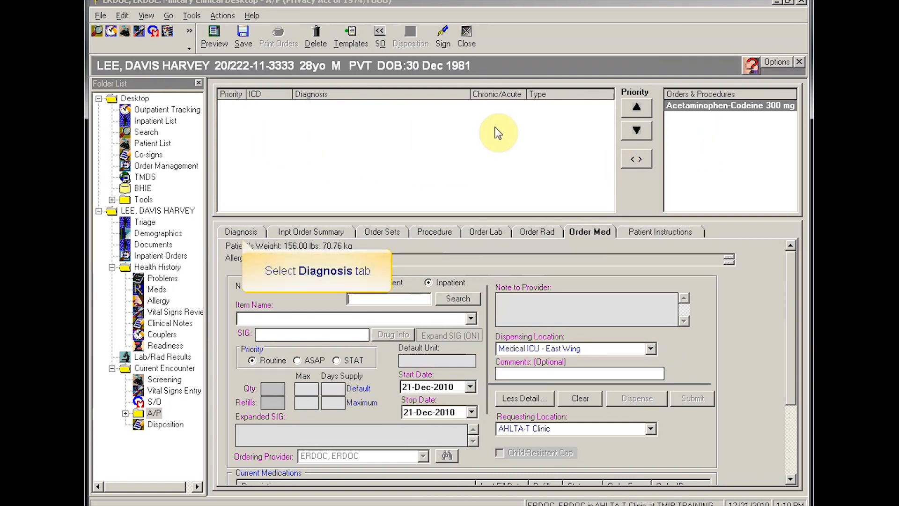
# Step: Add the closed cervical vertebral fracture diagnosis and link the Acetaminophen-Codeine order to it
pyautogui.click(252, 236)
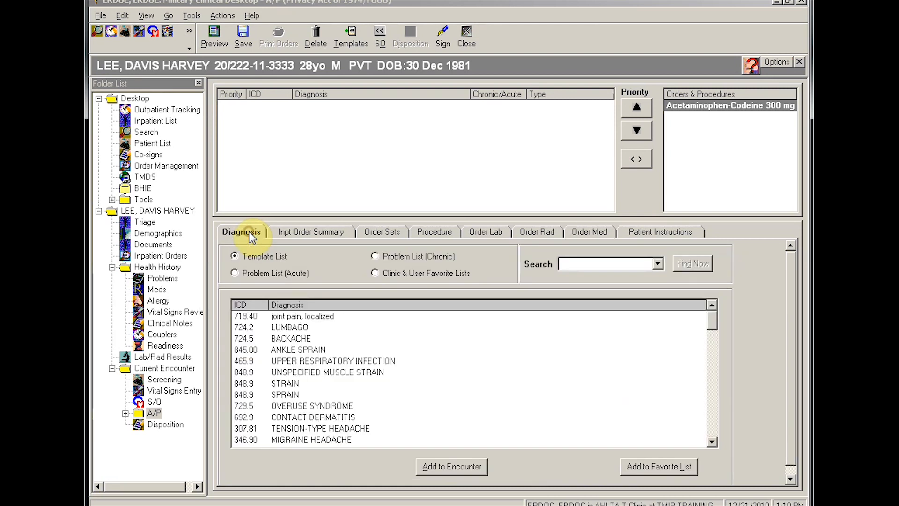
pyautogui.click(234, 273)
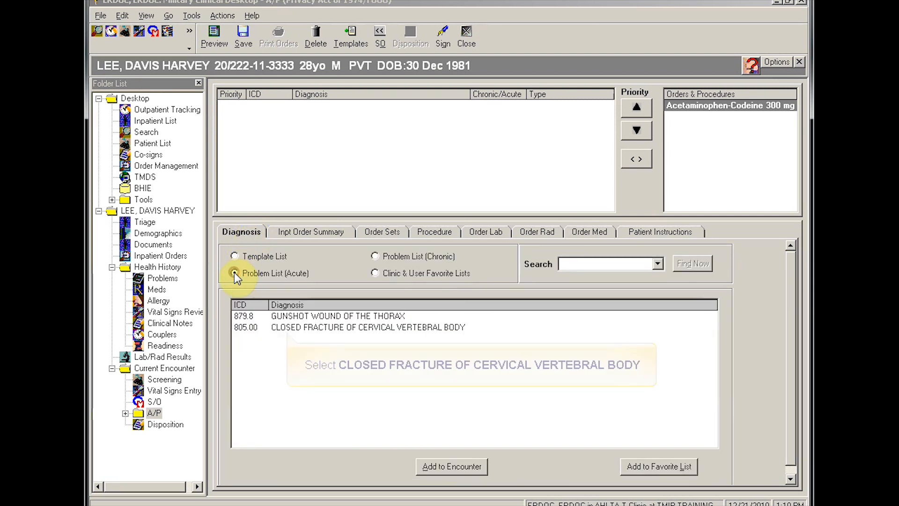
pyautogui.click(295, 329)
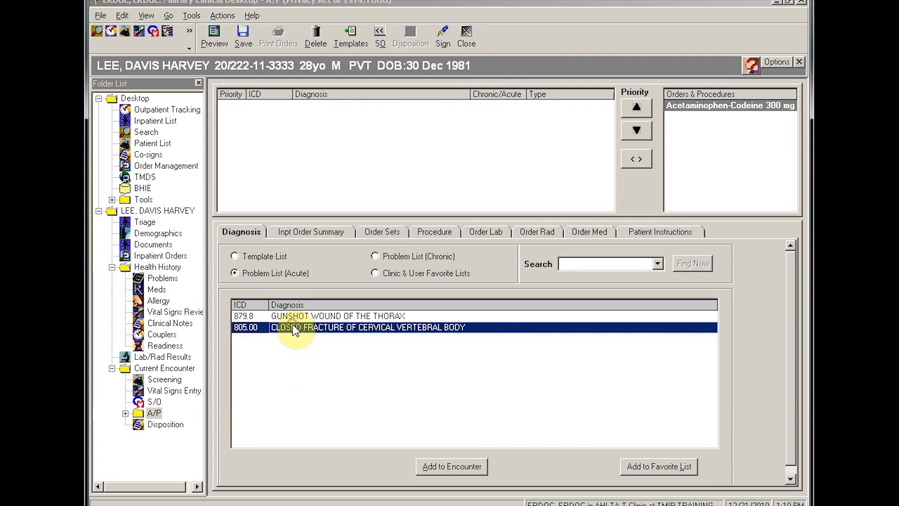
pyautogui.click(436, 467)
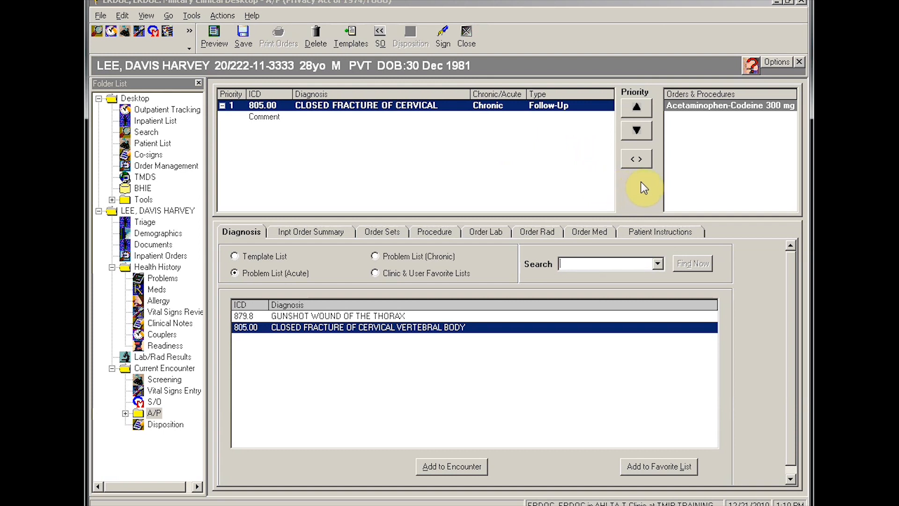
pyautogui.click(730, 107)
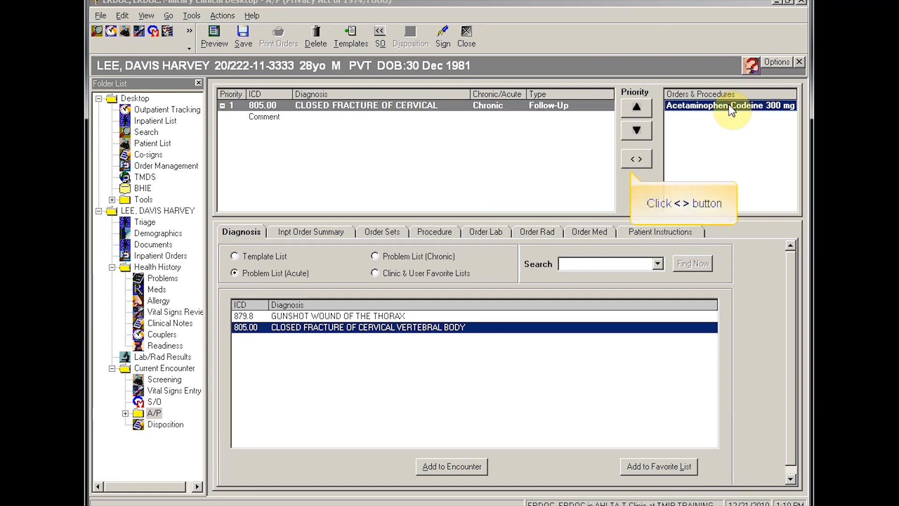
pyautogui.click(635, 160)
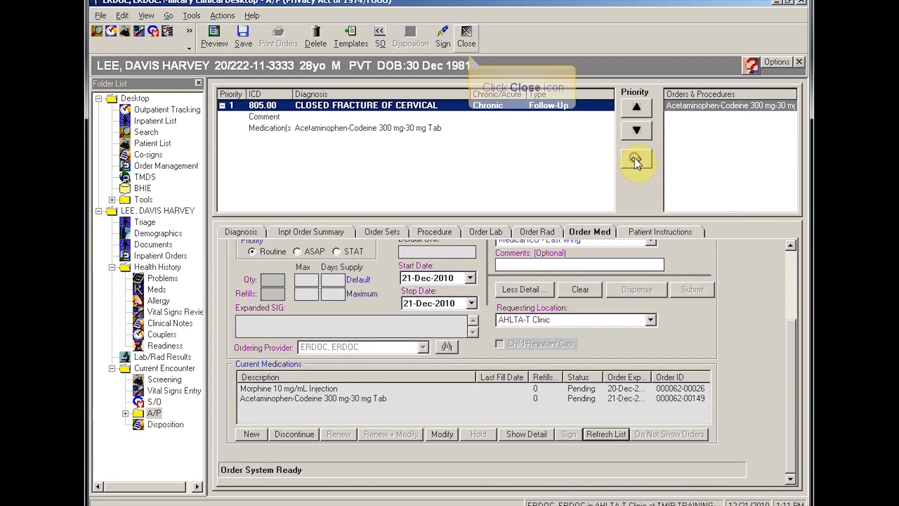
pyautogui.click(465, 36)
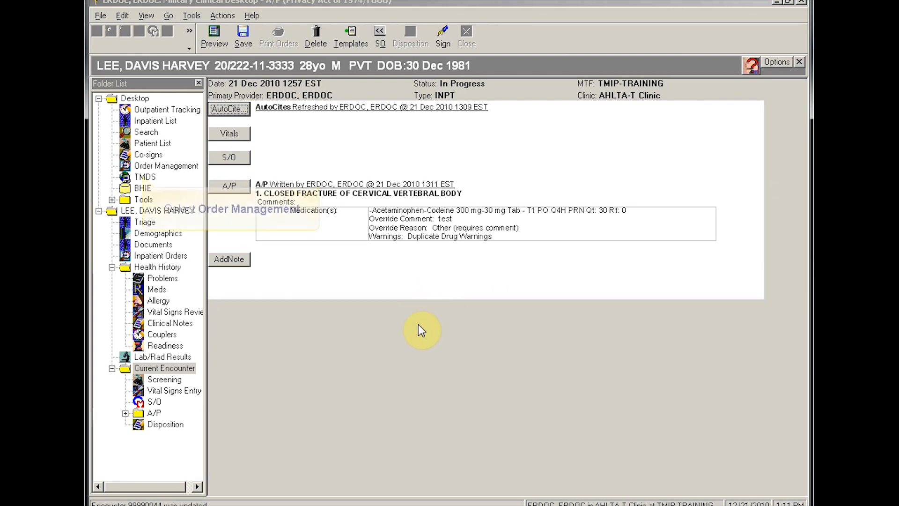
# Step: Open the CT Lumbar Spine order's results form in Order Management and accept it
pyautogui.click(146, 166)
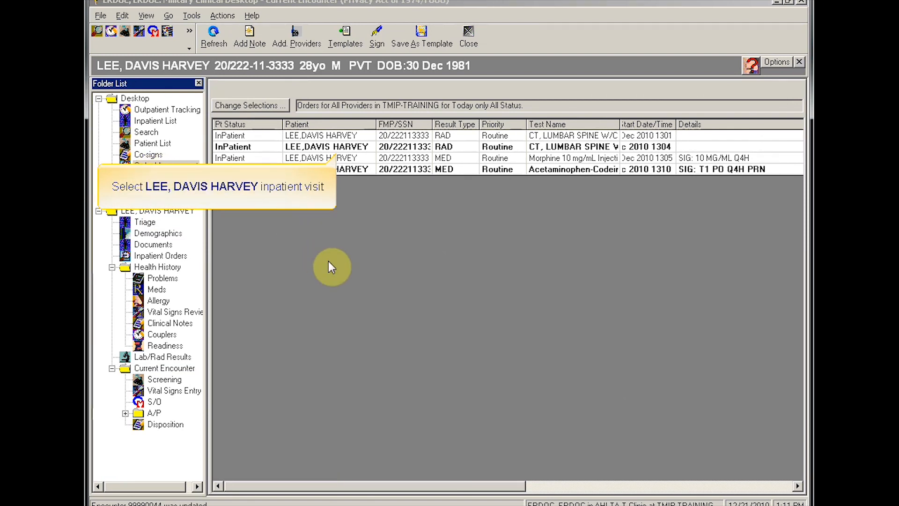
pyautogui.click(356, 146)
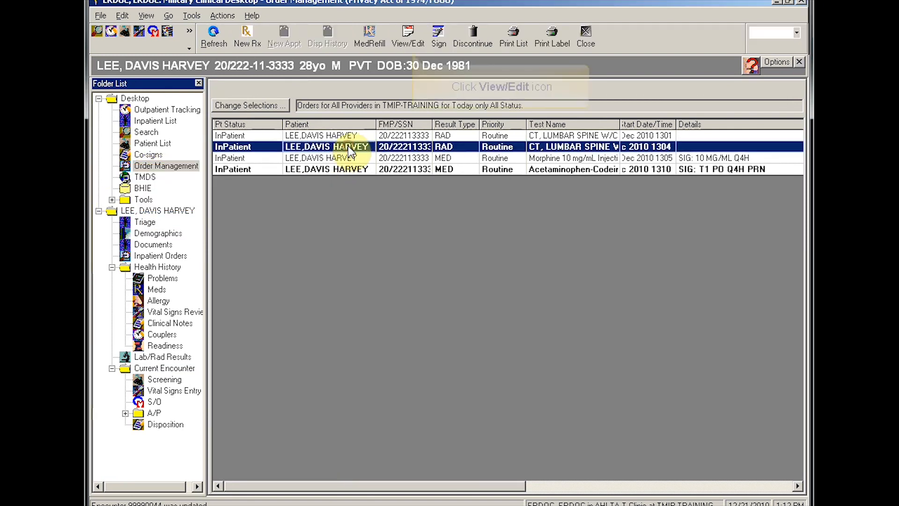
pyautogui.click(408, 32)
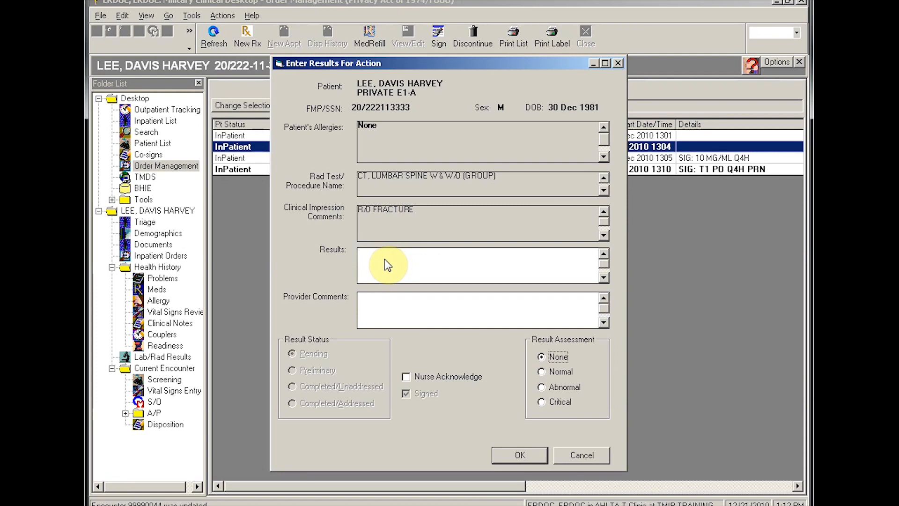
pyautogui.click(511, 456)
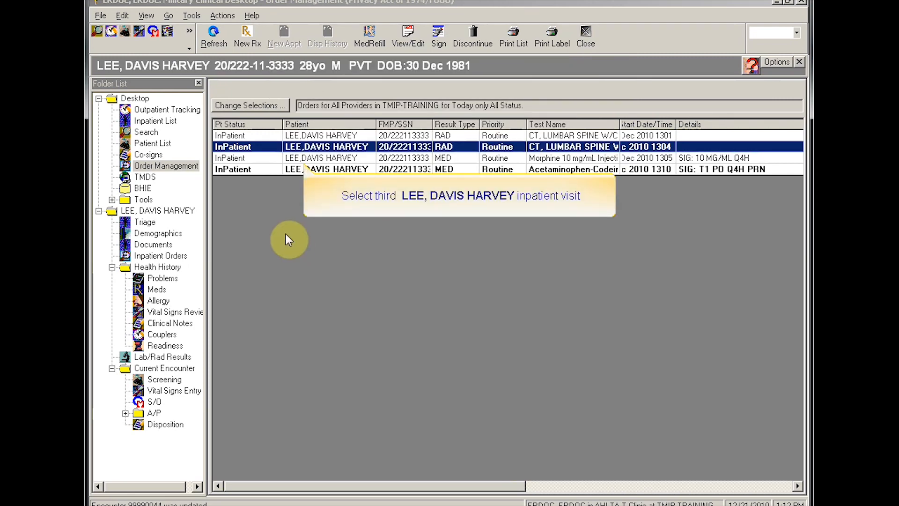
# Step: Review the dispense history of the Morphine 10 mg/mL injection order
pyautogui.click(295, 162)
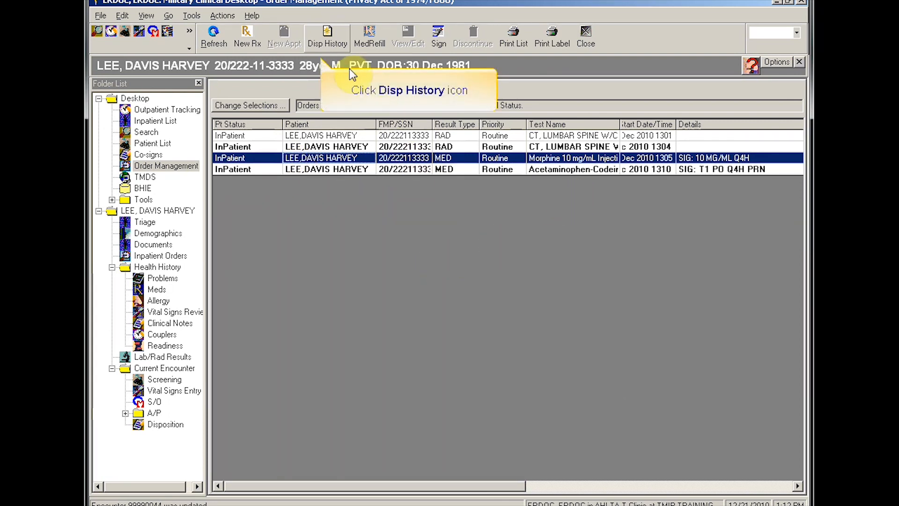
pyautogui.click(327, 42)
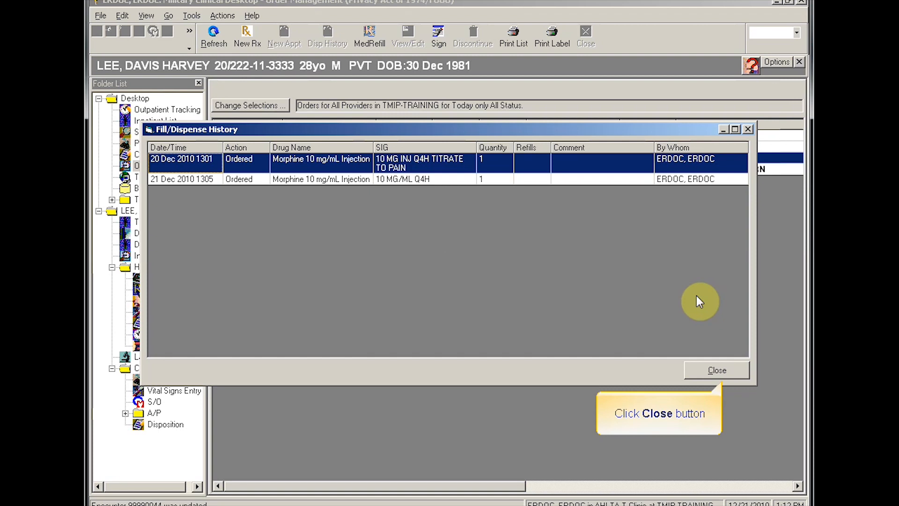
pyautogui.click(716, 369)
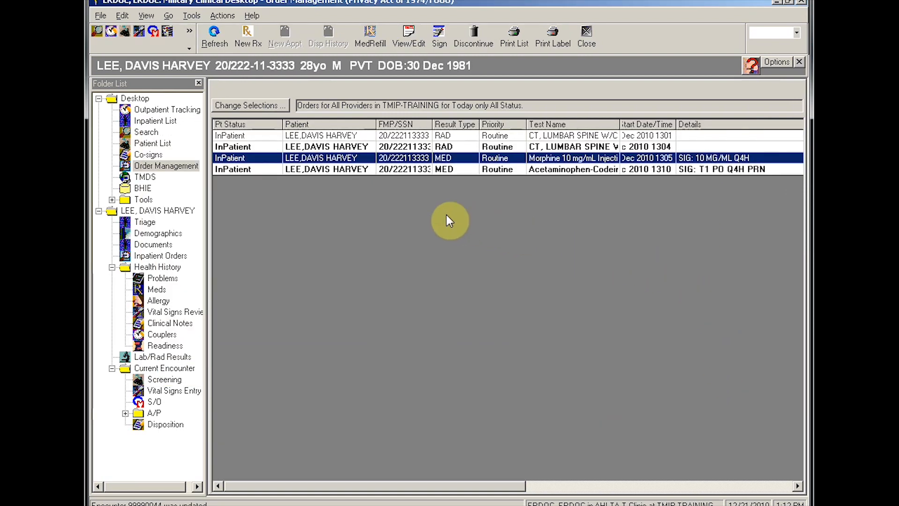
# Step: Preview the Acetaminophen-Codeine medication label, then close the preview and labels window
pyautogui.click(554, 33)
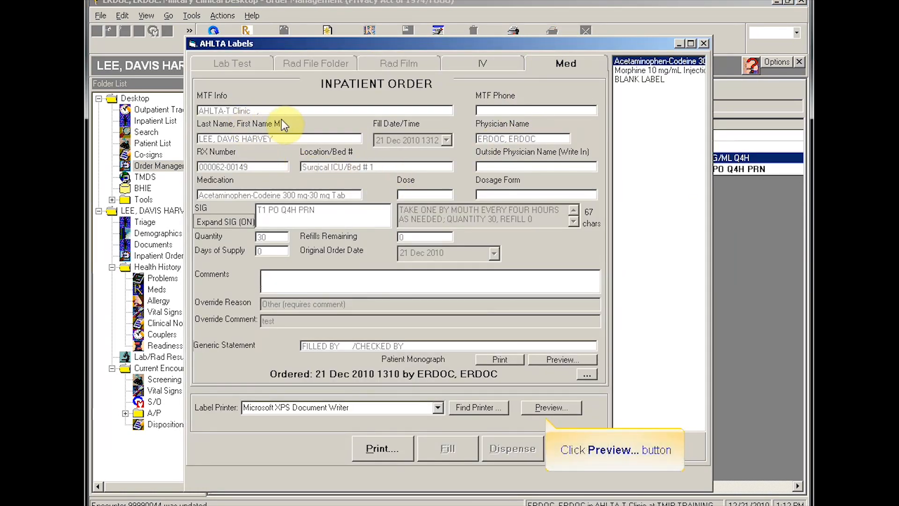
pyautogui.click(556, 410)
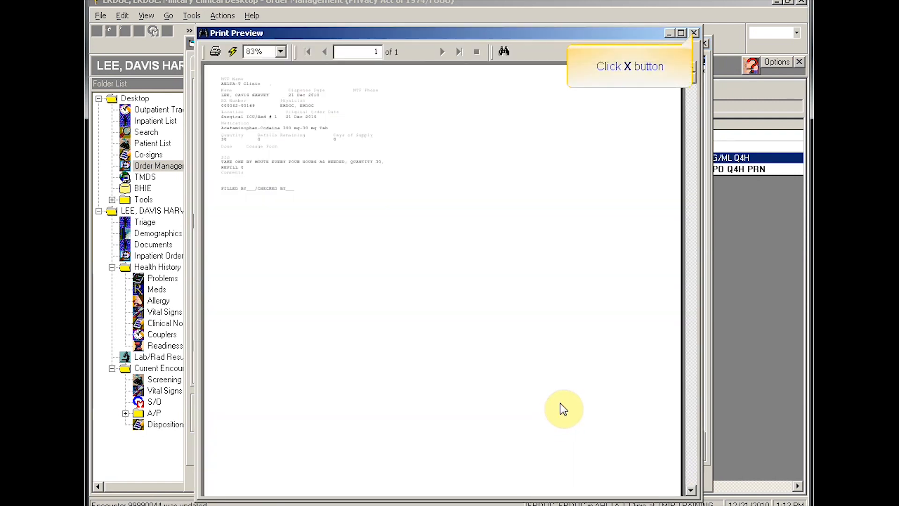
pyautogui.click(695, 32)
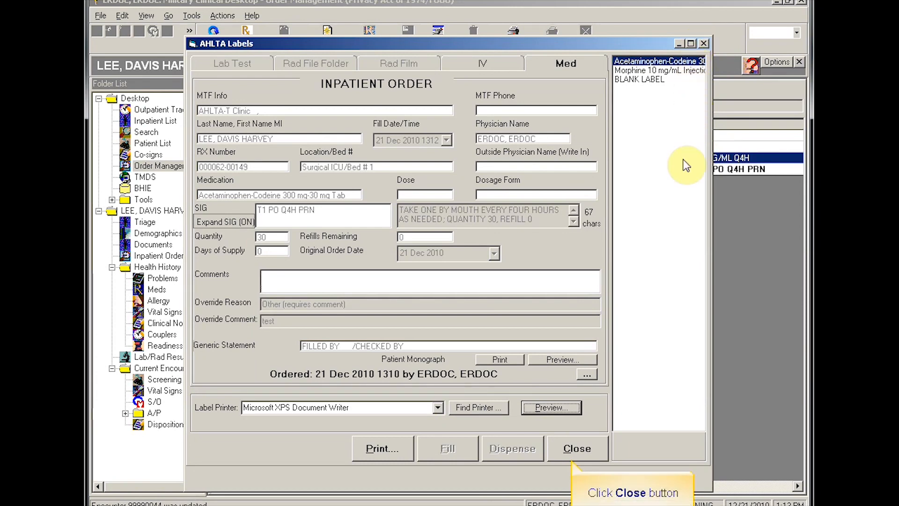
pyautogui.click(582, 450)
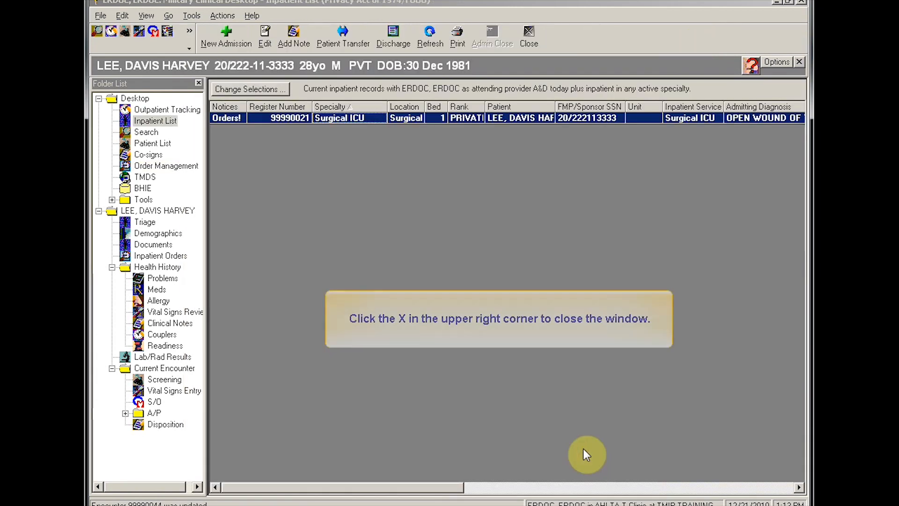
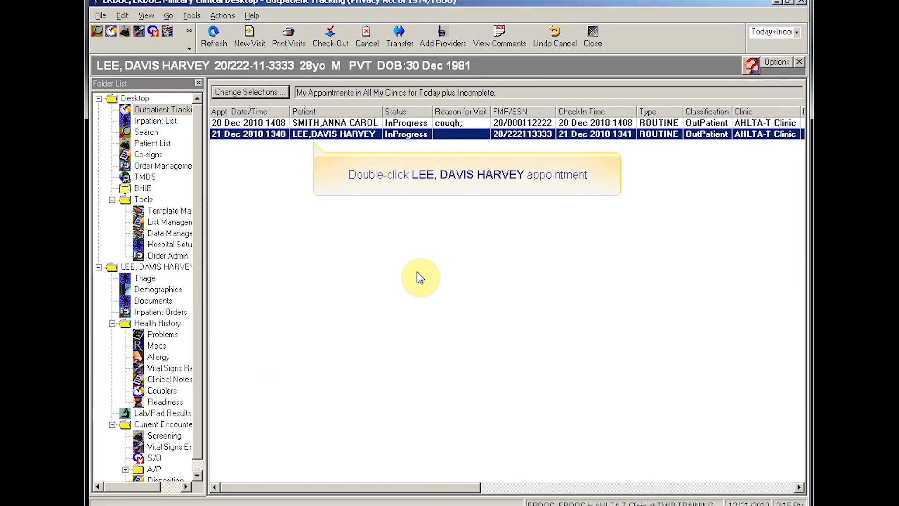
# Step: From the LEE patient's encounter S/O note, open the Visit-UTI-ABC template in edit mode
pyautogui.doubleClick(341, 134)
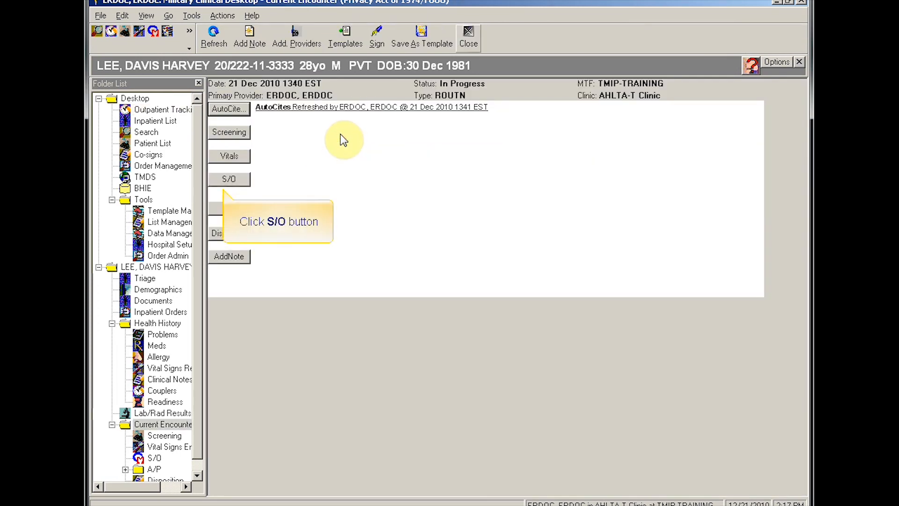
pyautogui.click(229, 180)
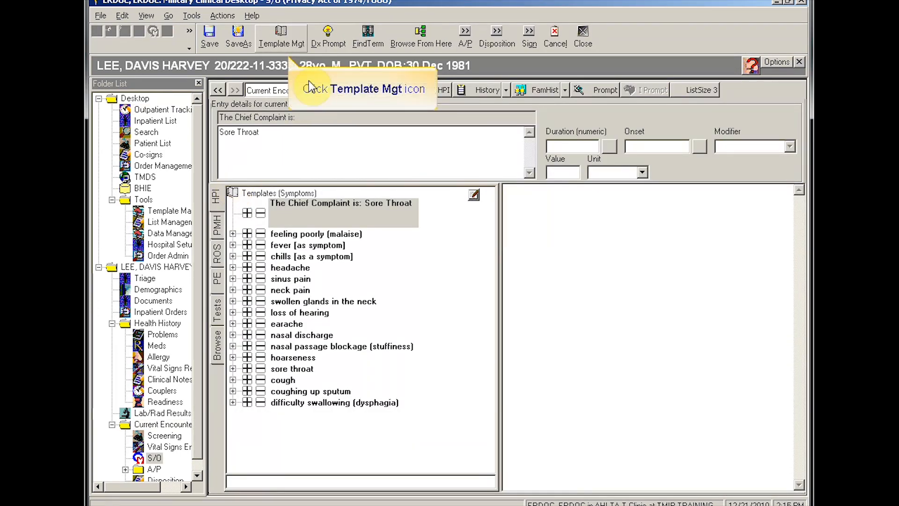
pyautogui.click(281, 37)
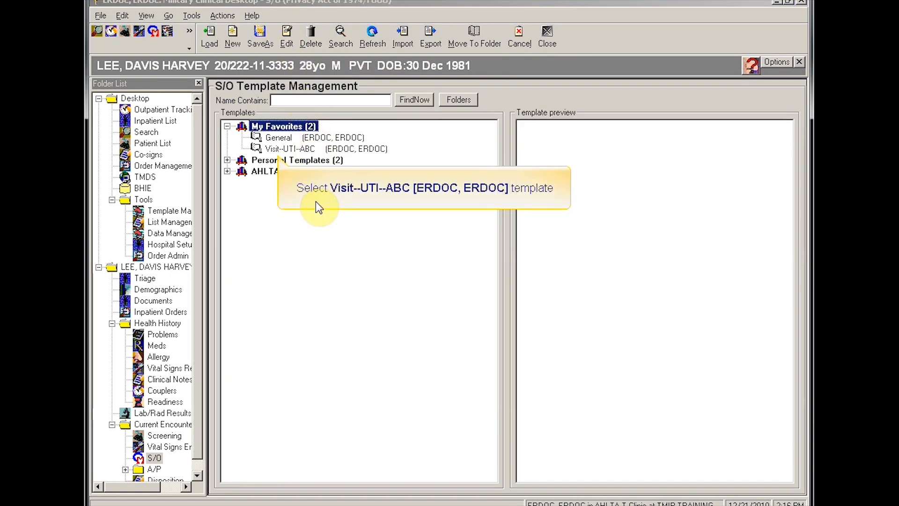
pyautogui.click(298, 150)
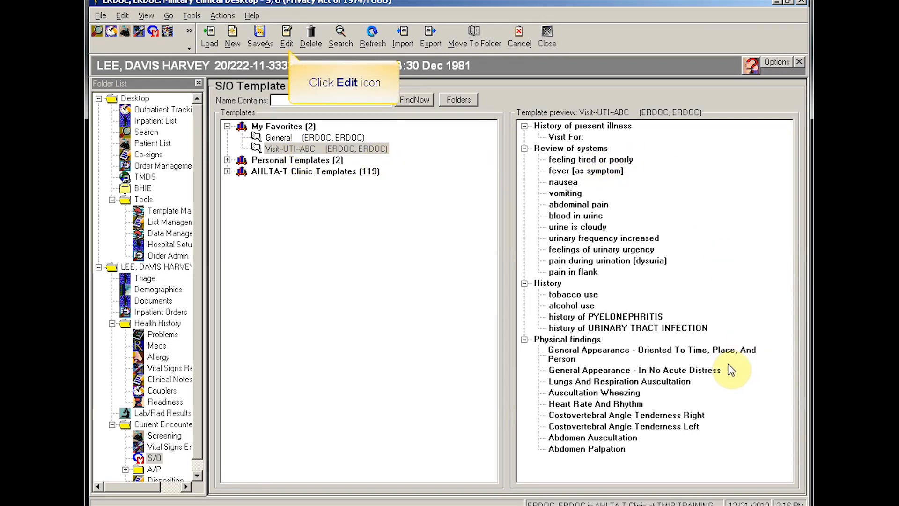
pyautogui.click(287, 33)
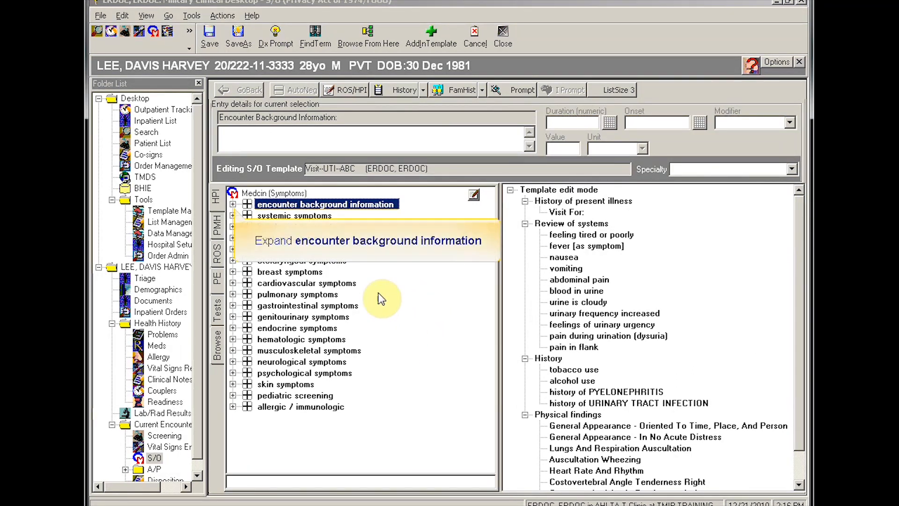
# Step: Expand encounter background information on the HPI tab and add Chief Complaint to the template
pyautogui.click(232, 204)
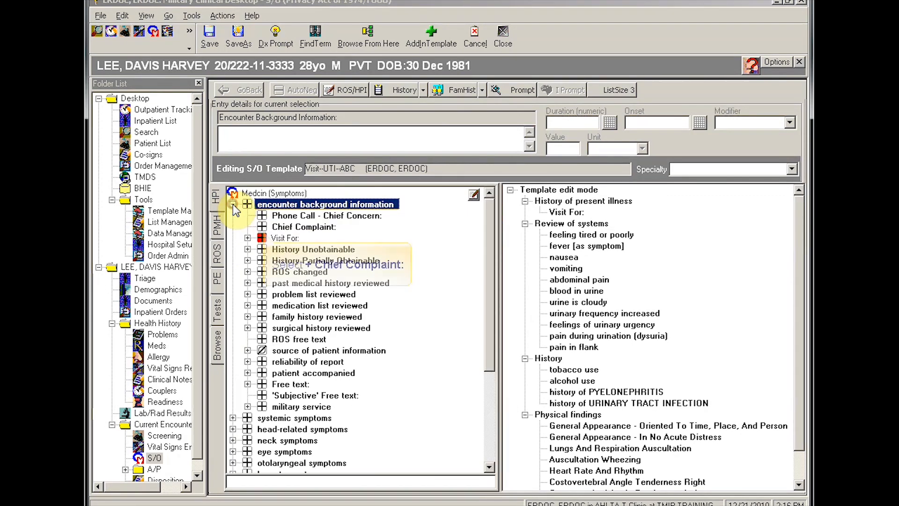
pyautogui.click(261, 227)
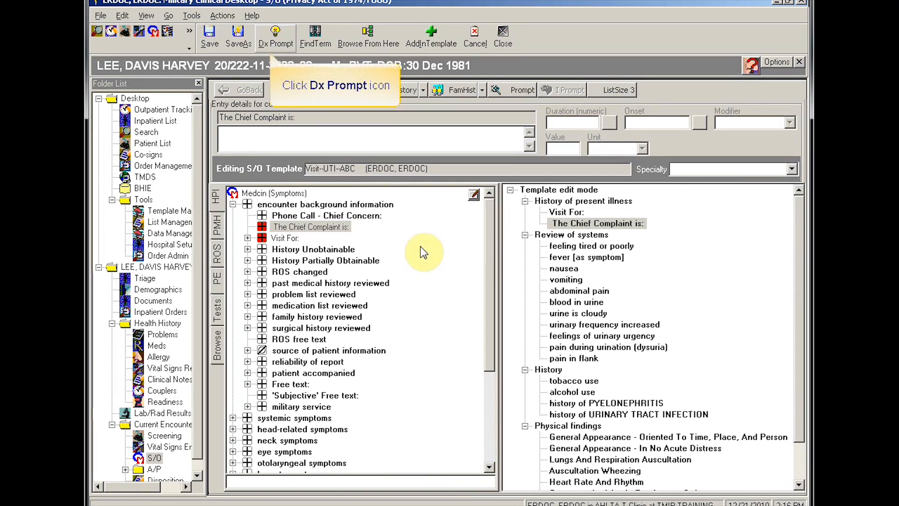
# Step: Load Dx Prompt findings for URINARY TRACT INFECTION by searching 'UTI'
pyautogui.click(275, 34)
pyautogui.click(410, 283)
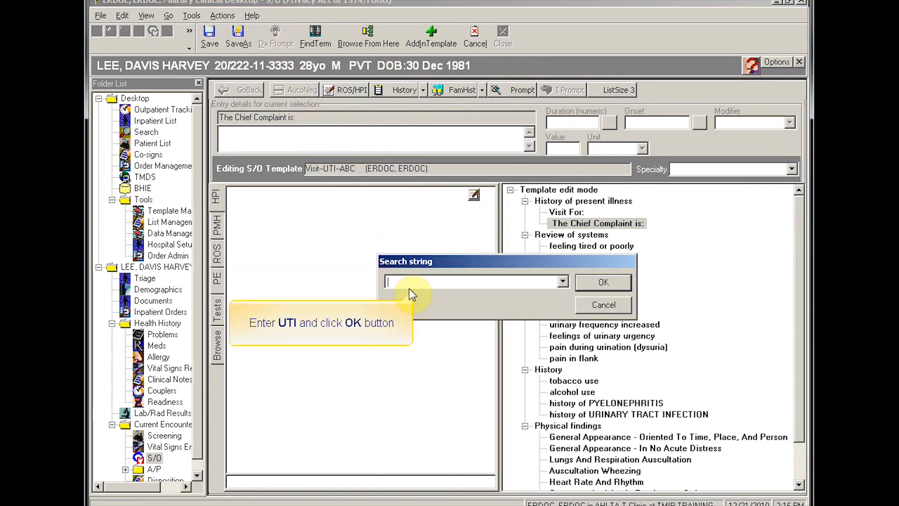
pyautogui.write('UTI')
pyautogui.click(599, 283)
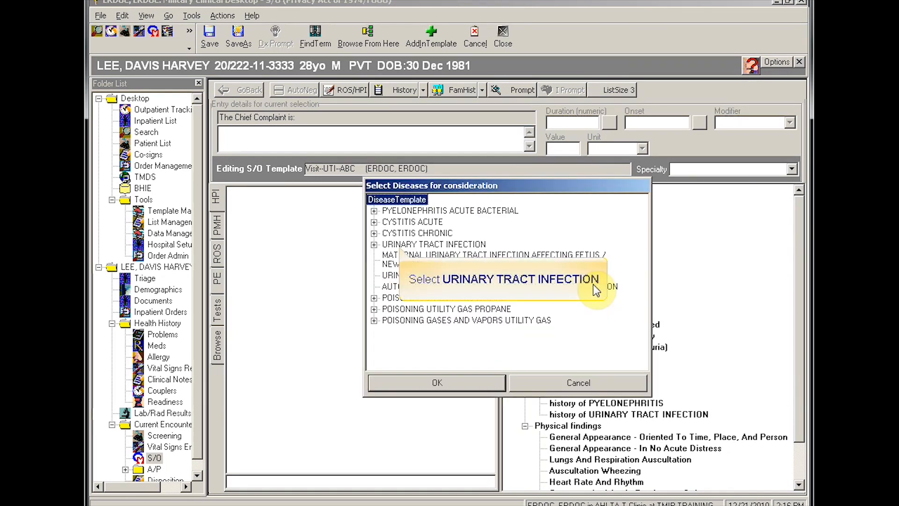
pyautogui.click(401, 244)
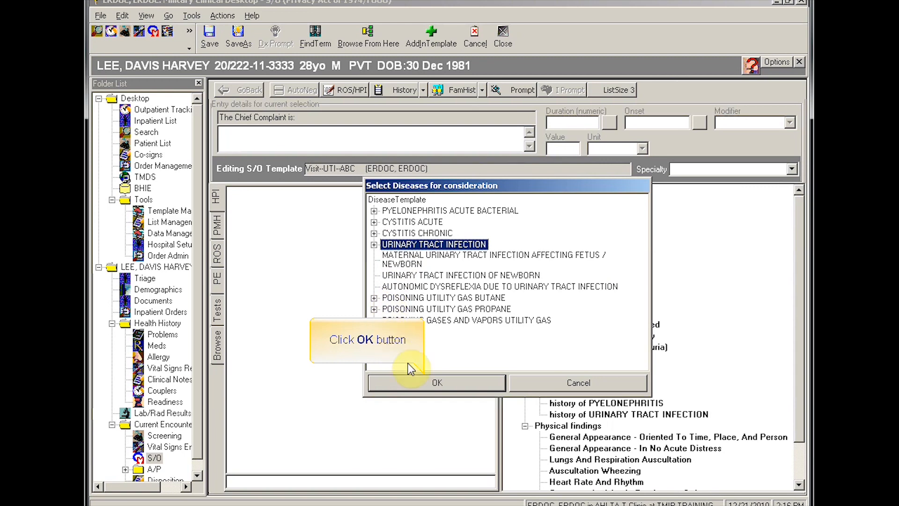
pyautogui.click(411, 383)
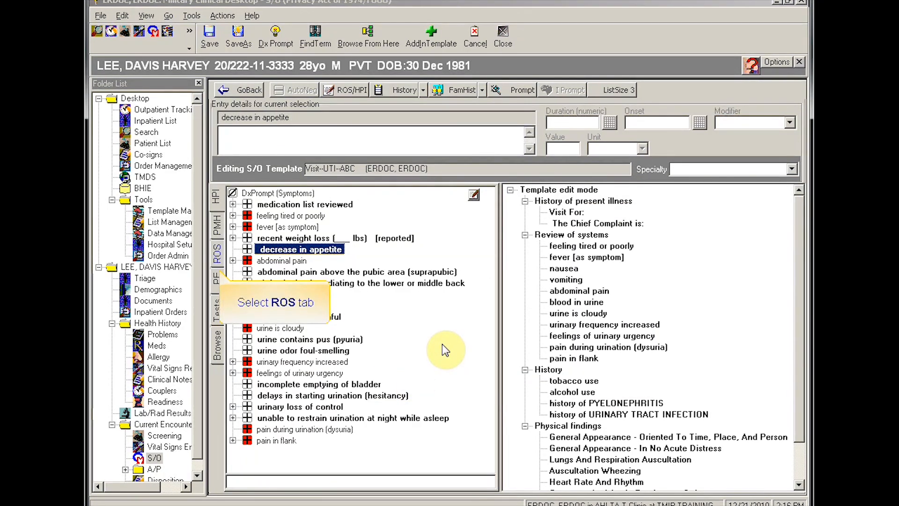
# Step: Add decrease in appetite, diarrhea, history of DIABETES MELLITUS, Fever and Abdomen Tenderness Direct
pyautogui.click(218, 255)
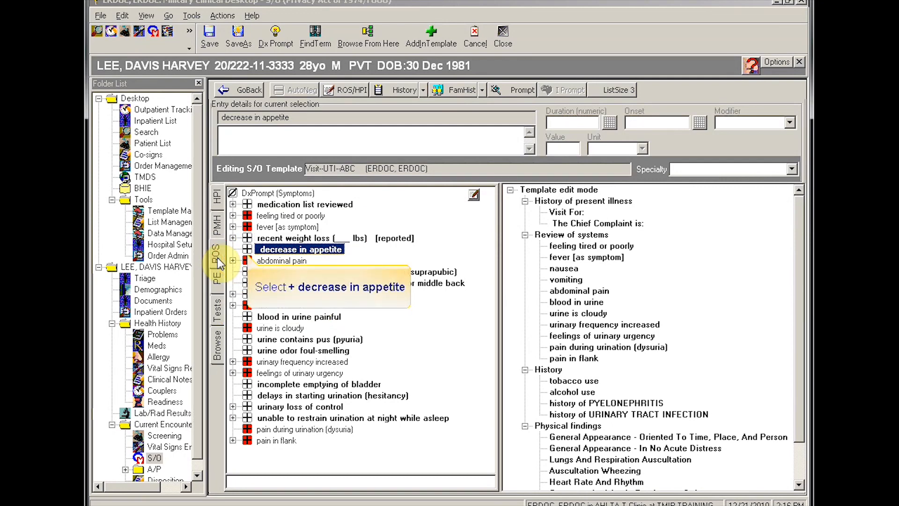
pyautogui.click(247, 251)
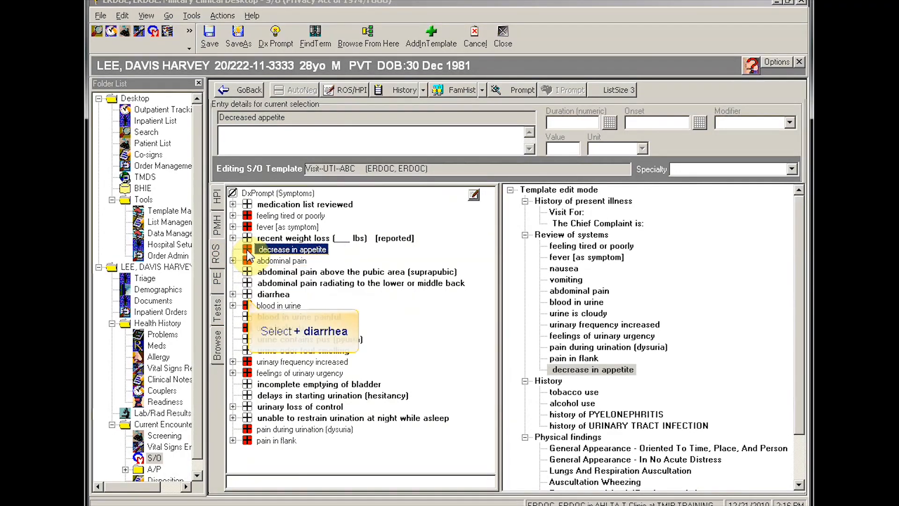
pyautogui.click(247, 295)
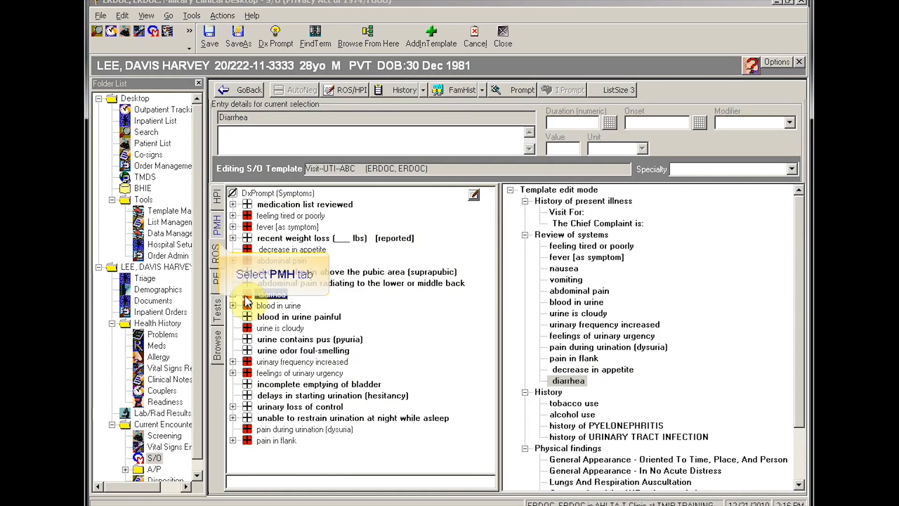
pyautogui.click(219, 233)
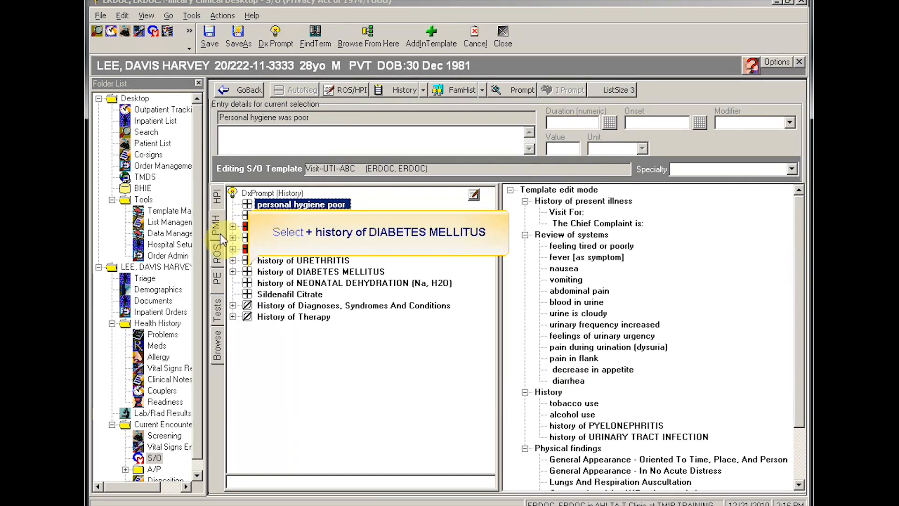
pyautogui.click(247, 273)
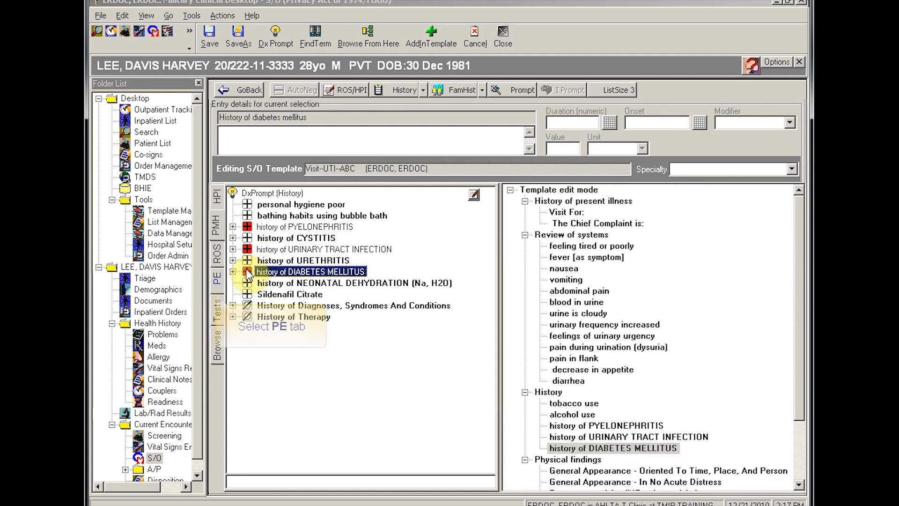
pyautogui.click(214, 281)
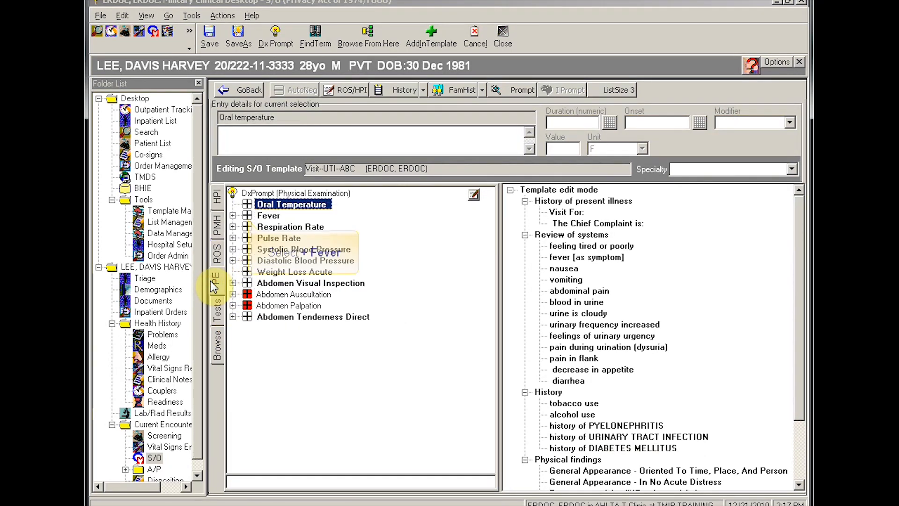
pyautogui.click(249, 216)
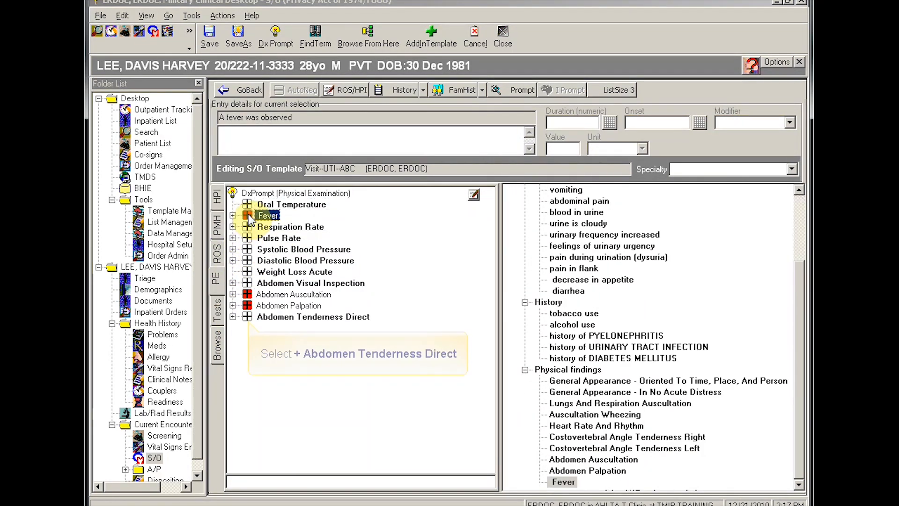
pyautogui.click(247, 317)
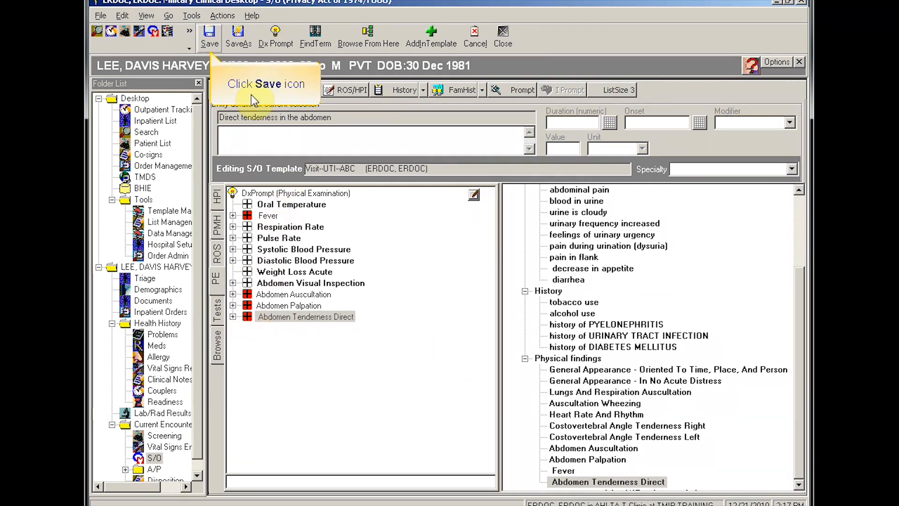
# Step: Save the edited Visit-UTI-ABC template and leave edit mode without saving again
pyautogui.click(209, 37)
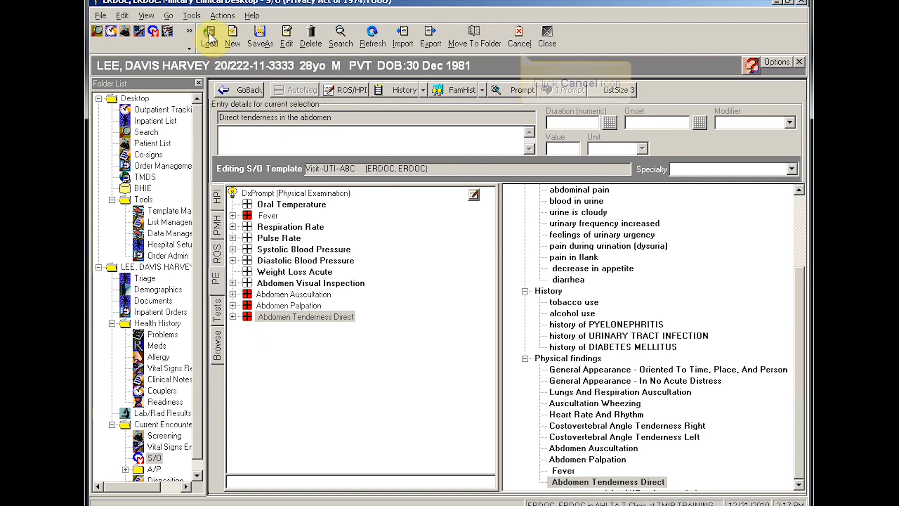
pyautogui.click(517, 32)
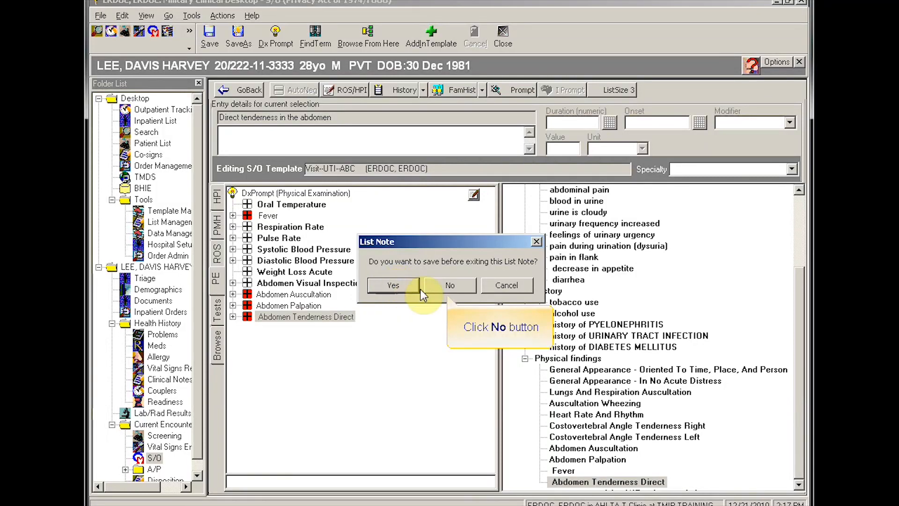
pyautogui.click(437, 284)
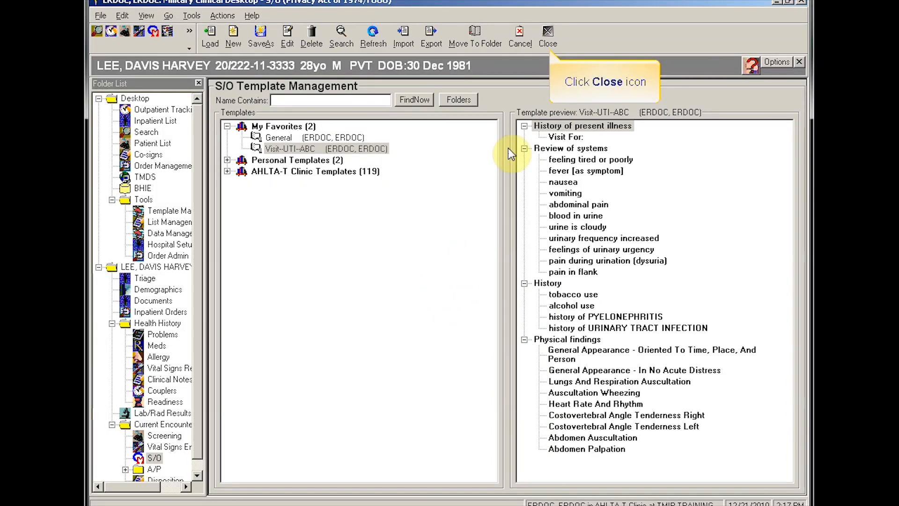
# Step: Close Template Management, the S/O note and the encounter, returning to the appointment list
pyautogui.click(550, 41)
pyautogui.click(548, 37)
pyautogui.click(548, 38)
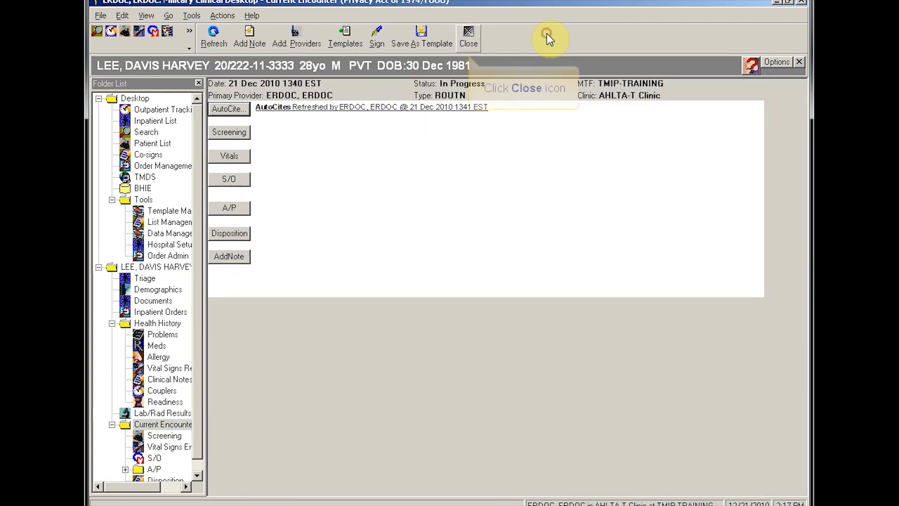
pyautogui.click(468, 38)
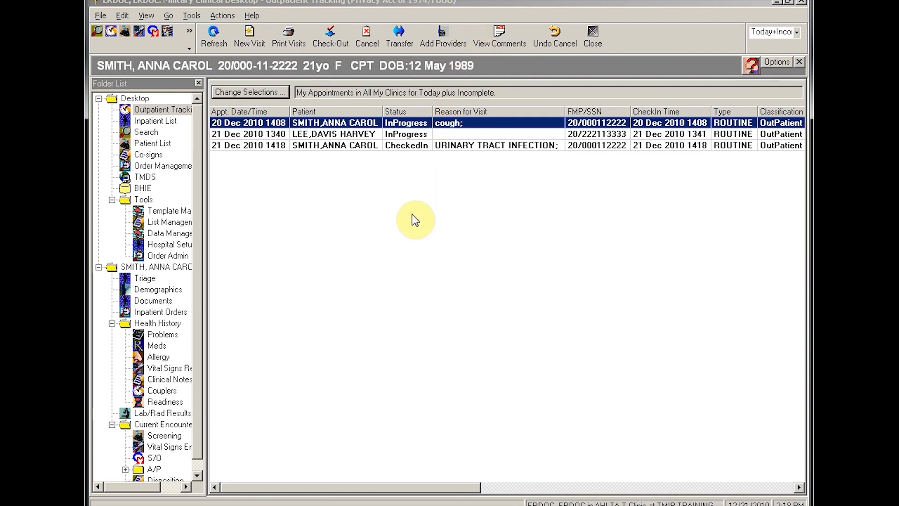
# Step: Open the urinary tract infection appointment's S/O note and apply the SO - Visit-UTI-ABC template
pyautogui.doubleClick(304, 144)
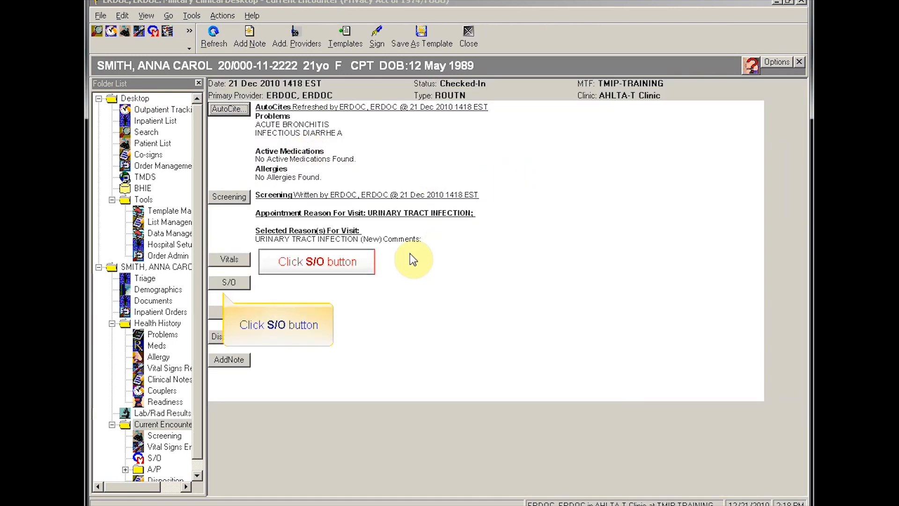
pyautogui.click(232, 282)
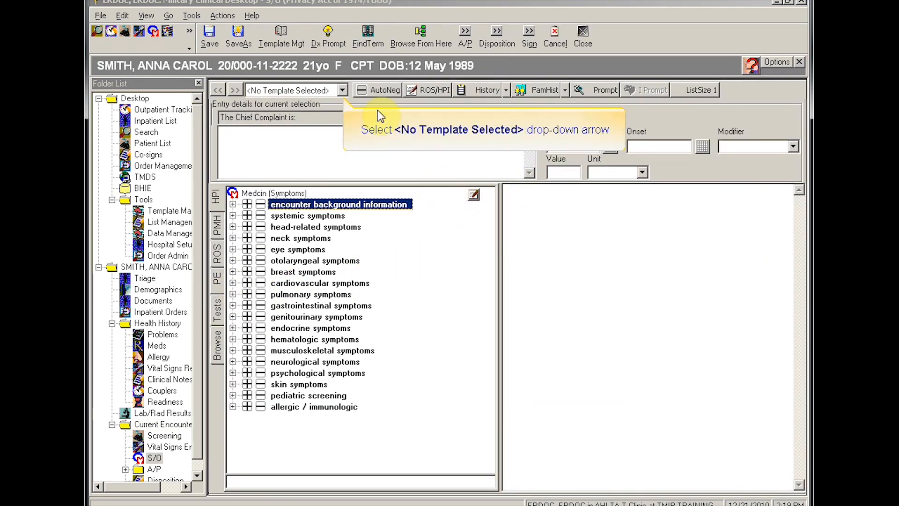
pyautogui.click(343, 91)
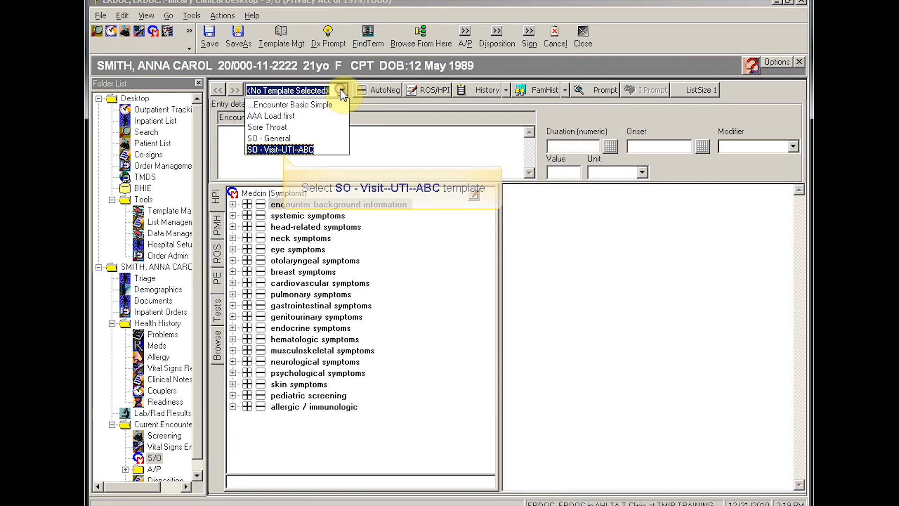
pyautogui.click(281, 149)
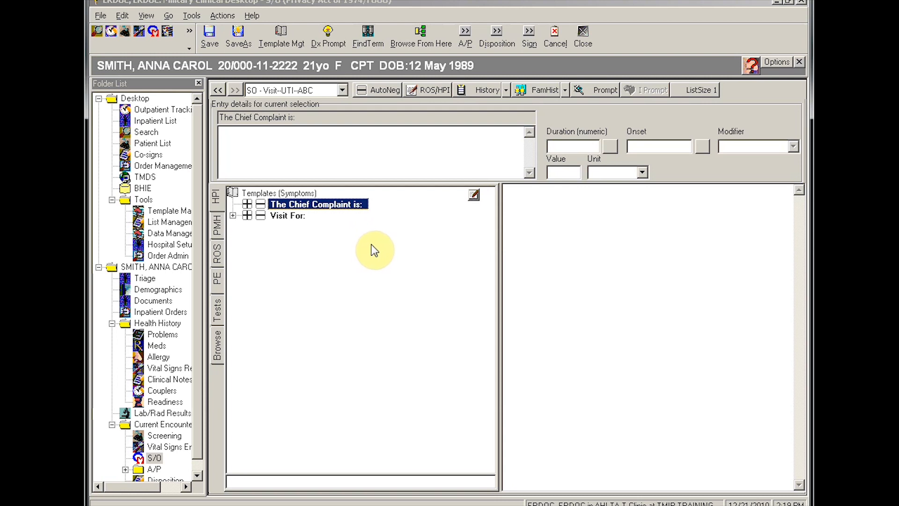
# Step: Mark Chief Complaint present and enter 'UTI' as the complaint
pyautogui.click(247, 205)
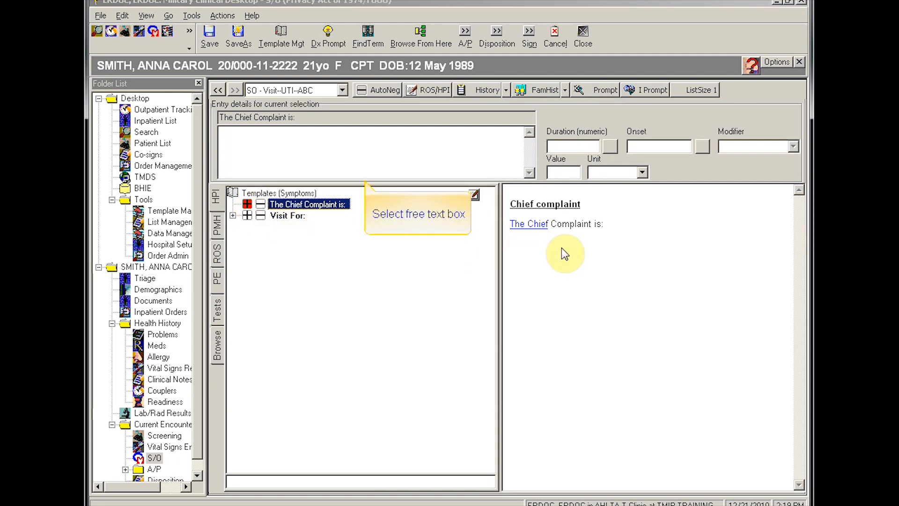
pyautogui.click(255, 136)
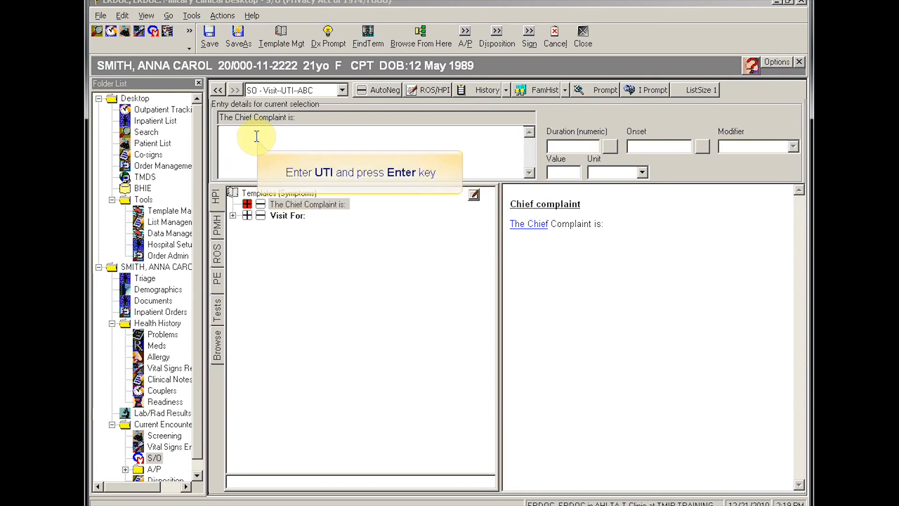
pyautogui.write('UTI')
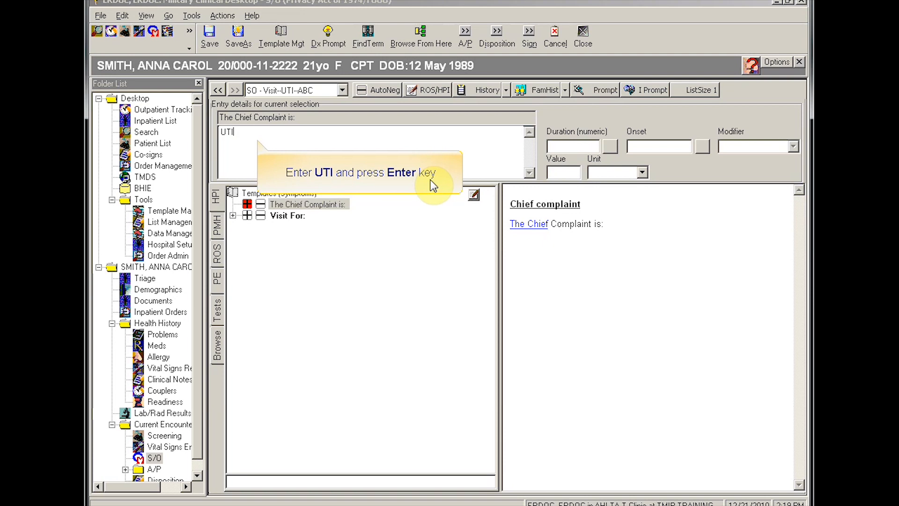
pyautogui.press('Return')
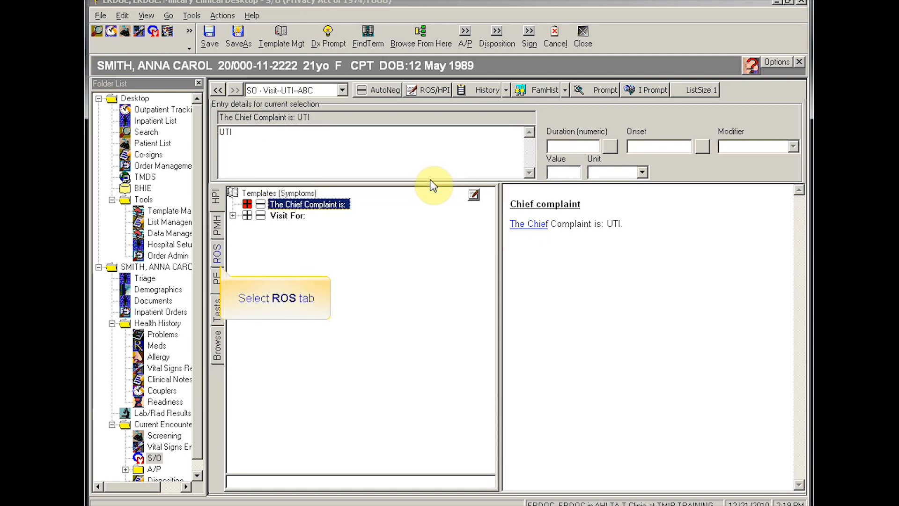
# Step: In ROS, record abdominal pain, urinary frequency and dysuria; deny fever, hematuria, cloudy urine, flank pain
pyautogui.click(223, 262)
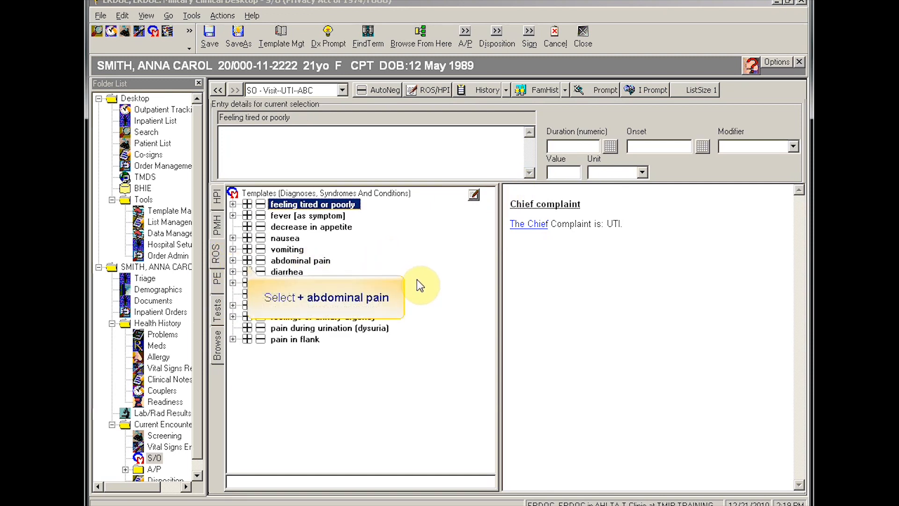
pyautogui.click(247, 260)
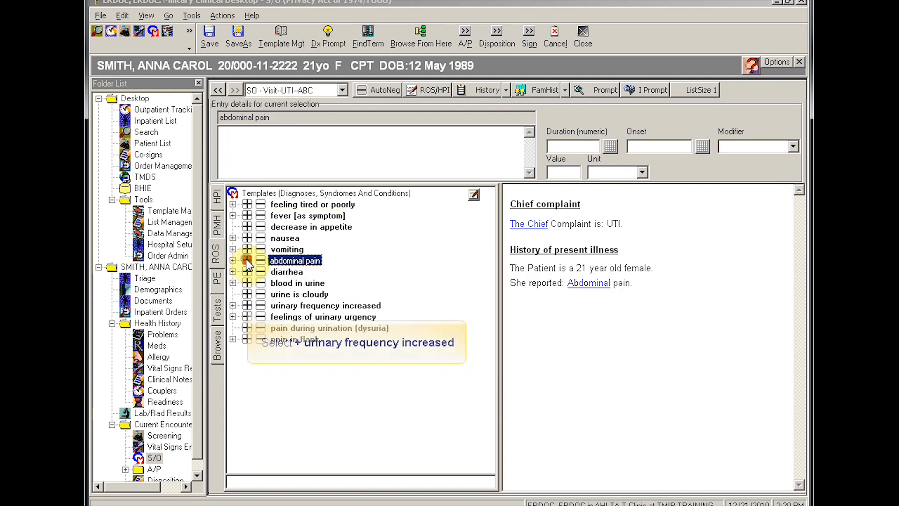
pyautogui.click(248, 308)
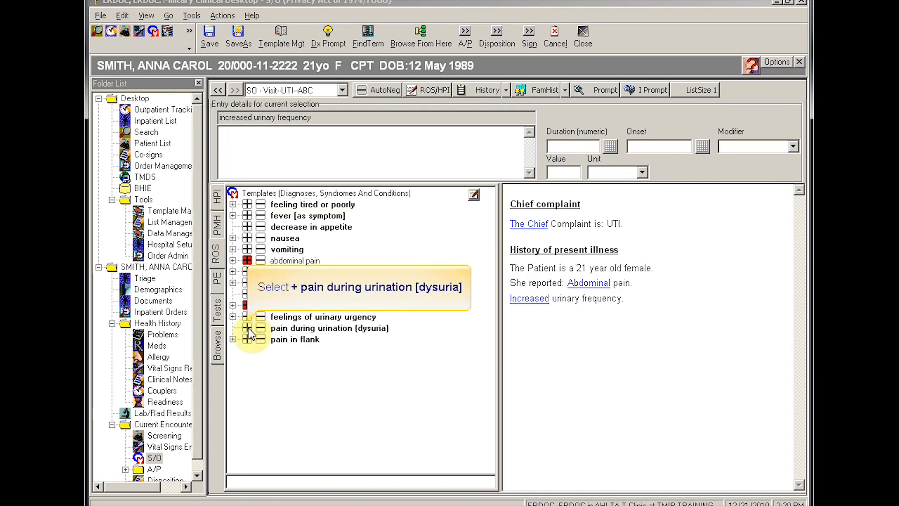
pyautogui.click(248, 328)
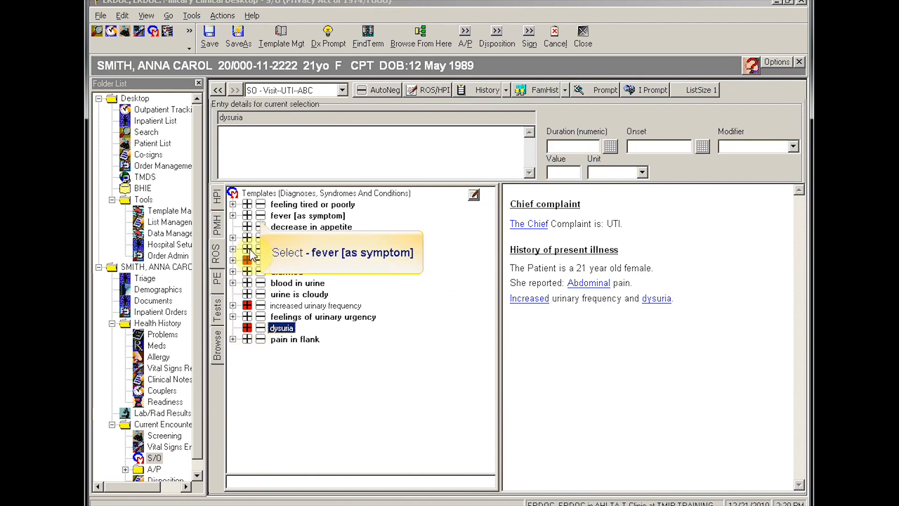
pyautogui.click(260, 216)
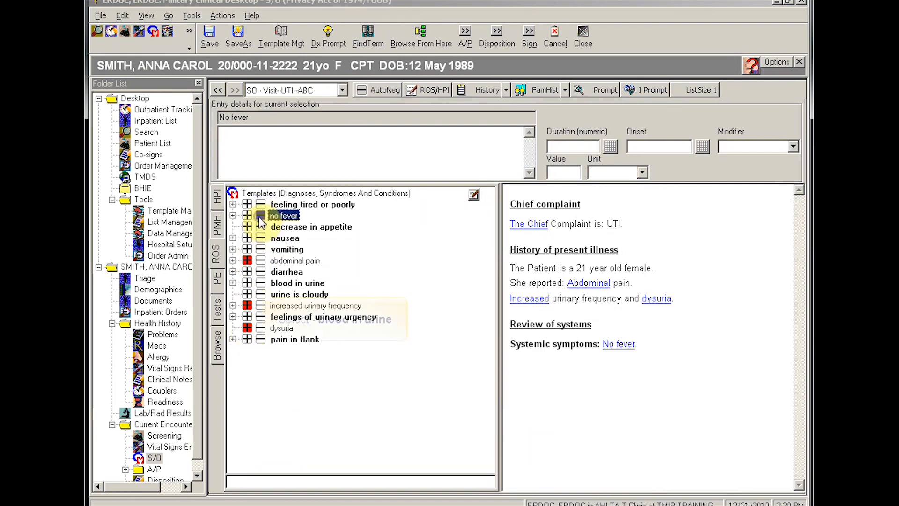
pyautogui.click(259, 282)
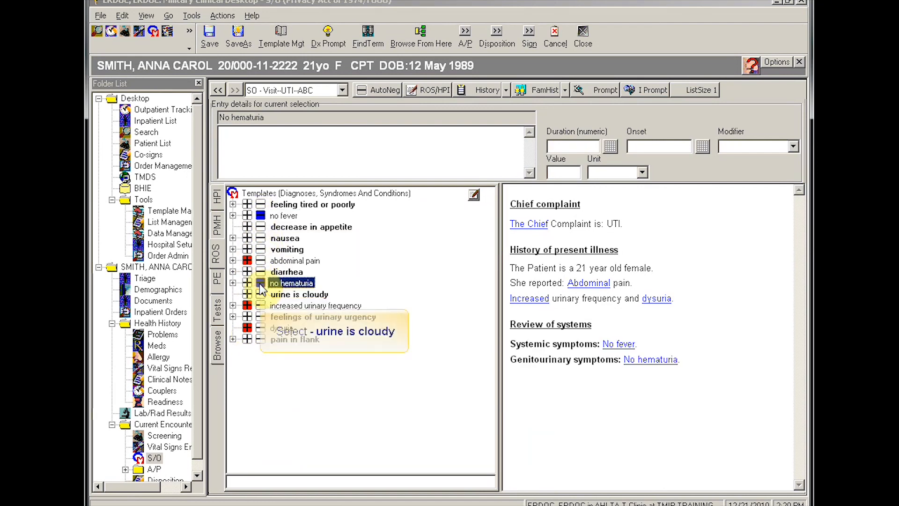
pyautogui.click(260, 296)
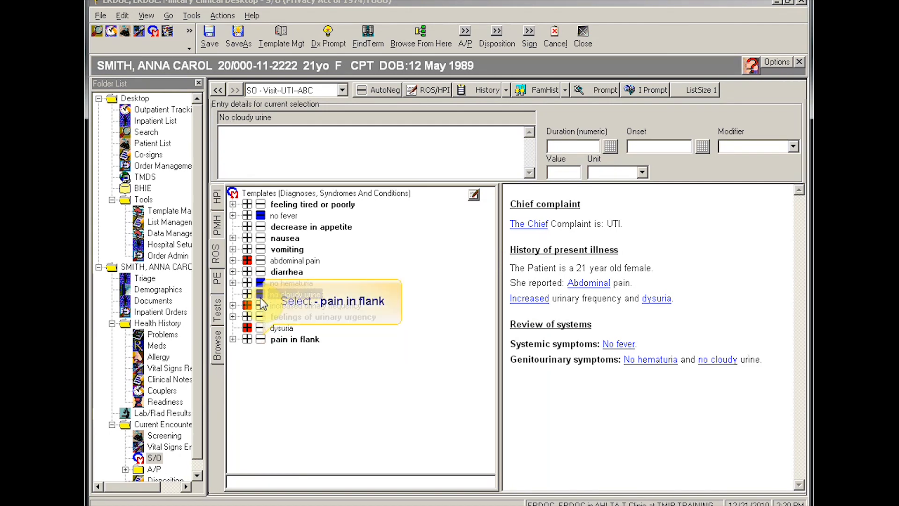
pyautogui.click(260, 339)
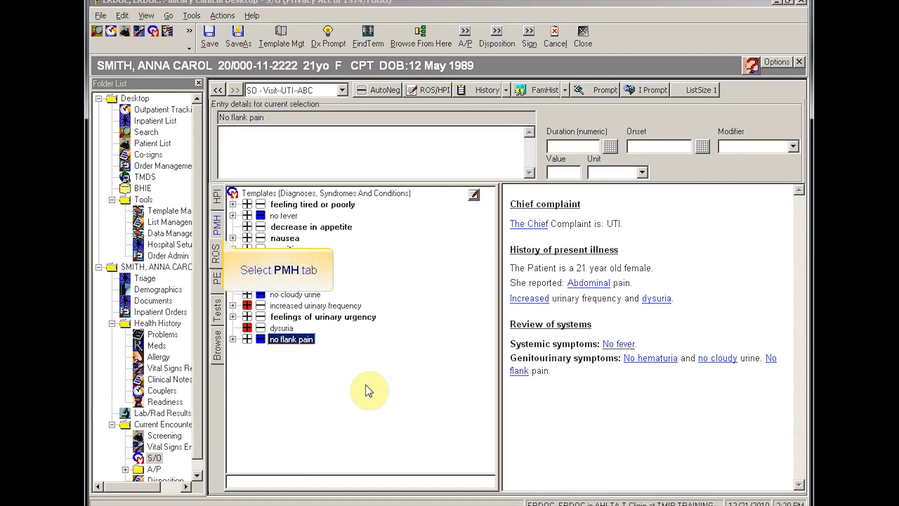
pyautogui.click(218, 227)
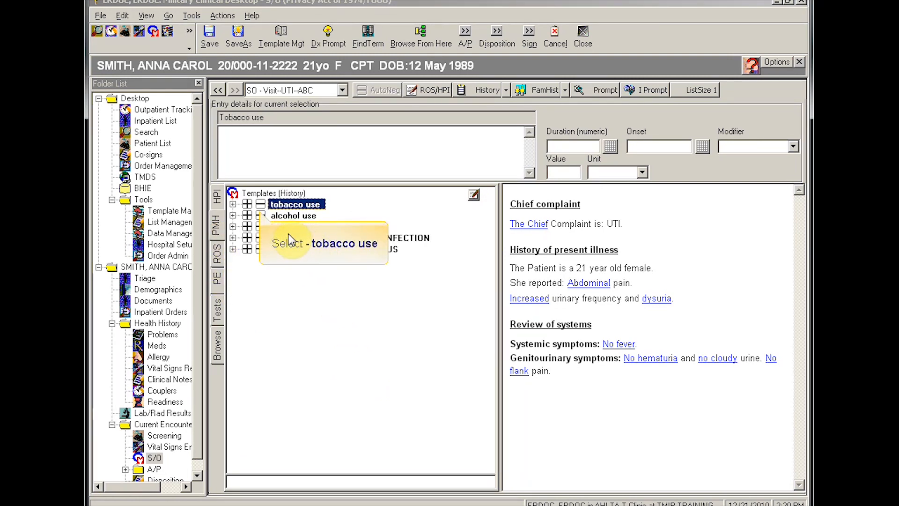
# Step: Mark tobacco use negative and history of UTI positive, plus normal abdominal palpation and no acute distress
pyautogui.click(260, 204)
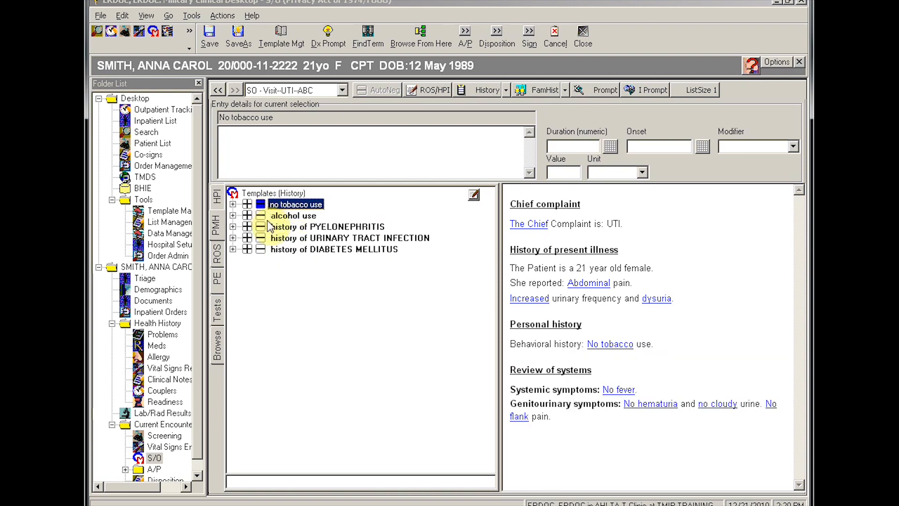
pyautogui.click(247, 238)
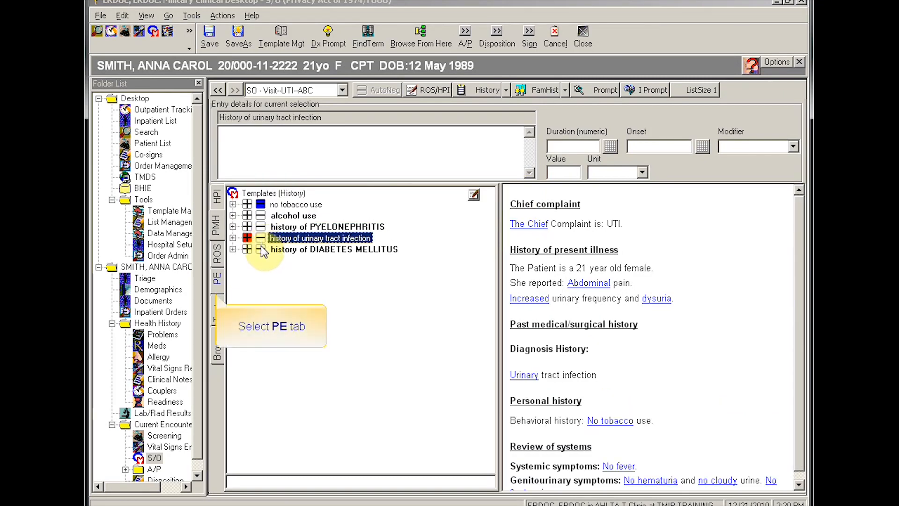
pyautogui.click(218, 281)
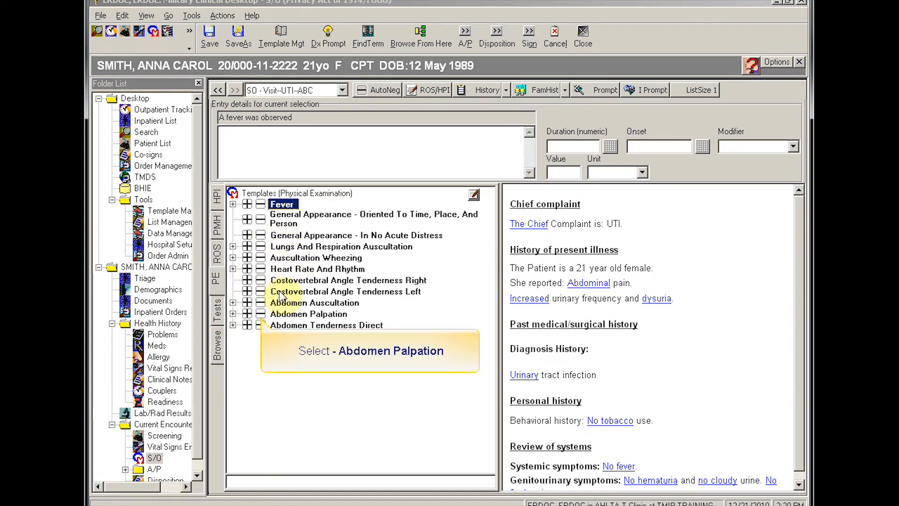
pyautogui.click(260, 314)
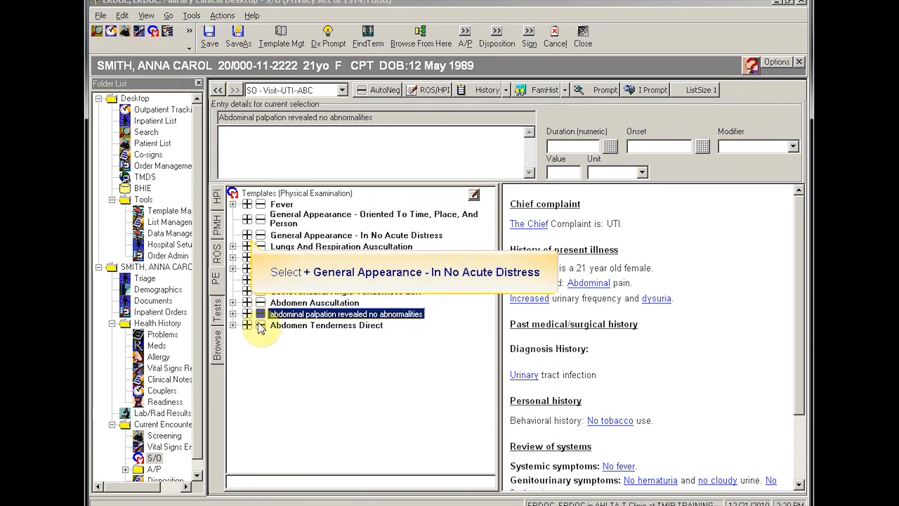
pyautogui.click(247, 235)
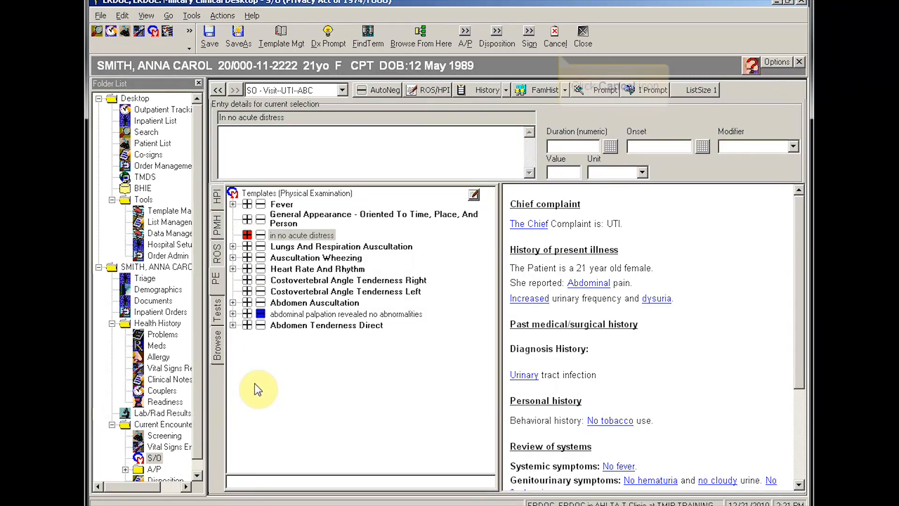
# Step: Cancel out of the S/O note, declining to save the list note
pyautogui.click(555, 37)
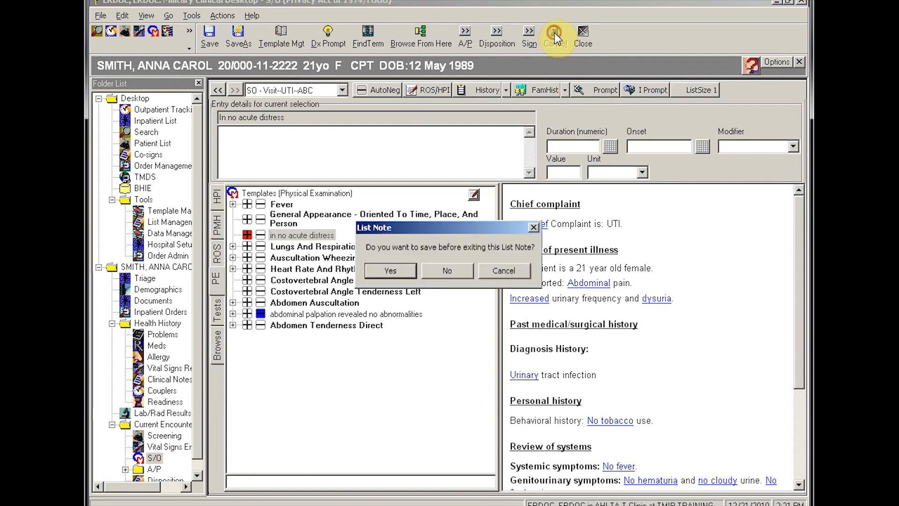
pyautogui.click(424, 274)
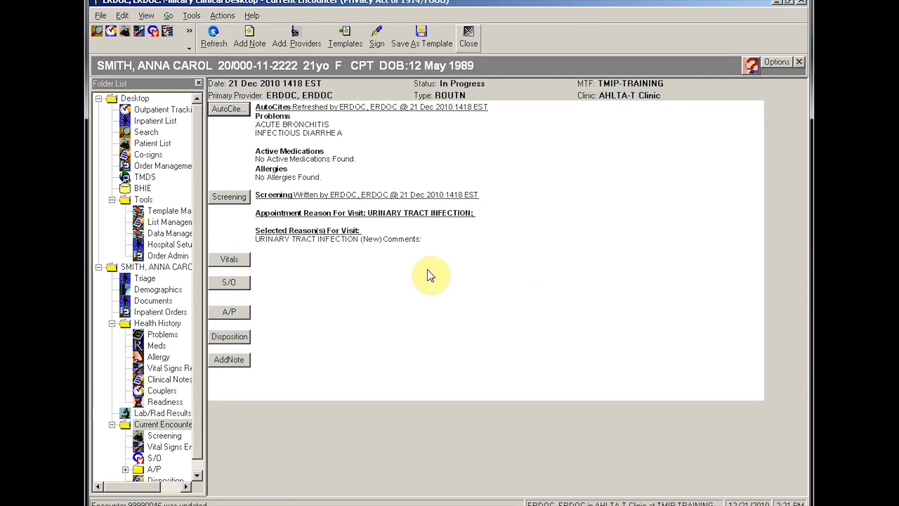
# Step: Close the current encounter to return to Outpatient Tracking
pyautogui.click(468, 43)
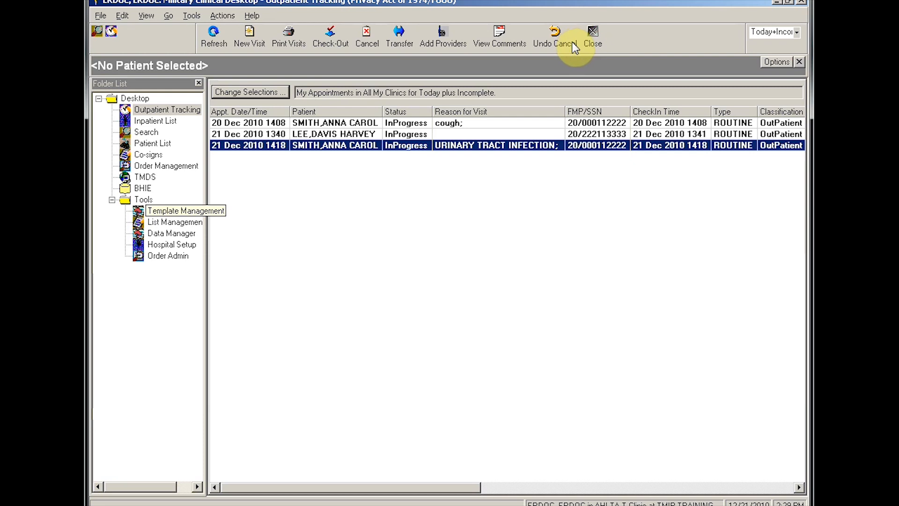
# Step: Search encounter templates in Template Management by the name 'Cold and Flu'
pyautogui.click(176, 215)
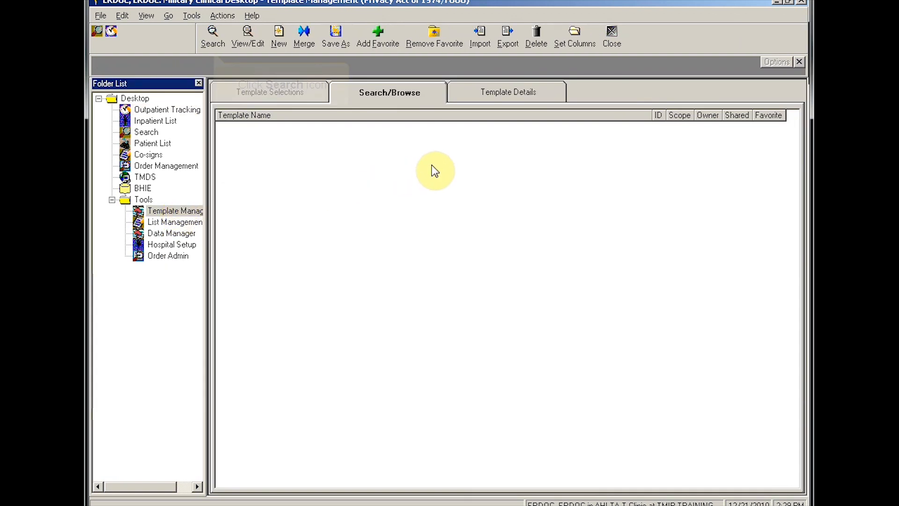
pyautogui.click(213, 36)
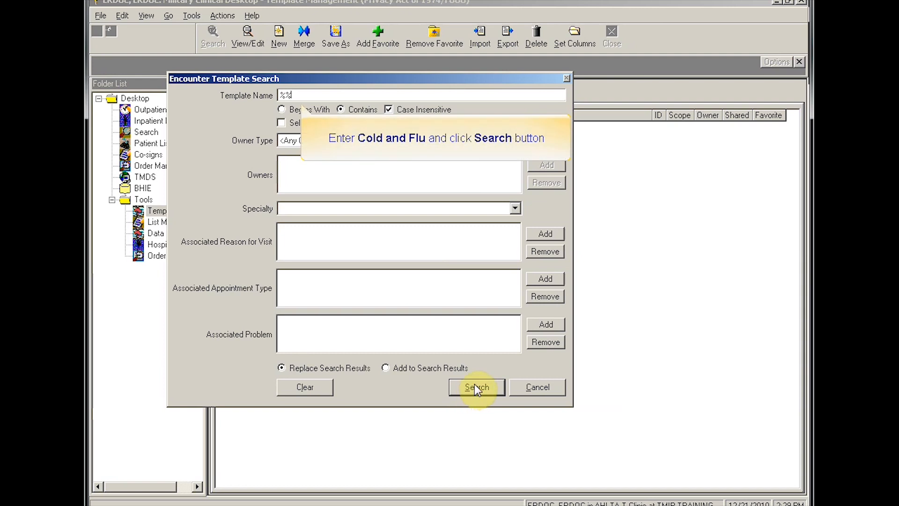
pyautogui.click(290, 94)
pyautogui.press('Delete')
pyautogui.press('Delete')
pyautogui.write('Cold and Flu')
pyautogui.click(472, 385)
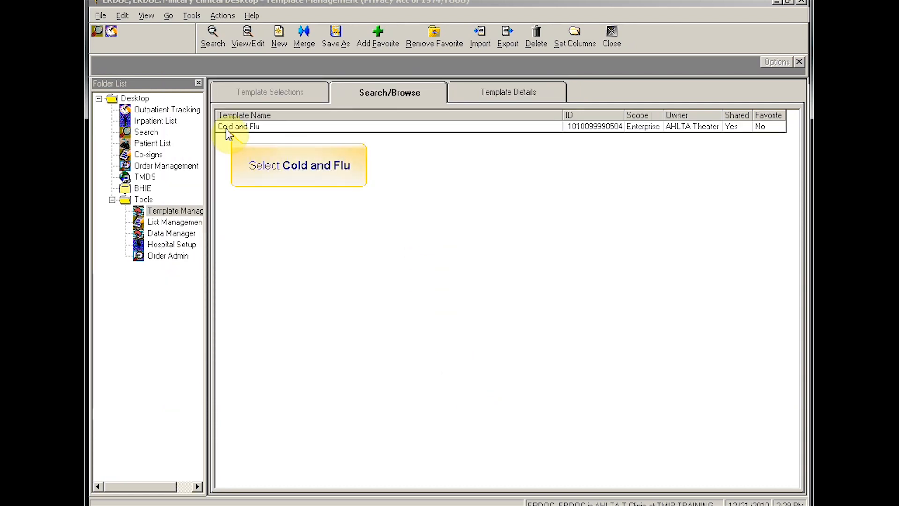
# Step: Save the Cold and Flu template as a personal copy, removing the 'Copy of' prefix from its name
pyautogui.click(238, 129)
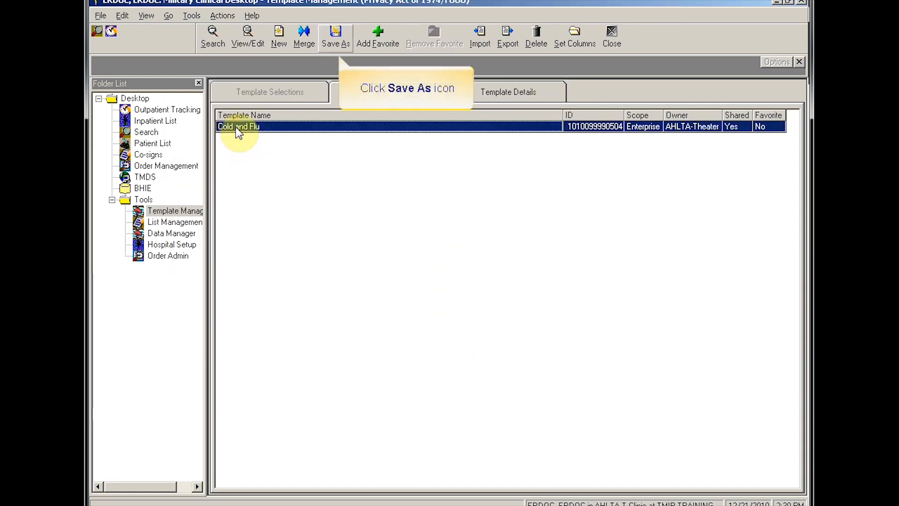
pyautogui.click(335, 42)
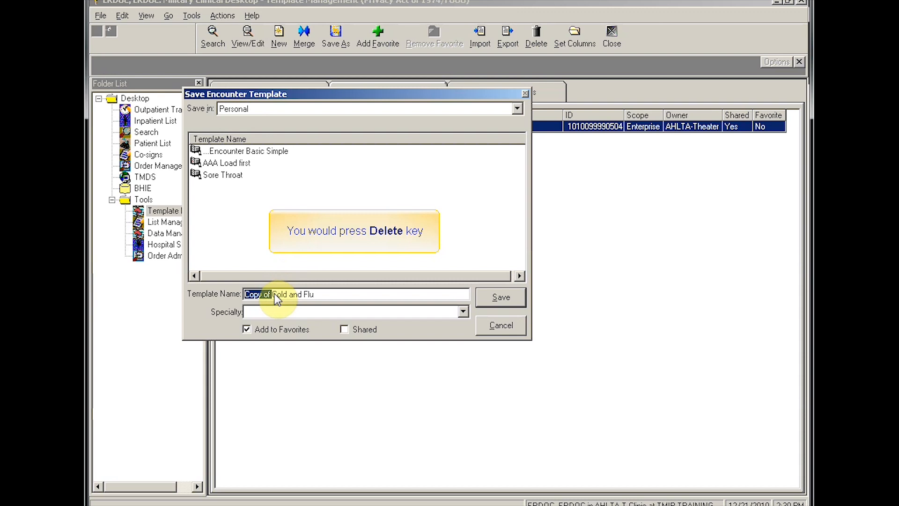
pyautogui.press('Delete')
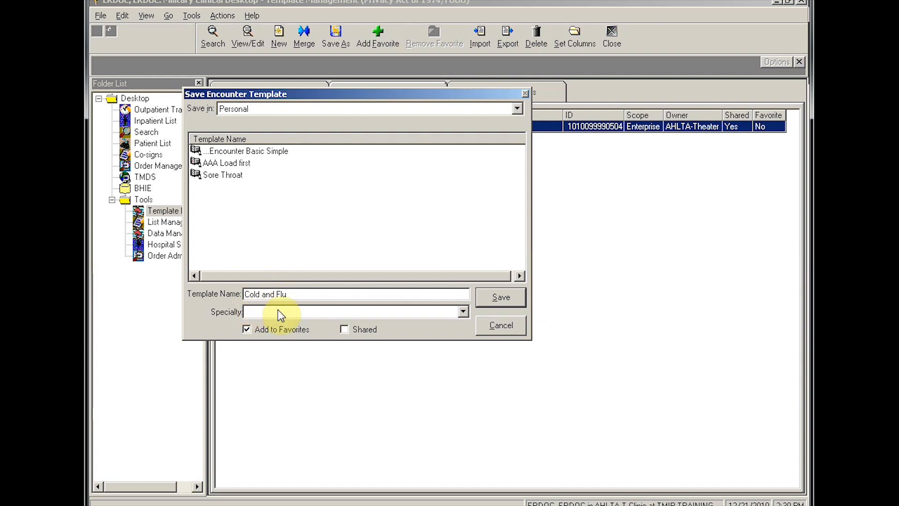
pyautogui.click(510, 299)
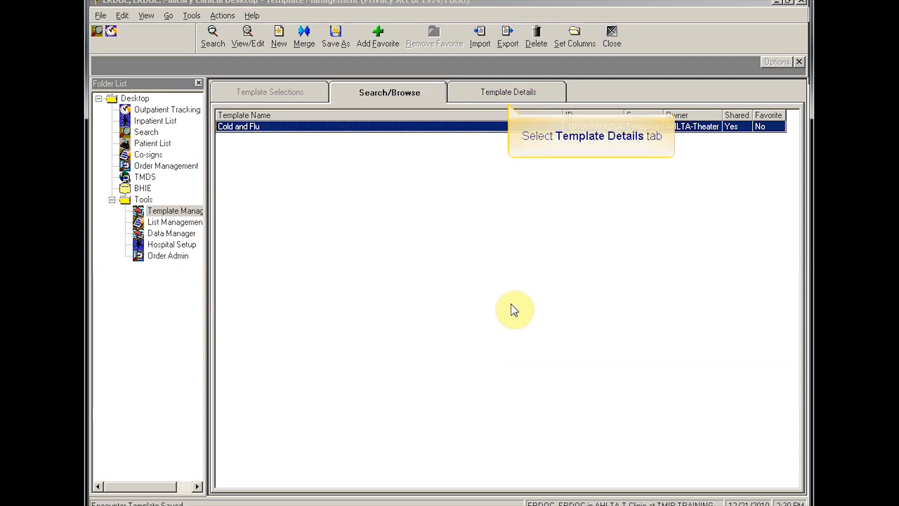
# Step: Remove the VISIT-Theater Sickcall - Cold notes template from the Cold and Flu template
pyautogui.click(509, 92)
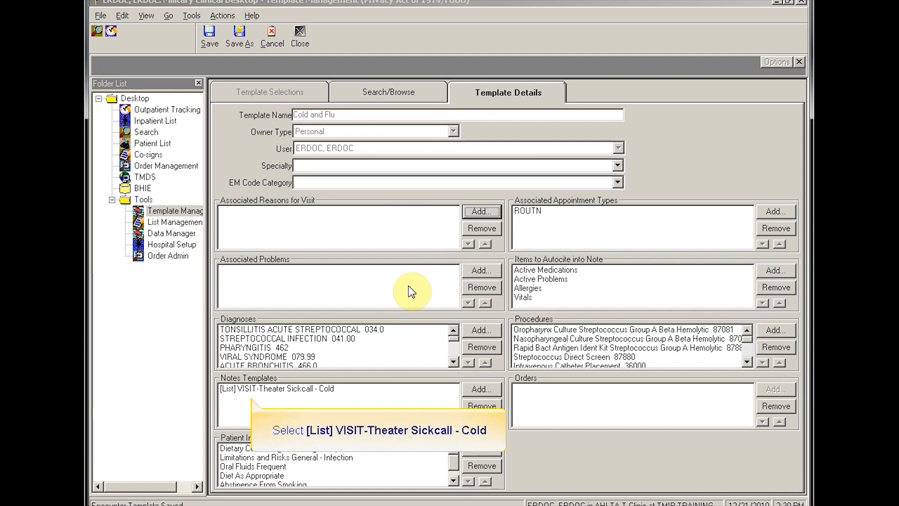
pyautogui.click(285, 388)
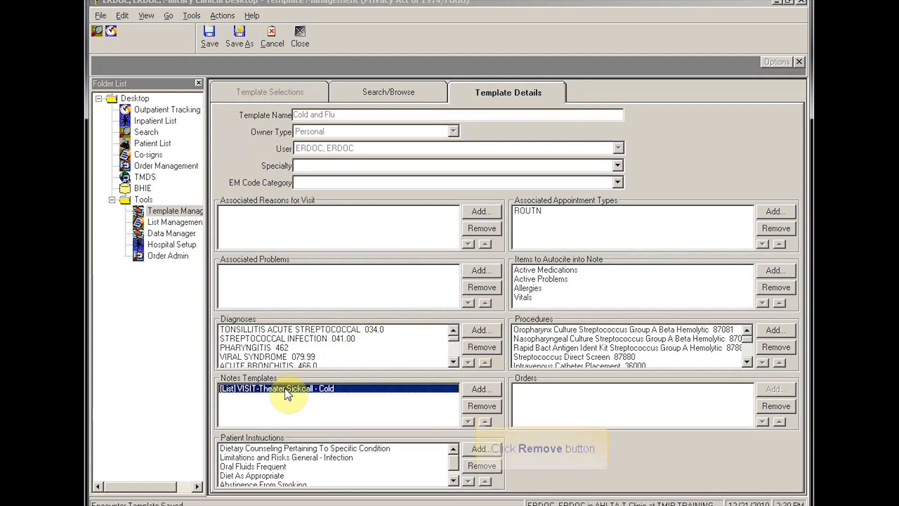
pyautogui.click(486, 407)
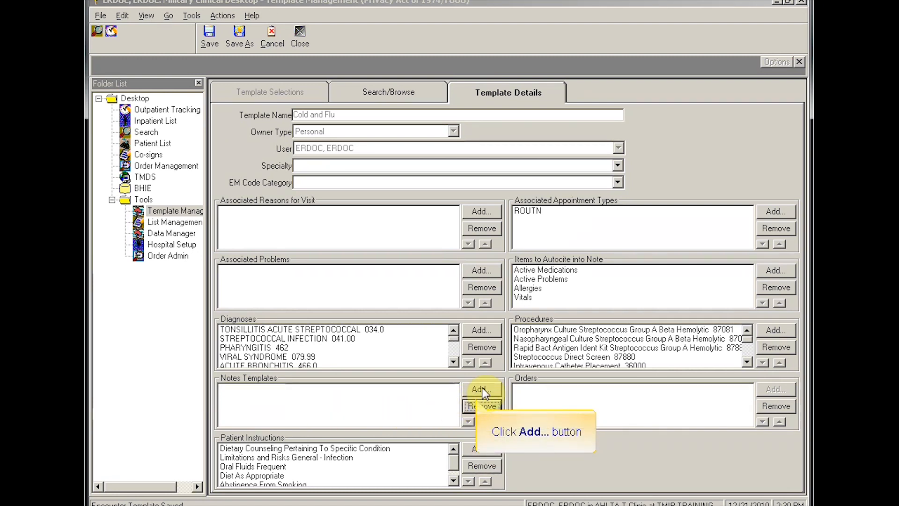
# Step: Search notes templates for 'Cold' and add Visit--Cold and Flu-ABC
pyautogui.click(482, 391)
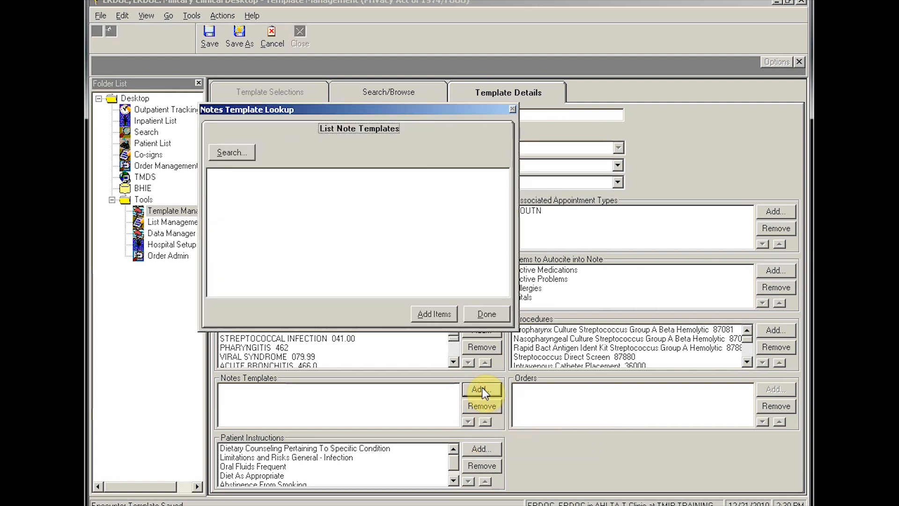
pyautogui.click(232, 153)
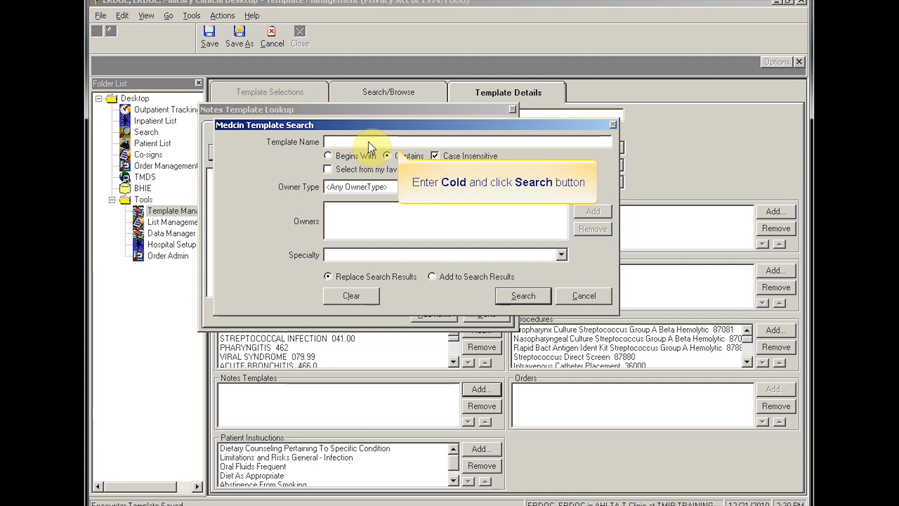
pyautogui.write('Cold')
pyautogui.click(521, 293)
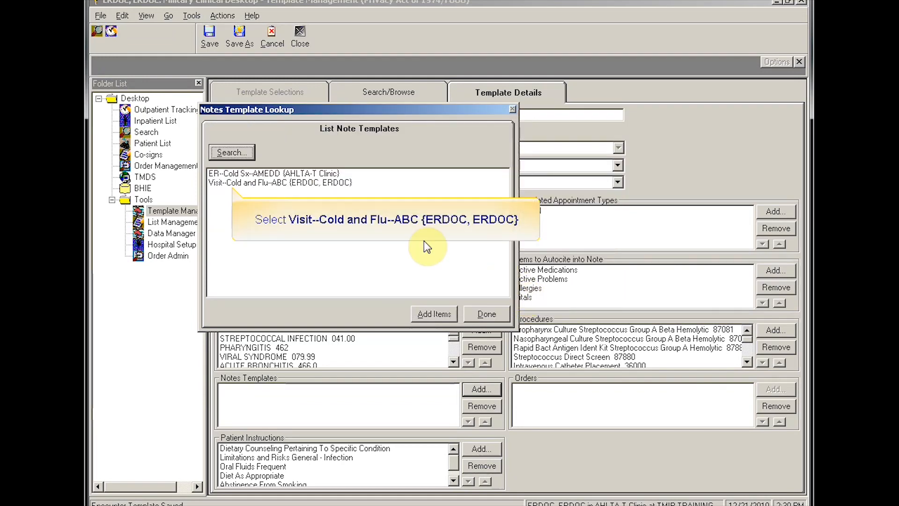
pyautogui.click(229, 183)
pyautogui.click(435, 313)
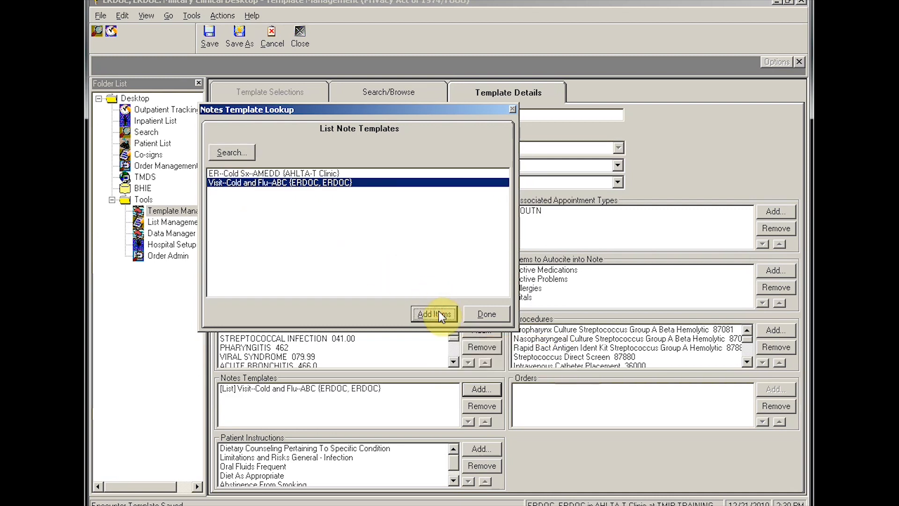
pyautogui.click(485, 312)
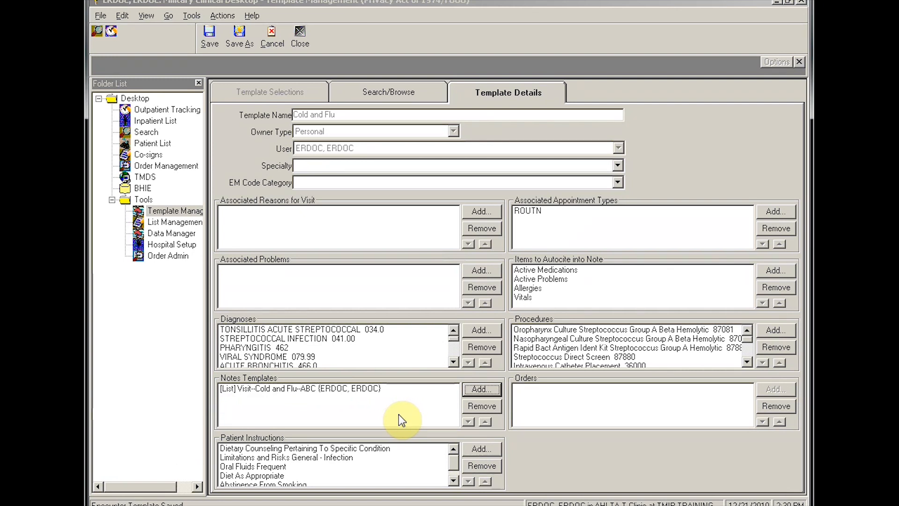
# Step: Search diagnoses for 'UPPER RESP' and add UPPER RESPIRATORY INFECTION 465.9 to the template
pyautogui.click(477, 330)
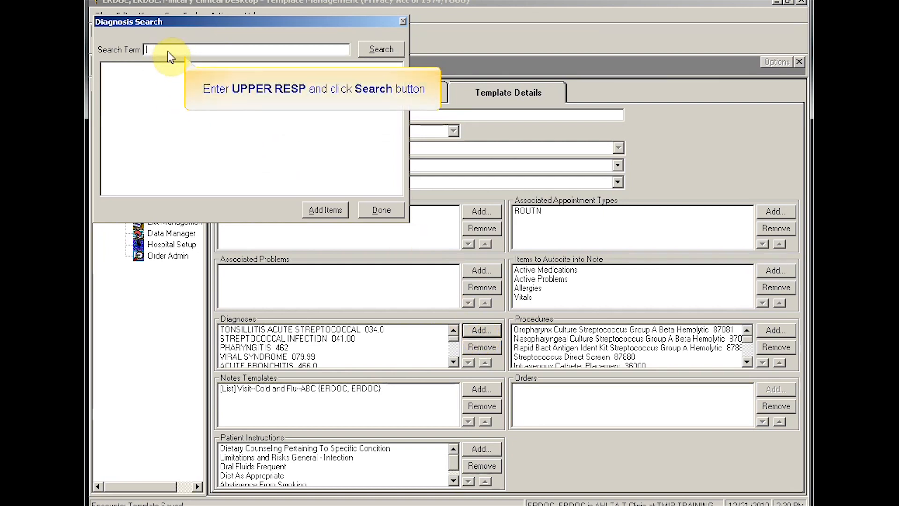
pyautogui.write('UPPER RESP')
pyautogui.click(391, 49)
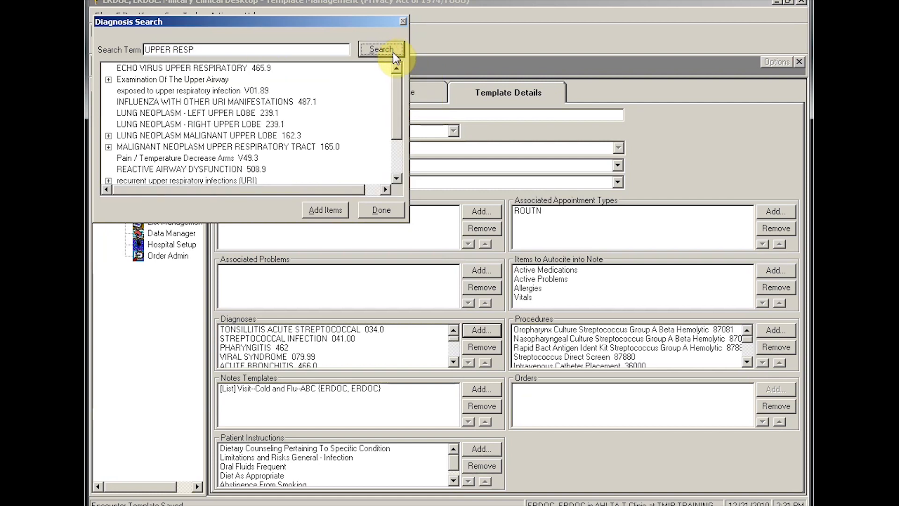
pyautogui.click(398, 167)
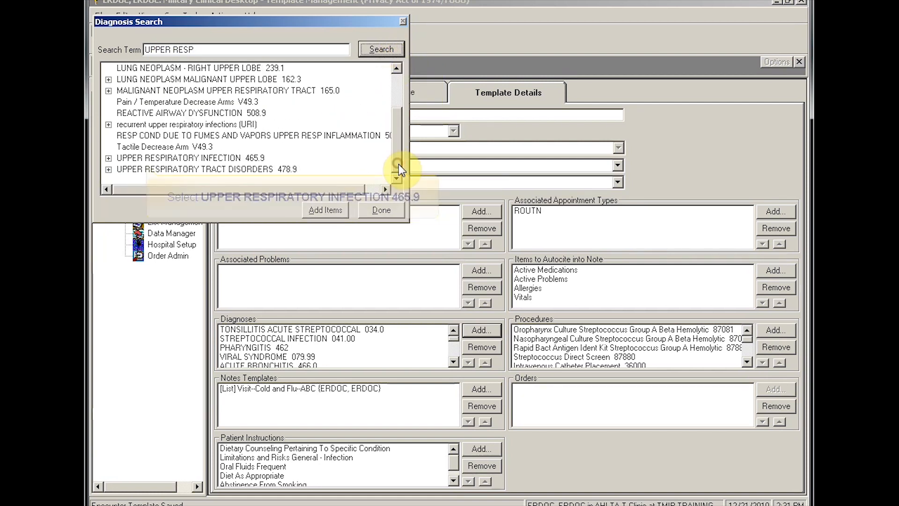
pyautogui.click(171, 159)
pyautogui.click(350, 214)
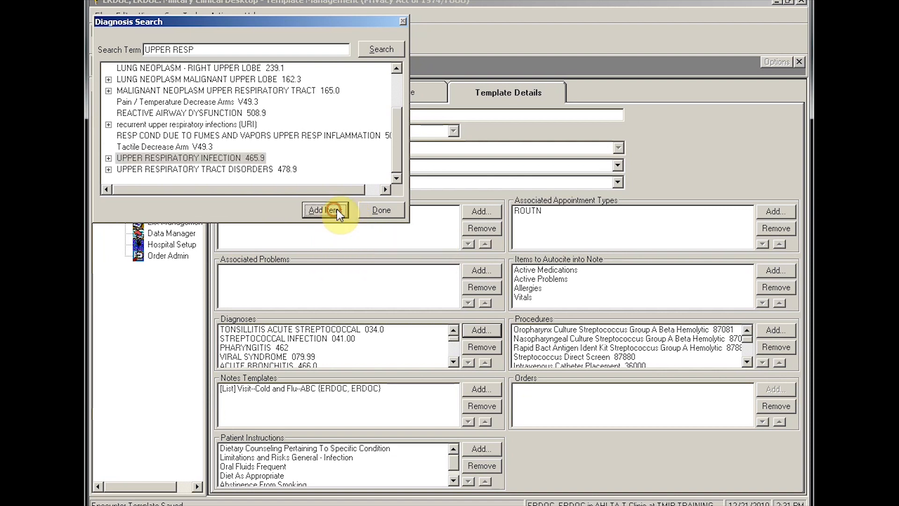
pyautogui.click(379, 210)
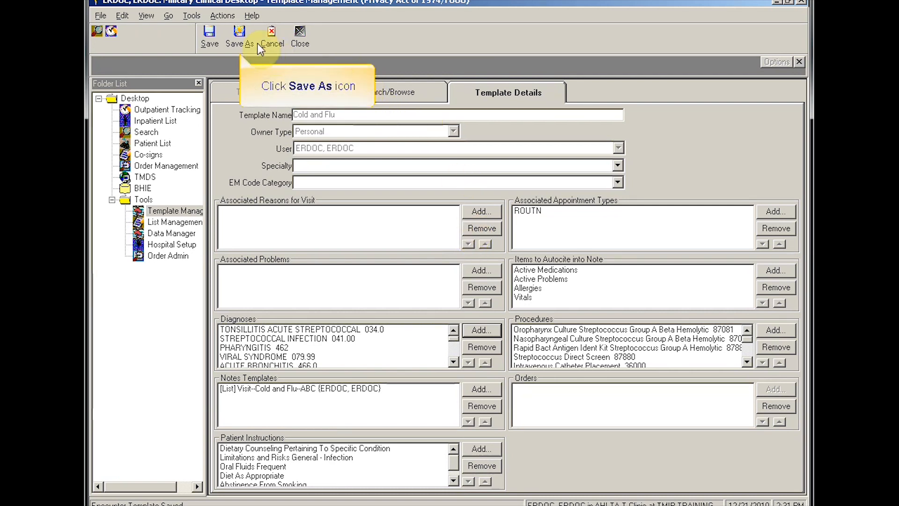
# Step: Save the edited template as 'Encounter Cold and Flu' and close template management
pyautogui.click(240, 33)
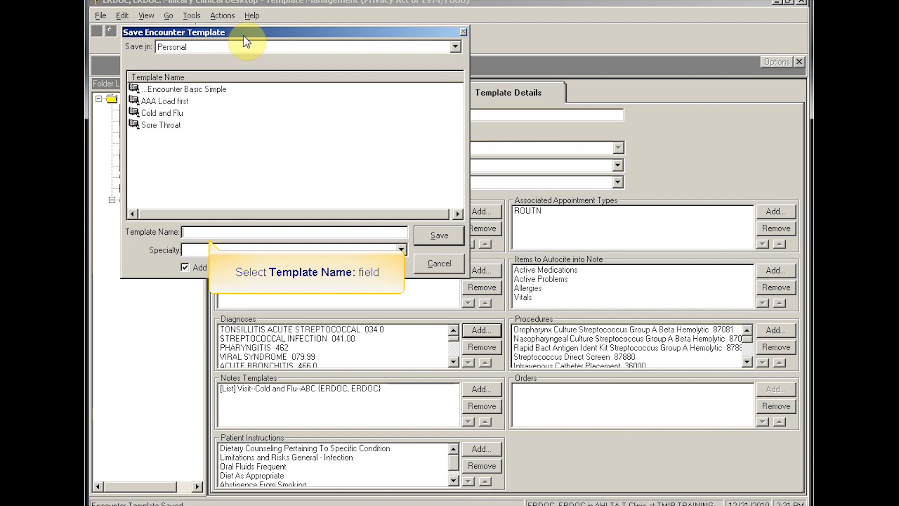
pyautogui.click(232, 232)
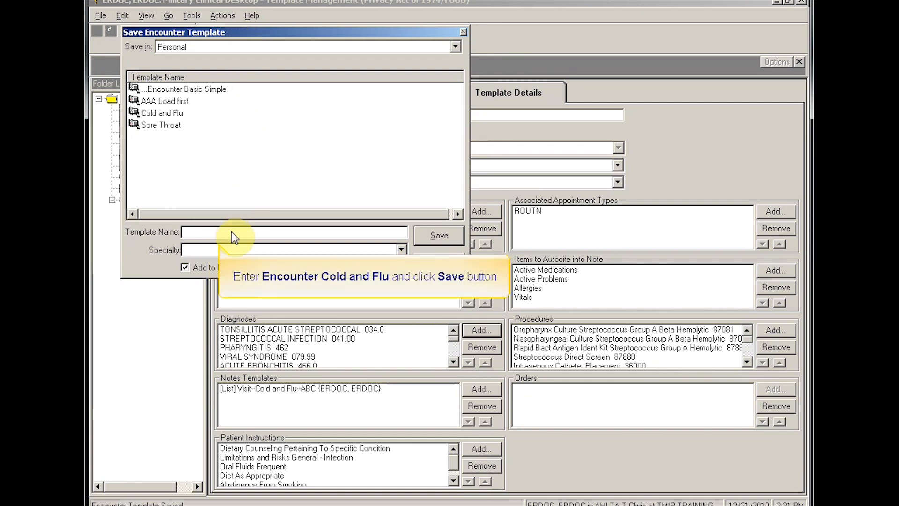
pyautogui.write('Encounter Cold and Flu')
pyautogui.click(439, 236)
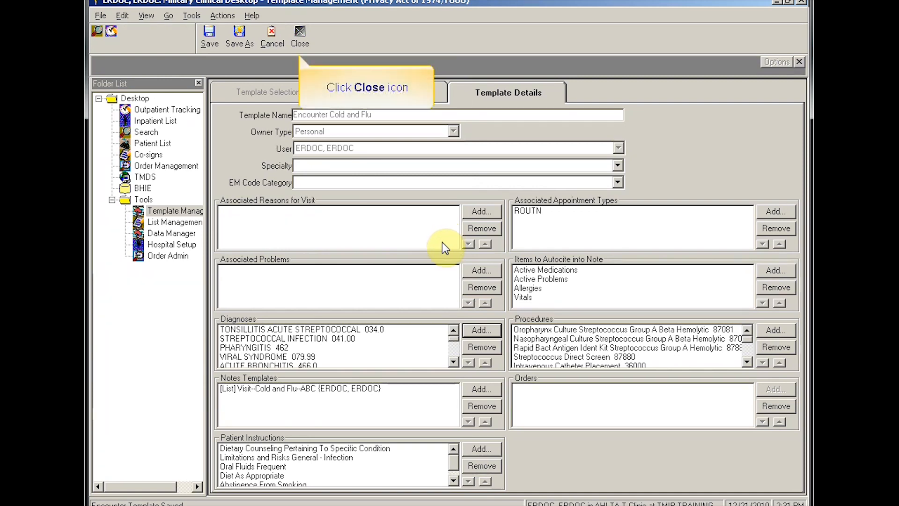
pyautogui.click(300, 33)
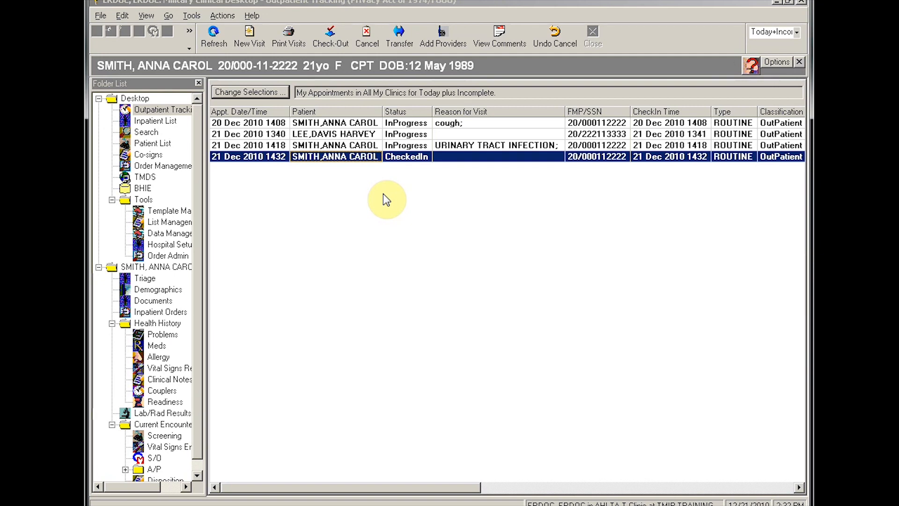
# Step: Open the 1432 routine appointment's encounter and apply the favorite Encounter Cold and Flu template
pyautogui.doubleClick(342, 157)
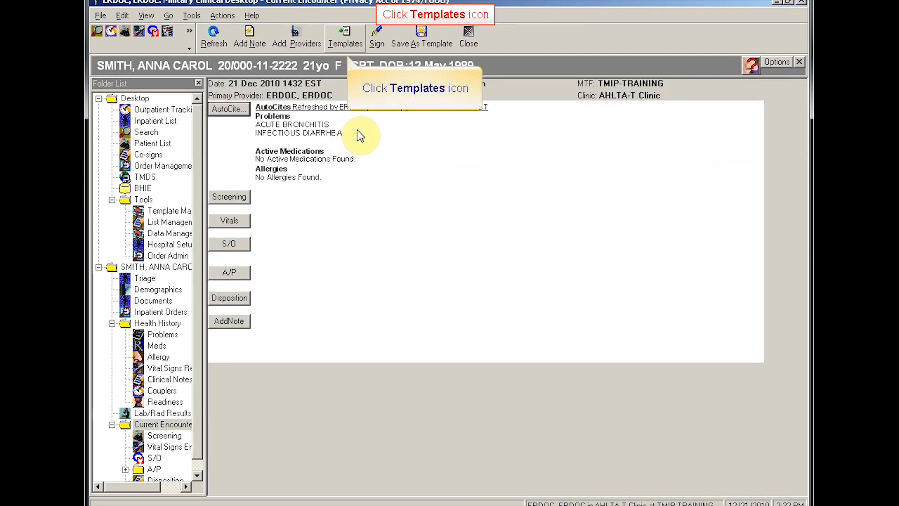
pyautogui.click(344, 38)
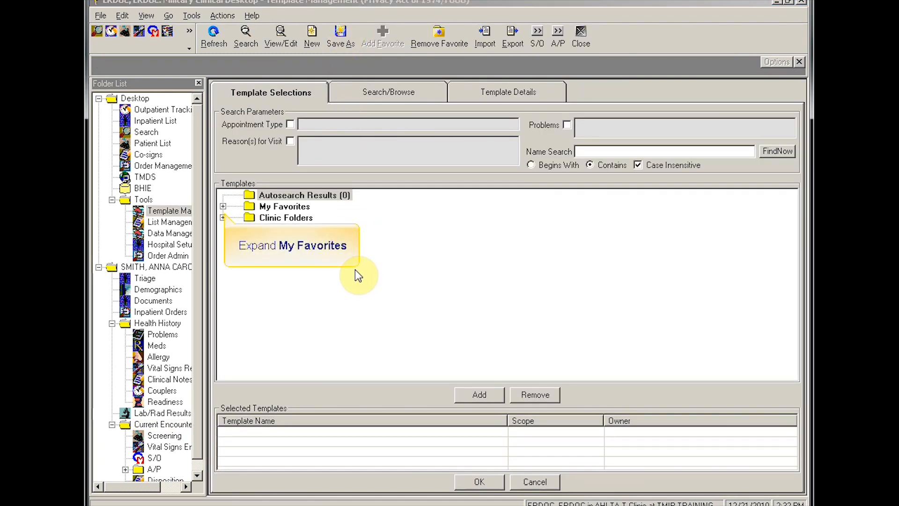
pyautogui.click(223, 207)
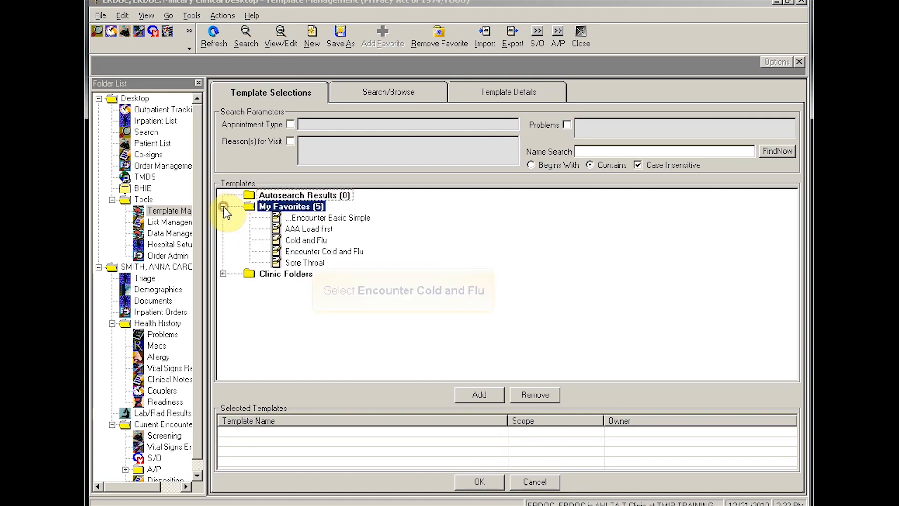
pyautogui.click(301, 253)
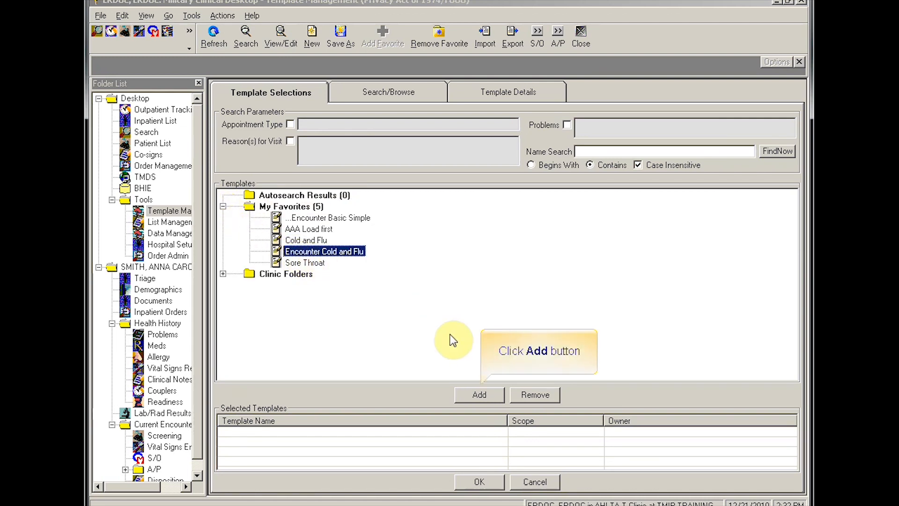
pyautogui.click(474, 396)
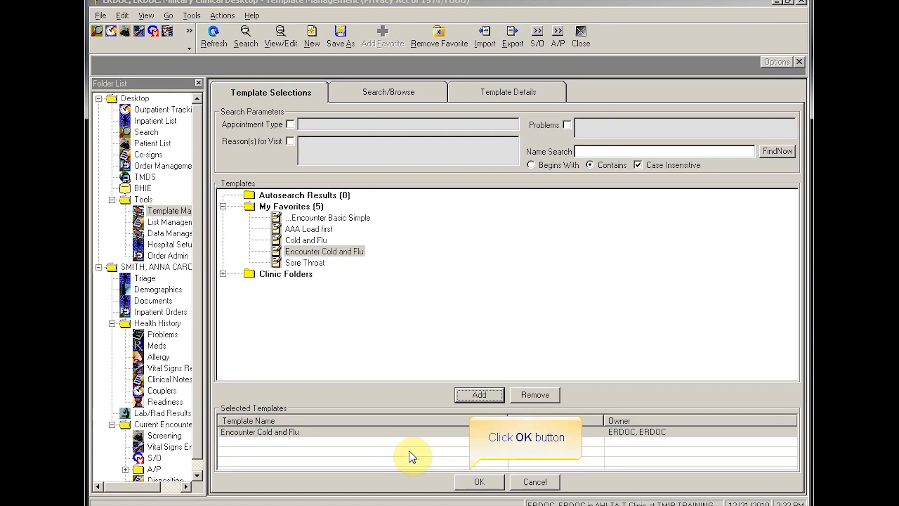
pyautogui.click(476, 482)
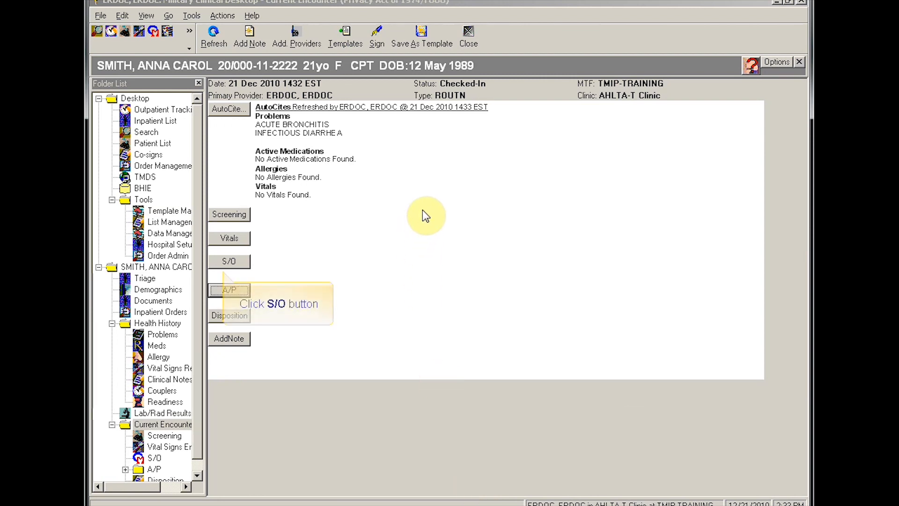
# Step: Enter 'cold' as the Visit For reason in the S/O note
pyautogui.click(232, 260)
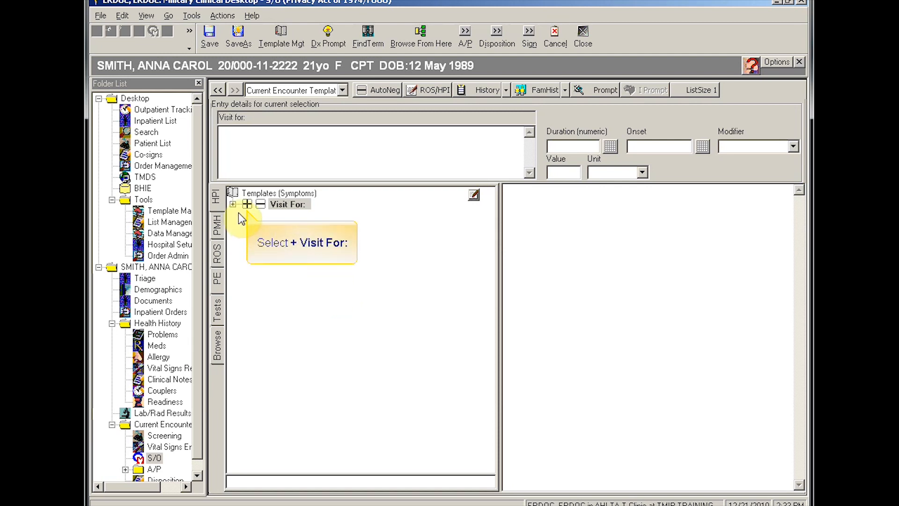
pyautogui.click(247, 204)
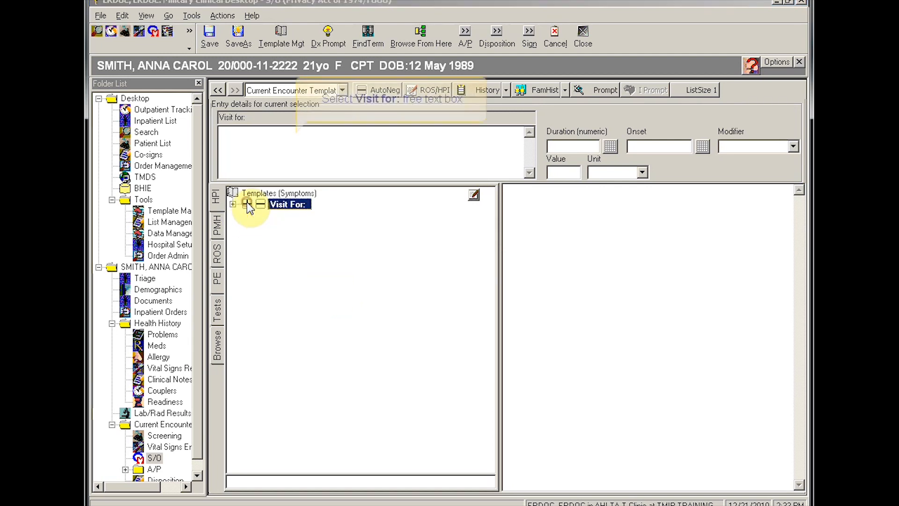
pyautogui.click(280, 140)
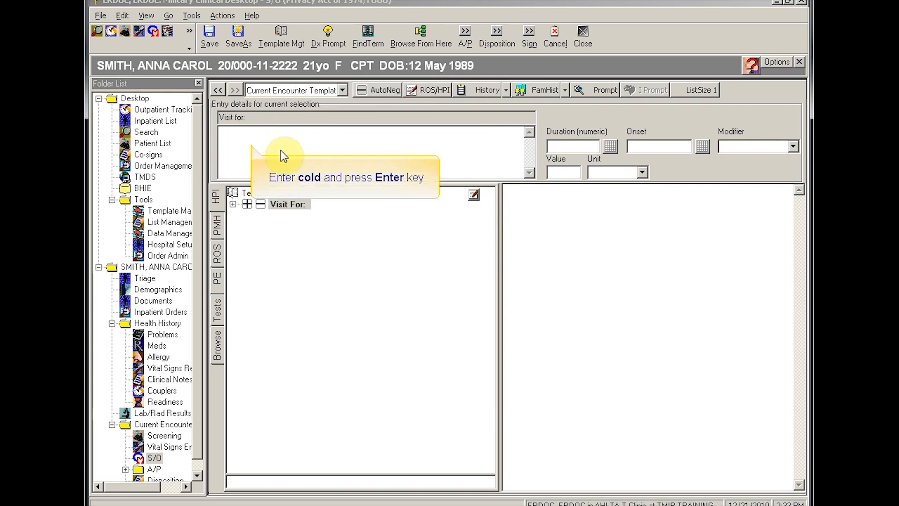
pyautogui.write('cold')
pyautogui.press('Return')
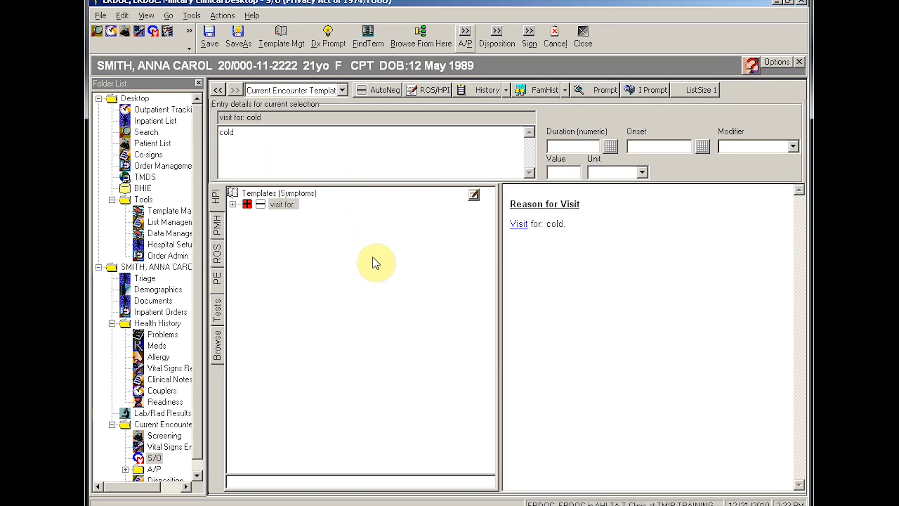
pyautogui.click(466, 38)
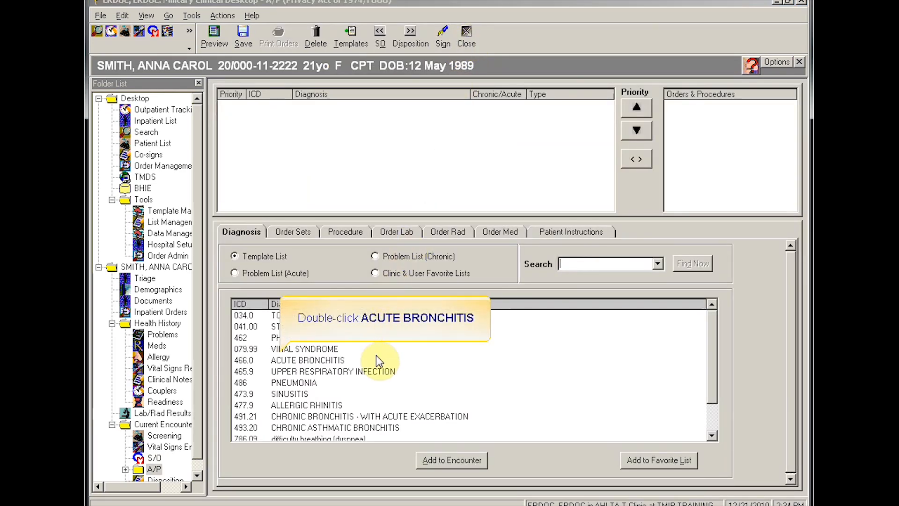
# Step: Add ACUTE BRONCHITIS and VIRAL SYNDROME, ordering Peak Flow and Oral Fluids Frequent for bronchitis
pyautogui.doubleClick(294, 359)
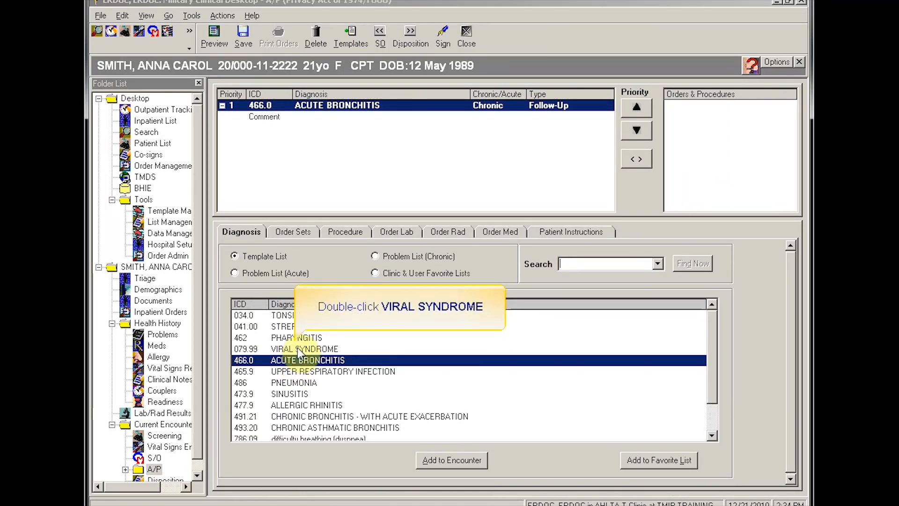
pyautogui.doubleClick(299, 349)
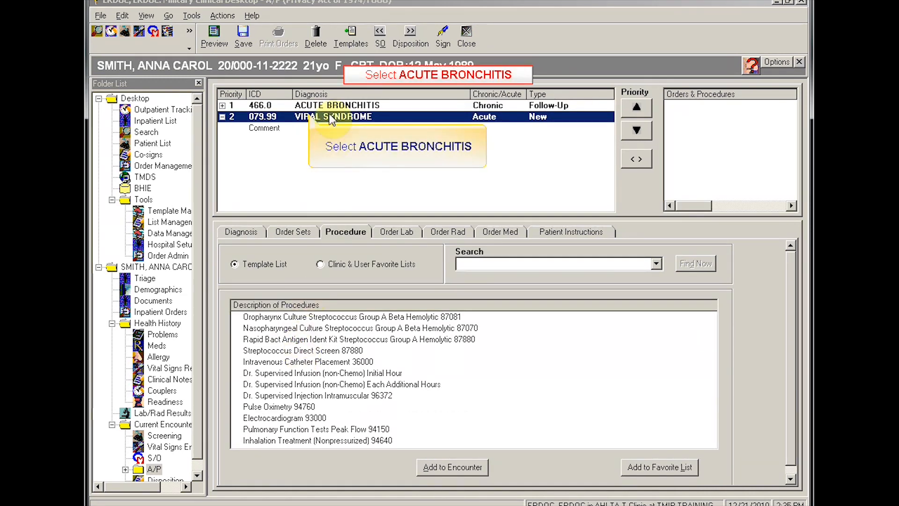
pyautogui.click(311, 104)
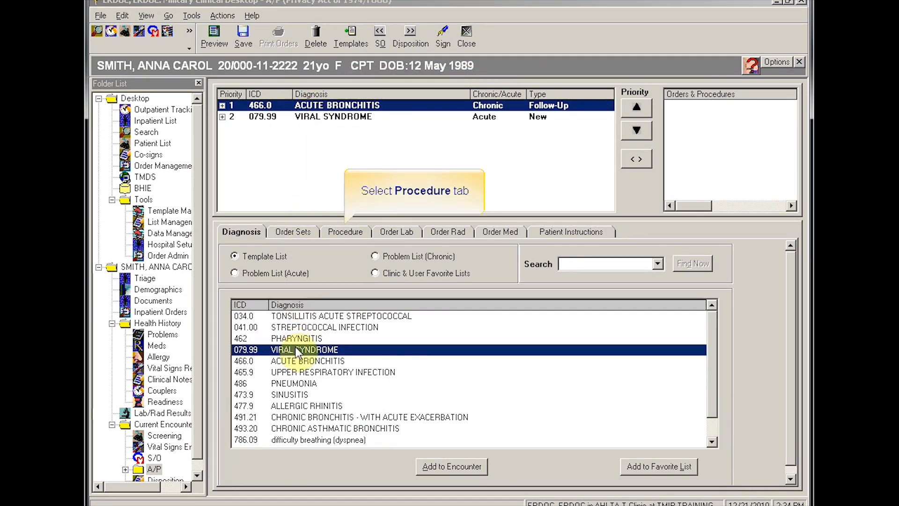
pyautogui.click(358, 230)
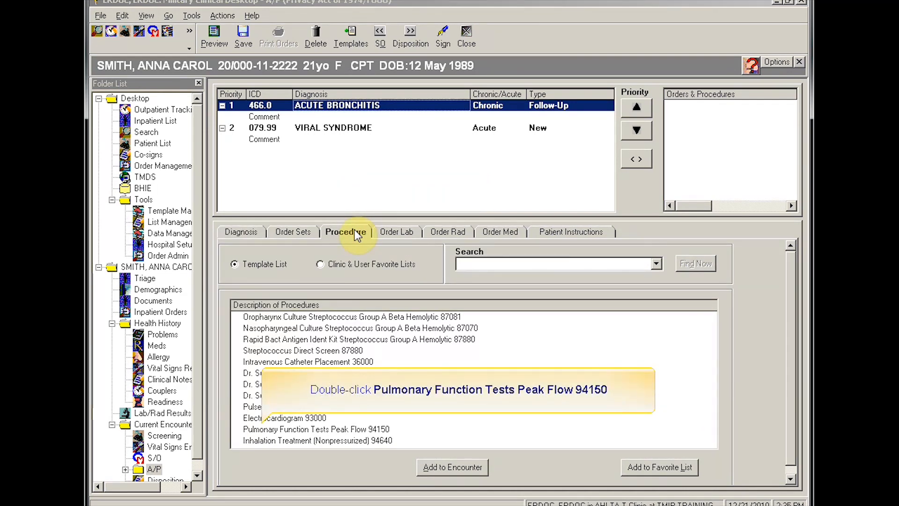
pyautogui.doubleClick(273, 429)
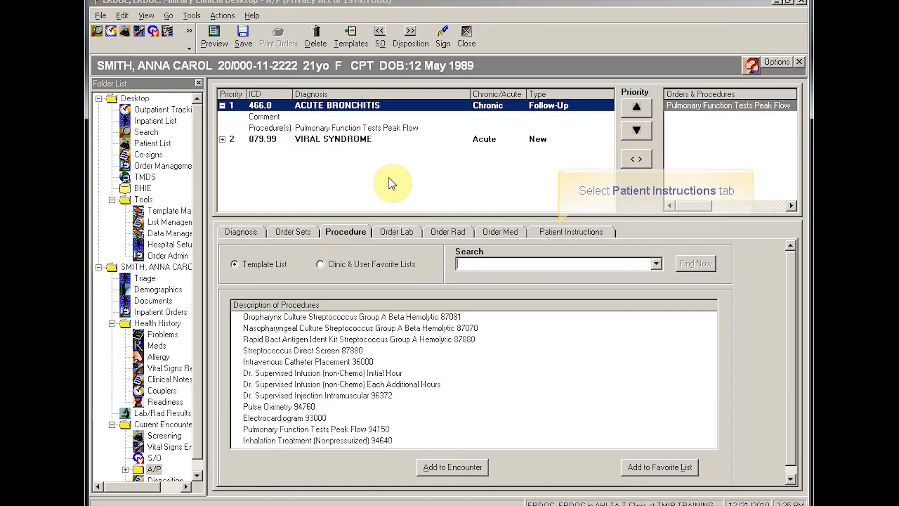
pyautogui.click(563, 231)
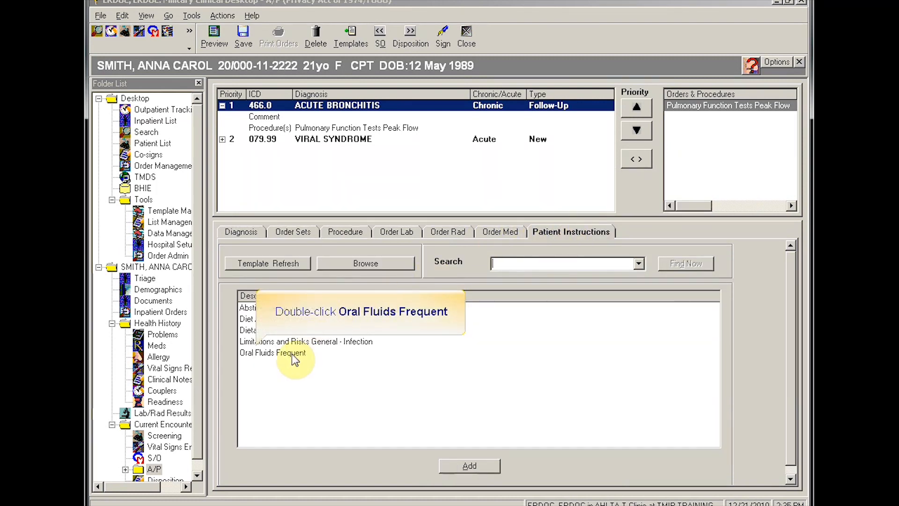
pyautogui.doubleClick(265, 352)
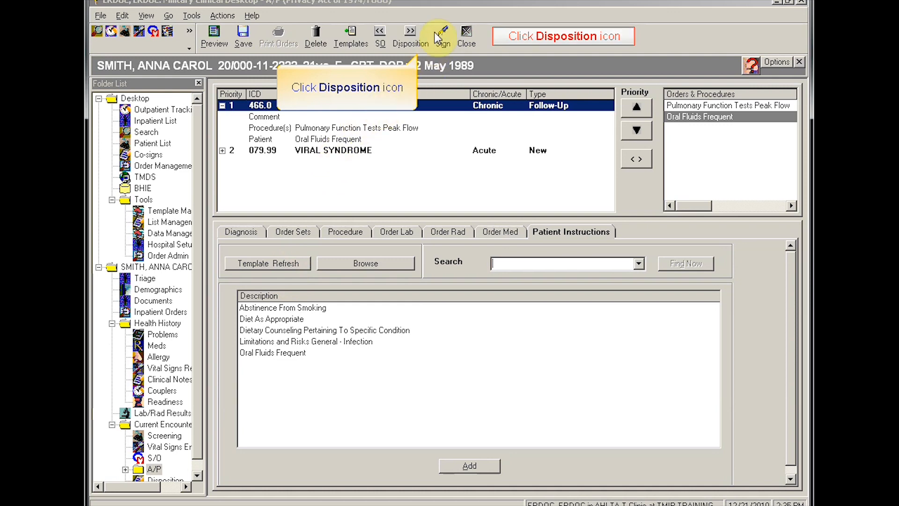
# Step: Set disposition to PRN follow-up, Respiratory category, Non-Battle Illness cause, all items discussed
pyautogui.click(408, 31)
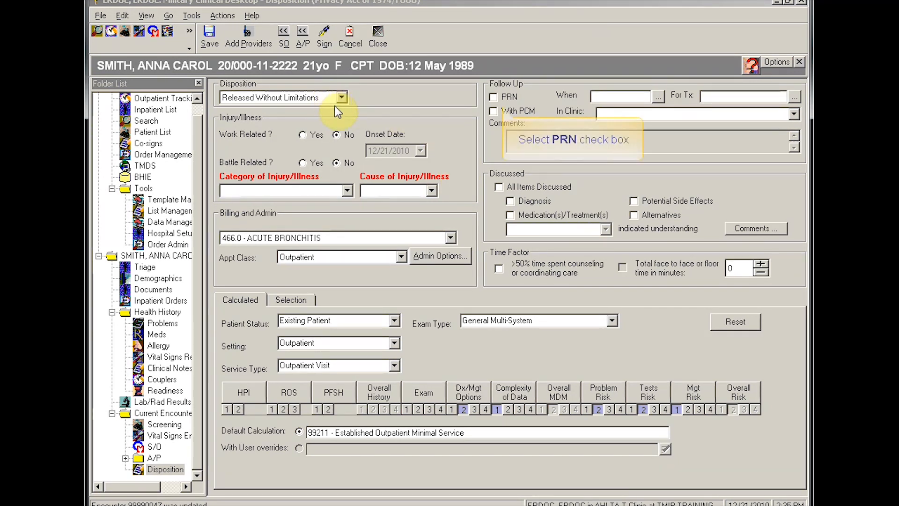
pyautogui.click(493, 97)
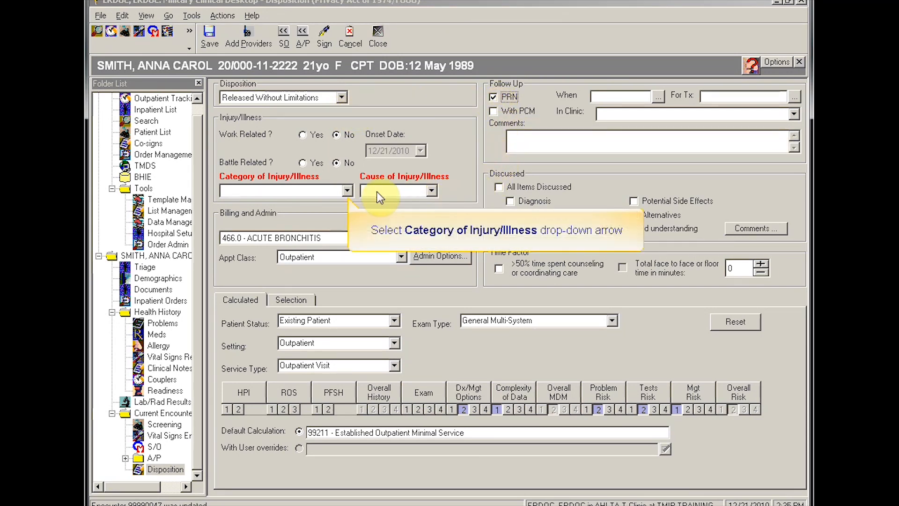
pyautogui.click(346, 190)
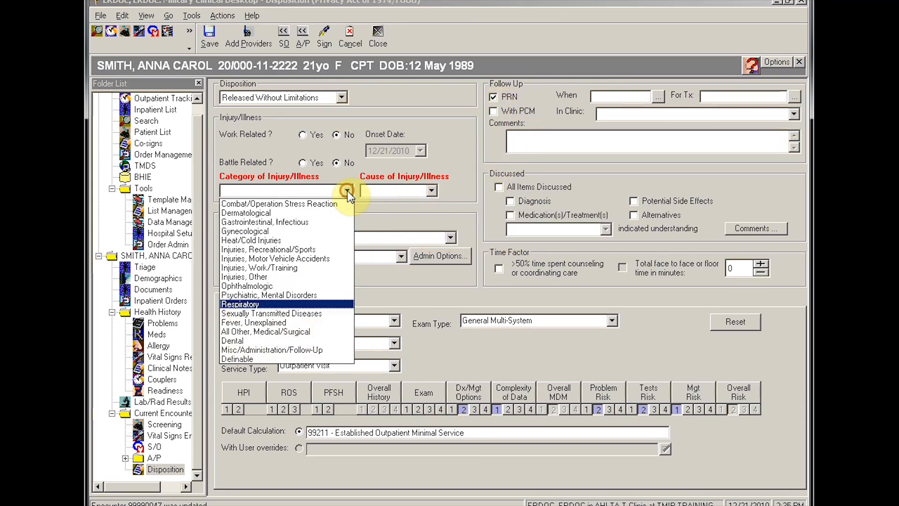
pyautogui.click(240, 303)
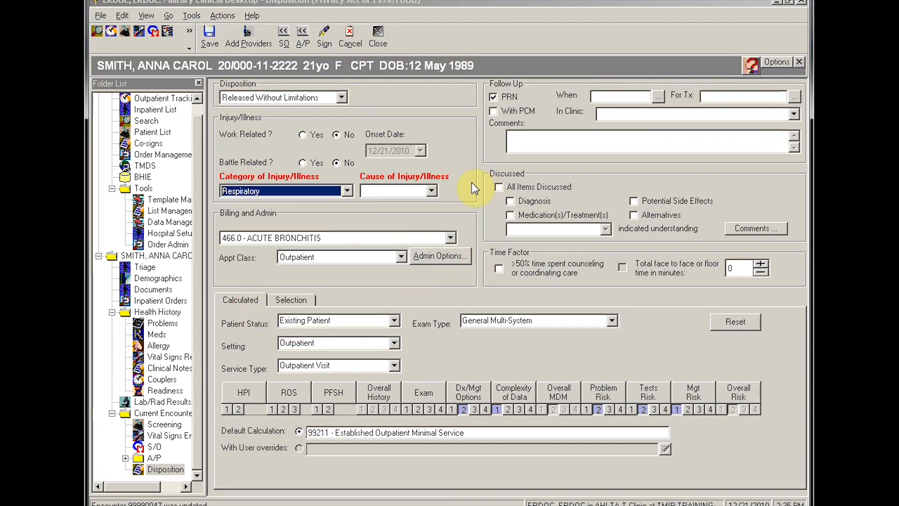
pyautogui.click(431, 191)
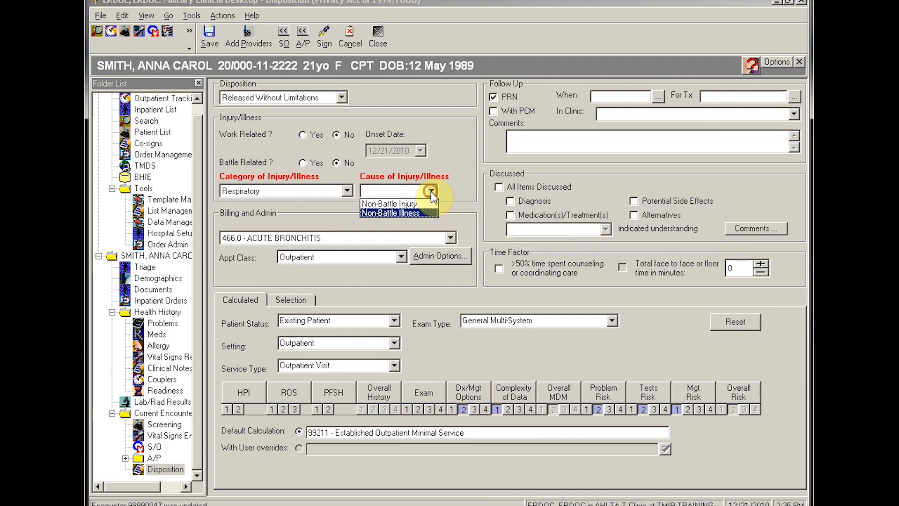
pyautogui.click(412, 213)
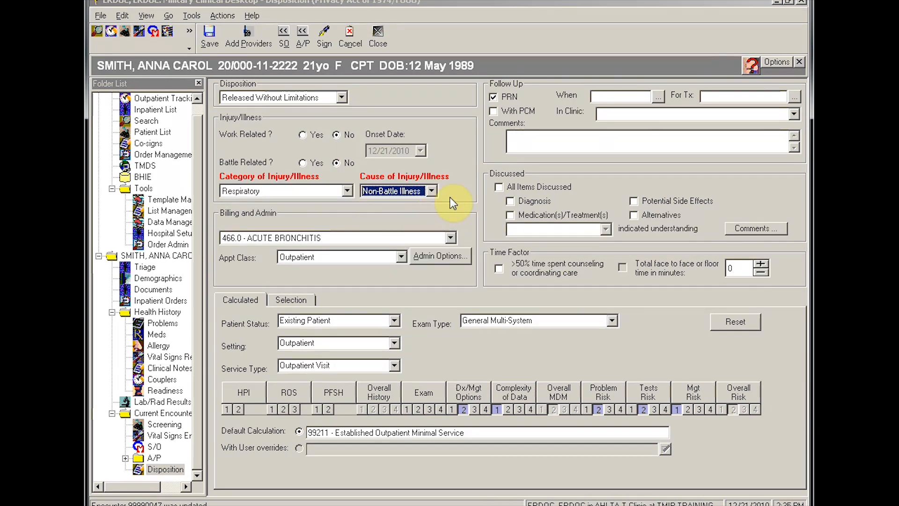
pyautogui.click(499, 186)
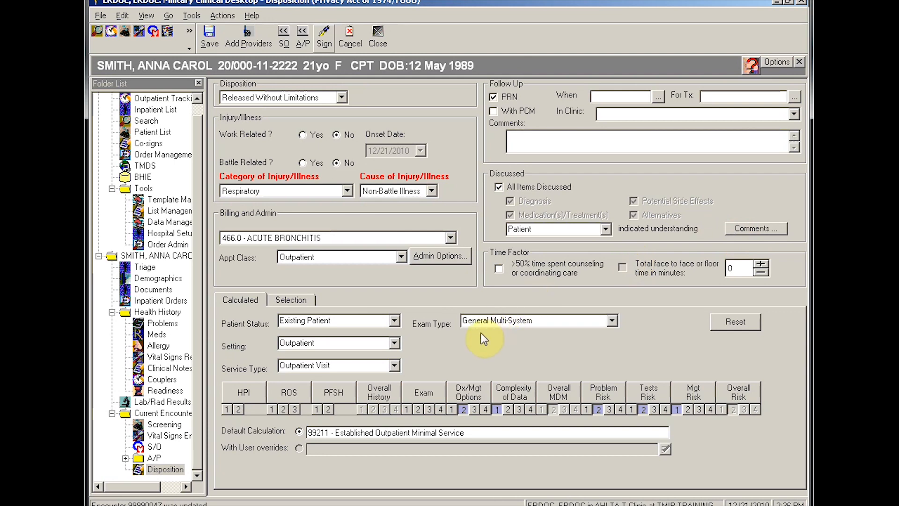
# Step: Sign the encounter using the account password
pyautogui.click(326, 43)
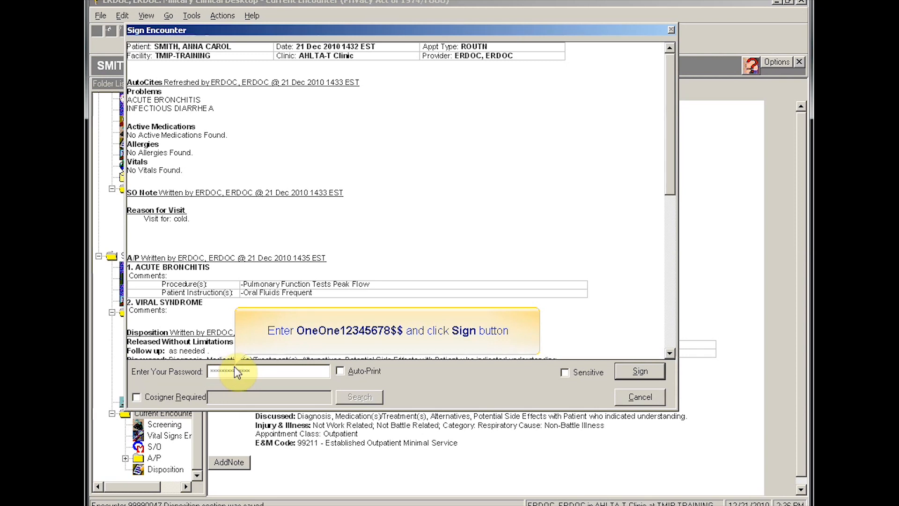
pyautogui.click(627, 372)
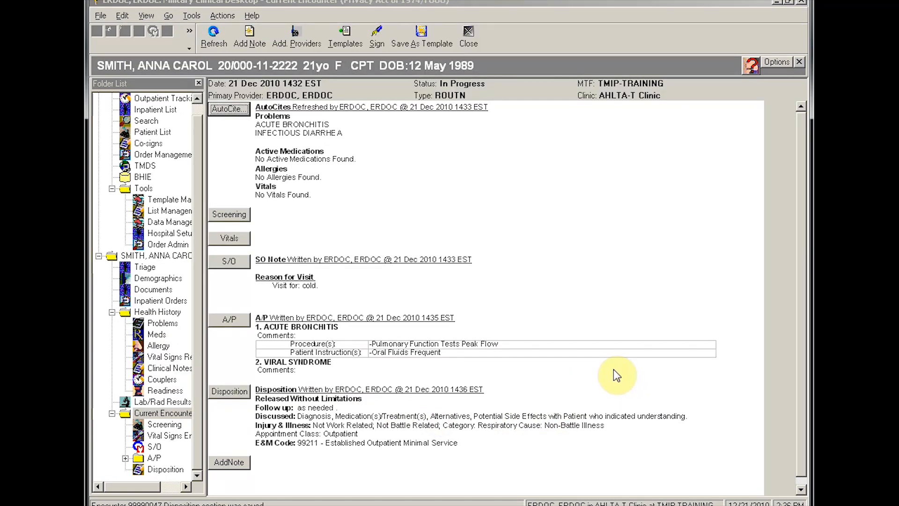
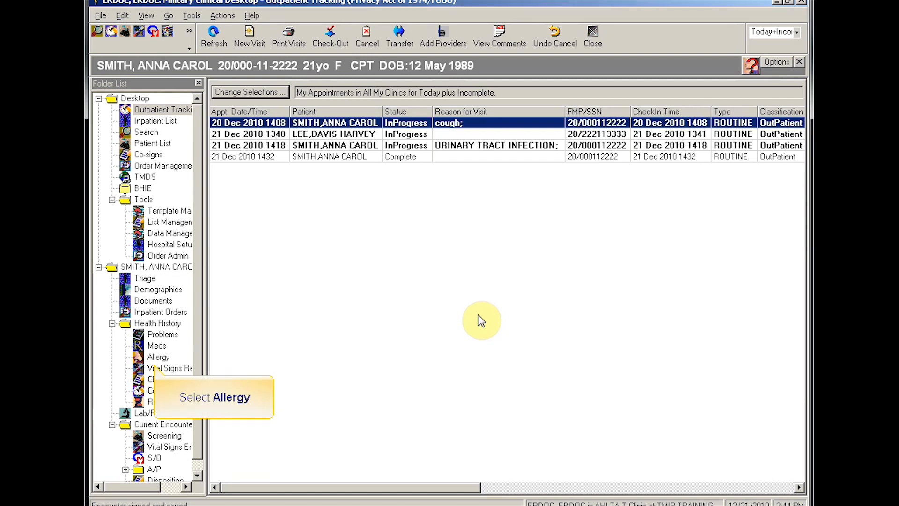
# Step: Add an Iodine Containing Agents allergy with Anaphylaxis reaction and 21 Dec 2008 onset, then save
pyautogui.click(159, 357)
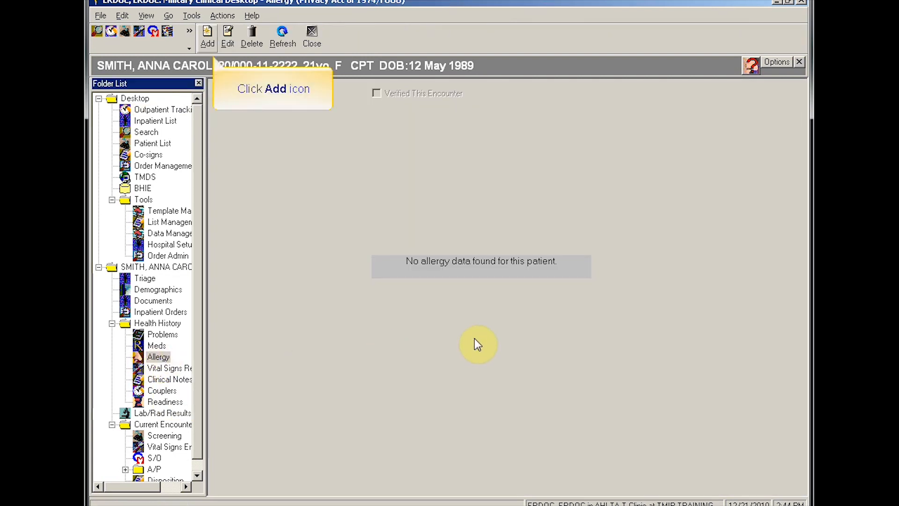
pyautogui.click(208, 38)
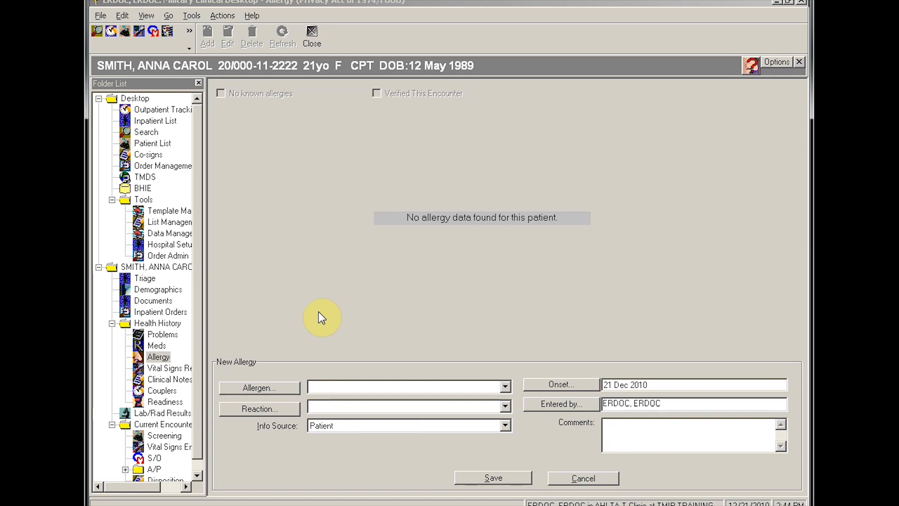
pyautogui.click(505, 386)
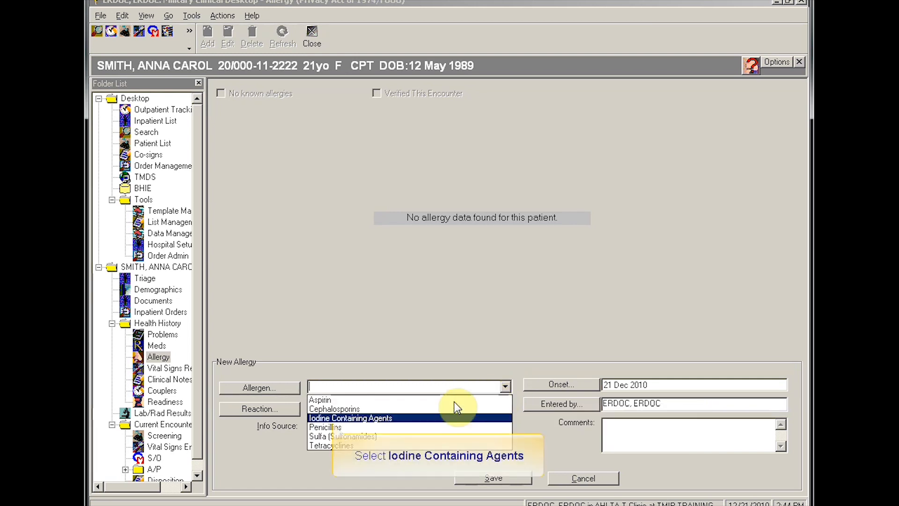
pyautogui.click(361, 416)
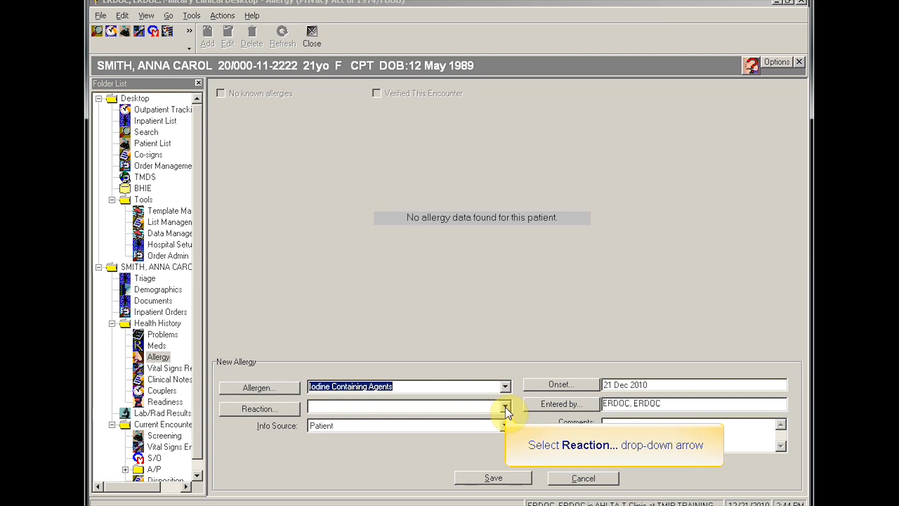
pyautogui.click(505, 406)
pyautogui.click(339, 417)
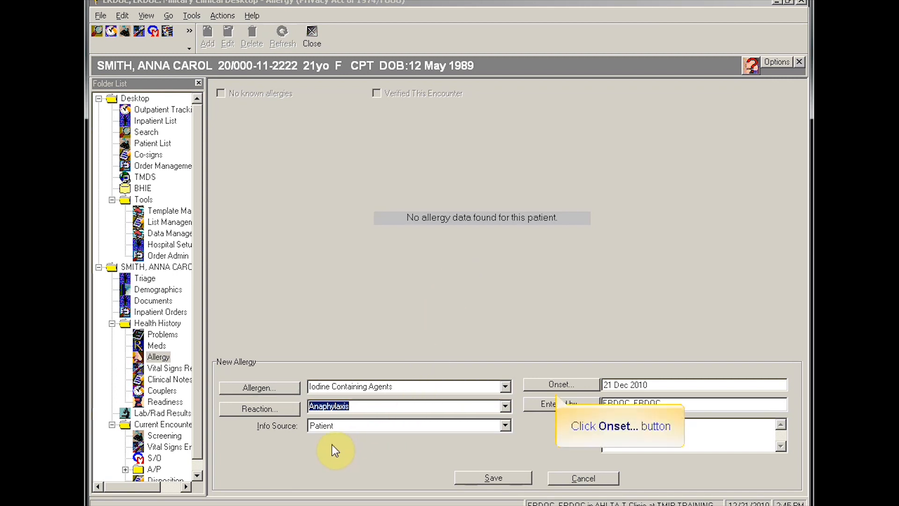
pyautogui.click(560, 384)
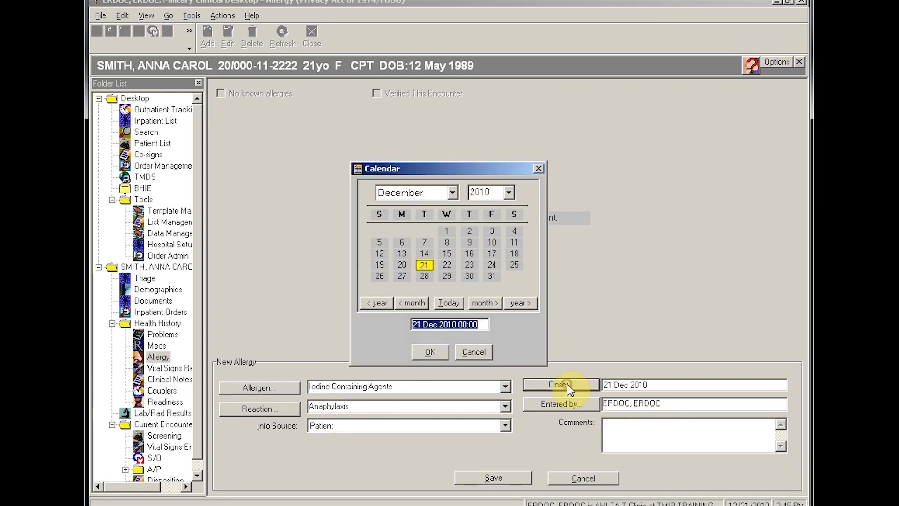
pyautogui.click(377, 303)
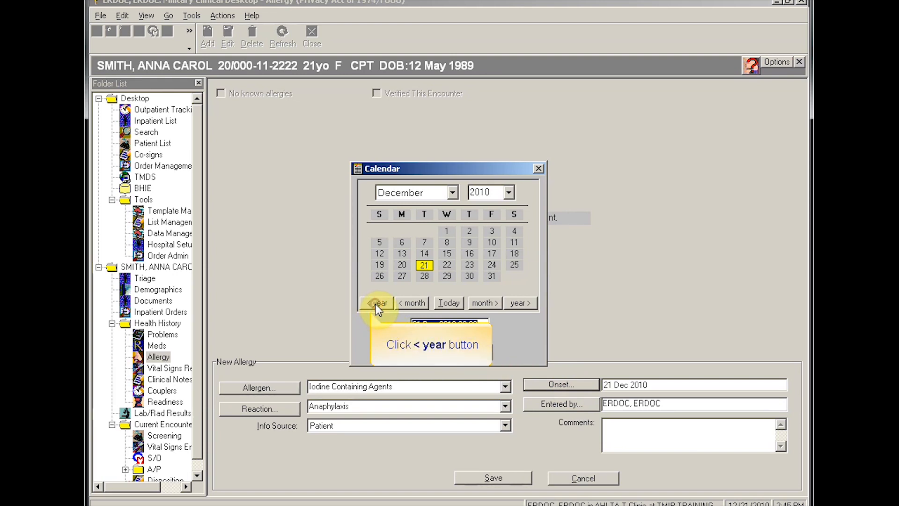
pyautogui.click(377, 303)
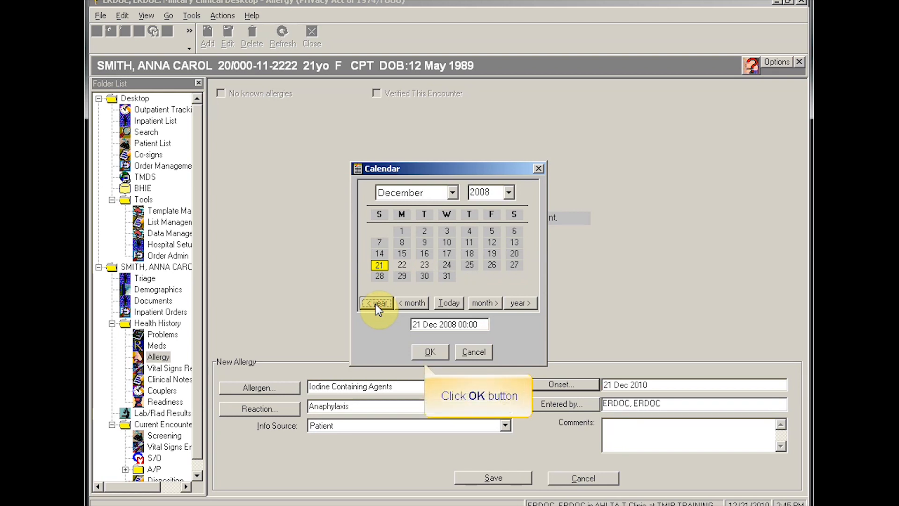
pyautogui.click(428, 351)
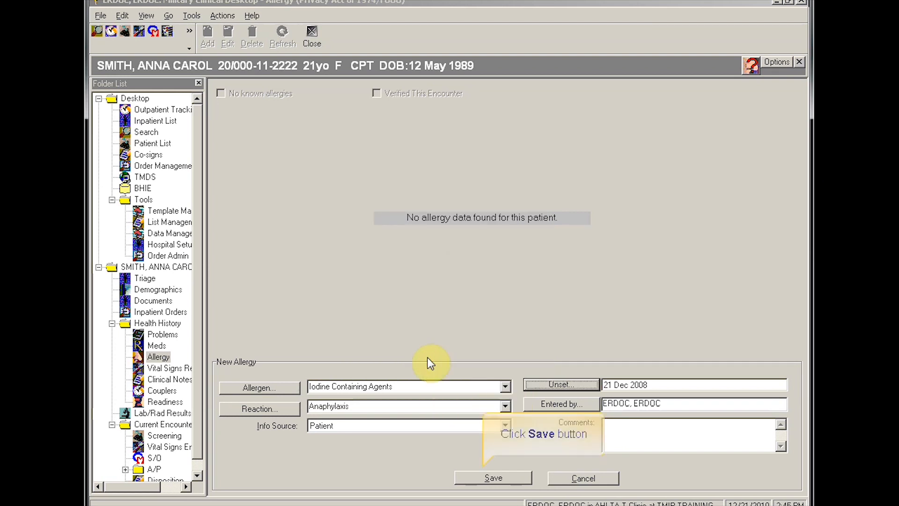
pyautogui.click(493, 477)
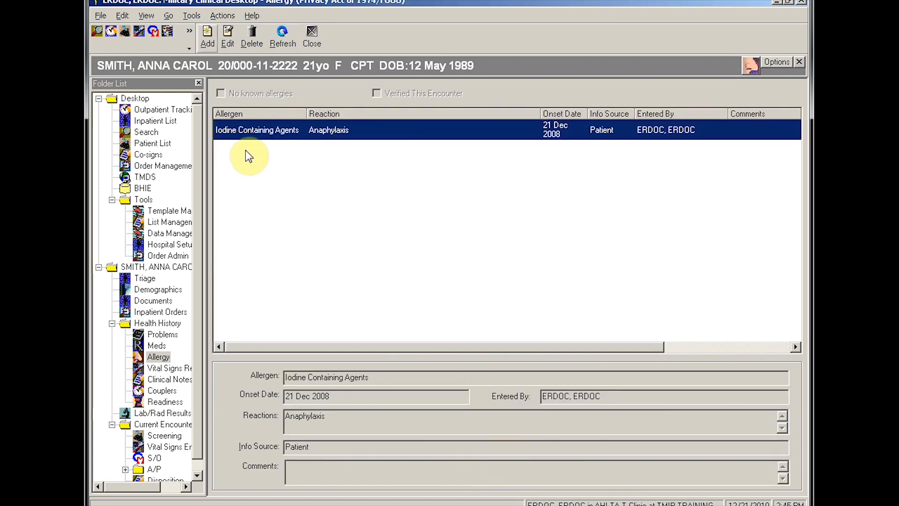
# Step: Start a new allergy and choose Latex Gloves as the allergen from a LATEX search
pyautogui.click(207, 35)
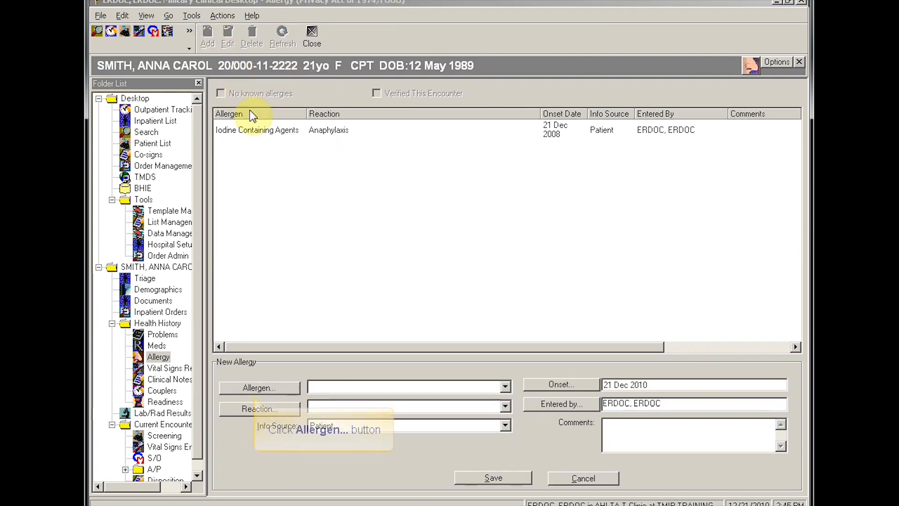
pyautogui.click(280, 390)
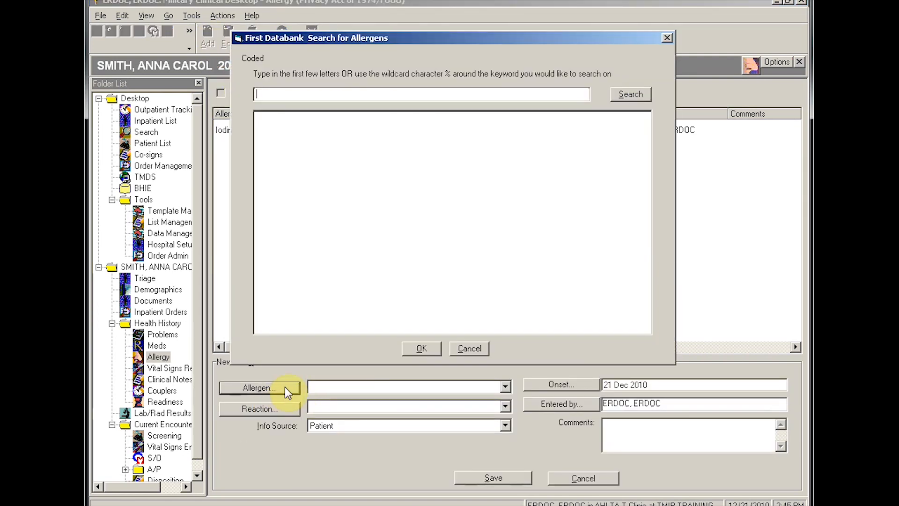
pyautogui.click(366, 94)
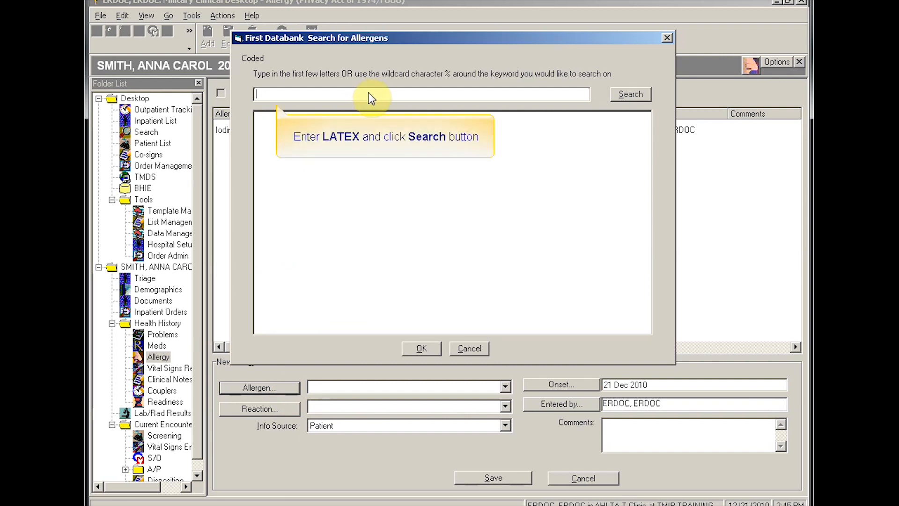
pyautogui.write('LATEX')
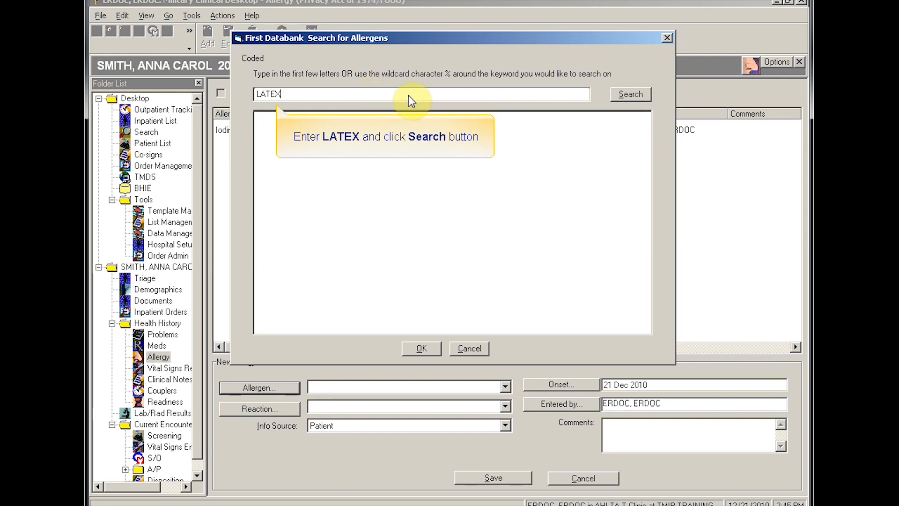
pyautogui.click(618, 96)
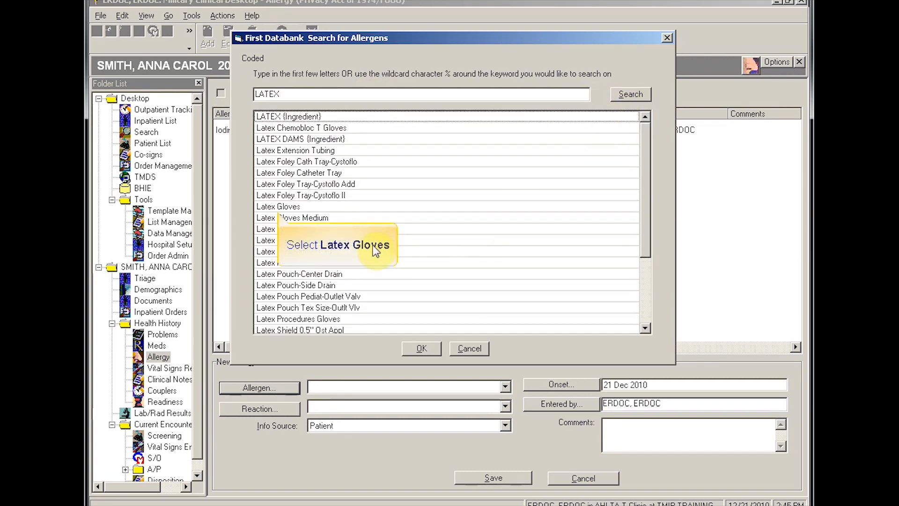
pyautogui.click(265, 207)
pyautogui.click(433, 350)
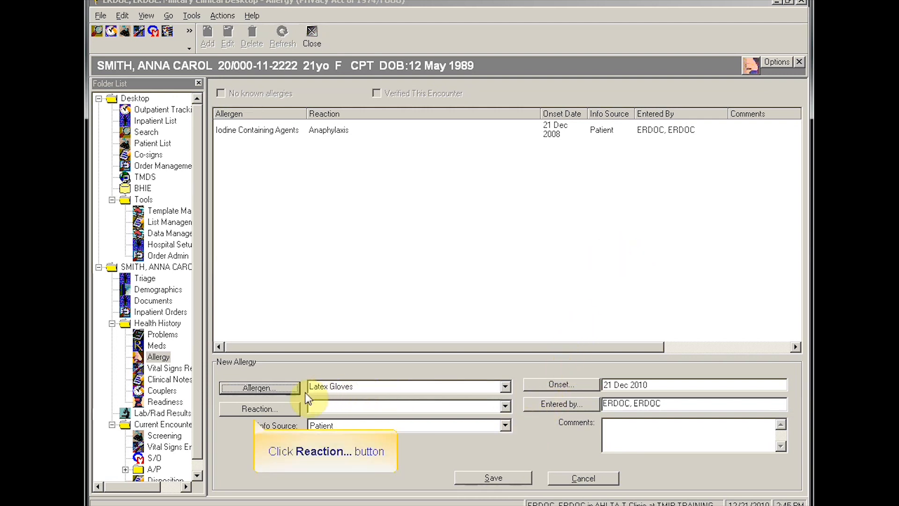
# Step: Set the reactions to NAUSEA and RASH
pyautogui.click(269, 409)
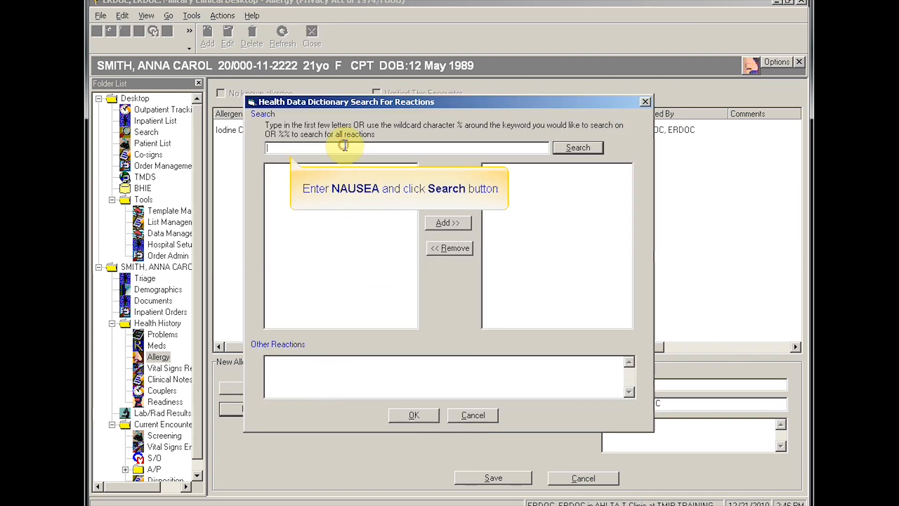
pyautogui.write('NAUSEA')
pyautogui.click(558, 147)
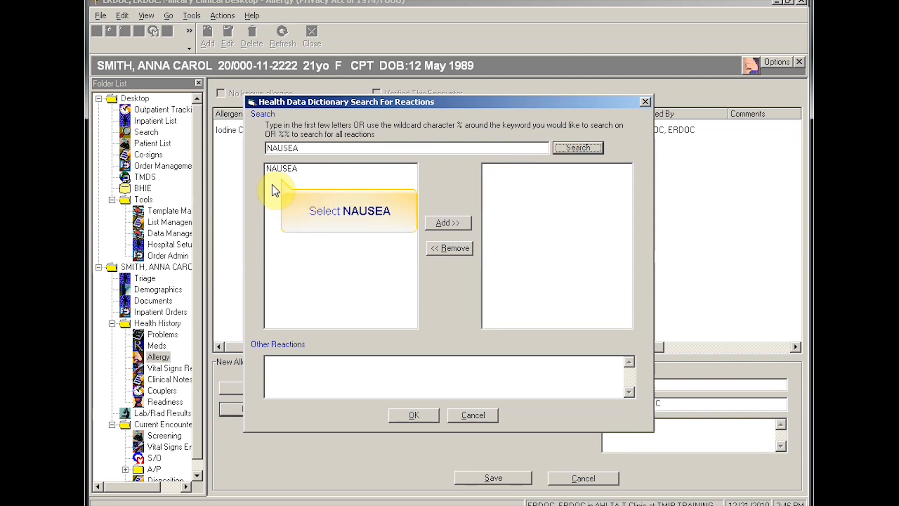
pyautogui.click(277, 168)
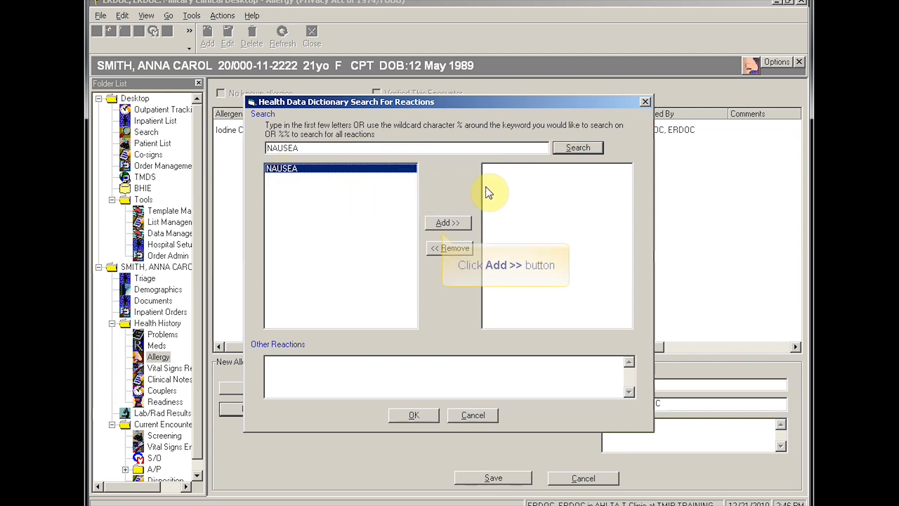
pyautogui.click(447, 218)
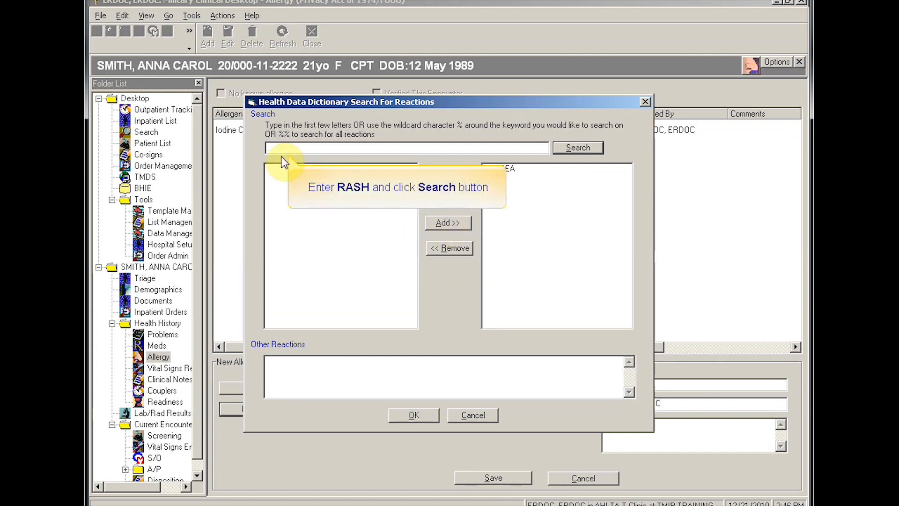
pyautogui.click(270, 150)
pyautogui.write('RASH')
pyautogui.click(557, 147)
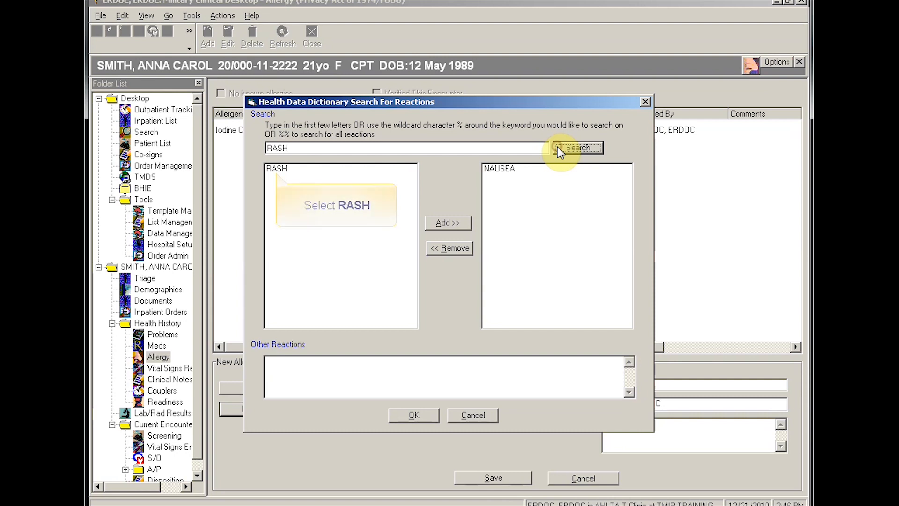
pyautogui.click(268, 169)
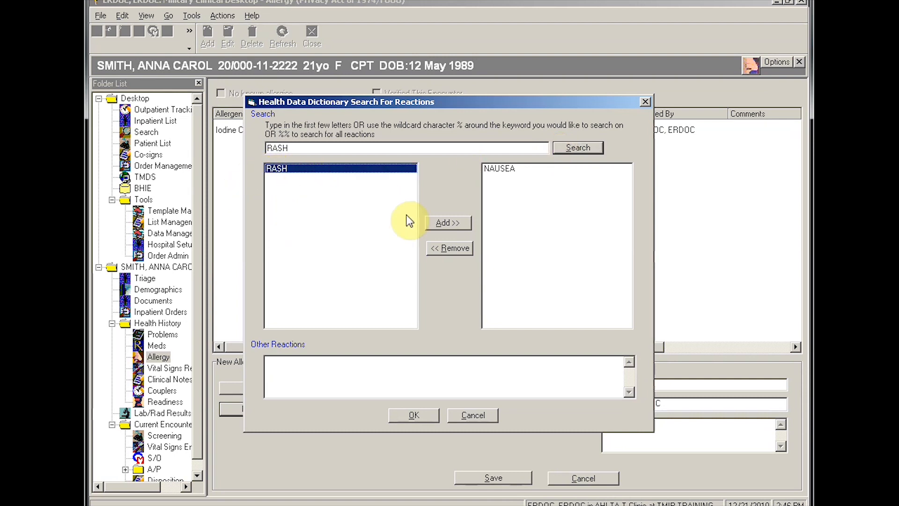
pyautogui.click(442, 223)
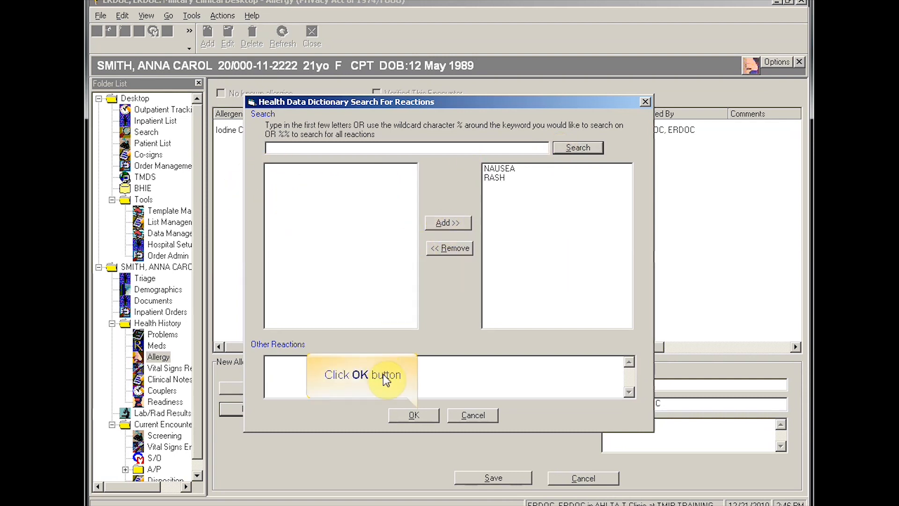
pyautogui.click(412, 415)
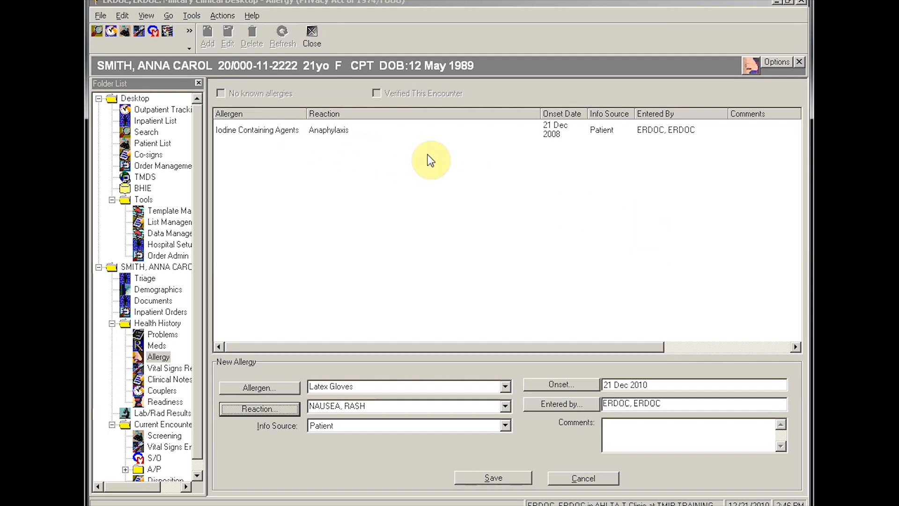
# Step: Set the onset date to 21 Nov 2010 and save the latex allergy
pyautogui.click(546, 383)
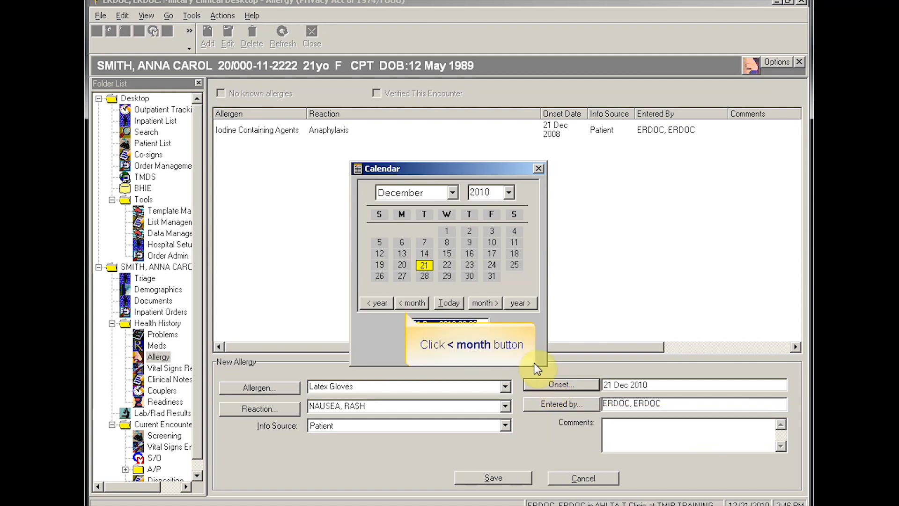
pyautogui.click(411, 302)
pyautogui.click(424, 352)
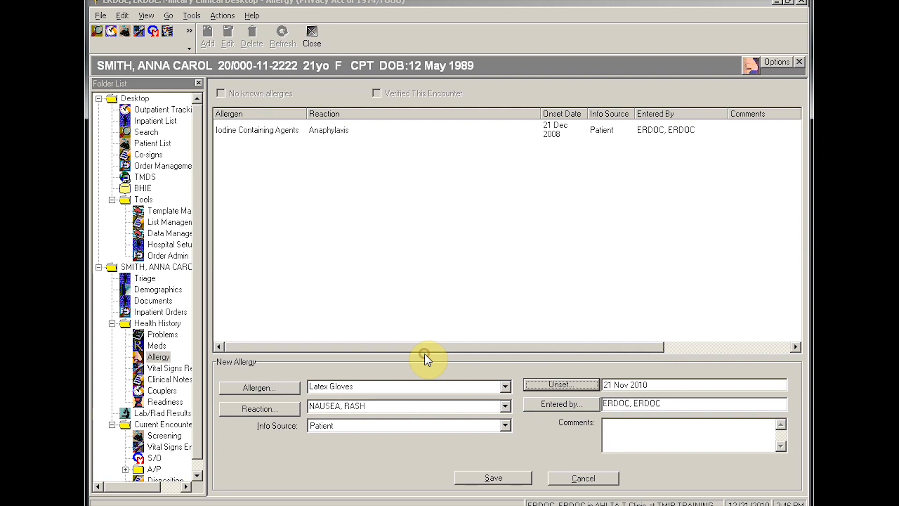
pyautogui.click(474, 478)
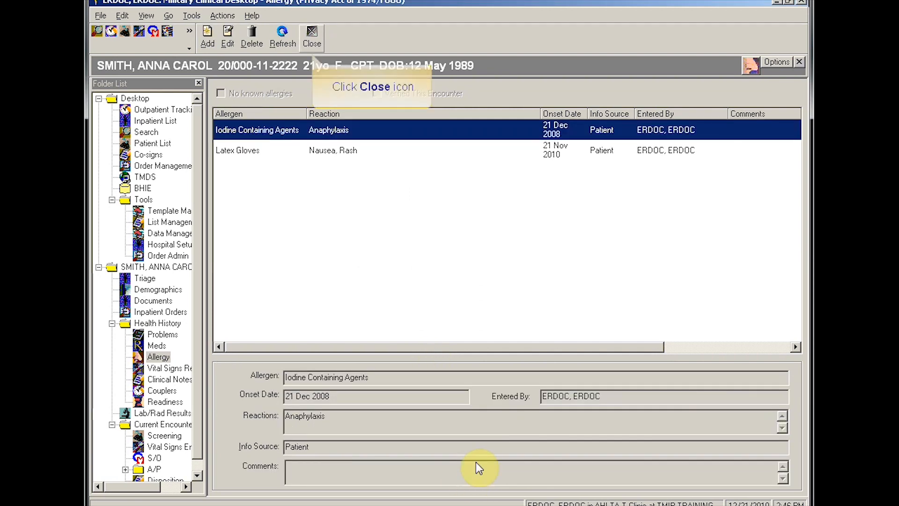
# Step: Add ACUTE BRONCHITIS 466.0 from an 'ACUTE BRONCH' keyword search as a new problem and save
pyautogui.click(311, 33)
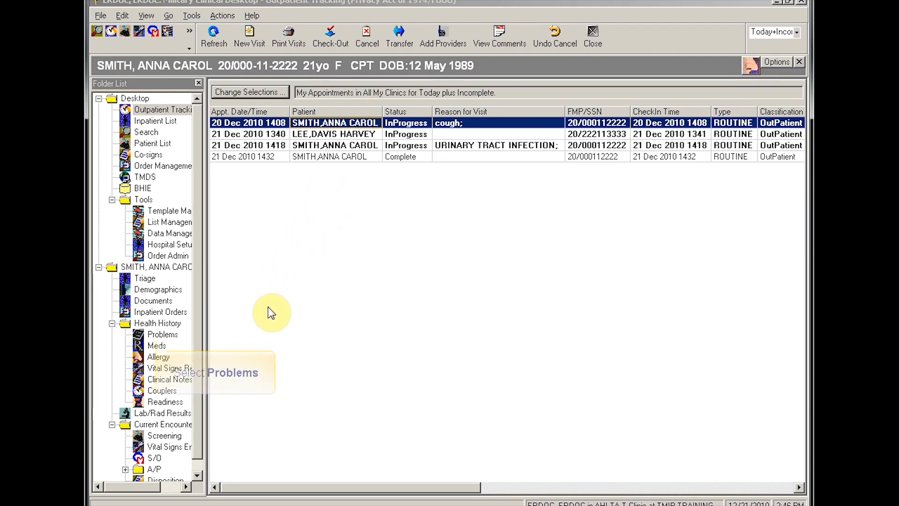
pyautogui.click(164, 333)
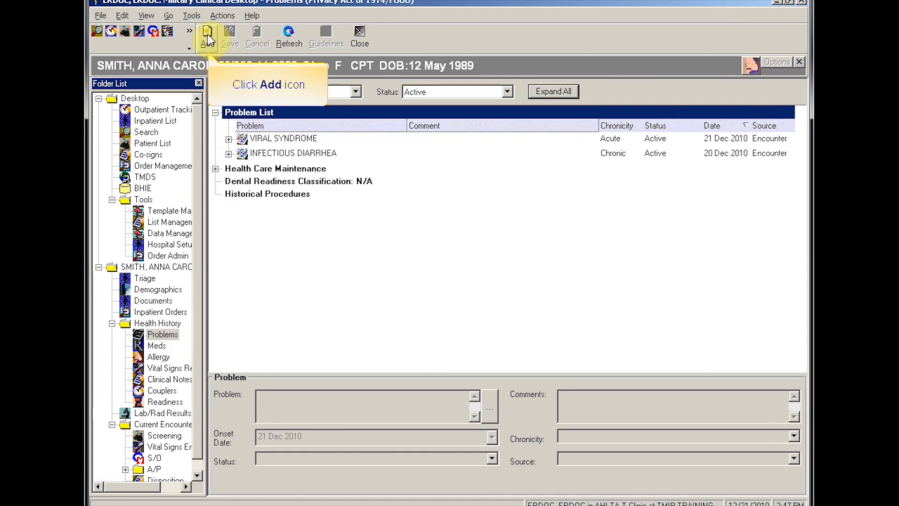
pyautogui.click(208, 36)
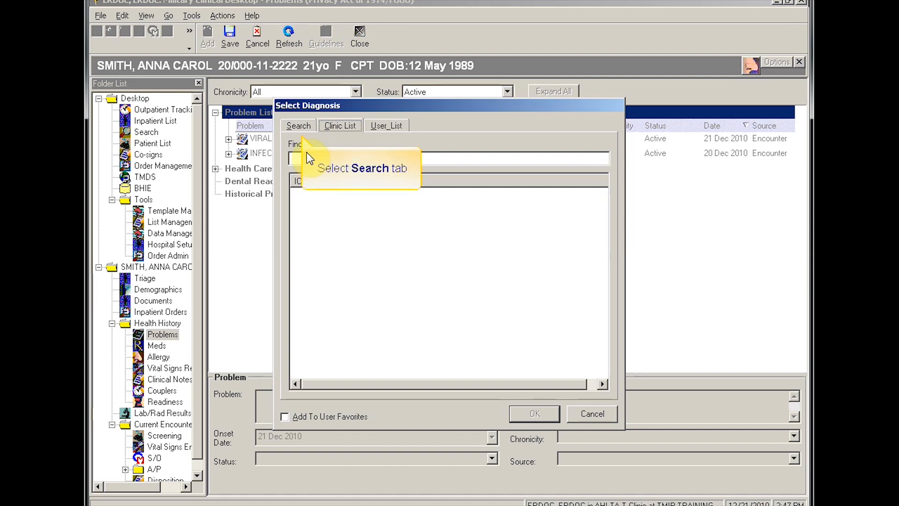
pyautogui.click(299, 125)
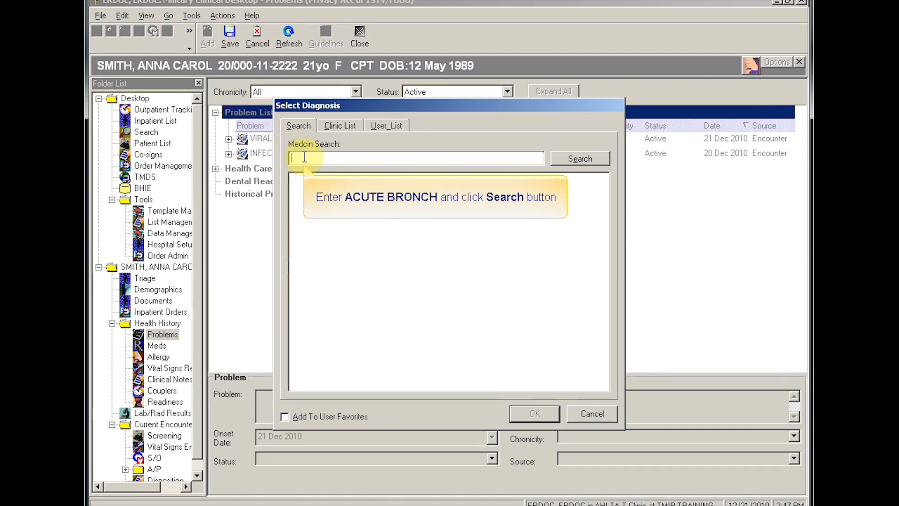
pyautogui.write('ACUTE BRONCH')
pyautogui.click(565, 157)
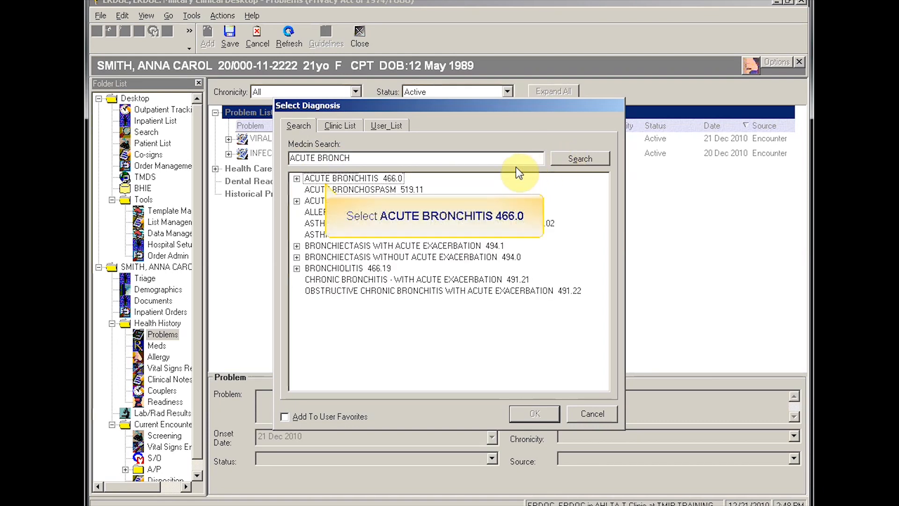
pyautogui.click(349, 180)
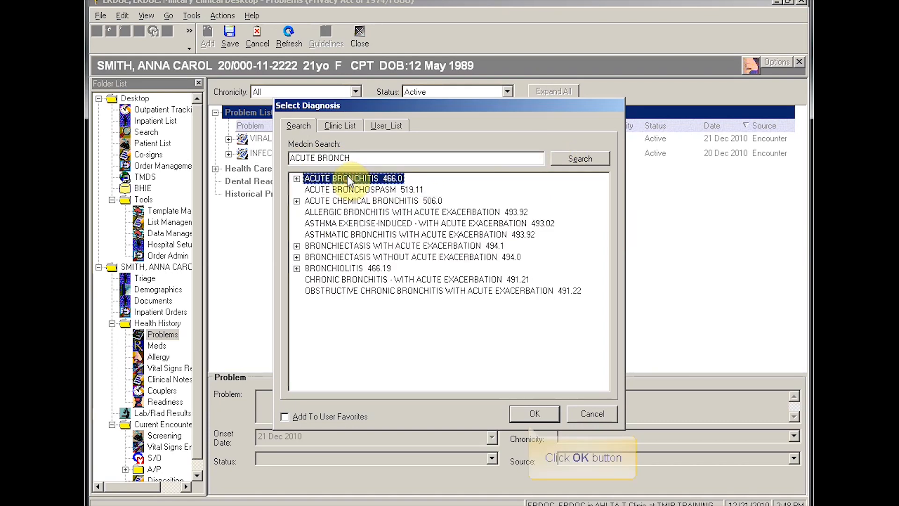
pyautogui.click(515, 411)
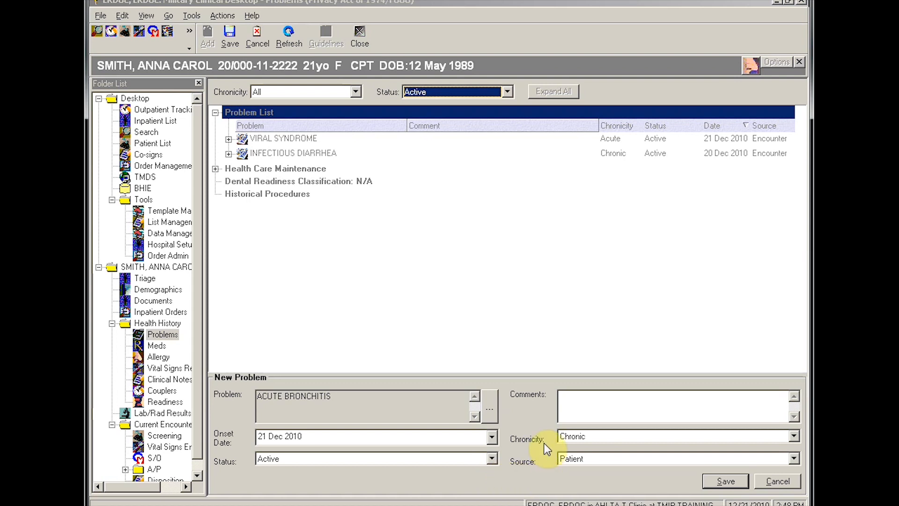
pyautogui.click(725, 482)
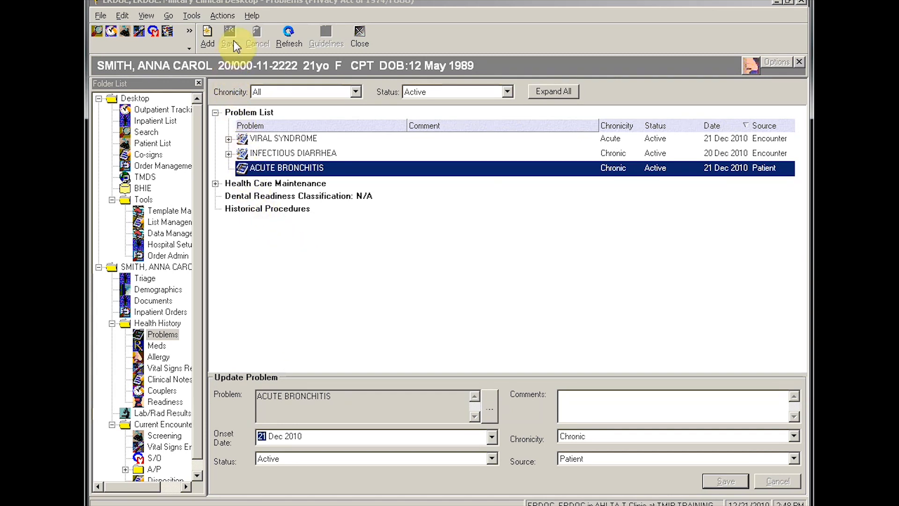
# Step: Add Tonsillectomy 42825 under Historical Procedures via a TONSIL search and save it
pyautogui.click(240, 212)
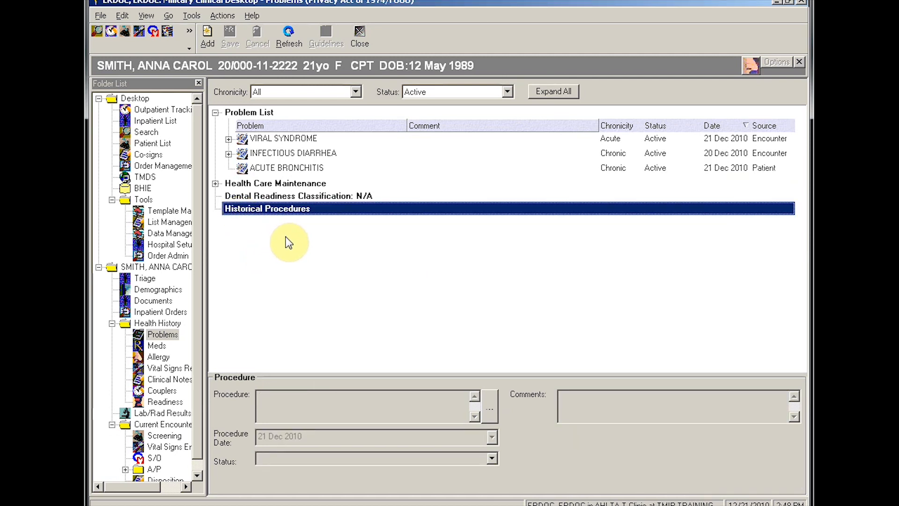
pyautogui.click(207, 33)
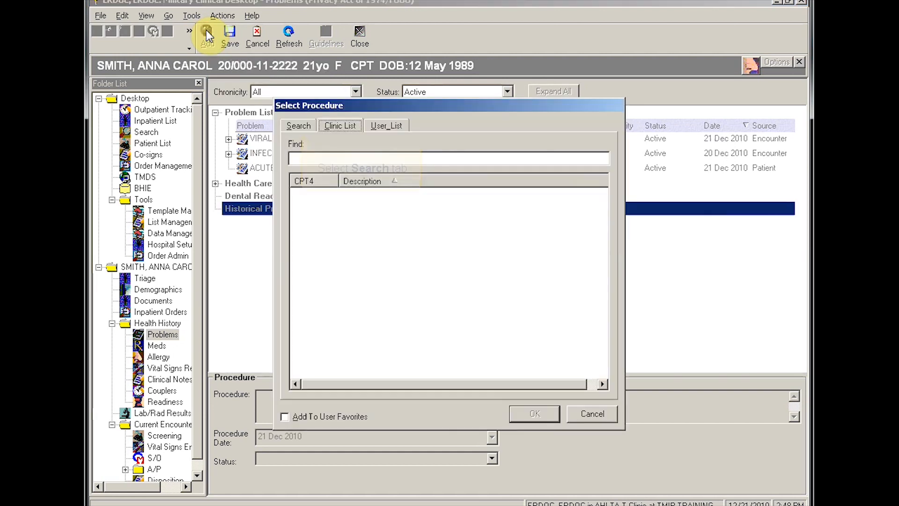
pyautogui.click(299, 125)
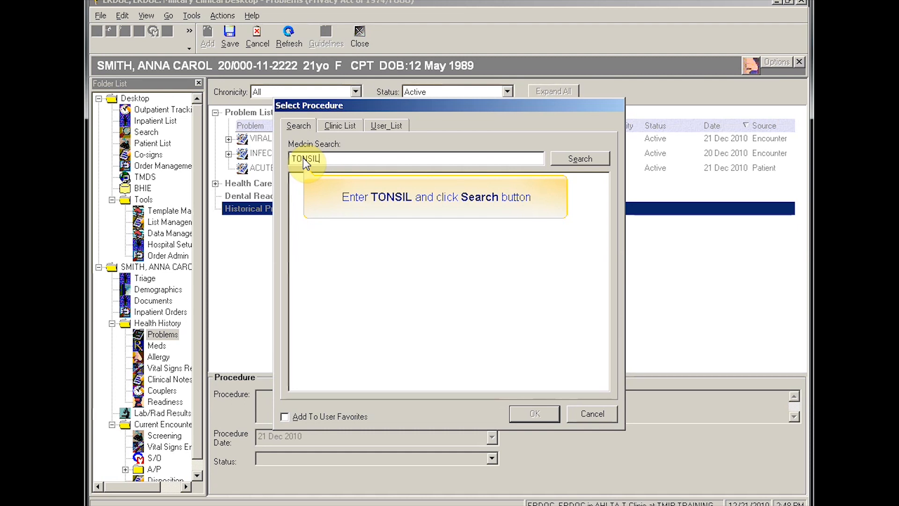
pyautogui.click(557, 159)
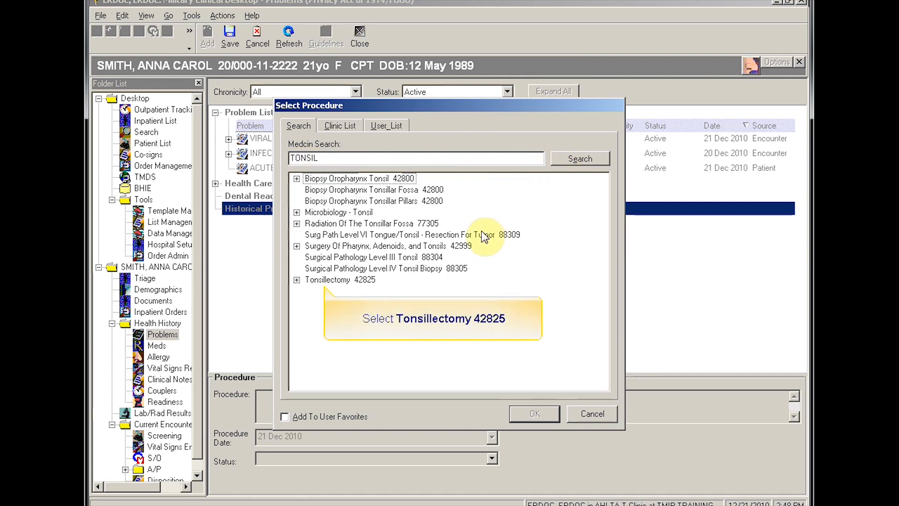
pyautogui.doubleClick(327, 280)
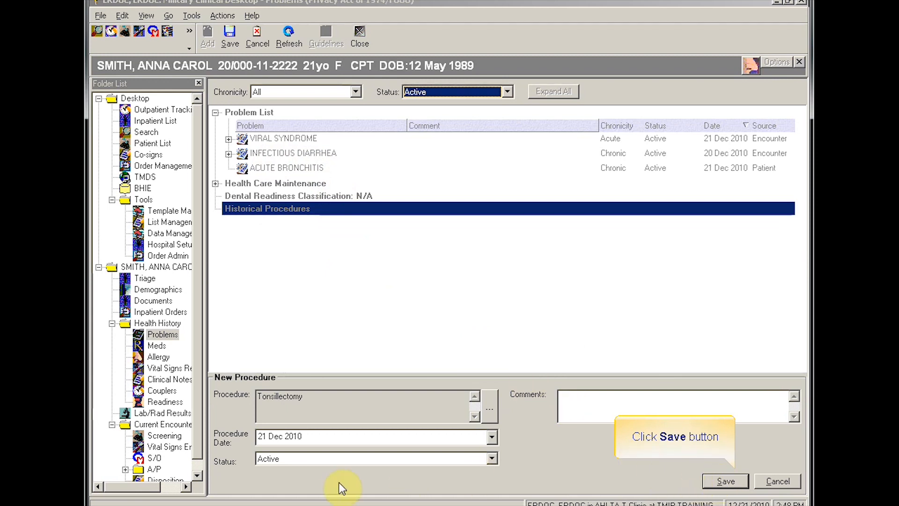
pyautogui.click(714, 481)
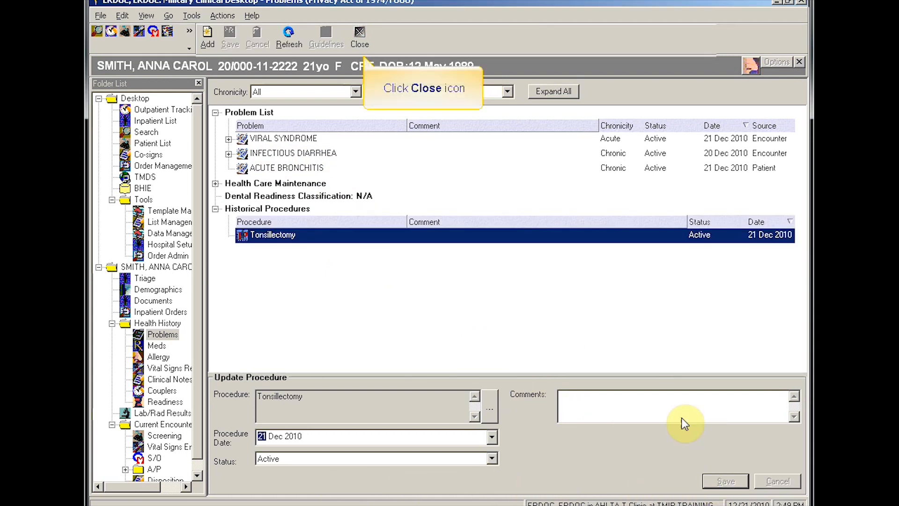
# Step: Close the problems record and open the Meds list under Health History
pyautogui.click(361, 32)
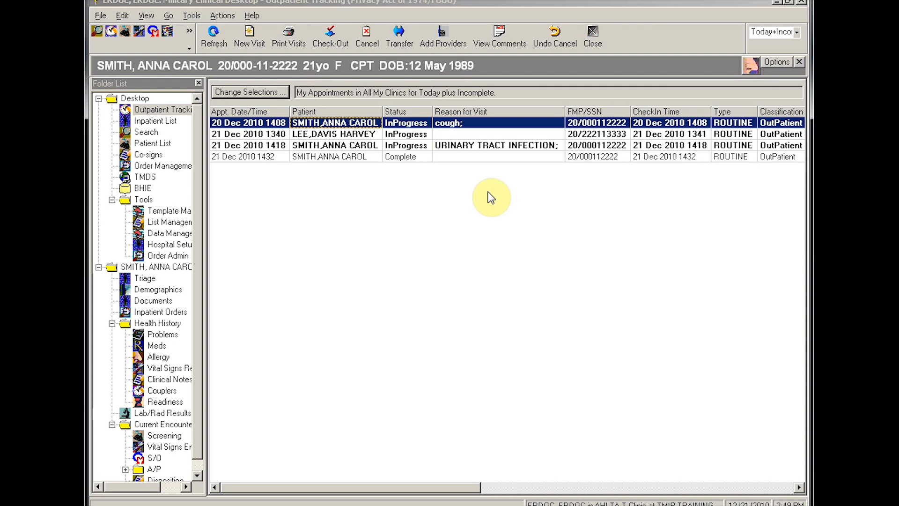
pyautogui.click(159, 345)
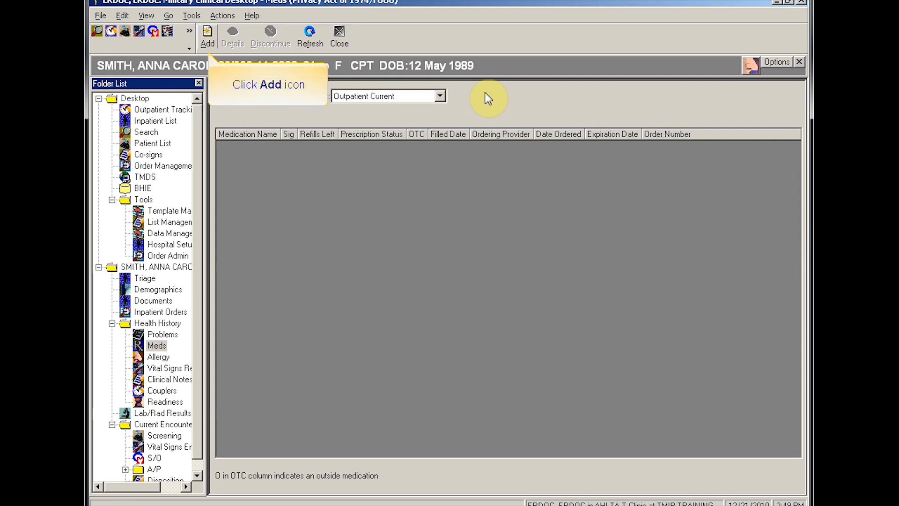
# Step: Record an outside medication, selecting Acetaminophen 325 mg Tab from a TYLENOL search
pyautogui.click(209, 32)
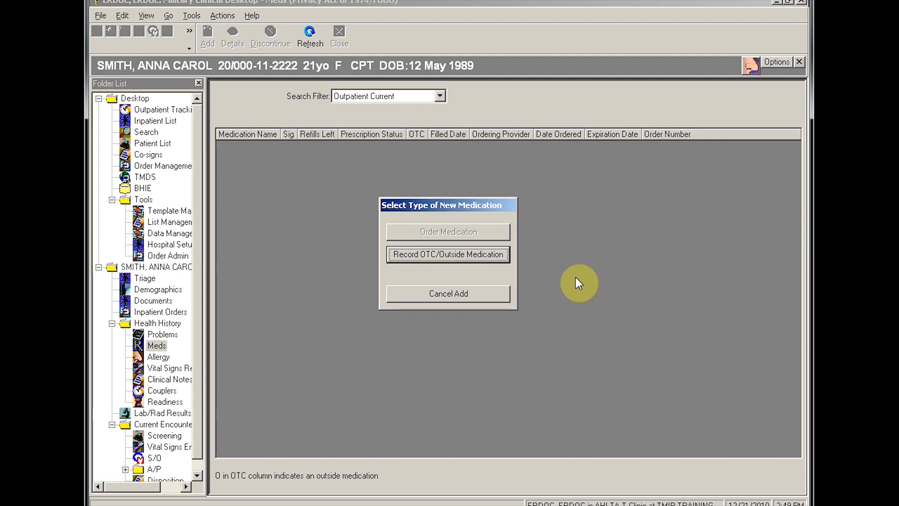
pyautogui.click(448, 254)
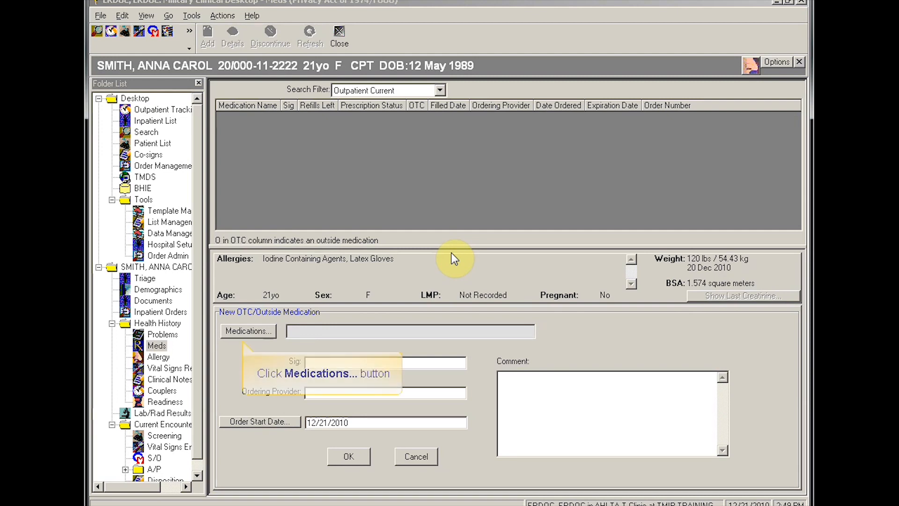
pyautogui.click(243, 333)
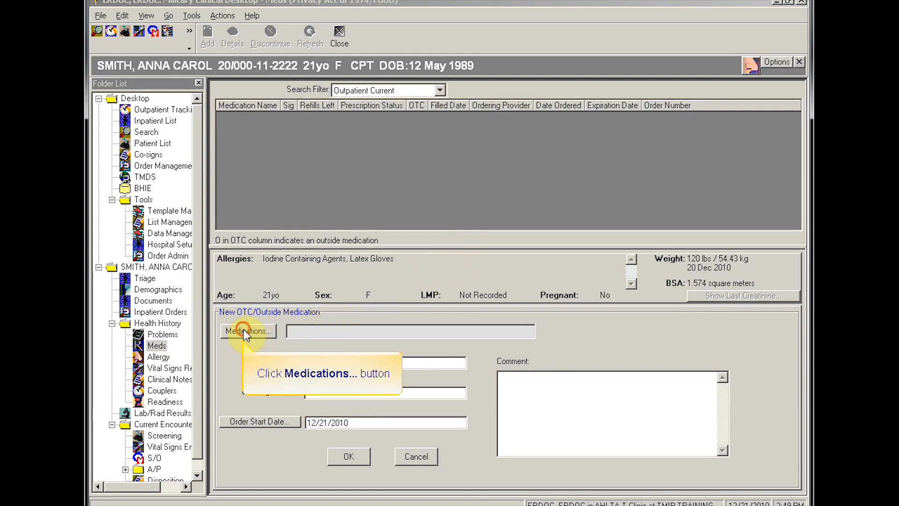
pyautogui.click(299, 150)
pyautogui.write('TYLENOL')
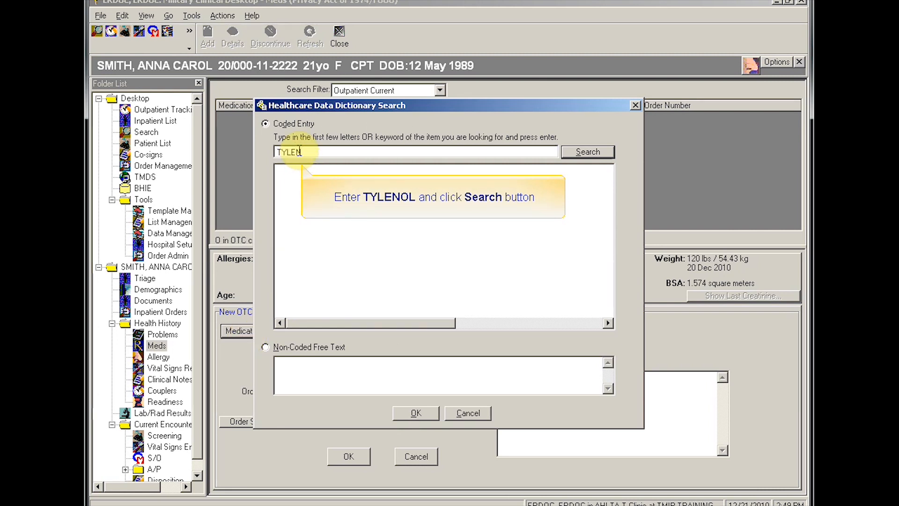
pyautogui.click(575, 152)
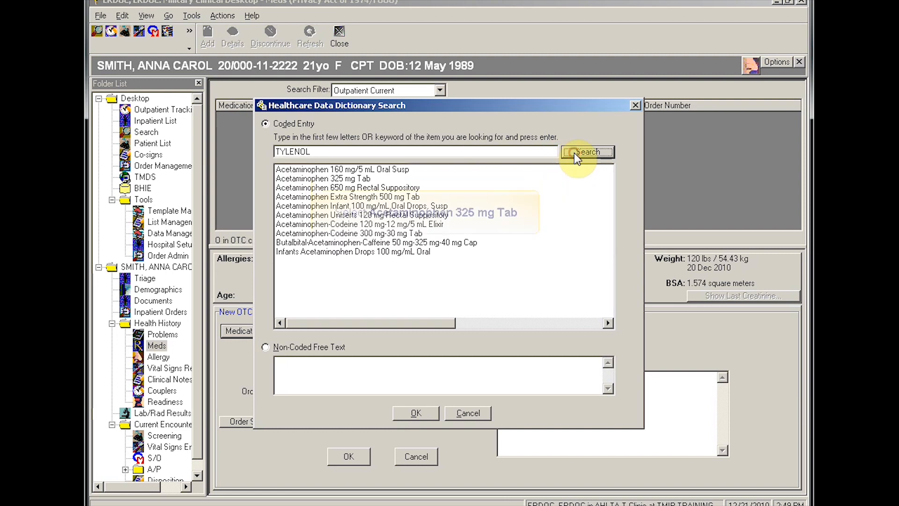
pyautogui.click(304, 179)
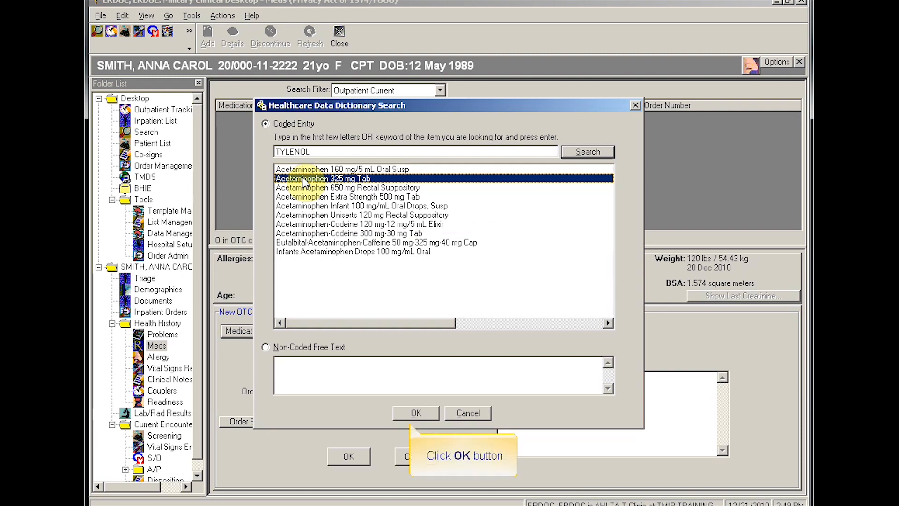
pyautogui.click(414, 413)
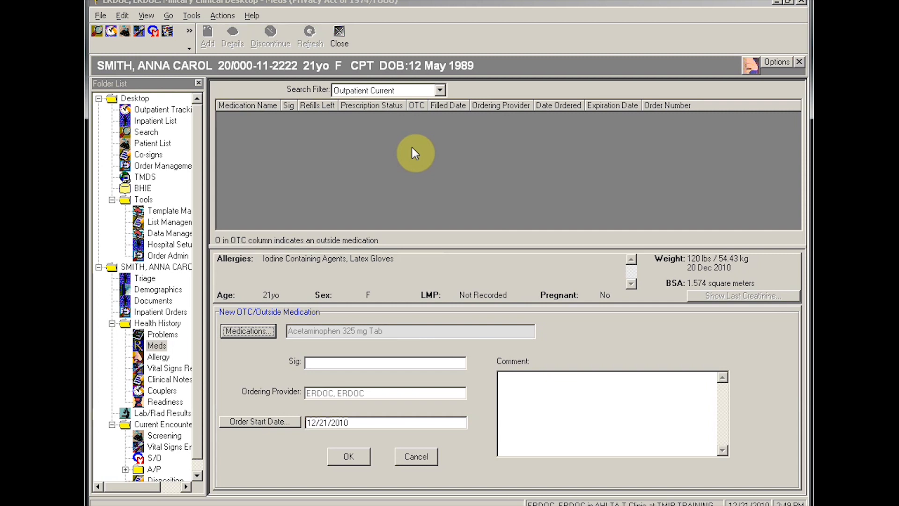
# Step: Enter Sig PRN, set the order start date to 14 Dec 2010, and save the medication
pyautogui.click(349, 364)
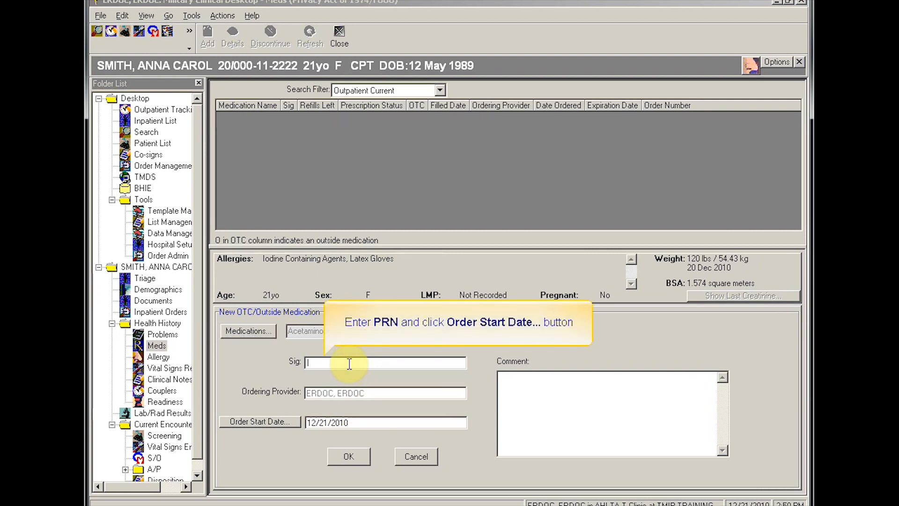
pyautogui.write('PRN')
pyautogui.click(277, 424)
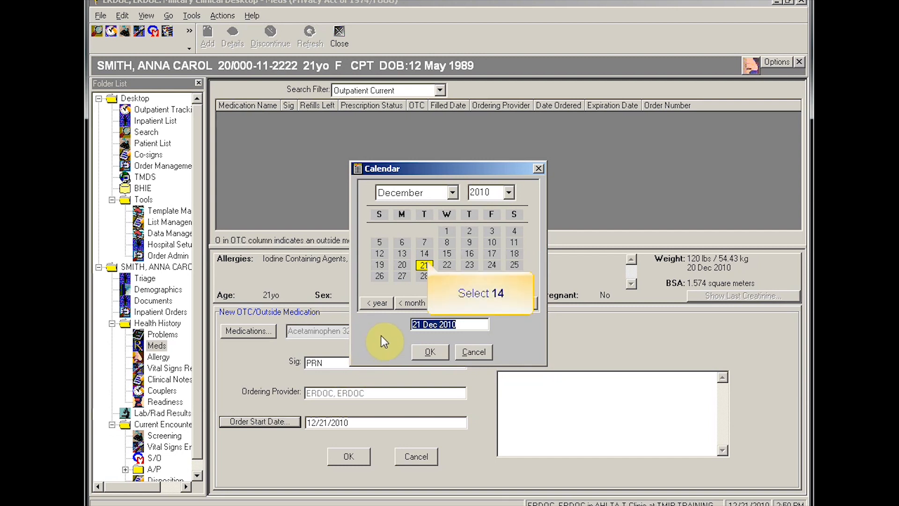
pyautogui.click(424, 253)
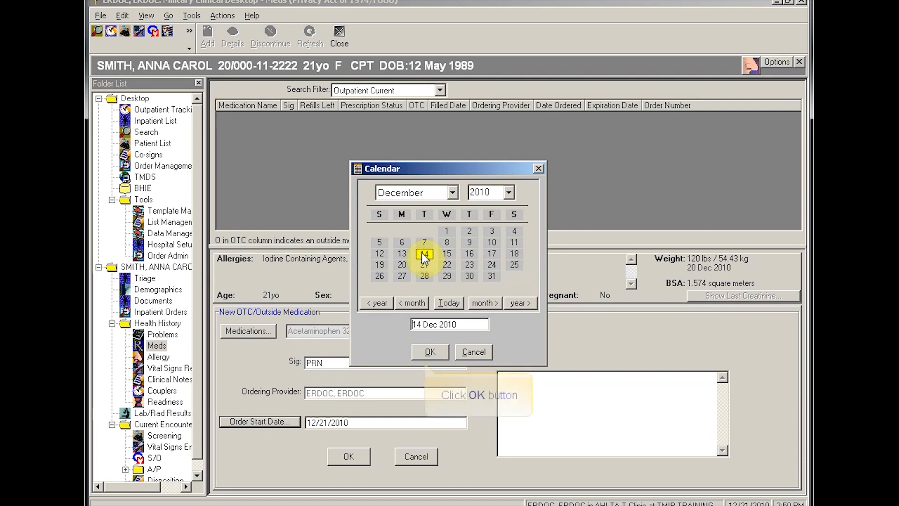
pyautogui.click(424, 351)
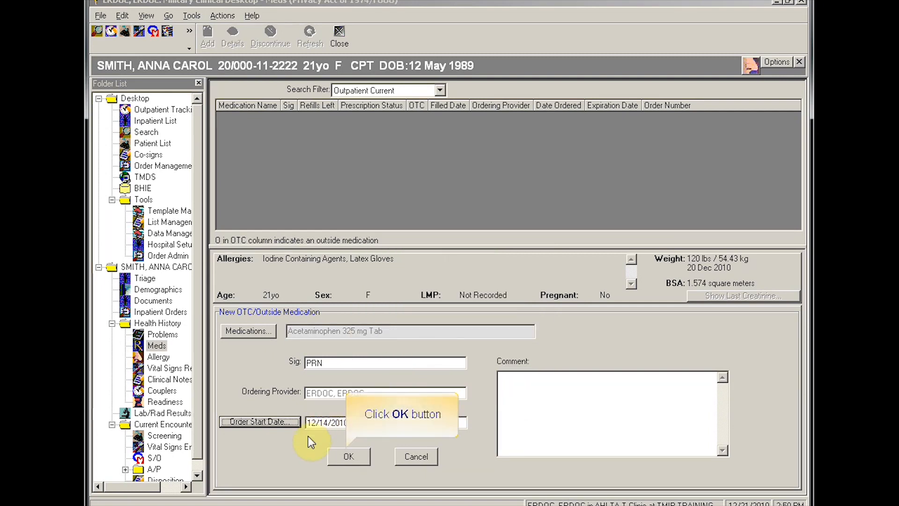
pyautogui.click(349, 456)
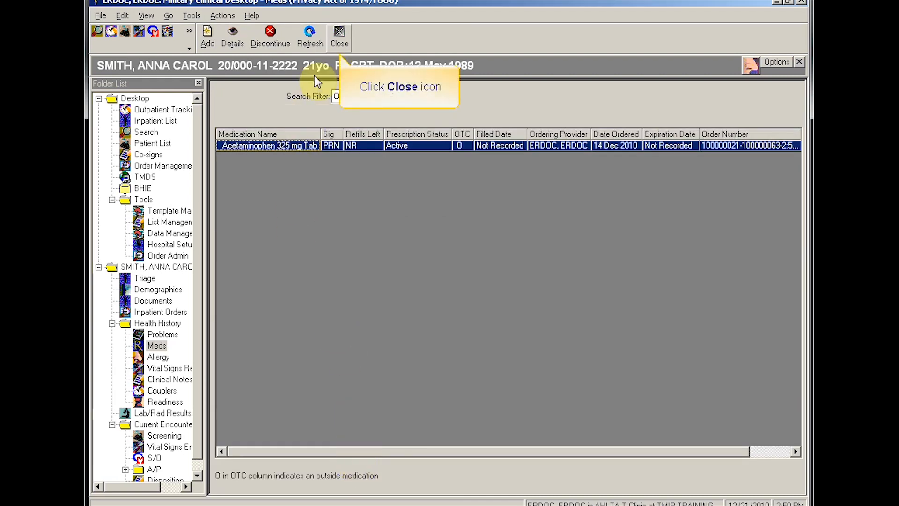
# Step: Open the URINARY TRACT INFECTION encounter's Order Lab tab and select the second CBC W/AUTO DIFF
pyautogui.click(339, 32)
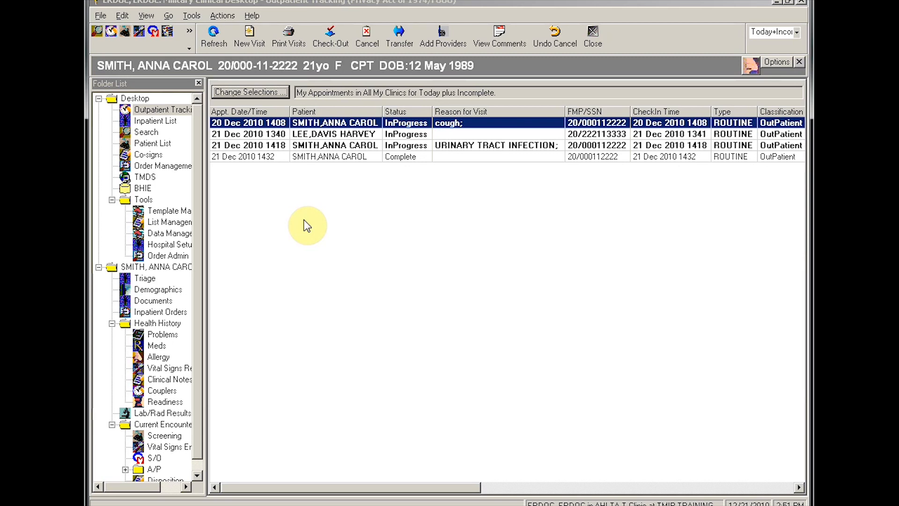
pyautogui.doubleClick(320, 149)
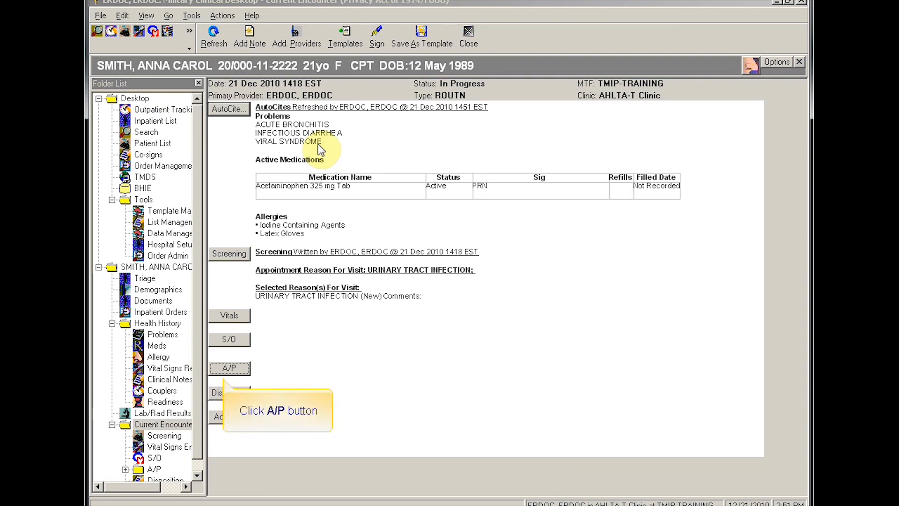
pyautogui.click(231, 369)
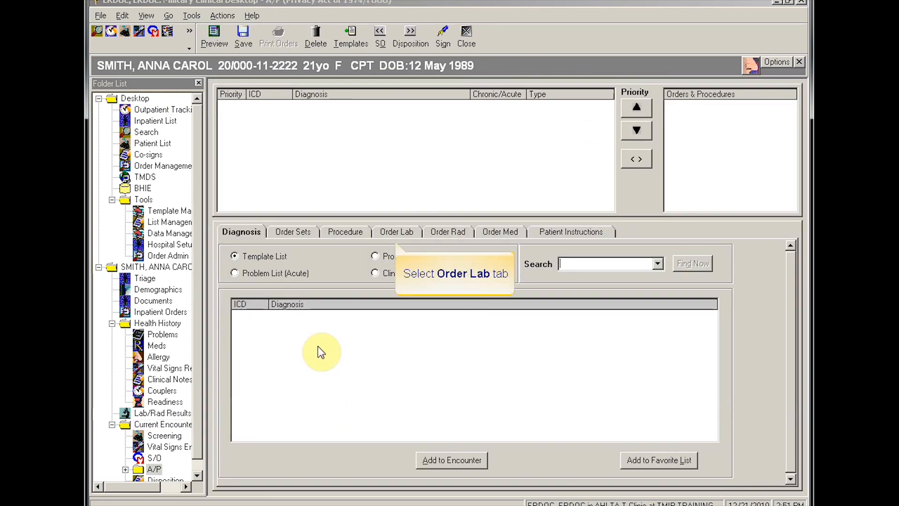
pyautogui.click(400, 232)
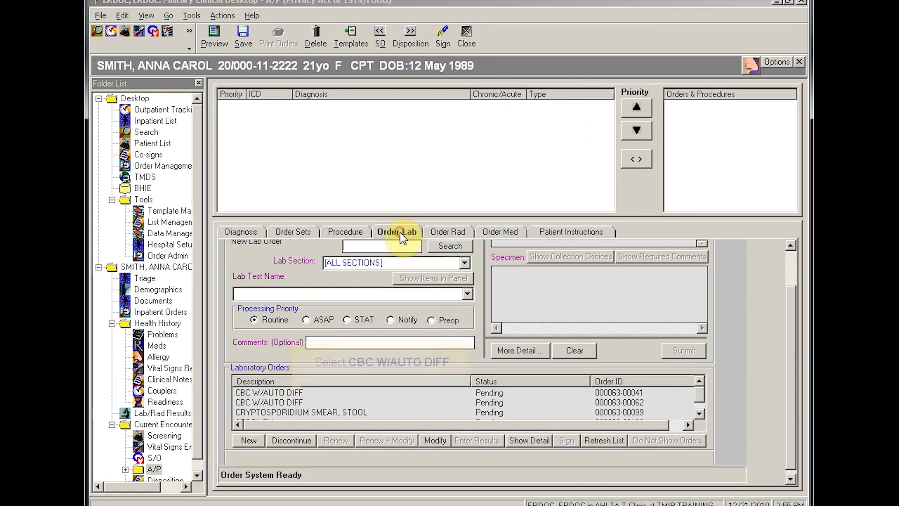
pyautogui.click(280, 401)
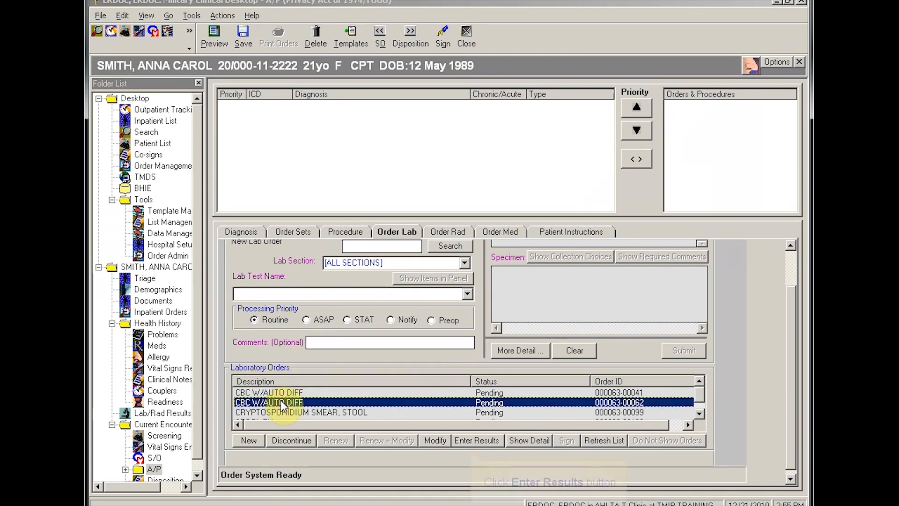
# Step: Enter CBC results WBC 9.2; RBC 5.0, assessed Normal and marked Completed/Addressed
pyautogui.click(477, 440)
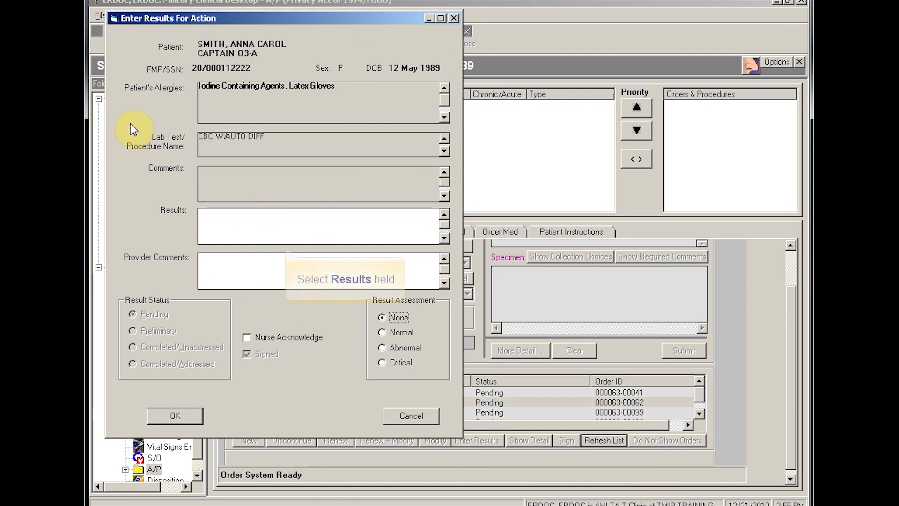
pyautogui.click(275, 234)
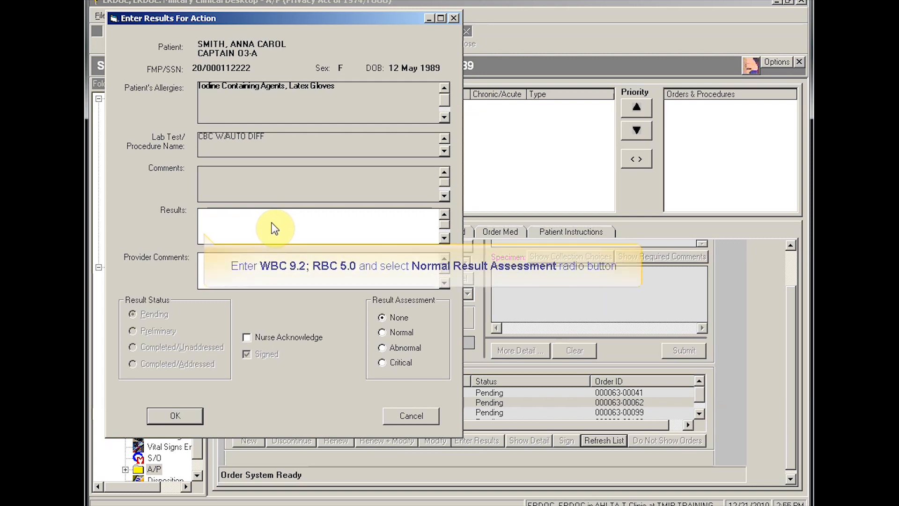
pyautogui.write('WBC')
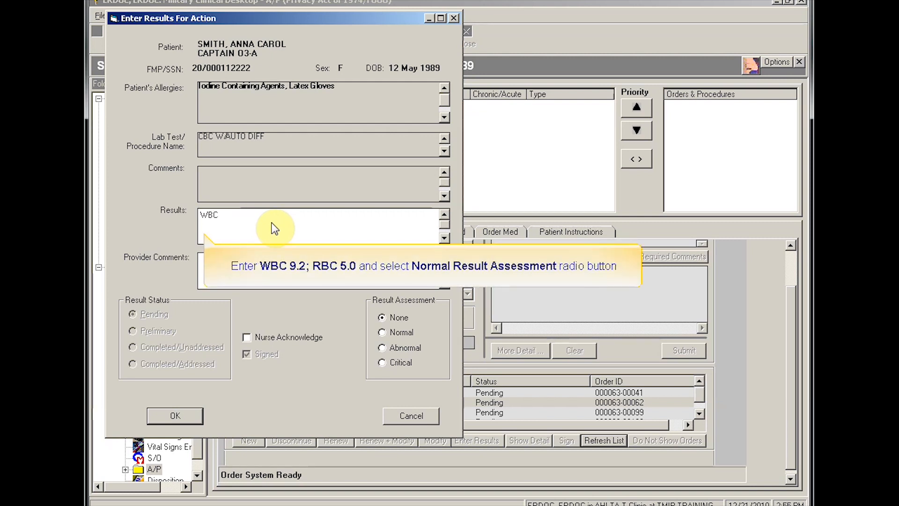
pyautogui.write(' 9.2;')
pyautogui.write(' RE')
pyautogui.write('C 5.0')
pyautogui.click(382, 332)
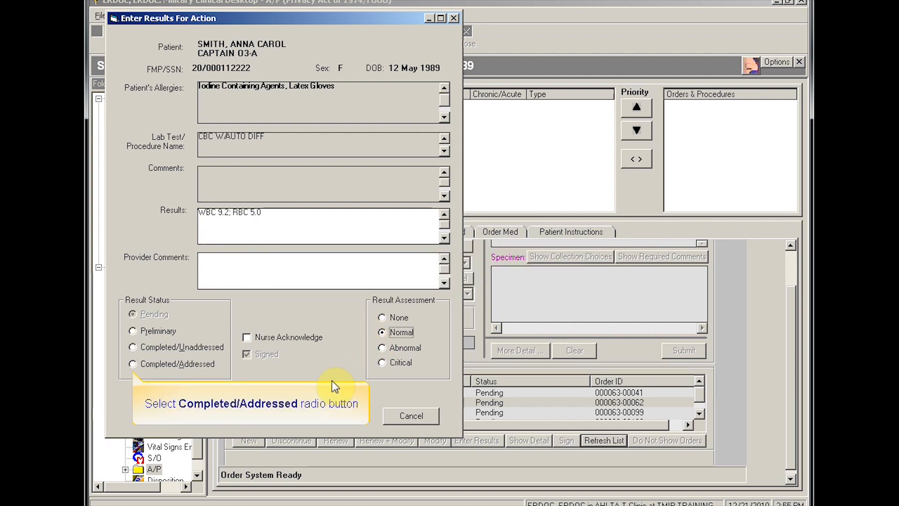
pyautogui.click(132, 365)
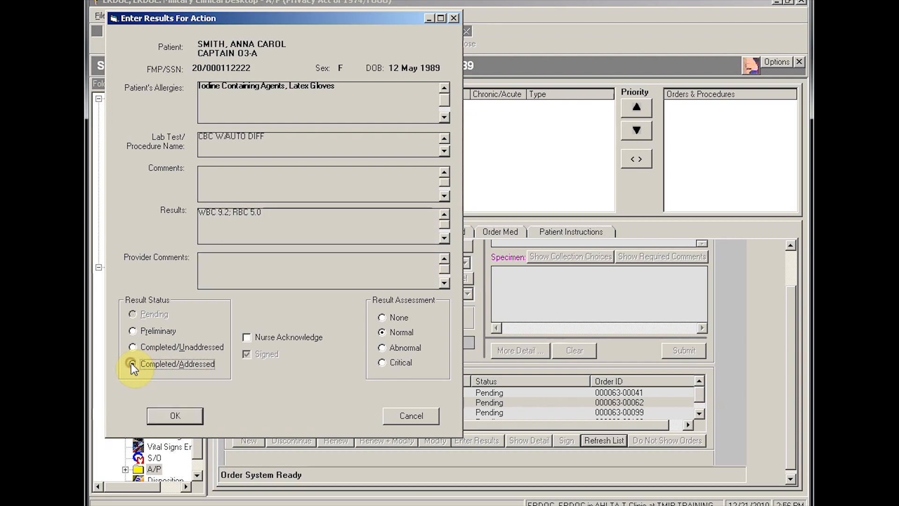
pyautogui.click(191, 413)
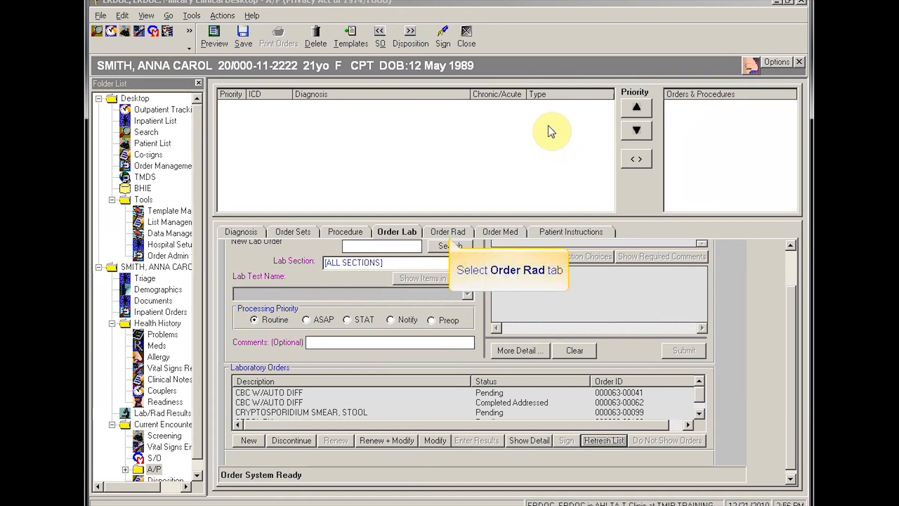
# Step: Enter LUNGS CLEAR for the first CHEST, PA/LAT order, marked Completed/Addressed and Normal
pyautogui.click(454, 231)
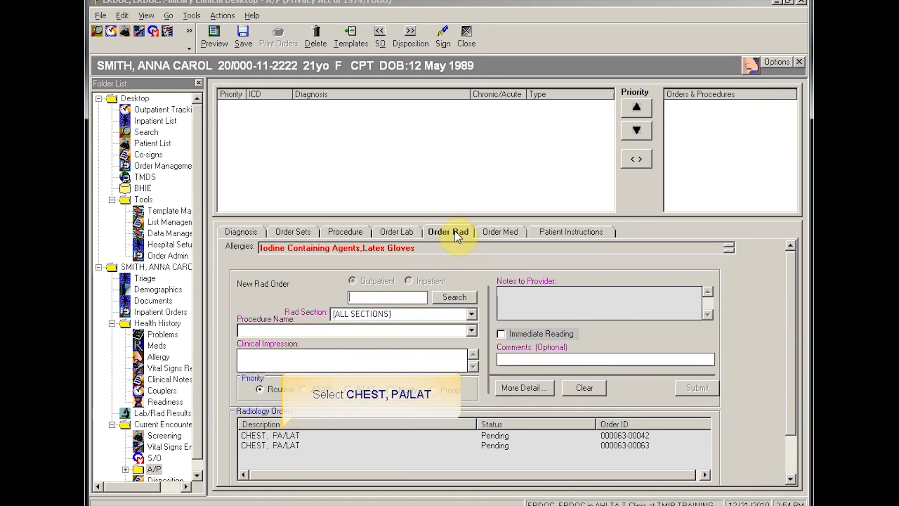
pyautogui.click(275, 436)
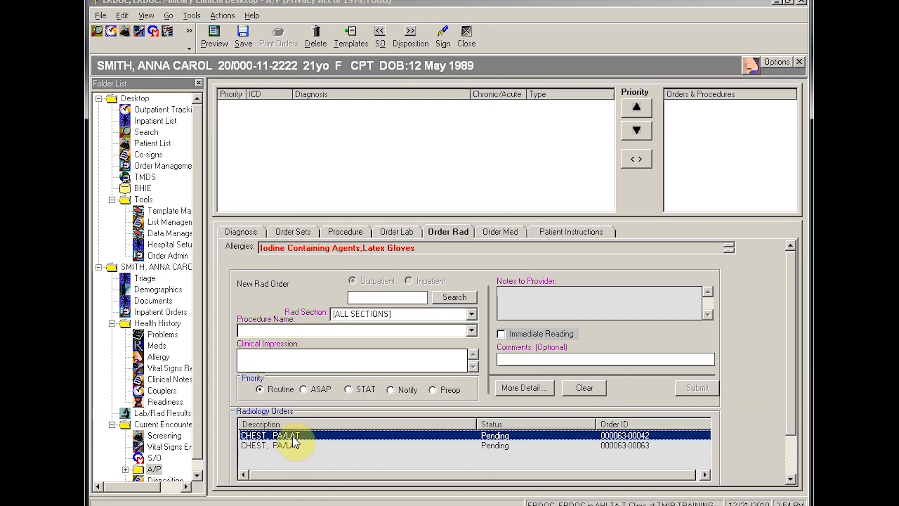
pyautogui.scroll(-2, 432, 457)
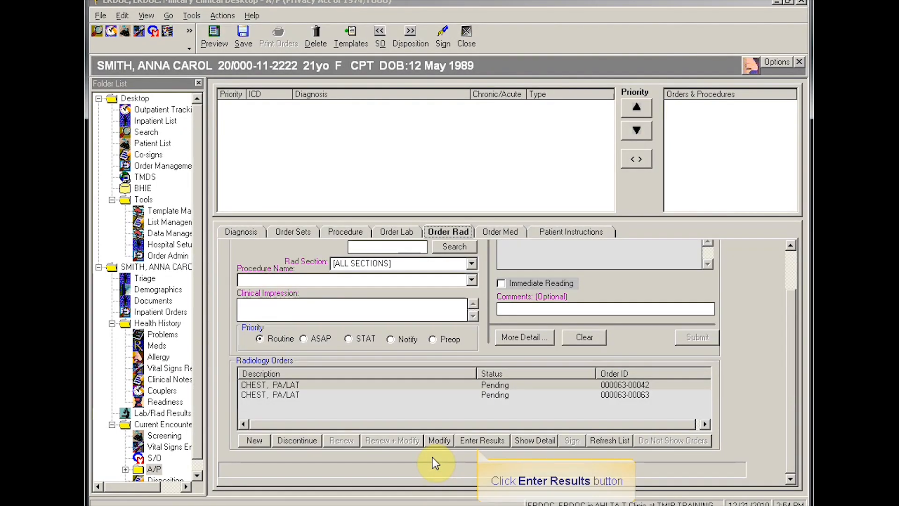
pyautogui.click(482, 441)
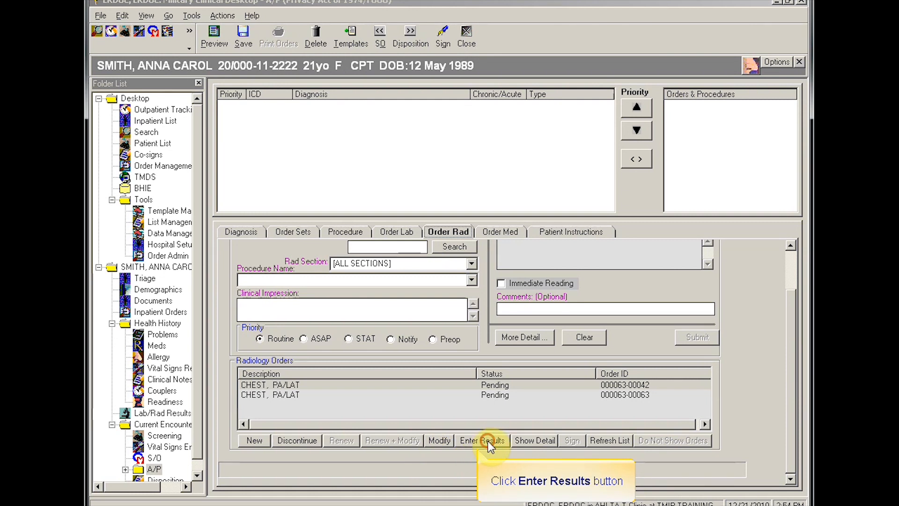
pyautogui.click(363, 322)
pyautogui.write('LUNGS CLEAR')
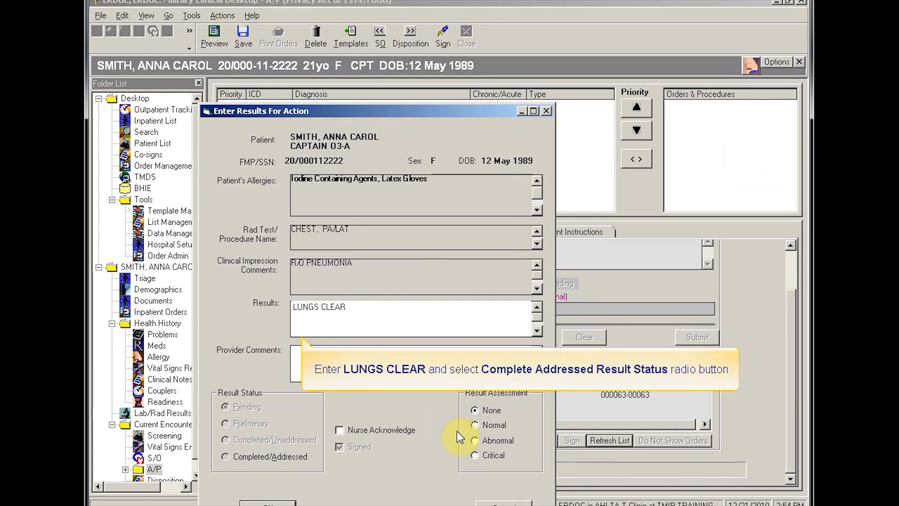
pyautogui.click(261, 456)
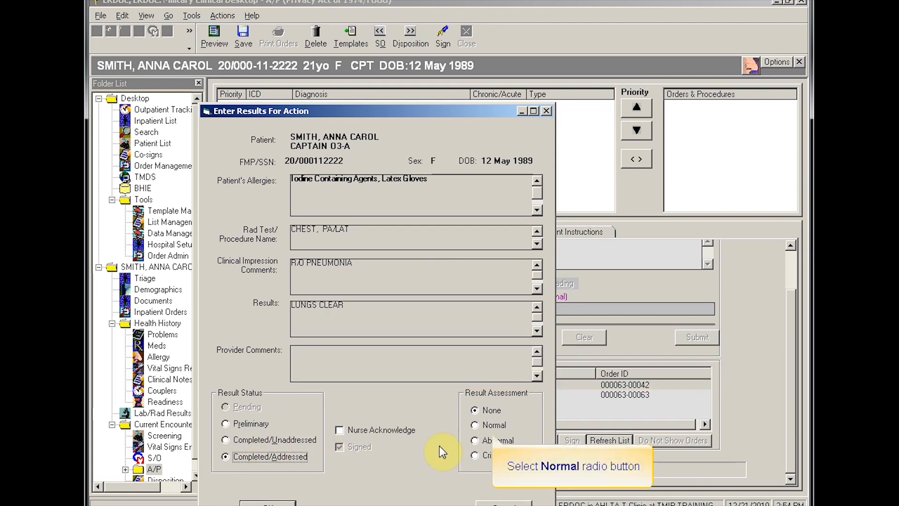
pyautogui.click(475, 425)
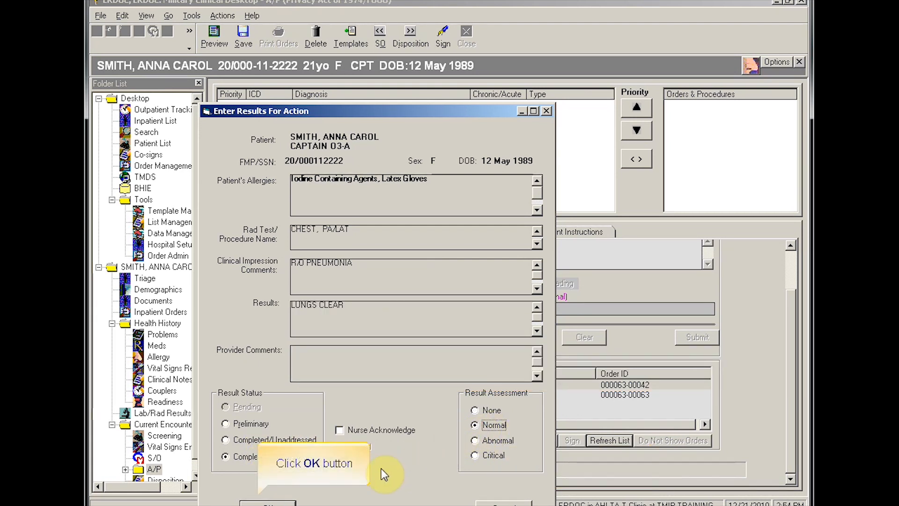
pyautogui.click(279, 503)
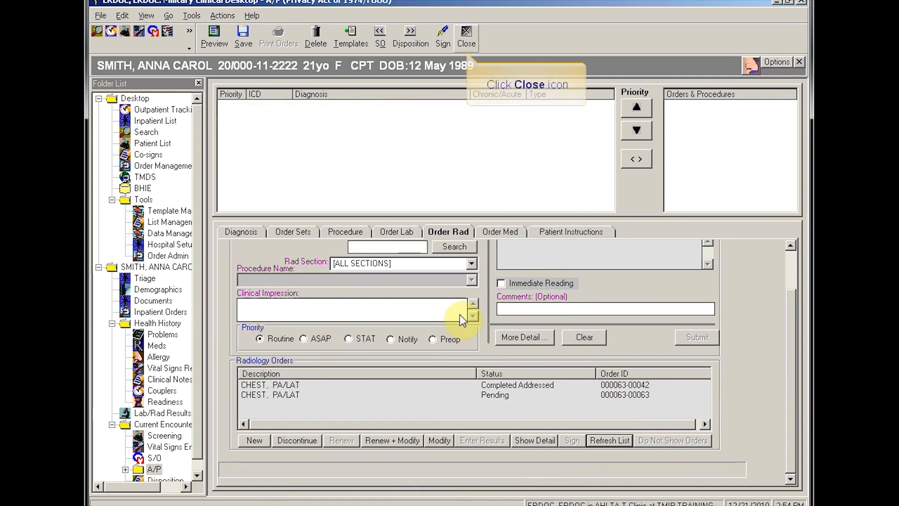
# Step: Cite the completed CBC W/AUTO DIFF lab result (WBC 9.2, RBC 5.0) into the encounter note
pyautogui.click(466, 39)
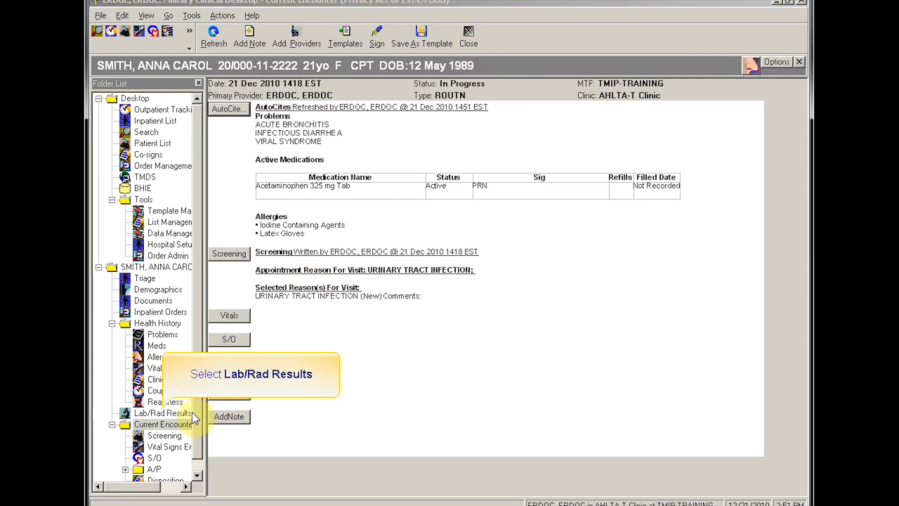
pyautogui.click(166, 413)
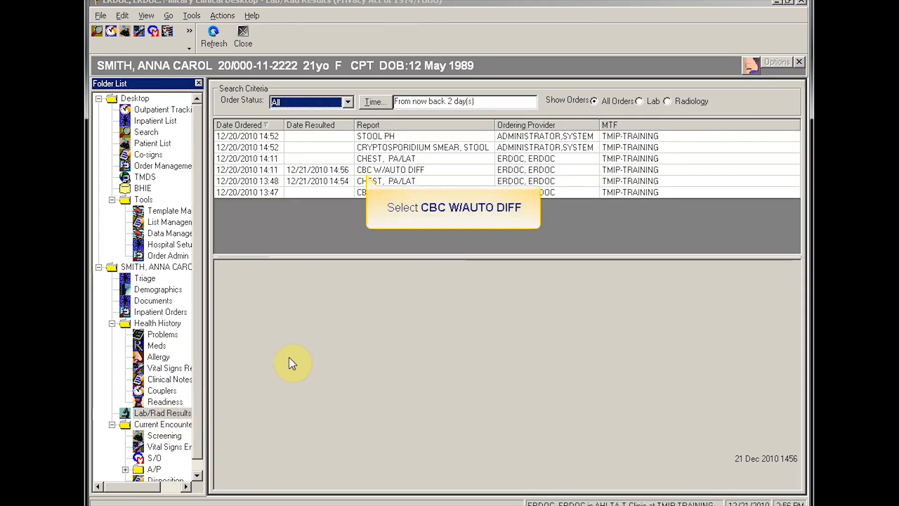
pyautogui.click(394, 171)
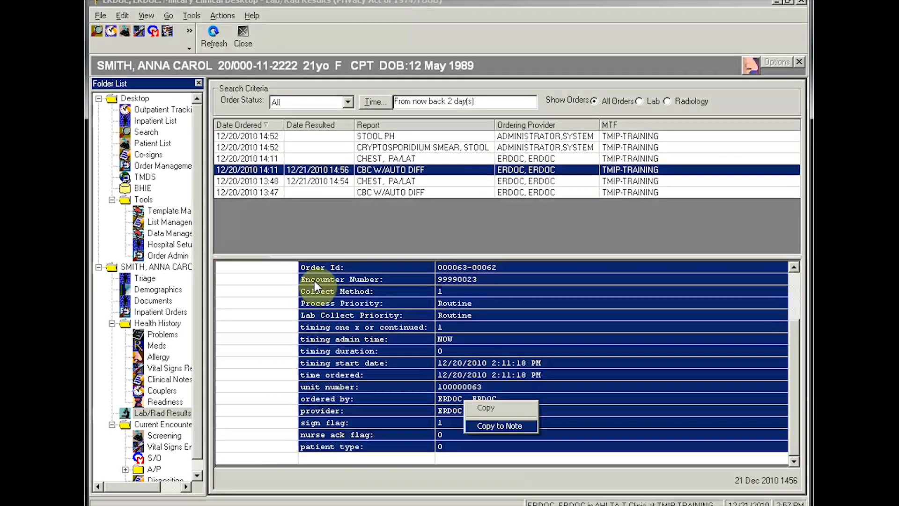
pyautogui.click(524, 424)
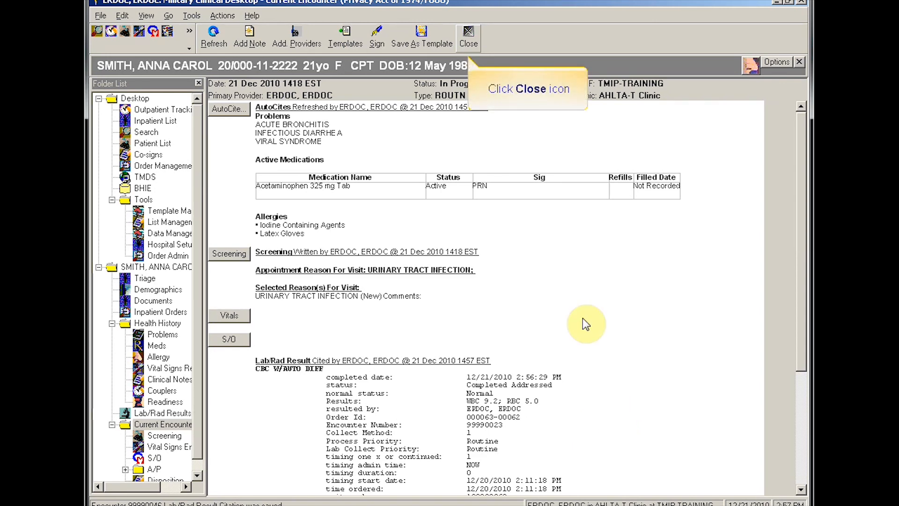
# Step: Close the encounter note to return to the Outpatient Tracking appointment list
pyautogui.click(467, 37)
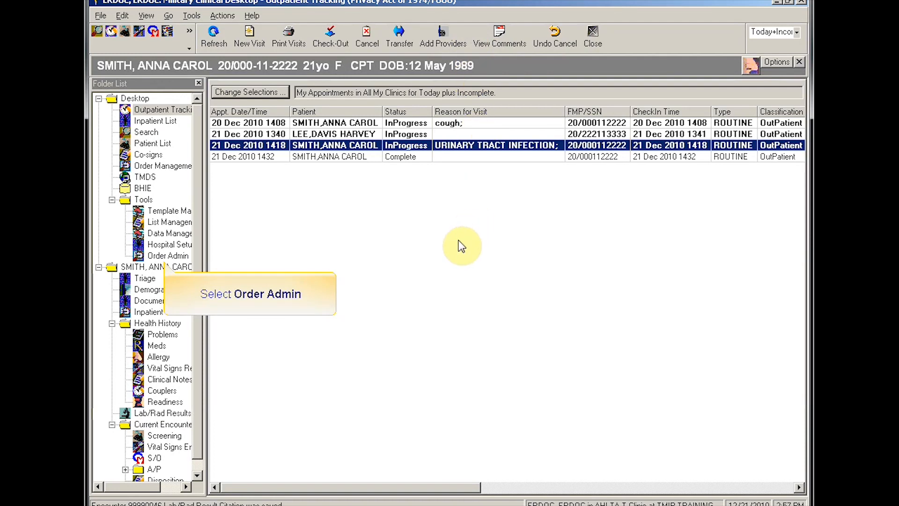
# Step: Bring up Order Admin's Other Order list with Activity, Condition, Consult and Diet orders
pyautogui.click(173, 257)
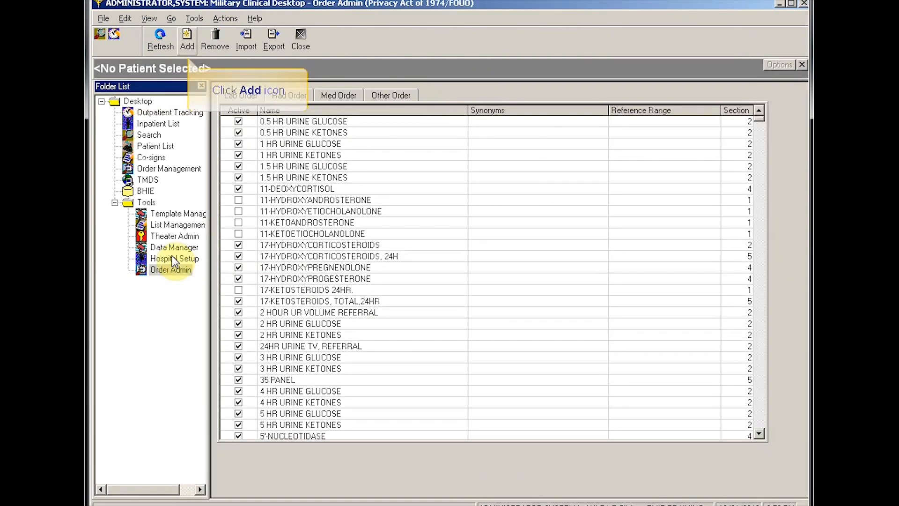
pyautogui.click(186, 42)
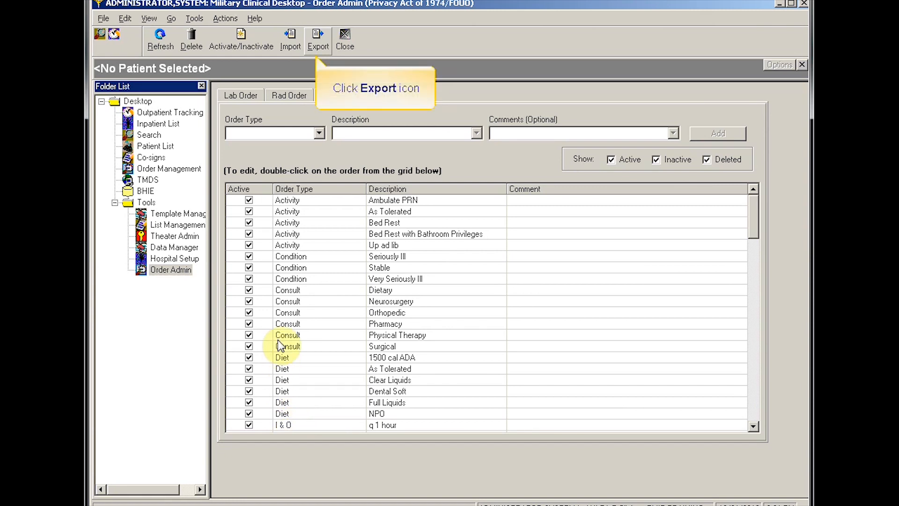
# Step: Export all 108 Other Order rows to the Excel spreadsheet OtherBooks.xls
pyautogui.click(318, 43)
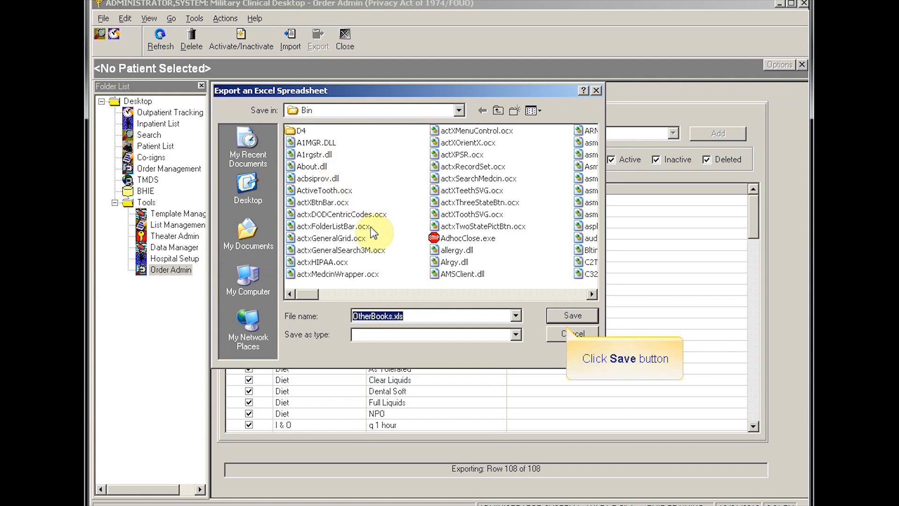
pyautogui.click(570, 315)
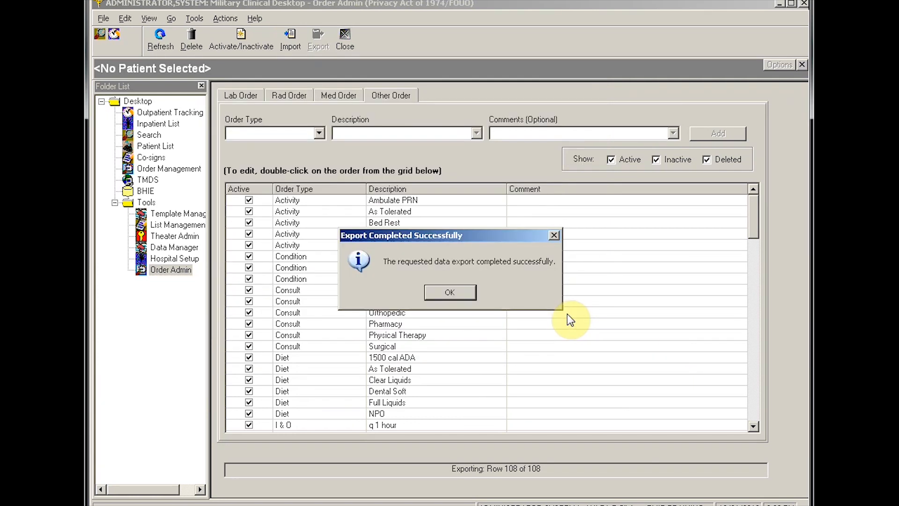
pyautogui.click(440, 295)
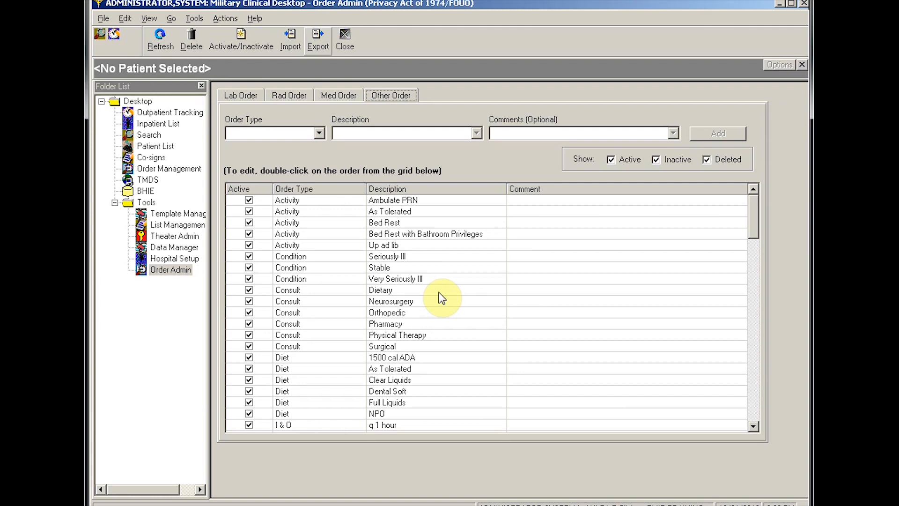
# Step: Import orders from OtherBooks.xls in the Bin folder, then close Order Admin
pyautogui.click(291, 36)
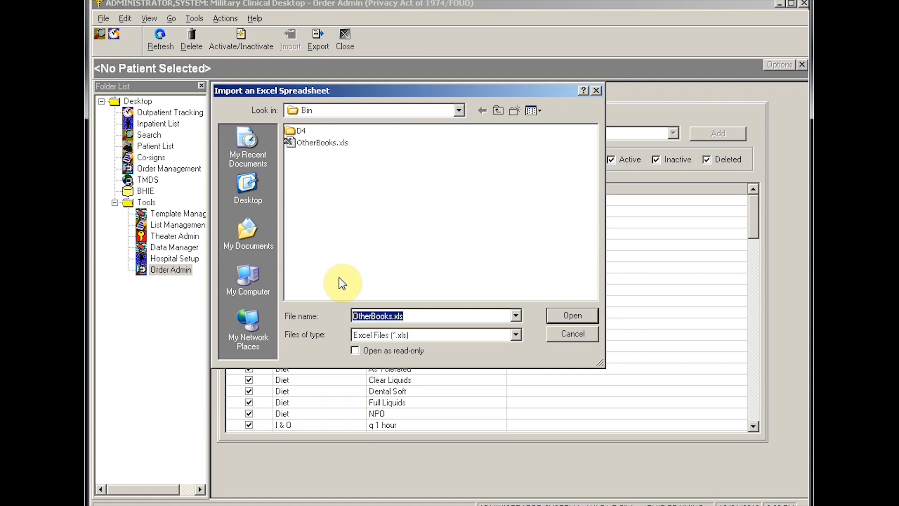
pyautogui.click(318, 142)
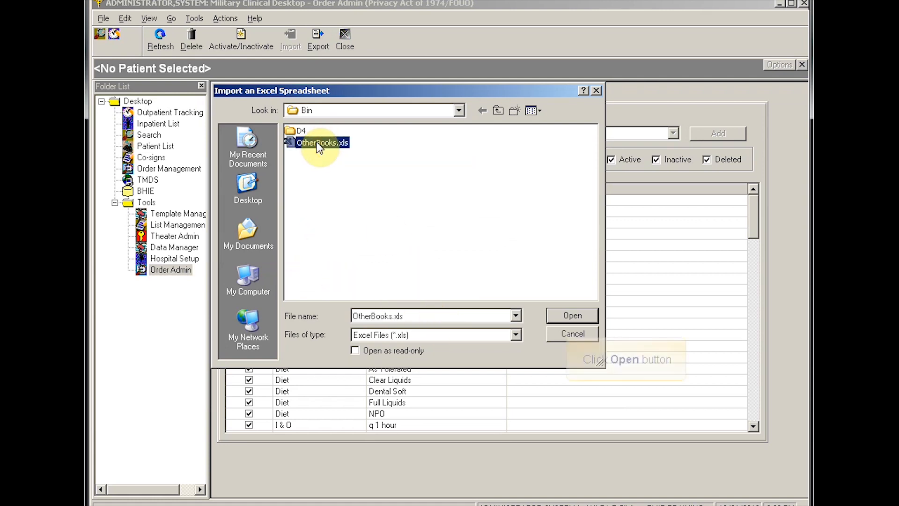
pyautogui.click(554, 322)
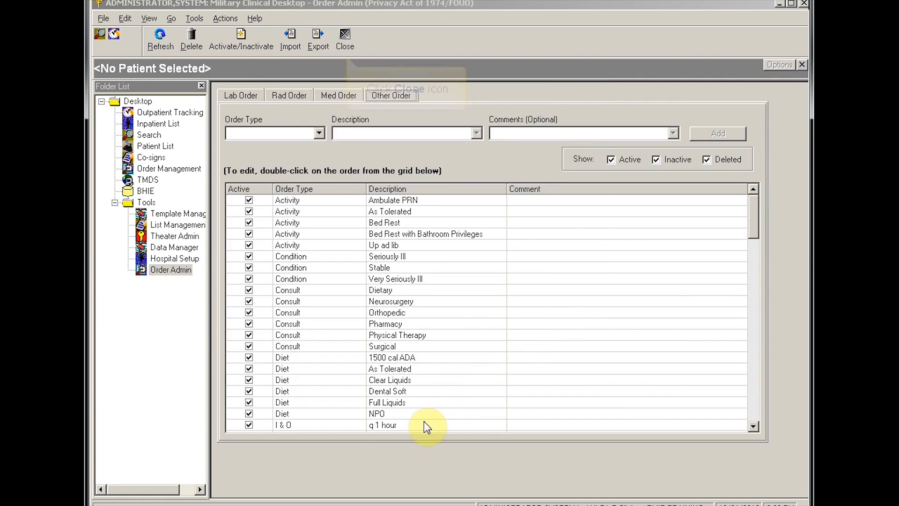
pyautogui.click(344, 36)
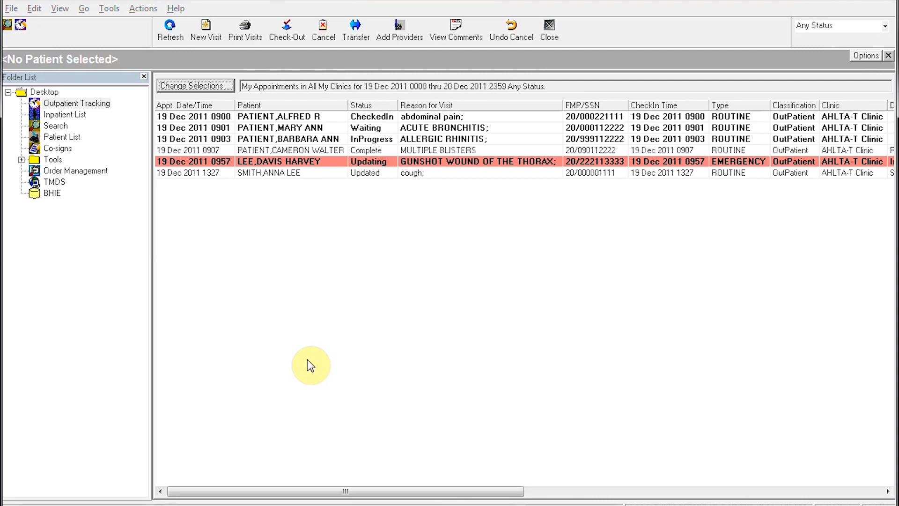
# Step: Open the gunshot-wound patient's encounter and its blank MACE screening form
pyautogui.doubleClick(253, 163)
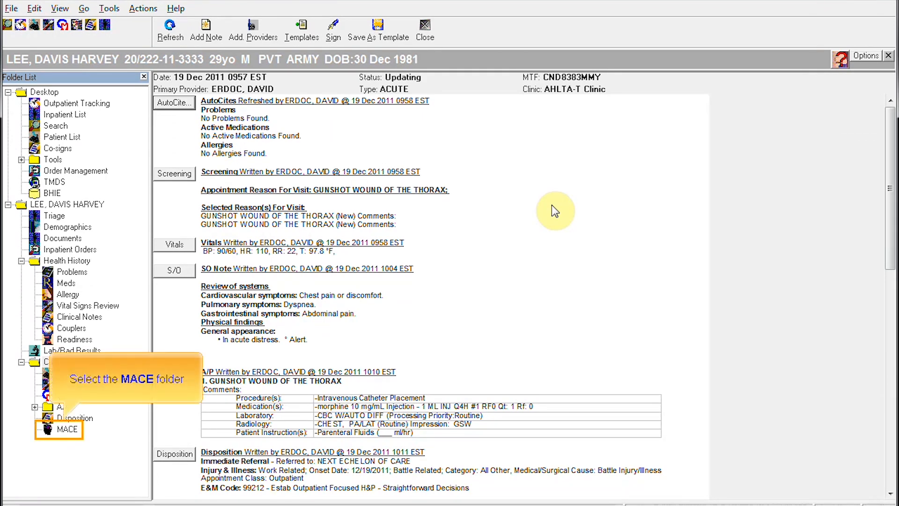
pyautogui.click(67, 435)
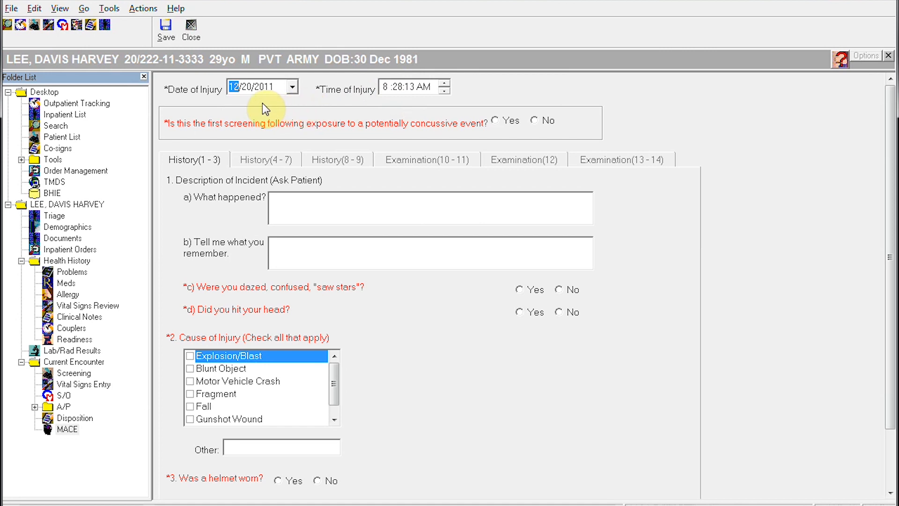
# Step: Set injury date 12/19/2011, time 6:28:13 AM, and answer Yes to first screening
pyautogui.click(246, 86)
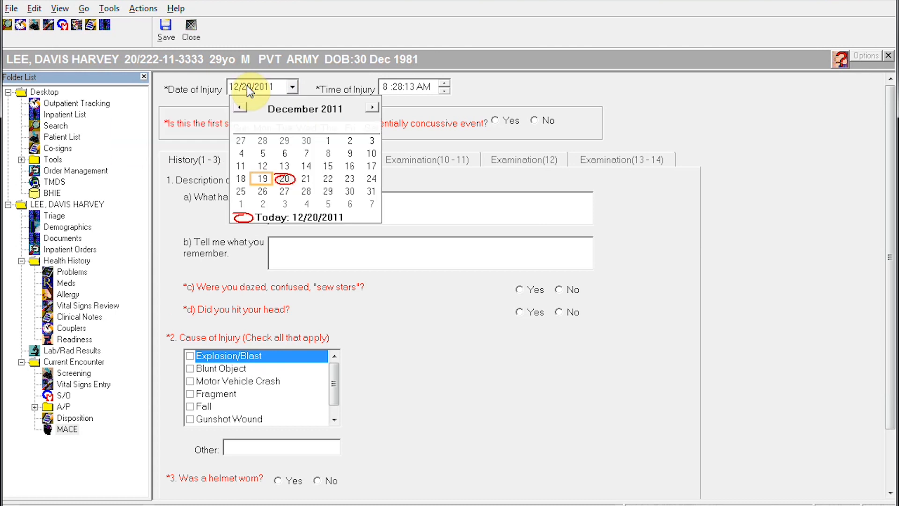
pyautogui.click(261, 178)
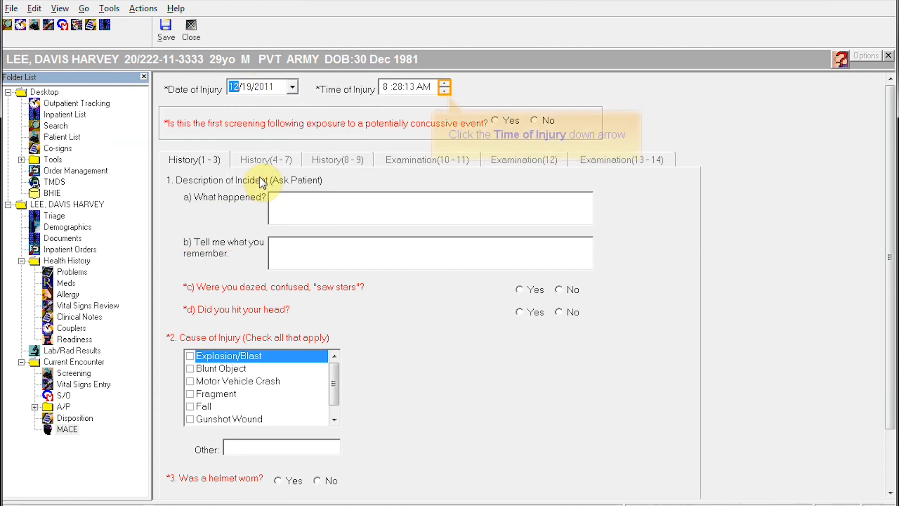
pyautogui.click(445, 91)
pyautogui.click(445, 91)
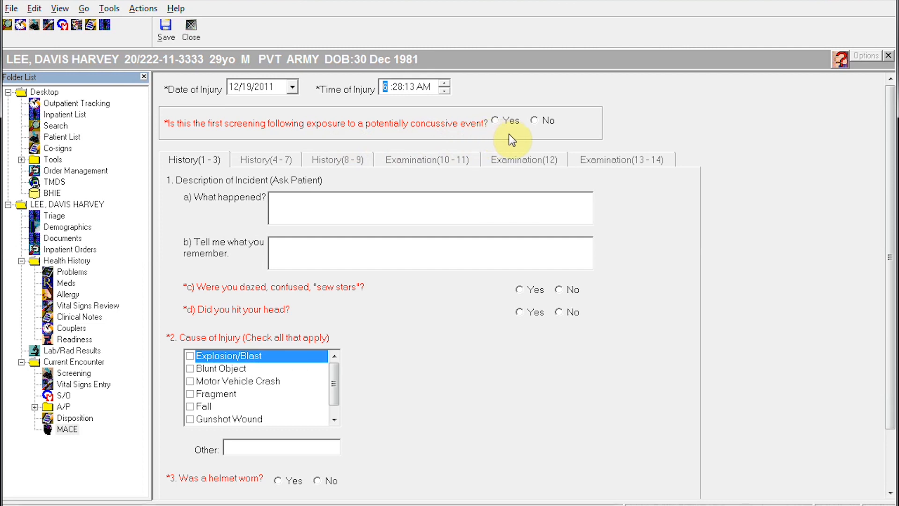
pyautogui.click(495, 121)
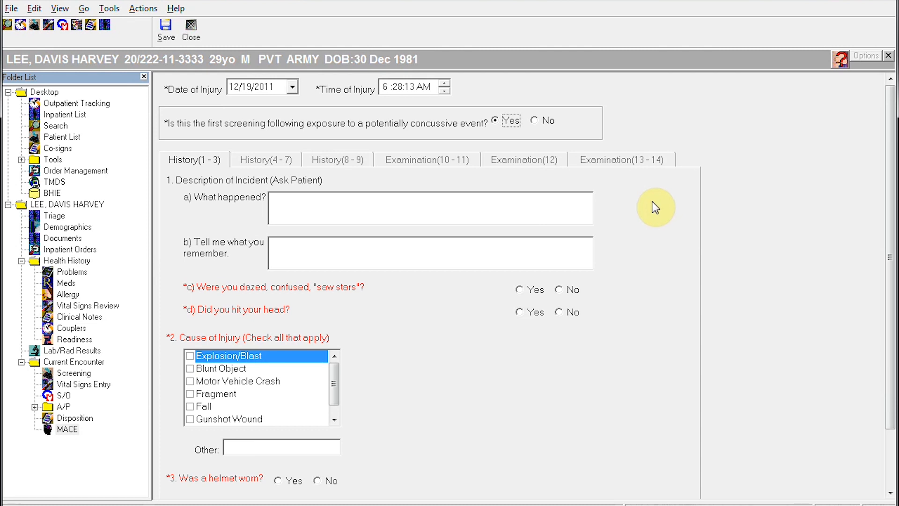
# Step: Describe what happened as 'PT RECEIVED GSW TO UPPER CHEST'
pyautogui.click(299, 202)
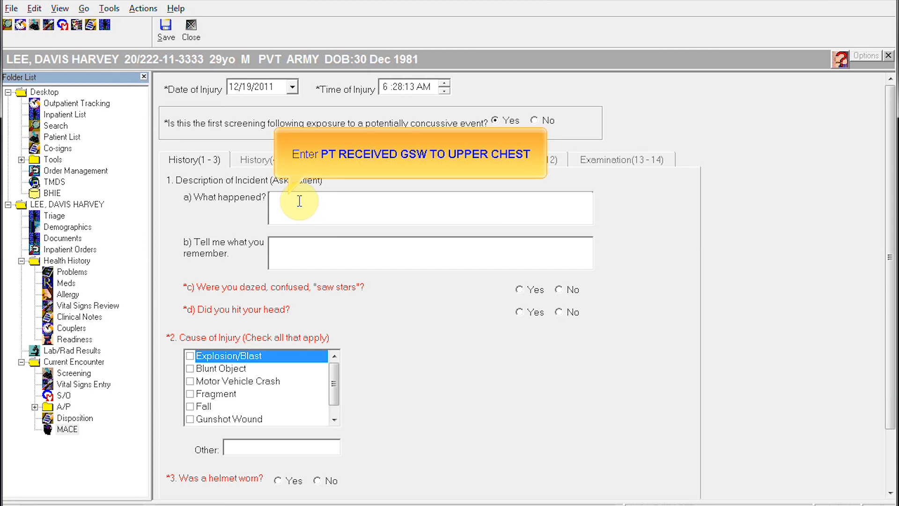
pyautogui.write('PT RECEIVED GW')
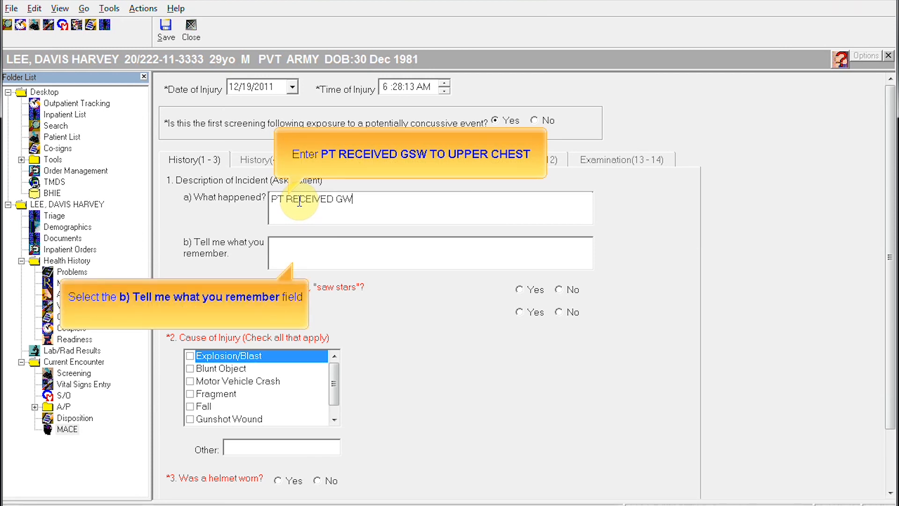
pyautogui.press('BackSpace')
pyautogui.write('SW TO UPPER CHEST')
# Step: Record the recollection 'PT REMEMBERS BEING SHOT AND THEN NOTHING UNTIL IN THE ER'
pyautogui.click(307, 258)
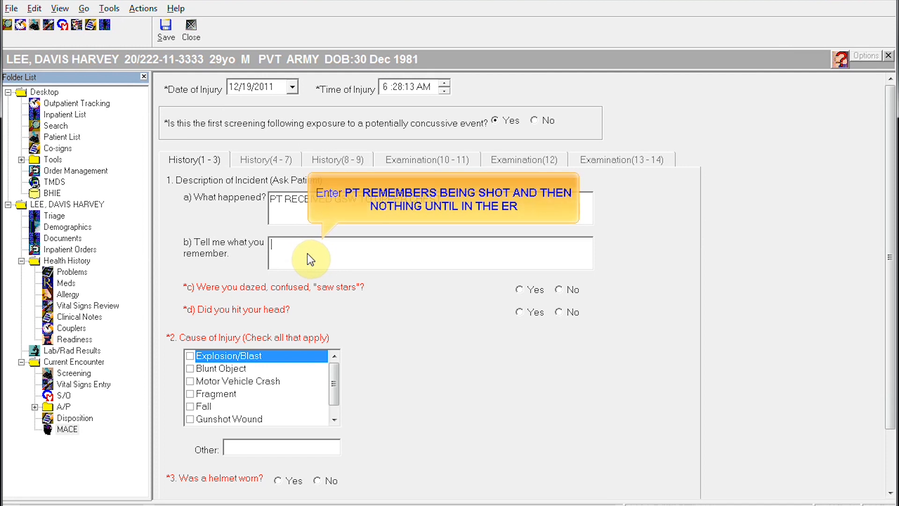
pyautogui.write('PT REMEMBERS BEING SHOT T')
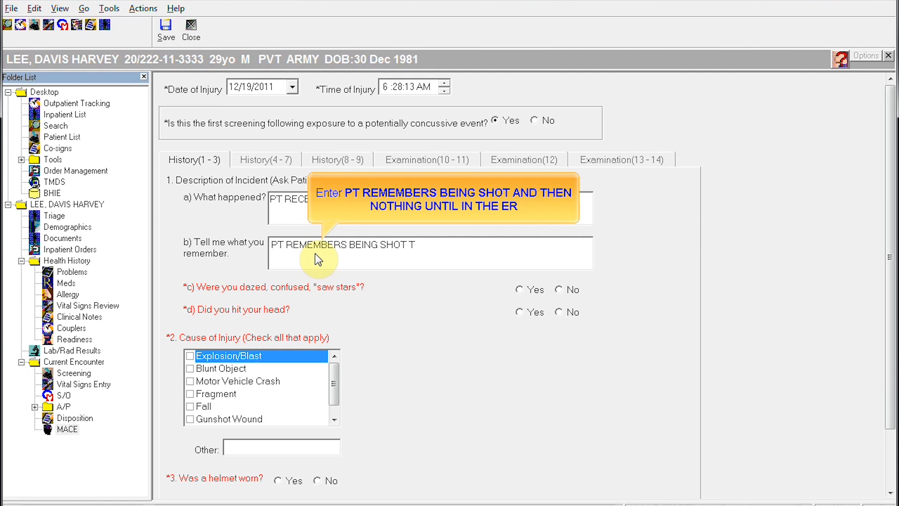
pyautogui.press('BackSpace')
pyautogui.write('AND THEN NOTH')
pyautogui.write('ING UNTIL IN THE ER')
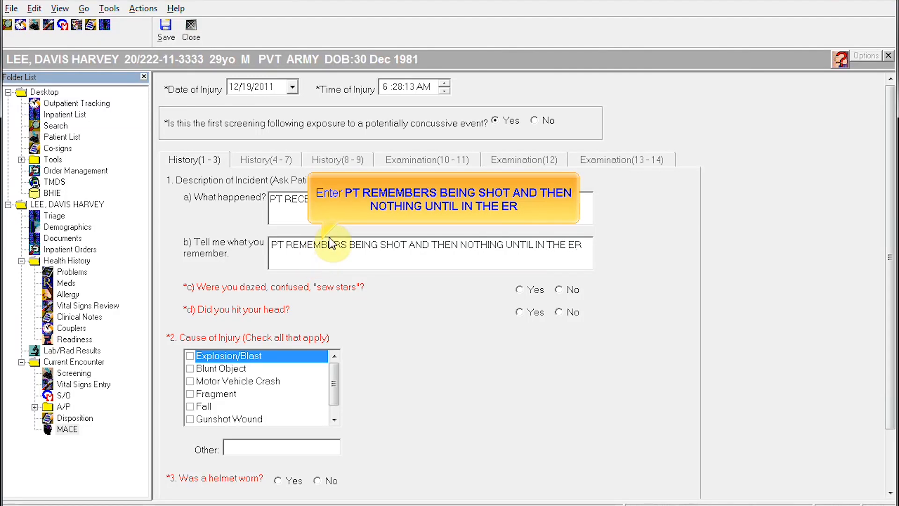
pyautogui.click(417, 262)
pyautogui.click(417, 293)
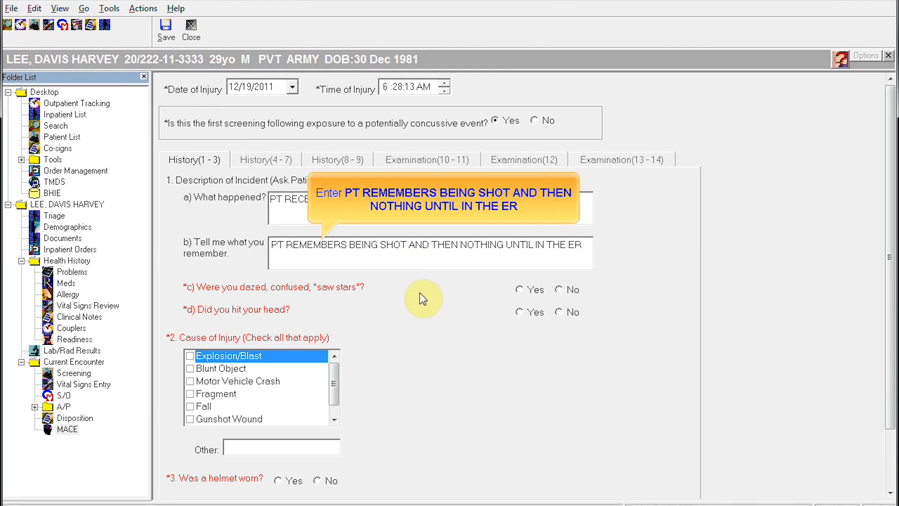
# Step: Answer Yes to dazed and head hit, mark Gunshot Wound, and record a Kevlar/ACH helmet
pyautogui.click(520, 289)
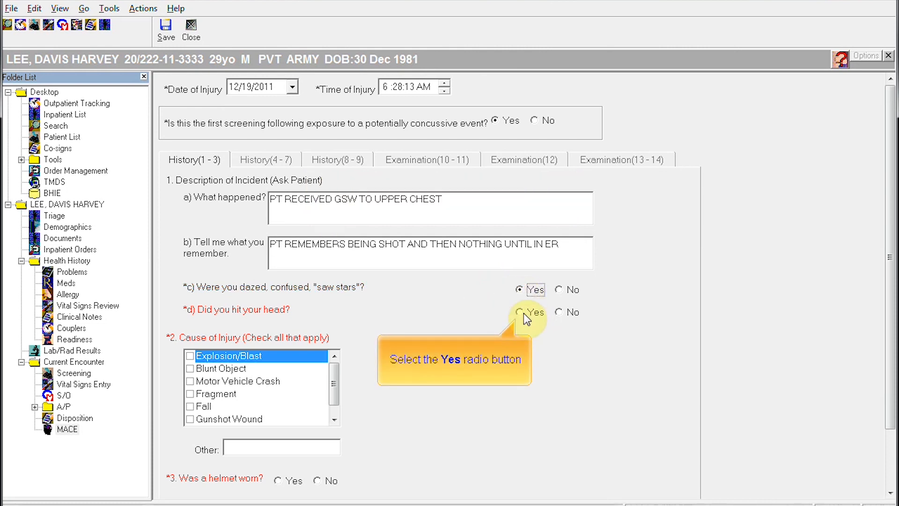
pyautogui.click(521, 312)
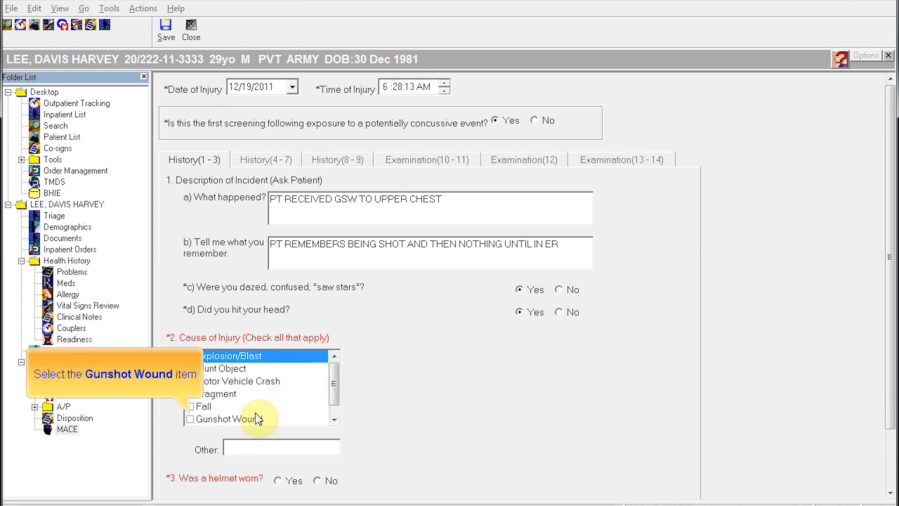
pyautogui.click(190, 418)
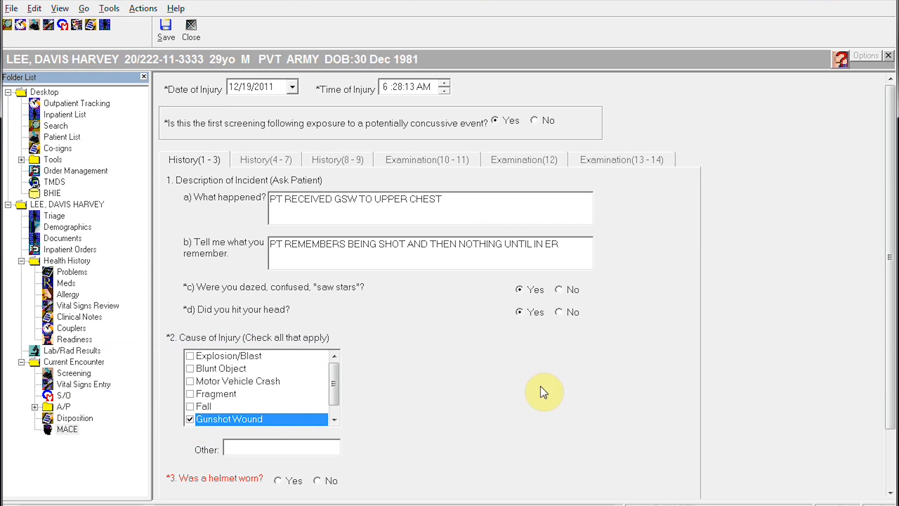
pyautogui.click(278, 480)
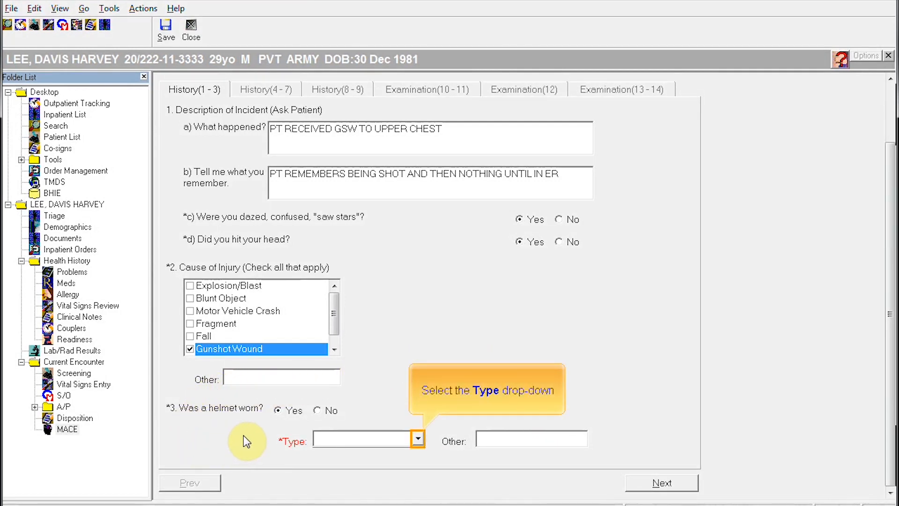
pyautogui.click(416, 437)
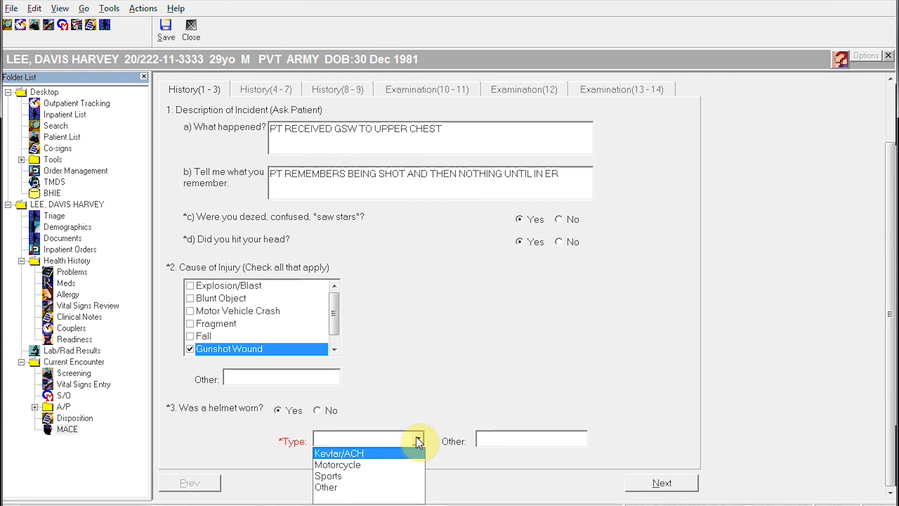
pyautogui.click(349, 453)
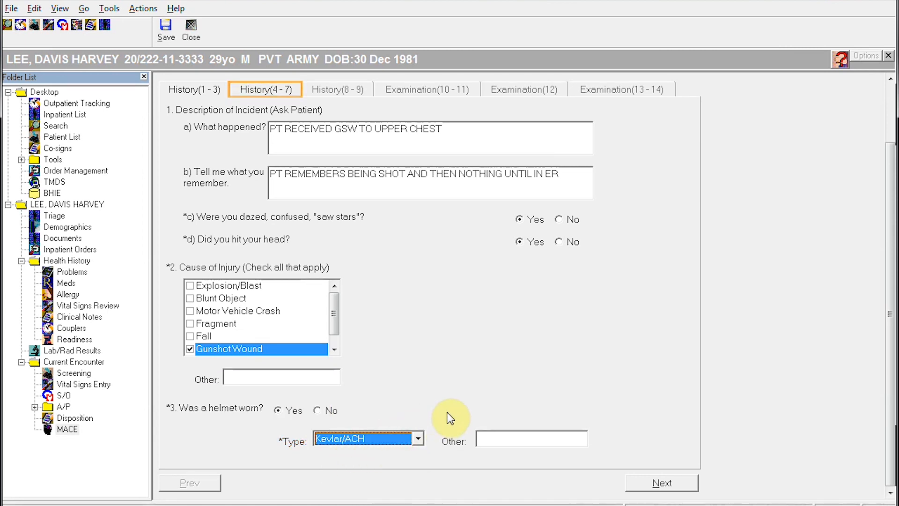
pyautogui.click(273, 90)
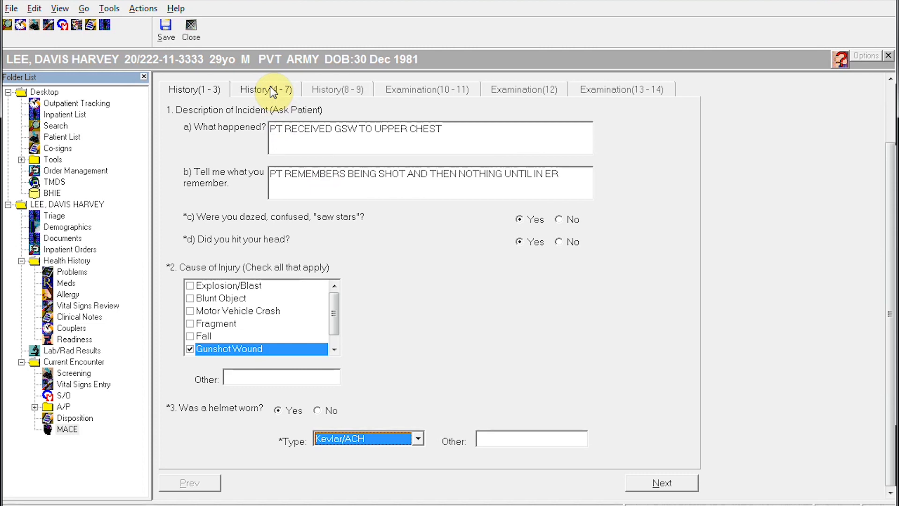
# Step: On History 4-7, answer No to amnesia before the injury and Yes after
pyautogui.click(655, 486)
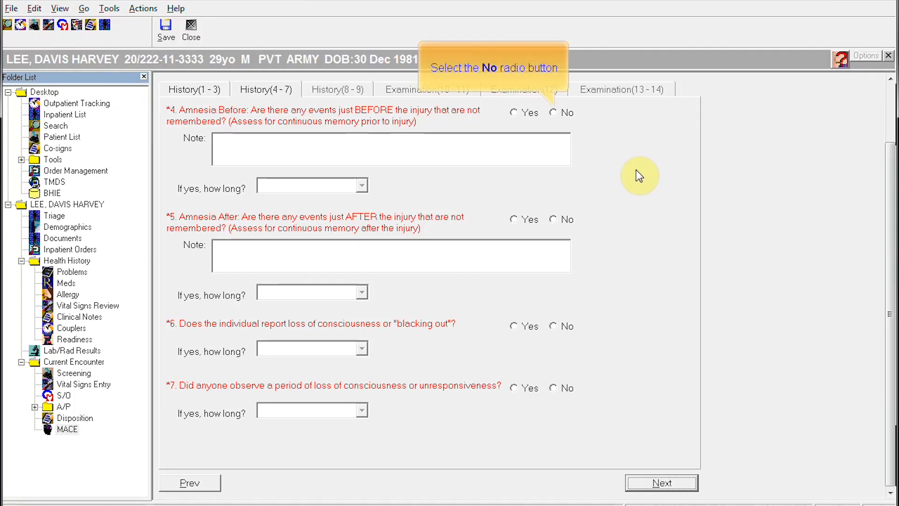
pyautogui.click(554, 112)
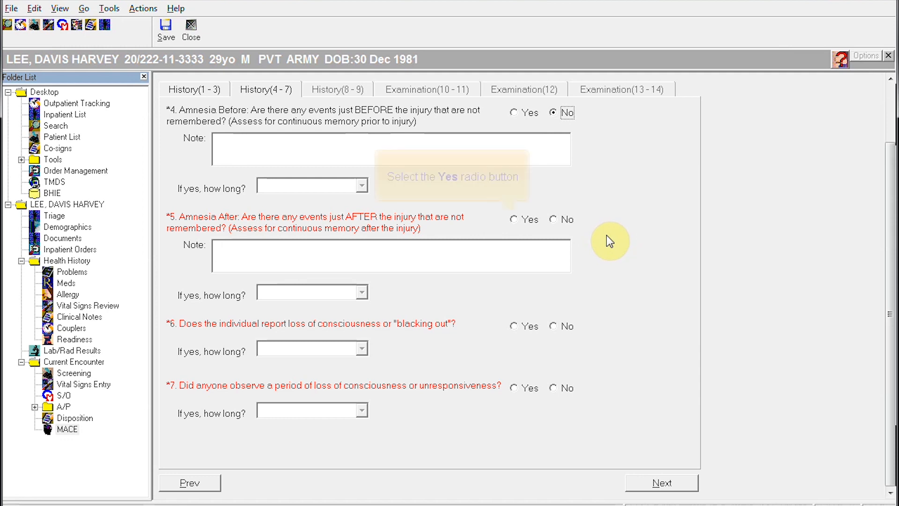
pyautogui.click(515, 220)
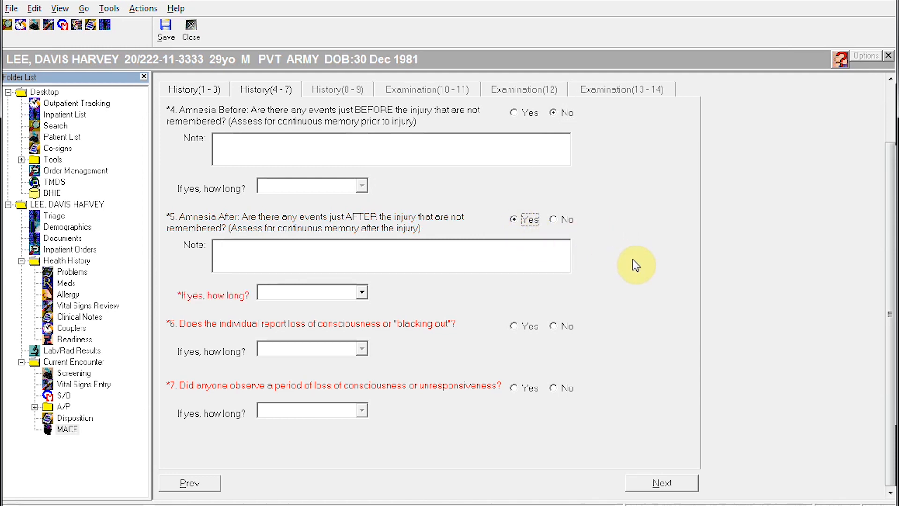
# Step: Note 'PT DOES NOT REMEMBER BEING BROUGHT TO ER' and set post-injury amnesia to 0 - 24 Hours
pyautogui.click(253, 246)
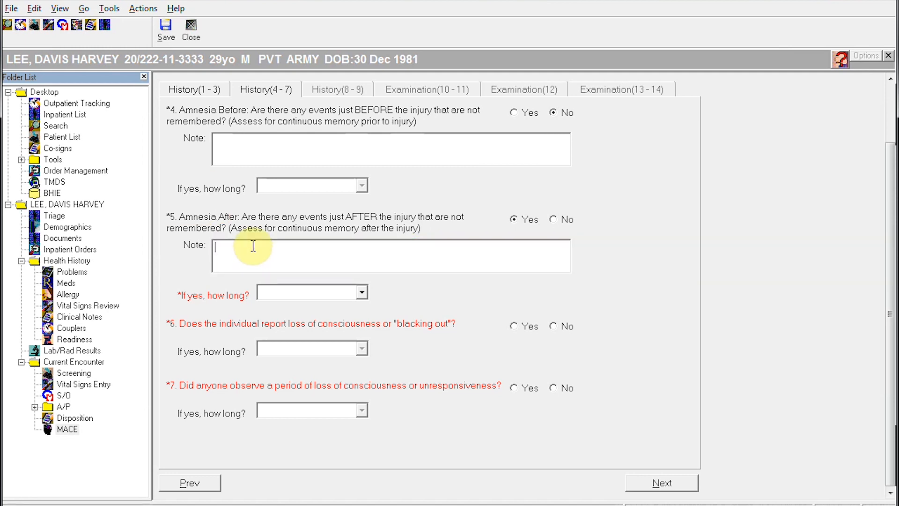
pyautogui.write('PT')
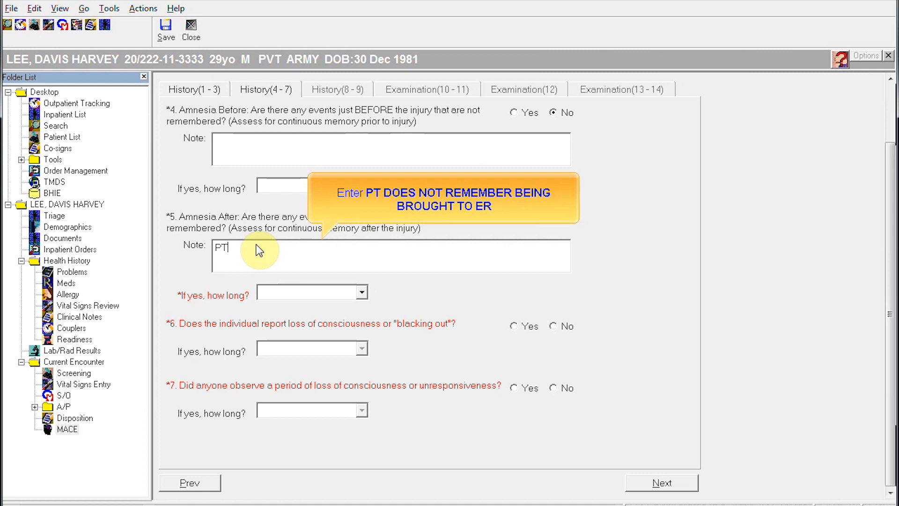
pyautogui.write(' DOES NOT REMEMBER BEING ')
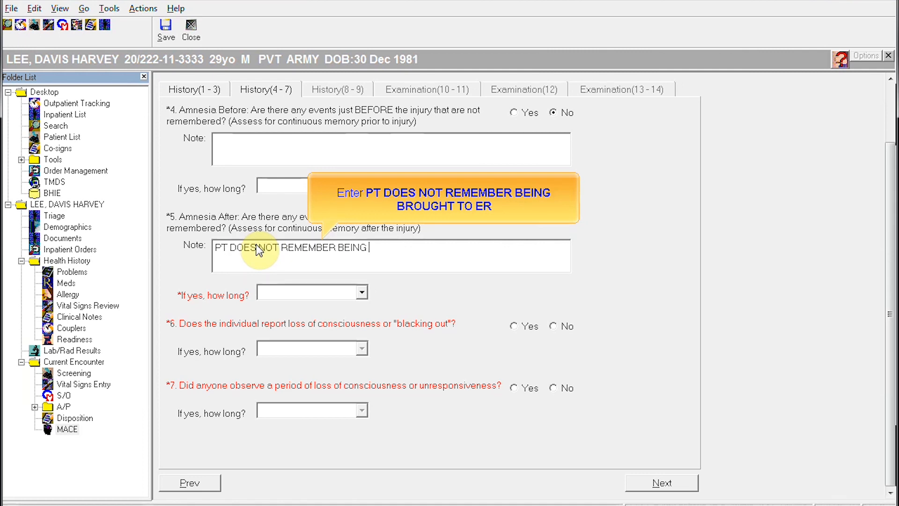
pyautogui.write('BROUGHT TO ER')
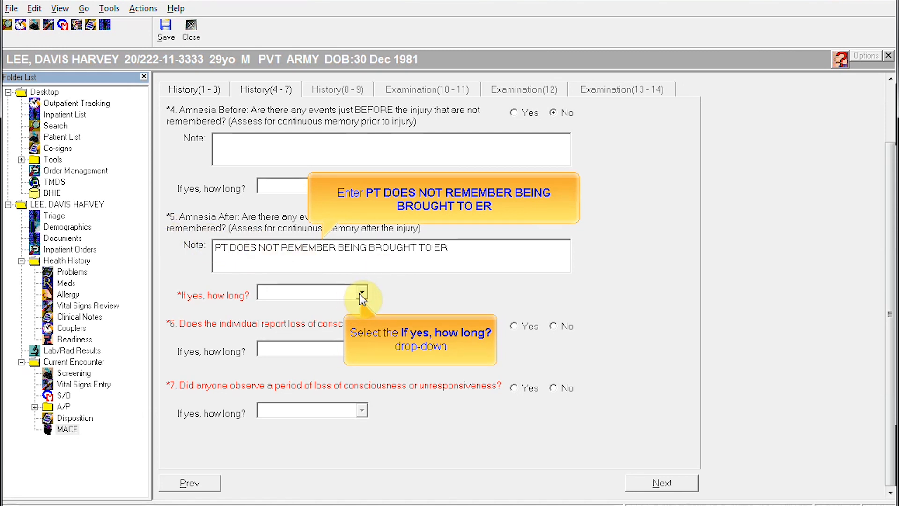
pyautogui.click(362, 293)
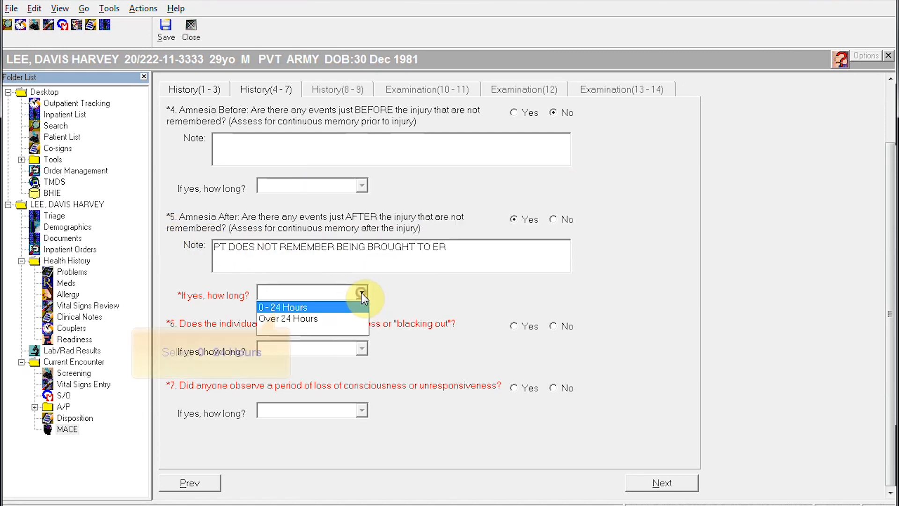
pyautogui.click(295, 307)
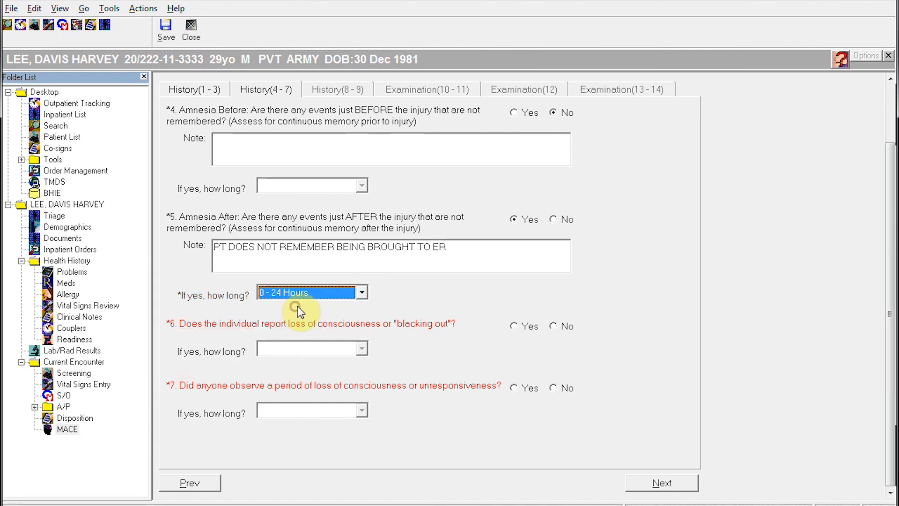
# Step: Record reported and observed loss of consciousness as Yes, each lasting 0 - 30 Minutes
pyautogui.click(514, 327)
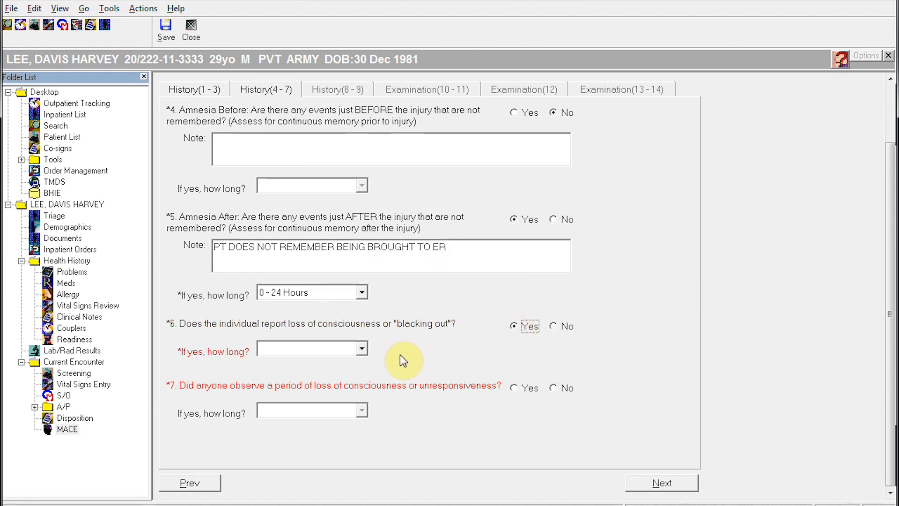
pyautogui.click(361, 348)
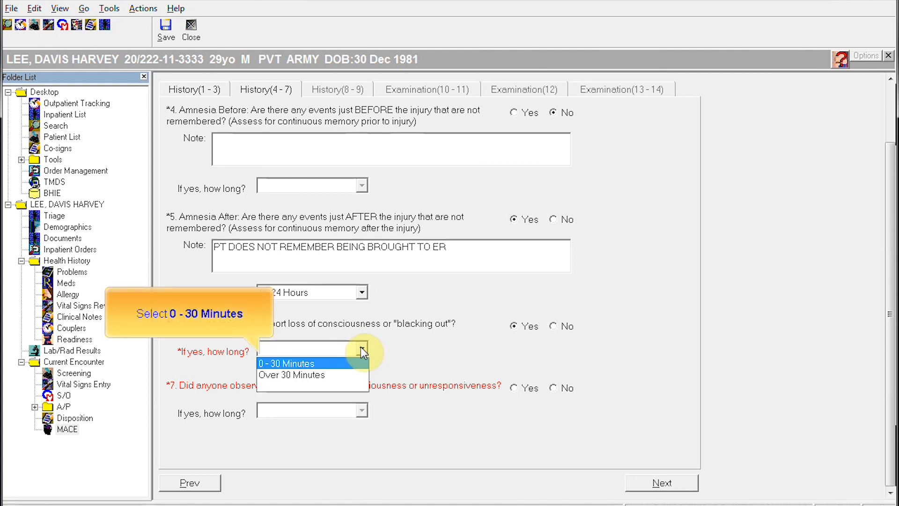
pyautogui.click(309, 363)
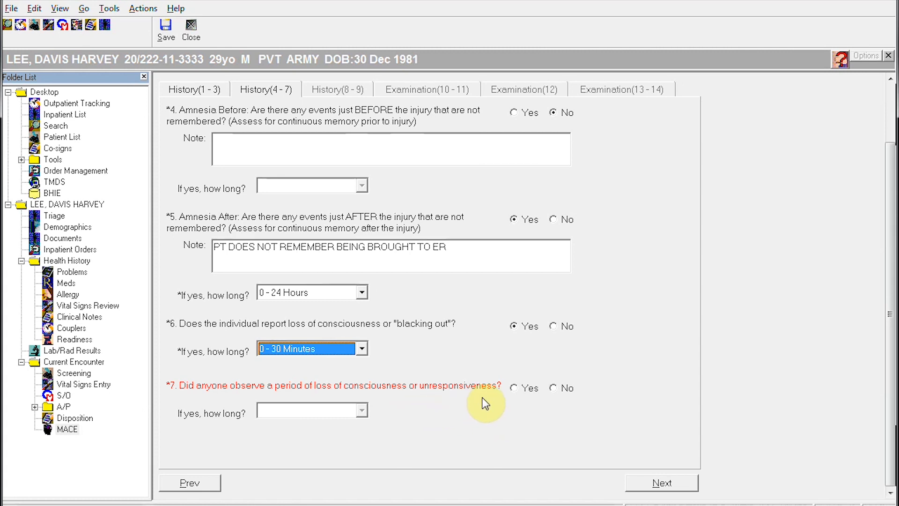
pyautogui.click(513, 388)
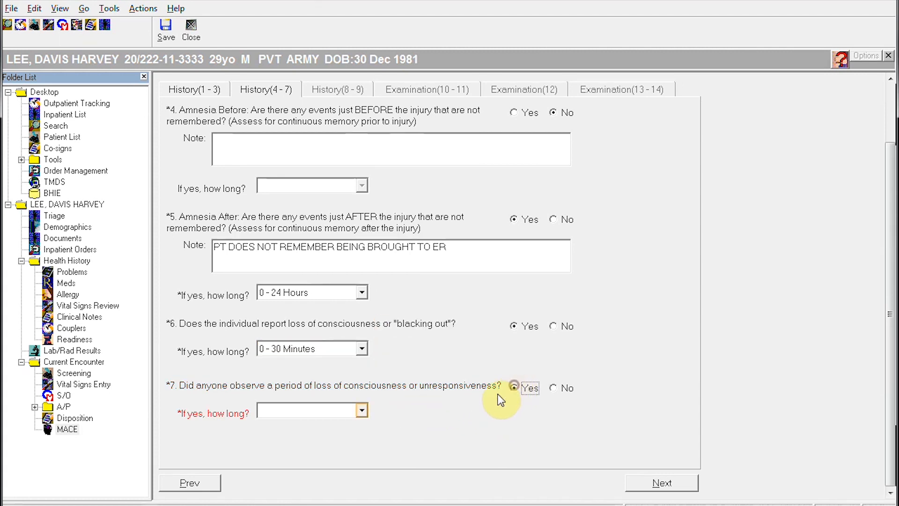
pyautogui.click(361, 411)
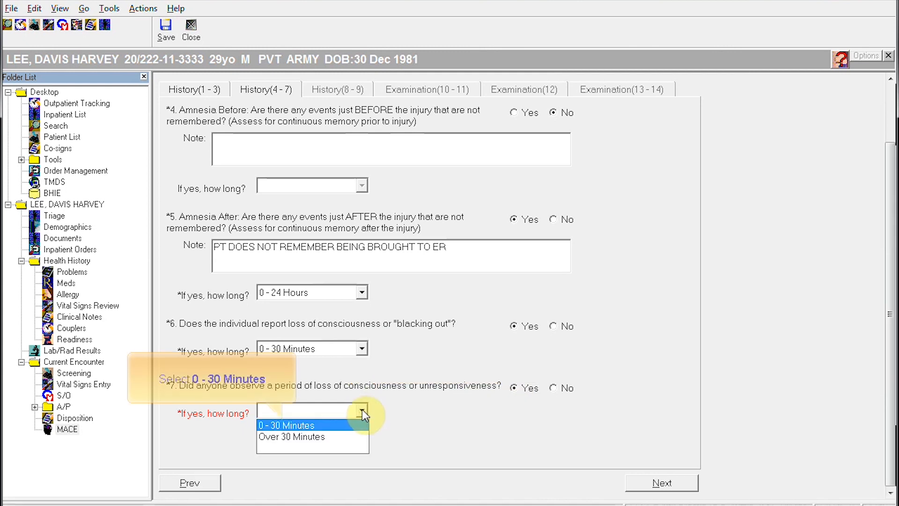
pyautogui.click(295, 426)
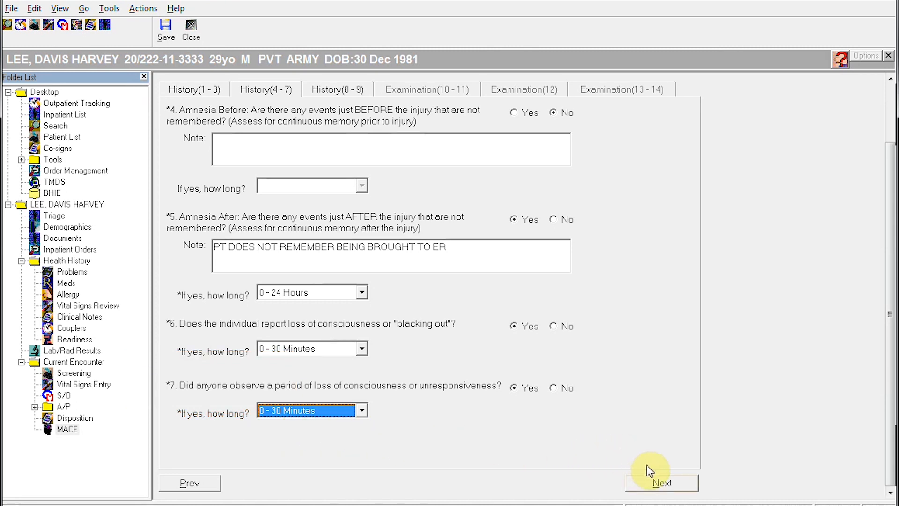
pyautogui.click(655, 482)
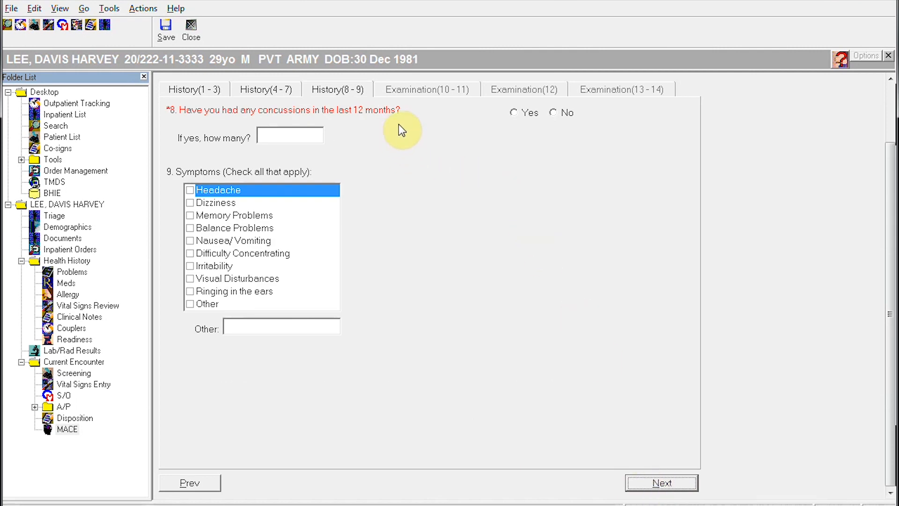
# Step: Answer No to concussions in the last 12 months and check Headache and Memory Problems symptoms
pyautogui.click(554, 113)
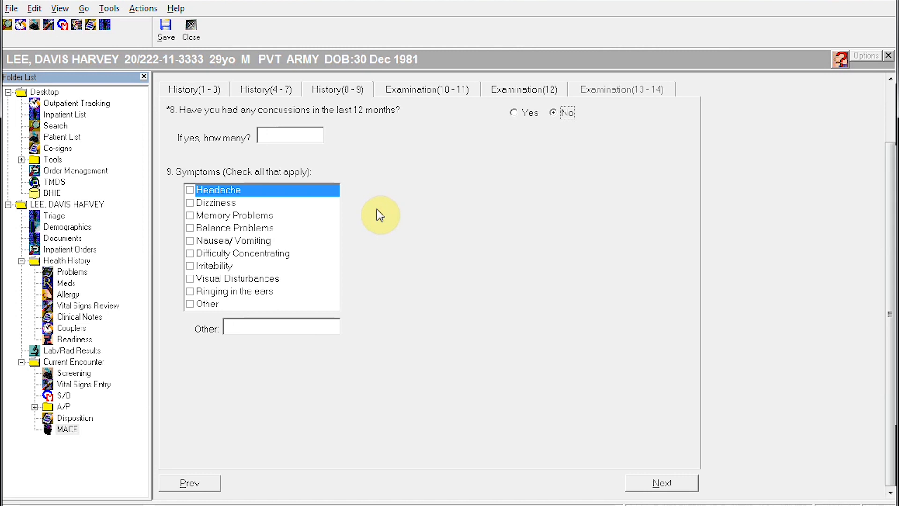
pyautogui.click(189, 190)
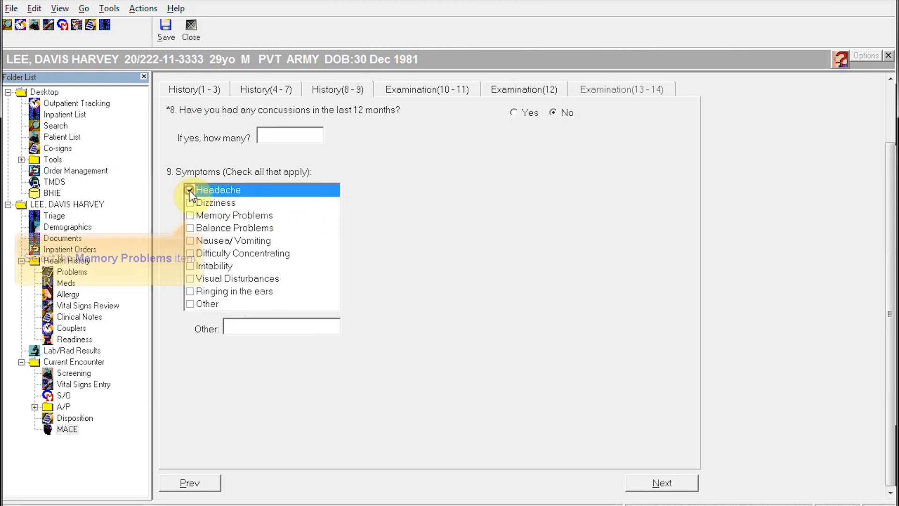
pyautogui.click(190, 217)
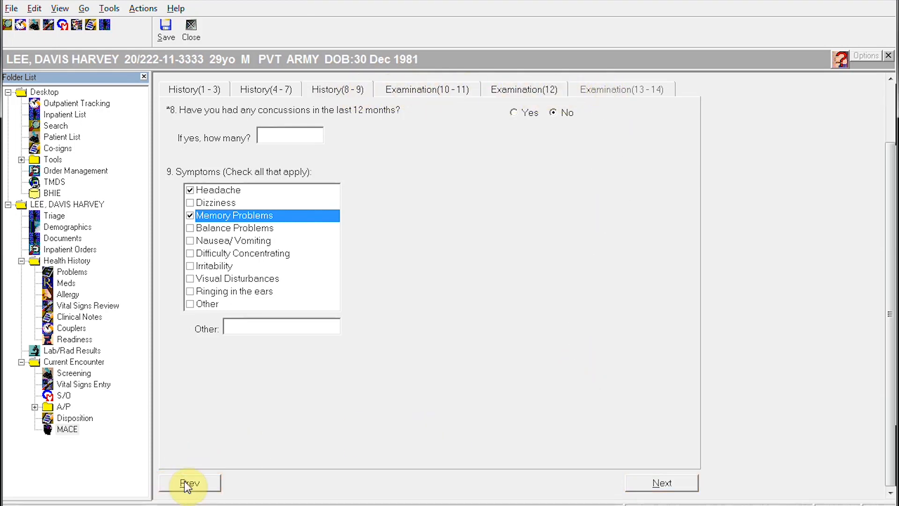
pyautogui.click(648, 481)
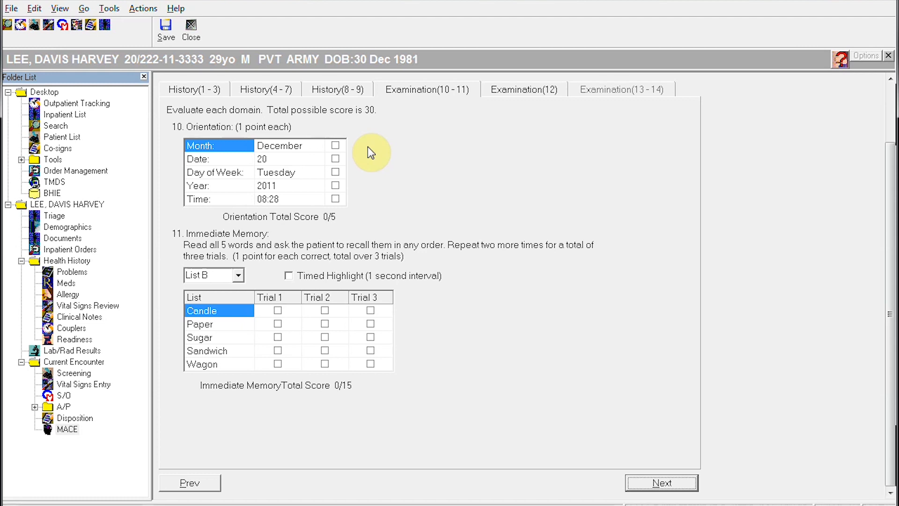
# Step: Mark Month and Year correct and credit Candle, Paper and Sandwich on Trial 1
pyautogui.click(335, 145)
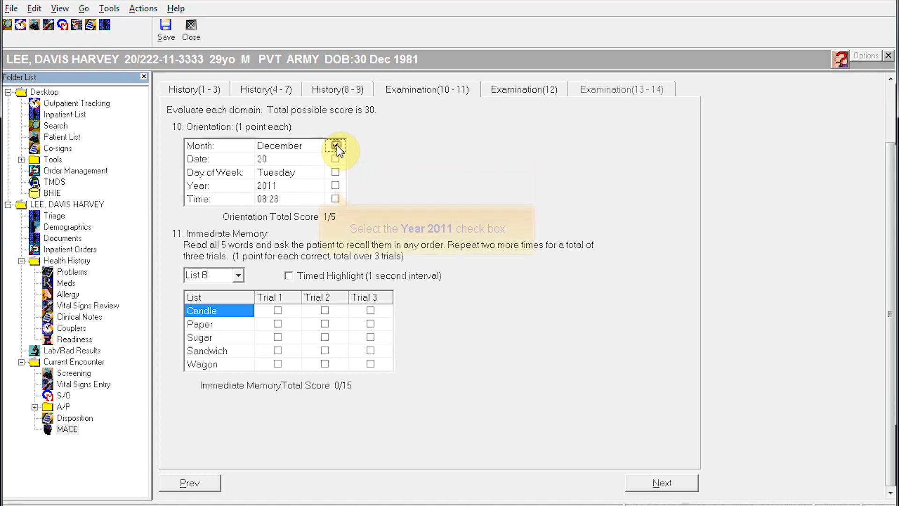
pyautogui.click(337, 187)
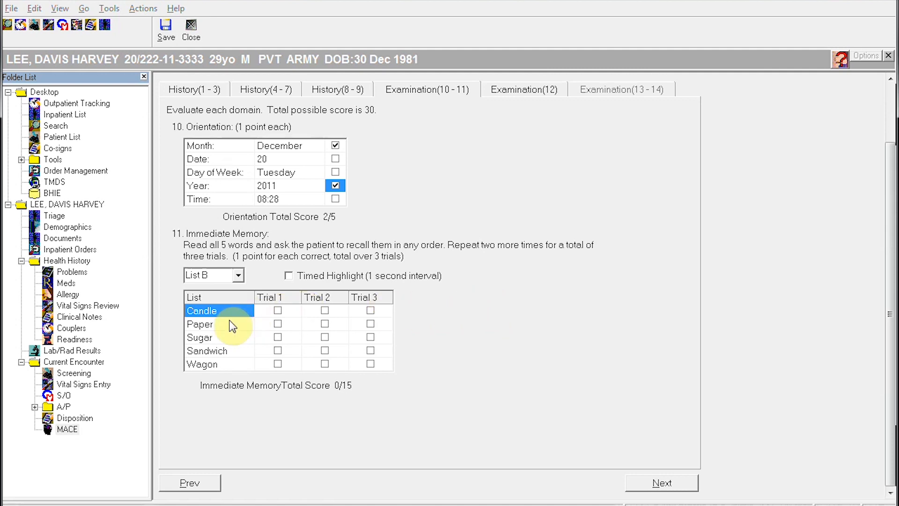
pyautogui.click(278, 311)
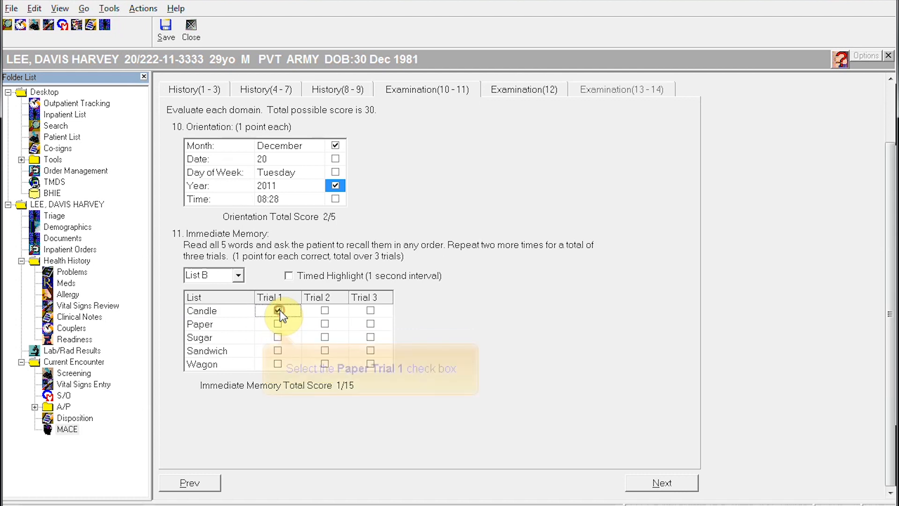
pyautogui.click(278, 323)
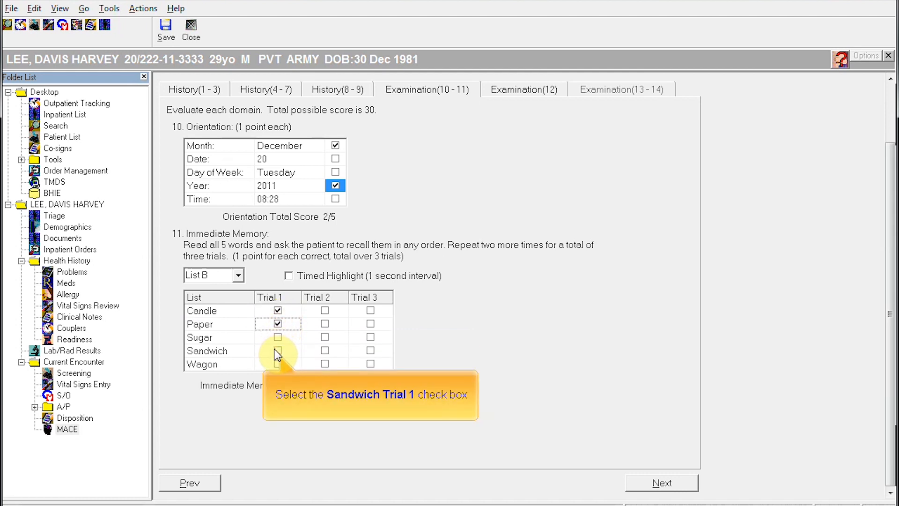
pyautogui.click(277, 351)
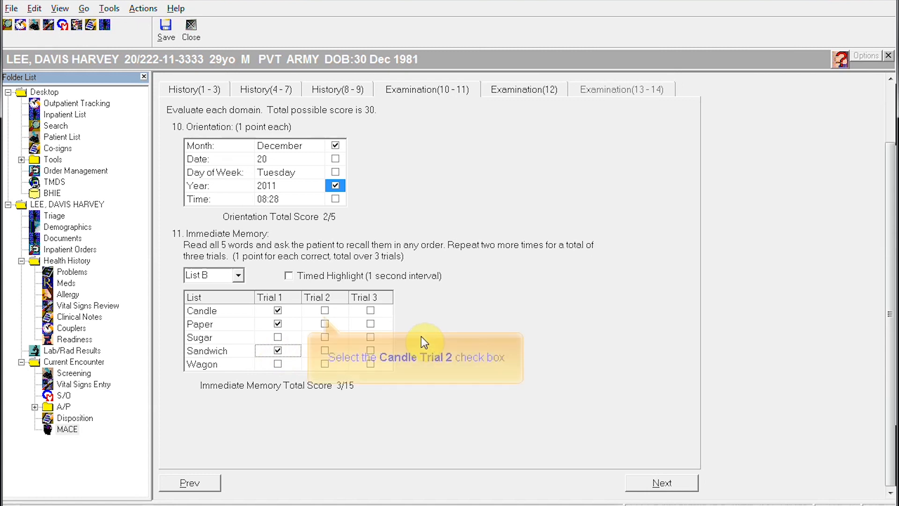
# Step: Credit all five List B words on Trial 2 and Candle, Paper, Sandwich, Wagon on Trial 3
pyautogui.click(325, 310)
pyautogui.click(325, 323)
pyautogui.click(325, 337)
pyautogui.click(325, 350)
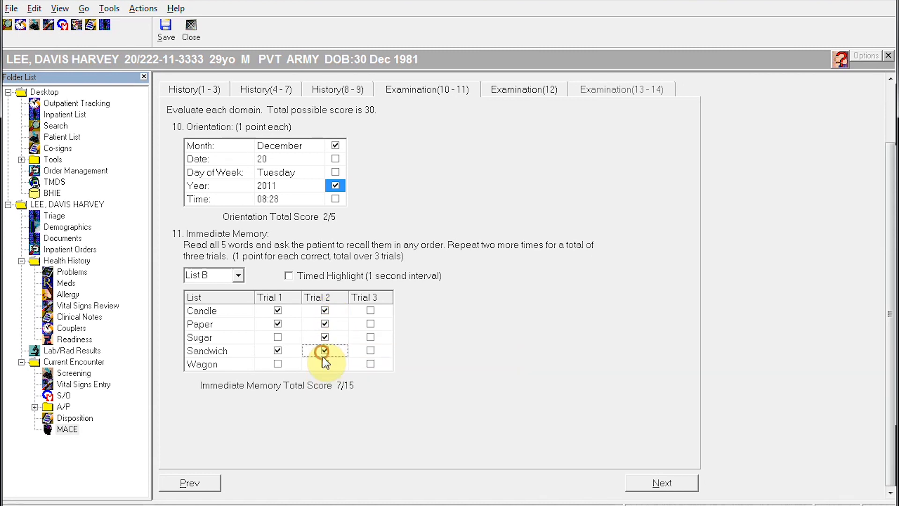
pyautogui.click(325, 364)
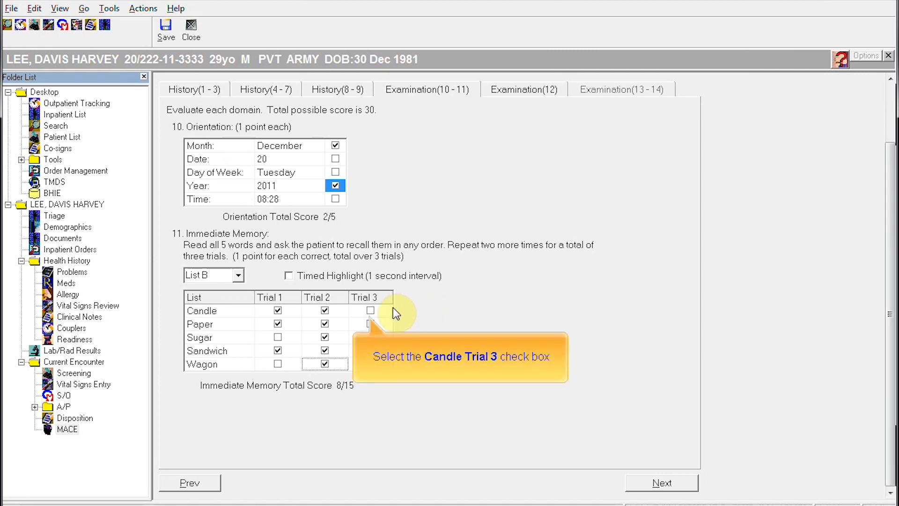
pyautogui.click(371, 310)
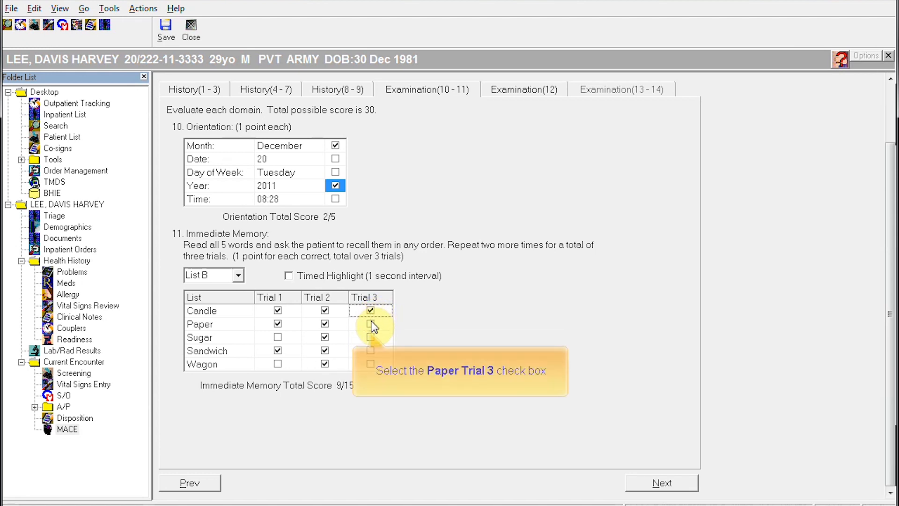
pyautogui.click(370, 323)
pyautogui.click(370, 350)
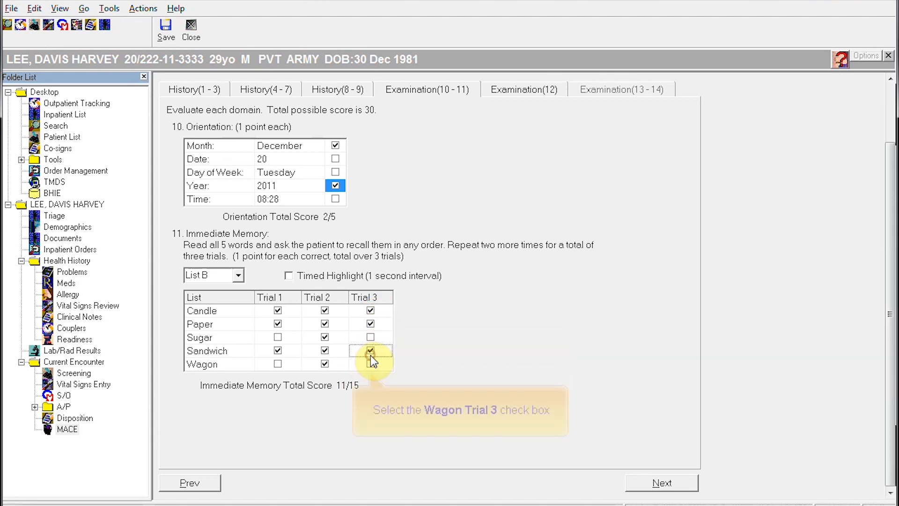
pyautogui.click(371, 364)
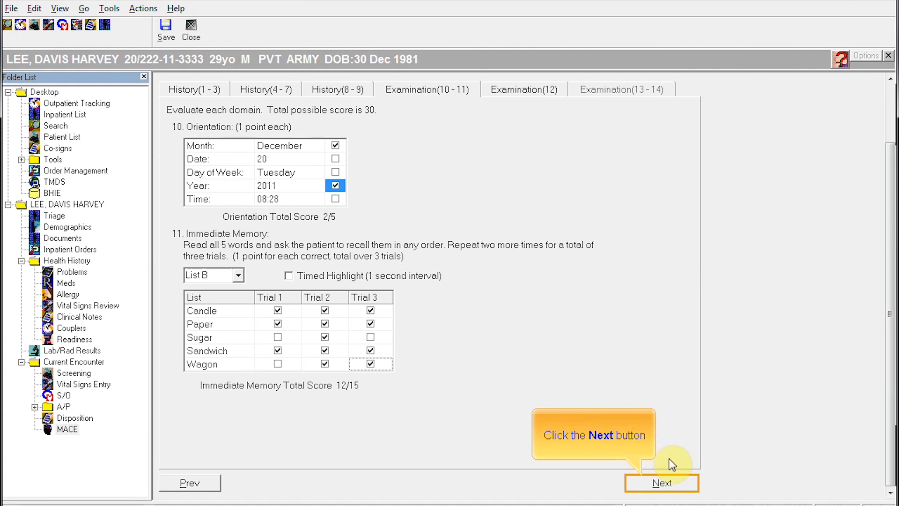
pyautogui.click(670, 482)
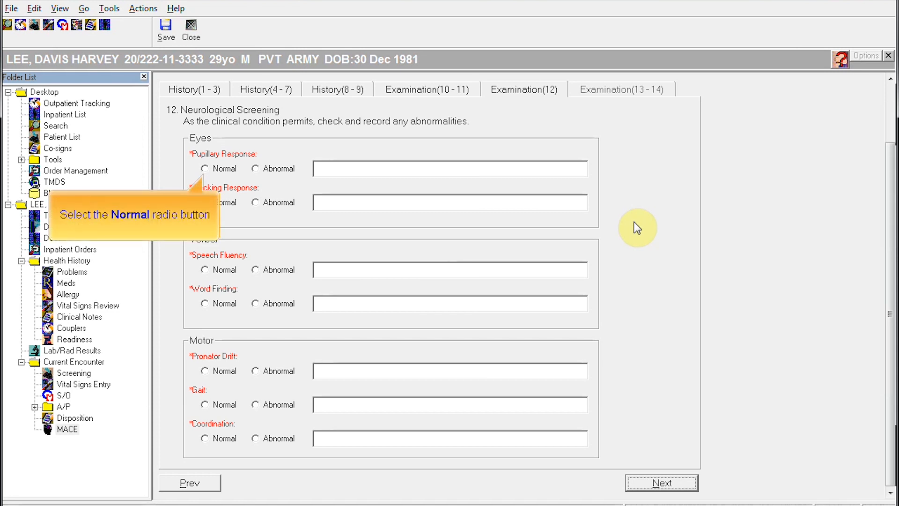
# Step: Mark pupils, tracking, speech, word finding and gait Normal; pronator drift and coordination Abnormal
pyautogui.click(213, 169)
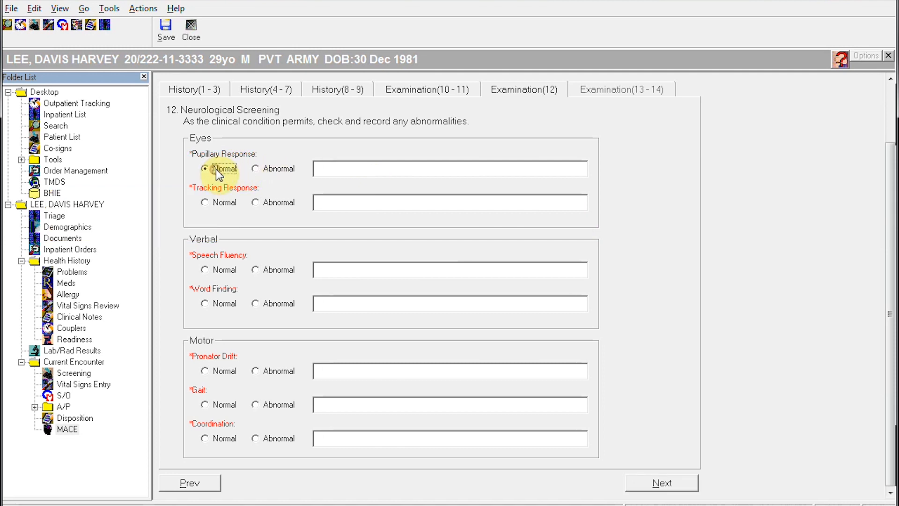
pyautogui.click(220, 202)
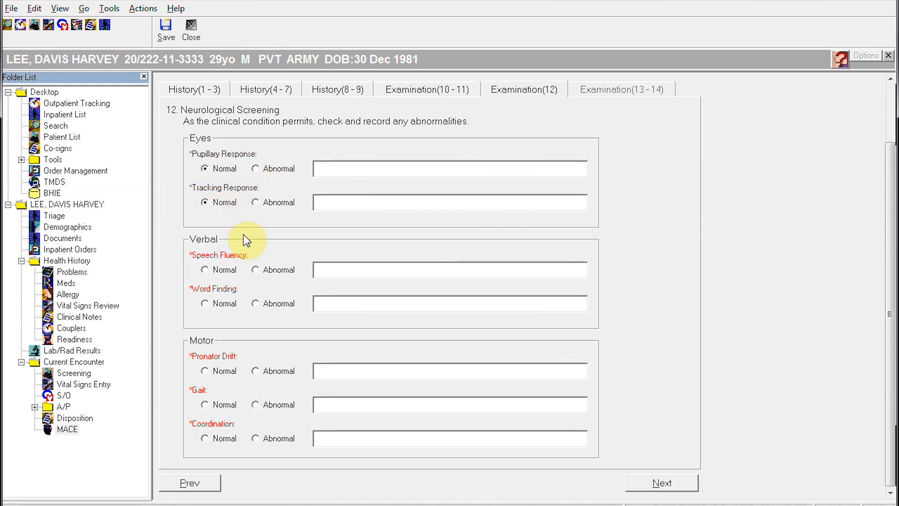
pyautogui.click(224, 270)
pyautogui.click(222, 304)
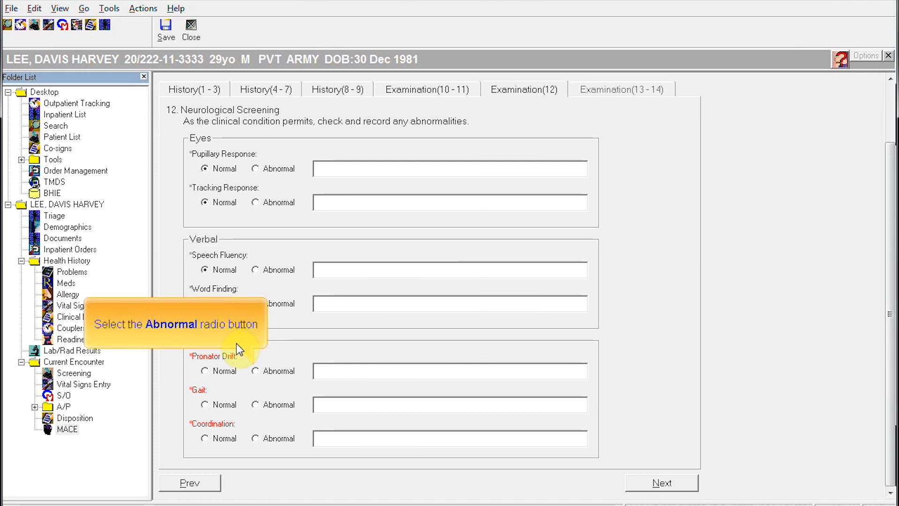
pyautogui.click(275, 374)
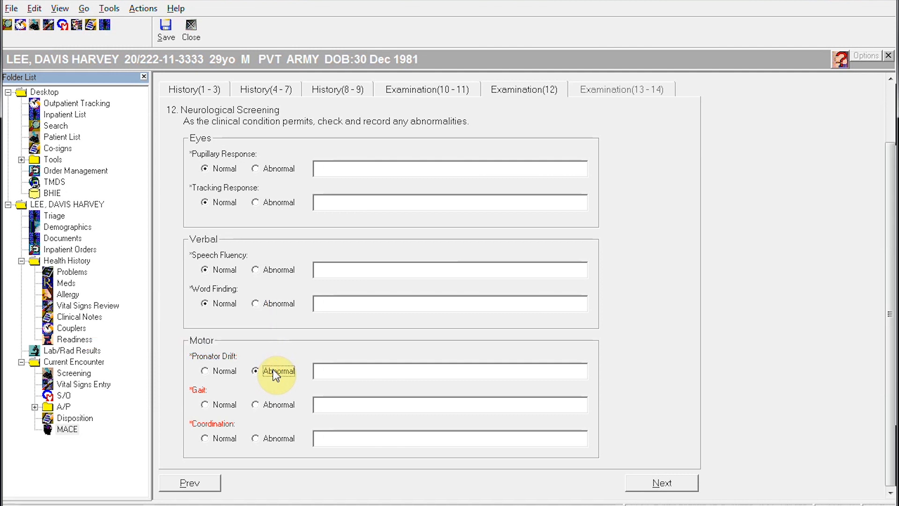
pyautogui.click(220, 406)
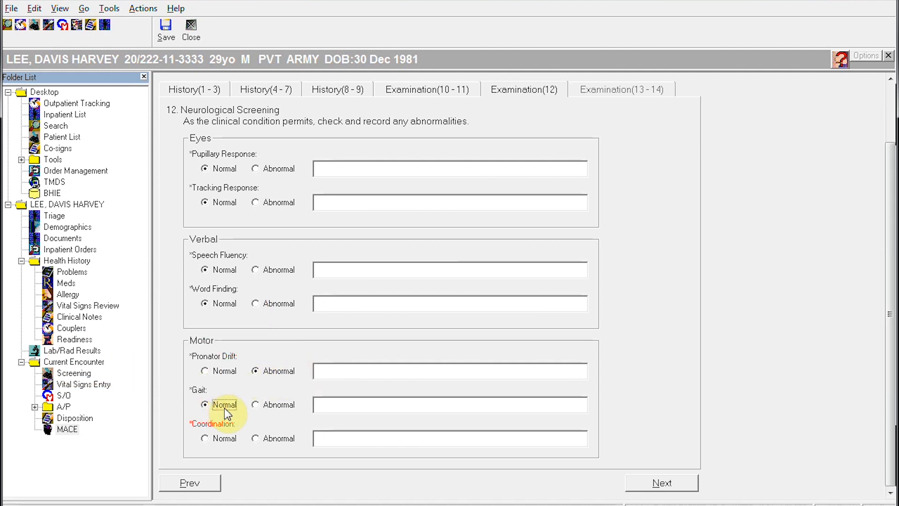
pyautogui.click(279, 439)
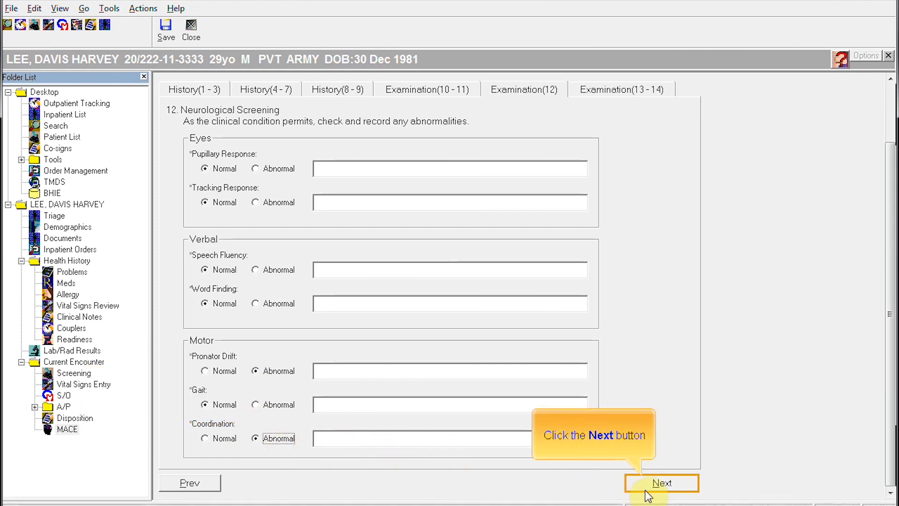
pyautogui.click(662, 483)
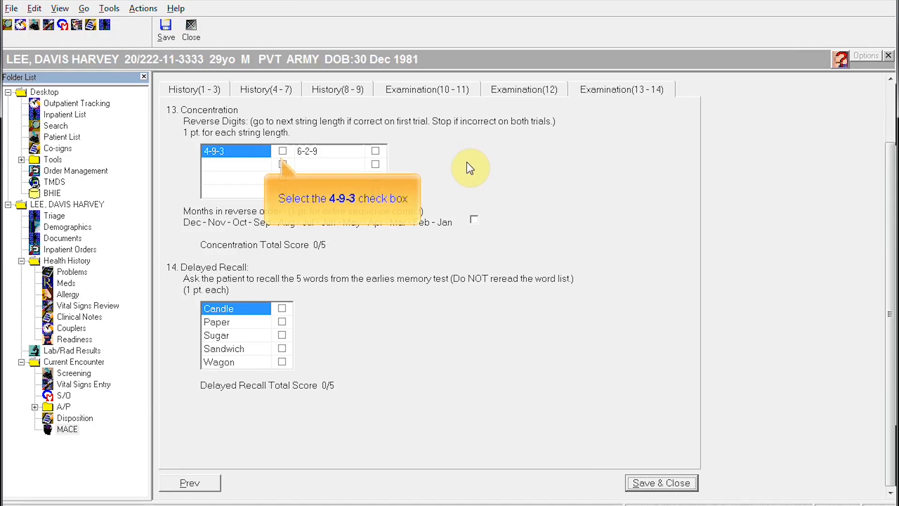
# Step: Check reverse digits 4-9-3 and 6-2-9, credit Candle, Paper, Sandwich in delayed recall, and save
pyautogui.click(282, 151)
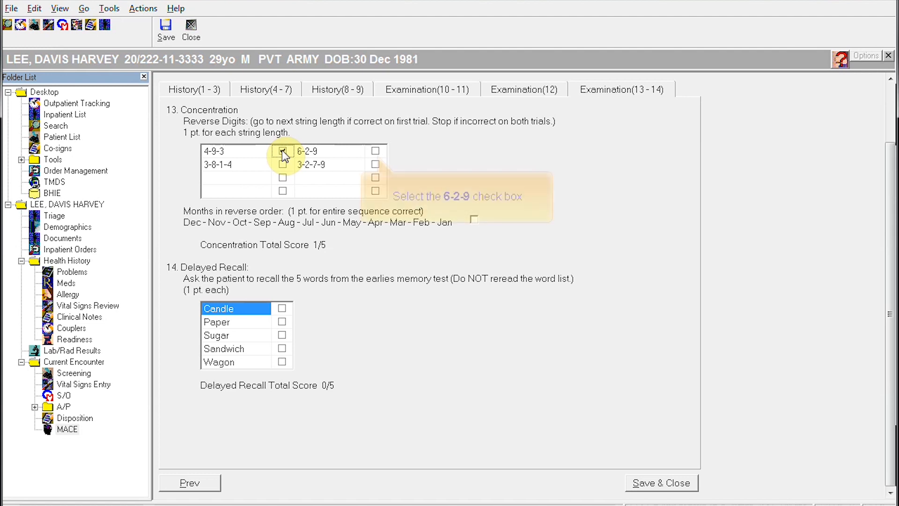
pyautogui.click(376, 151)
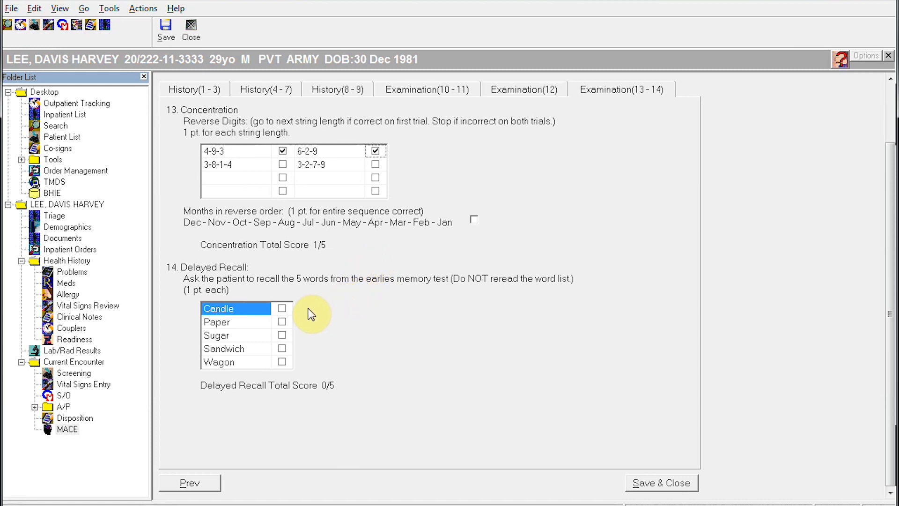
pyautogui.click(282, 308)
pyautogui.click(281, 321)
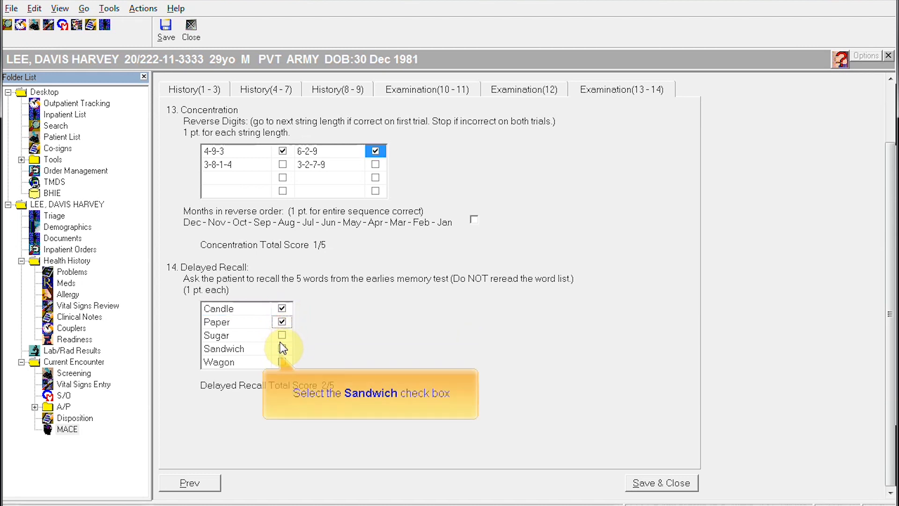
pyautogui.click(282, 348)
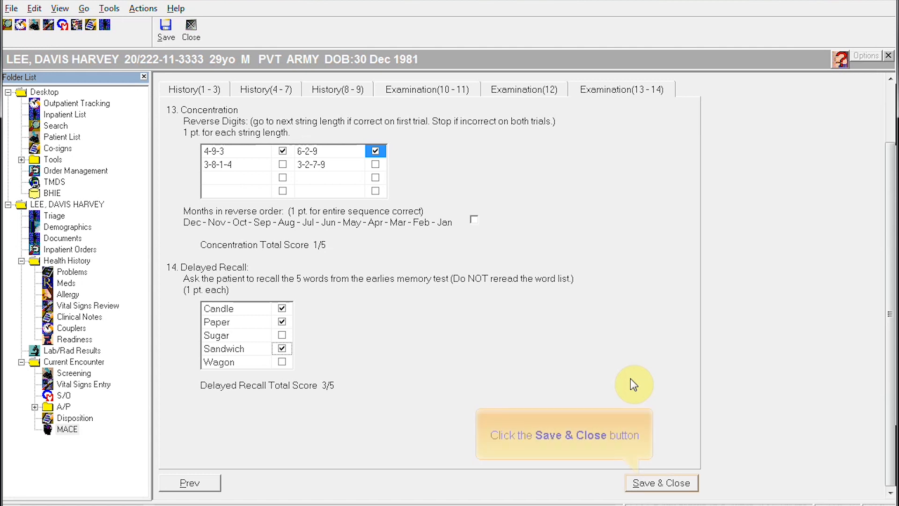
pyautogui.click(660, 482)
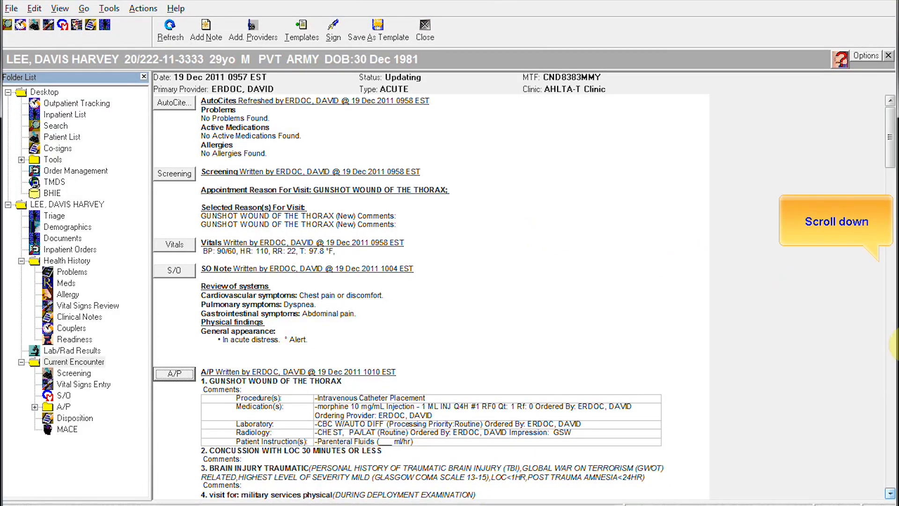
# Step: Scroll the encounter note down to the MACE section's immediate memory and neurologic results
pyautogui.click(891, 374)
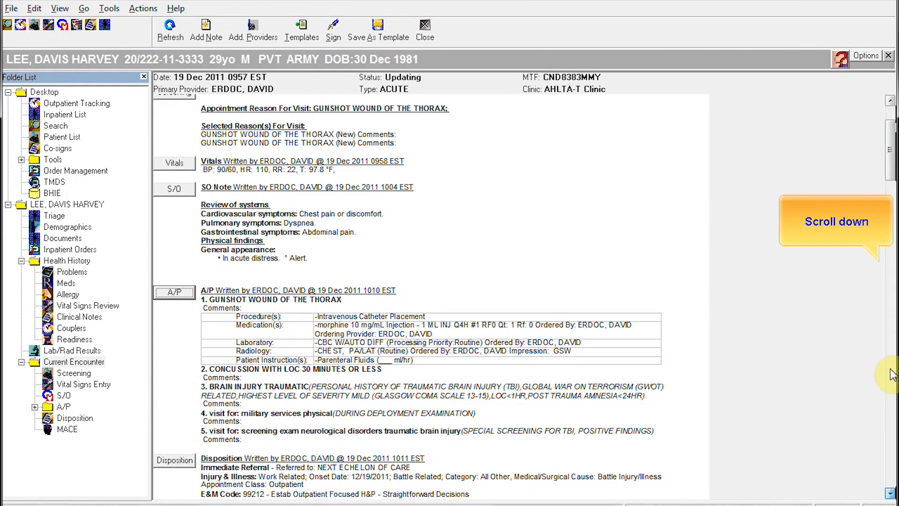
pyautogui.click(891, 374)
pyautogui.click(891, 374)
pyautogui.click(891, 374)
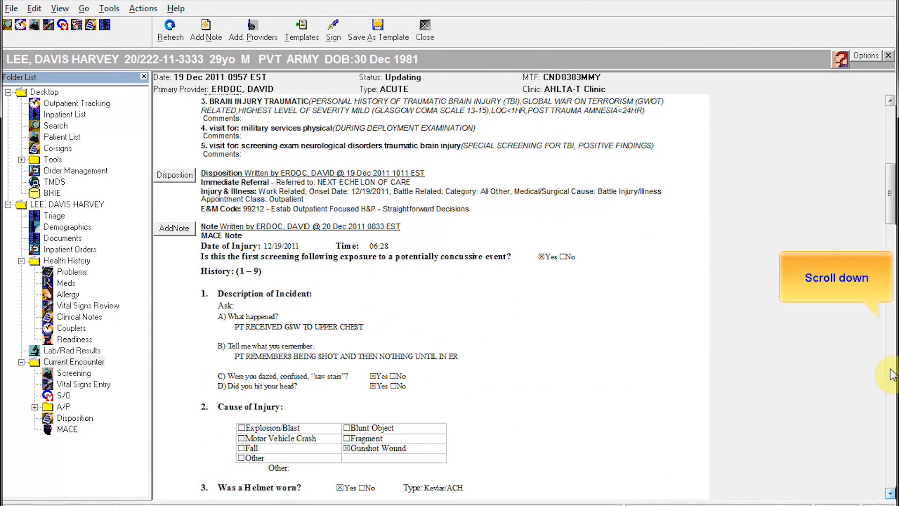
pyautogui.click(891, 375)
pyautogui.click(891, 373)
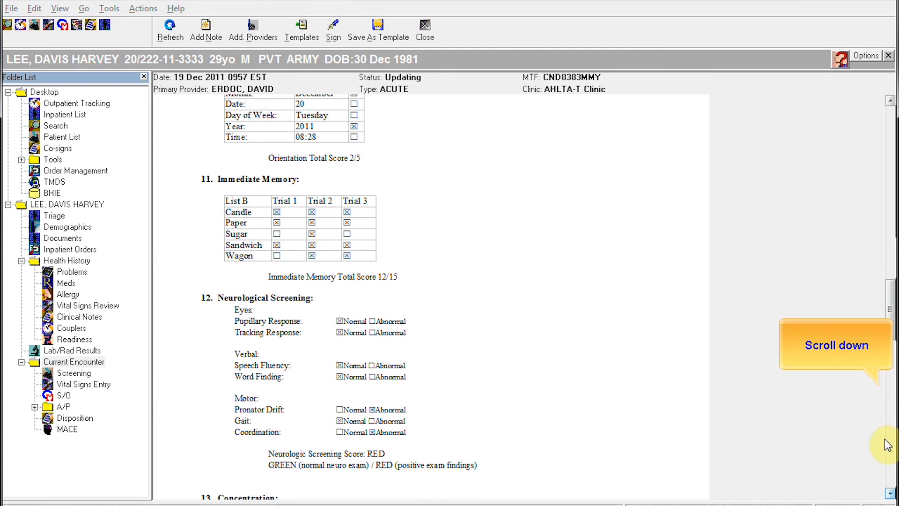
pyautogui.click(891, 452)
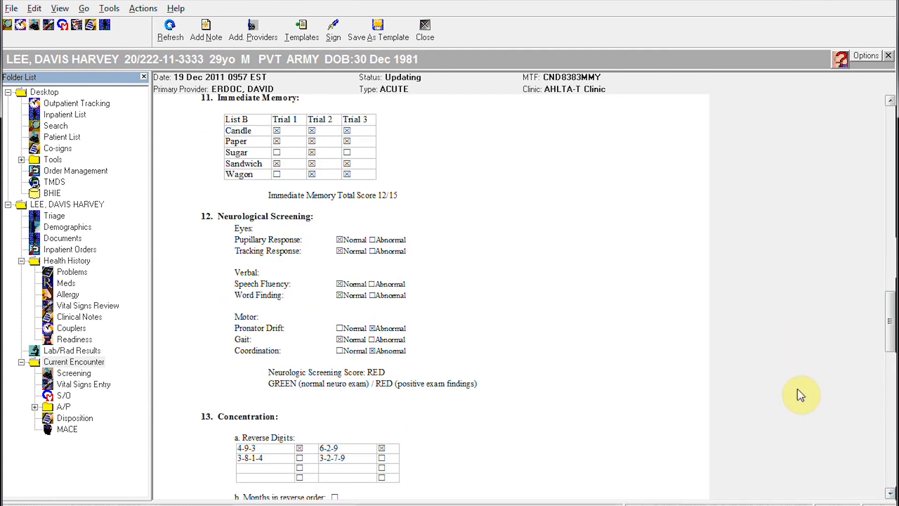